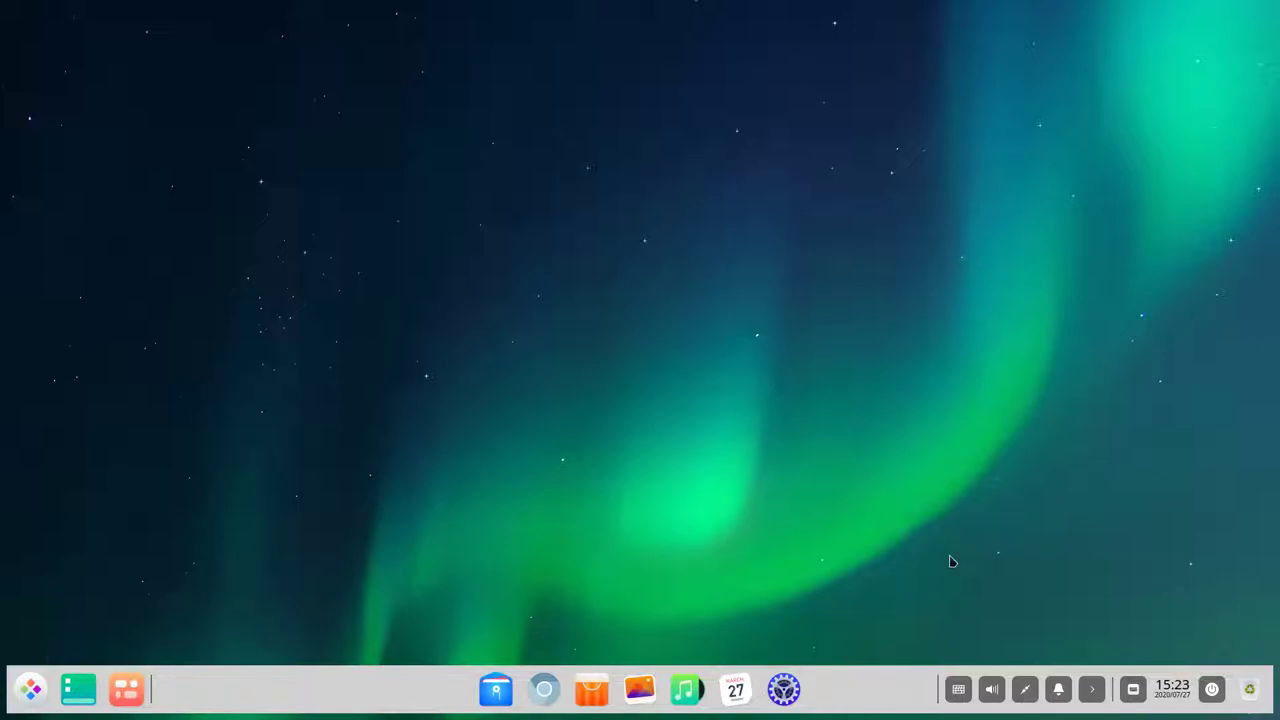
Browse the Video category in the compact launcher menu, then go back to the full app list.
click(29, 694)
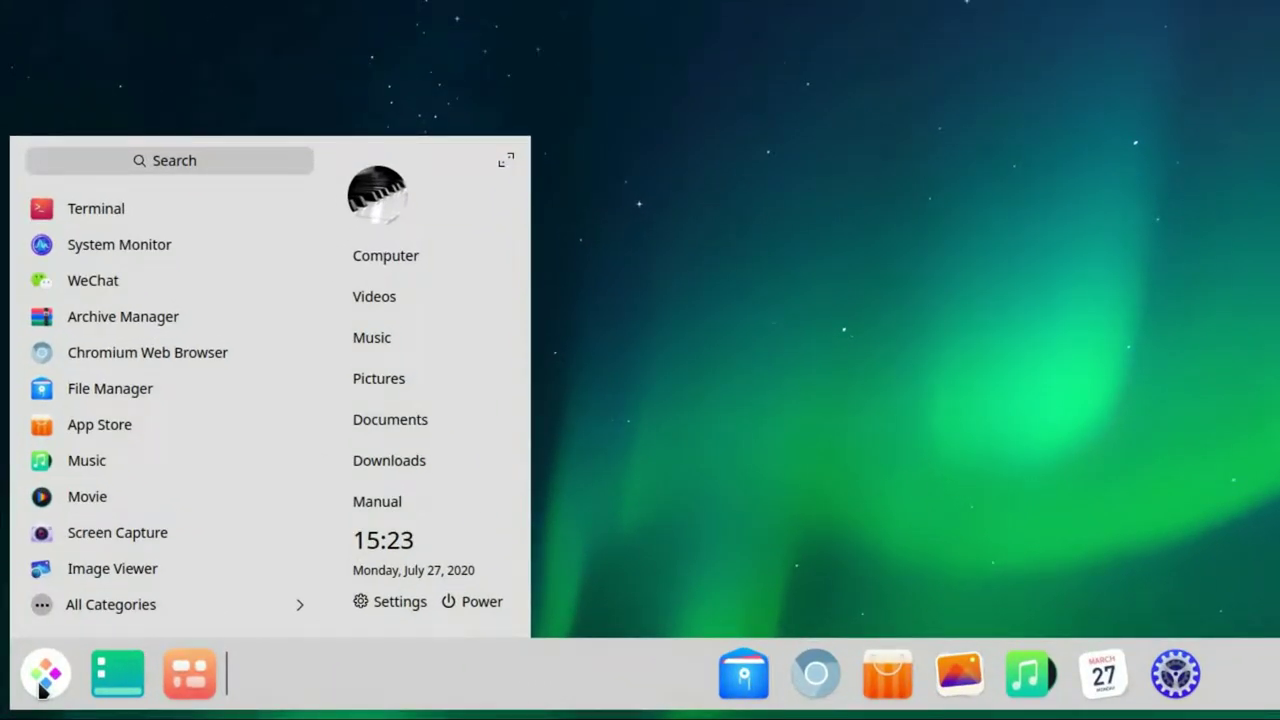
click(135, 608)
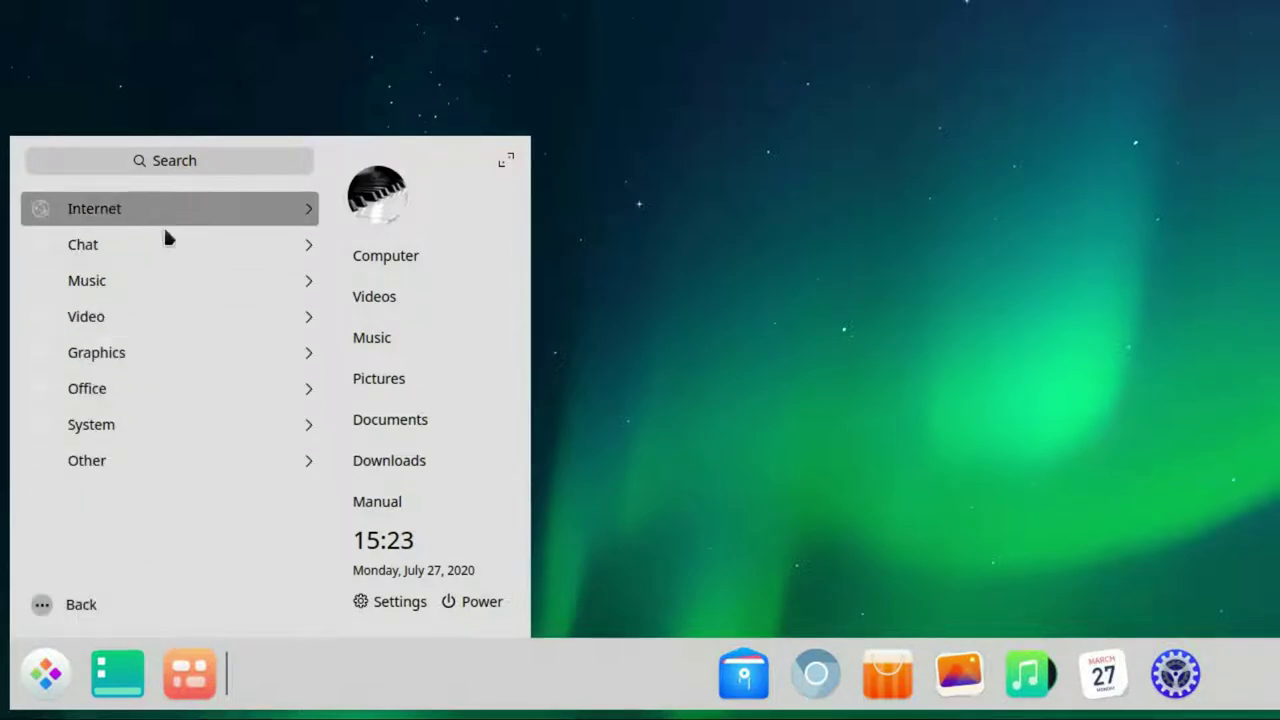
click(158, 316)
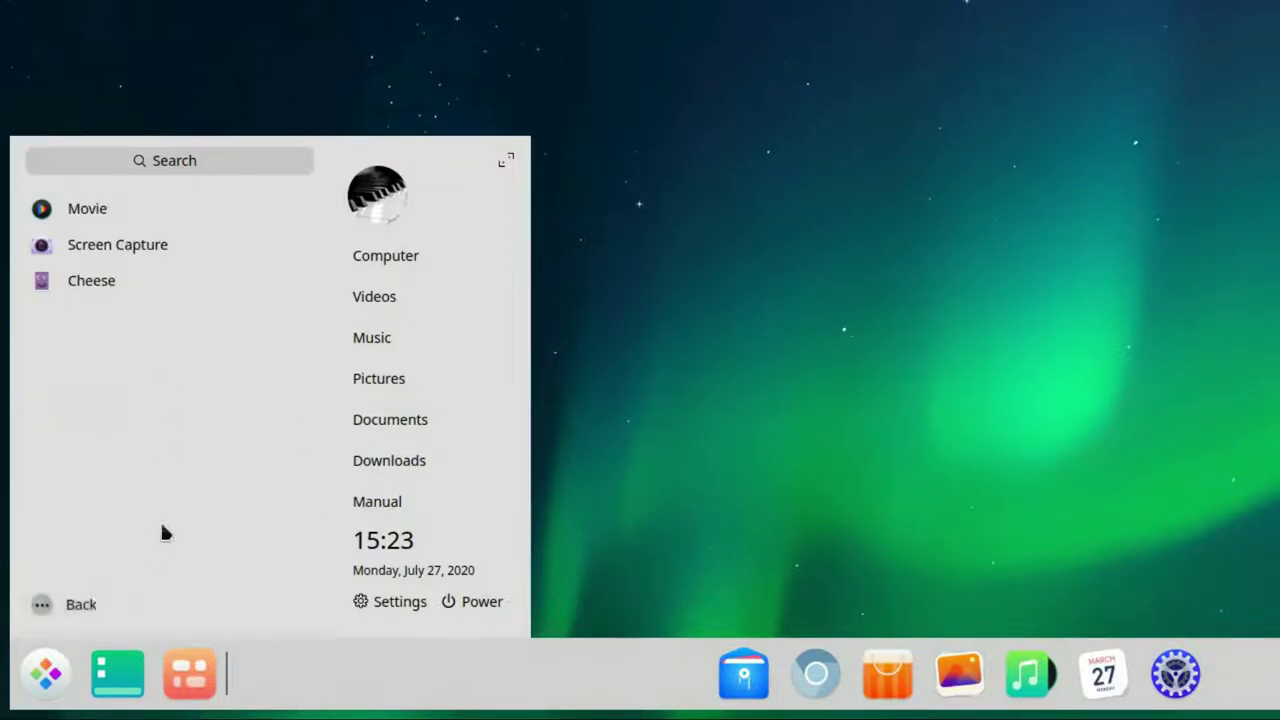
click(90, 606)
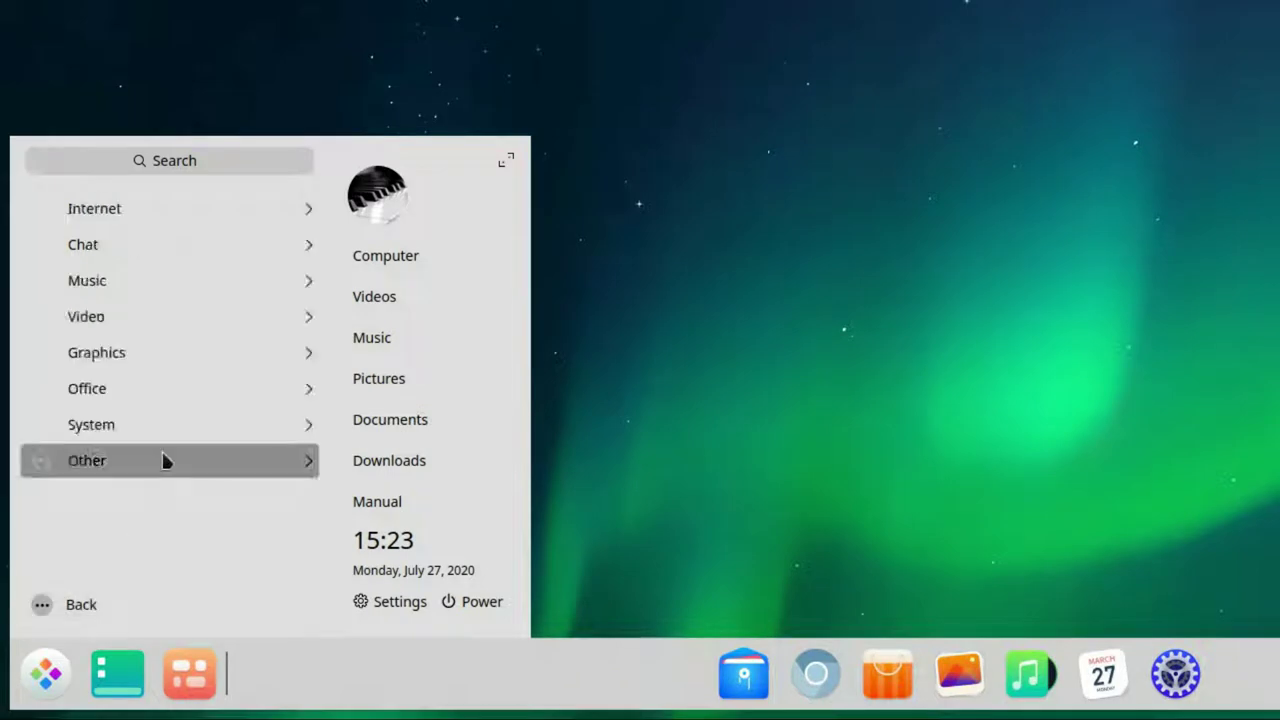
click(131, 600)
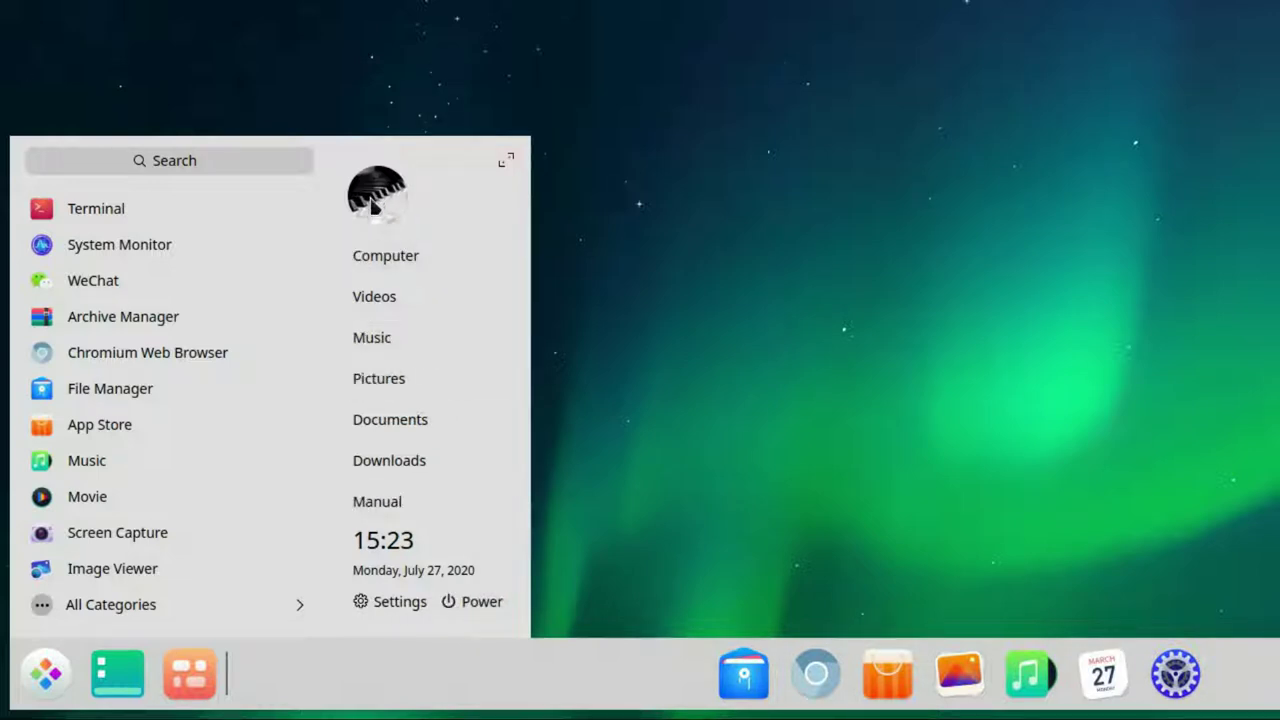
Search the launcher for 'term', then switch to the full-screen app grid.
click(211, 161)
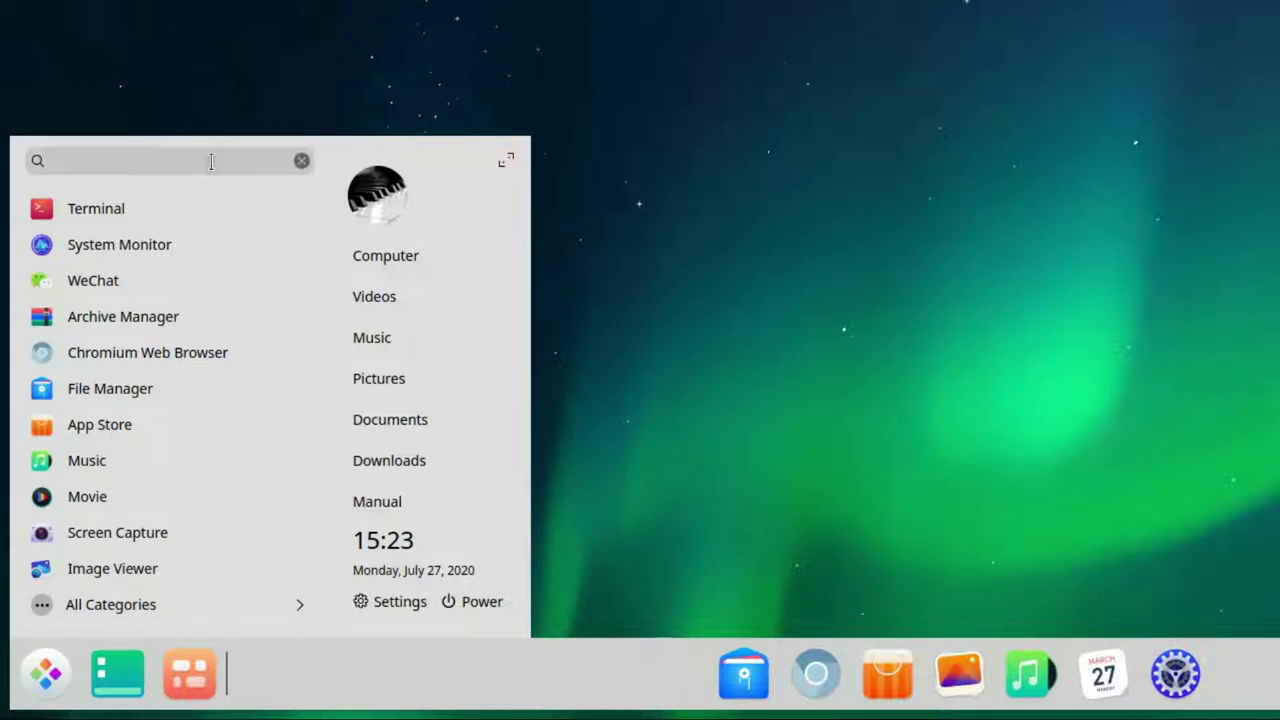
text(term)
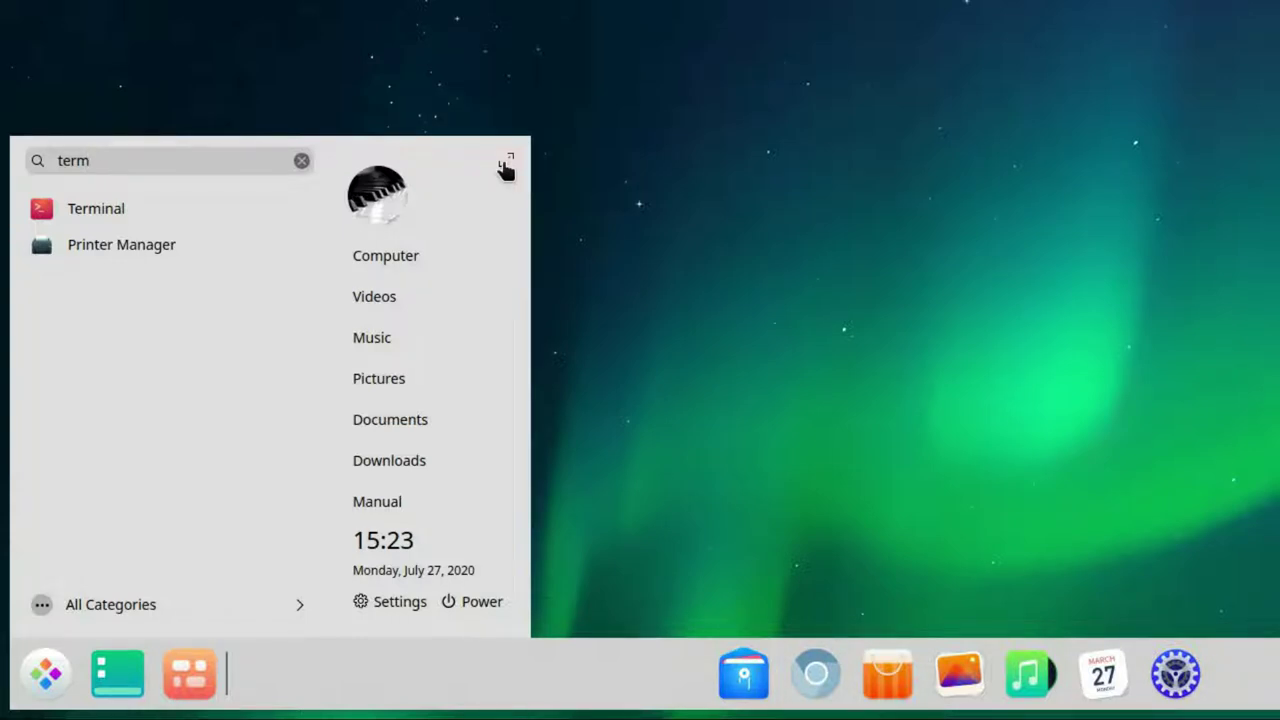
key(Escape)
key(super)
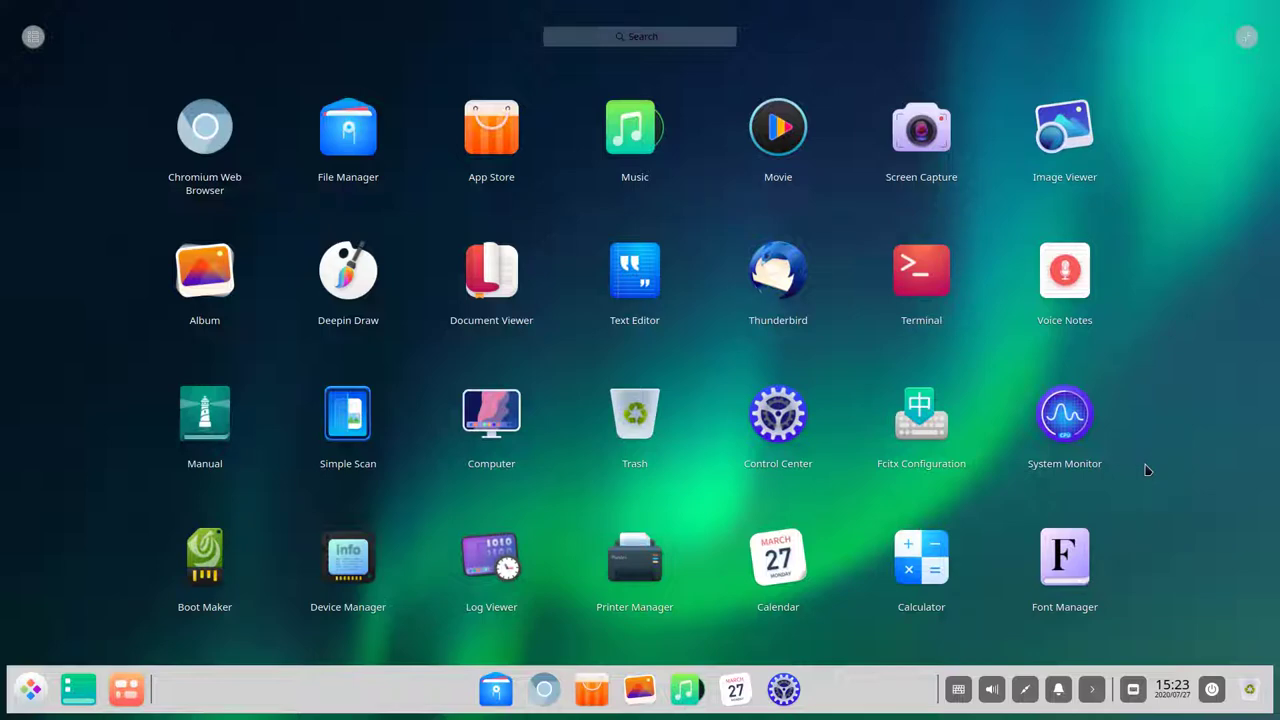
scroll(1137, 403, down, 2)
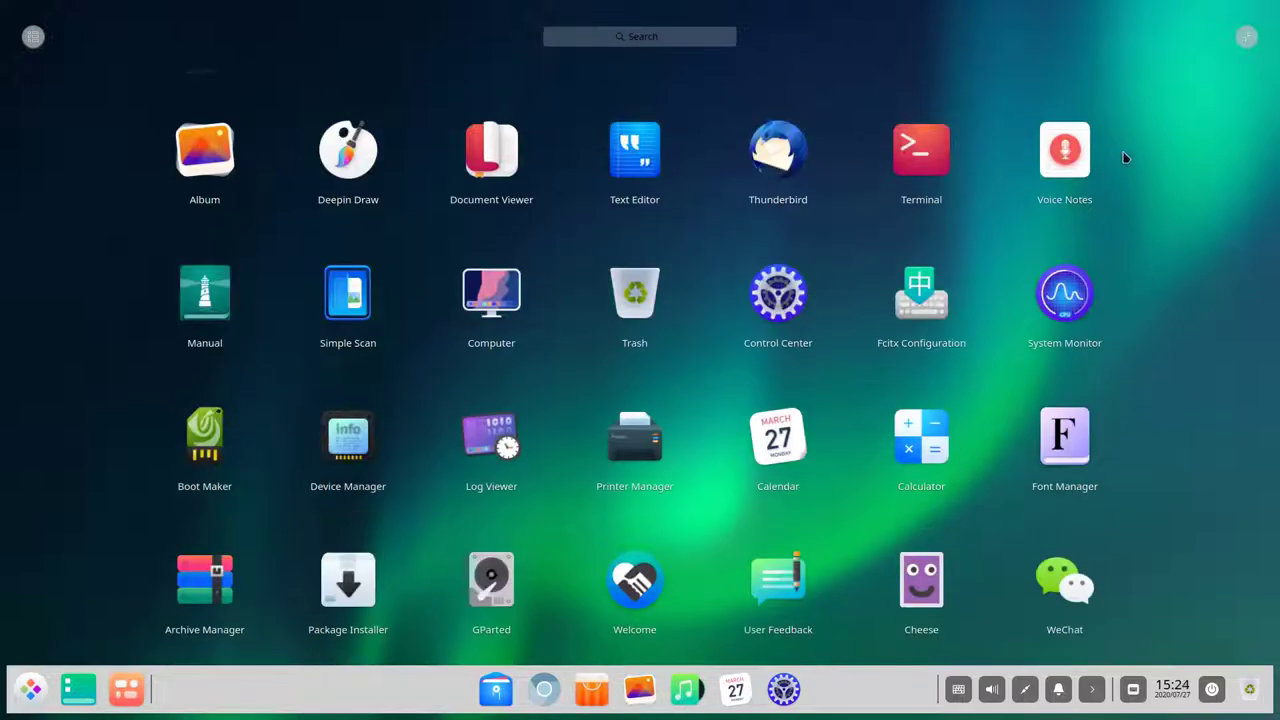
scroll(1146, 397, up, 2)
scroll(1146, 397, down, 1)
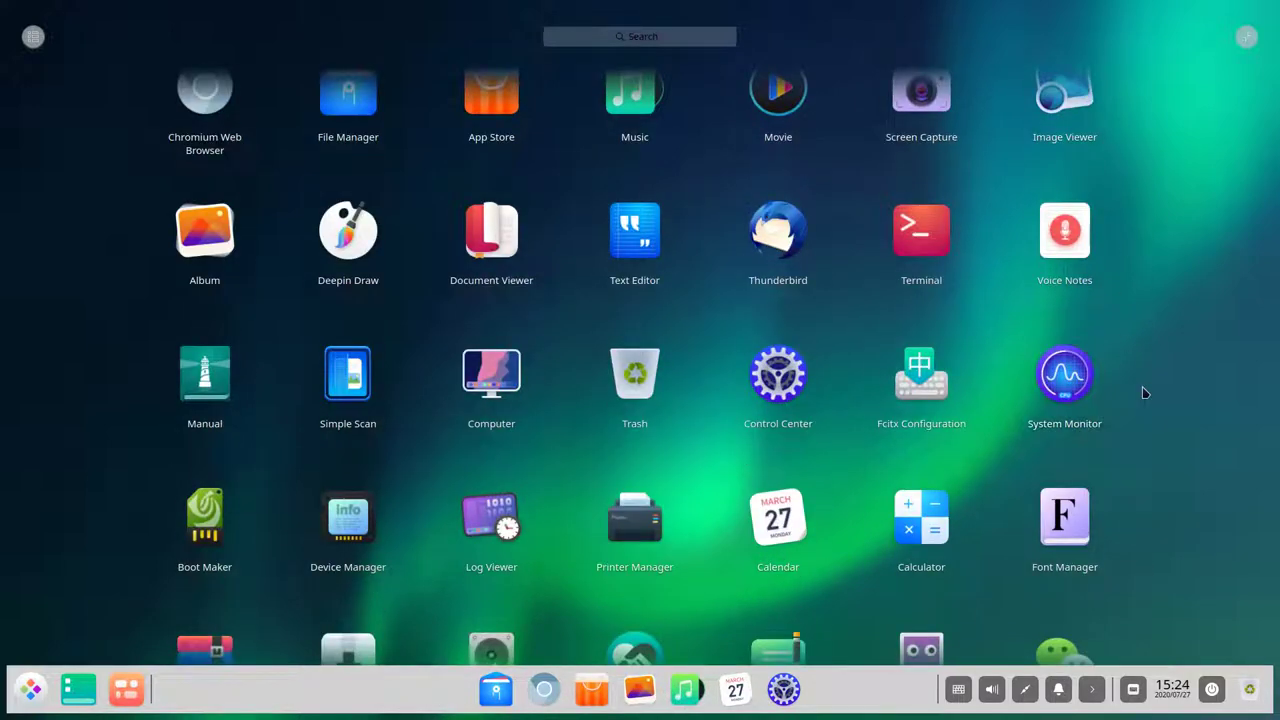
scroll(1143, 396, up, 1)
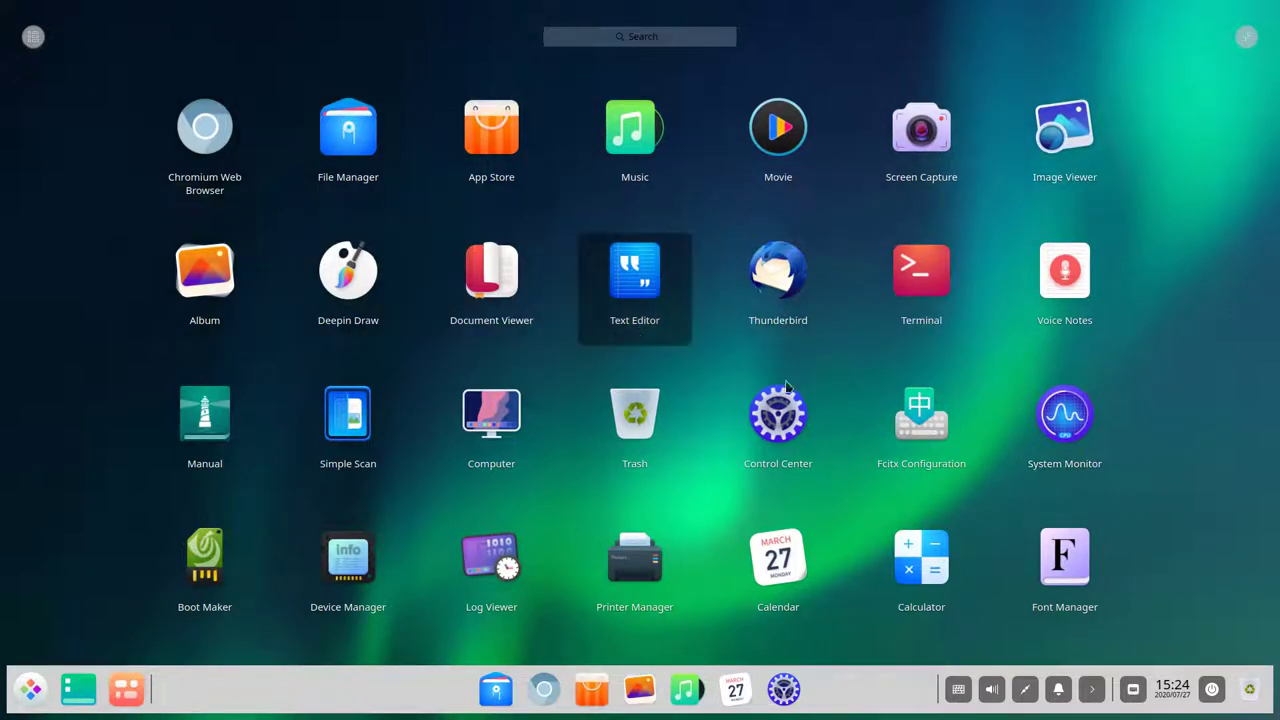
scroll(965, 447, down, 2)
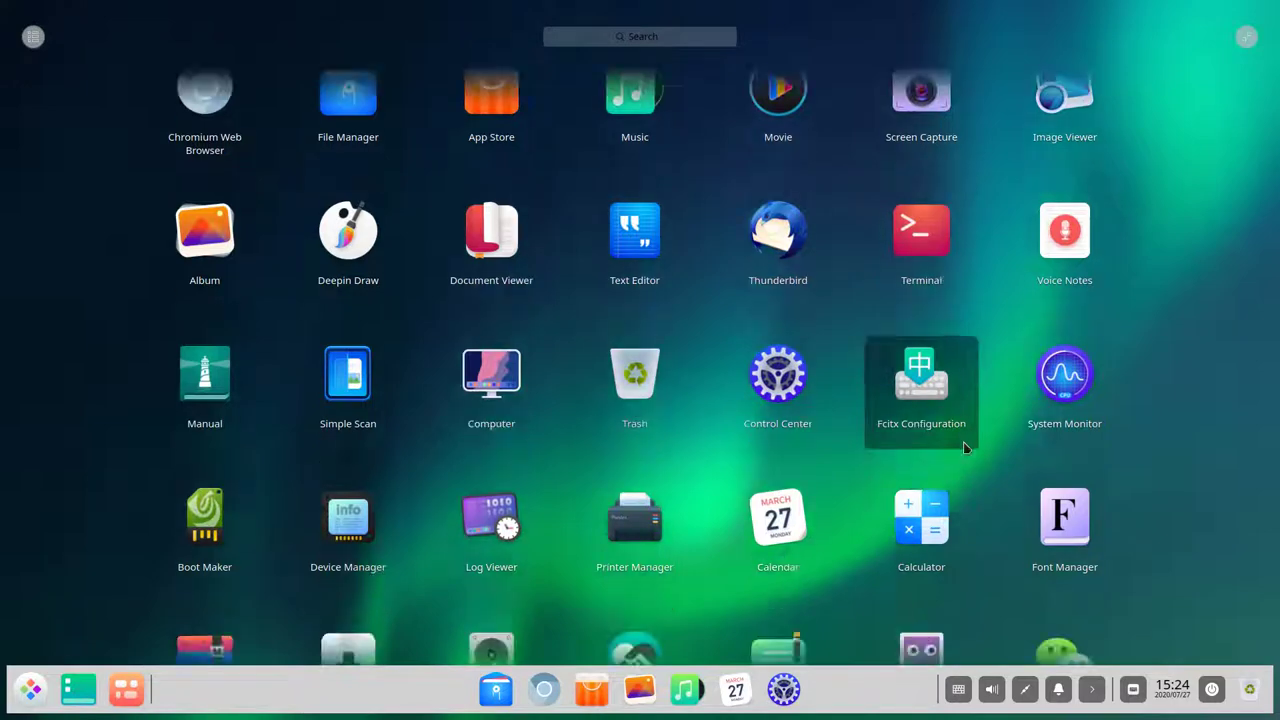
scroll(965, 447, up, 2)
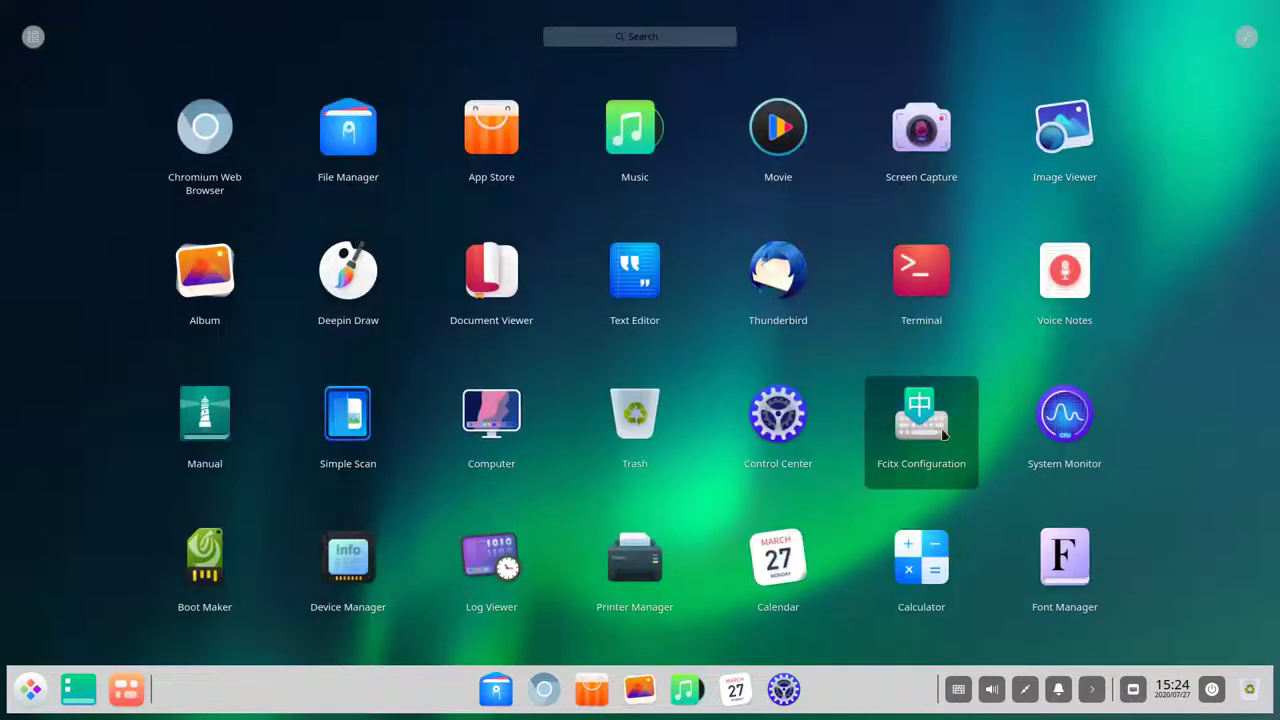
Browse the Graphics, Office, System, Others and Music categories, then return to the plain app grid.
click(34, 37)
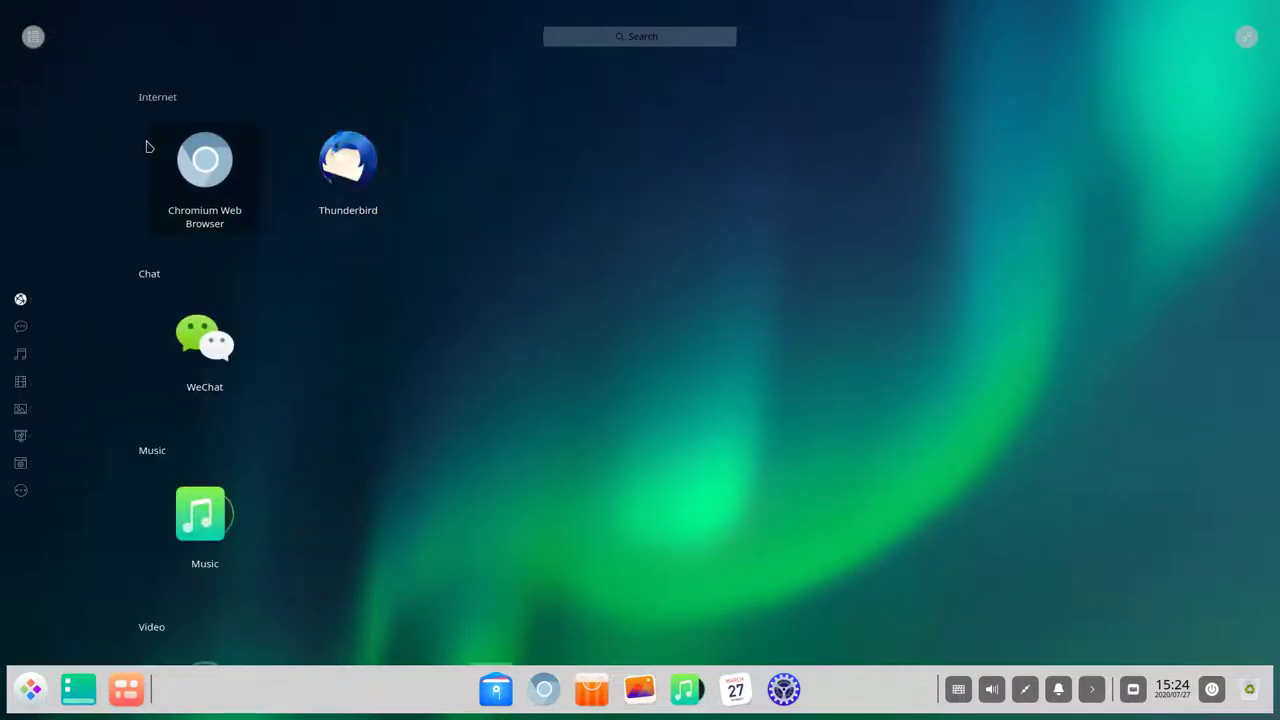
mouse_move(23, 306)
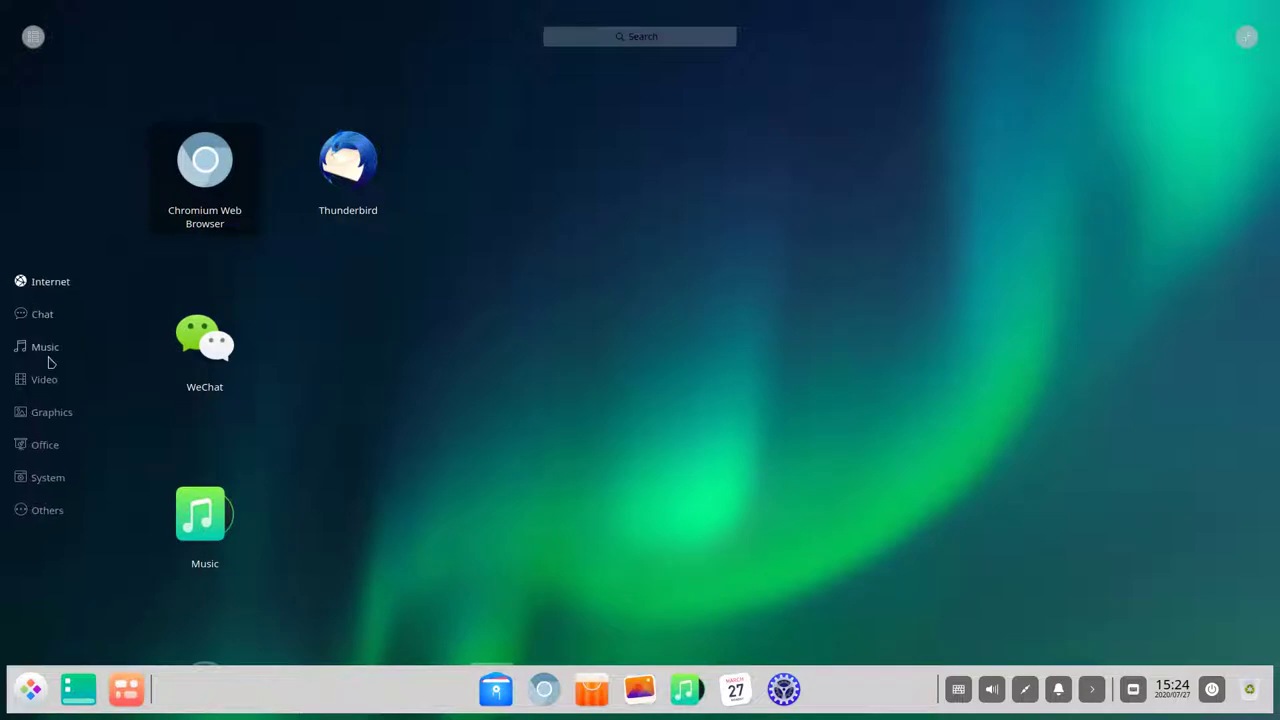
click(55, 421)
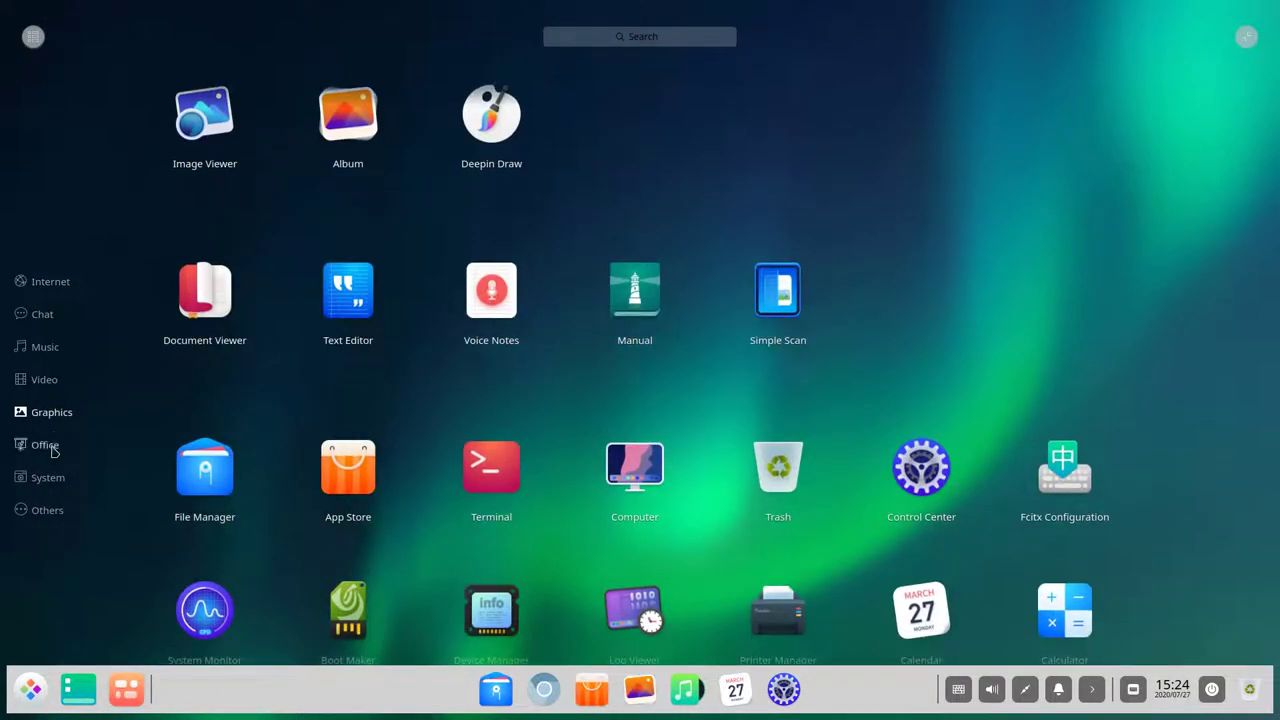
click(50, 446)
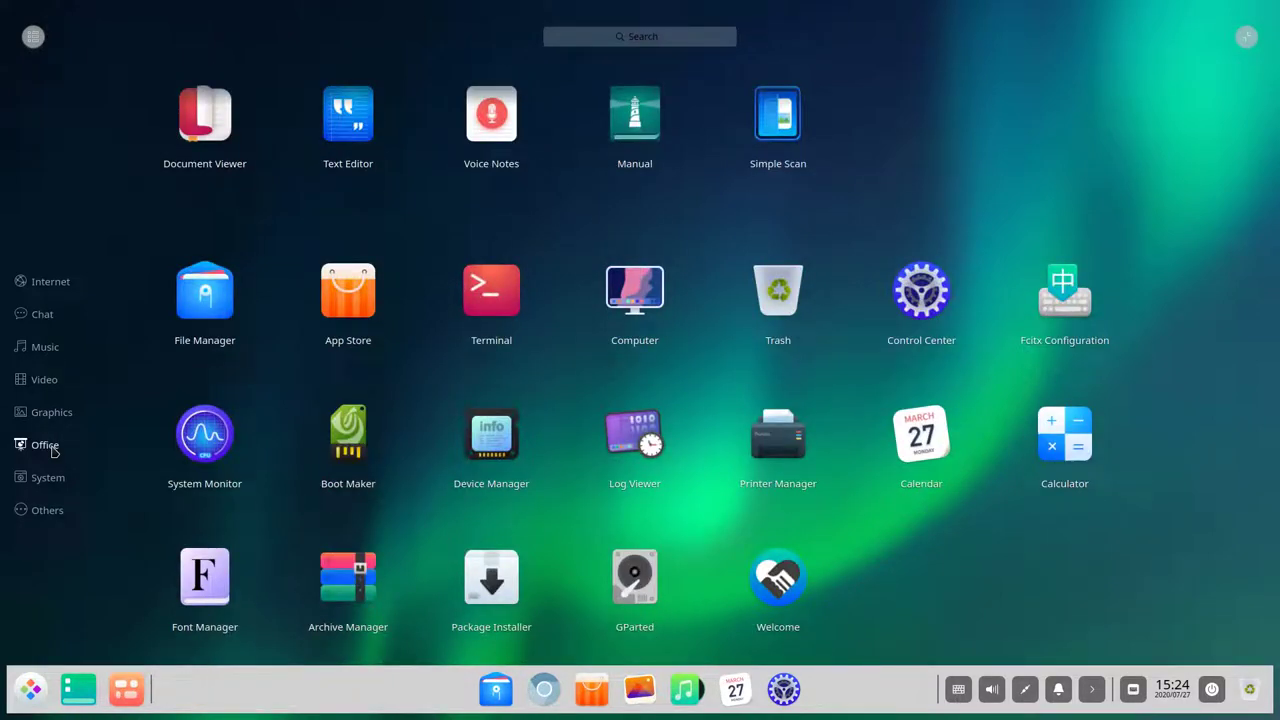
click(50, 482)
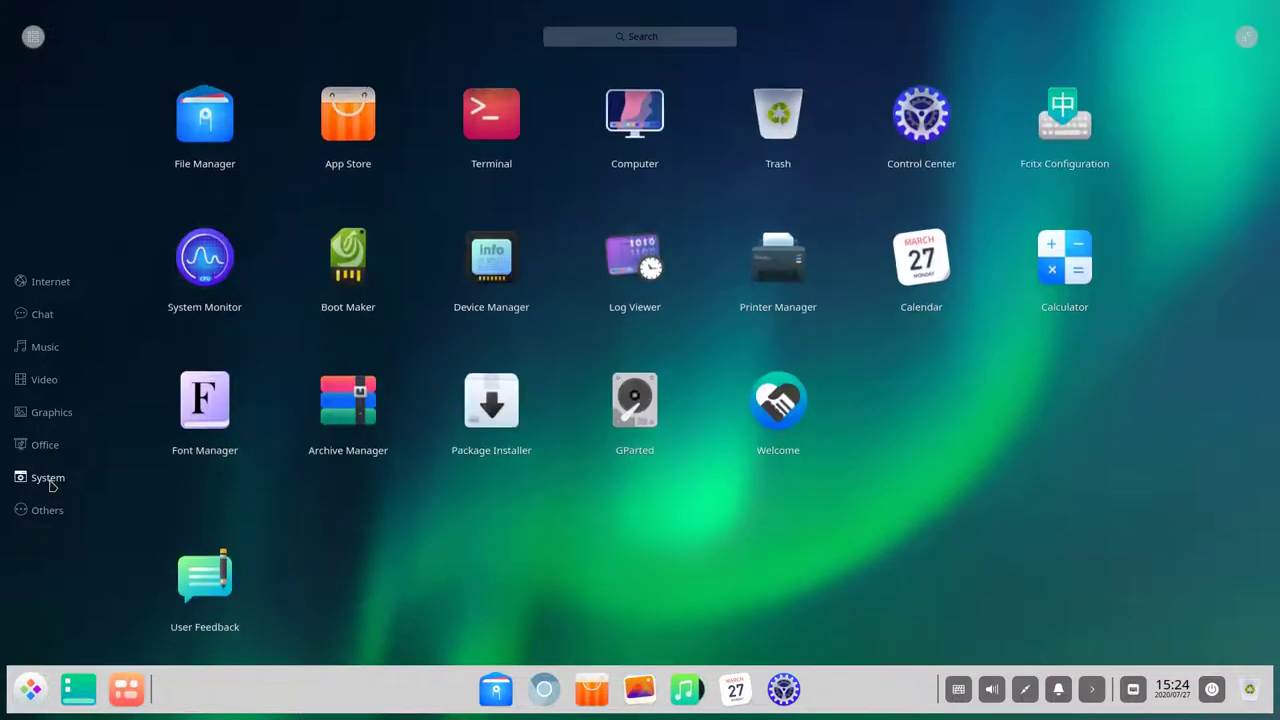
click(51, 512)
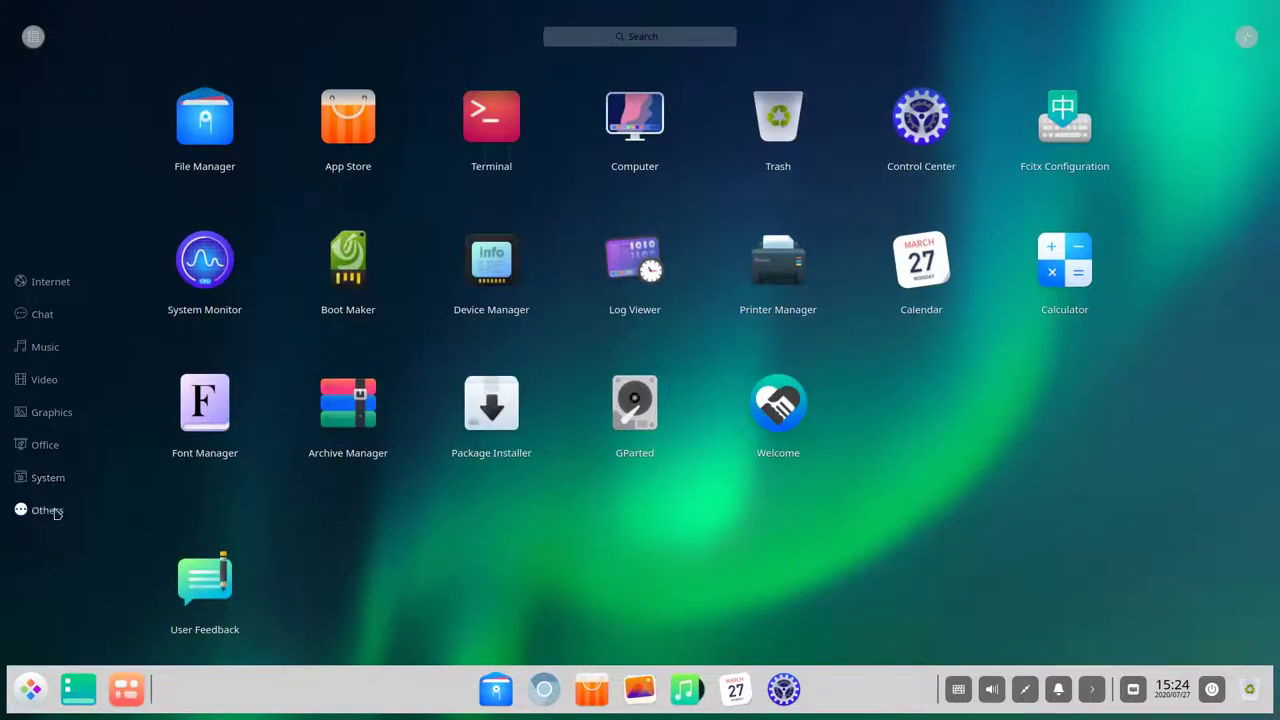
click(50, 352)
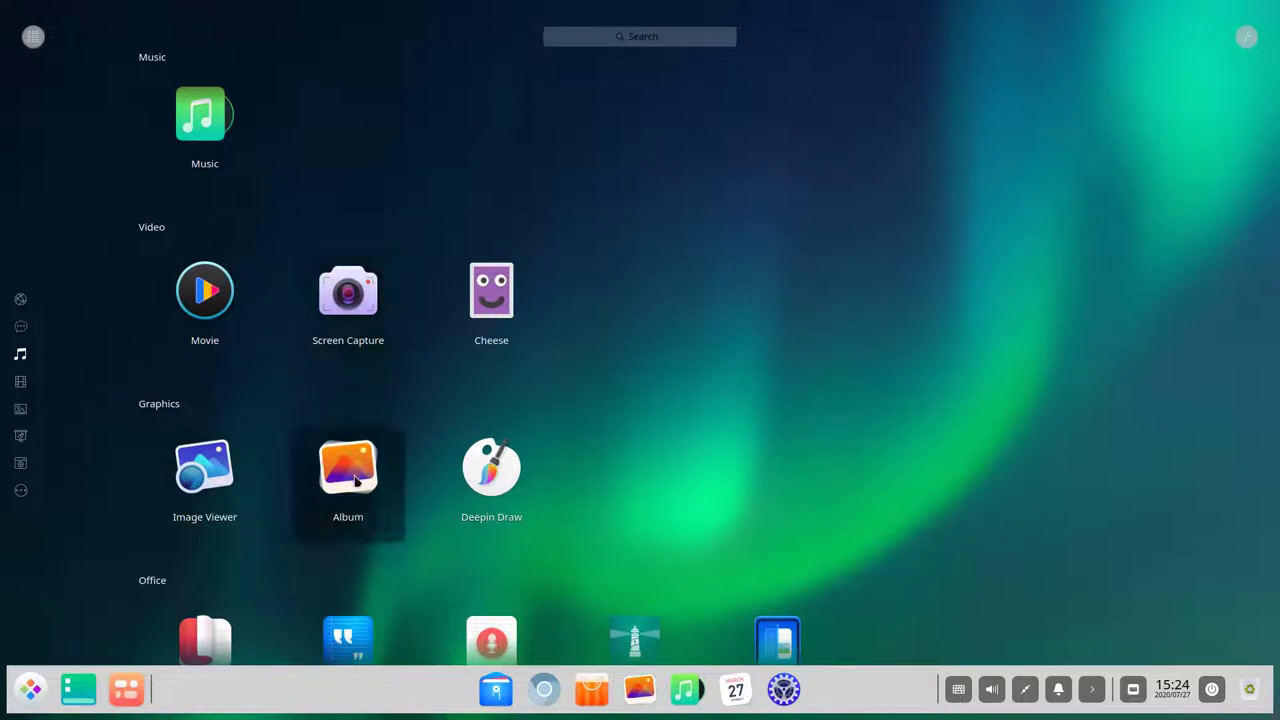
drag(352, 478, 215, 480)
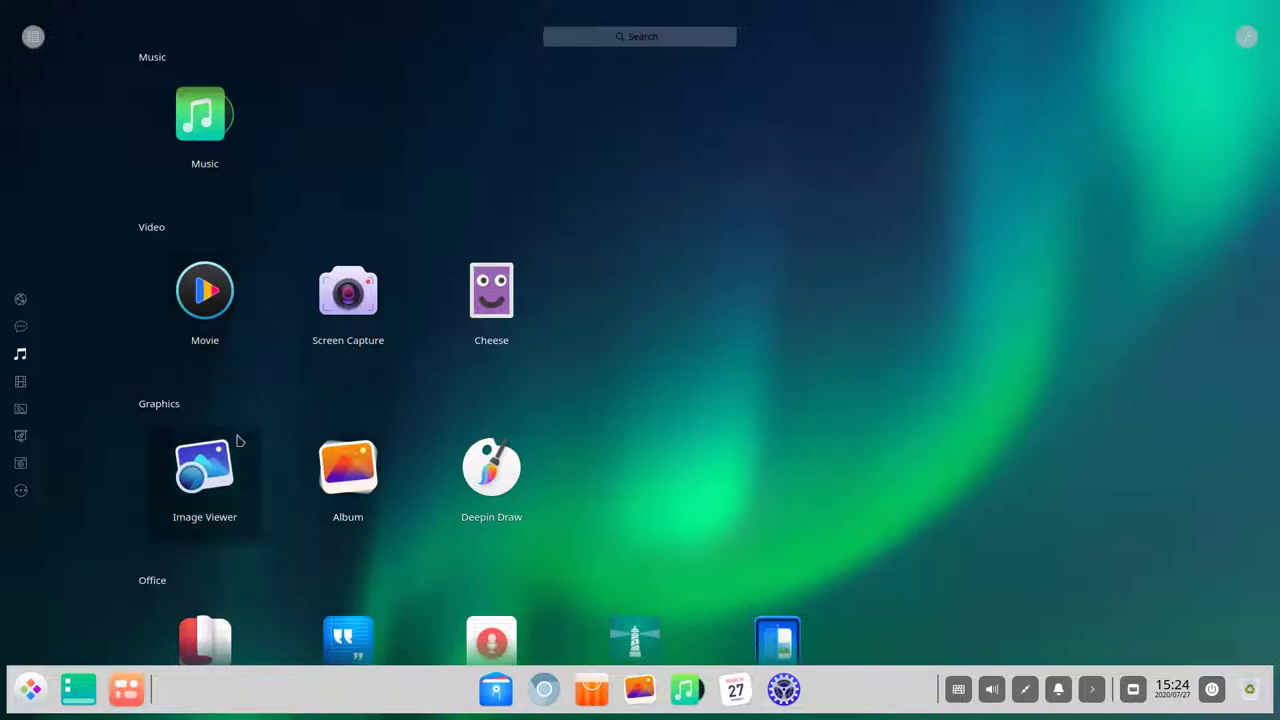
mouse_move(80, 220)
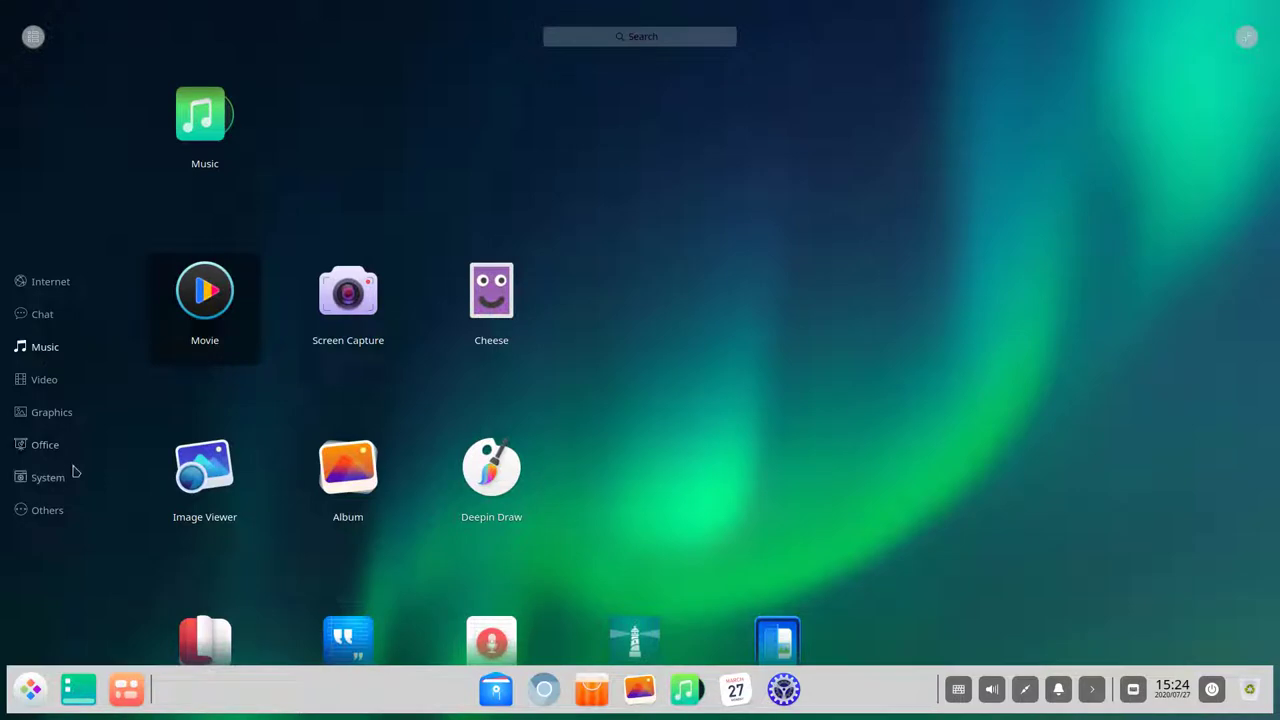
click(34, 40)
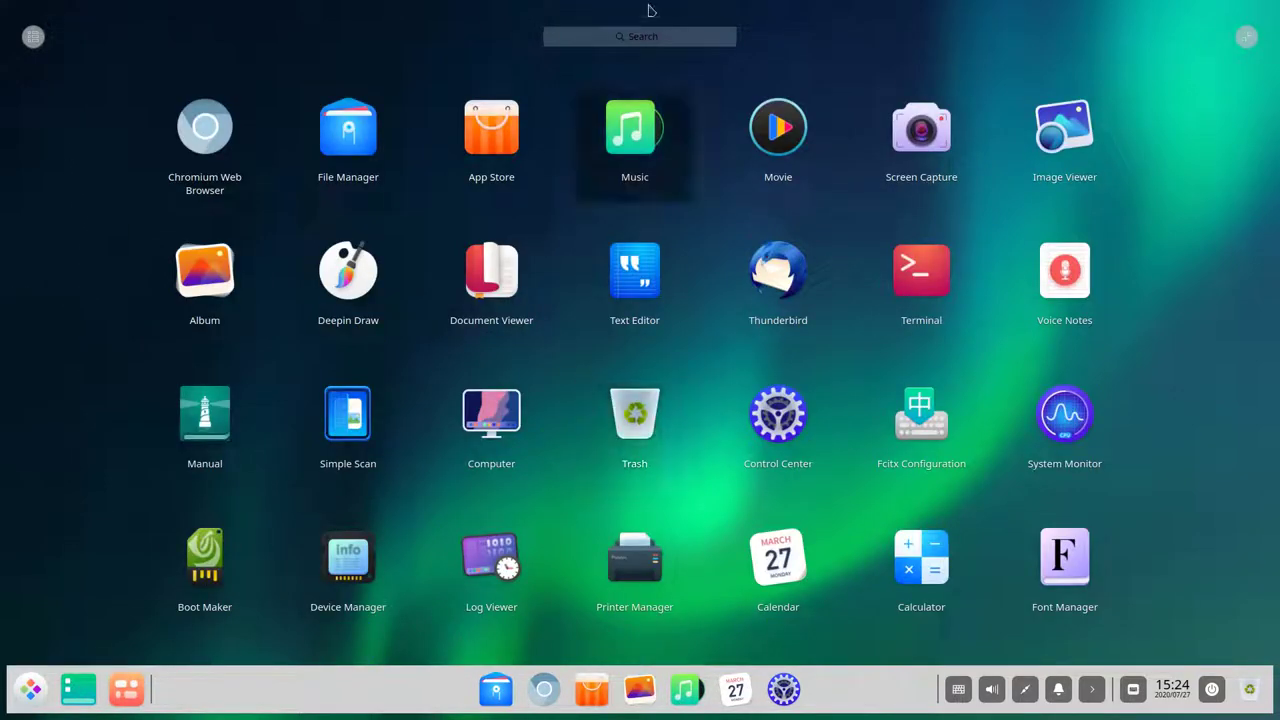
Search the apps for 'term' and switch back to the compact launcher menu.
click(650, 42)
text(term)
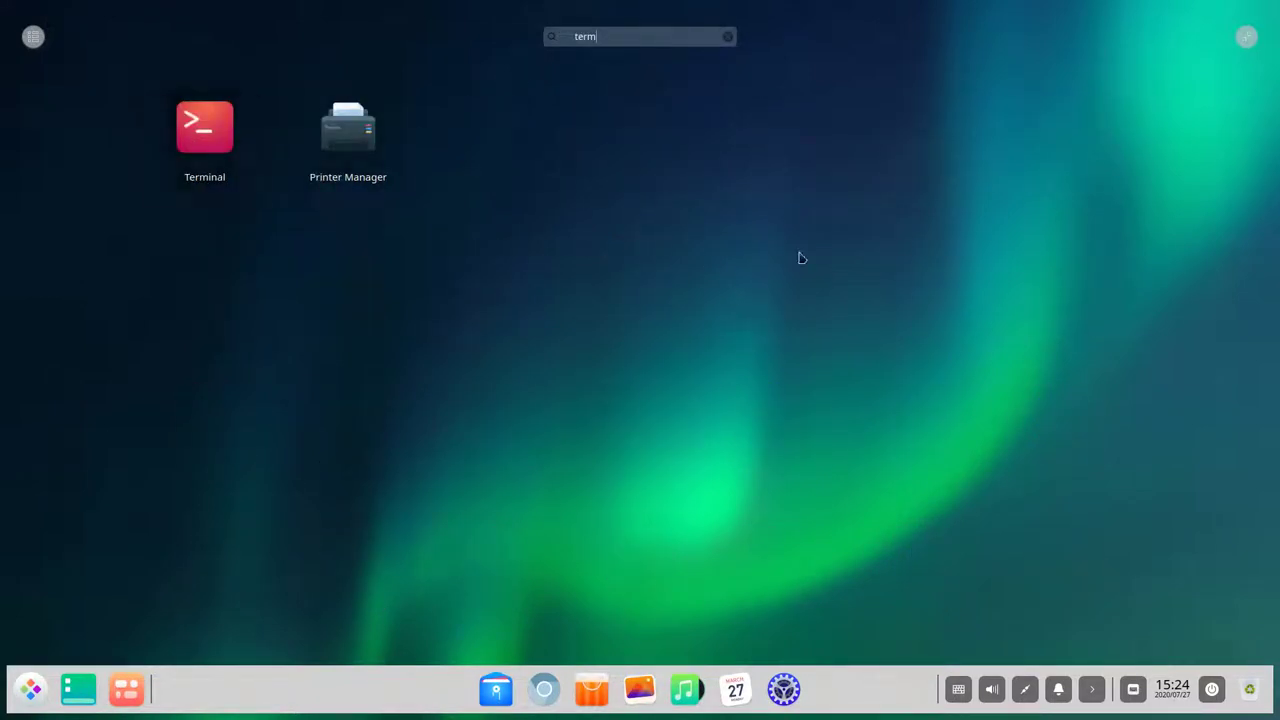
click(1247, 37)
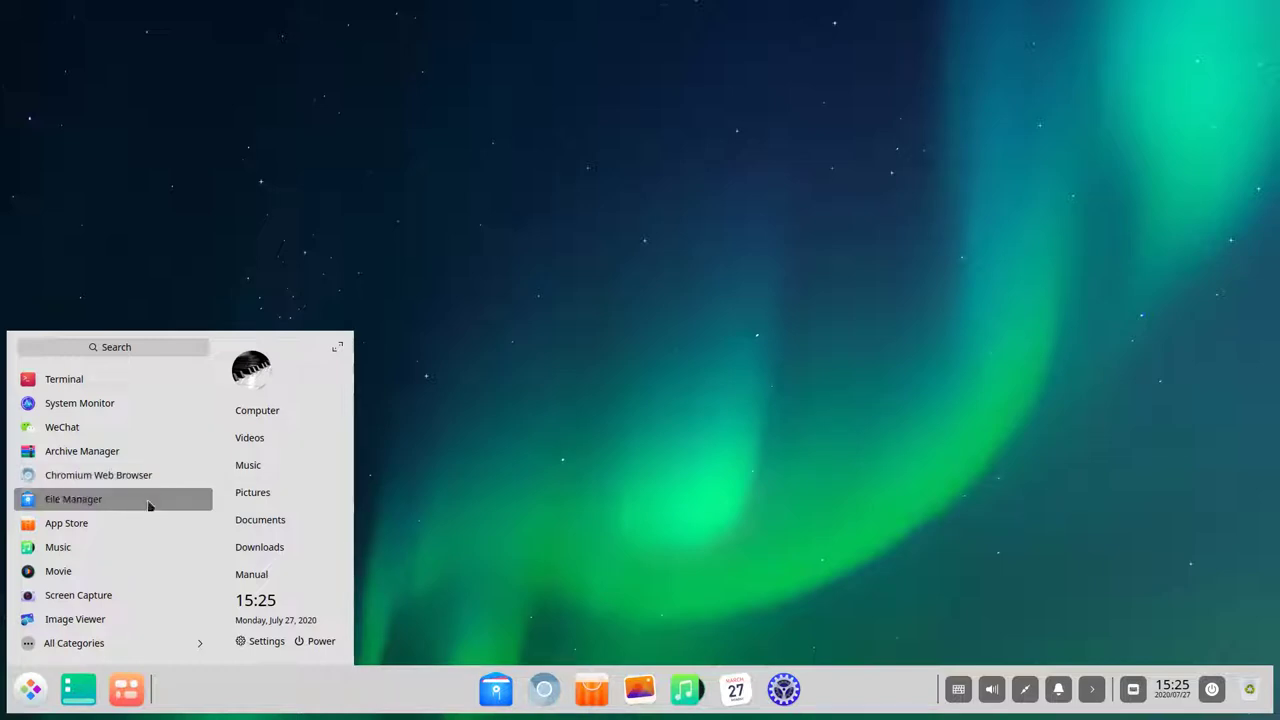
Close the launcher, try Multitasking View, and dismiss the window-effect reminder with OK.
click(30, 688)
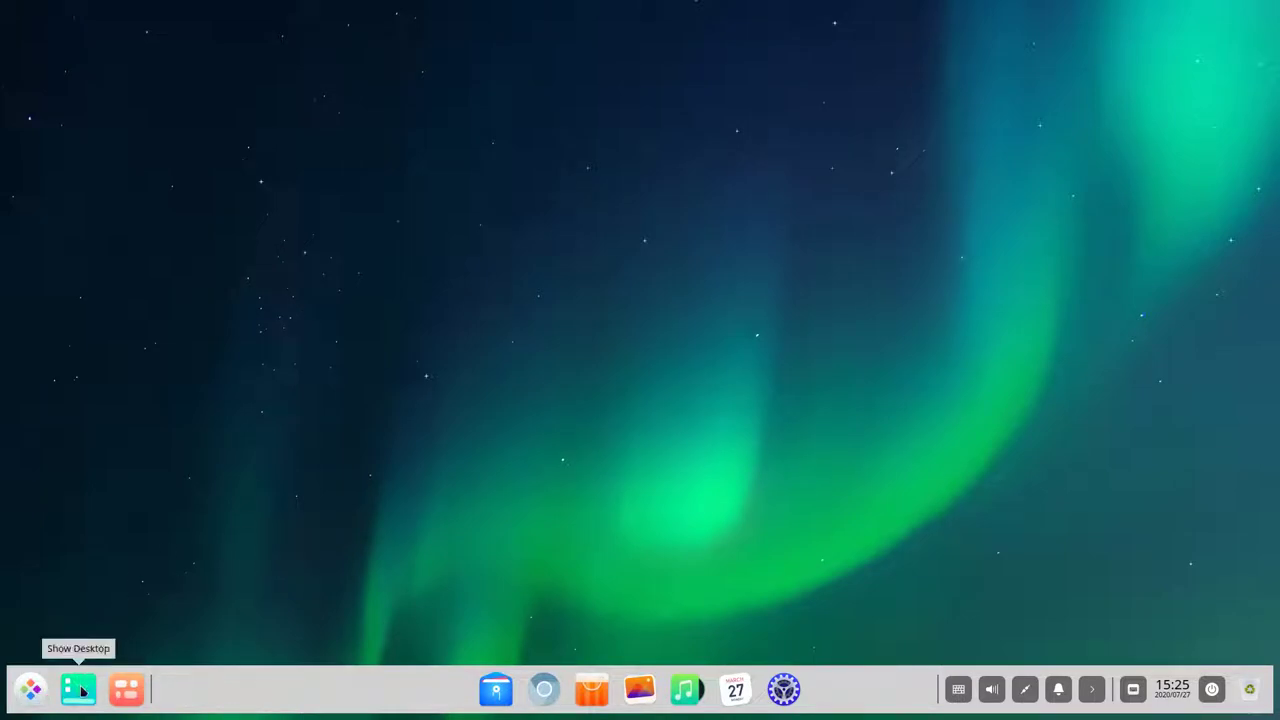
click(137, 697)
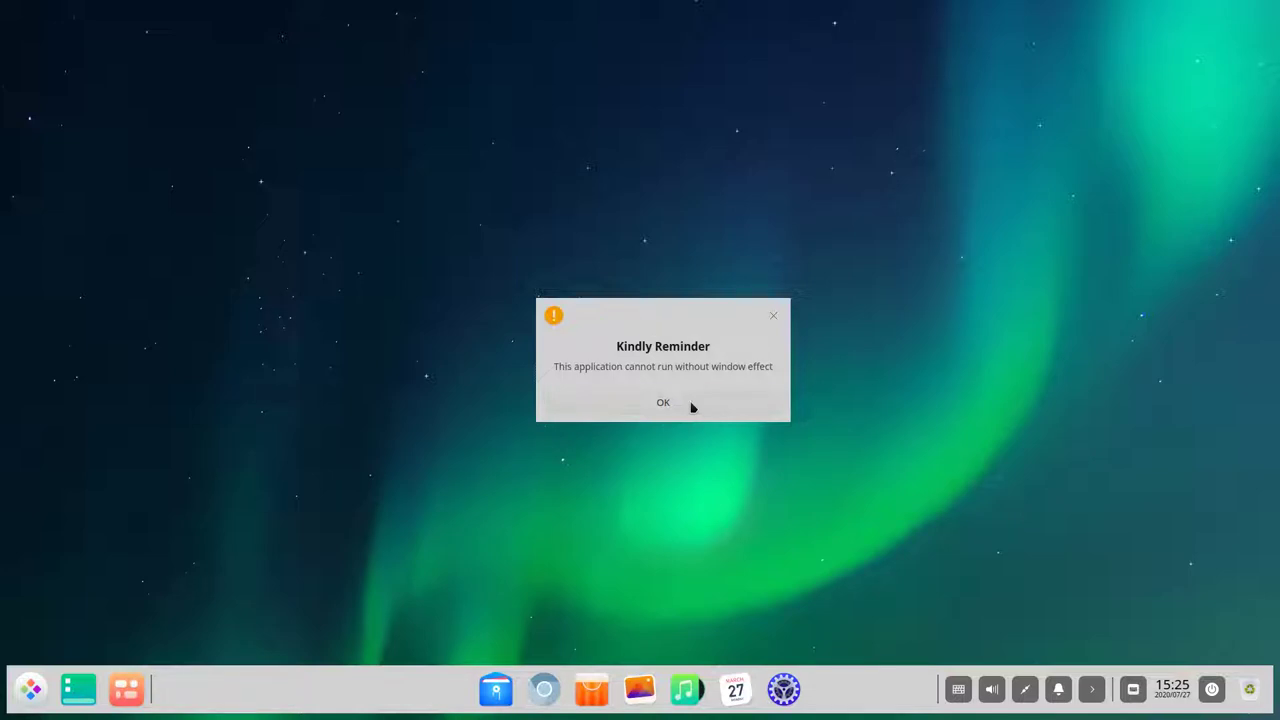
click(688, 403)
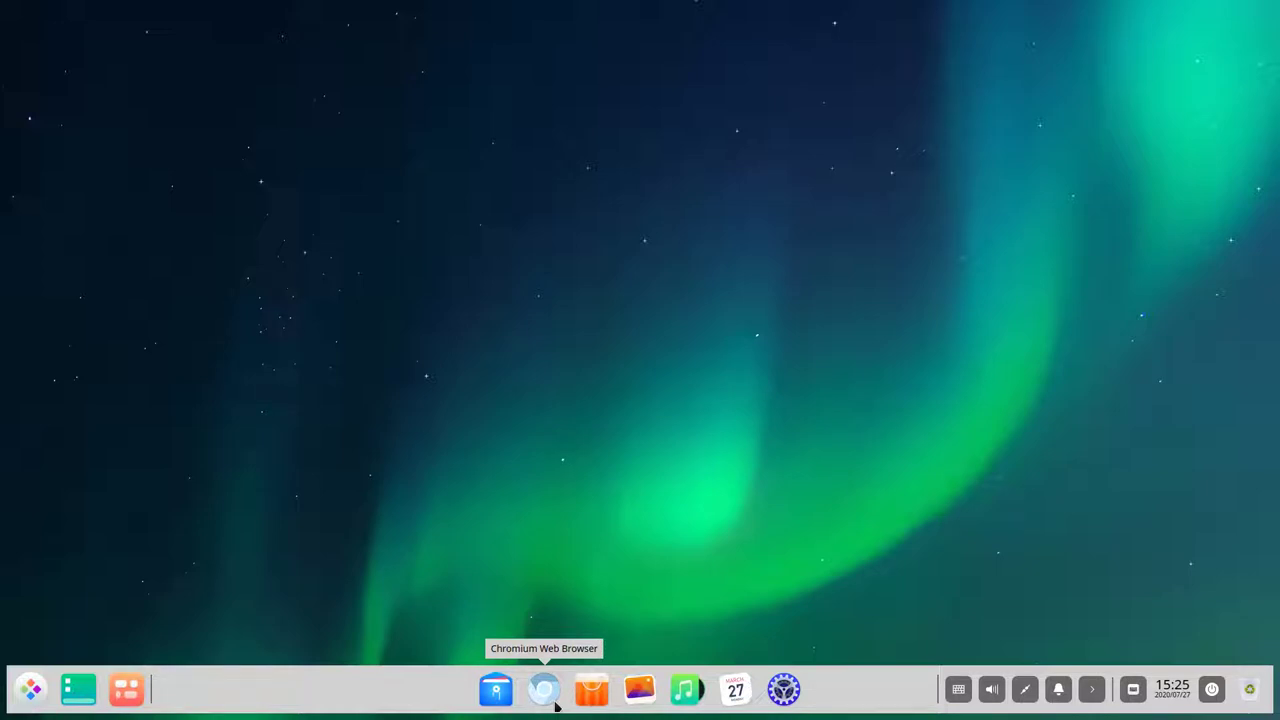
Launch File Manager and Control Center, then close Control Center to reveal the Computer page.
click(497, 689)
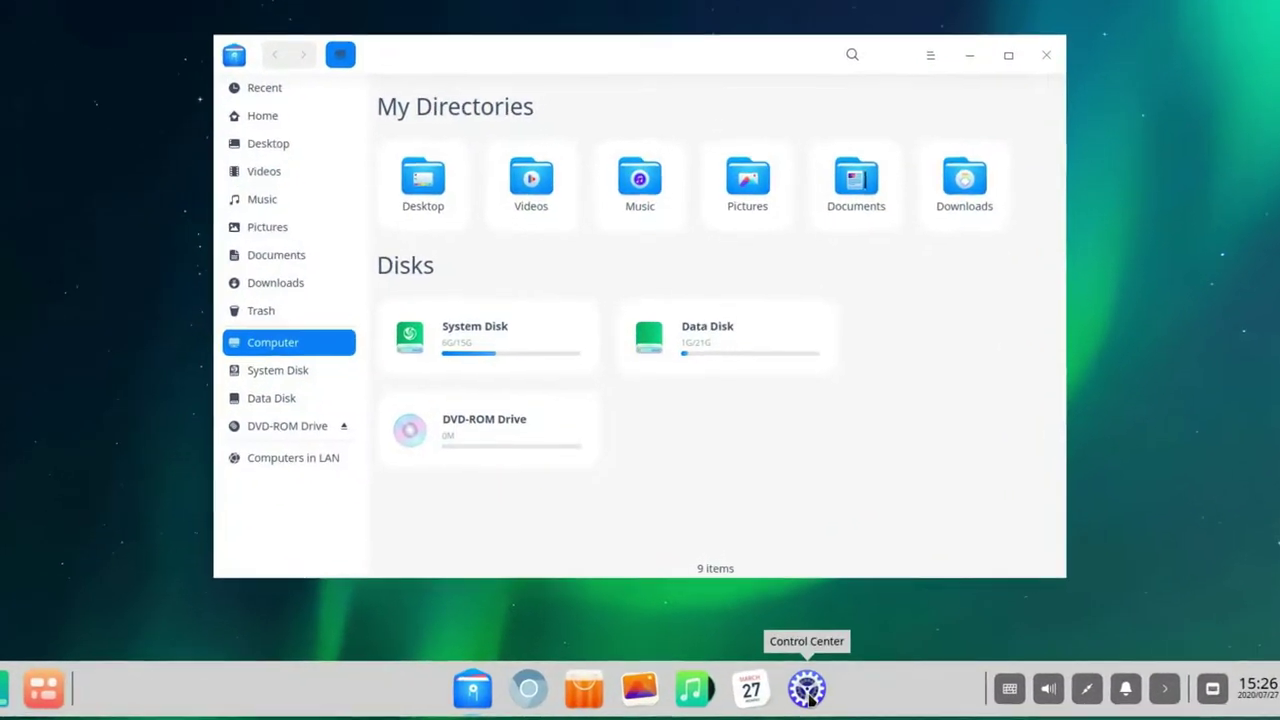
click(808, 690)
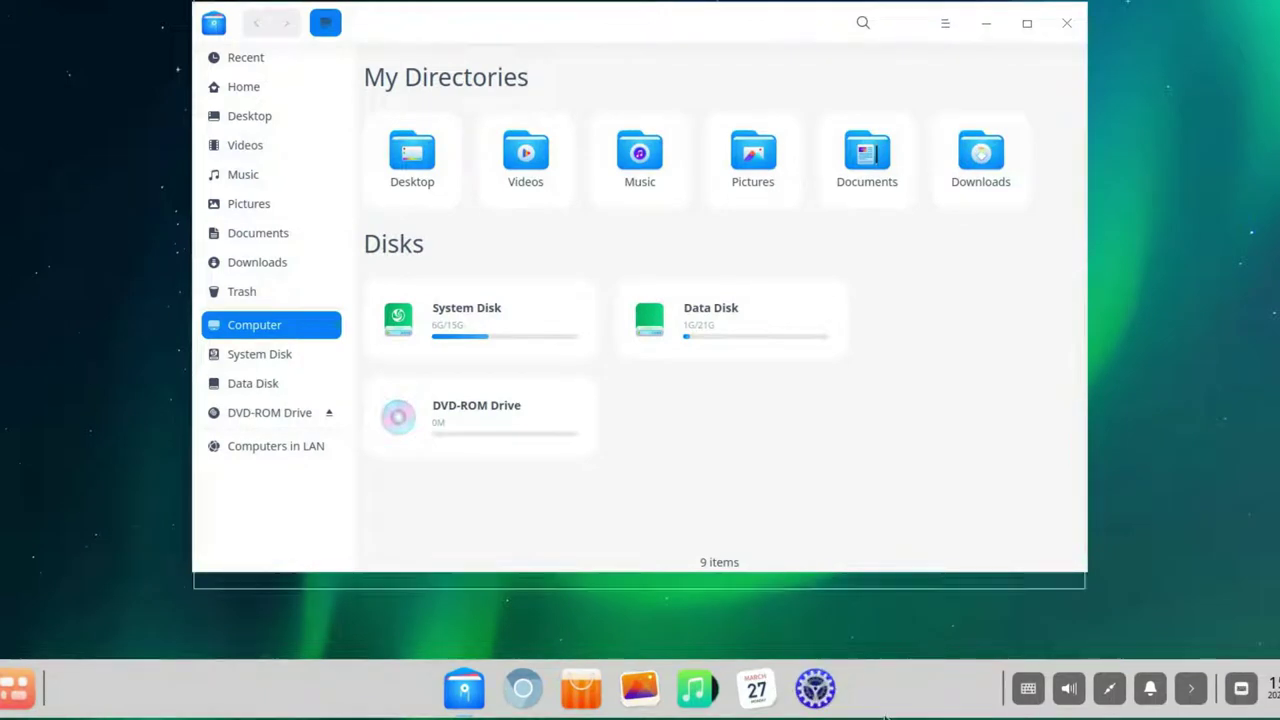
click(1063, 8)
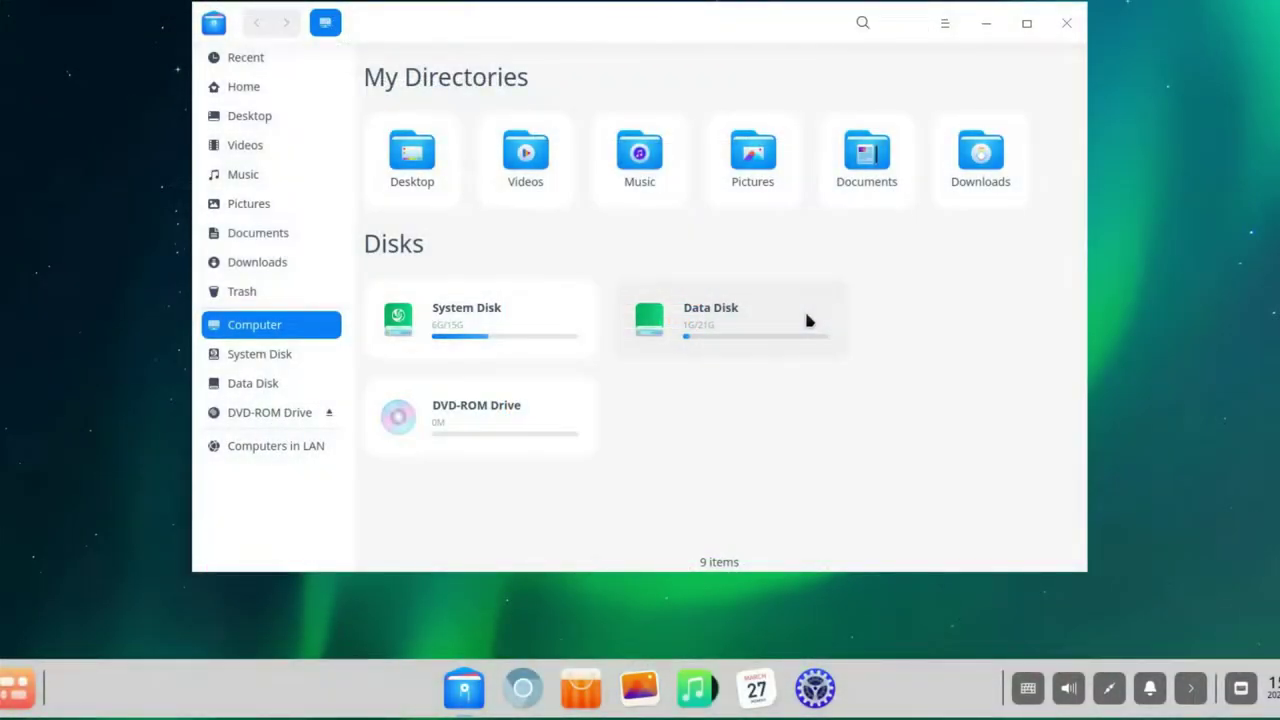
double_click(808, 320)
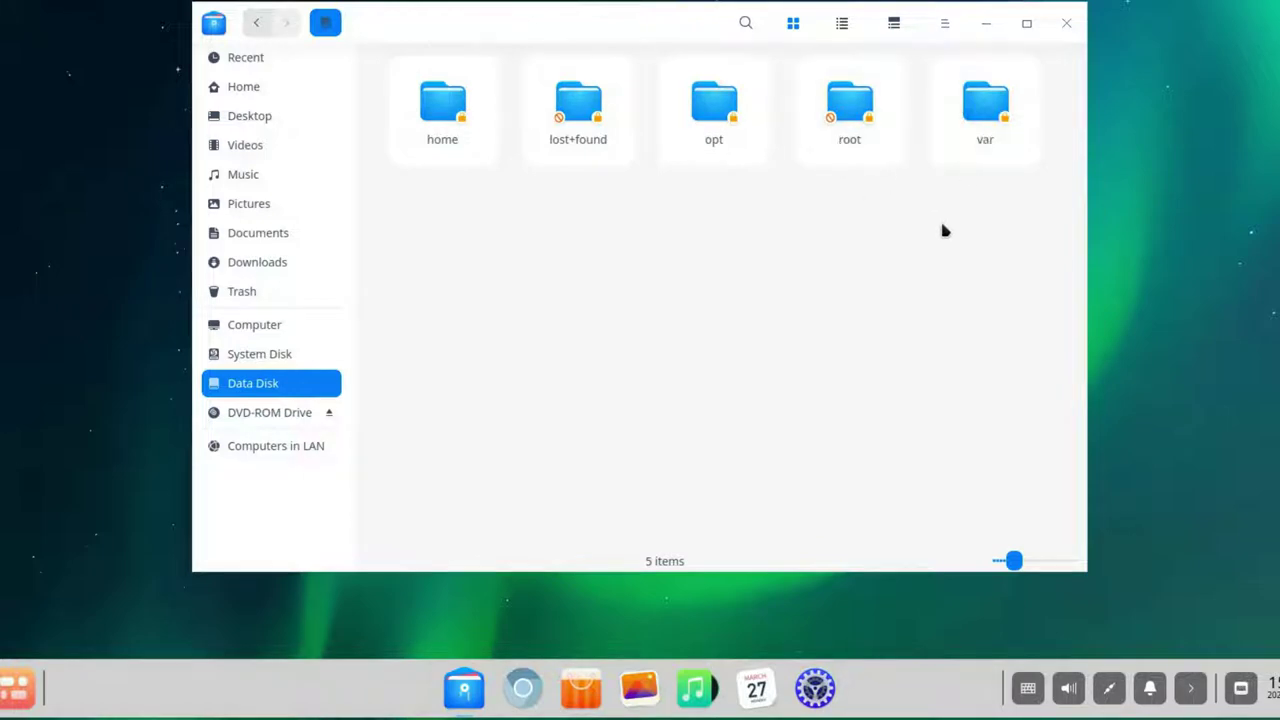
double_click(985, 105)
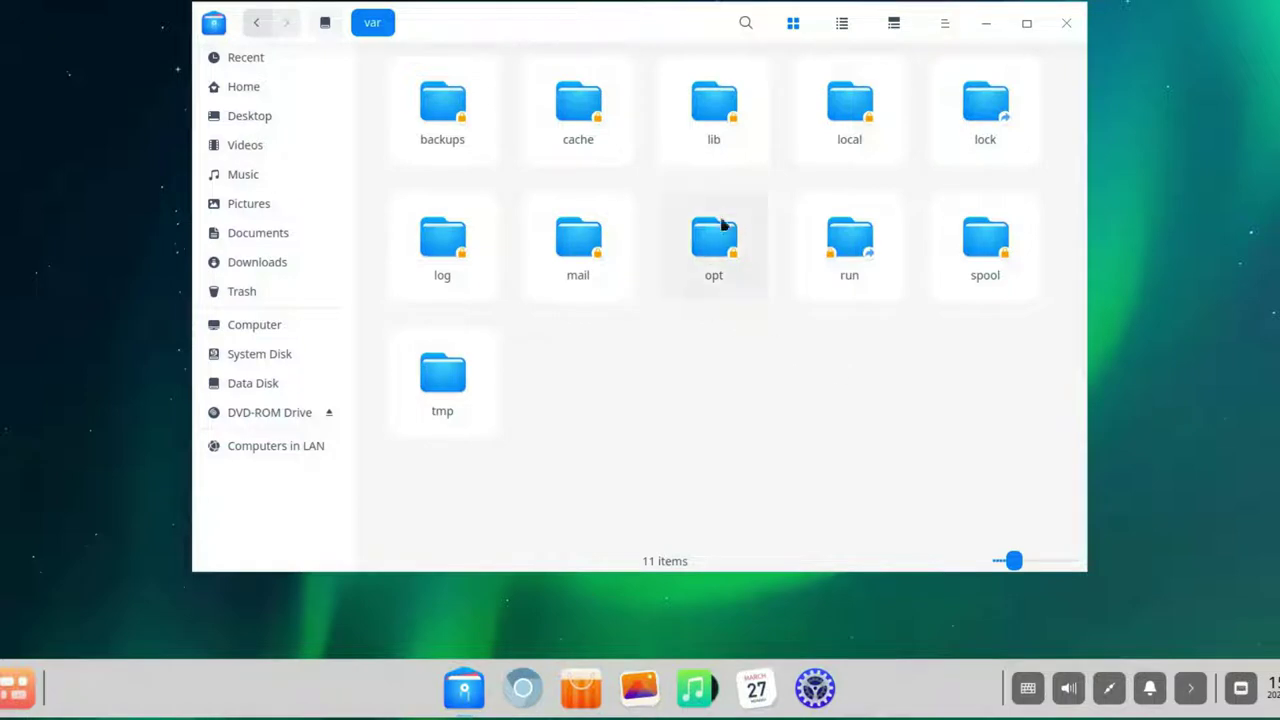
click(256, 22)
click(749, 391)
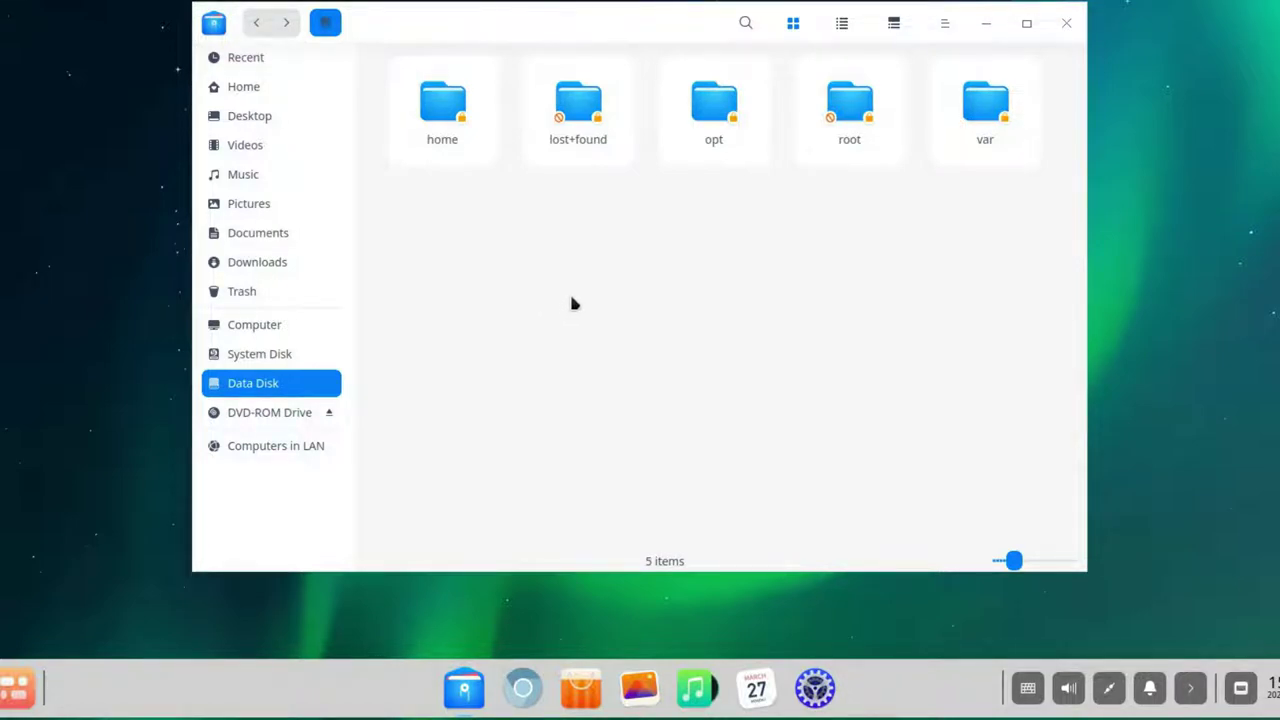
click(256, 22)
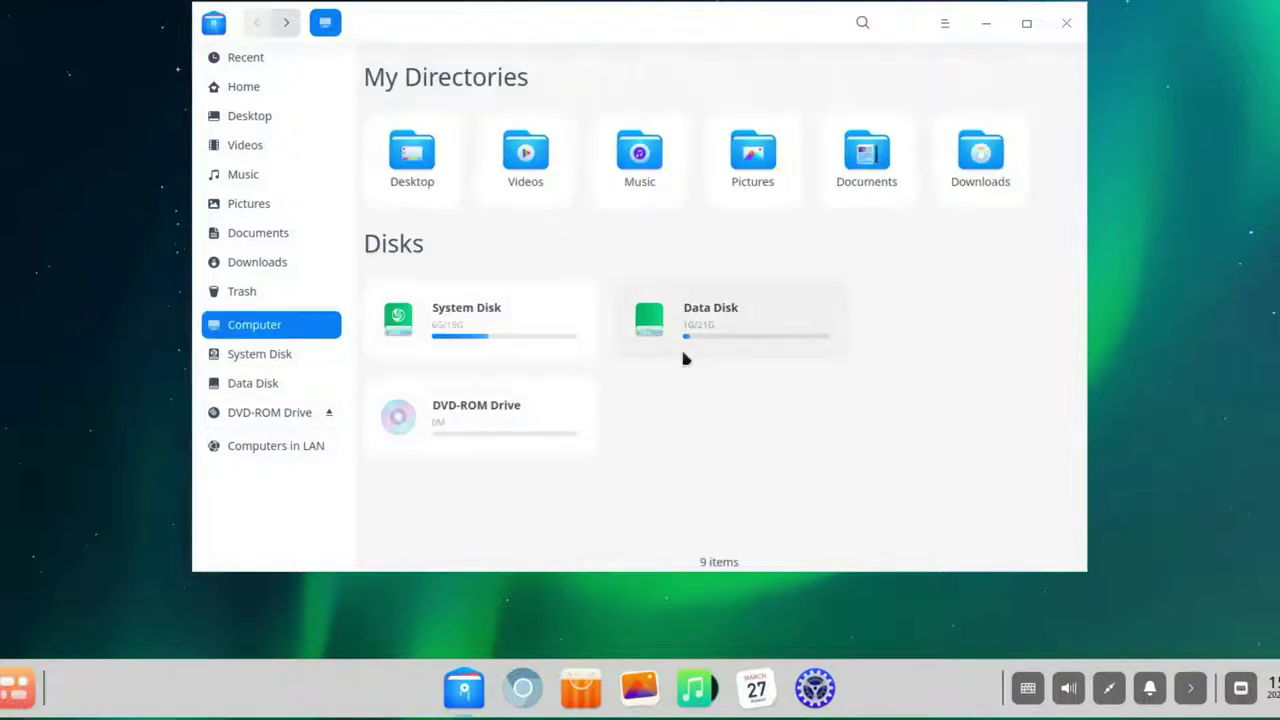
double_click(485, 318)
scroll(790, 397, down, 2)
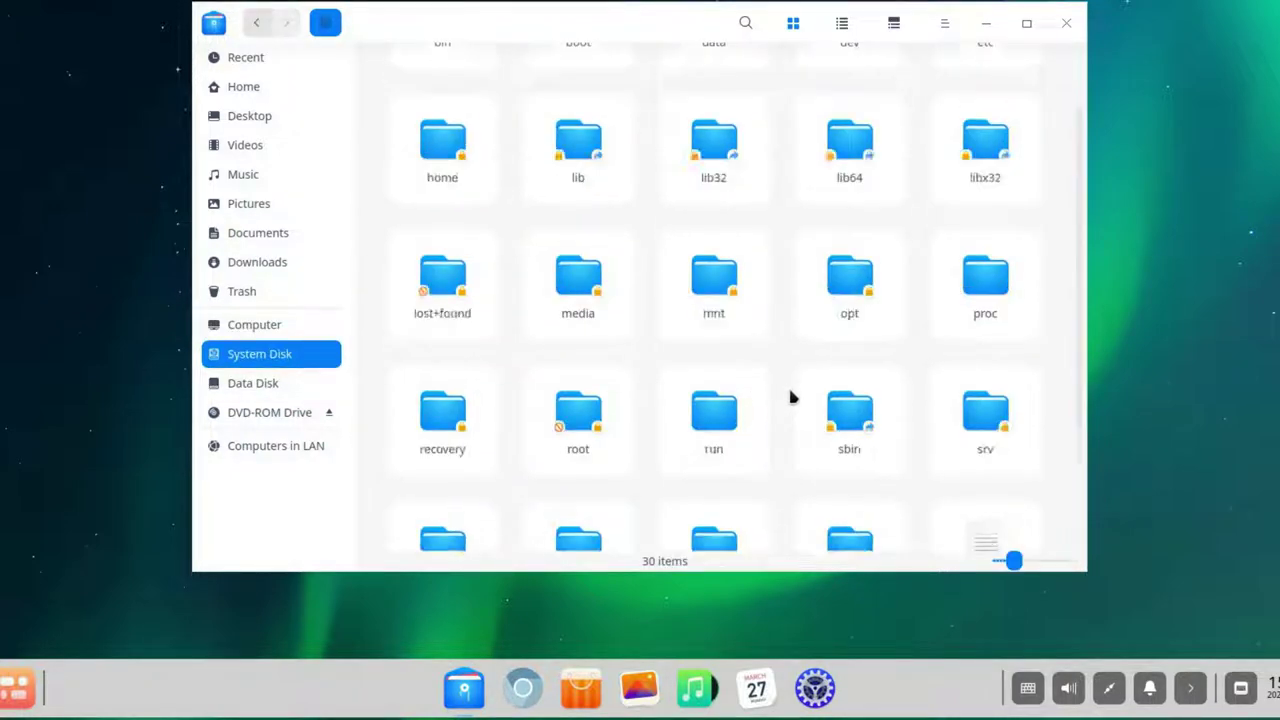
scroll(790, 397, down, 2)
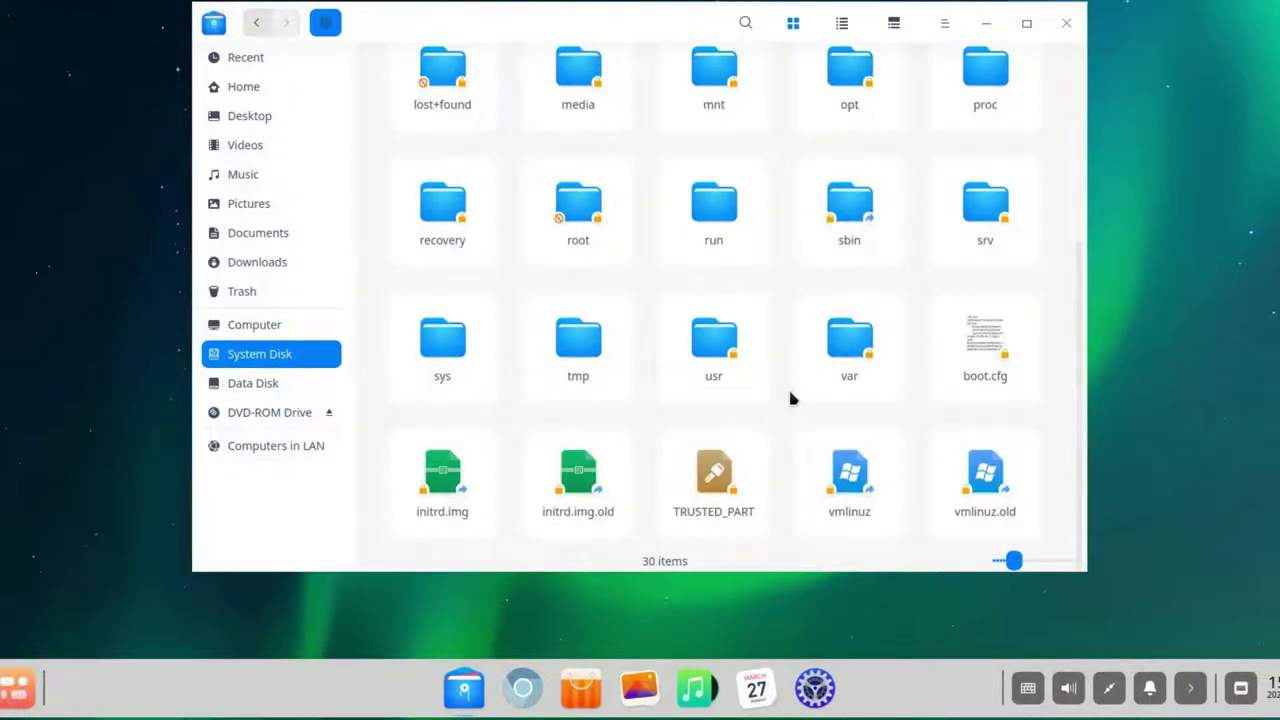
scroll(790, 398, up, 4)
scroll(790, 398, down, 4)
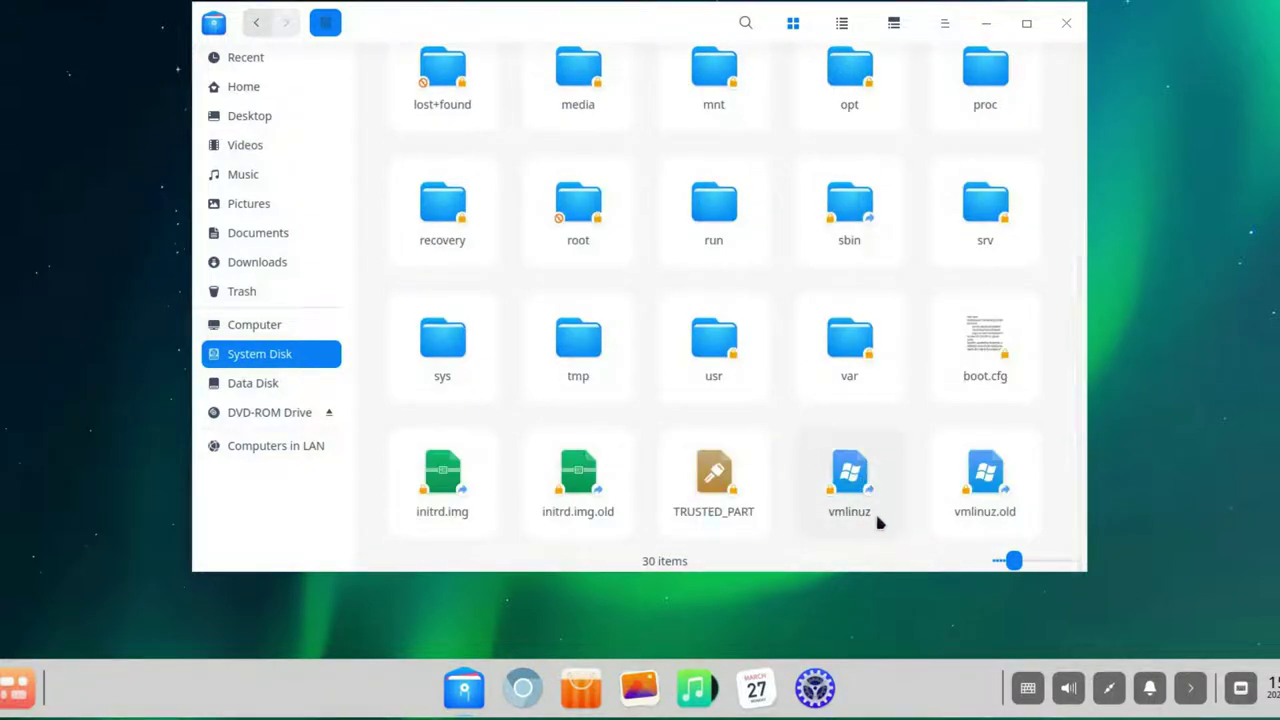
drag(878, 522, 792, 501)
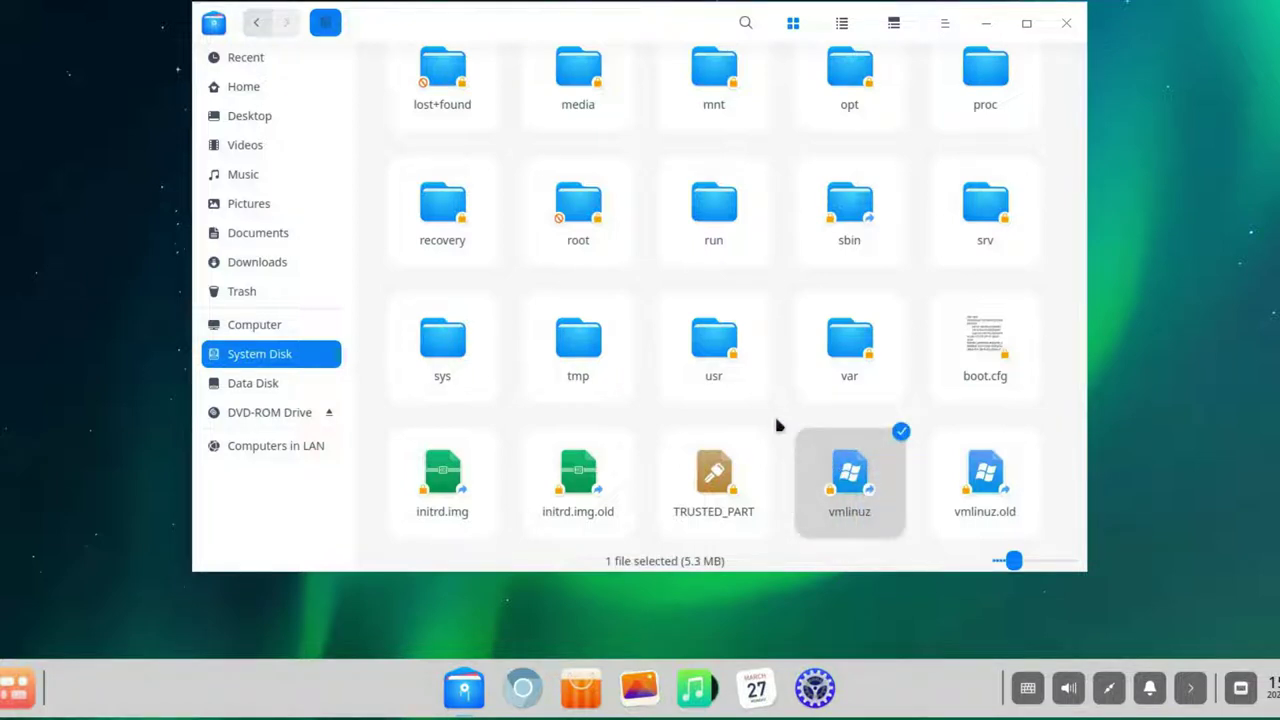
scroll(781, 432, up, 5)
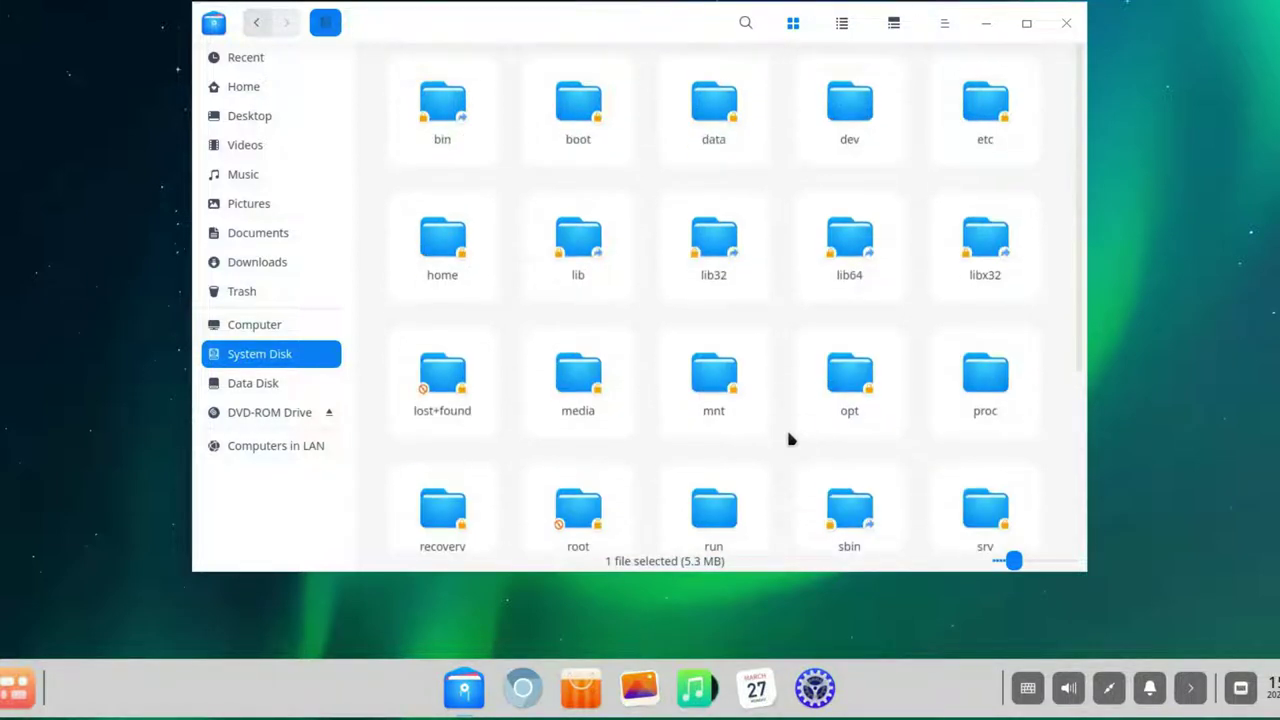
click(257, 24)
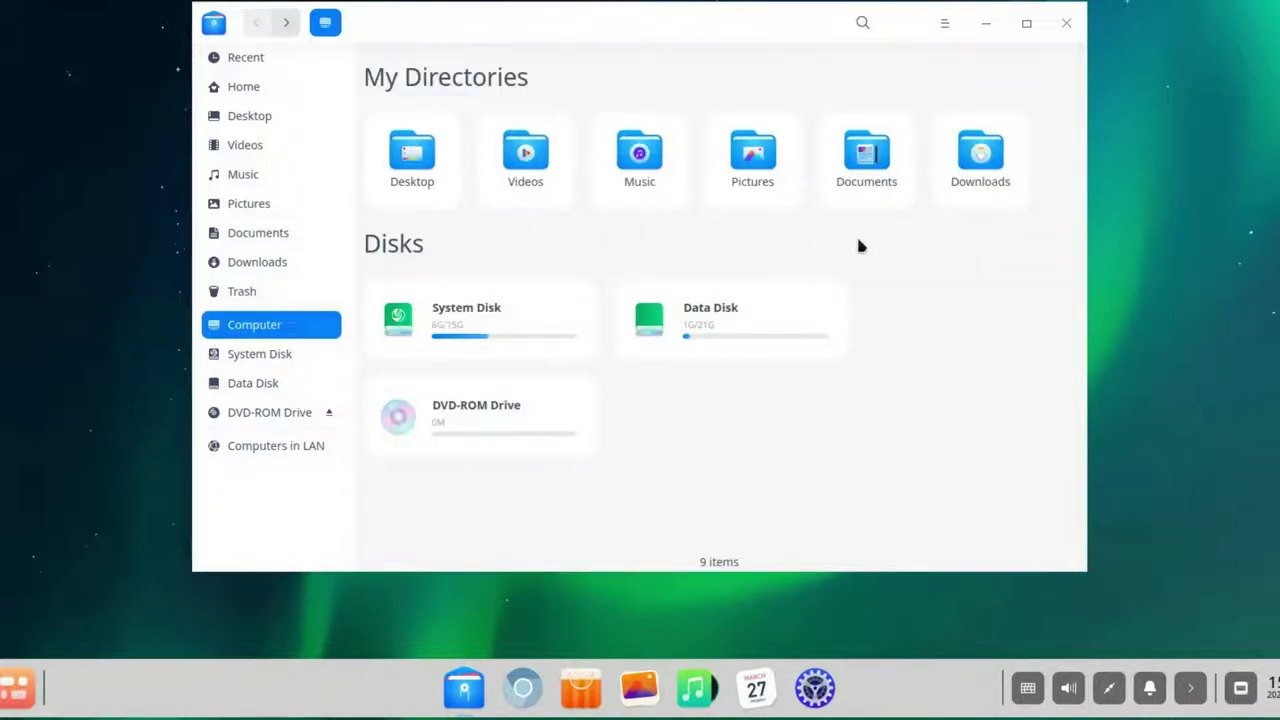
Open the empty Test folder from Home and go back.
click(277, 89)
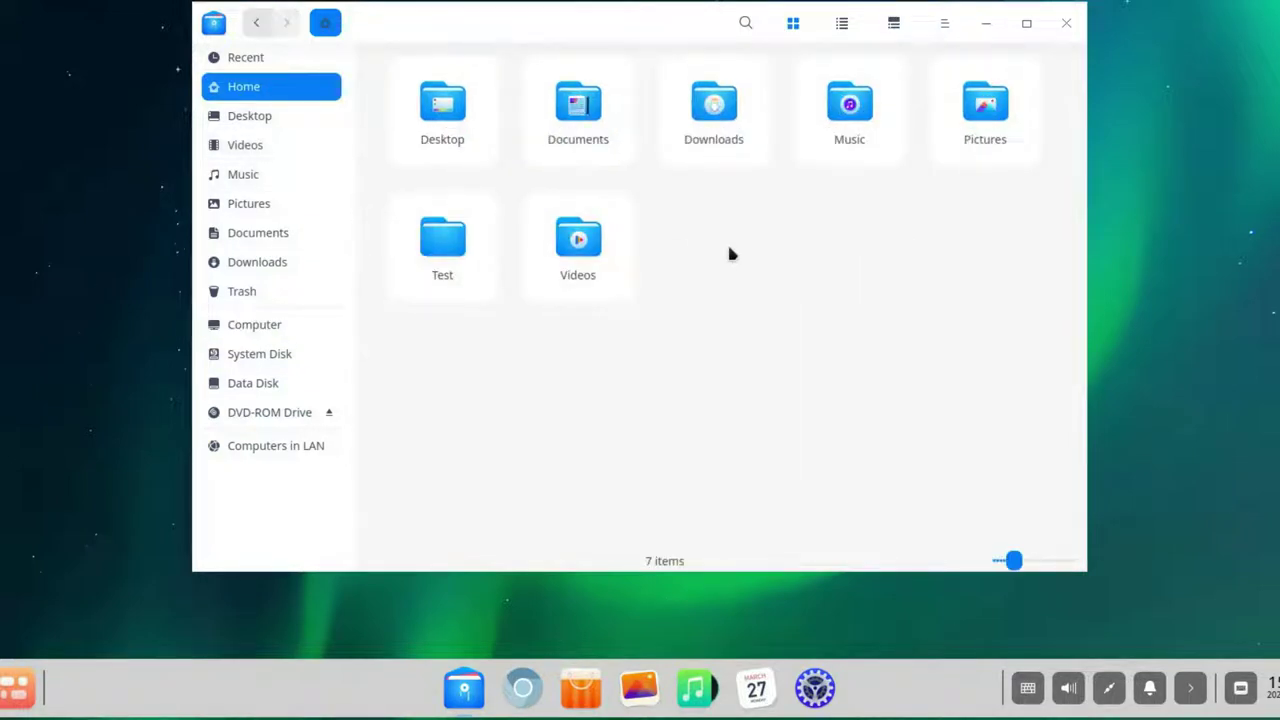
double_click(450, 245)
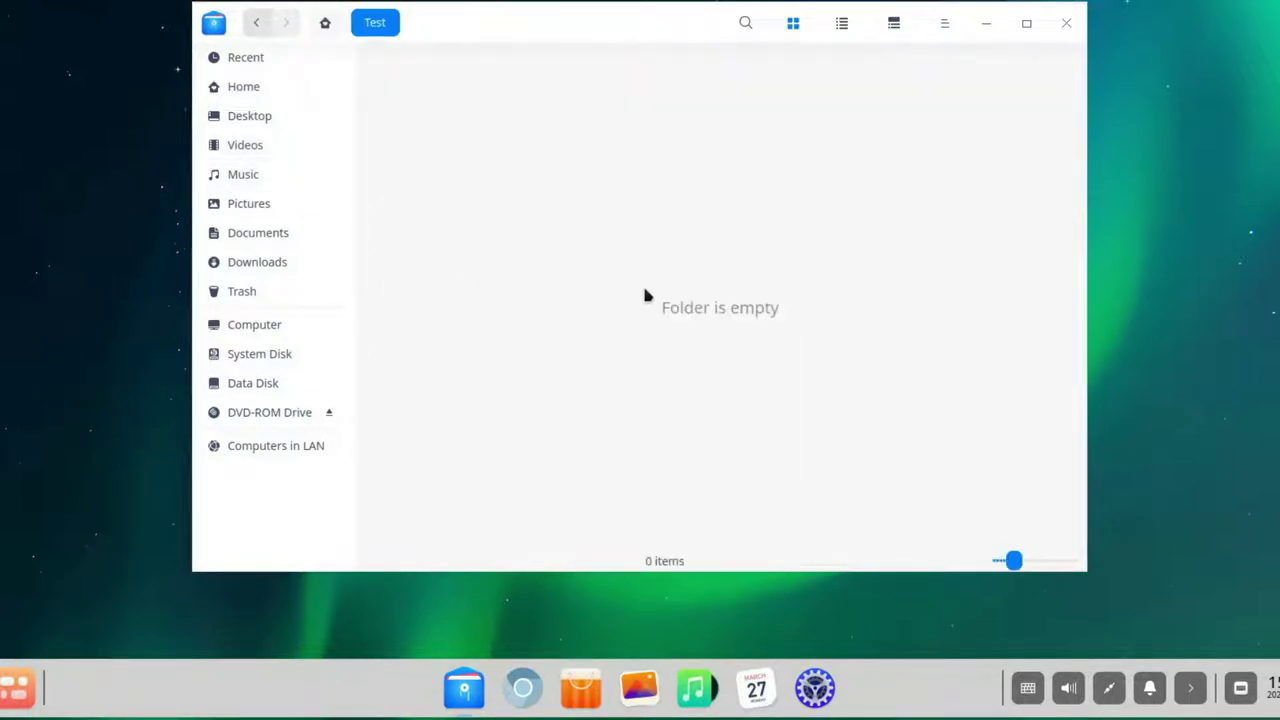
click(253, 22)
Open Test in a new tab, switch between the Home and Test tabs, then close the Test tab.
right_click(452, 251)
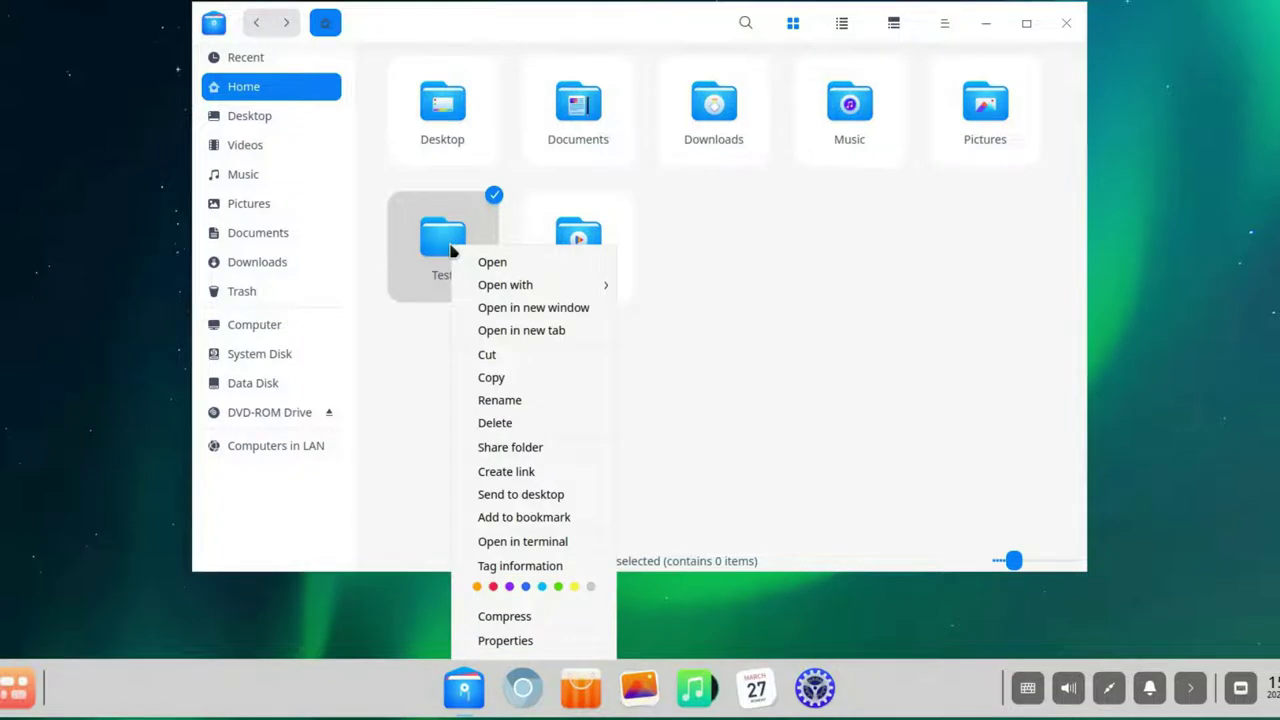
mouse_move(548, 291)
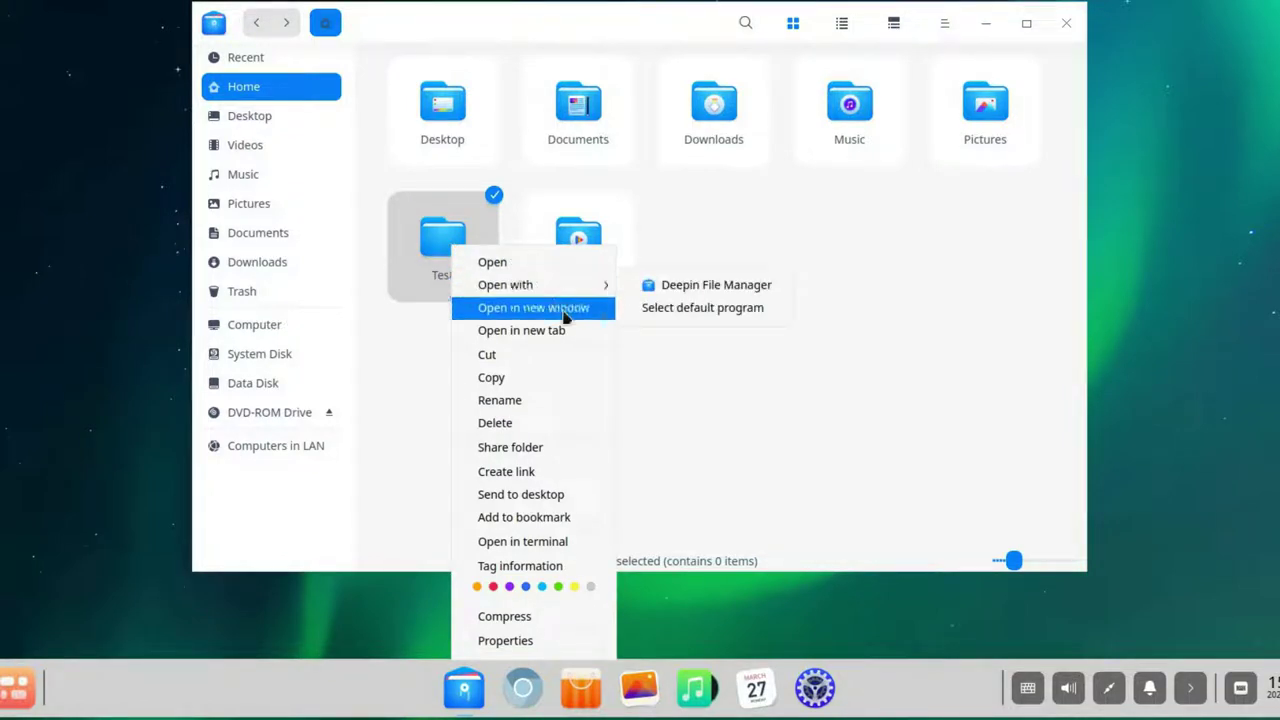
click(568, 331)
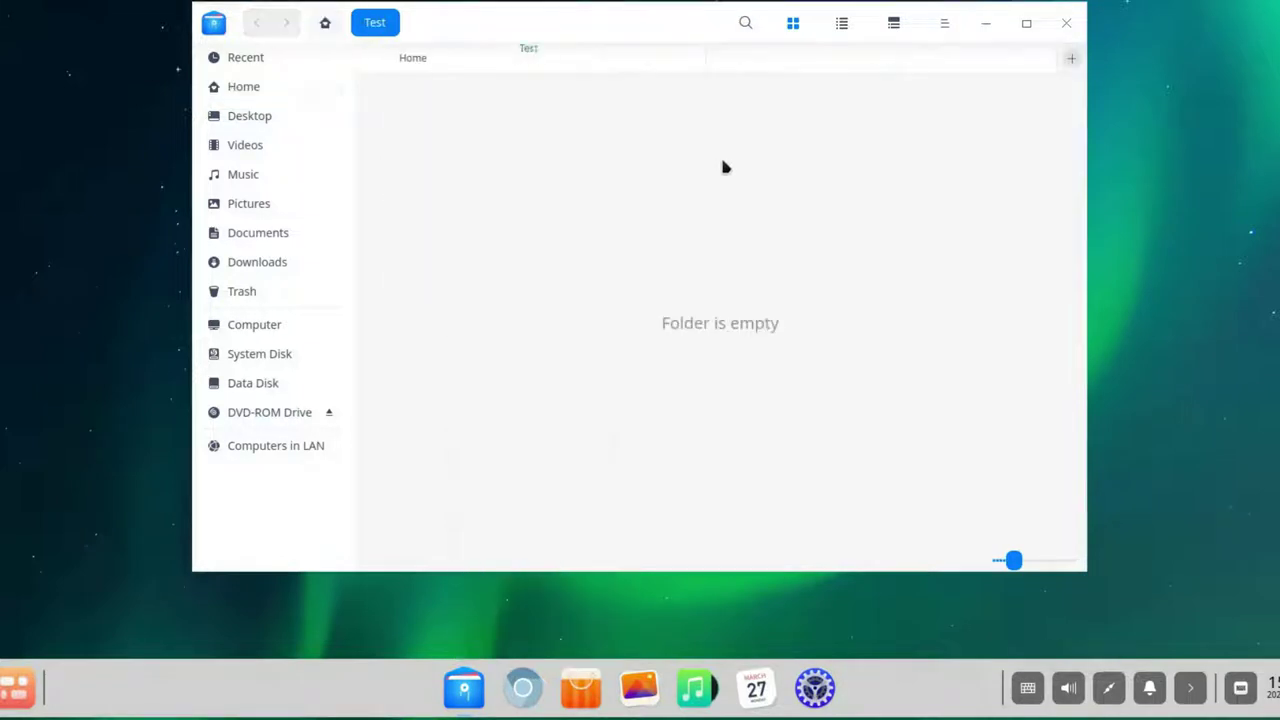
click(586, 56)
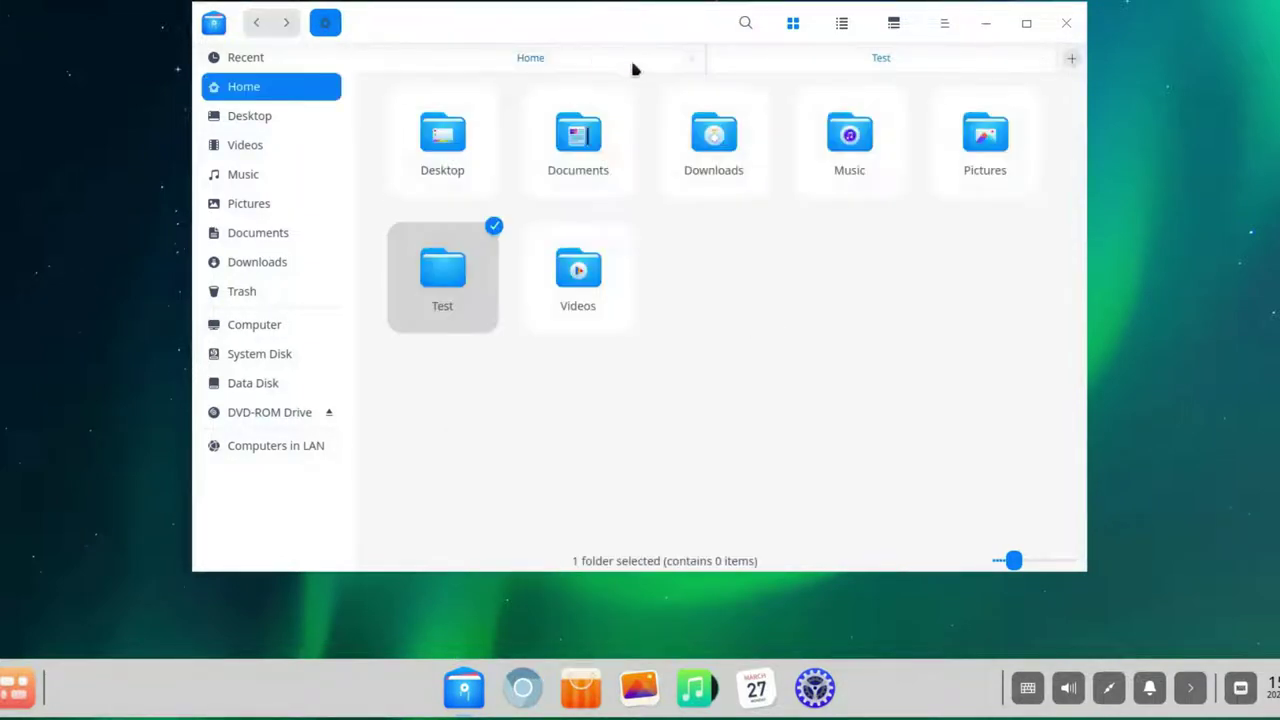
click(859, 61)
key(ctrl+w)
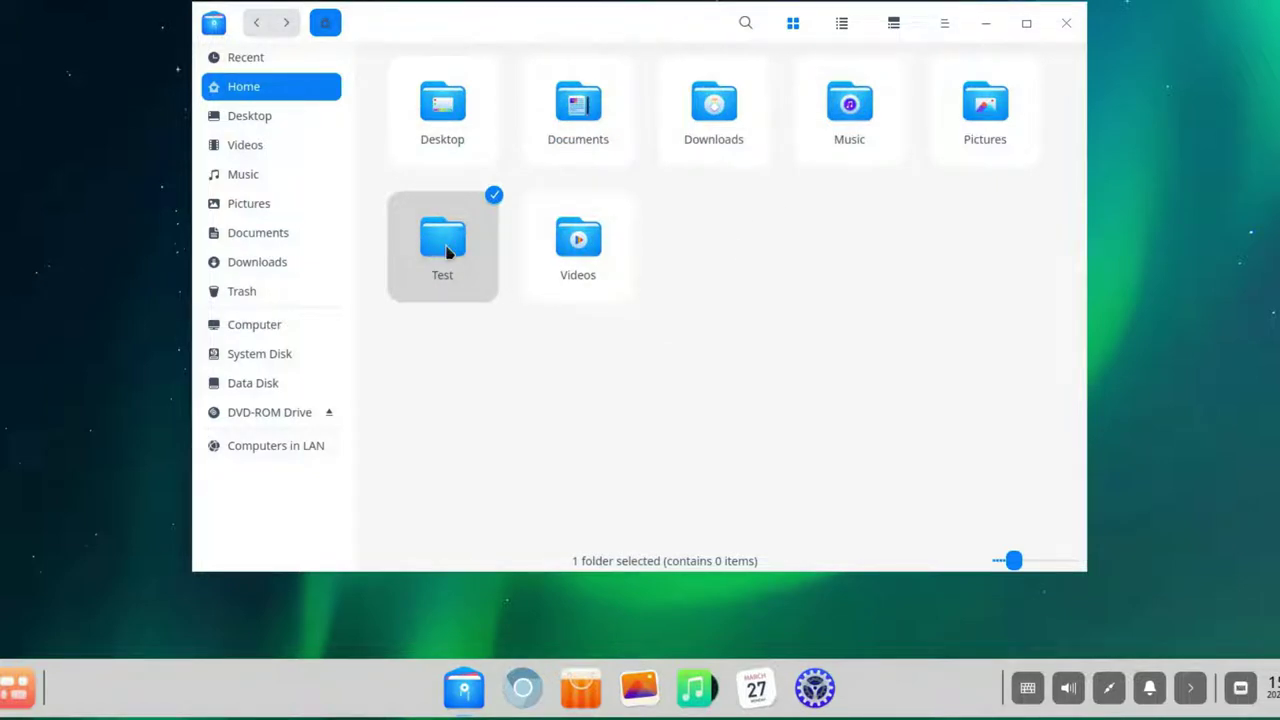
click(272, 206)
drag(272, 206, 270, 115)
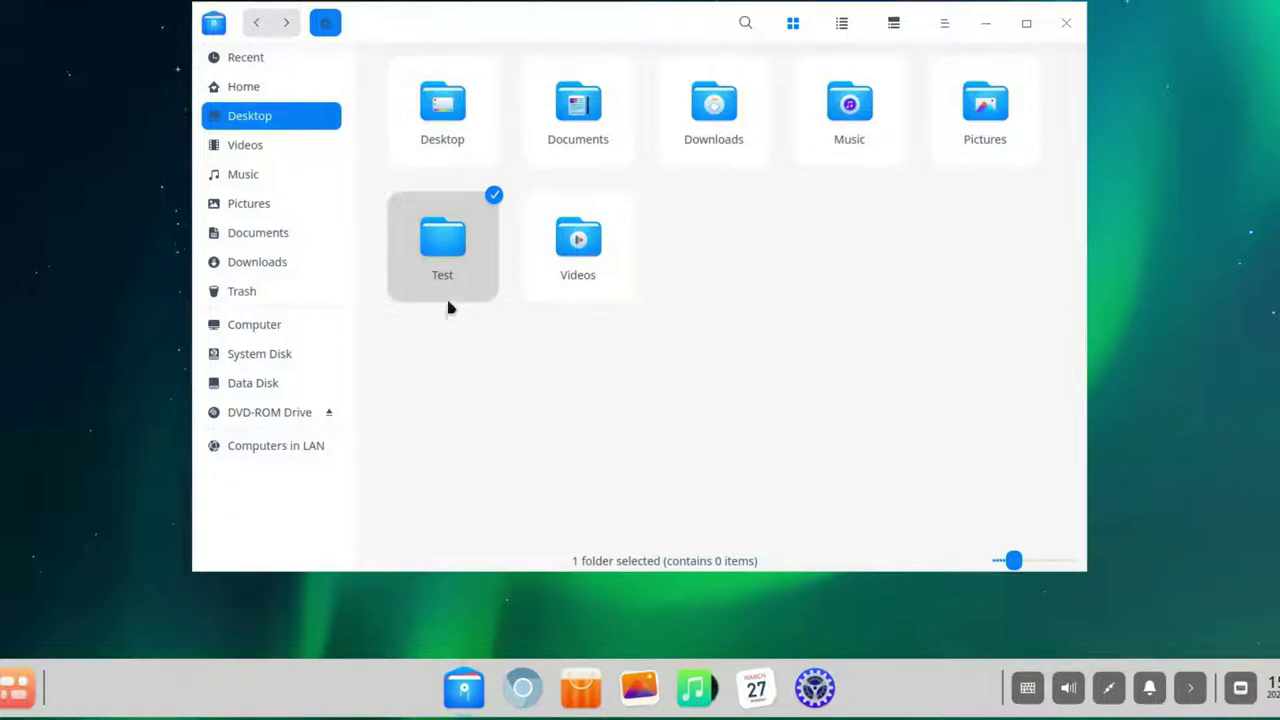
Open the Test folder's properties via Share folder, toggle sharing, and close the window.
right_click(448, 252)
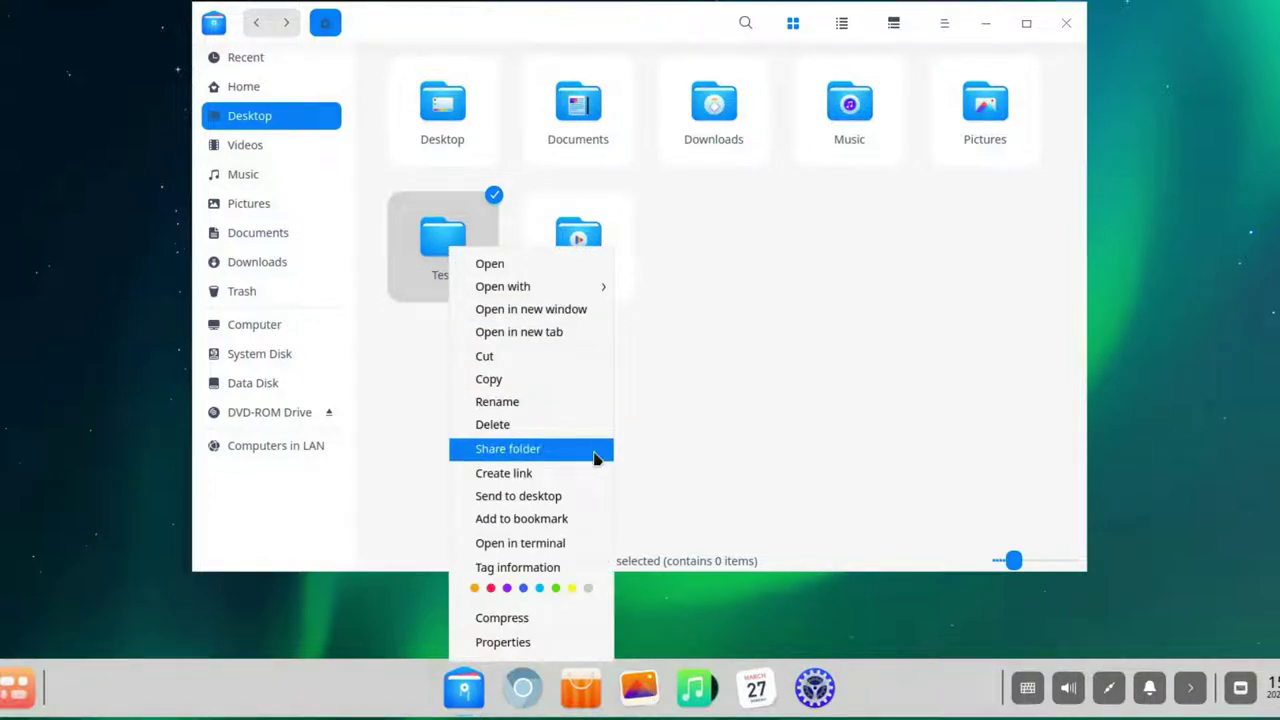
click(594, 457)
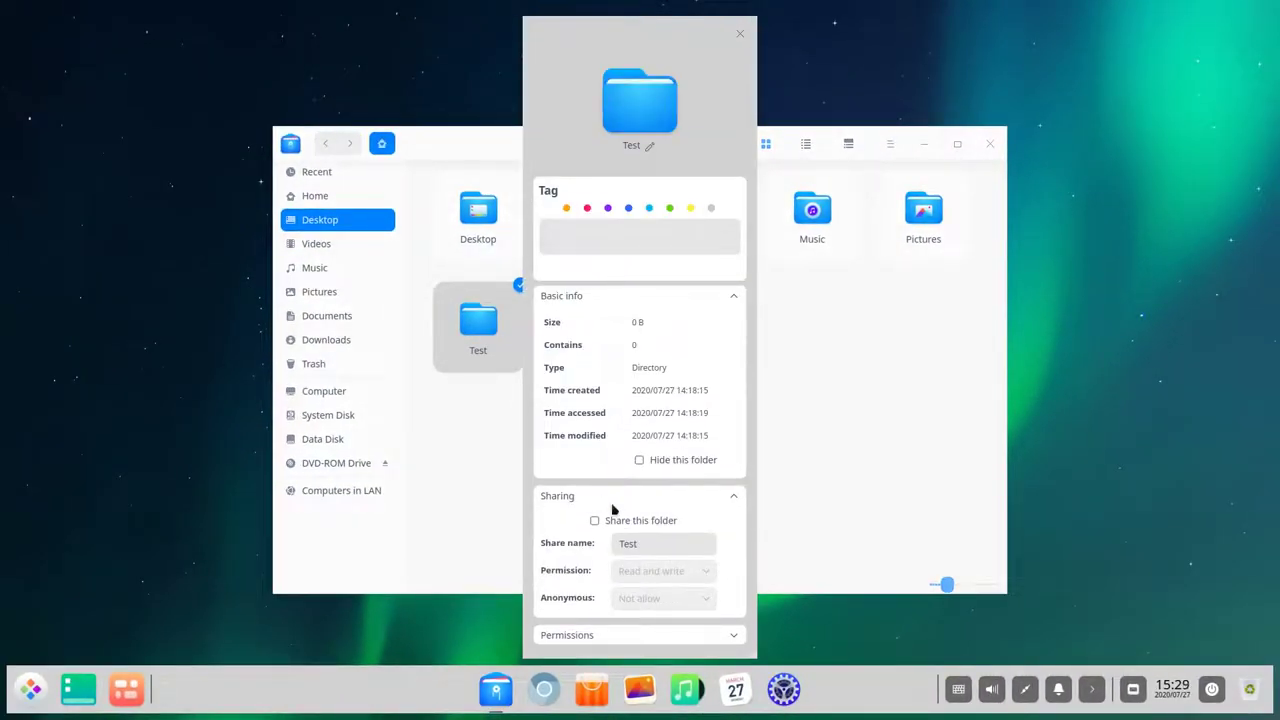
click(590, 523)
click(649, 146)
click(718, 67)
click(626, 240)
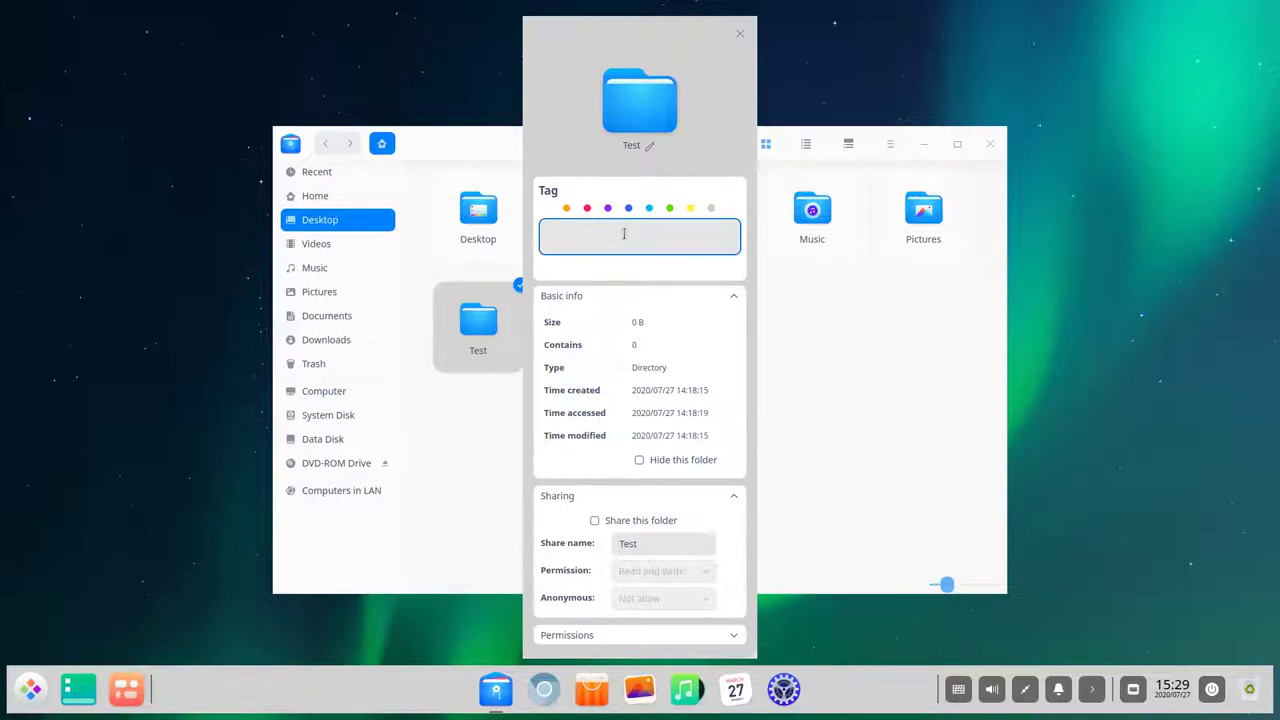
click(741, 37)
Tag the Test folder yellow, then remove the yellow tag.
right_click(481, 337)
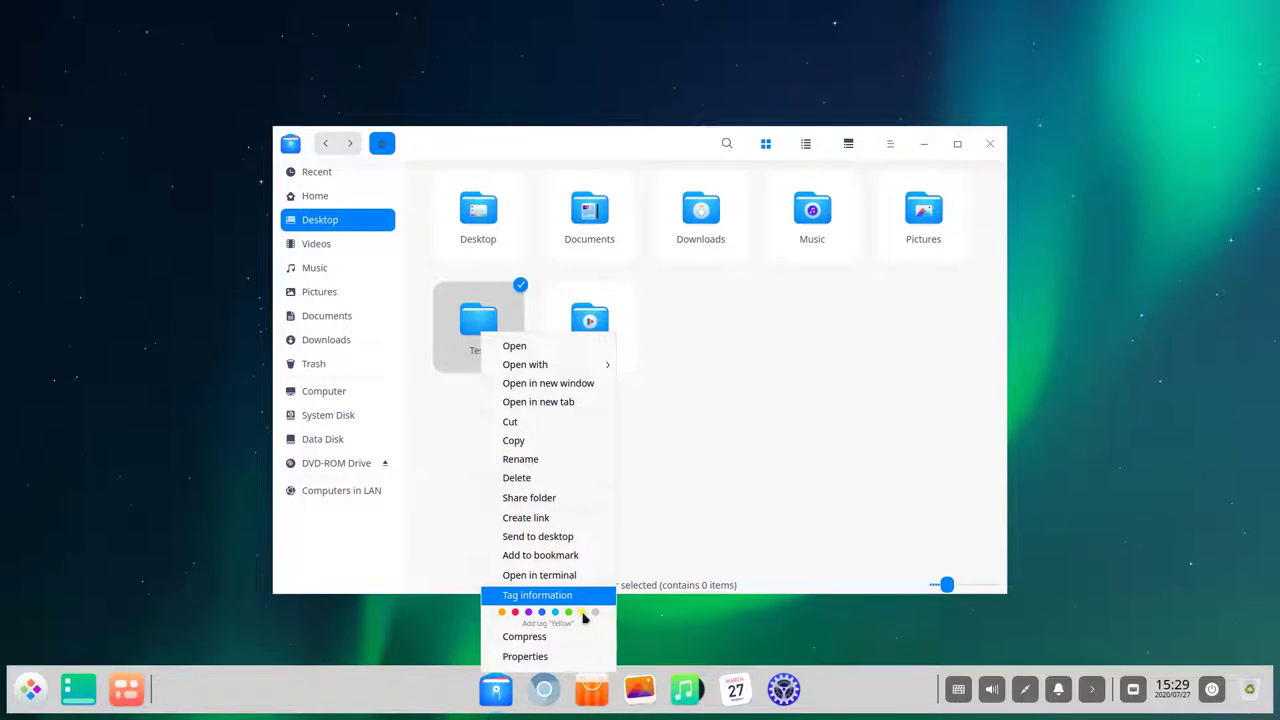
click(584, 618)
click(545, 463)
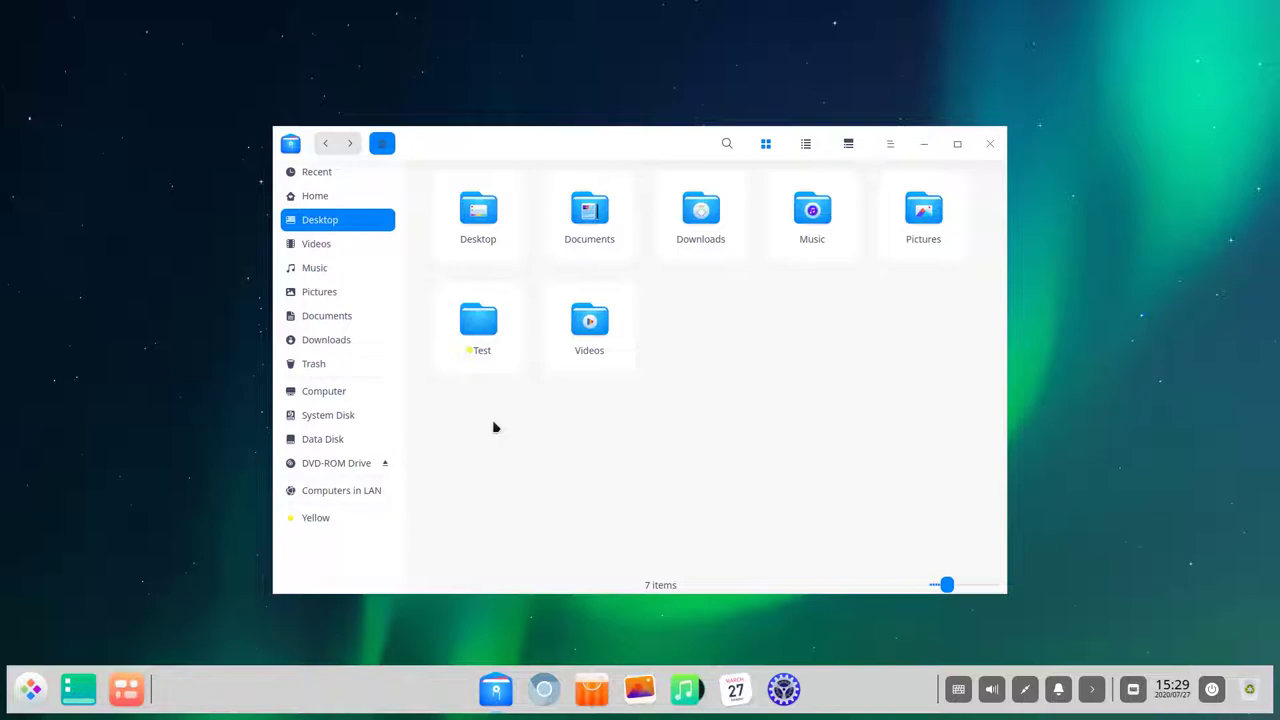
right_click(479, 351)
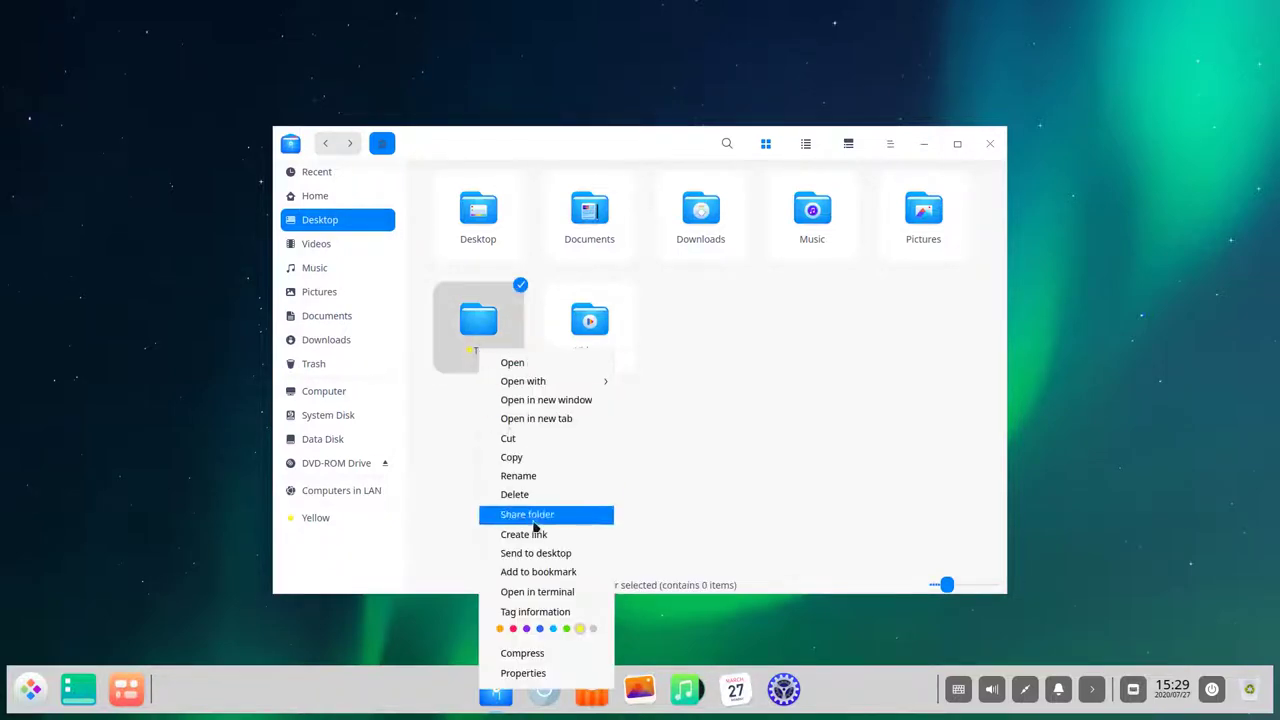
click(580, 630)
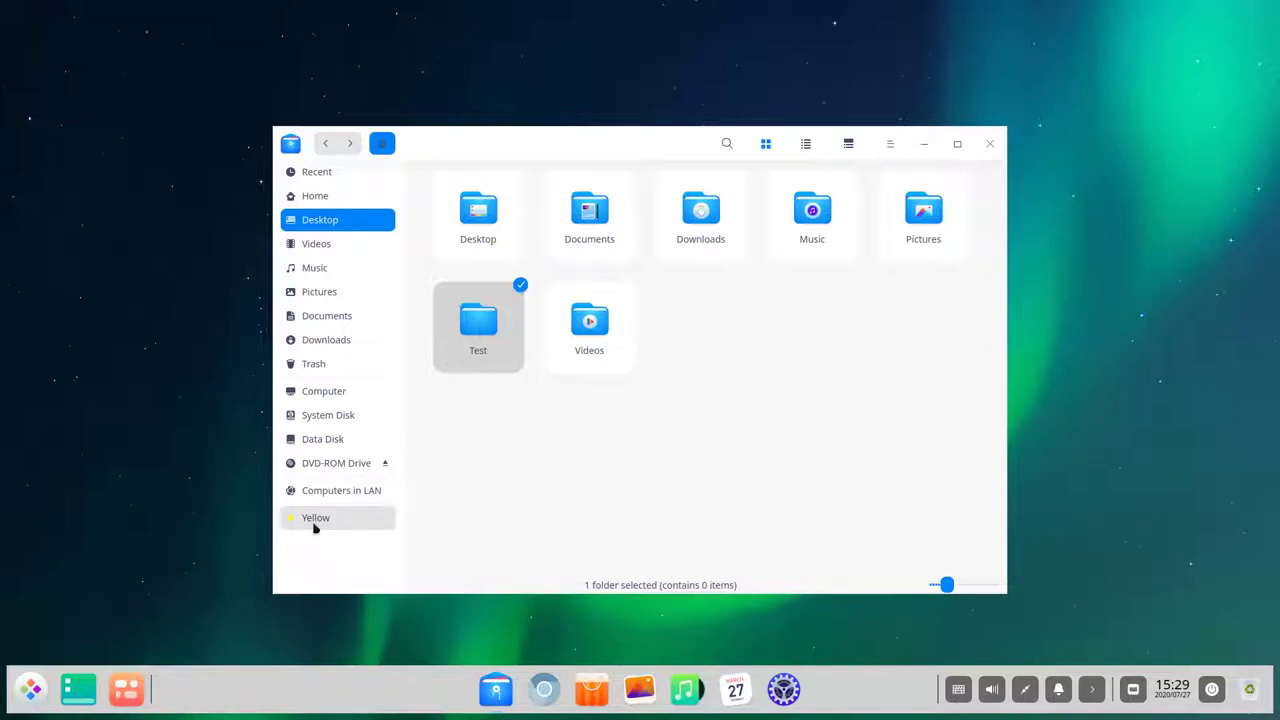
View the empty Yellow tag in the sidebar, then return Home and right-click Test.
click(342, 524)
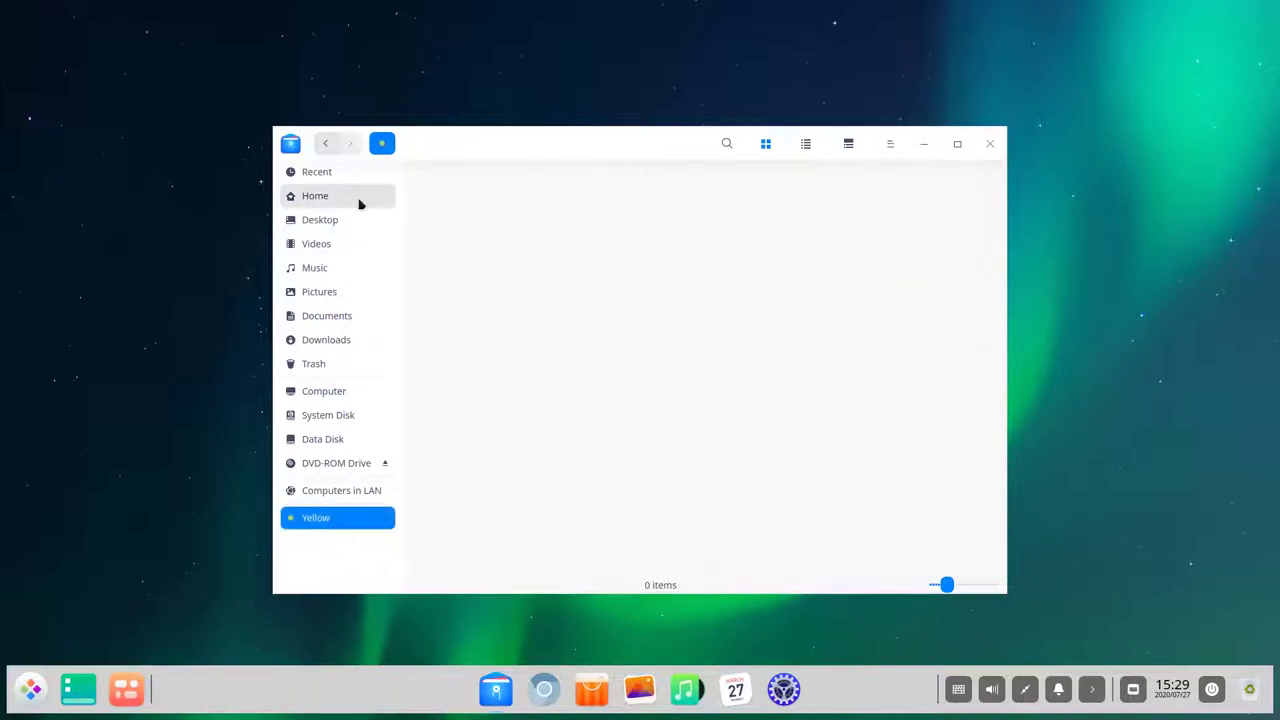
click(325, 143)
right_click(488, 338)
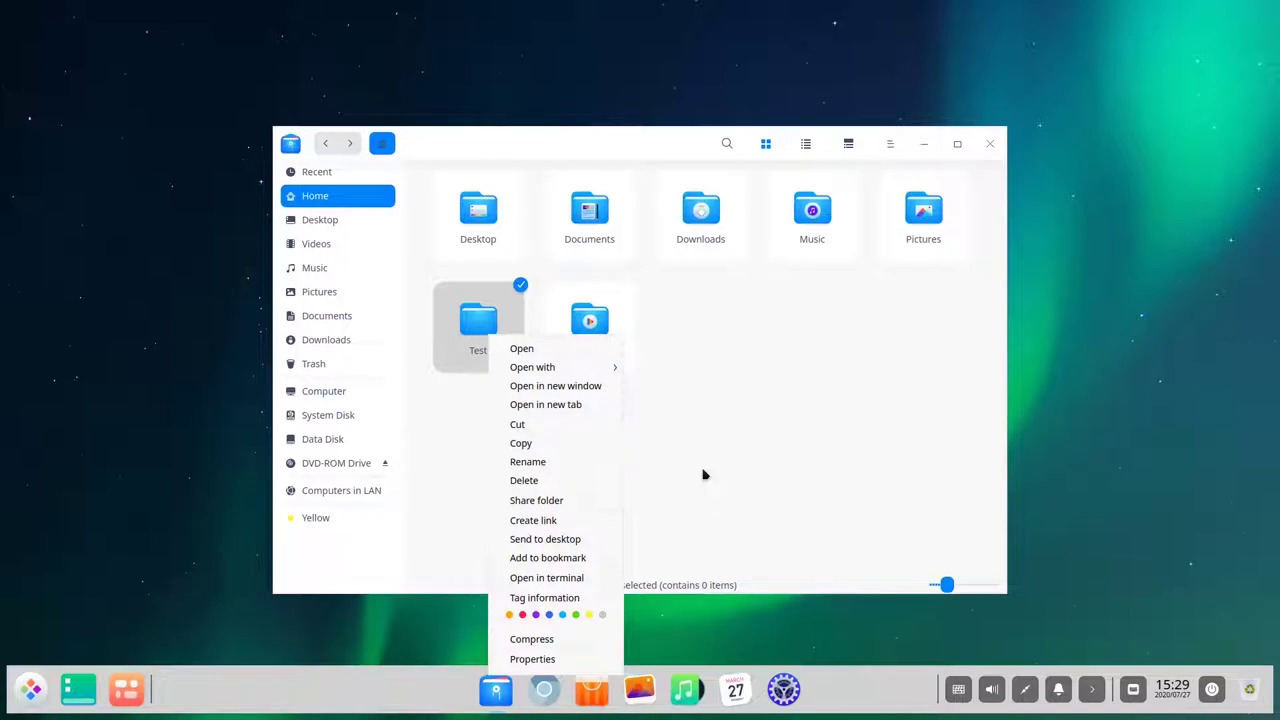
Start compressing Test, keep the zip format, and look at the advanced archive options.
click(600, 642)
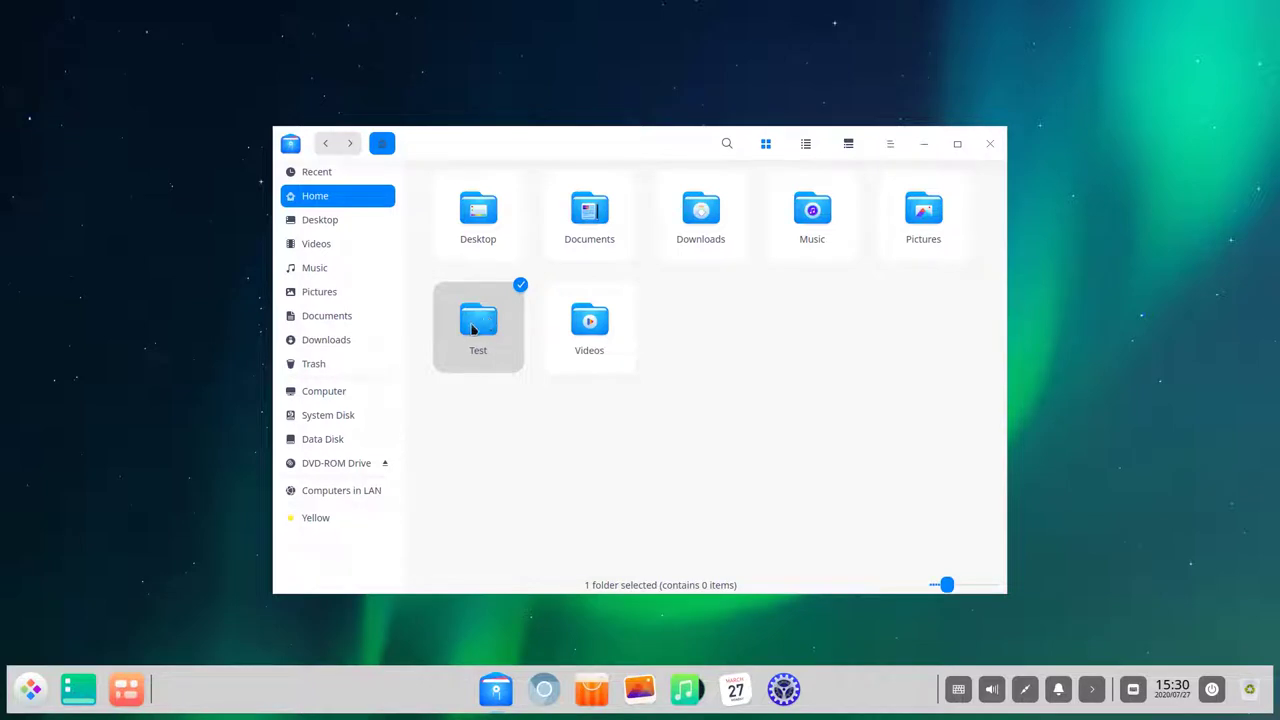
drag(597, 195, 606, 231)
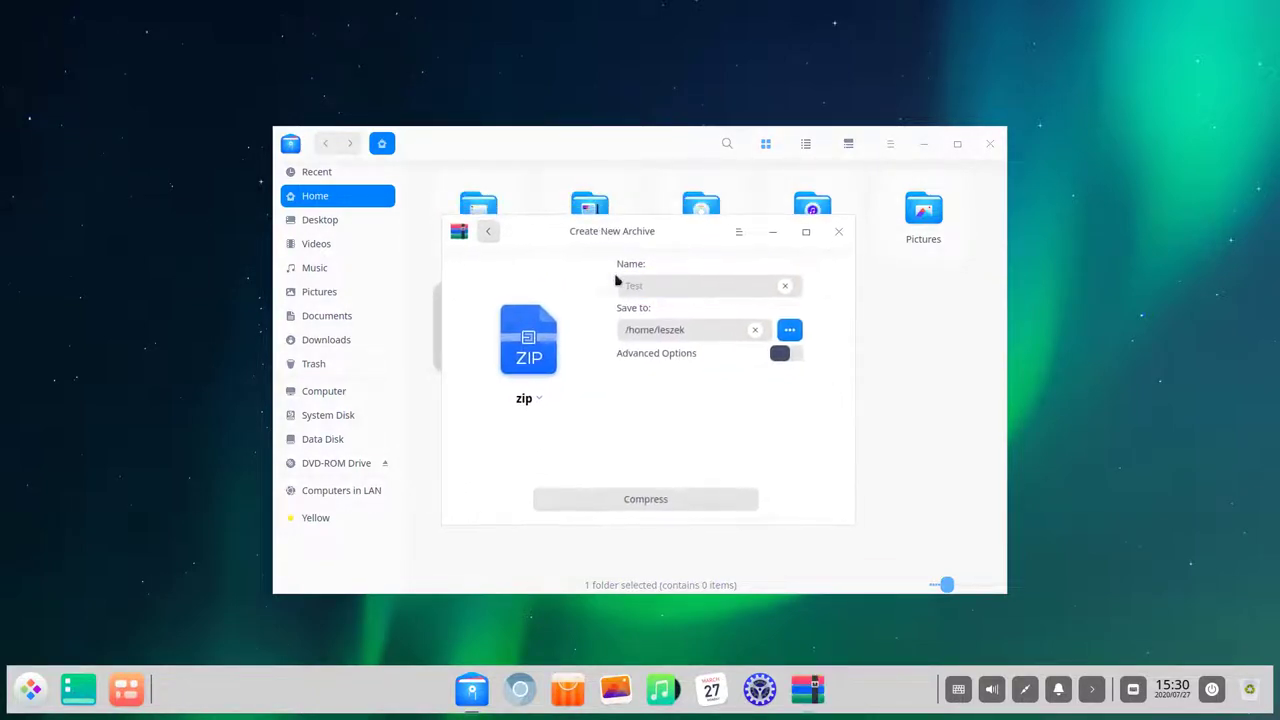
click(687, 290)
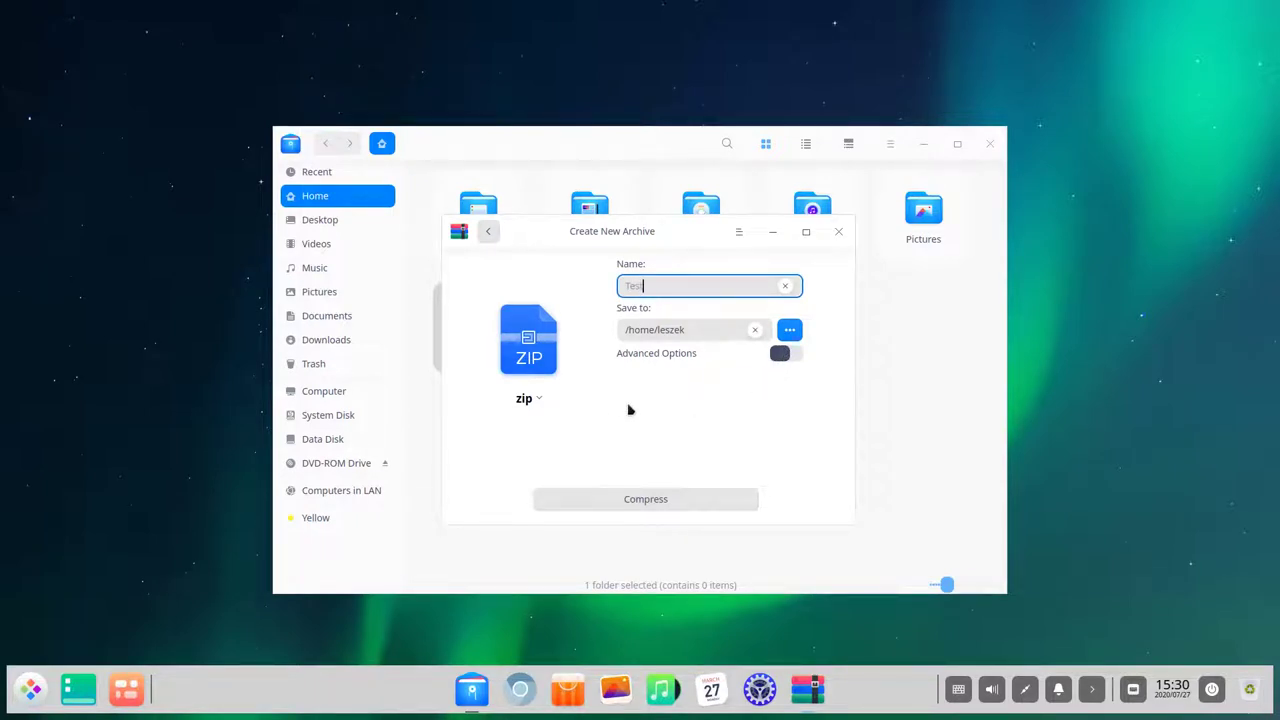
click(541, 400)
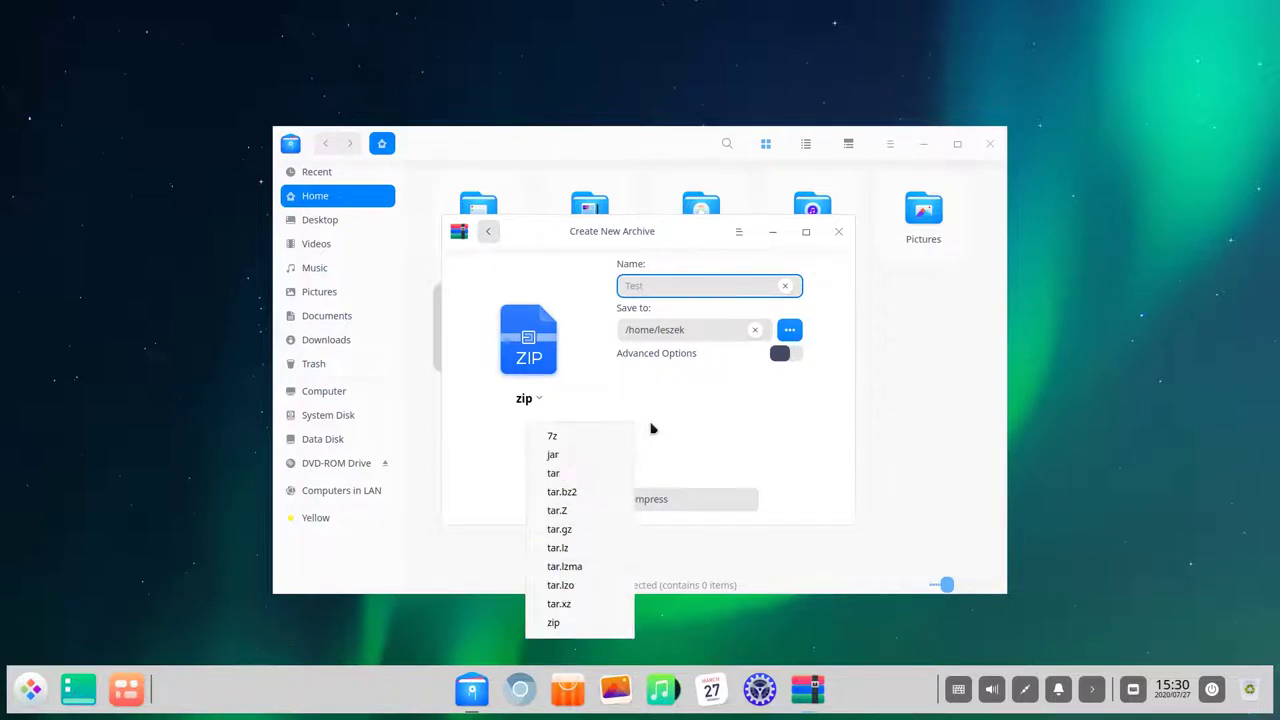
click(654, 429)
click(784, 353)
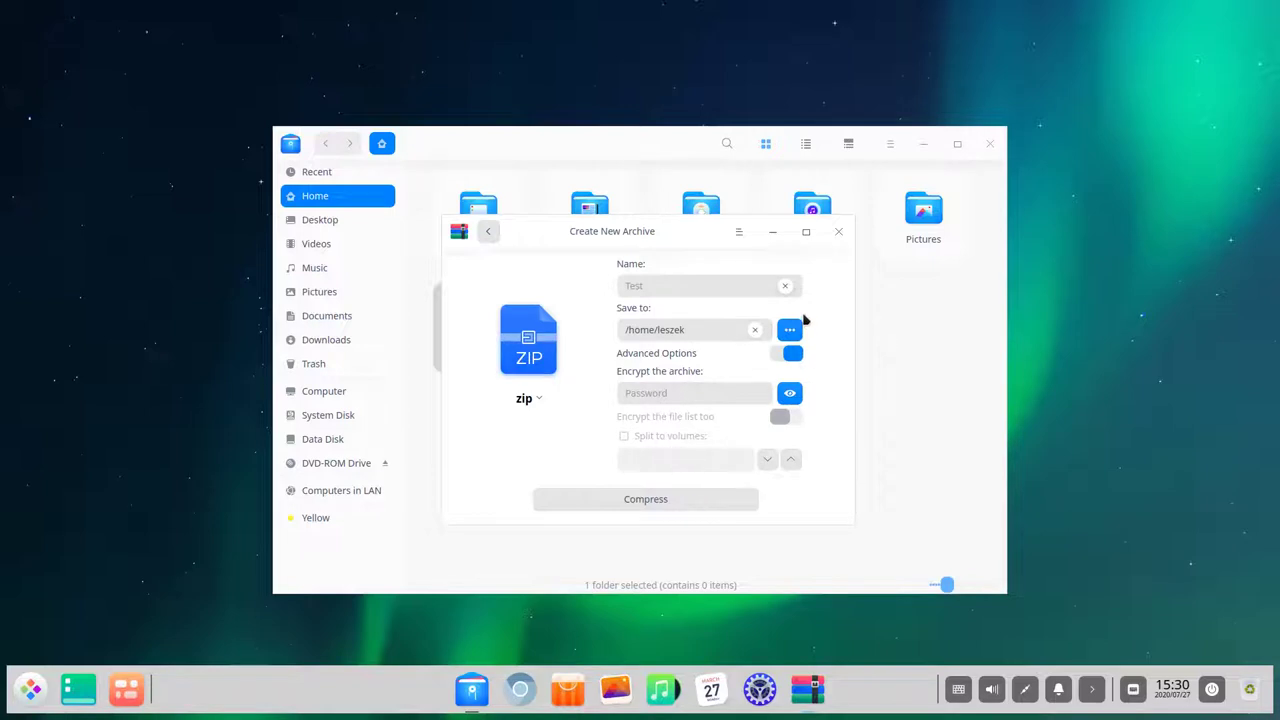
click(485, 236)
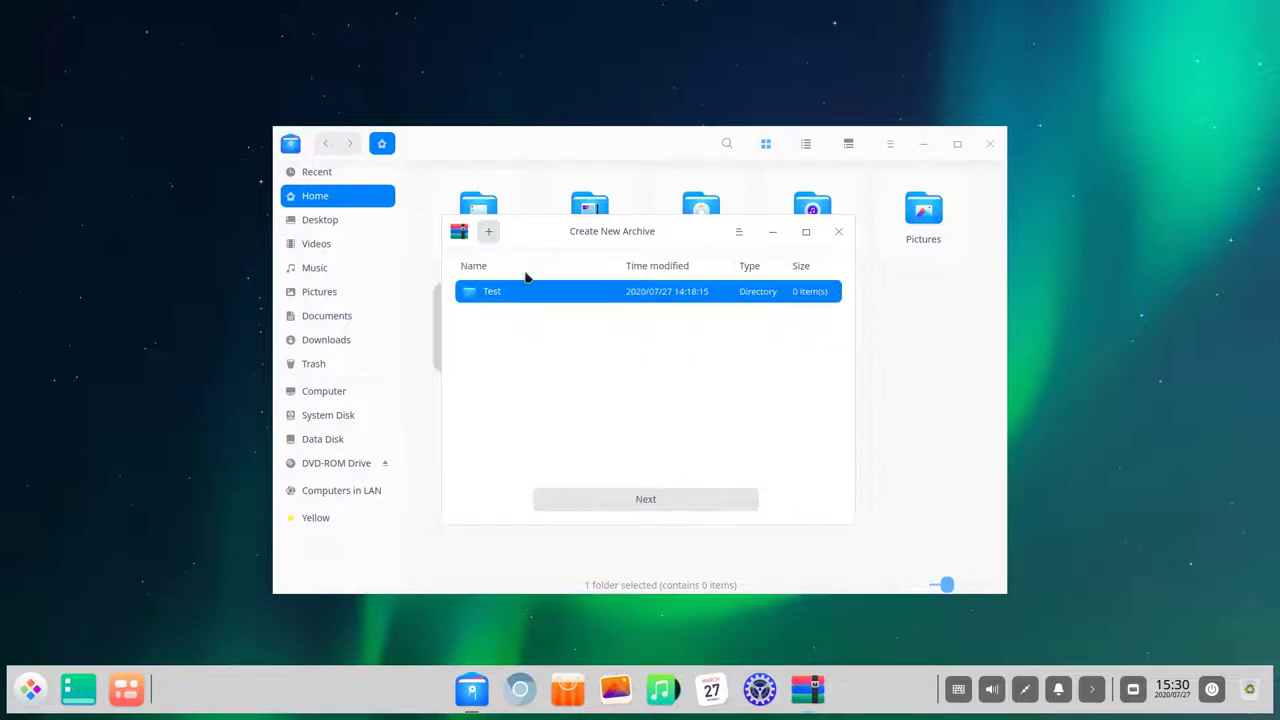
View the Archive Manager version info, then close the Create New Archive dialog.
drag(551, 234, 559, 261)
click(747, 260)
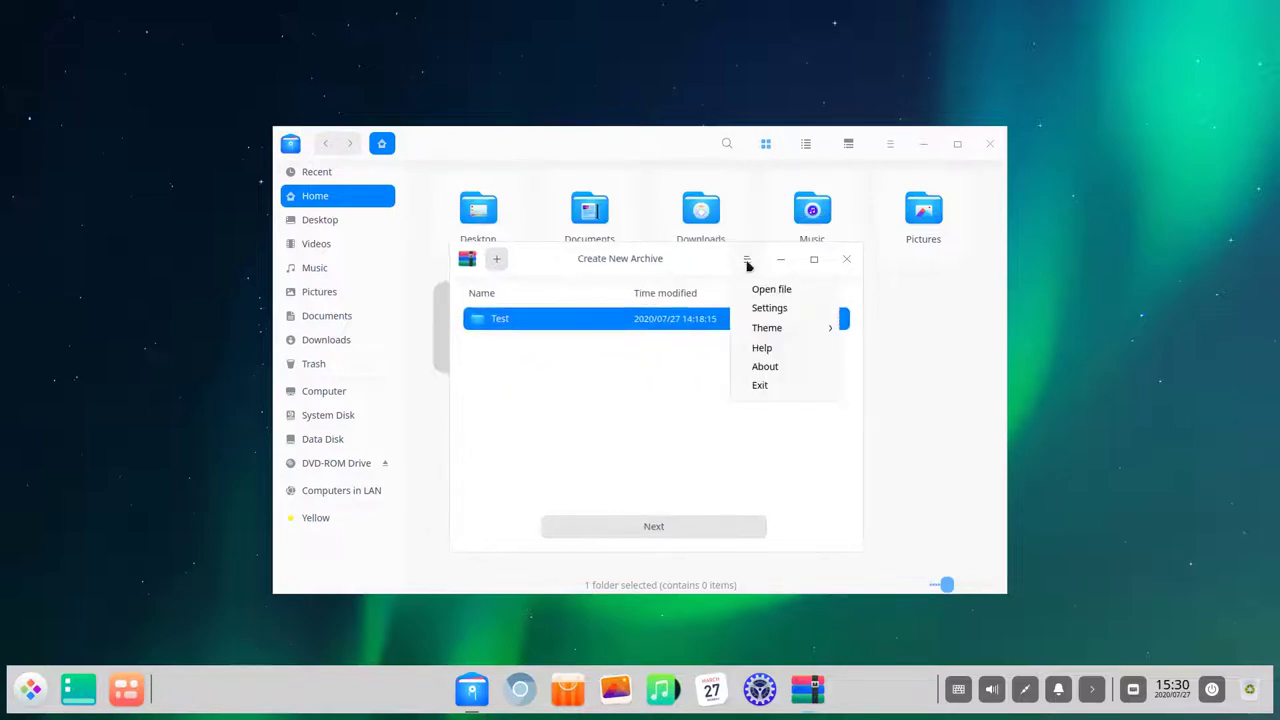
click(773, 367)
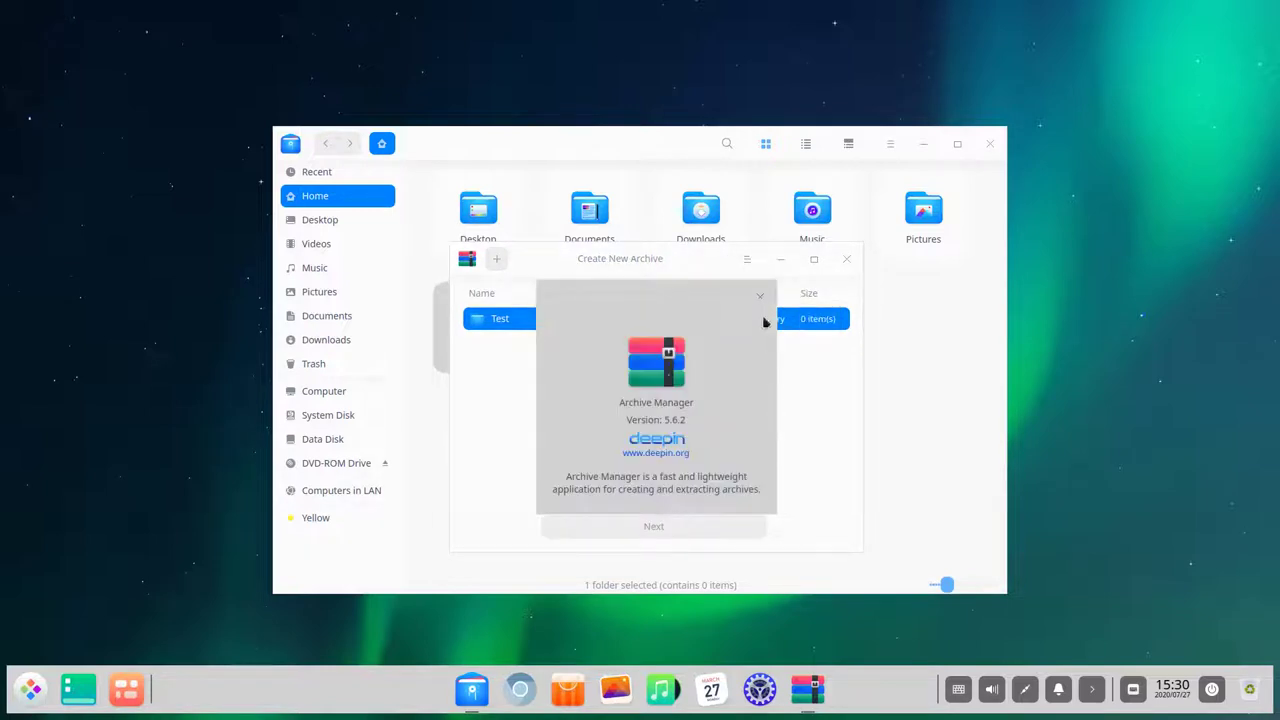
click(762, 294)
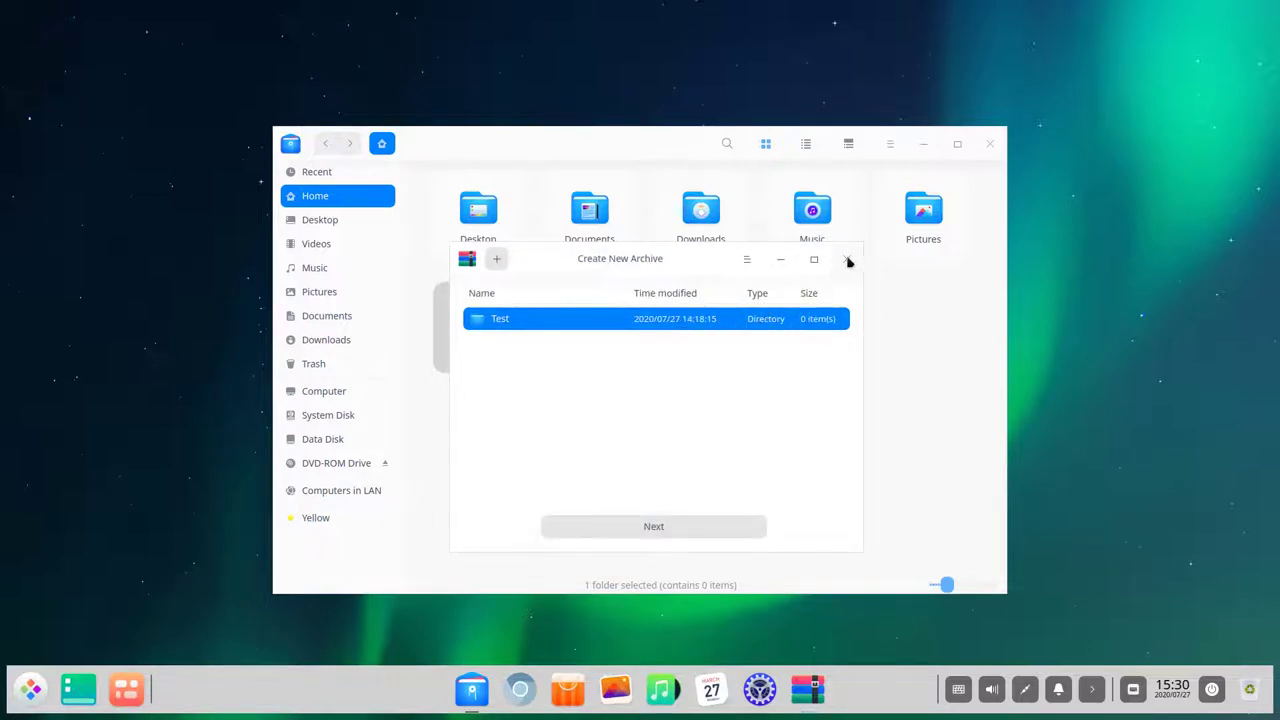
click(848, 261)
click(481, 485)
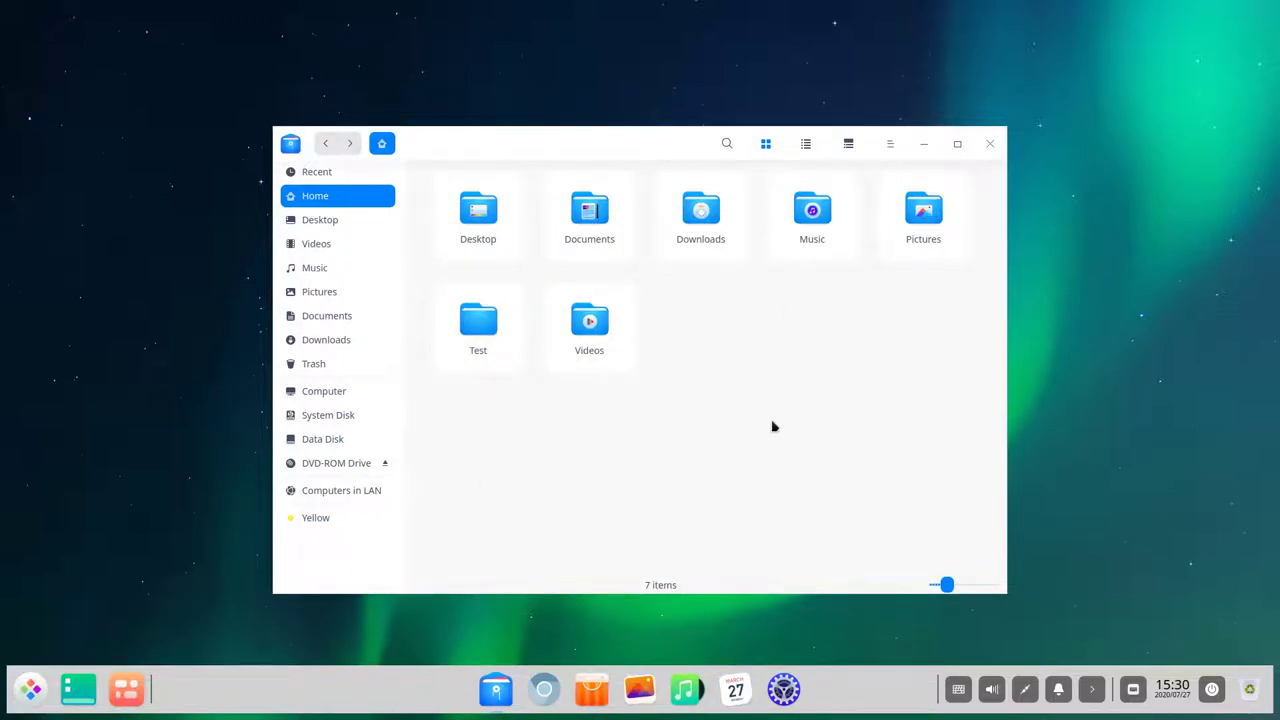
Open Downloads in list view and preview CC-BY.zip's details in the details pane.
click(806, 143)
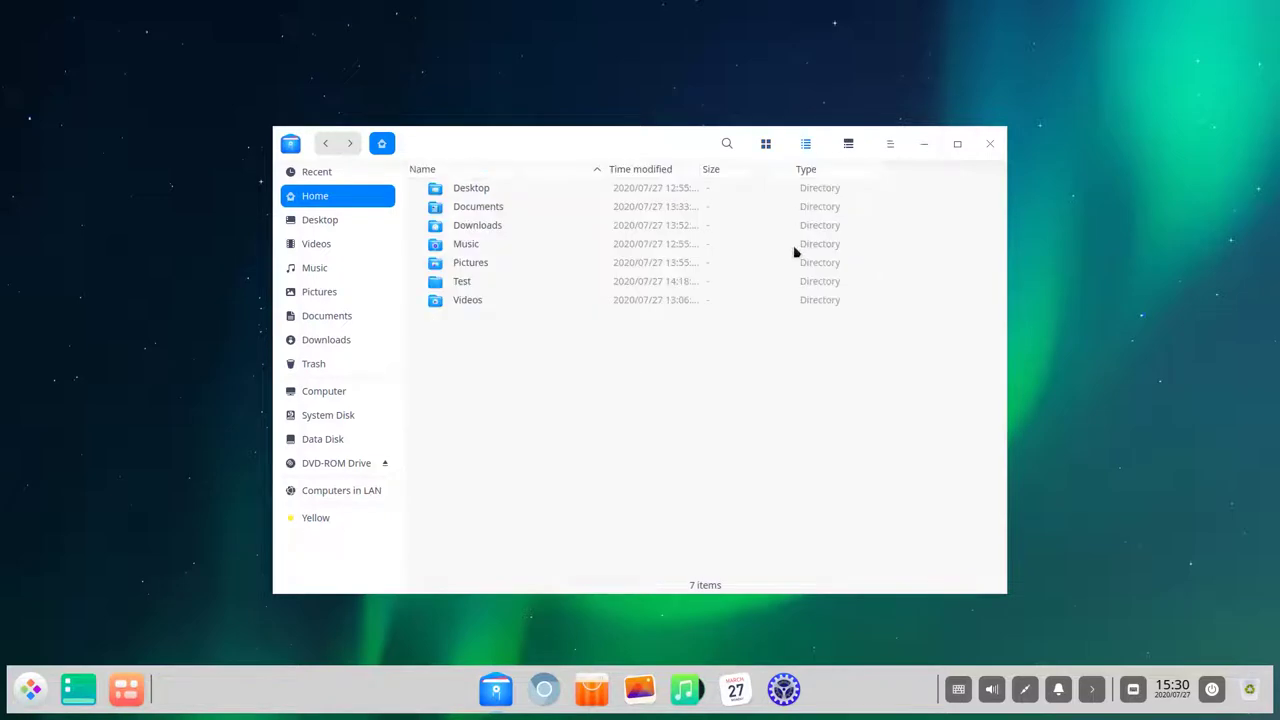
click(766, 143)
double_click(737, 220)
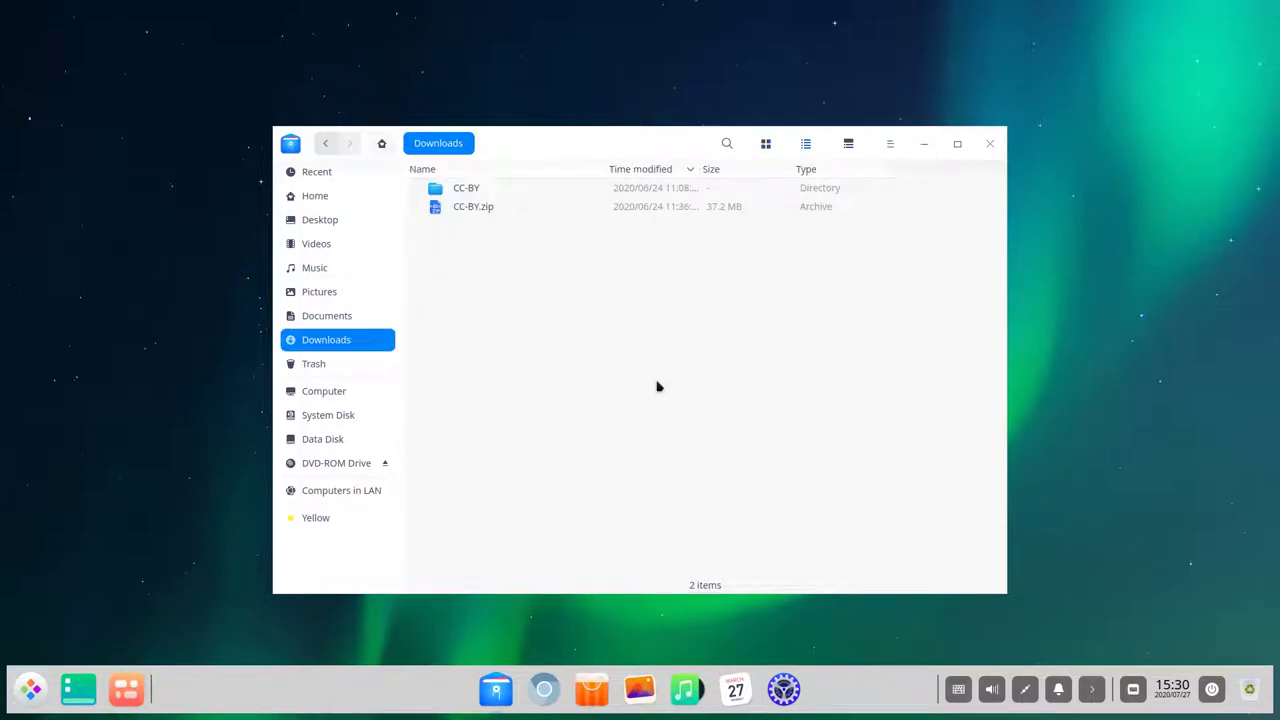
click(326, 144)
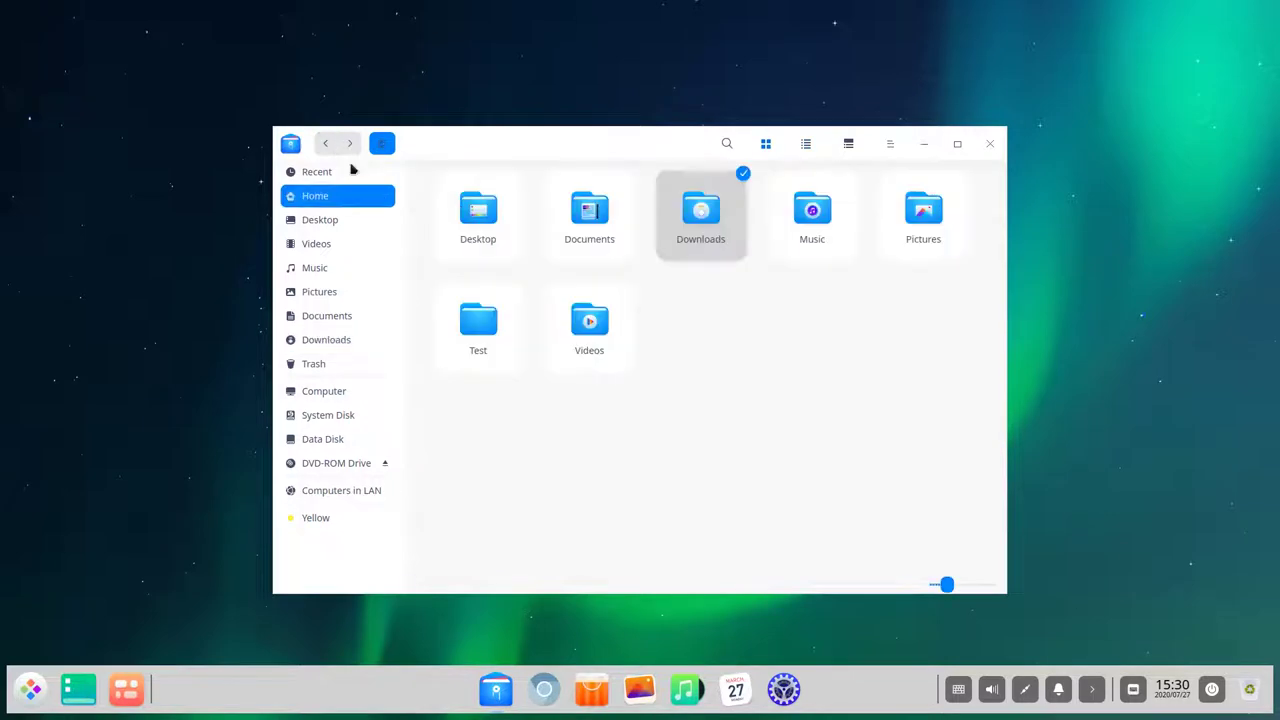
double_click(689, 212)
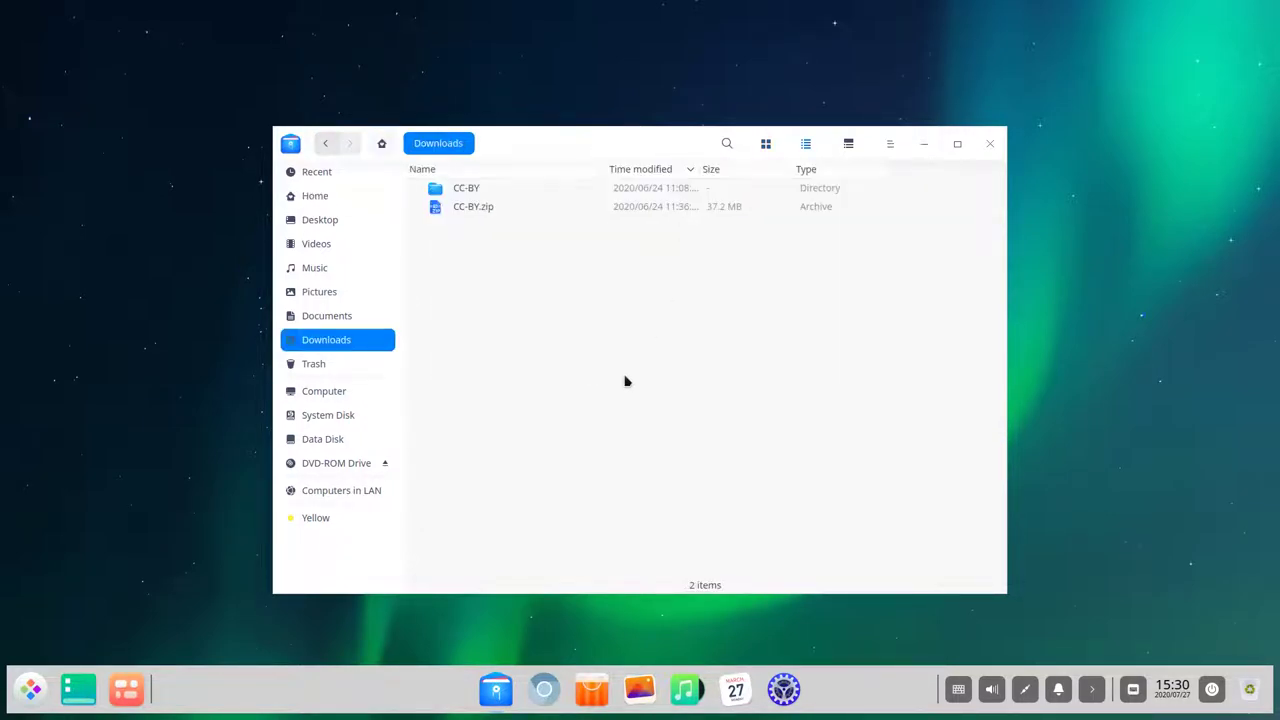
click(848, 144)
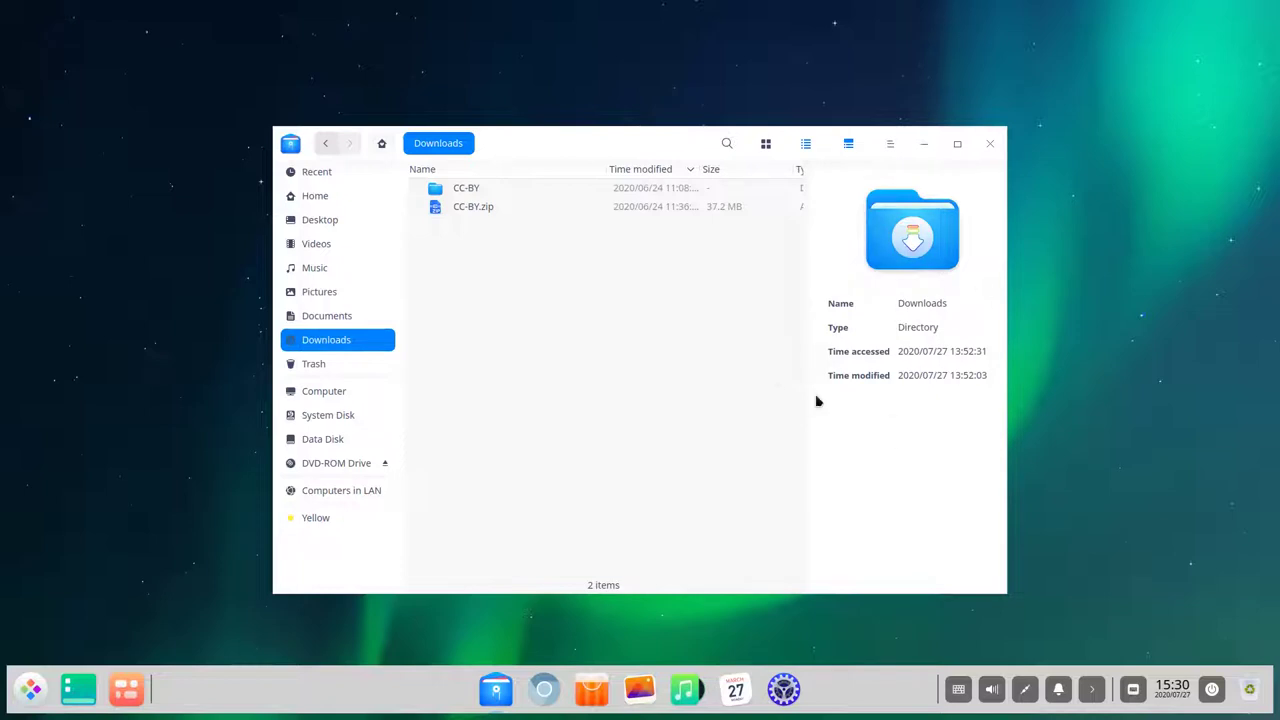
click(487, 207)
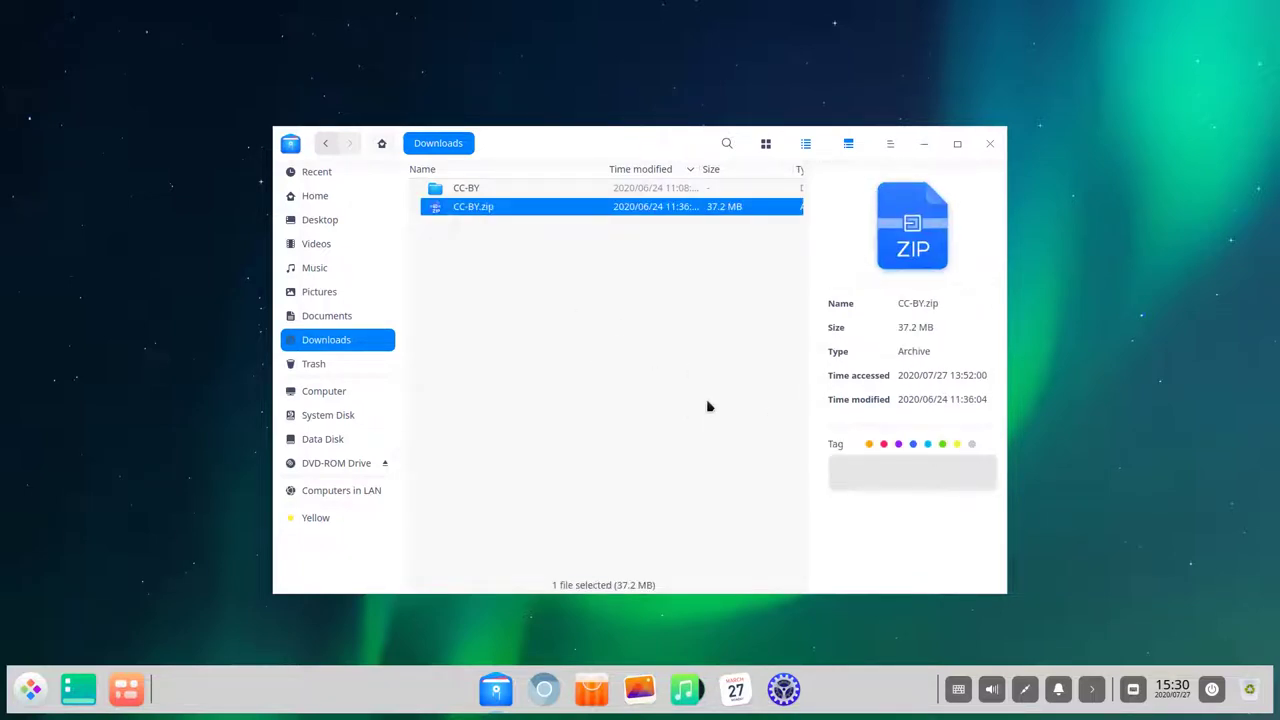
click(848, 144)
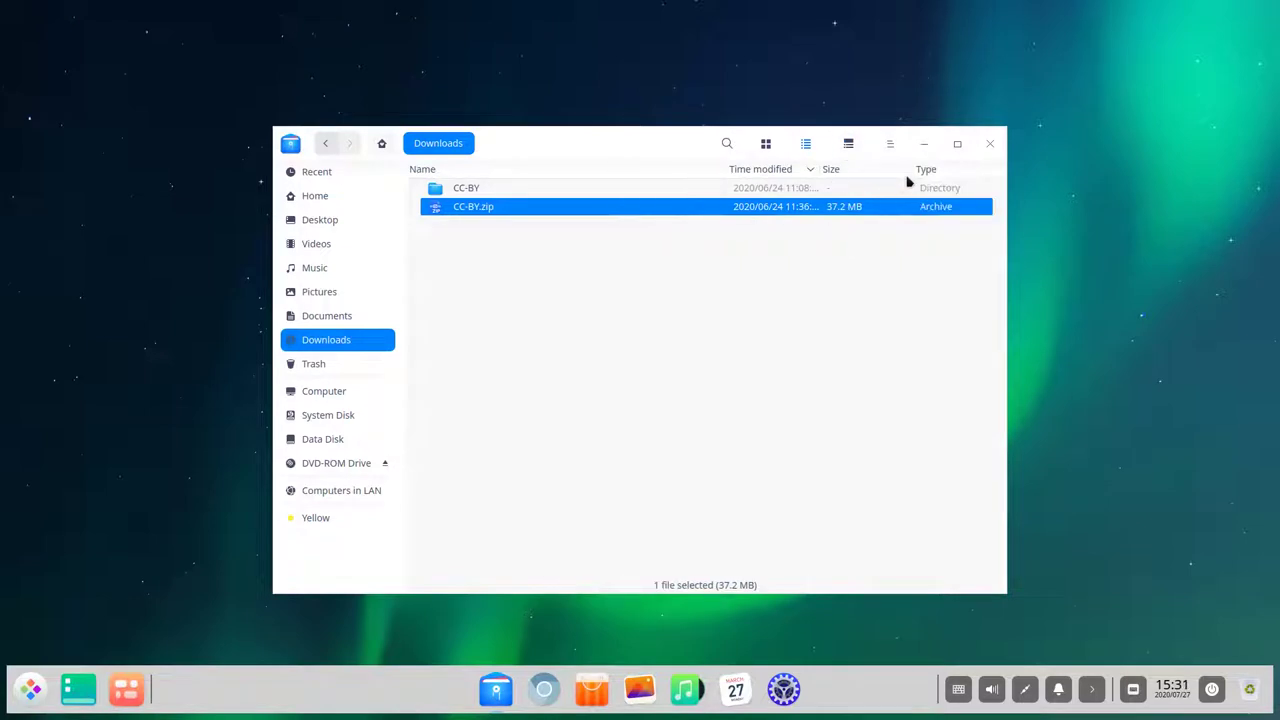
Open a terminal in the Downloads folder and view its About information.
right_click(666, 300)
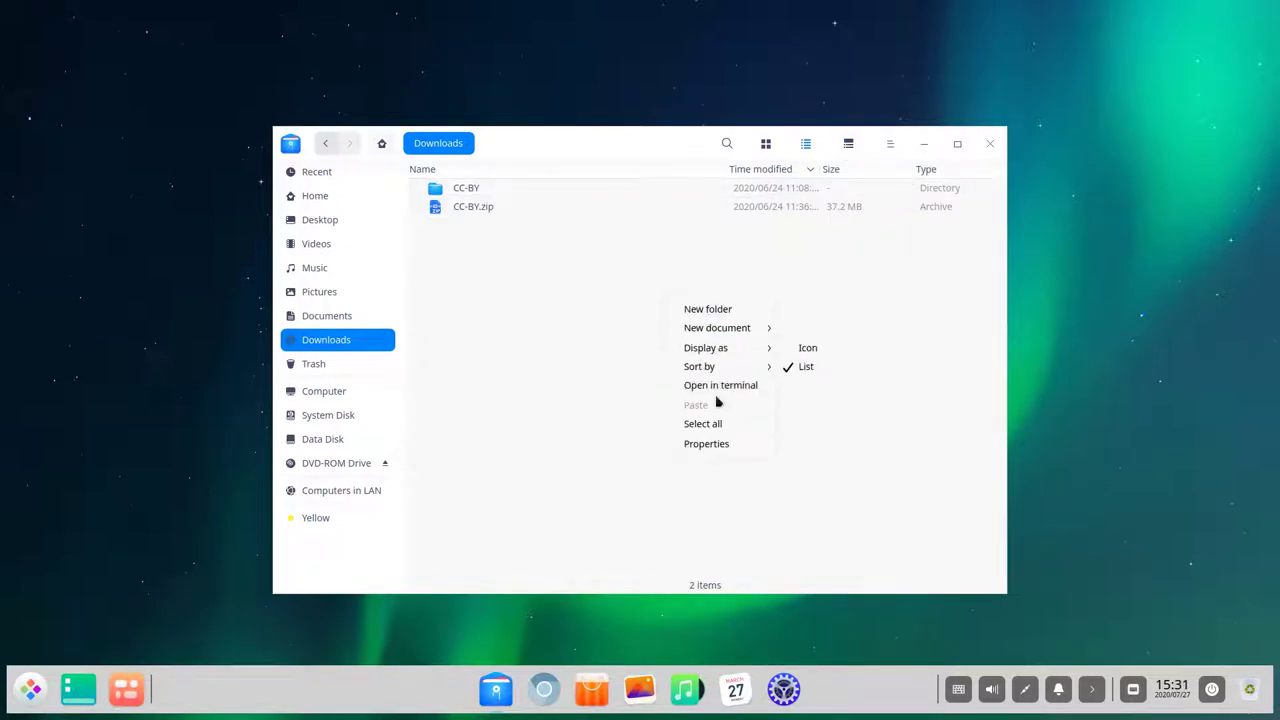
click(632, 488)
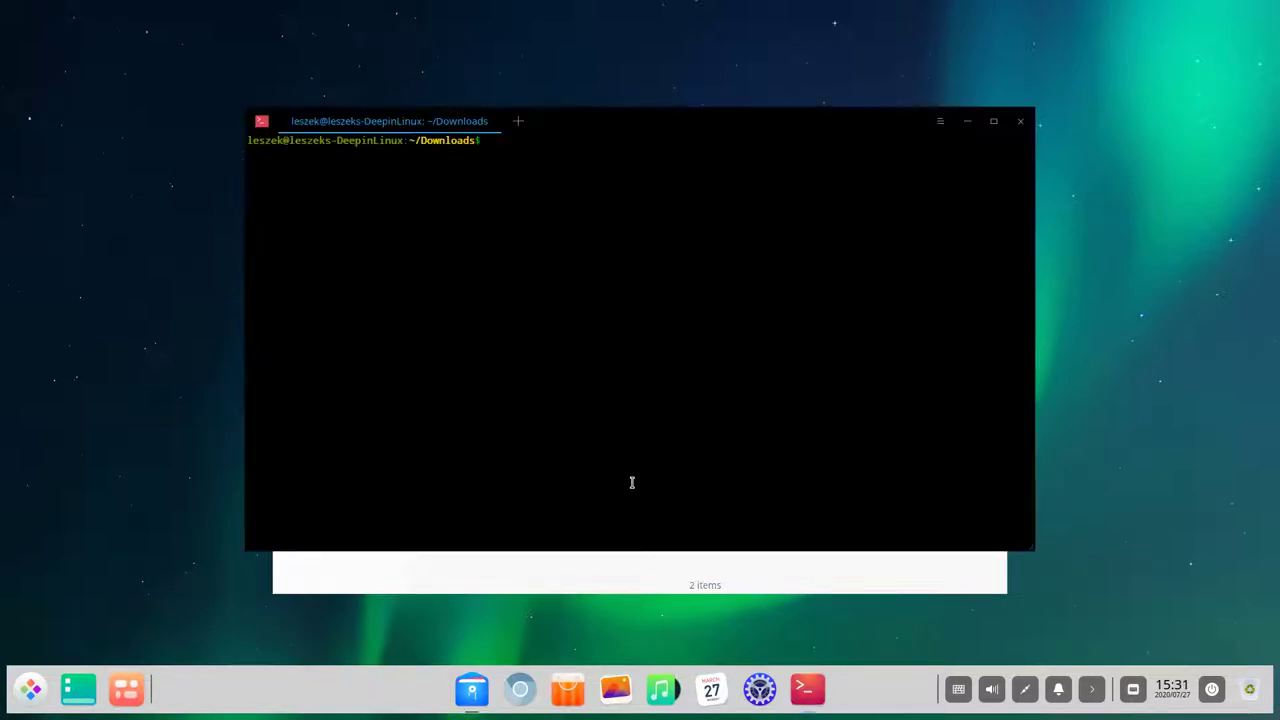
click(940, 121)
click(956, 263)
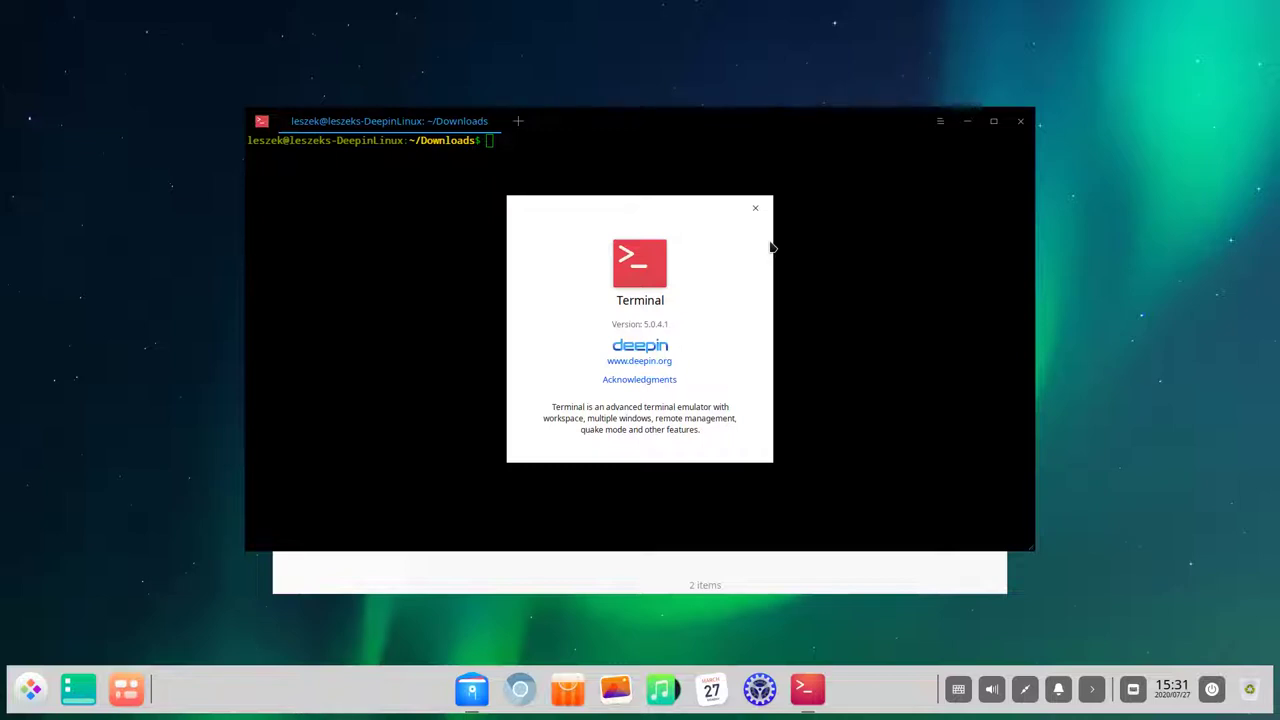
click(755, 208)
Close the terminal window and then the file manager window.
right_click(656, 223)
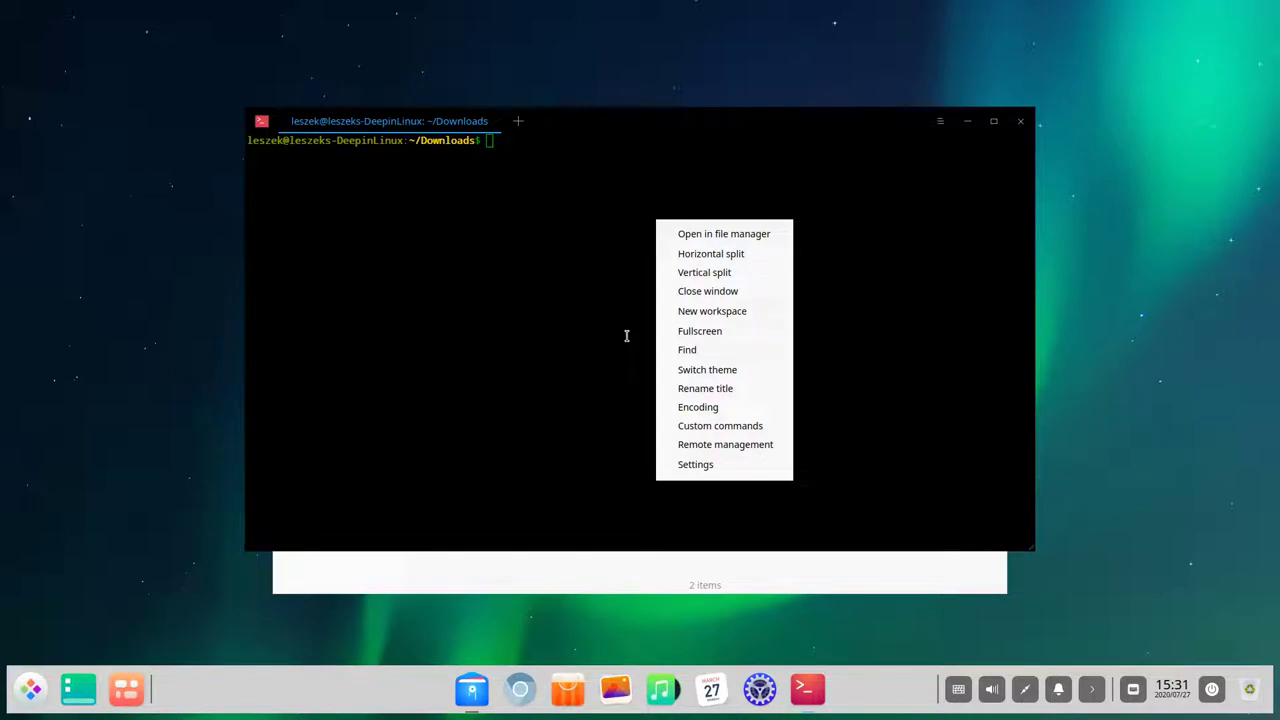
click(949, 214)
click(1020, 122)
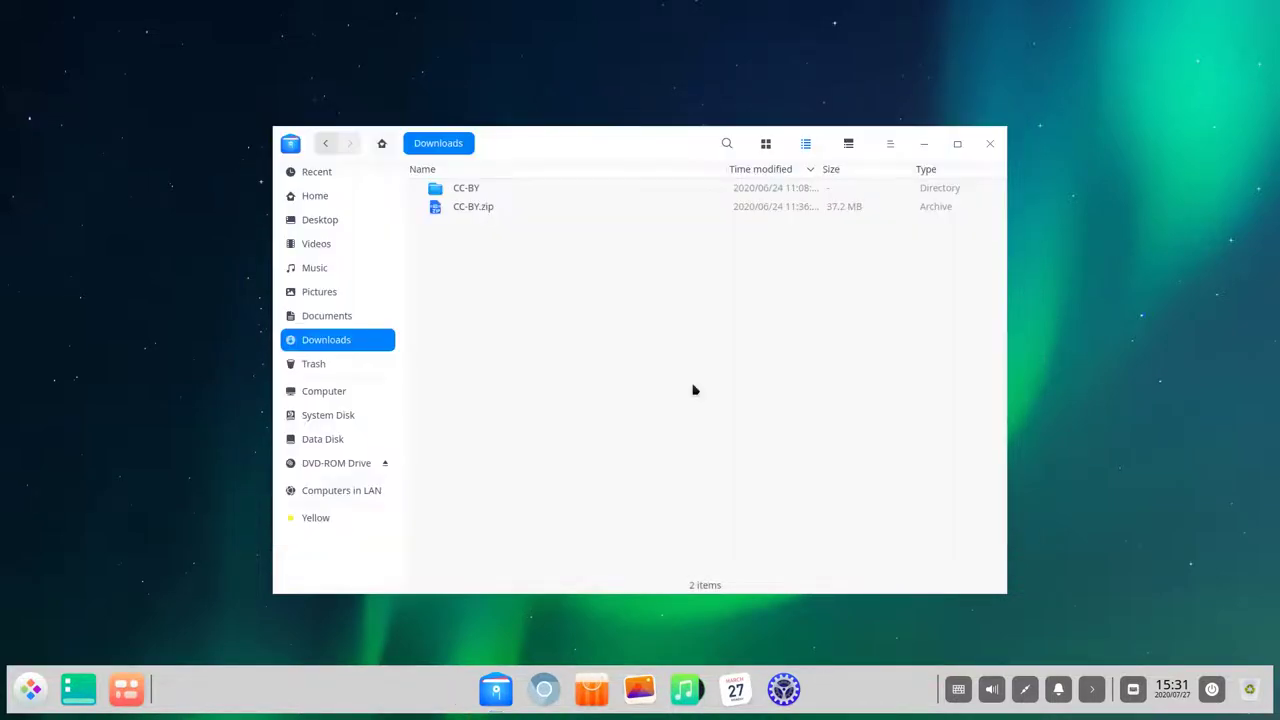
click(990, 144)
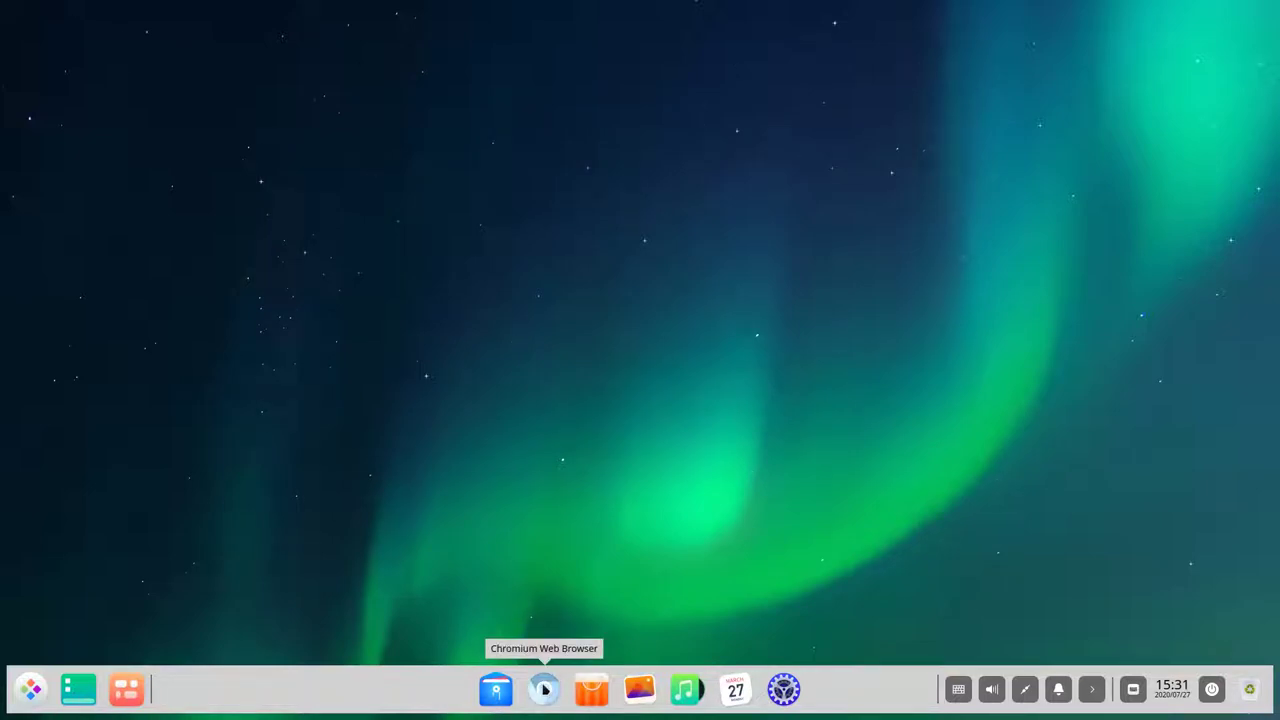
Launch Chromium from the dock, then minimize its window.
click(545, 690)
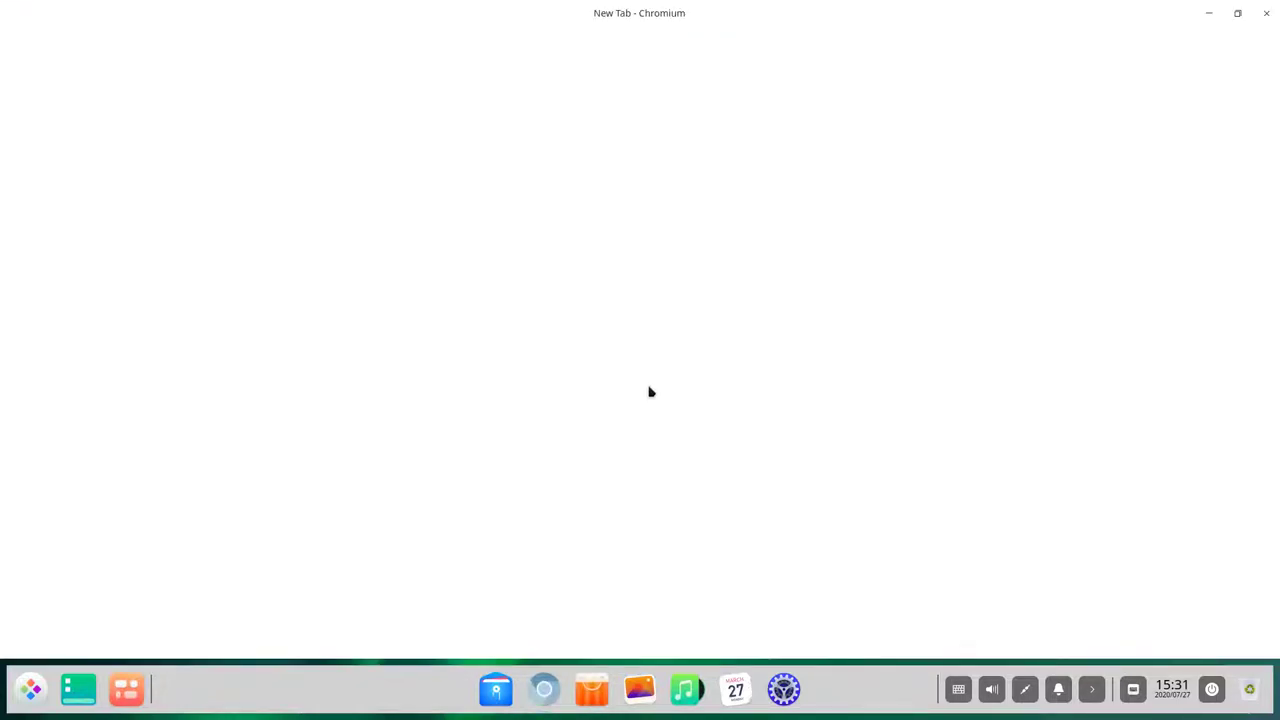
click(1207, 14)
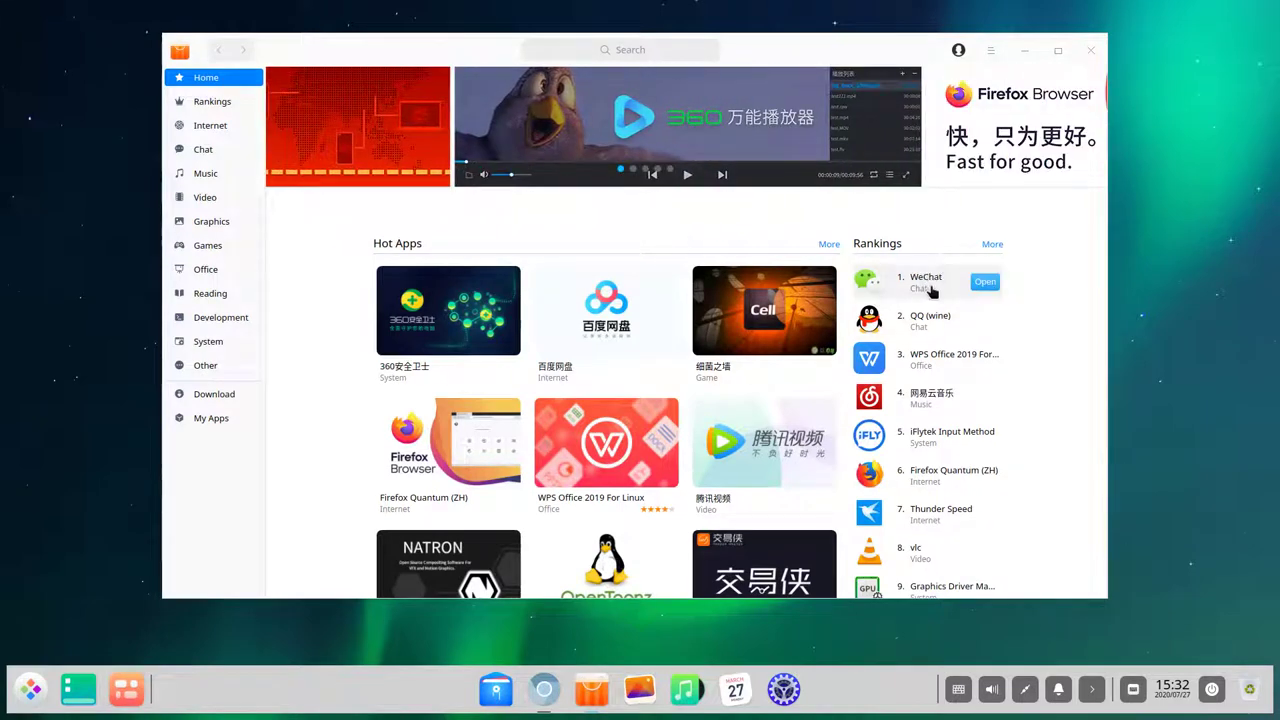
Open WeChat's details page from the Rankings list.
mouse_move(958, 333)
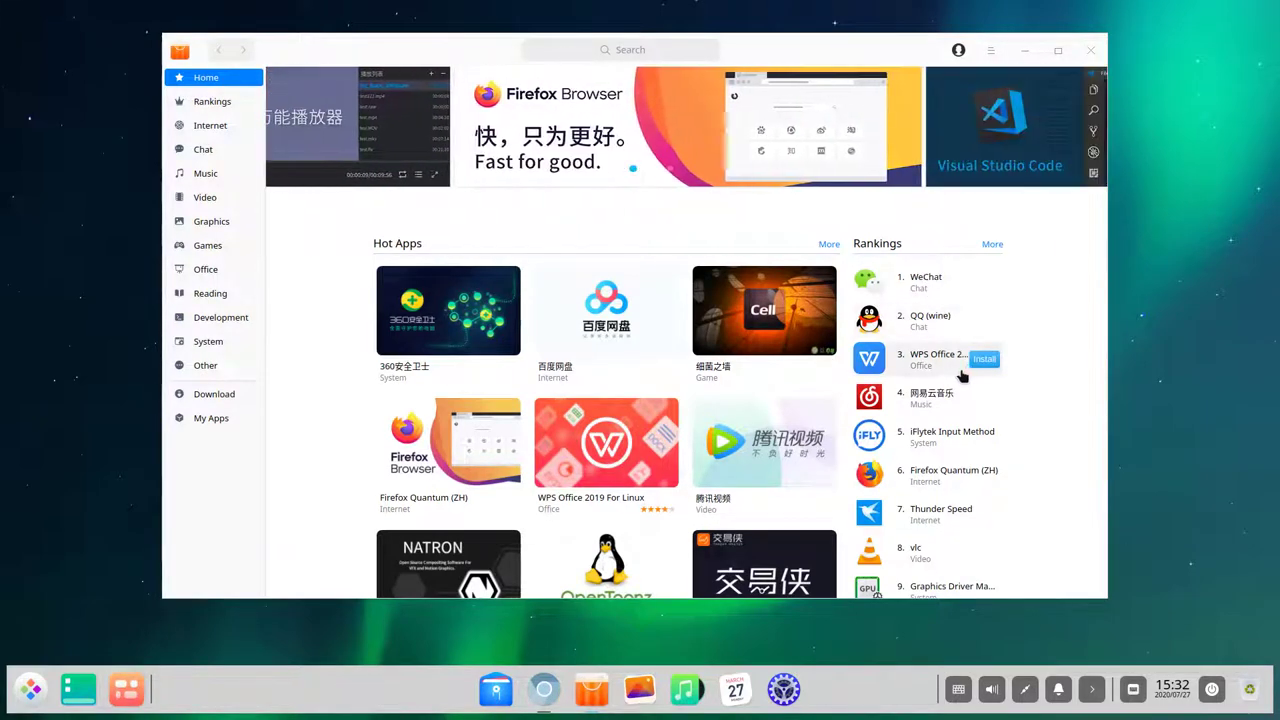
mouse_move(960, 400)
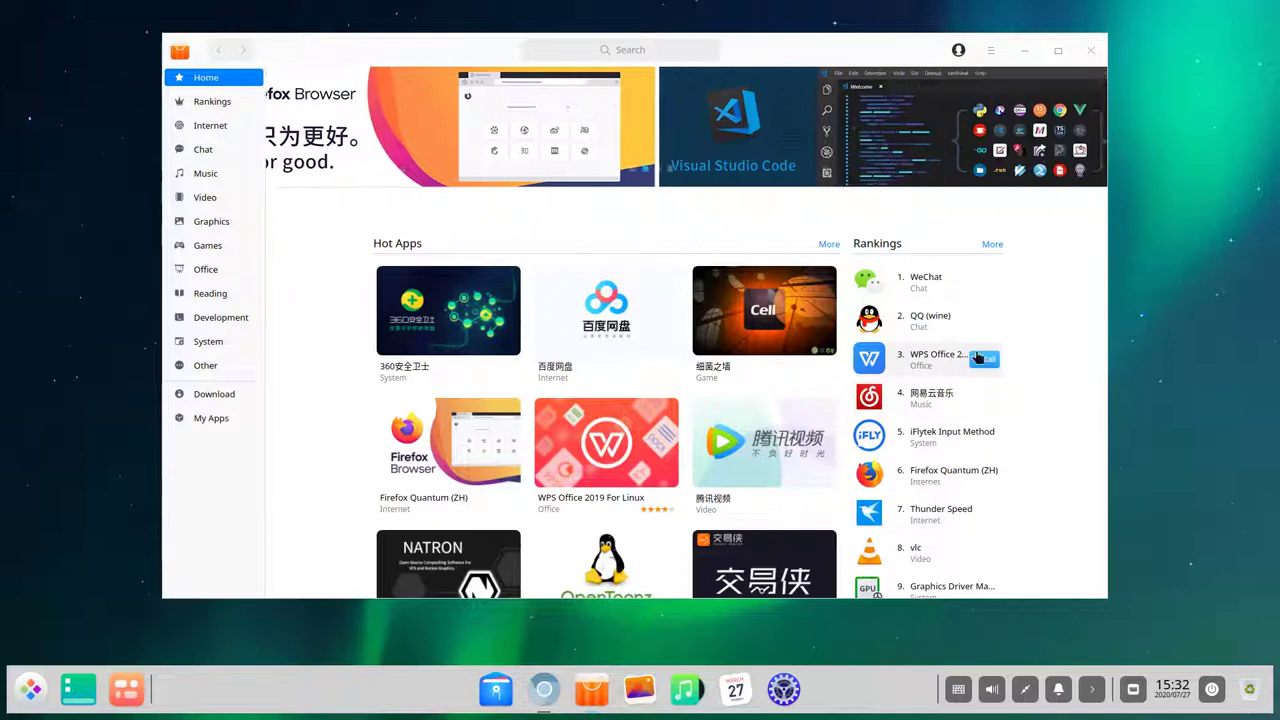
mouse_move(920, 402)
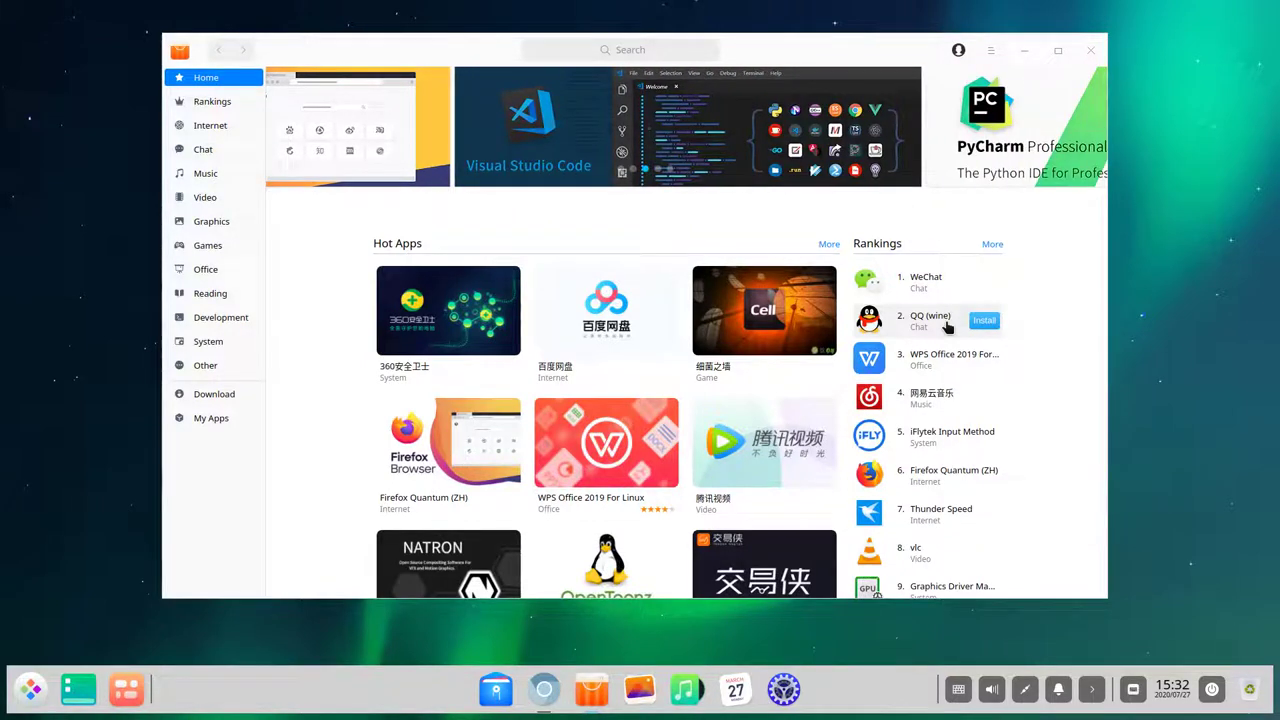
click(929, 283)
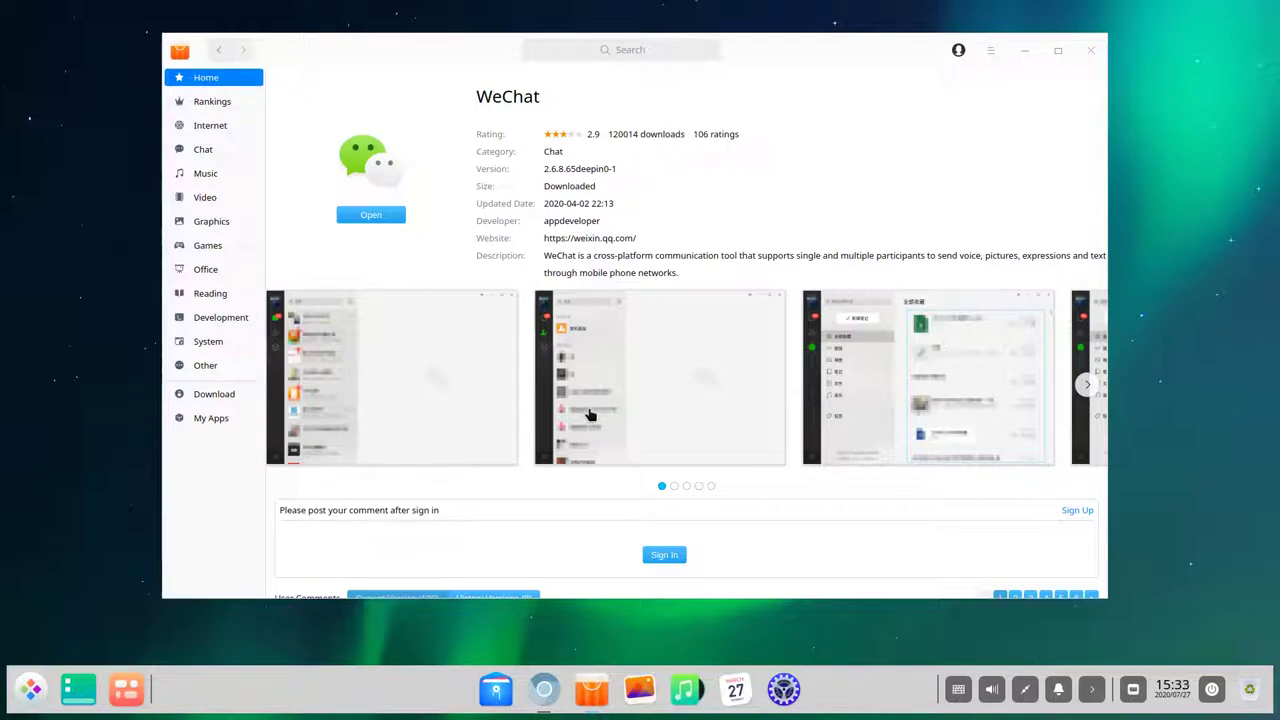
Page through WeChat's screenshot carousel to the last set.
click(674, 486)
click(1088, 387)
double_click(1088, 390)
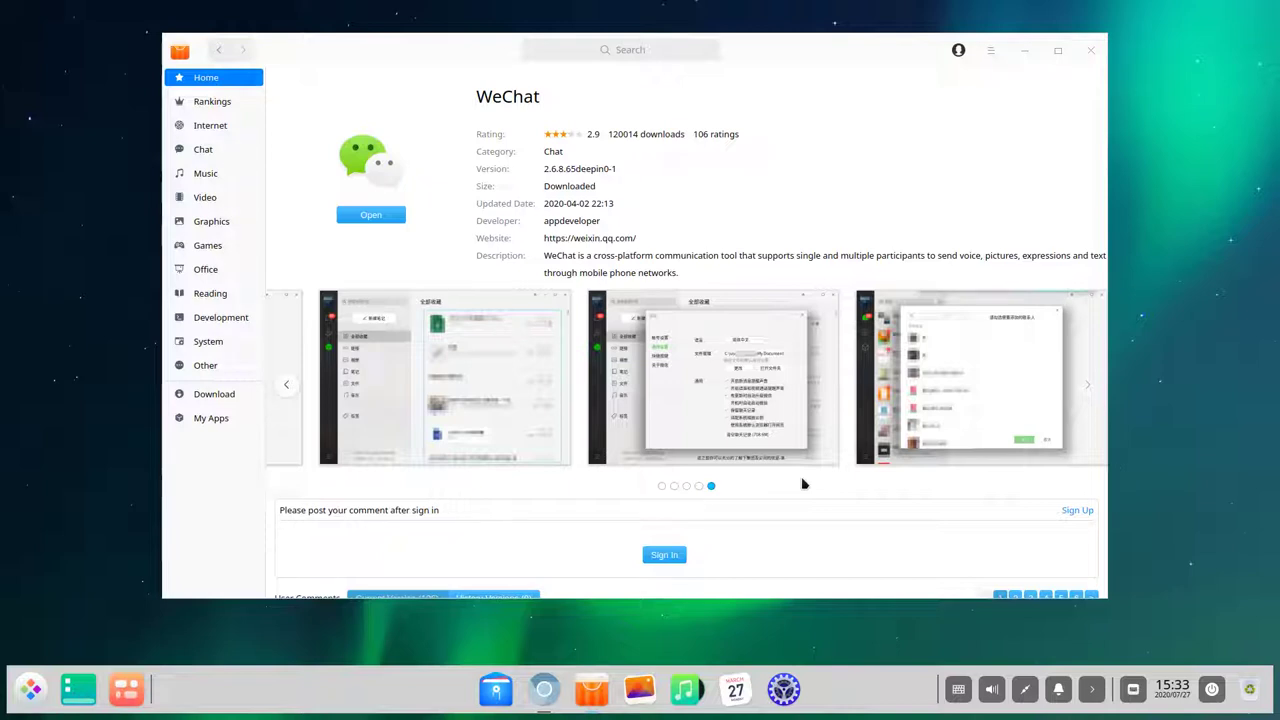
Return to the store's Home page, launch WeChat by searching 'wecha' in the launcher, and minimize the store.
click(219, 49)
click(31, 688)
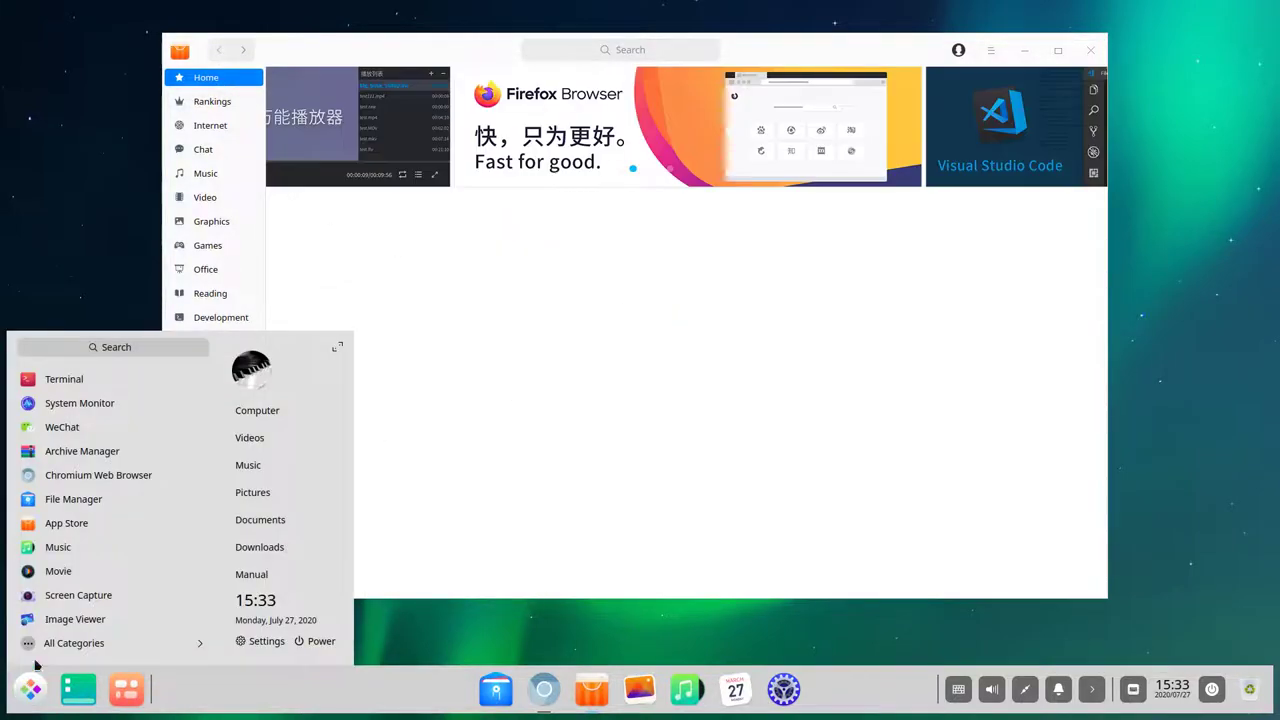
text(wecha)
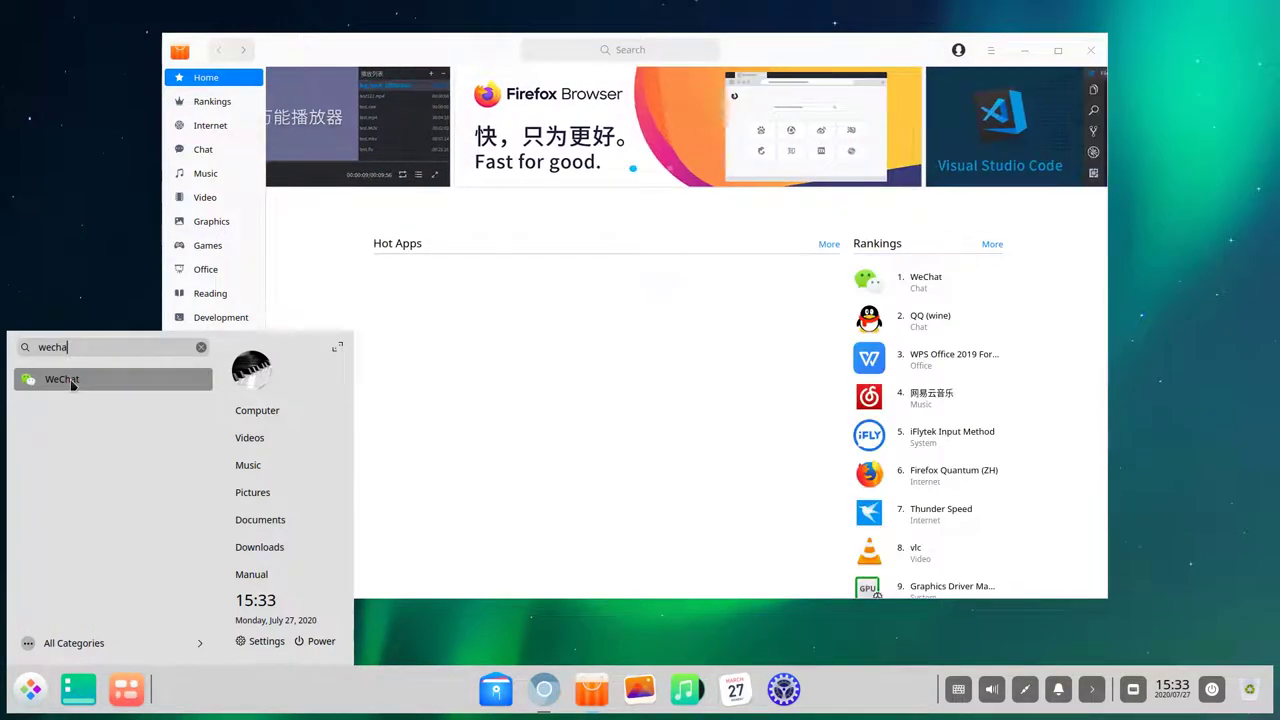
click(82, 380)
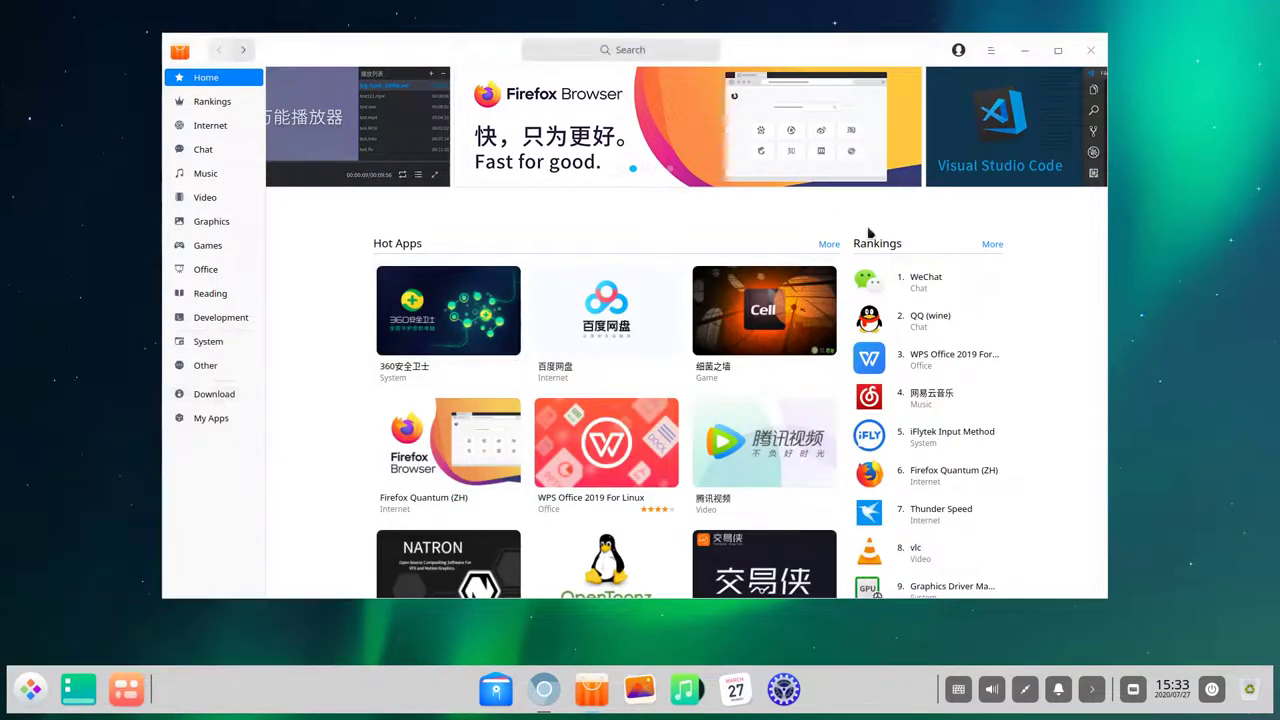
click(1024, 50)
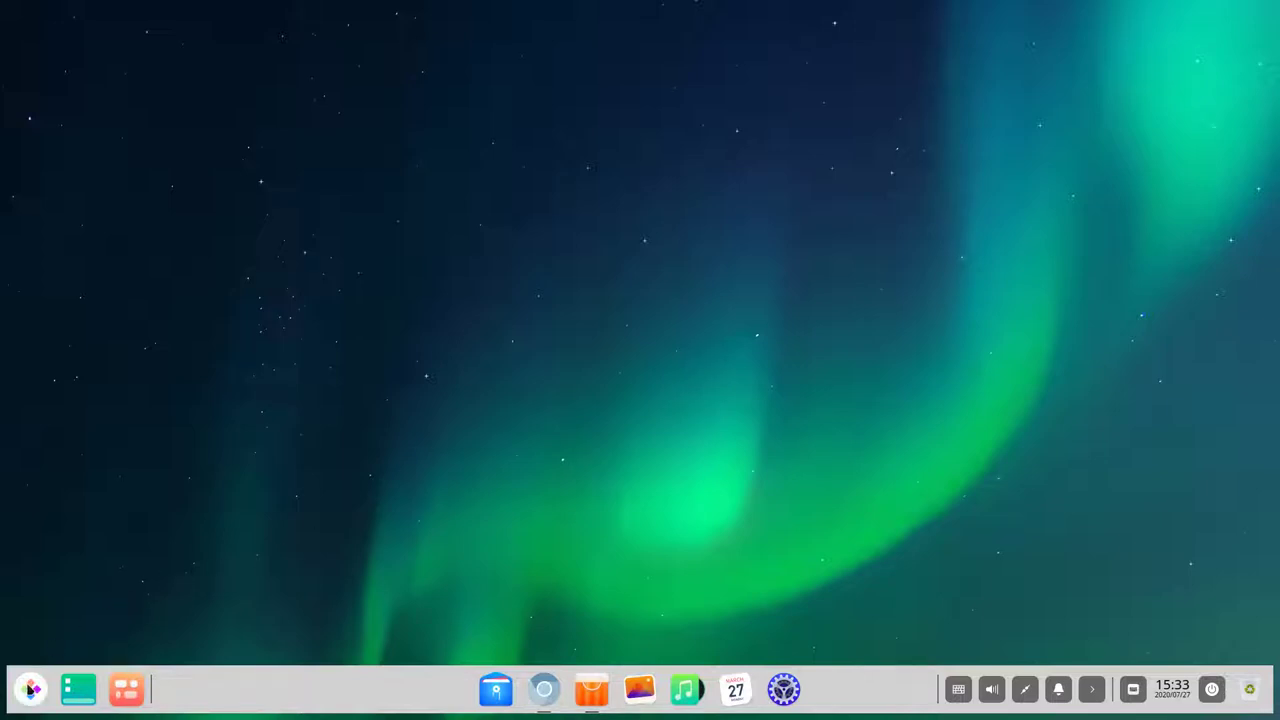
click(31, 689)
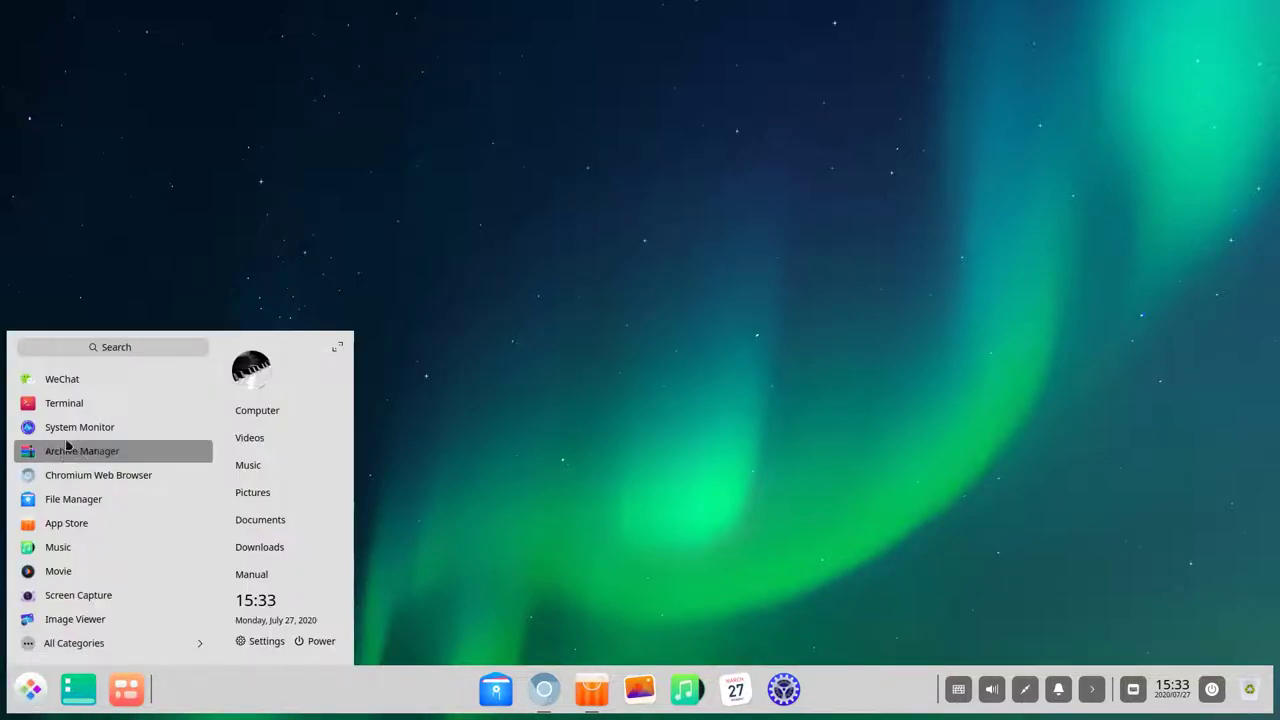
click(63, 385)
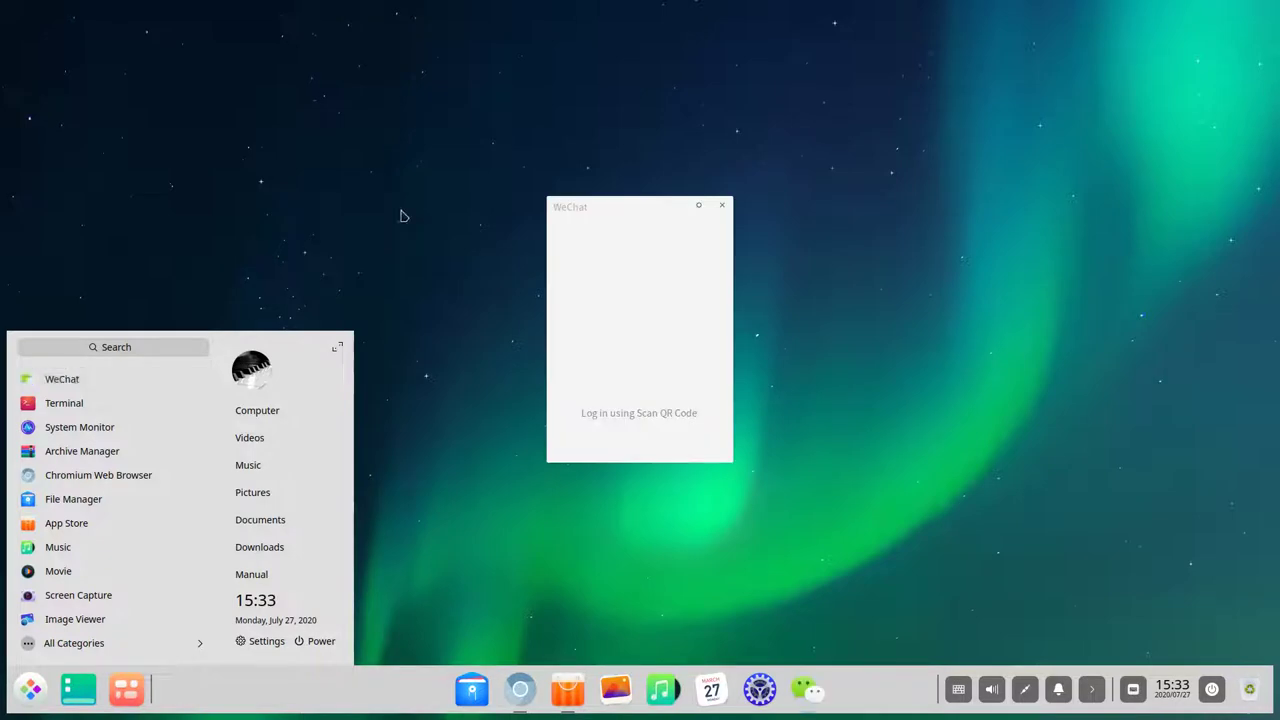
click(402, 216)
drag(614, 203, 633, 212)
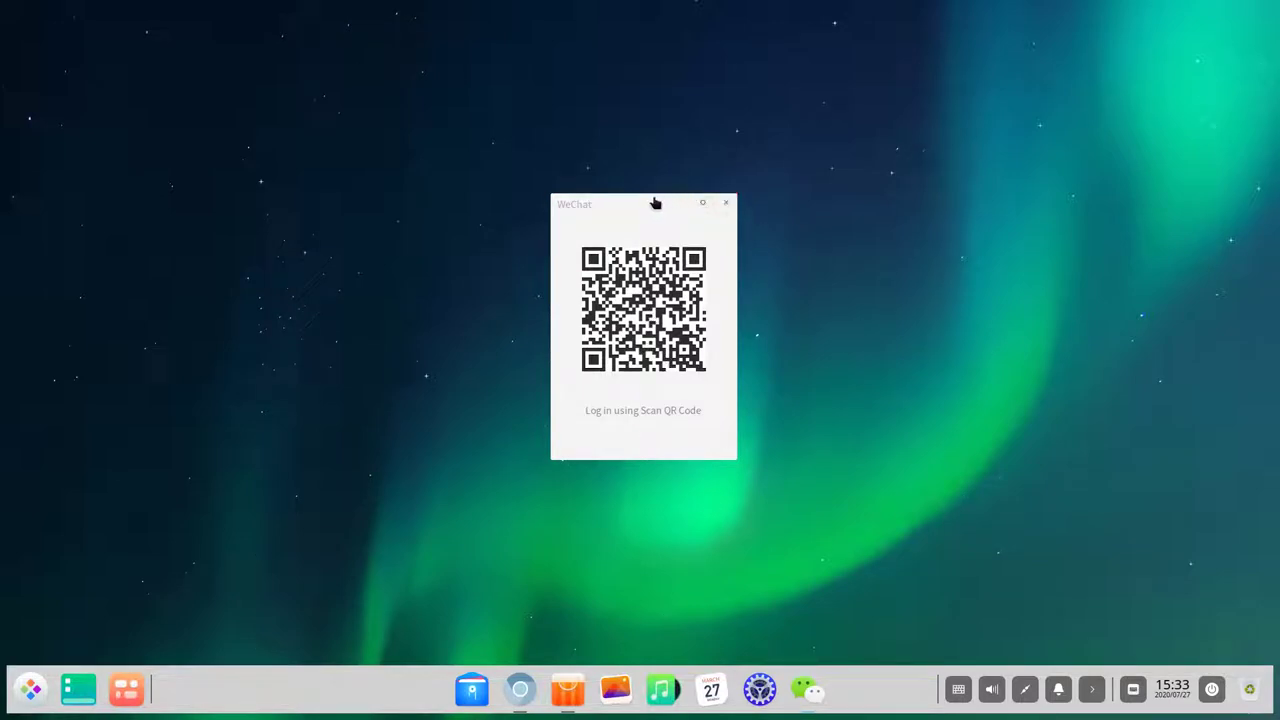
mouse_move(646, 200)
mouse_down()
mouse_move(660, 197)
mouse_move(623, 180)
mouse_move(670, 185)
mouse_move(634, 189)
mouse_move(645, 194)
mouse_up()
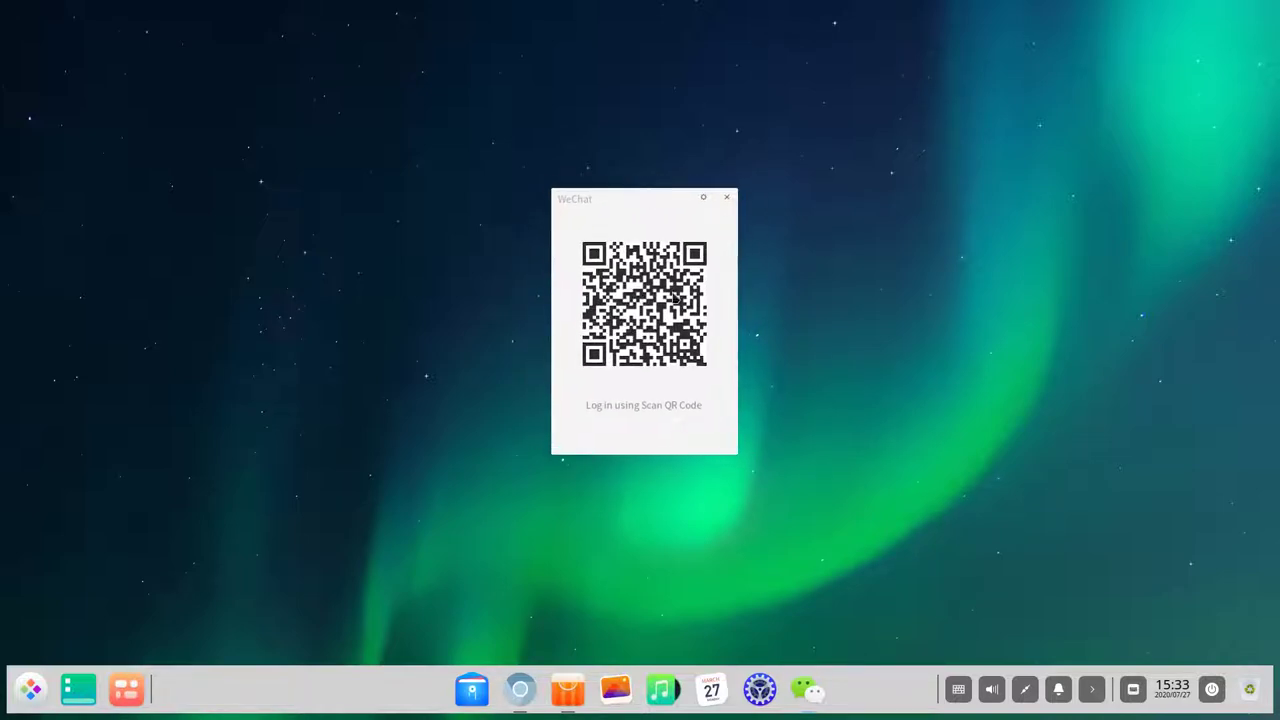
click(727, 197)
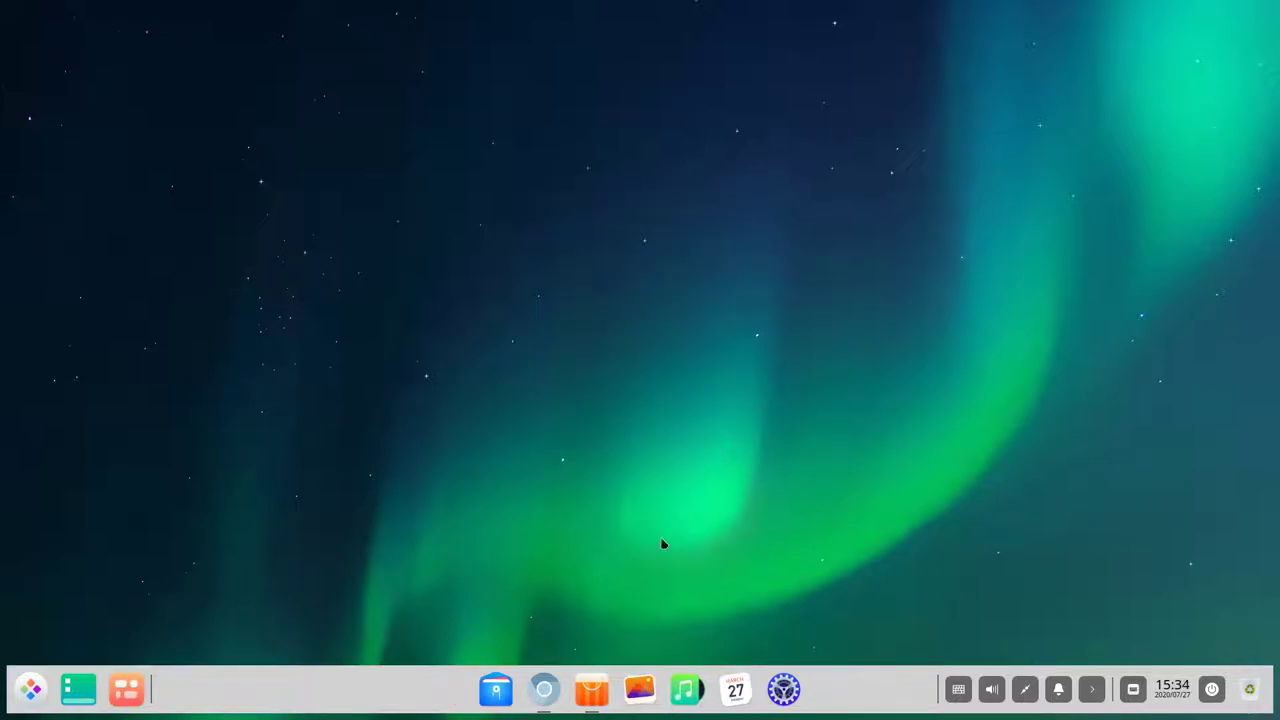
click(592, 689)
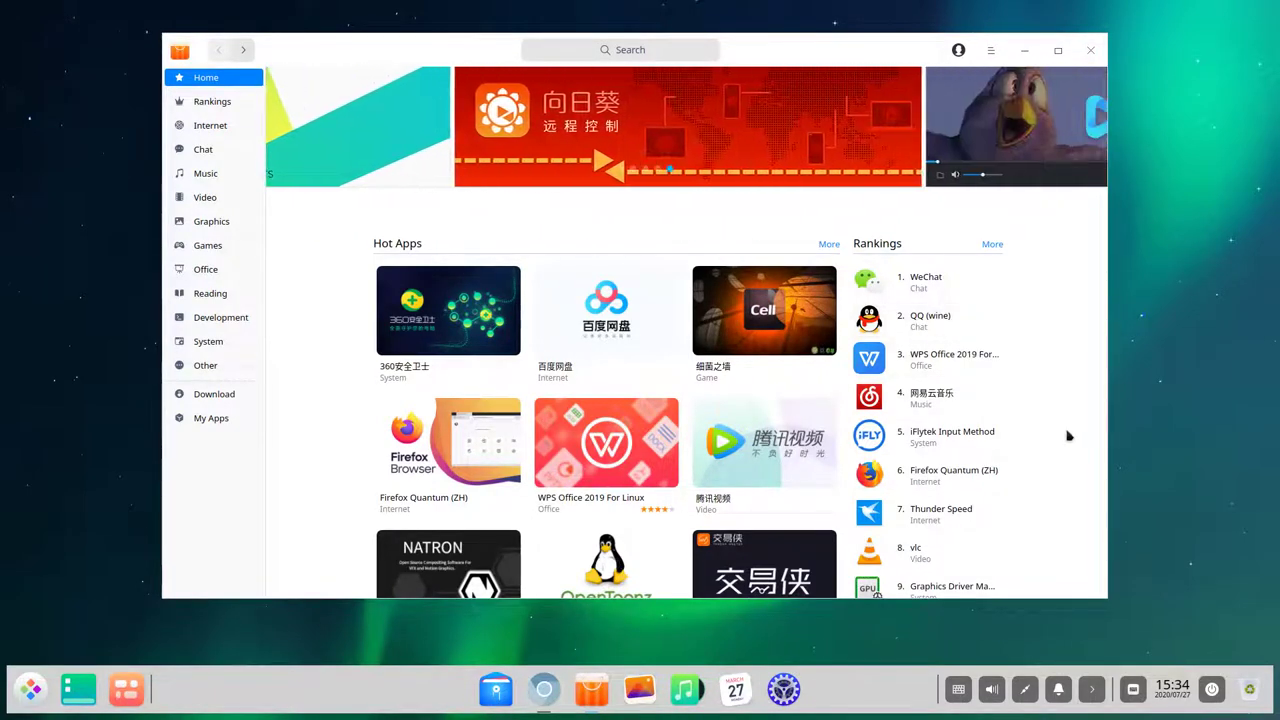
Scroll down to Essential Apps and open Foxit Reader's details page.
scroll(960, 442, down, 3)
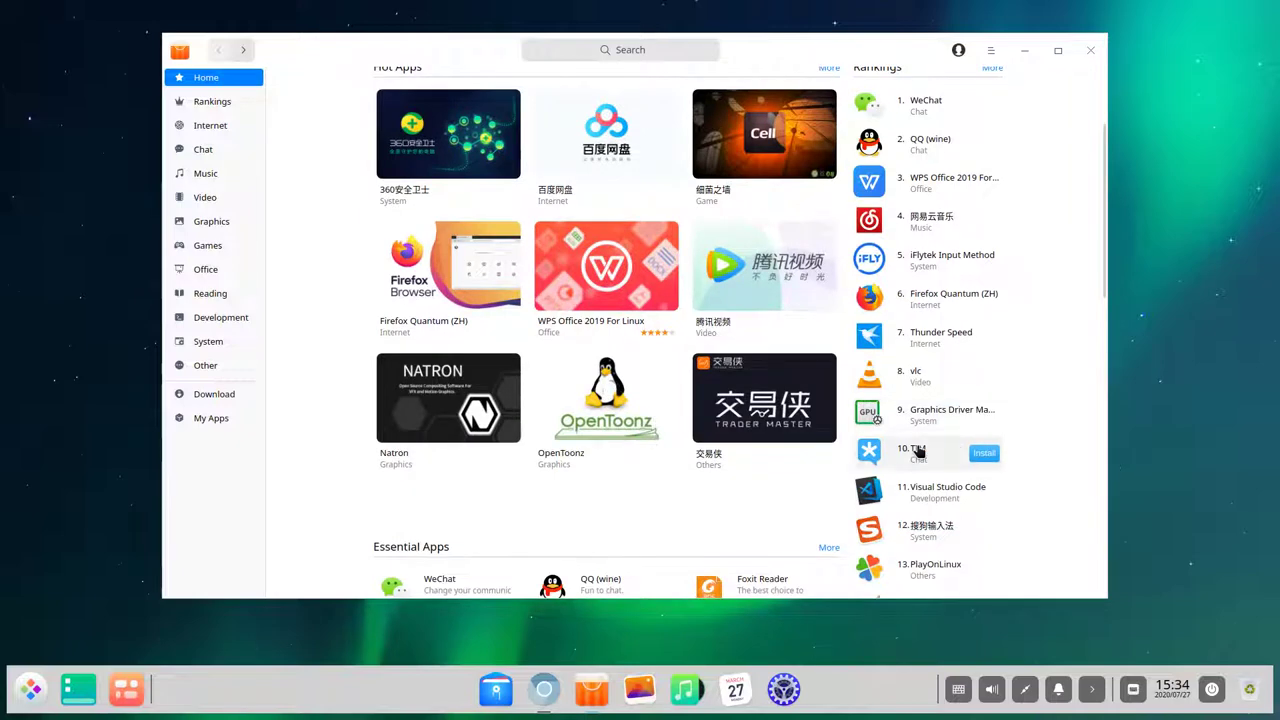
scroll(918, 452, down, 2)
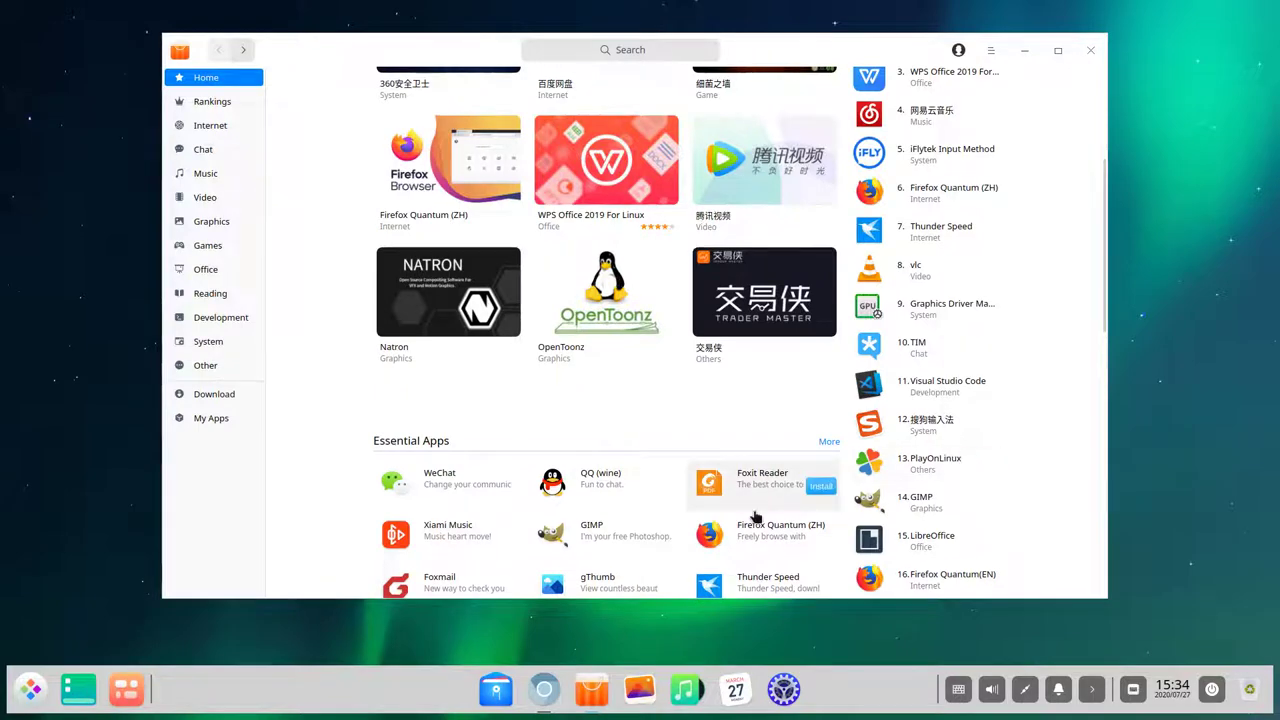
scroll(750, 513, down, 3)
scroll(750, 513, down, 3)
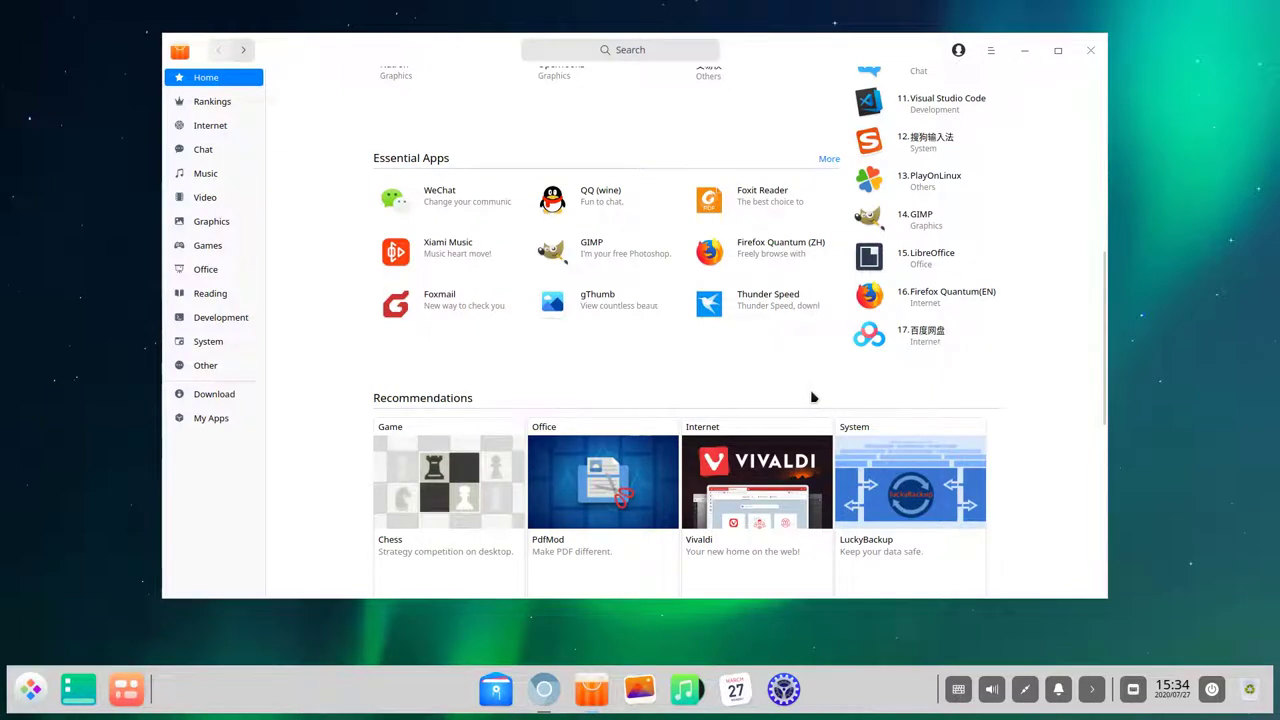
click(757, 200)
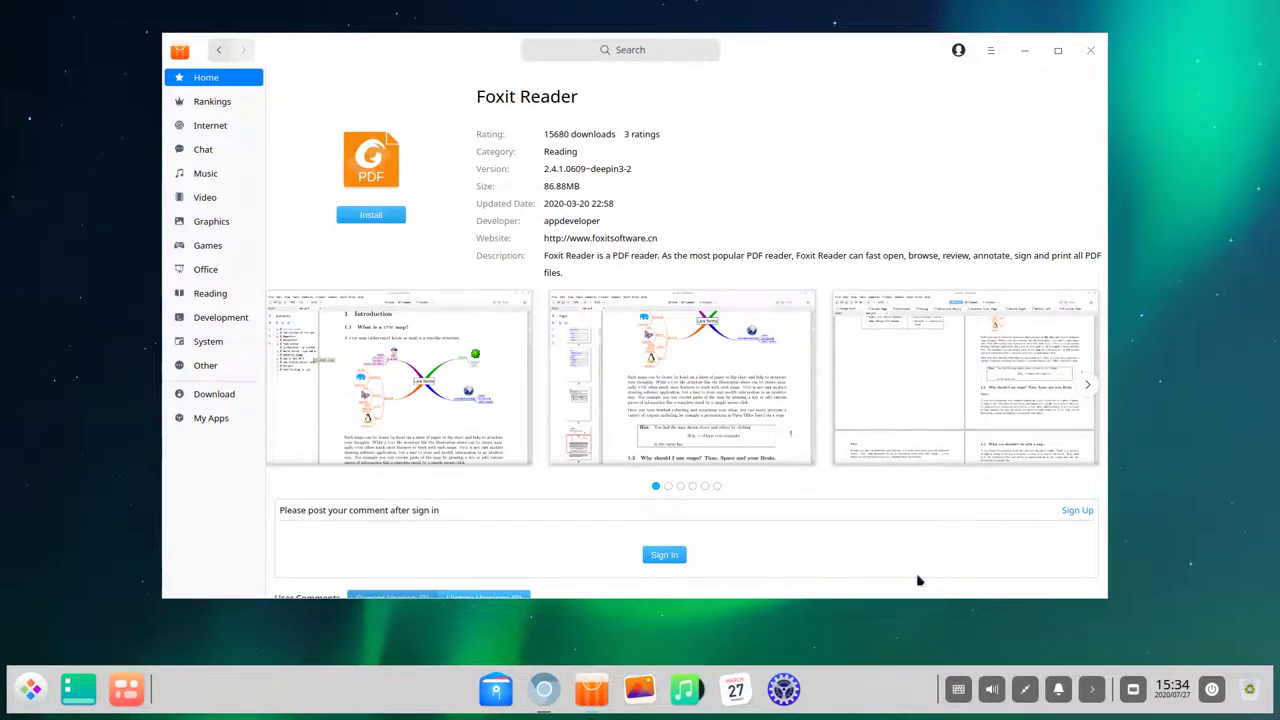
scroll(919, 580, down, 5)
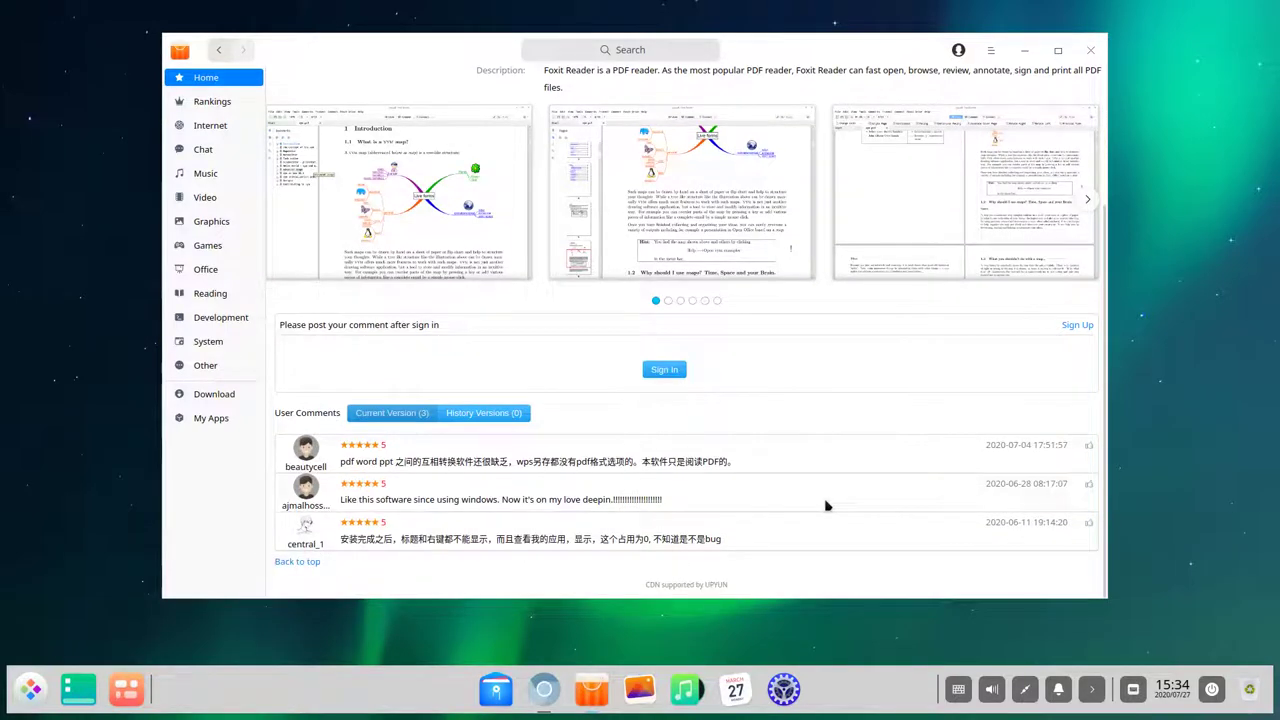
scroll(826, 505, up, 5)
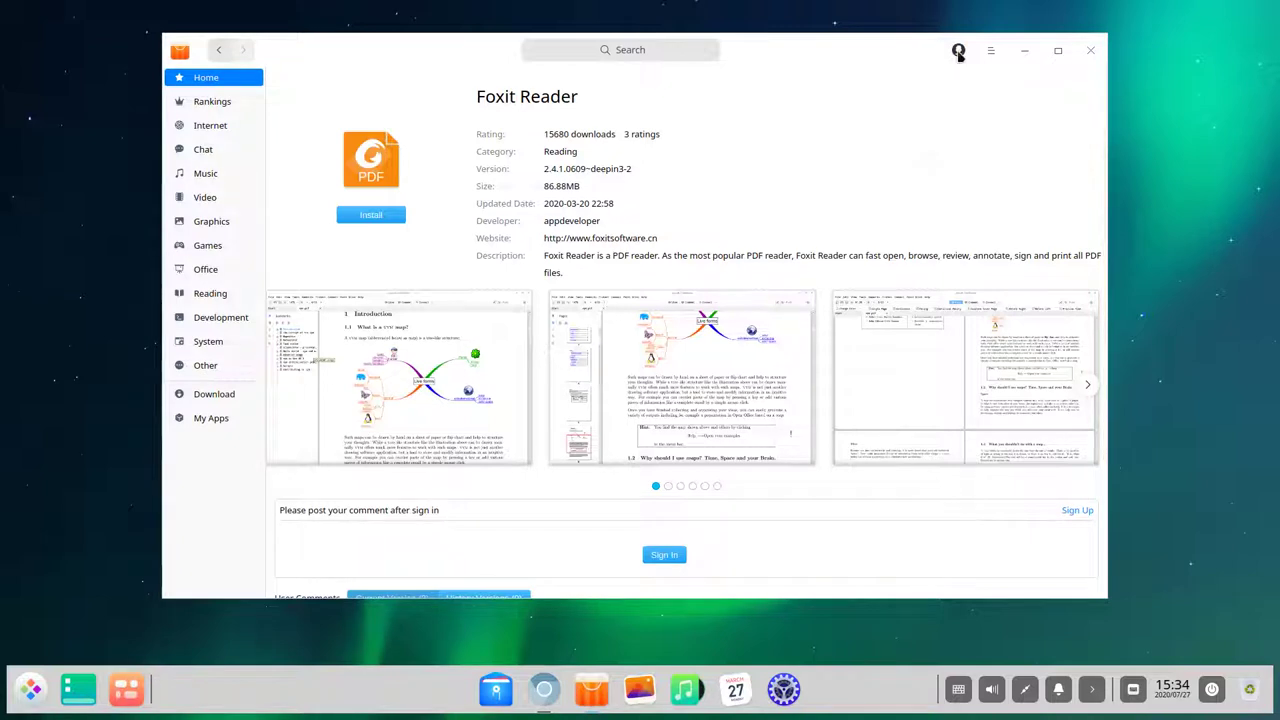
click(718, 428)
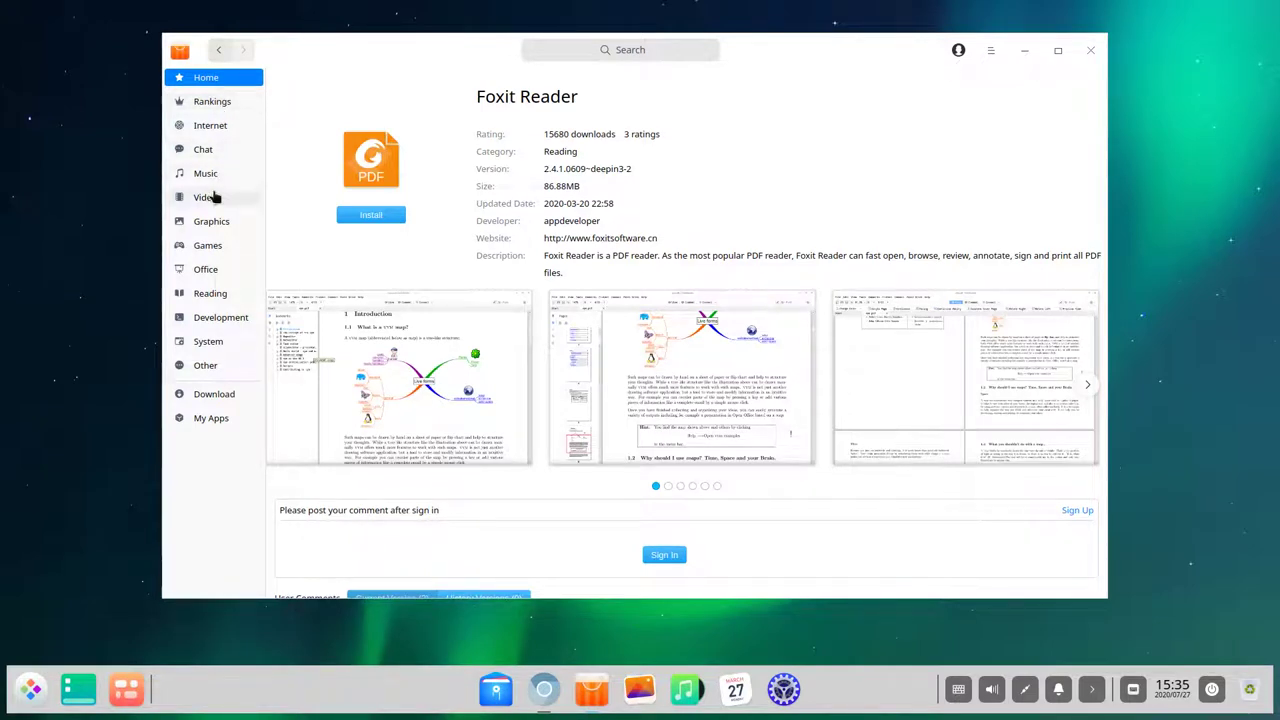
Browse the Games category, then view the Download task list.
click(208, 246)
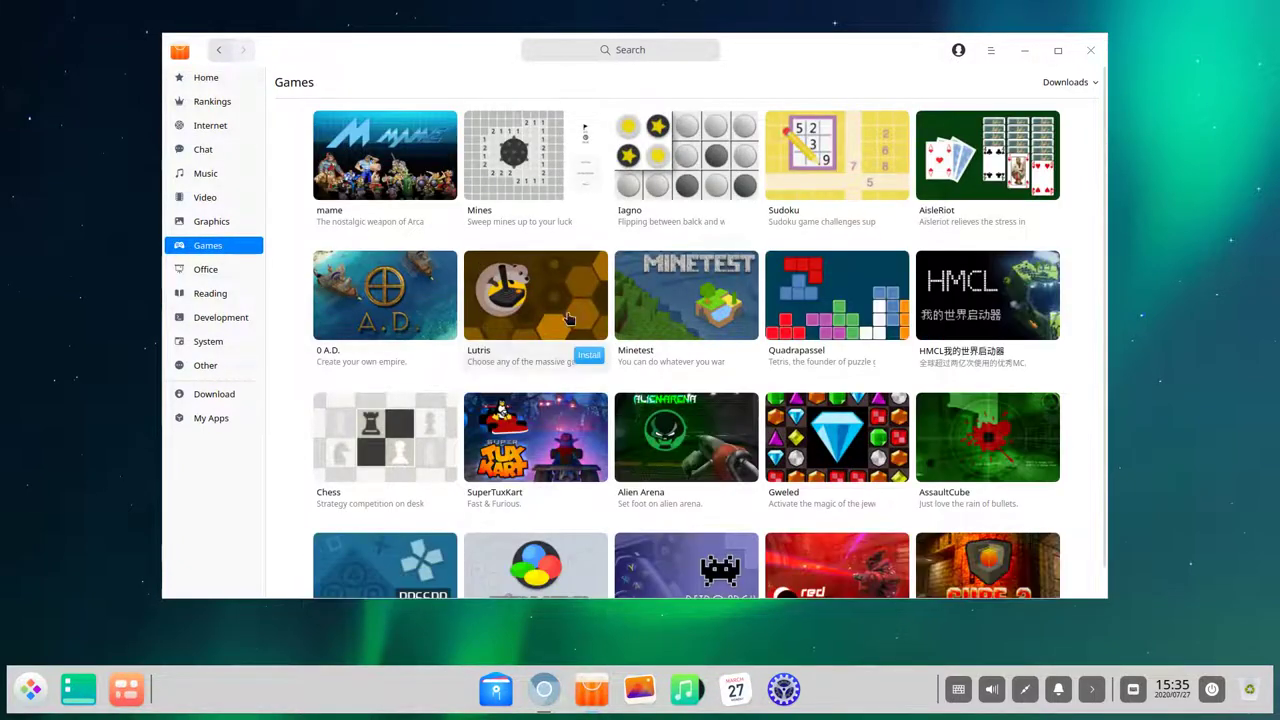
mouse_move(652, 320)
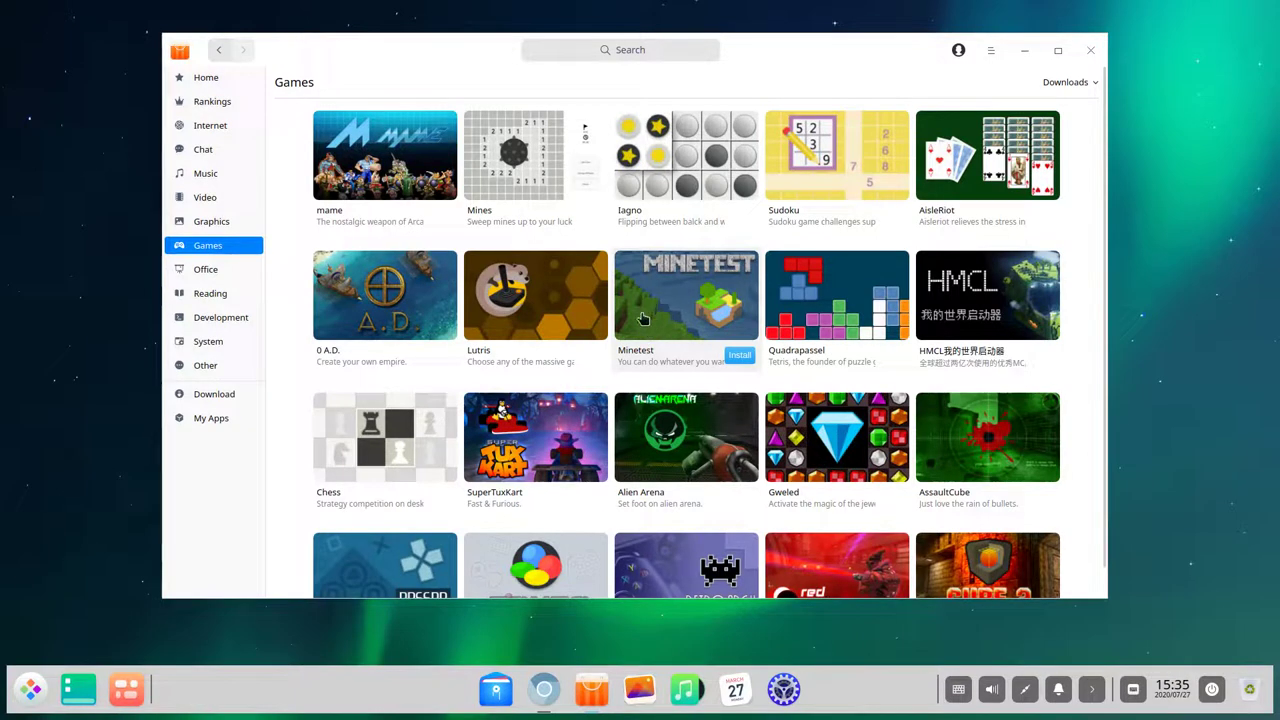
mouse_move(480, 368)
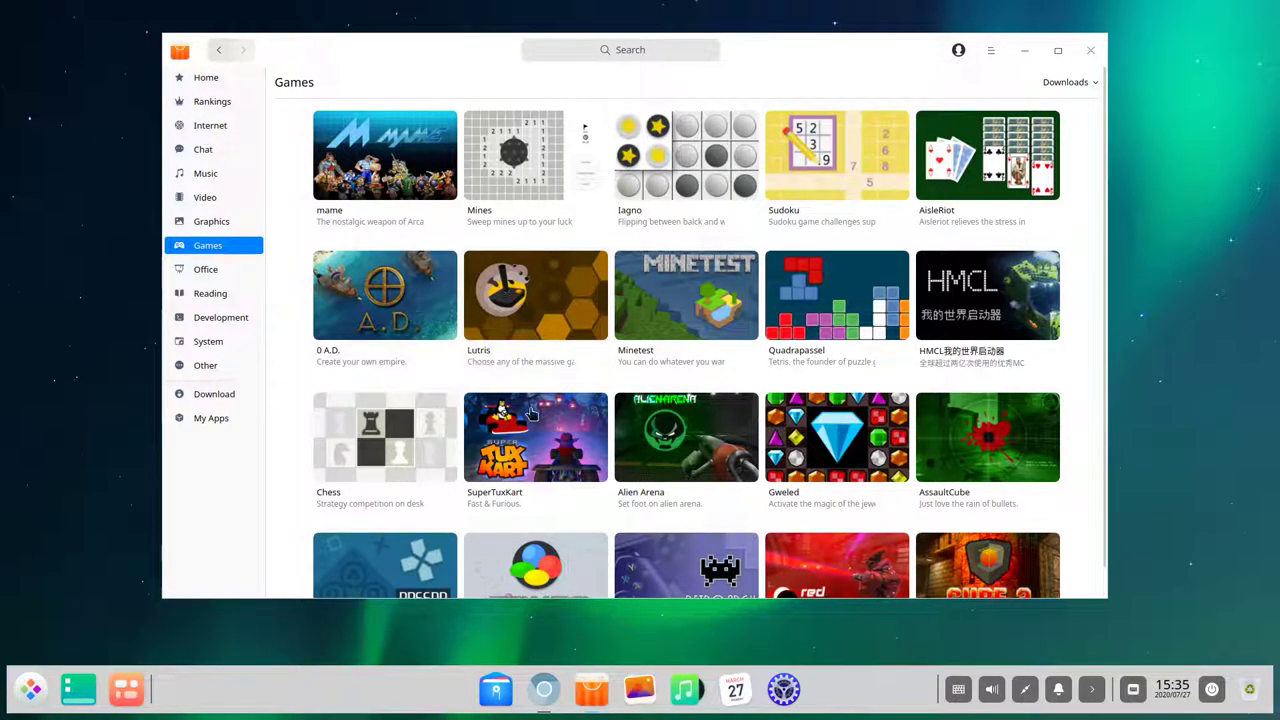
mouse_move(770, 377)
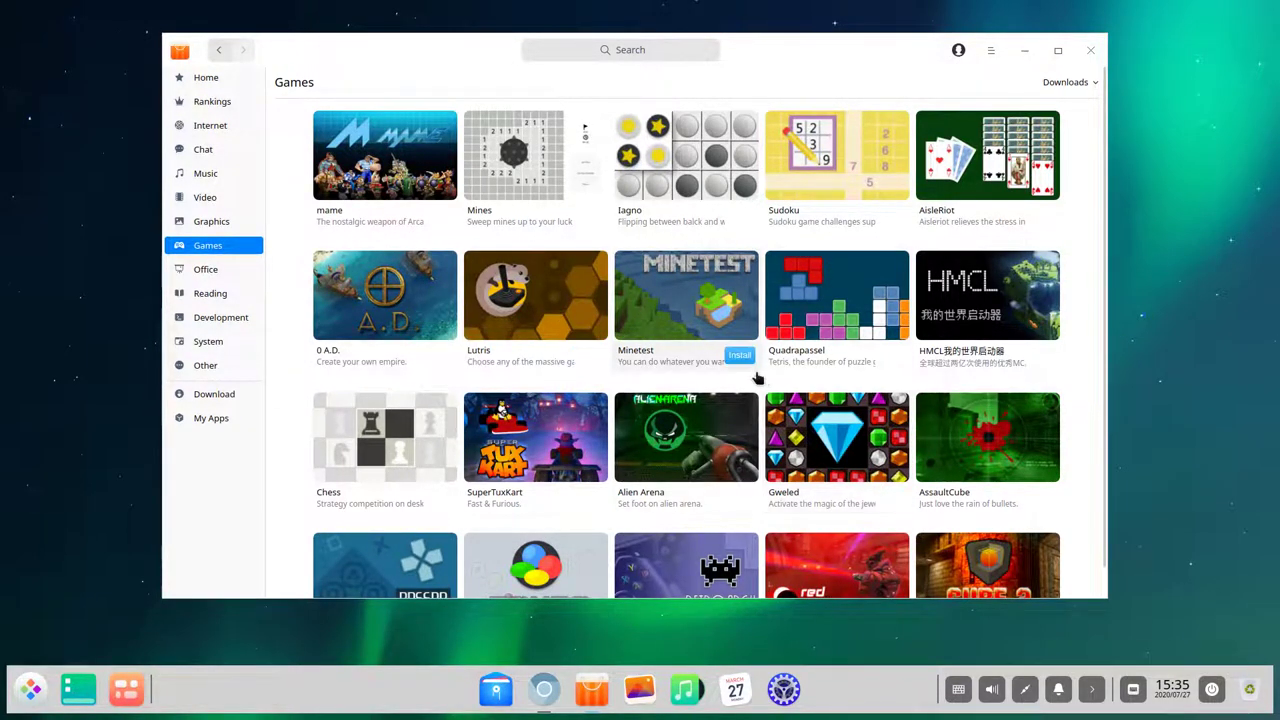
click(220, 396)
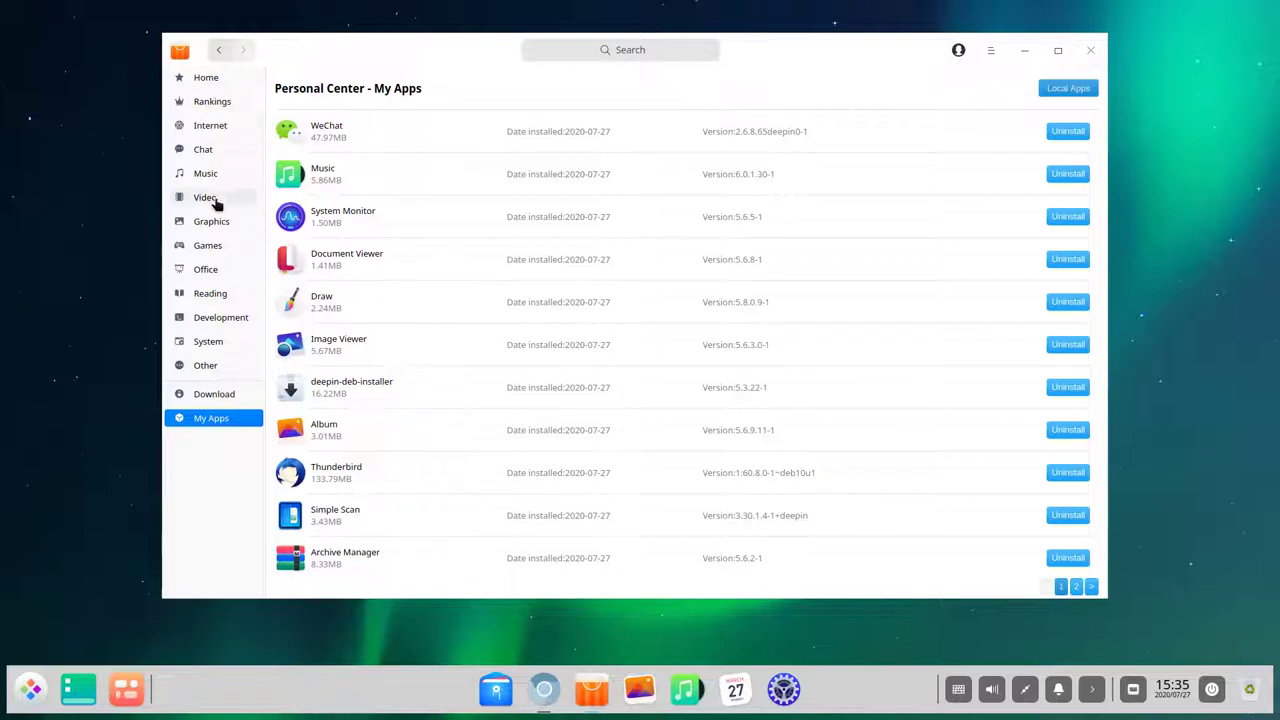
Go back to the store's Home page, then exit Deepin App Store from its main menu.
click(214, 84)
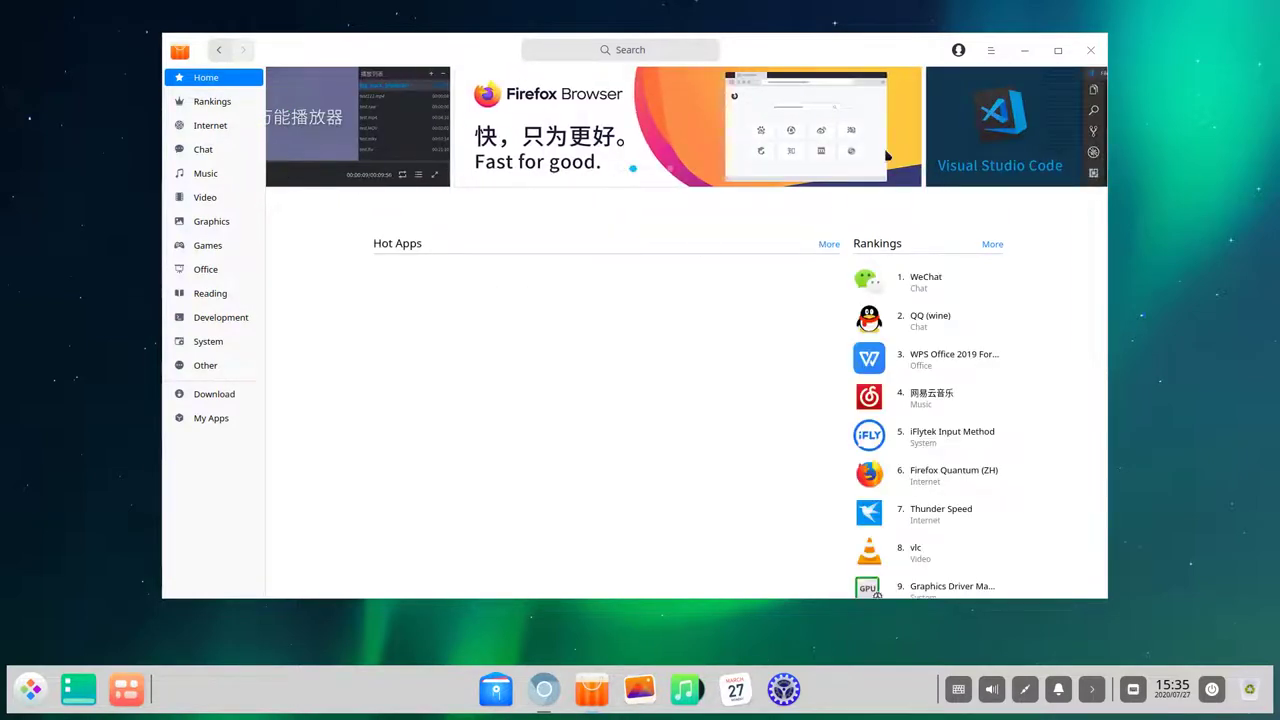
click(992, 51)
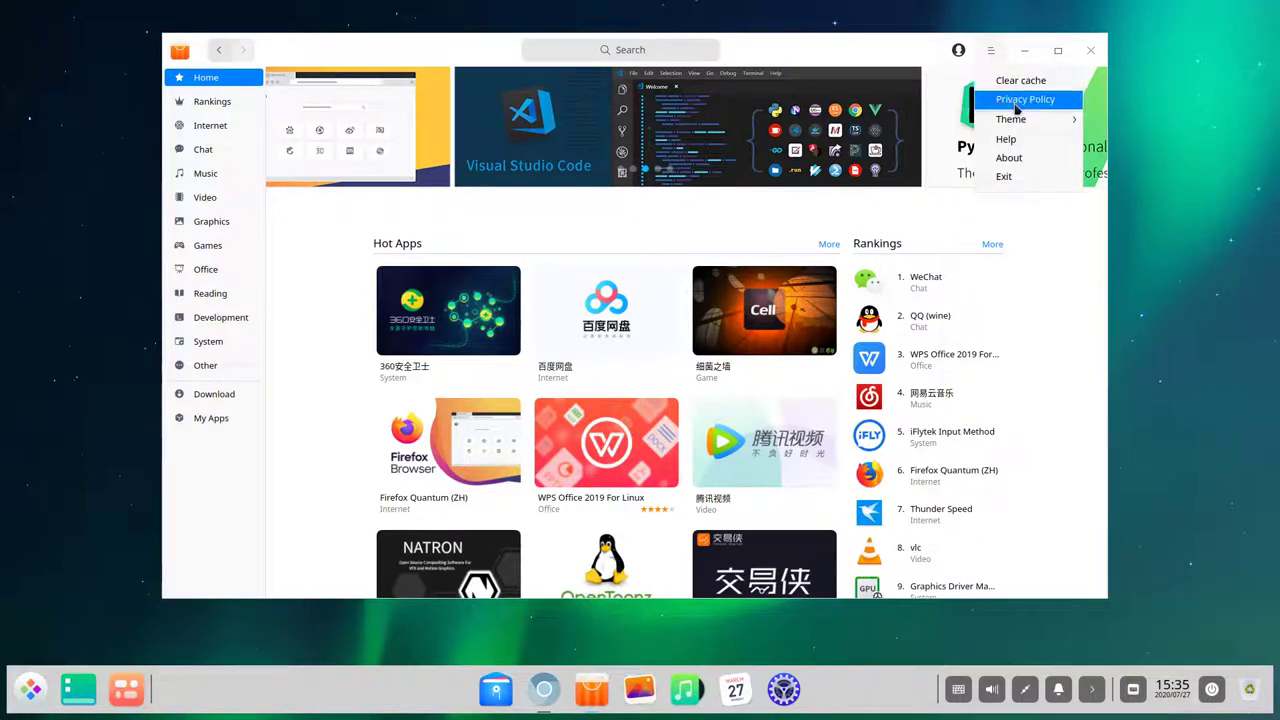
mouse_move(1019, 124)
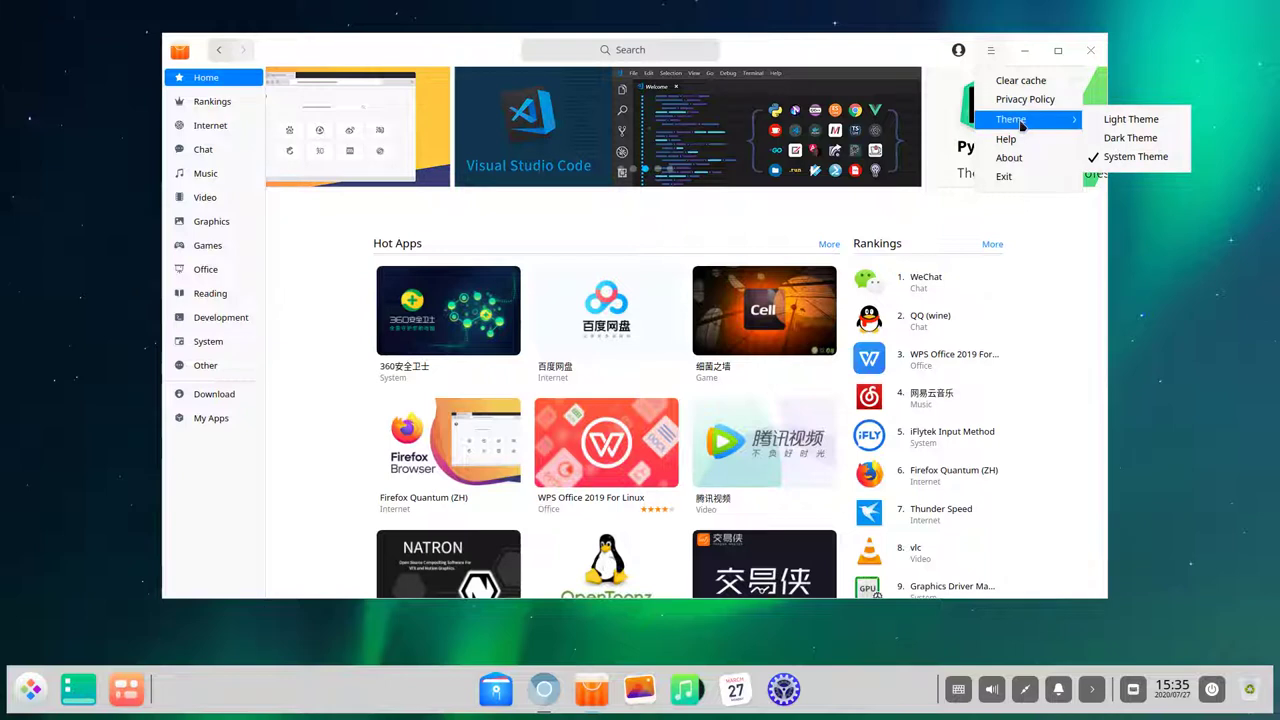
click(1032, 180)
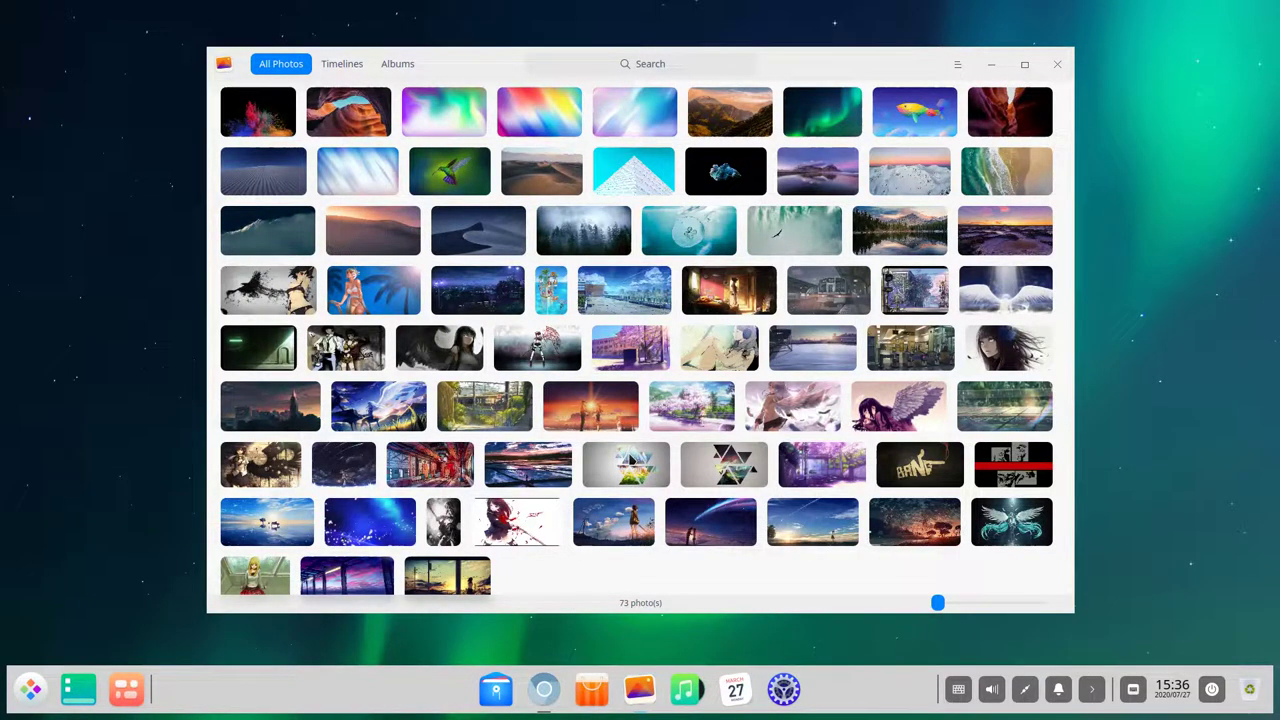
Open the hummingbird photo and browse through the desert dunes and misty mountain photos.
double_click(452, 180)
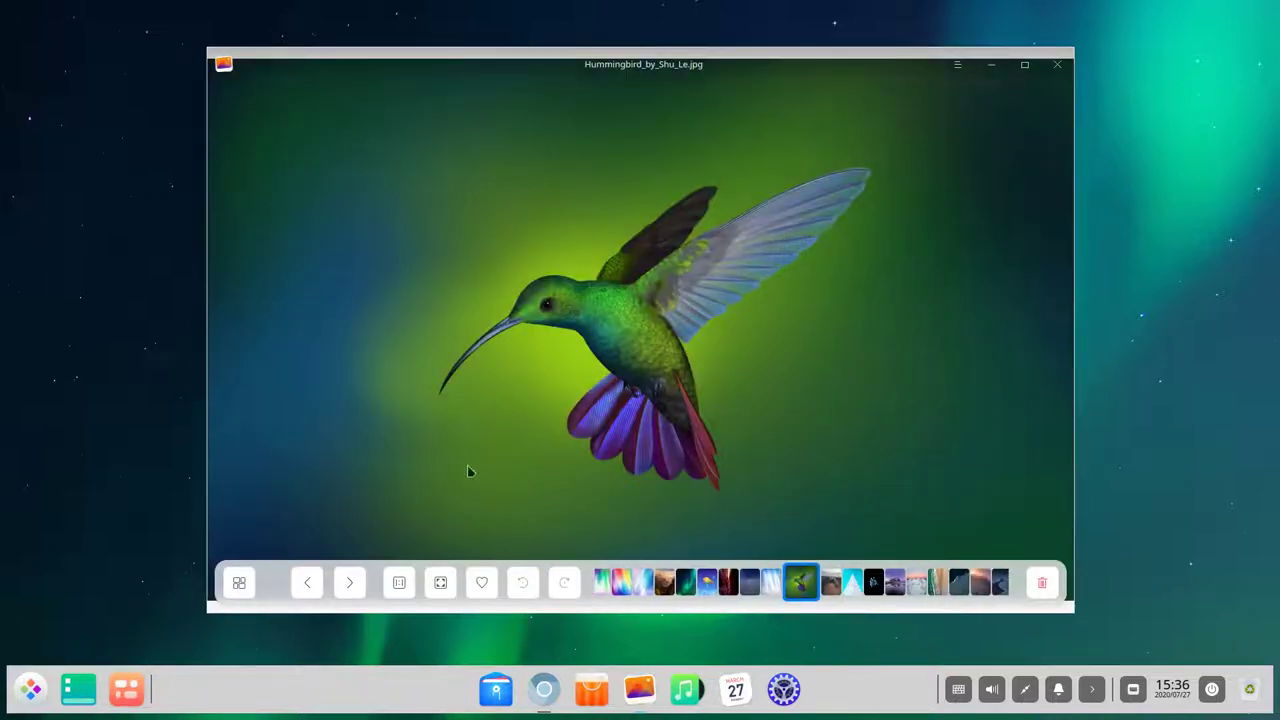
click(358, 593)
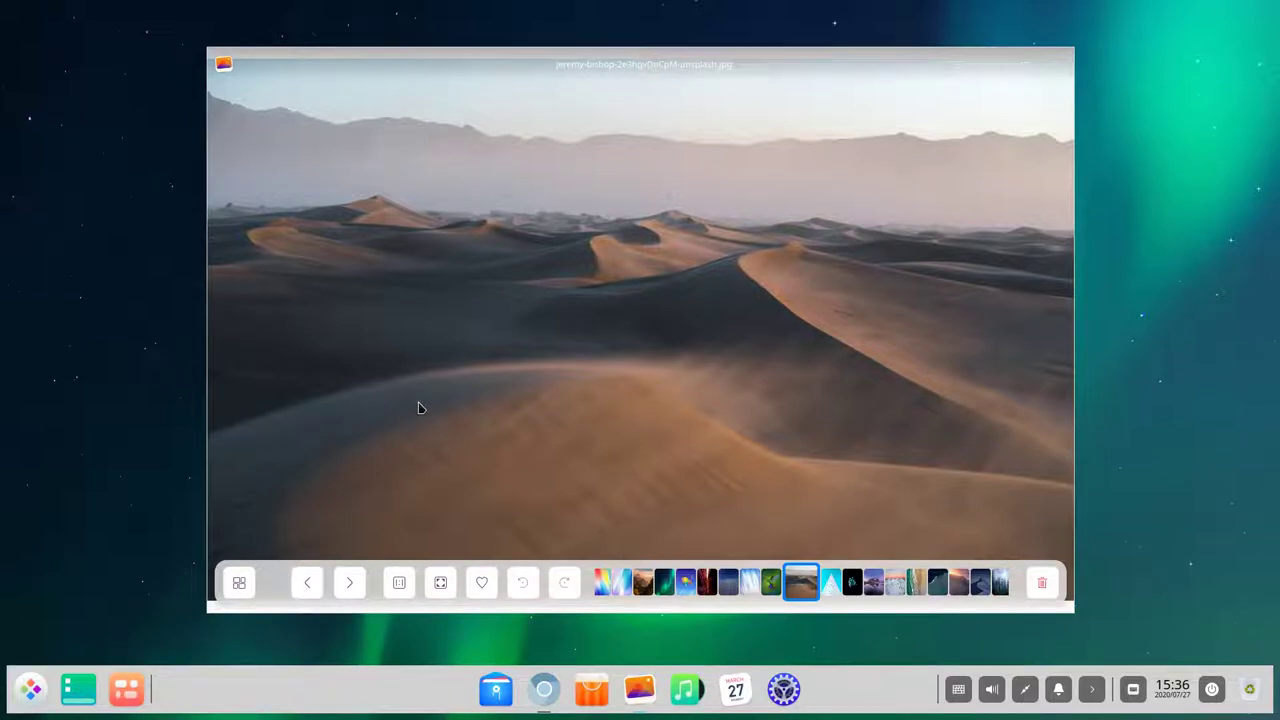
click(307, 582)
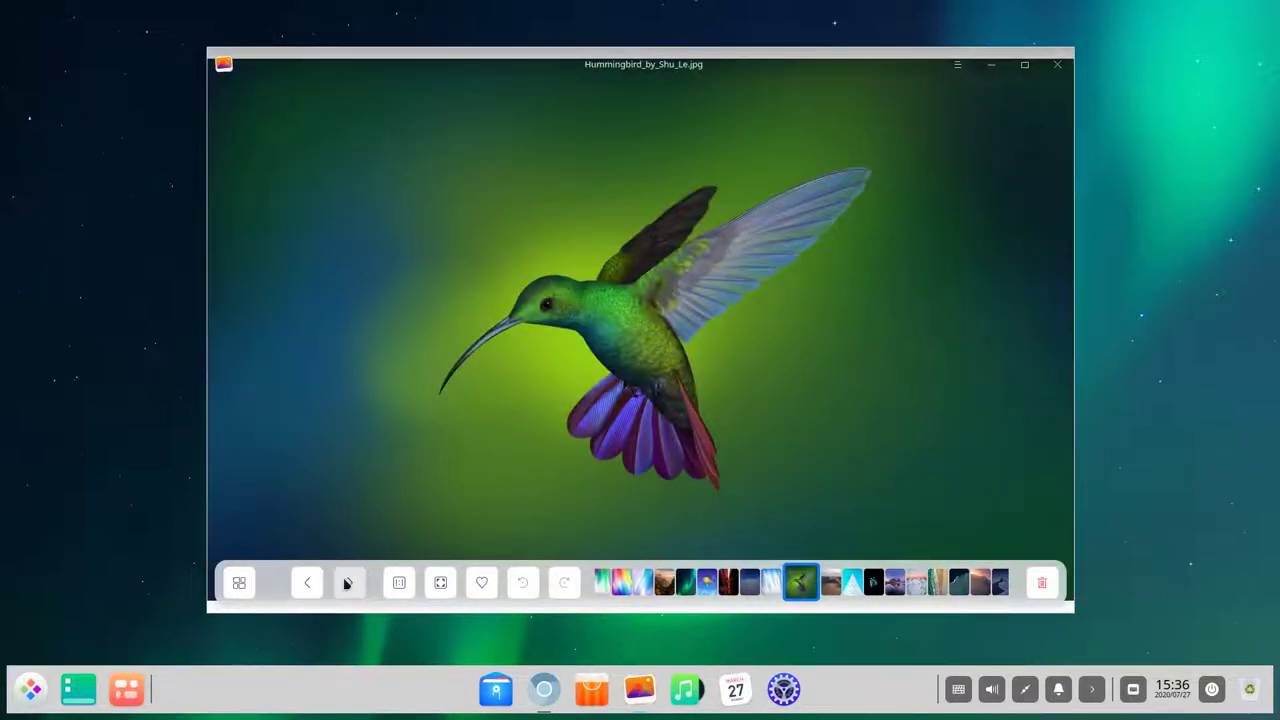
click(347, 582)
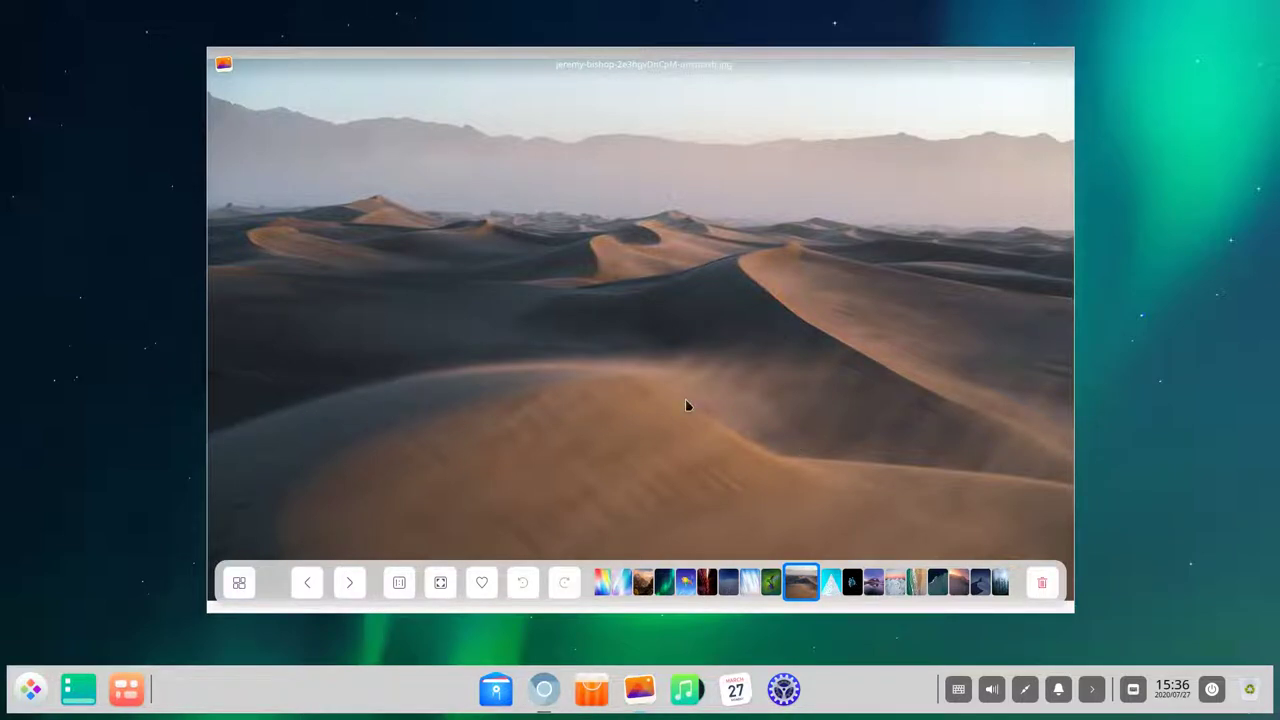
scroll(800, 582, down, 3)
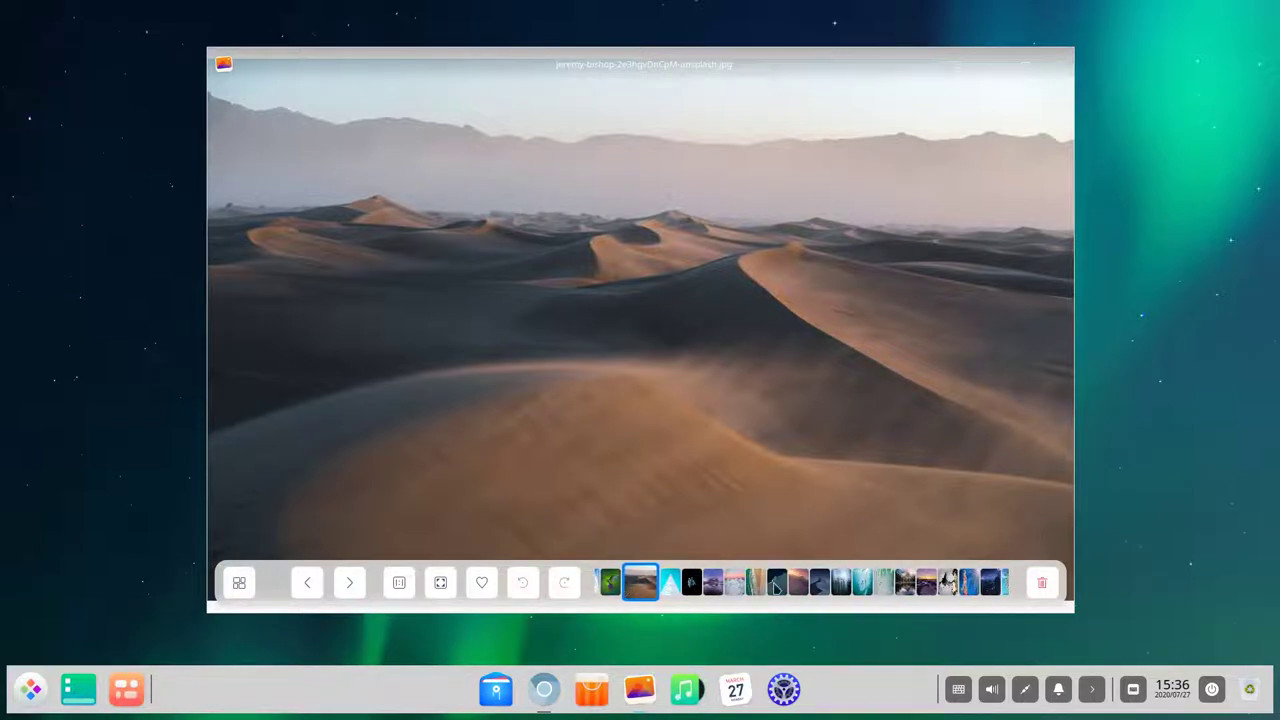
click(777, 586)
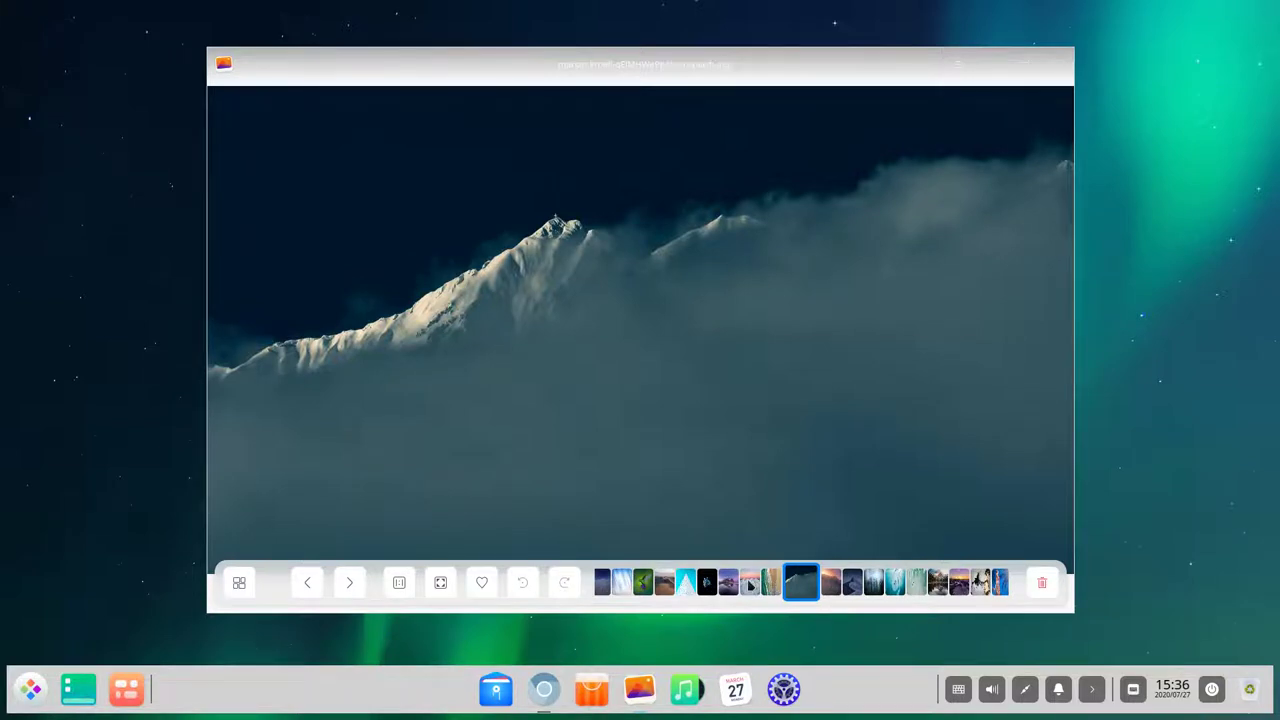
Show the snowy sunset mountain photo, mark it as favourite, and view it at 1:1.
click(752, 586)
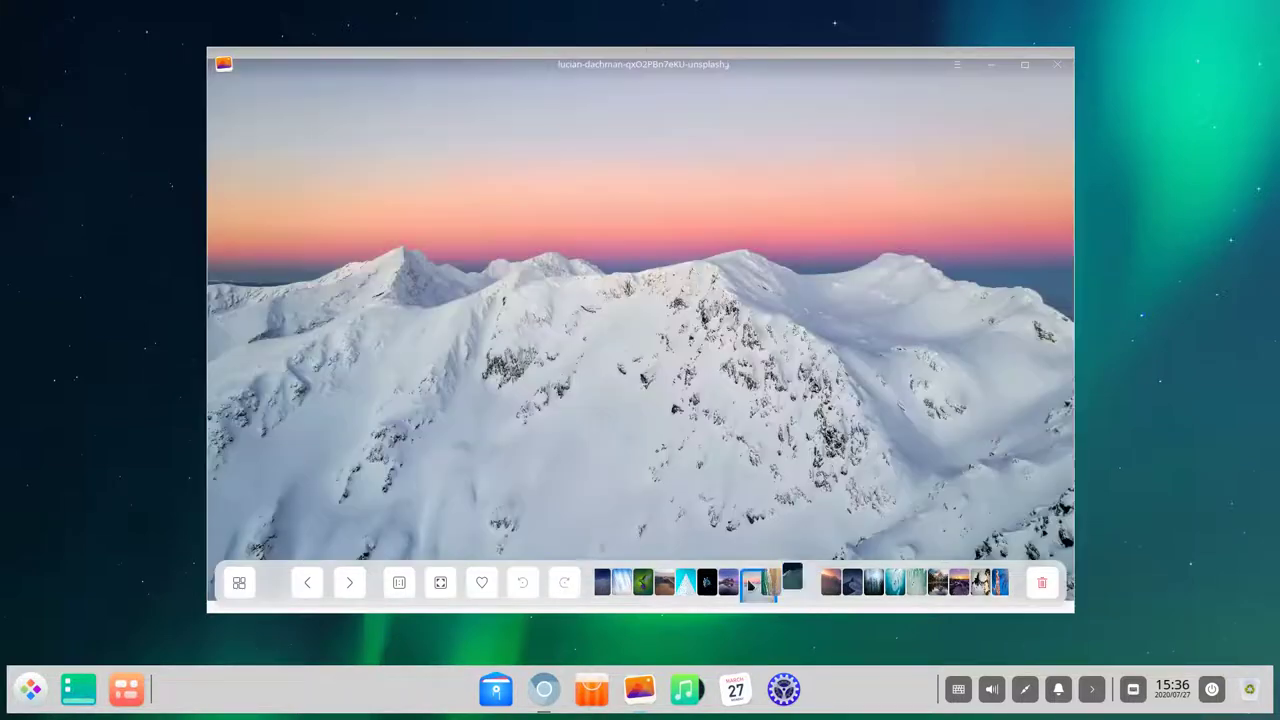
click(481, 582)
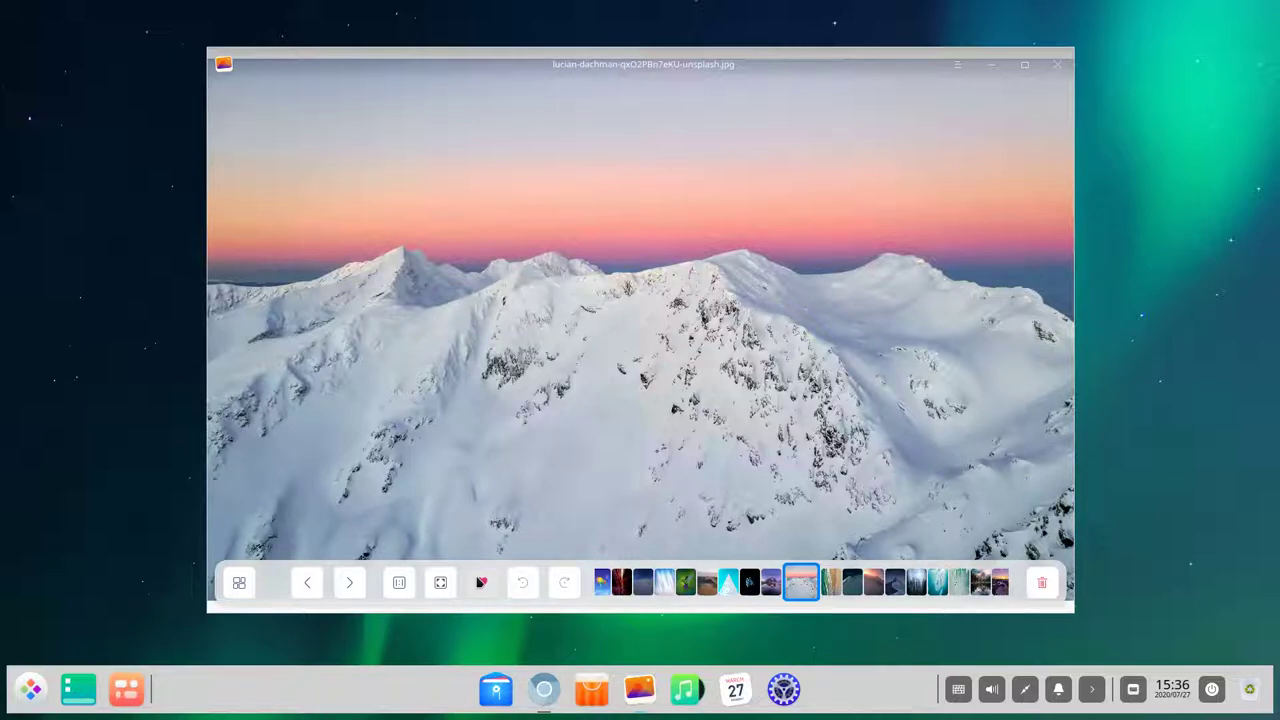
click(392, 577)
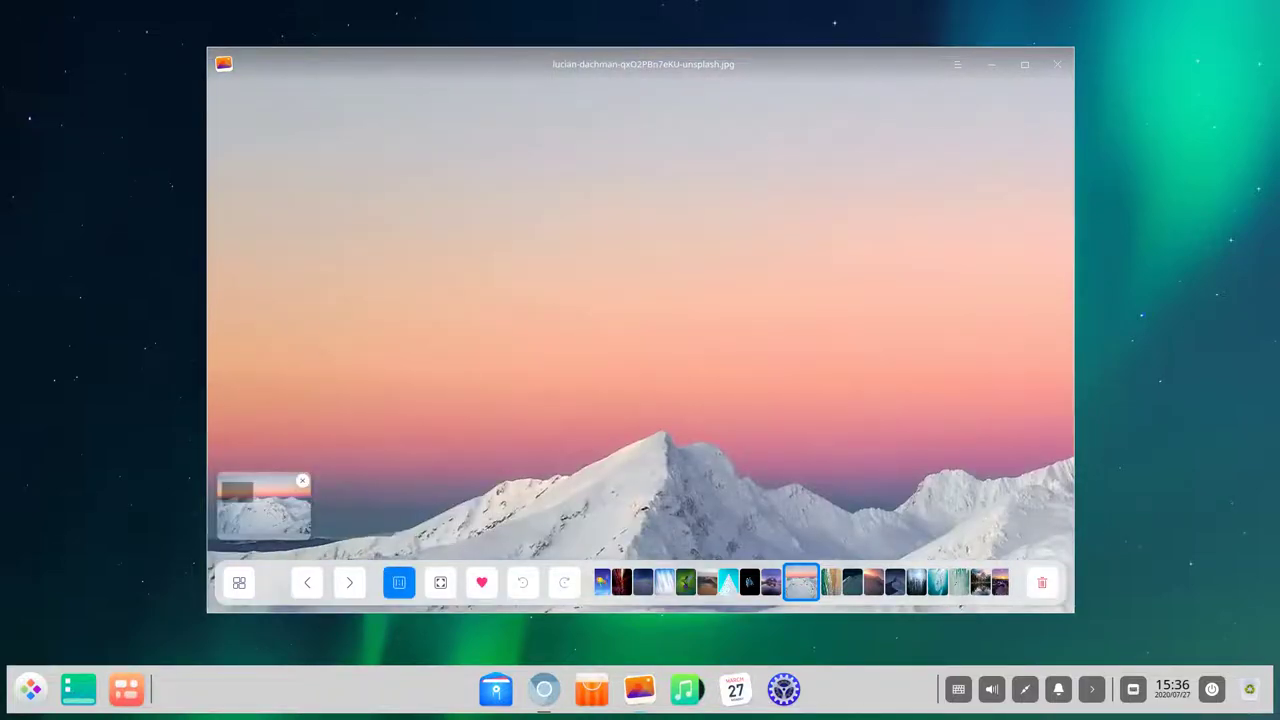
Zoom and pan the photo, fit it back to the window, and return to the photo grid.
scroll(323, 208, up, 5)
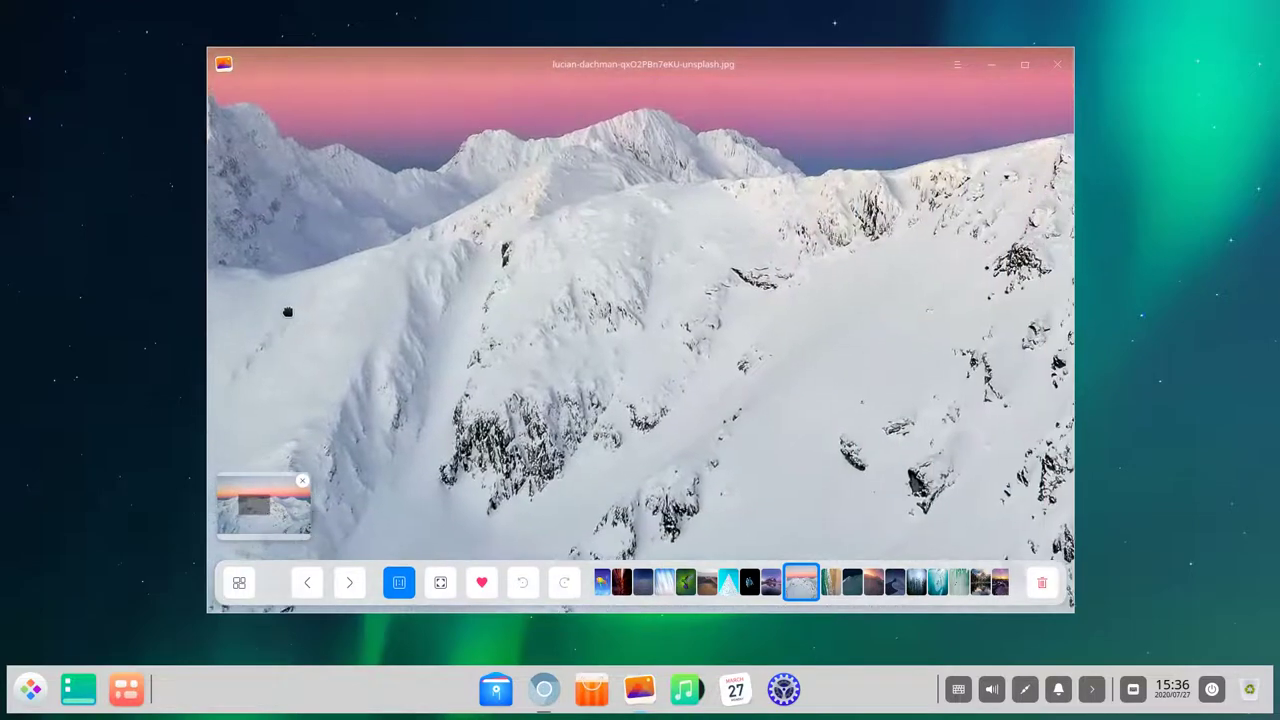
drag(287, 312, 232, 245)
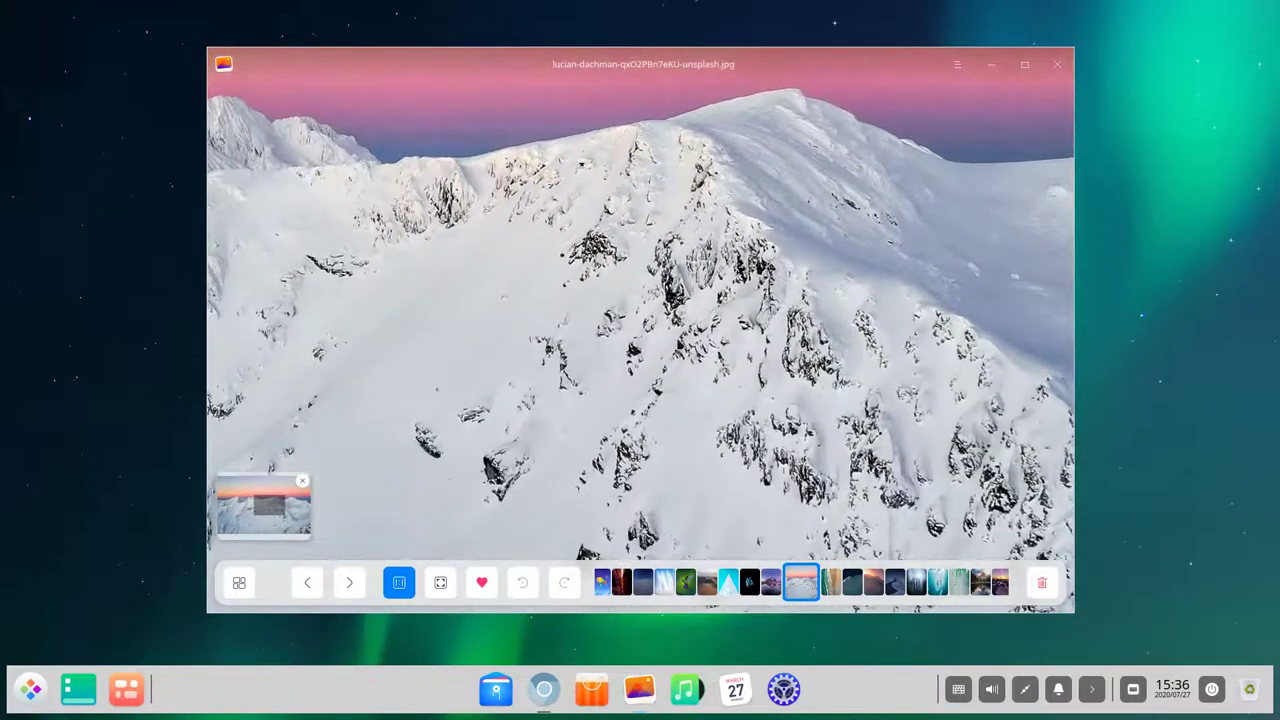
click(398, 588)
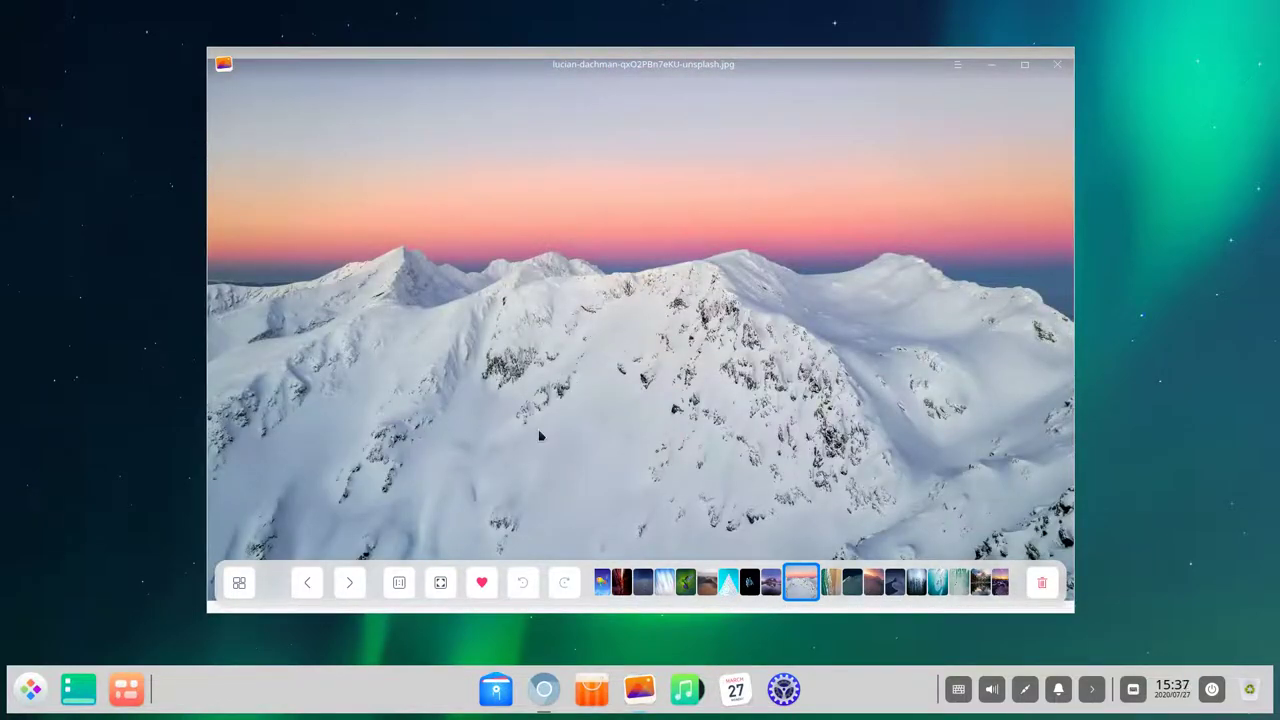
click(231, 591)
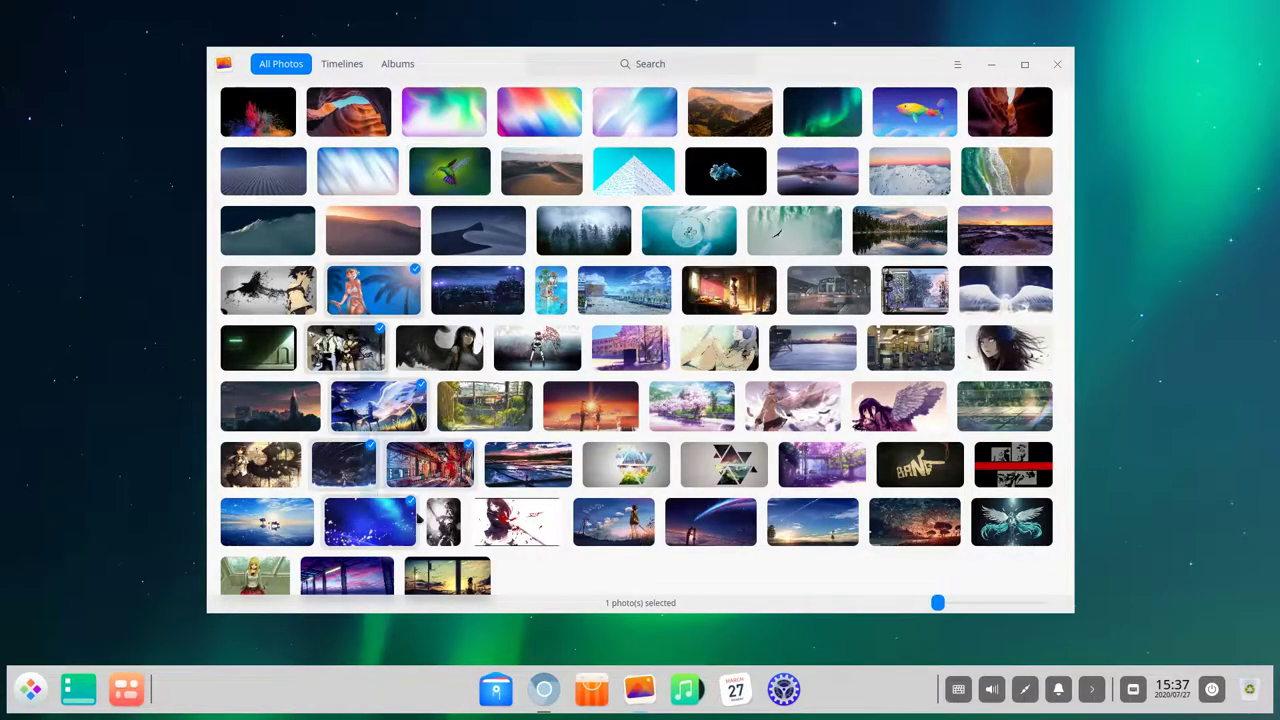
Select a block of photos, clear the selection, and start a photo search.
drag(372, 522, 840, 557)
click(730, 567)
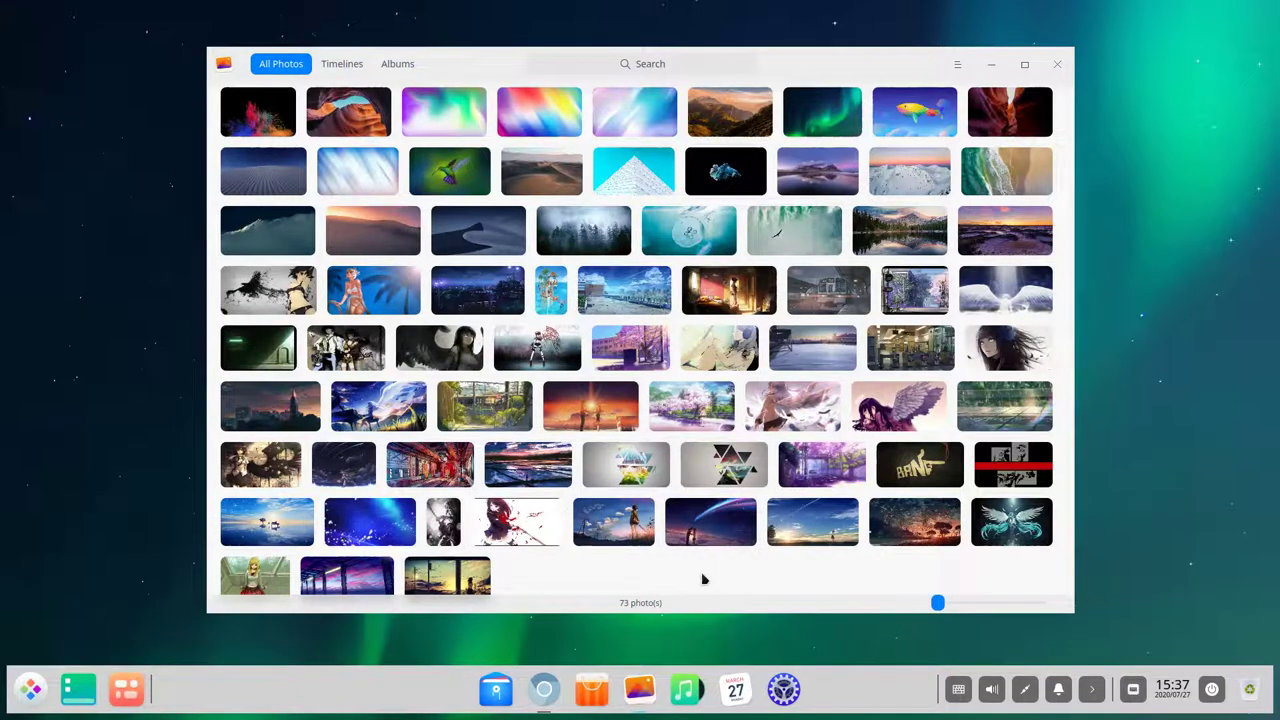
click(650, 63)
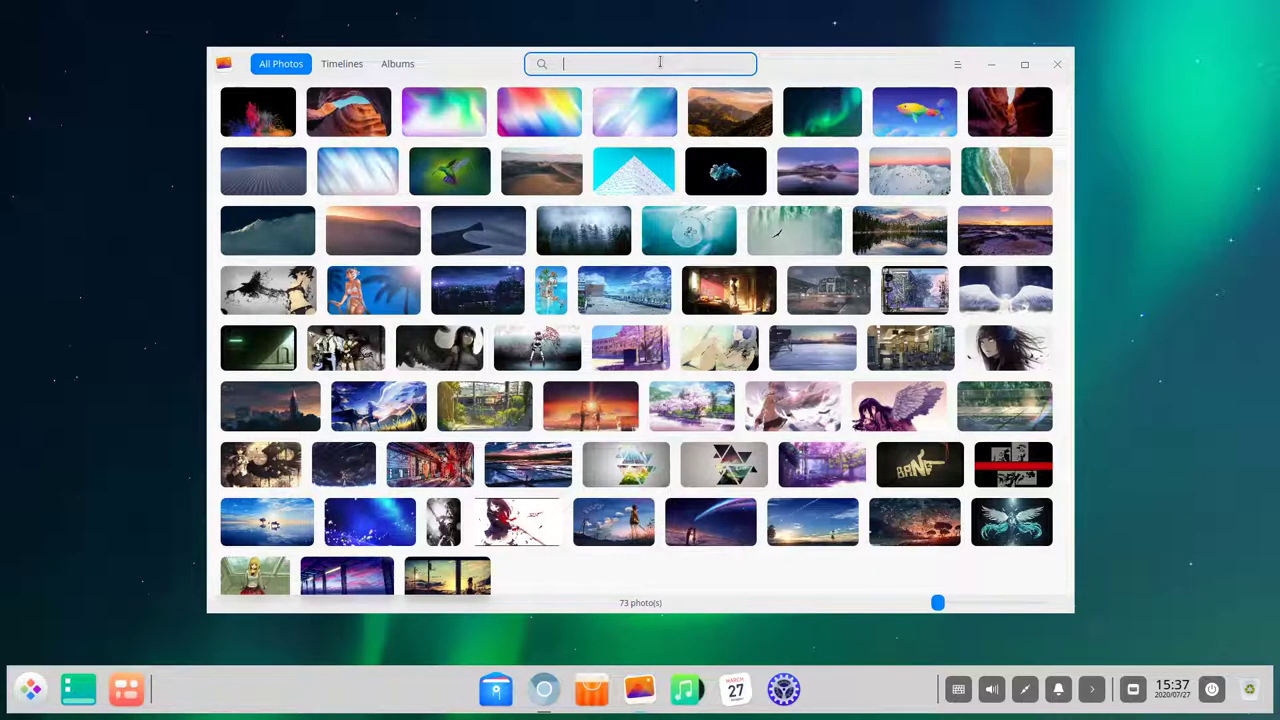
Browse the Timelines view of photos by date, then show the Import album.
click(341, 63)
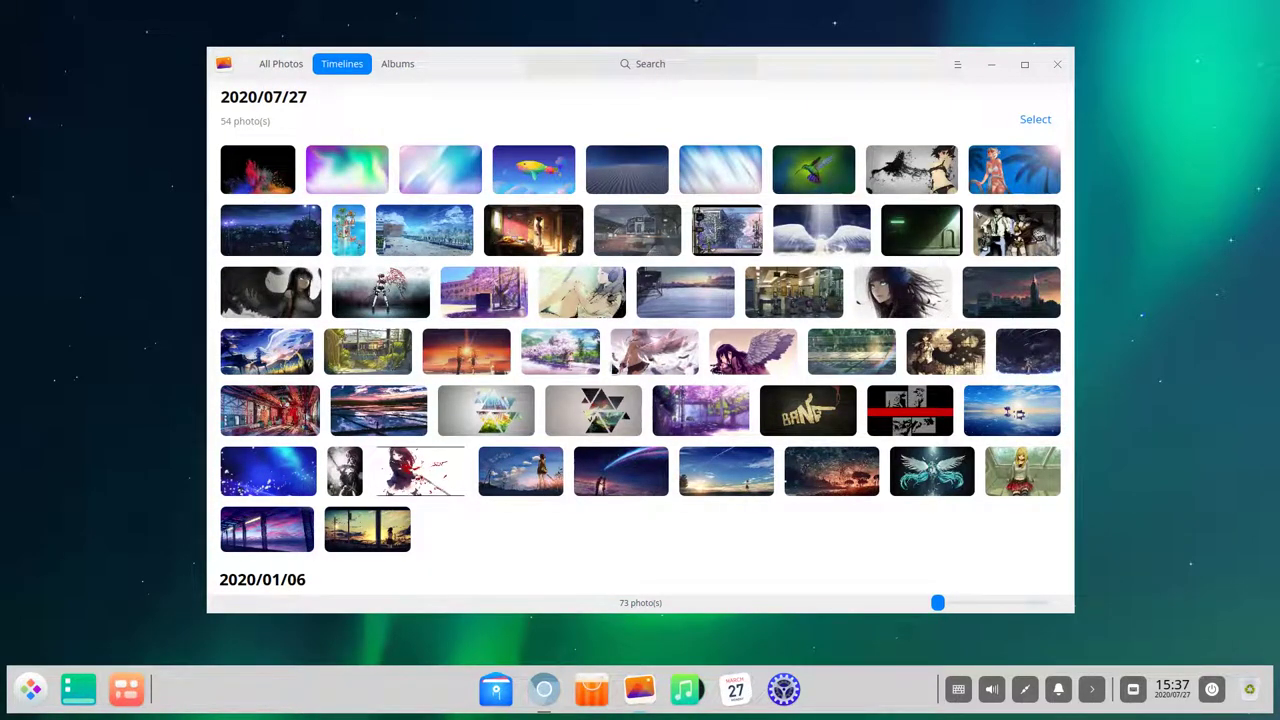
scroll(676, 393, down, 2)
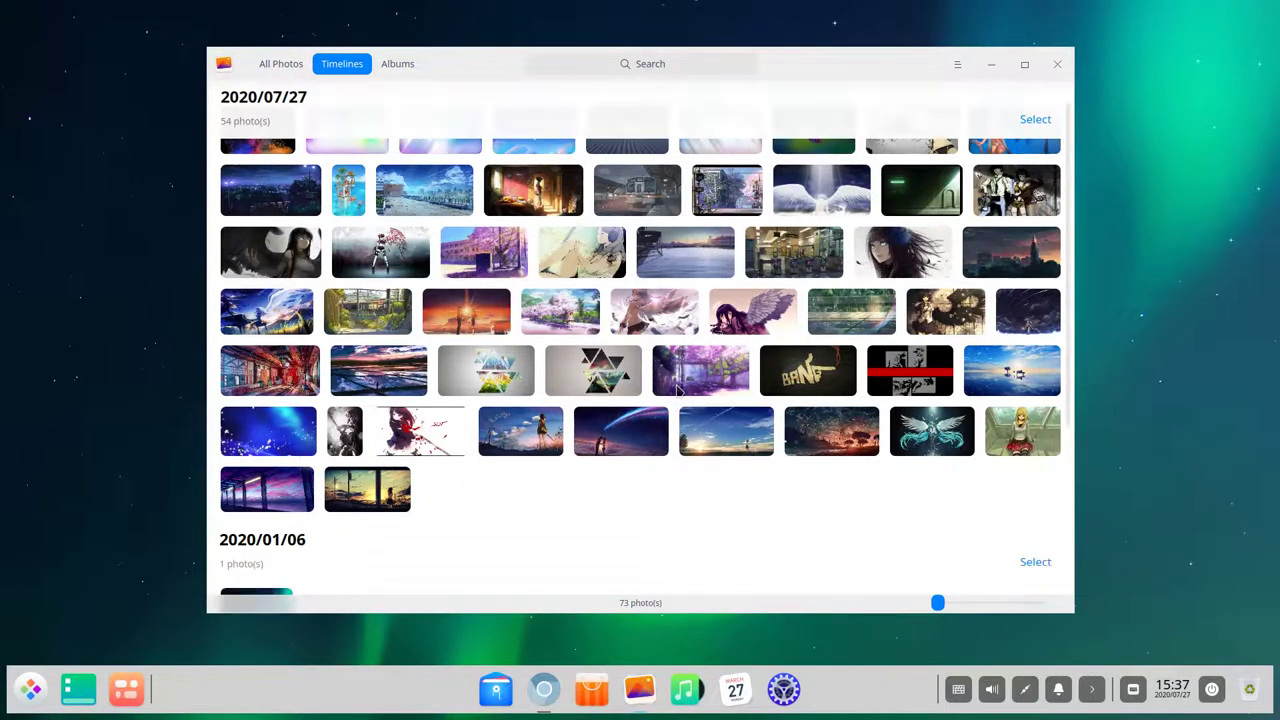
scroll(676, 393, up, 2)
click(396, 66)
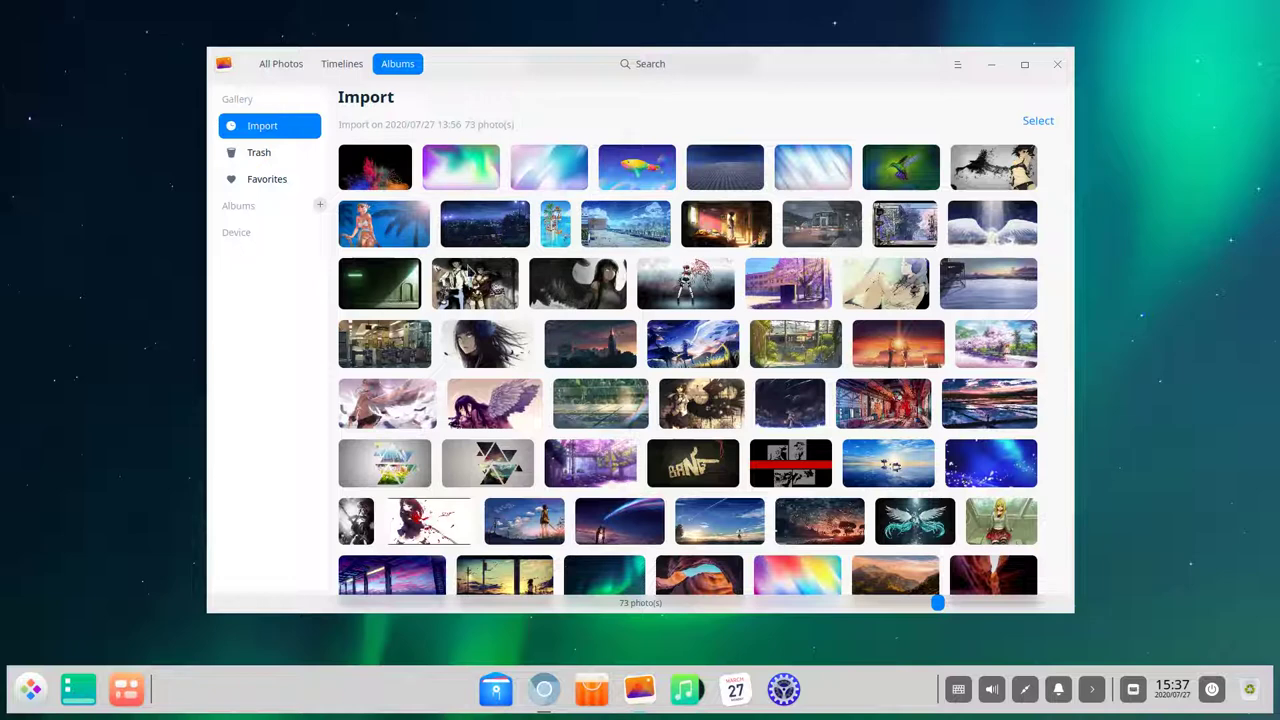
double_click(566, 292)
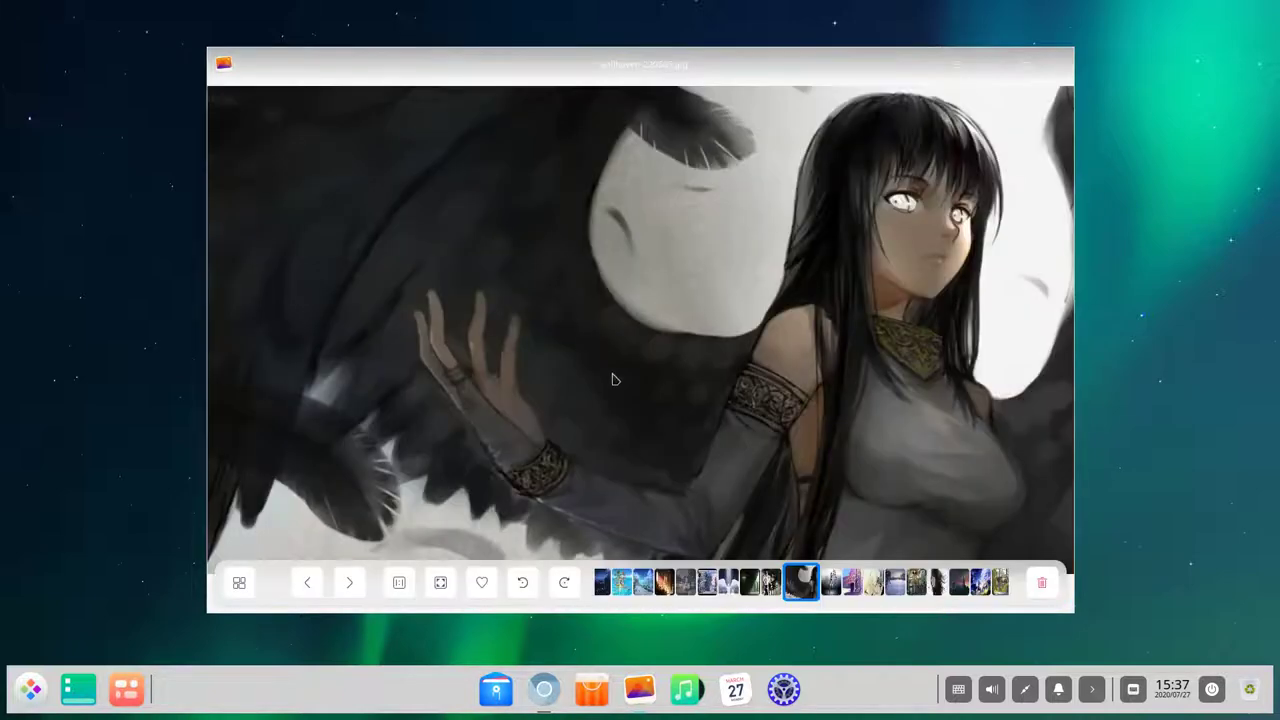
right_click(410, 242)
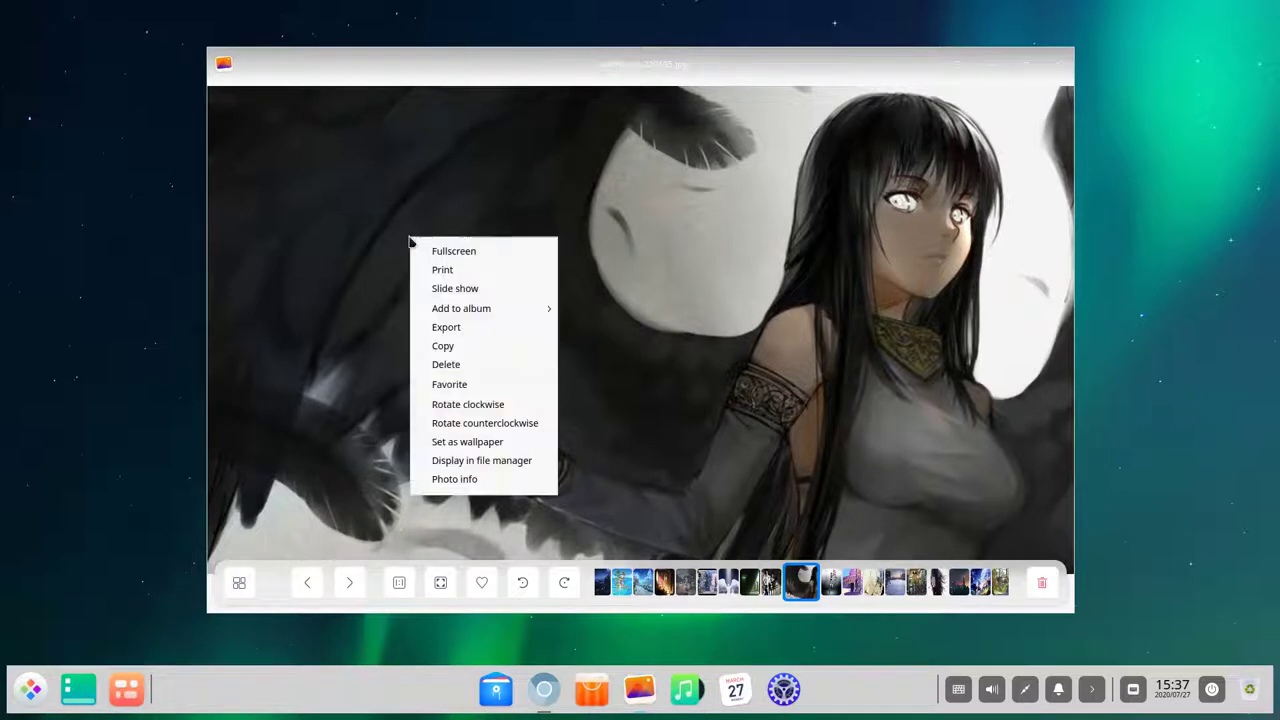
mouse_move(537, 307)
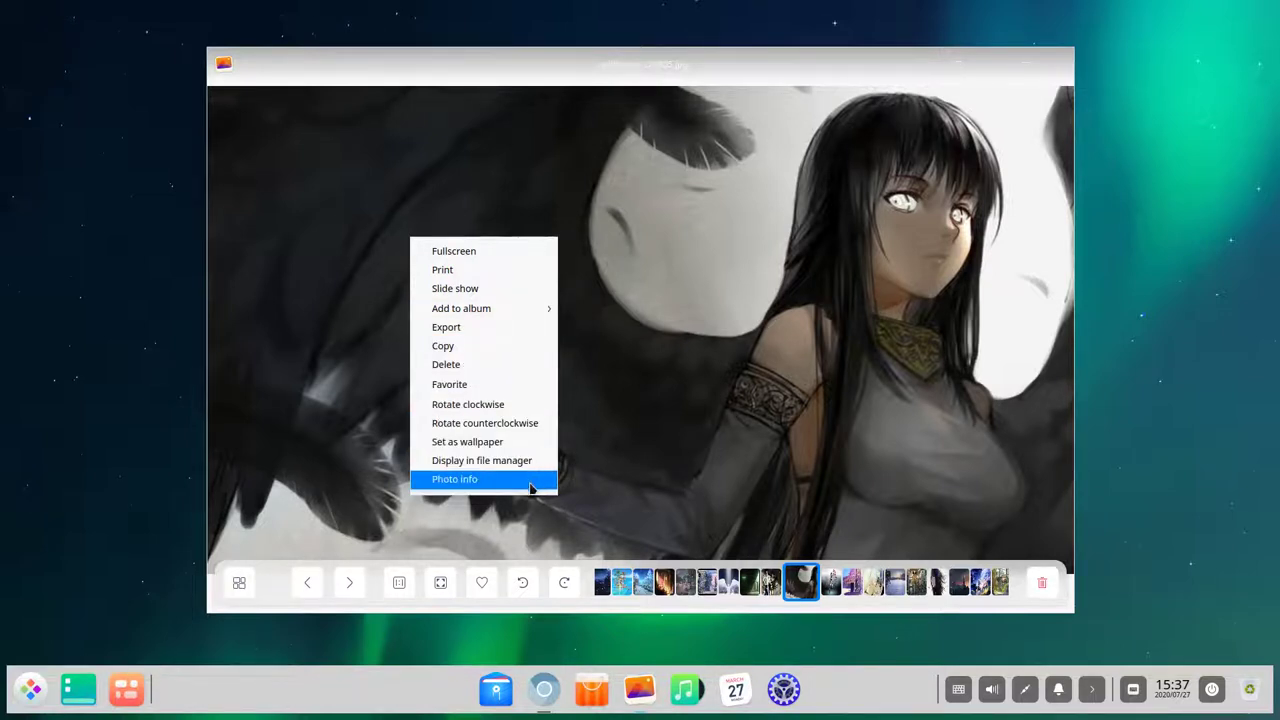
click(533, 481)
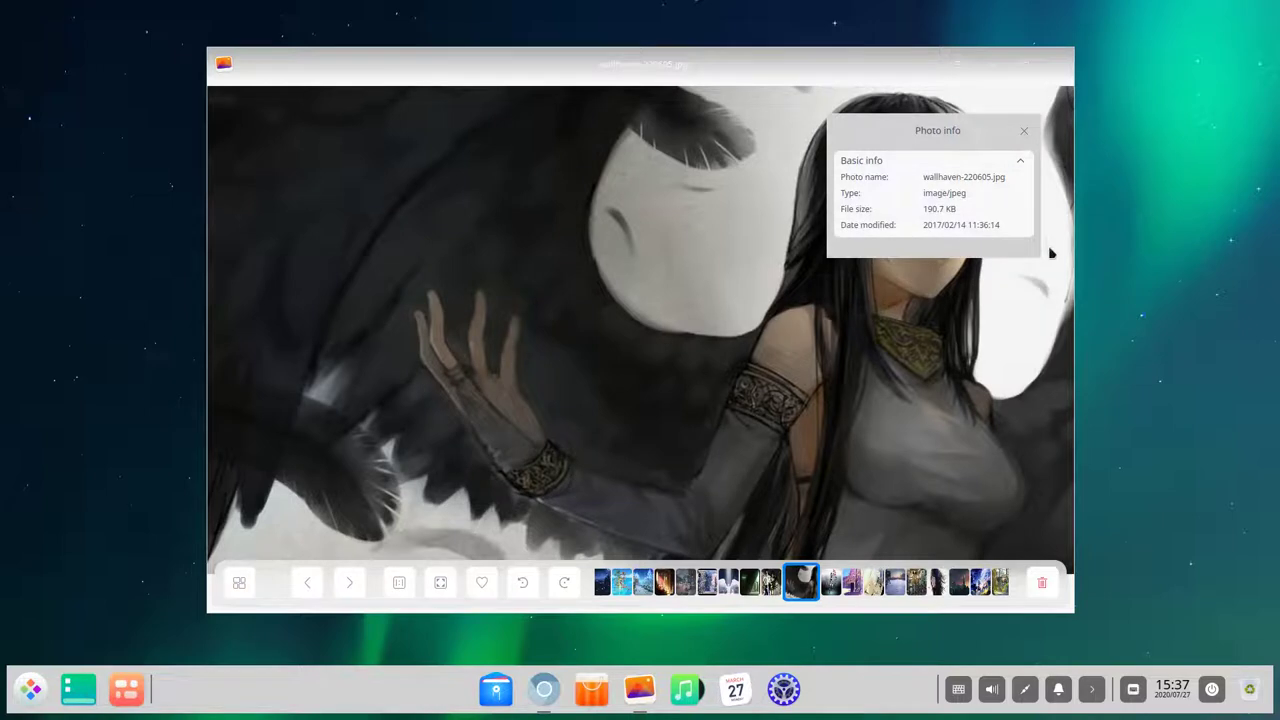
click(1024, 131)
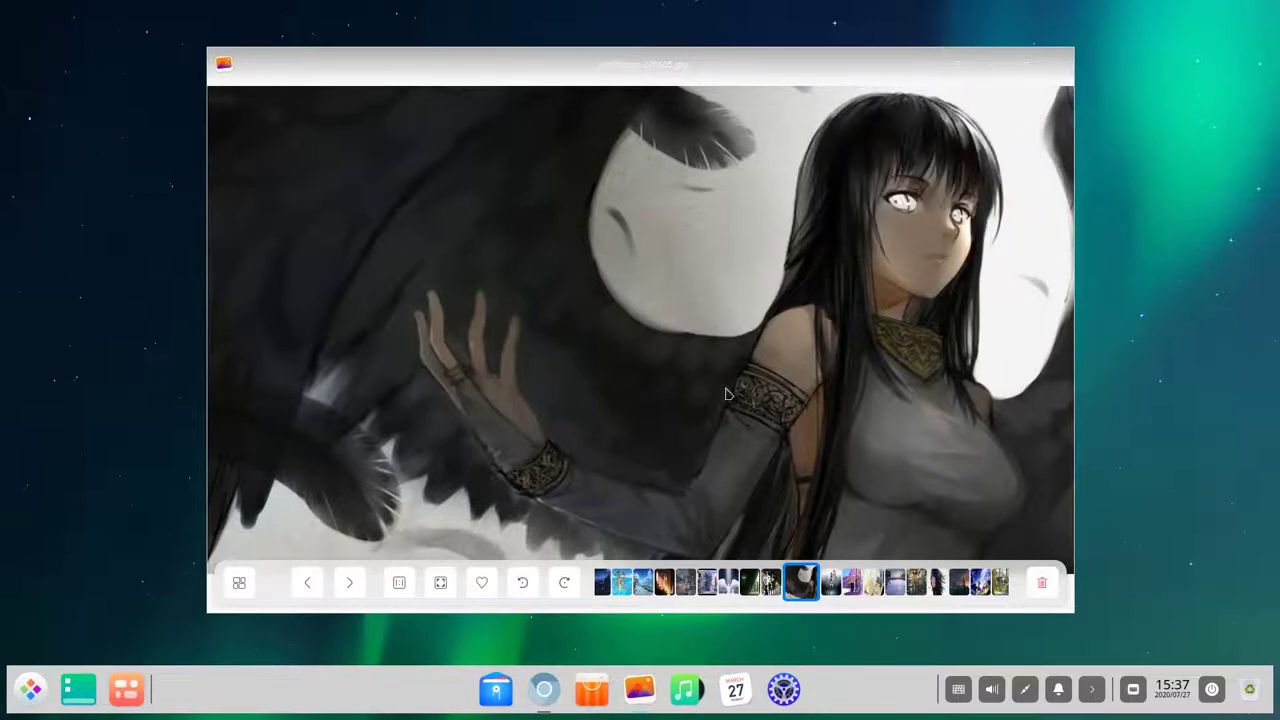
click(1058, 71)
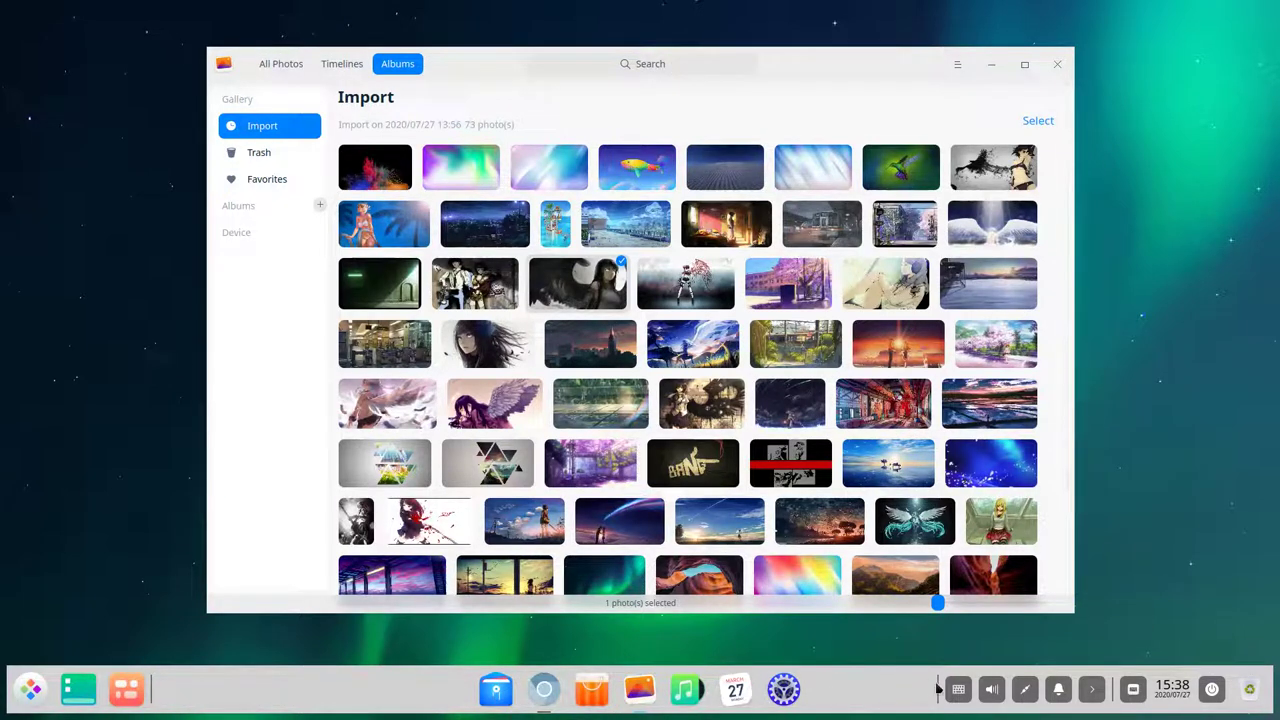
Check the system volume from the tray, then close the settings window.
click(993, 692)
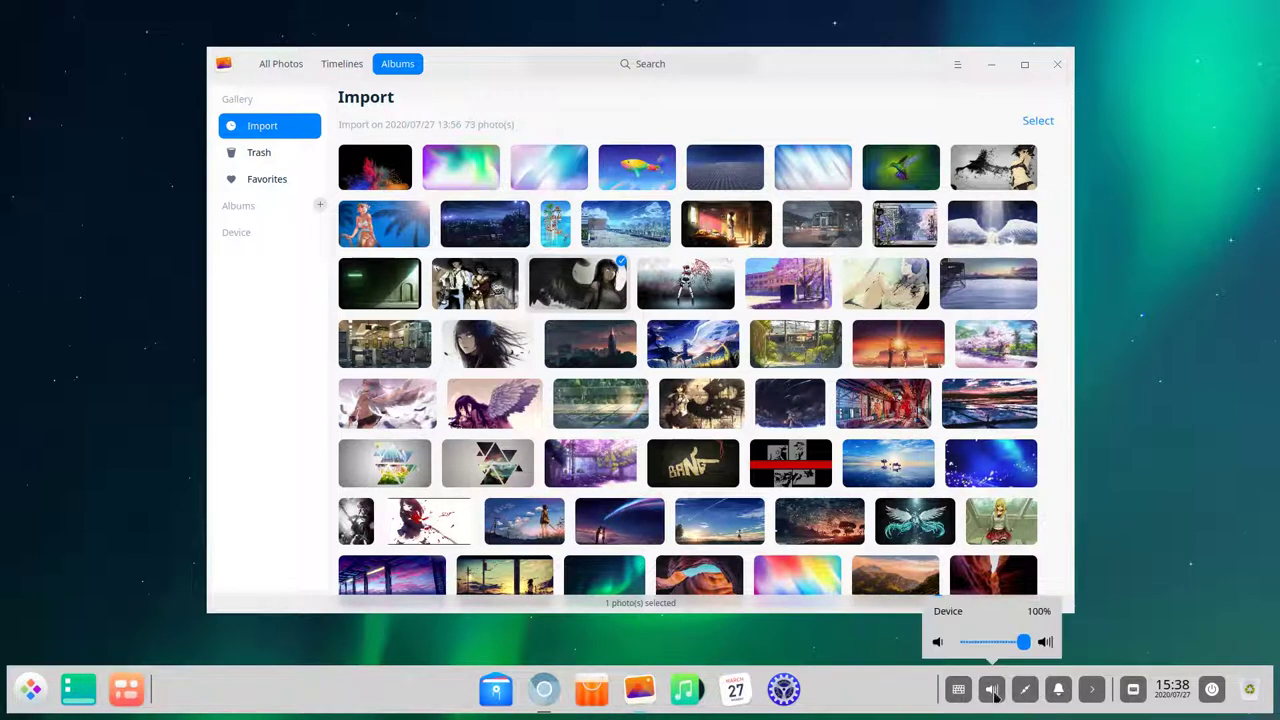
click(1025, 692)
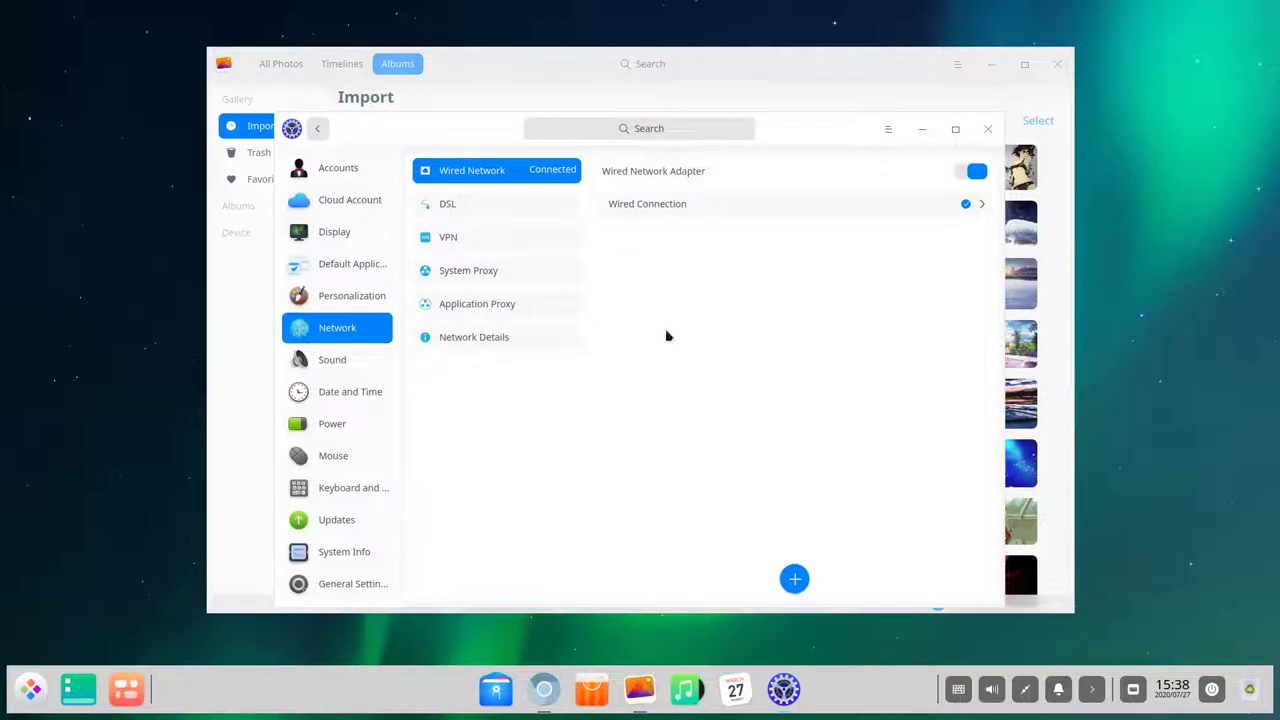
click(988, 128)
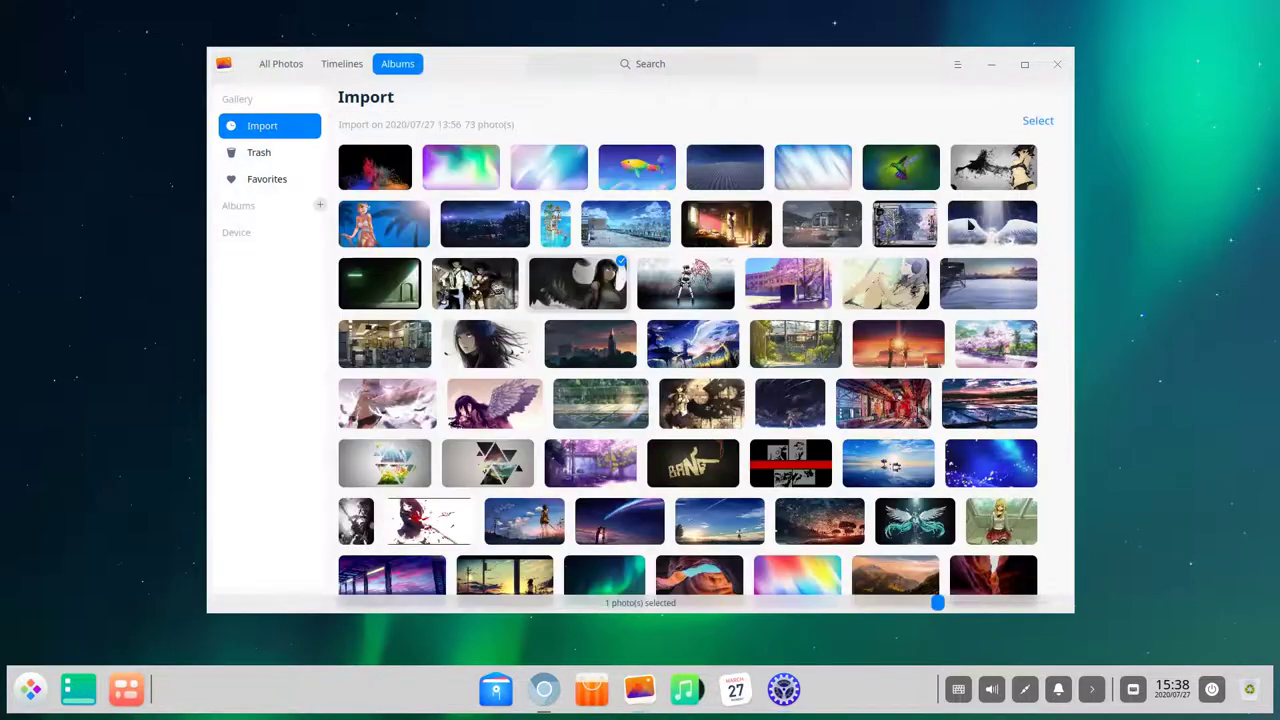
View the wired Network settings from the tray menu, close them, and open the notification center.
right_click(1025, 690)
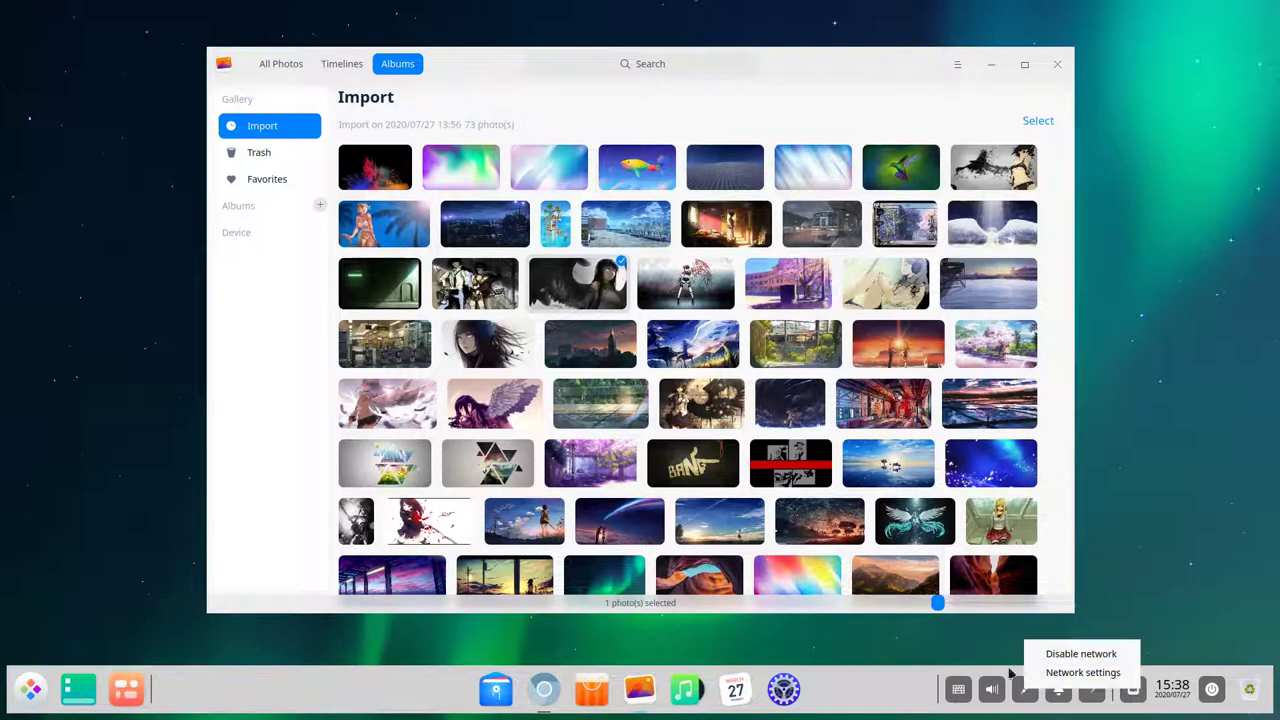
click(1030, 690)
click(1030, 690)
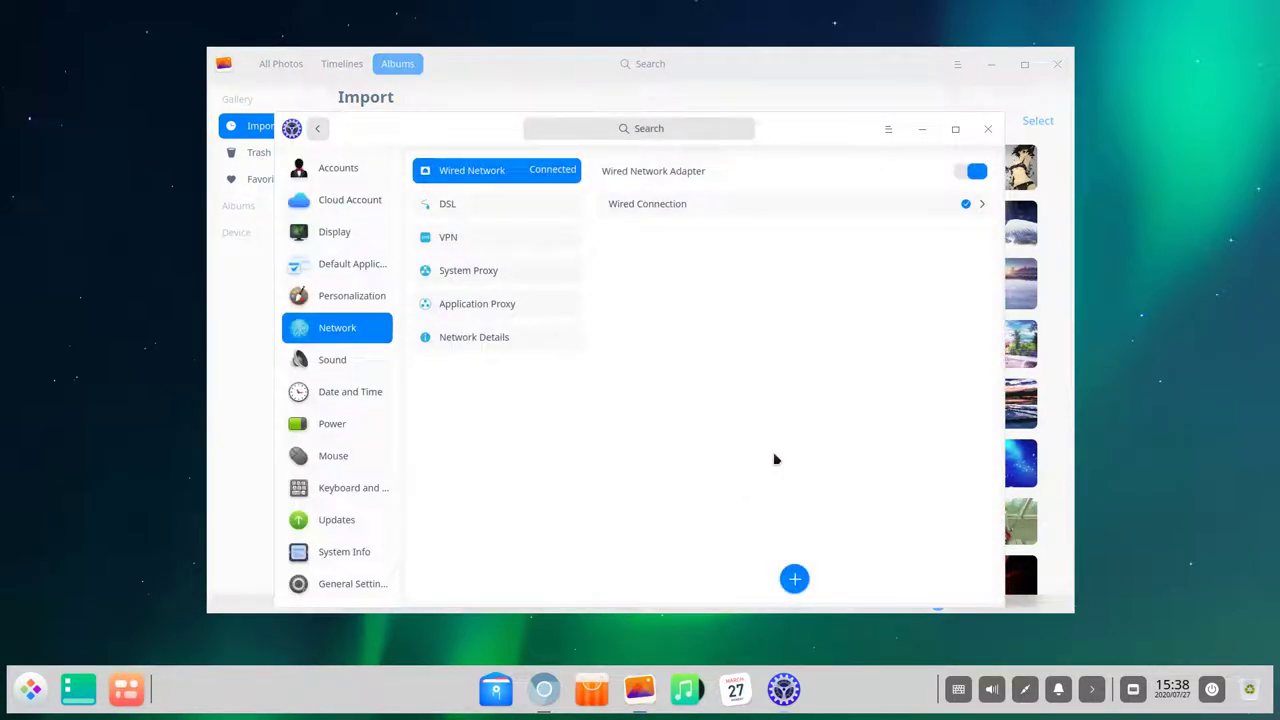
click(988, 130)
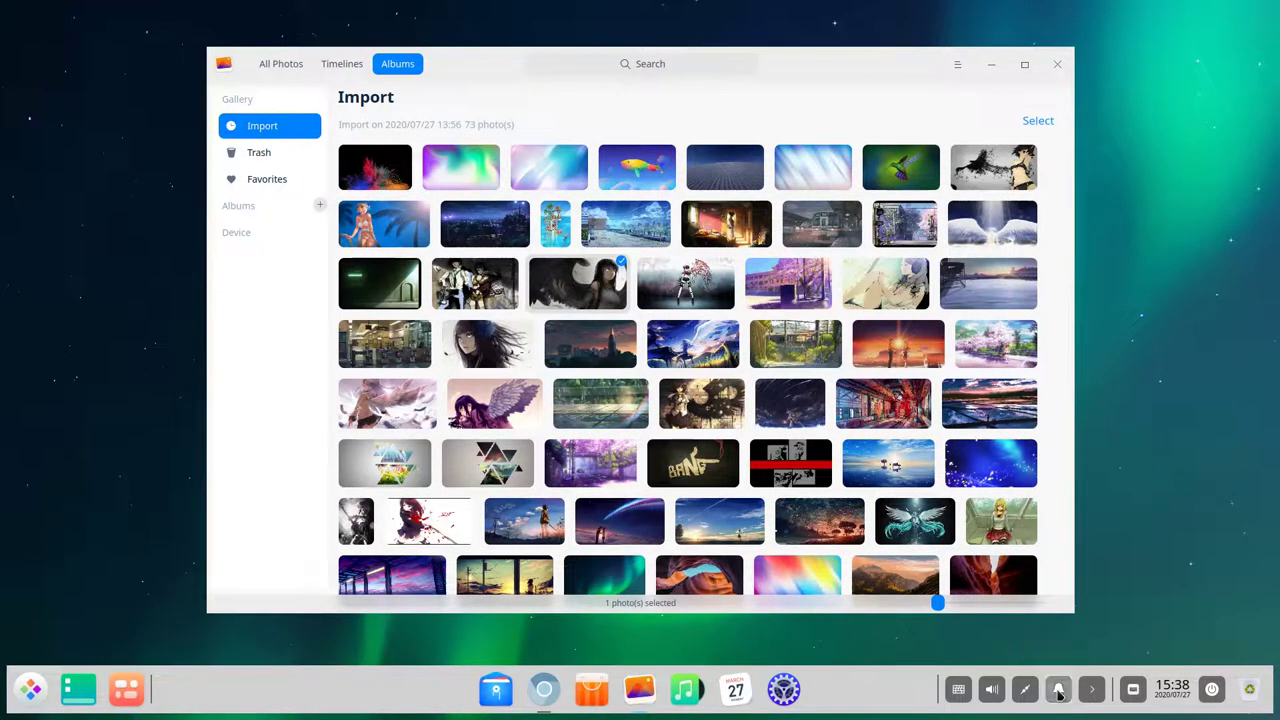
click(1059, 690)
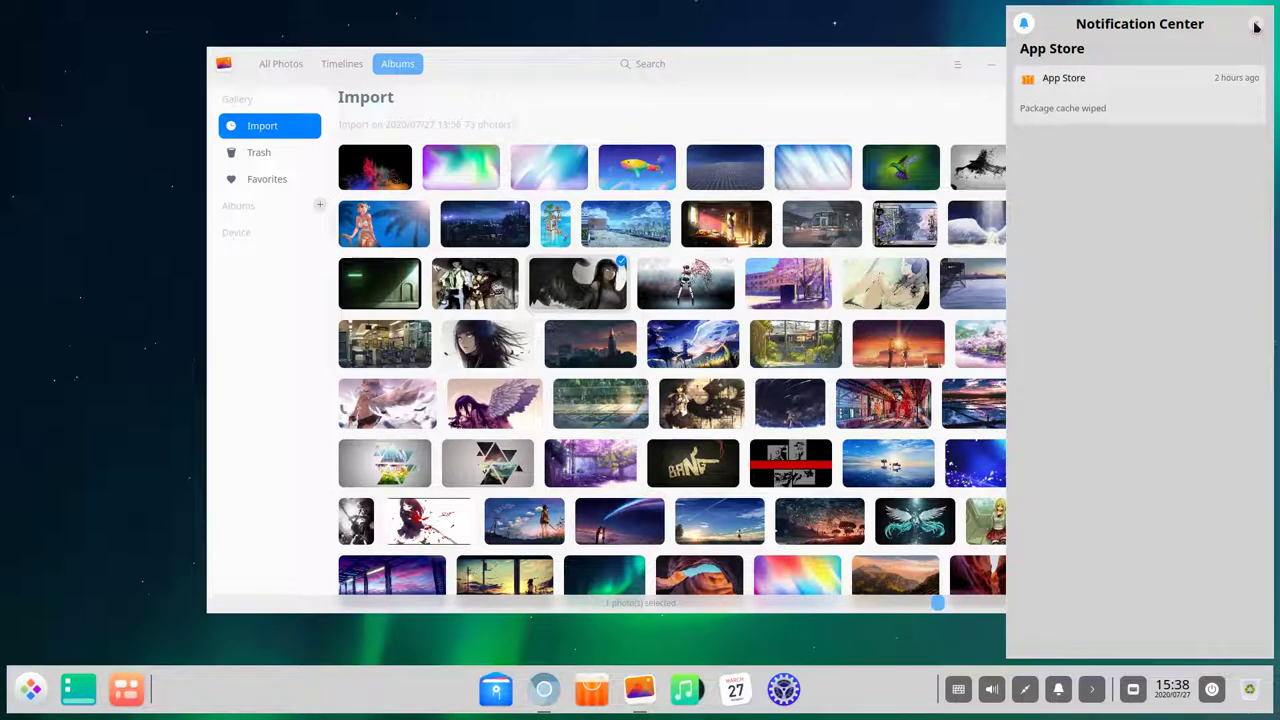
Dismiss the notification center and bring up the Onboard on-screen keyboard from the taskbar.
click(1256, 27)
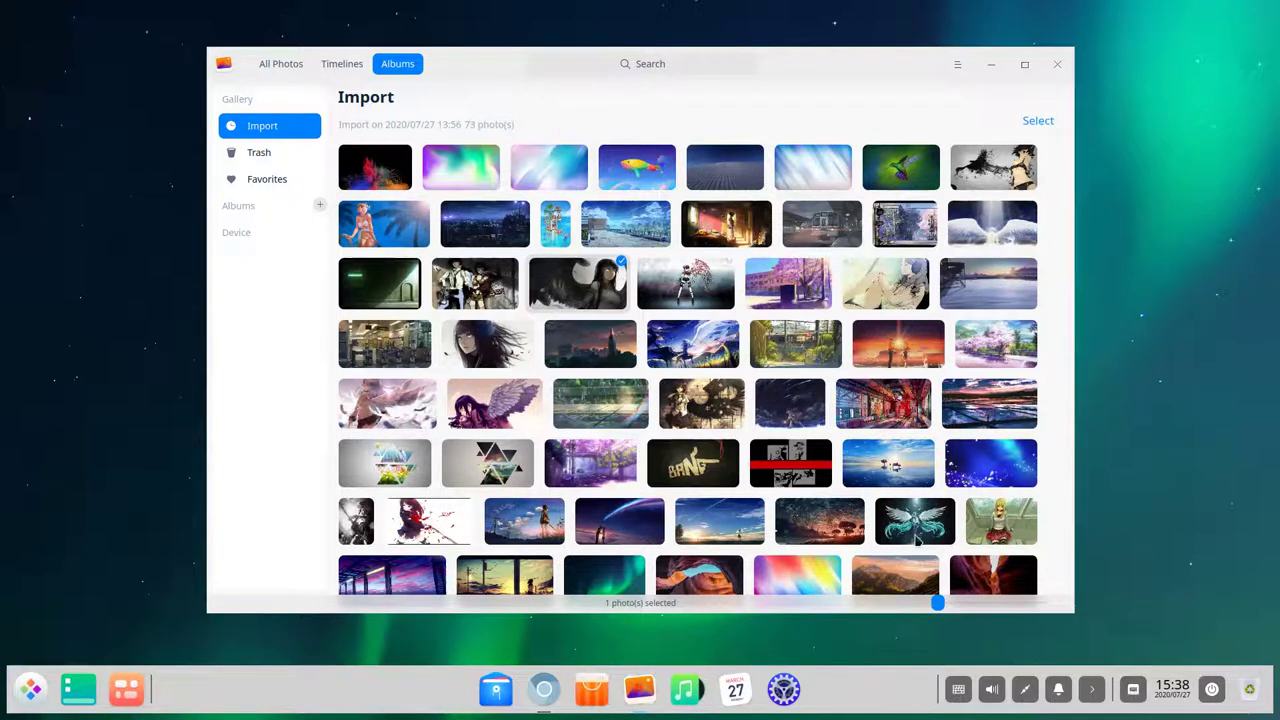
click(1133, 689)
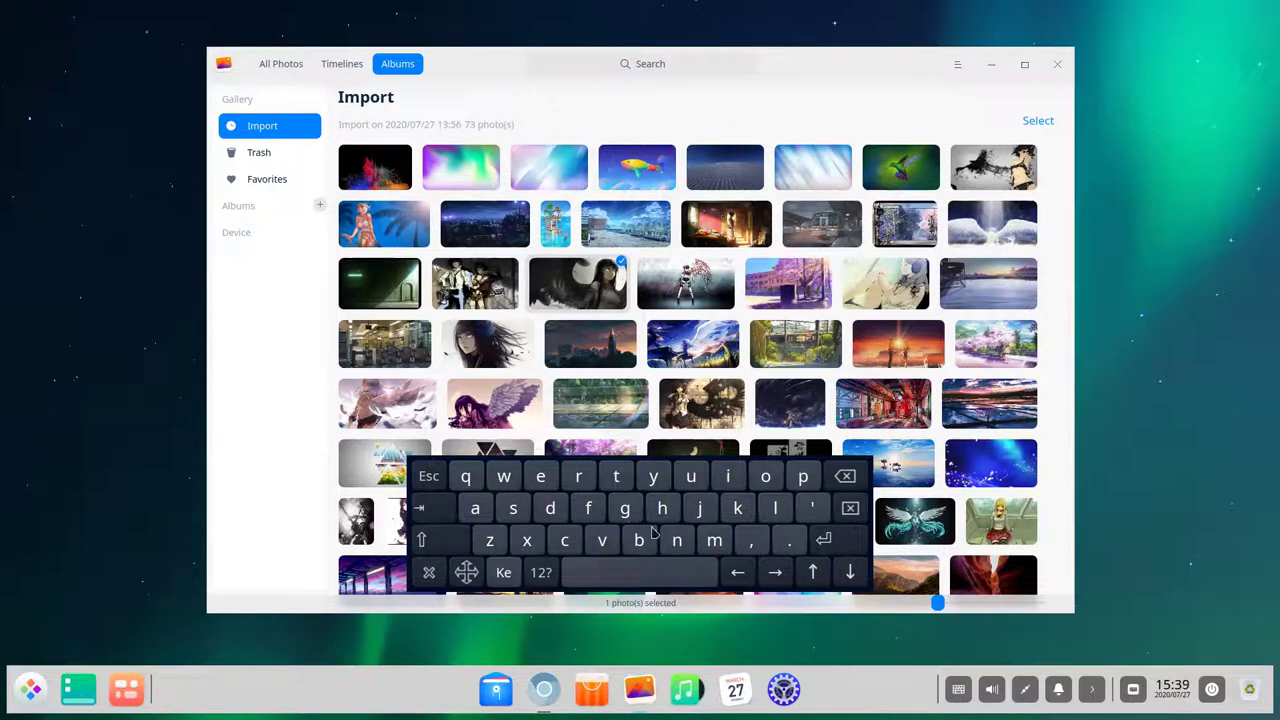
Search Deepin Album for 'anime' using the on-screen keyboard, hide the keyboard, and close the album.
click(637, 63)
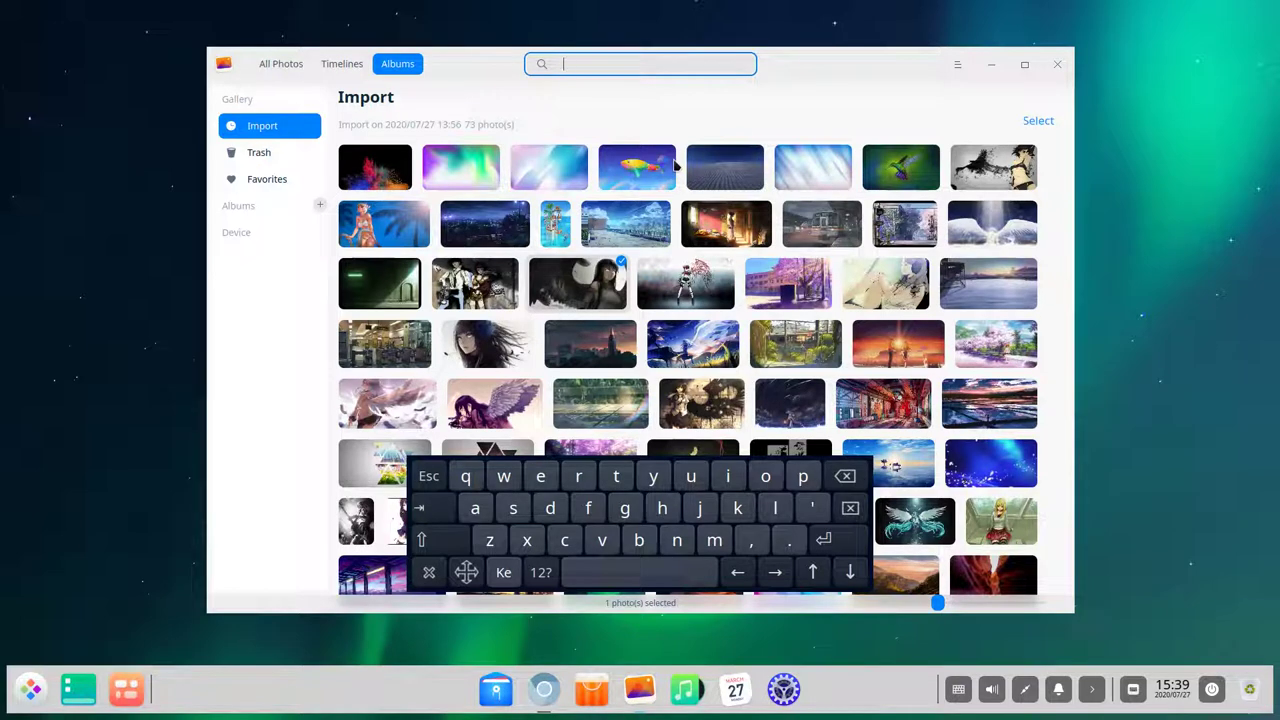
click(475, 508)
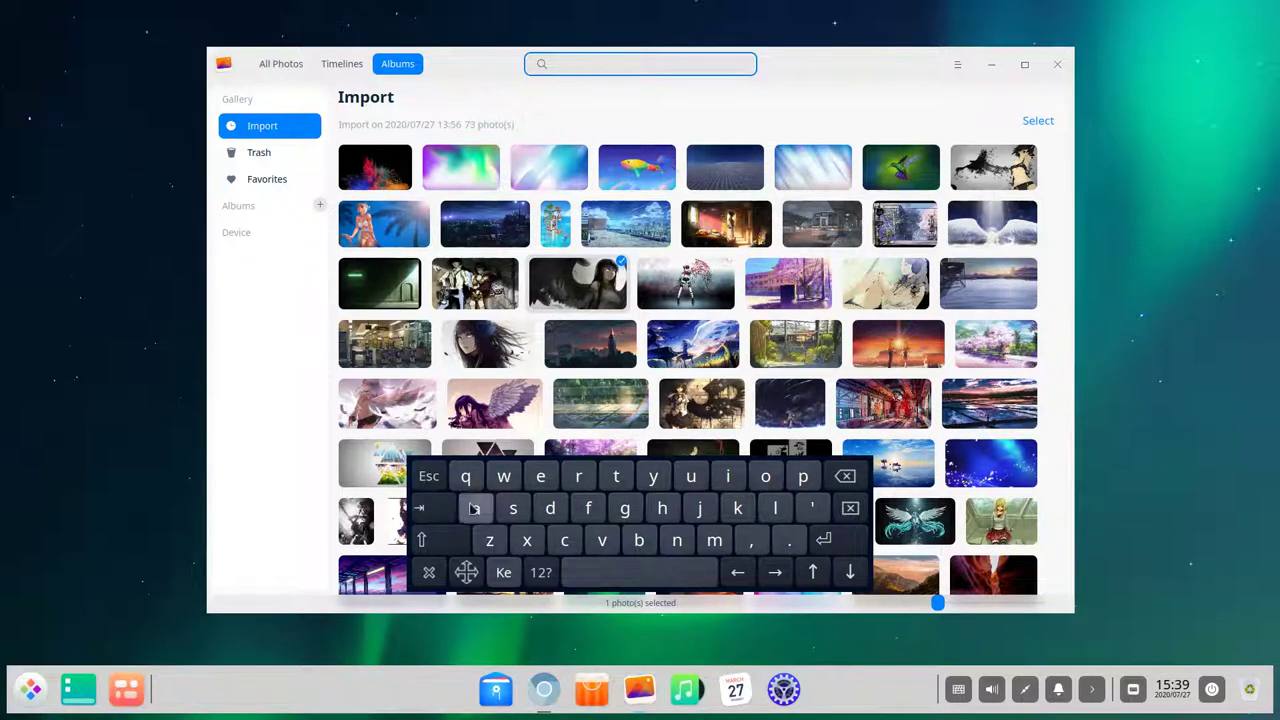
click(677, 540)
click(727, 476)
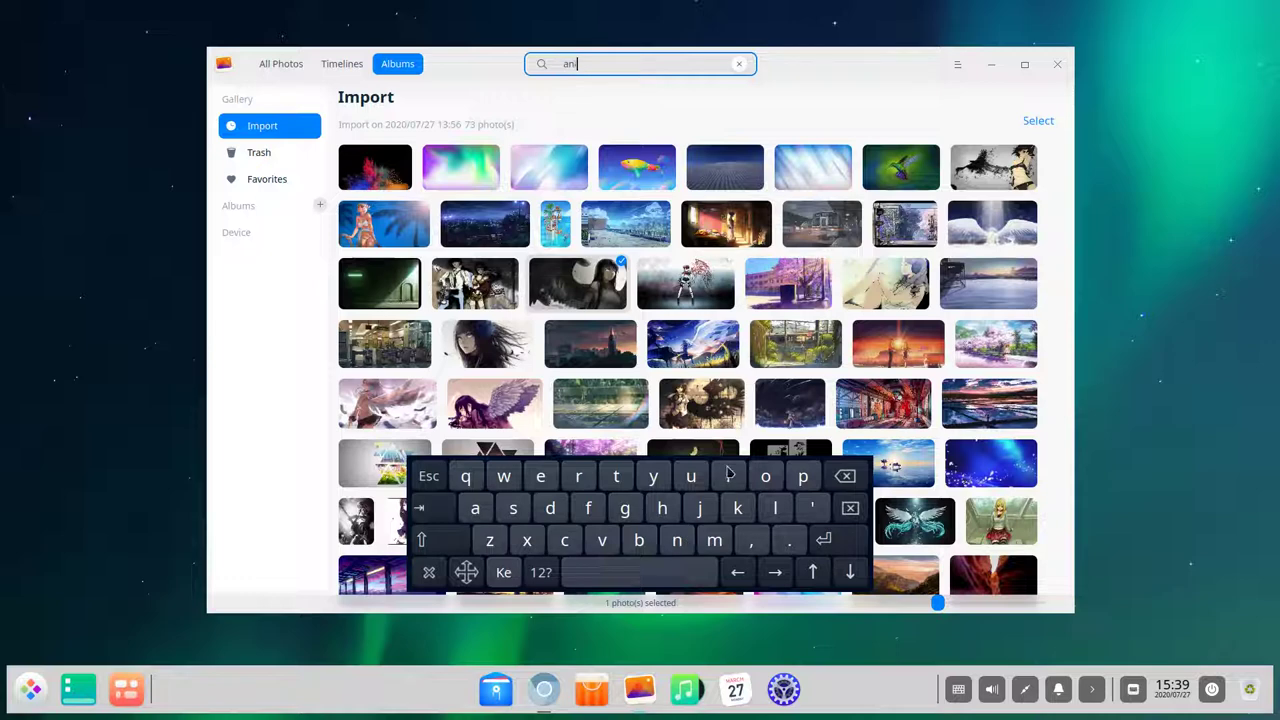
click(714, 540)
click(540, 476)
click(1133, 689)
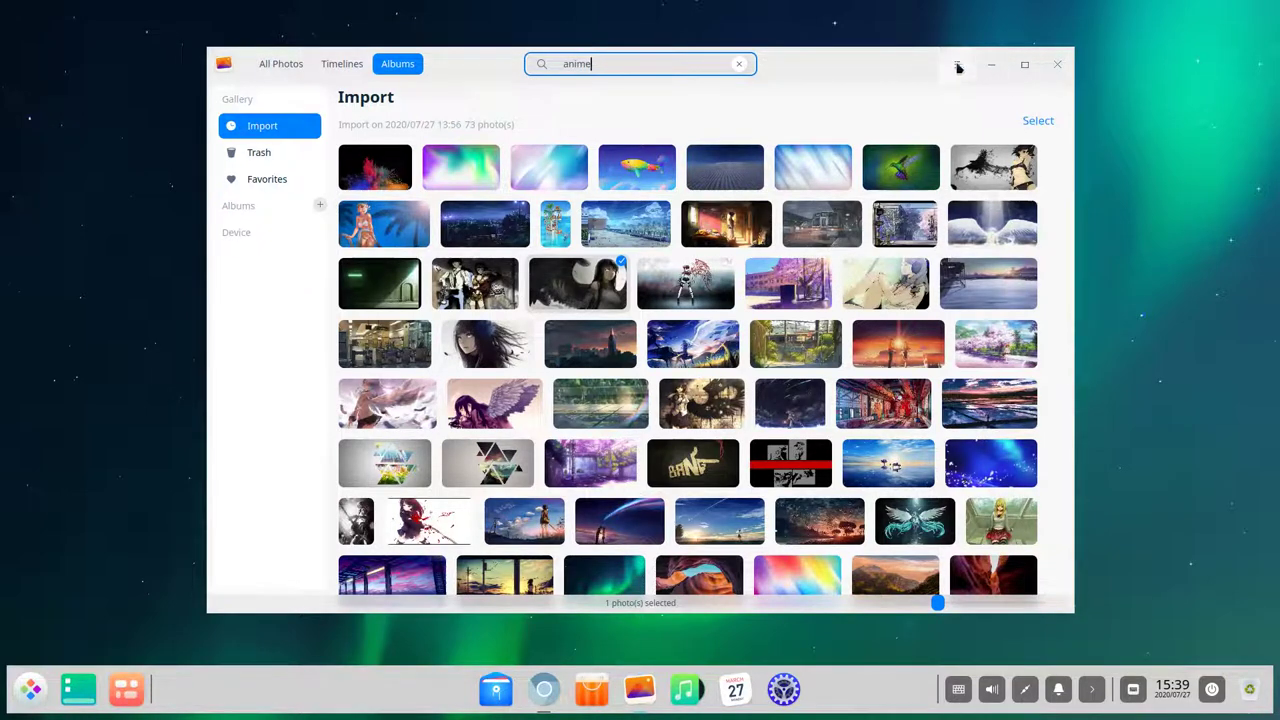
click(1057, 65)
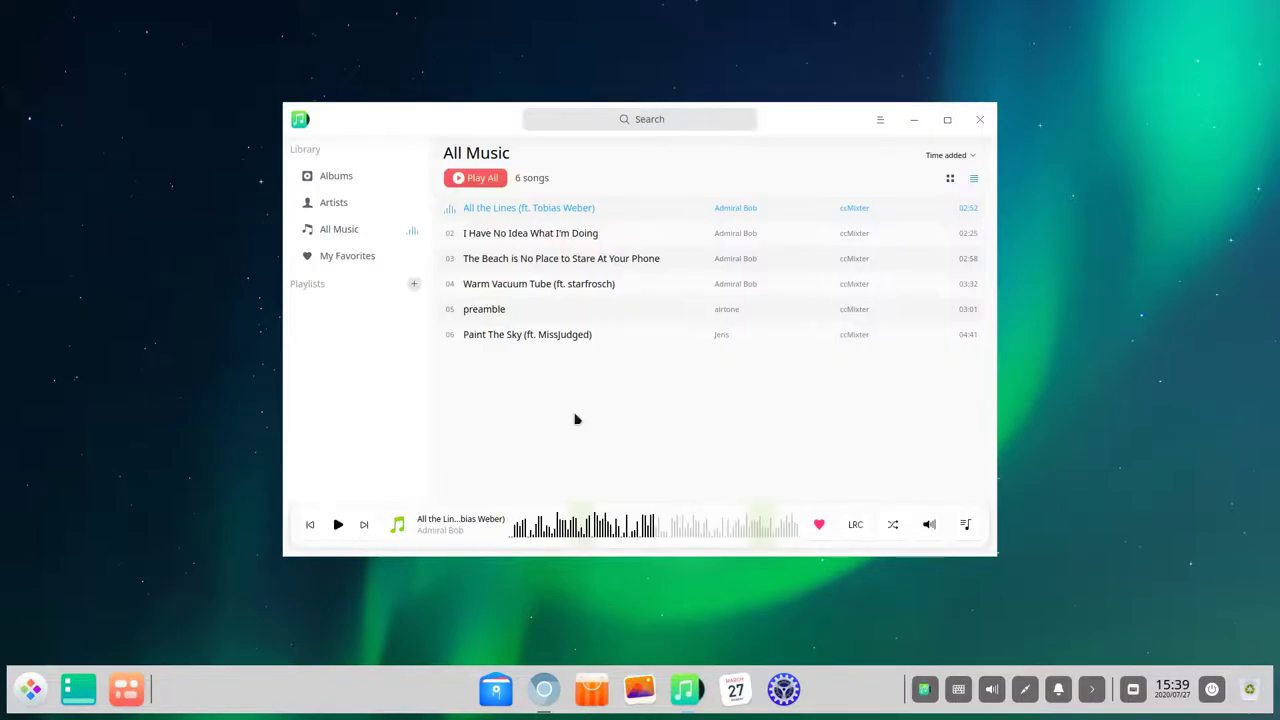
Browse Albums, Artists and My Favorites, then play All the Lines from All Music.
click(369, 186)
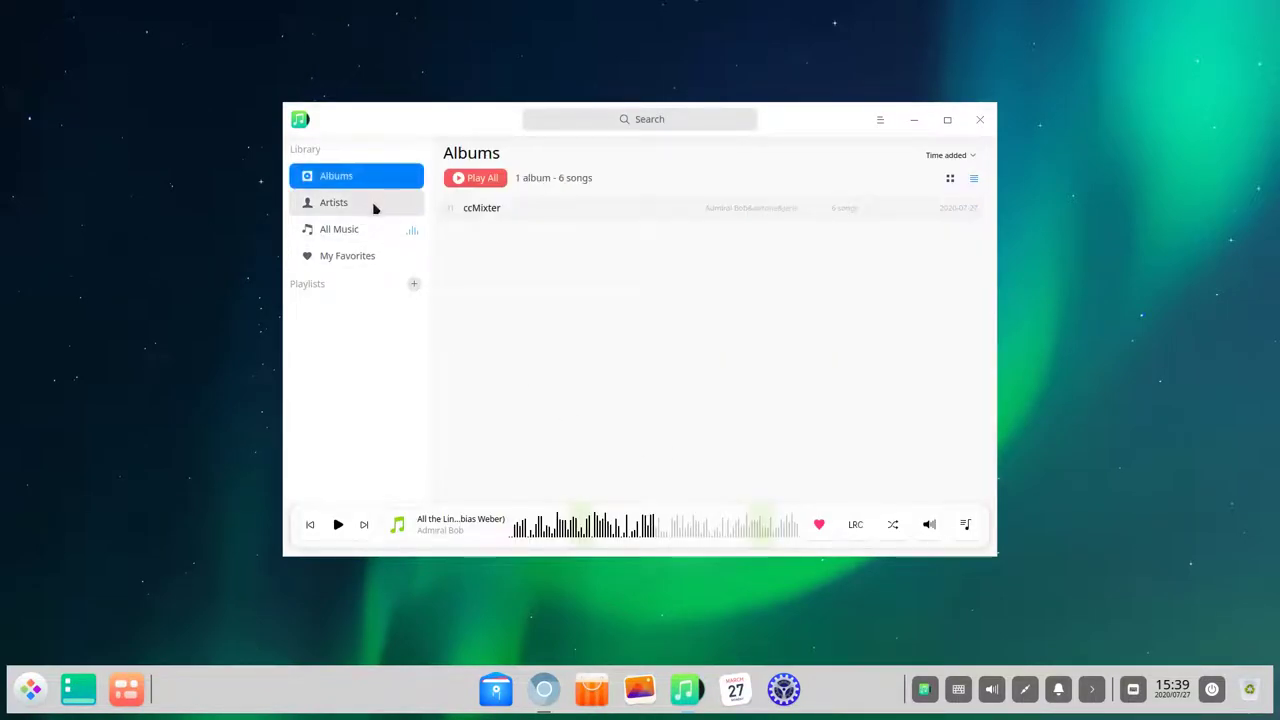
click(375, 204)
click(378, 230)
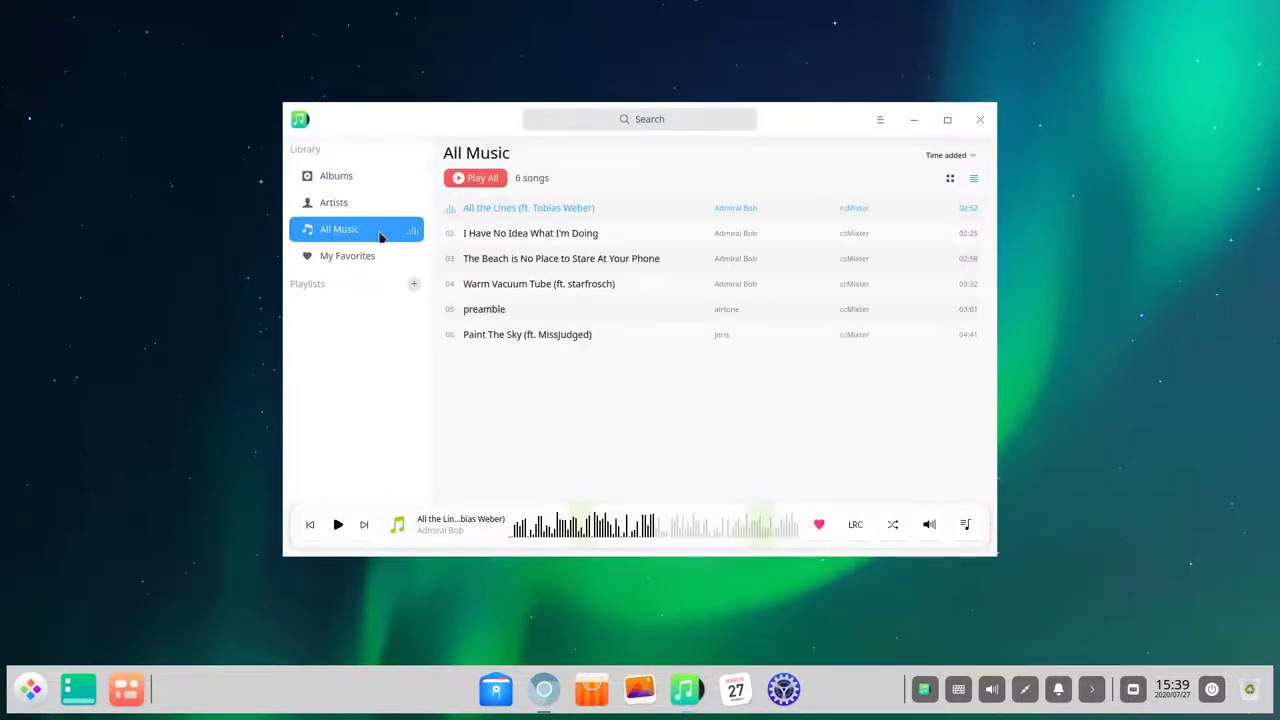
click(373, 260)
click(378, 231)
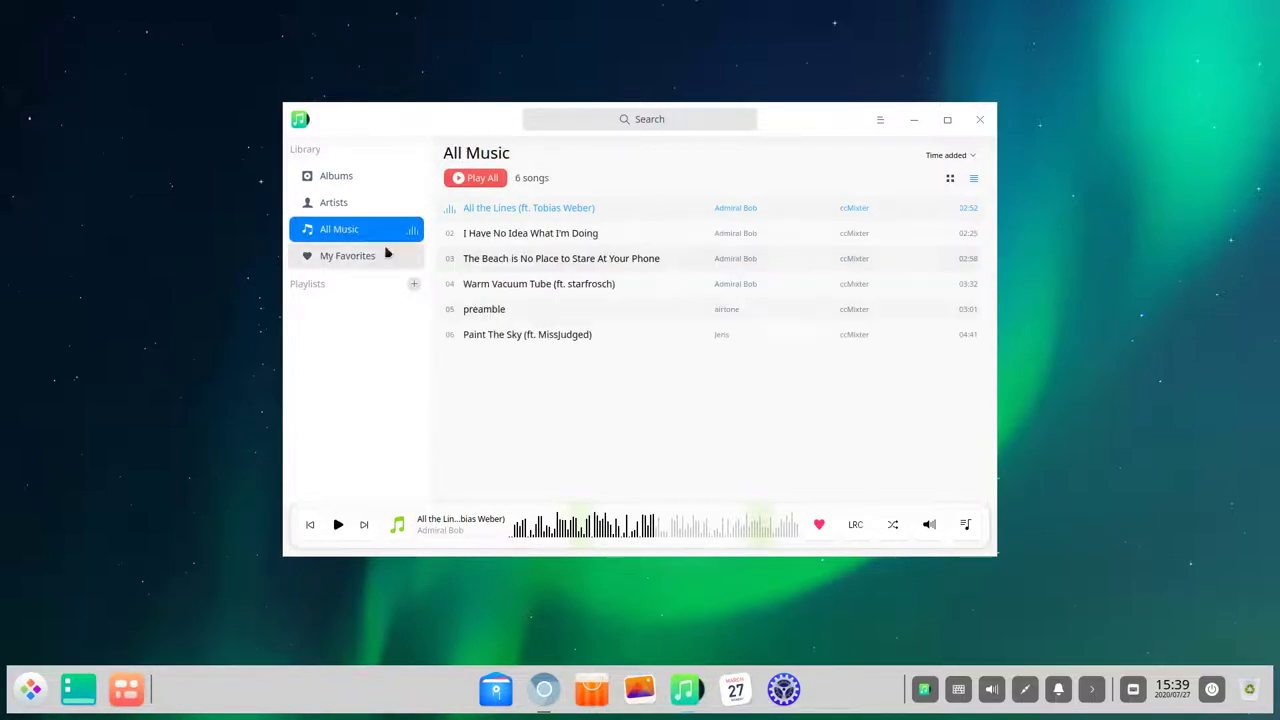
click(338, 524)
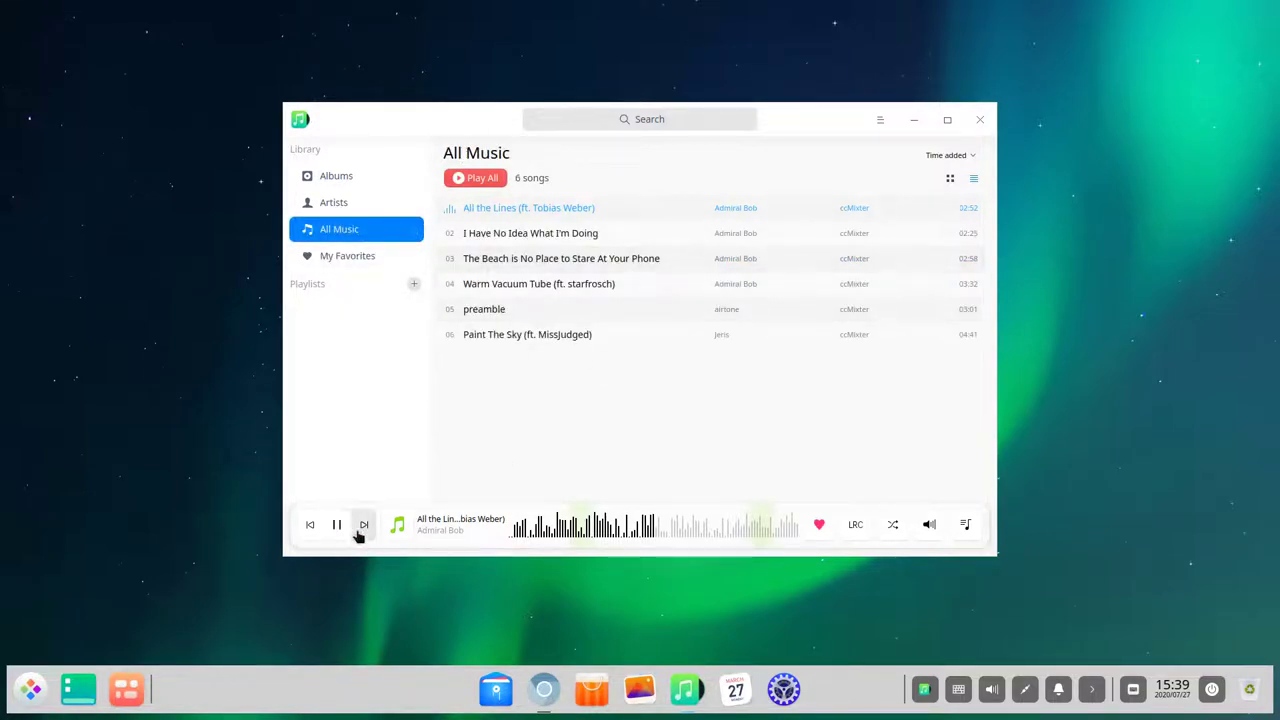
Toggle lyrics, leave play mode on Shuffle, check the queue, seek to 01:29, and pause.
click(856, 526)
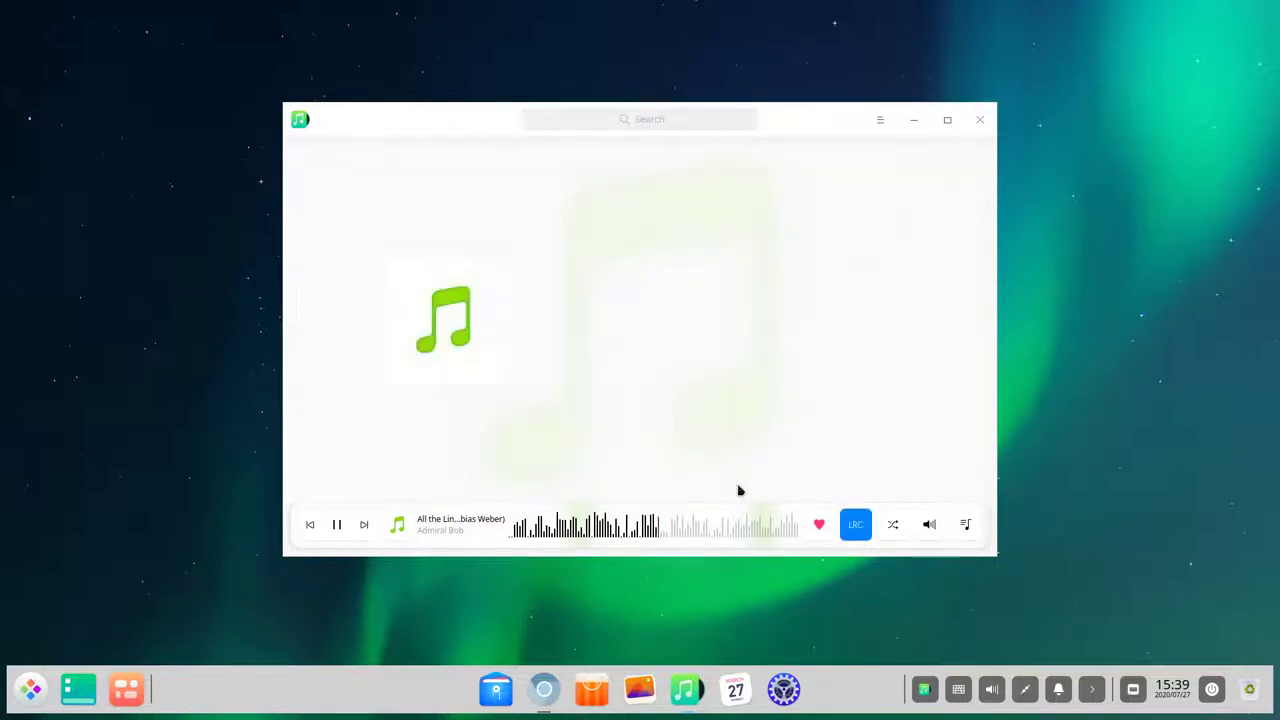
click(856, 524)
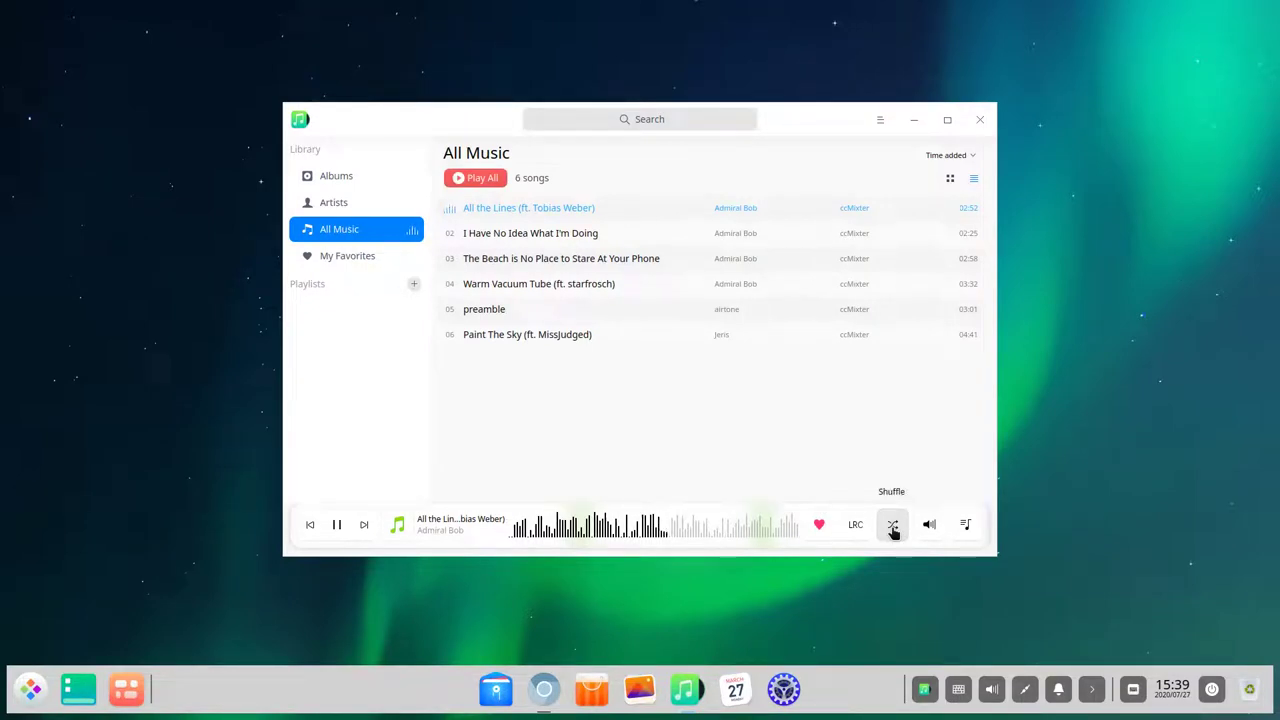
click(893, 529)
click(893, 529)
click(965, 528)
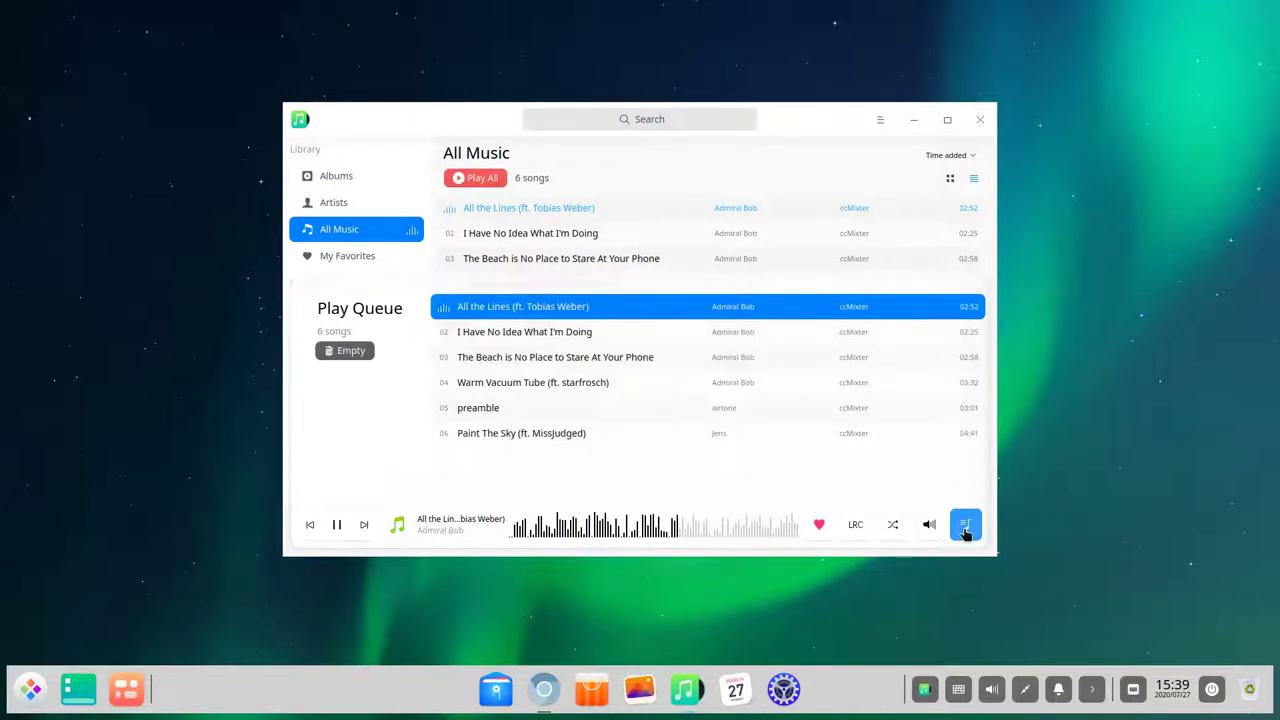
click(965, 531)
mouse_move(930, 532)
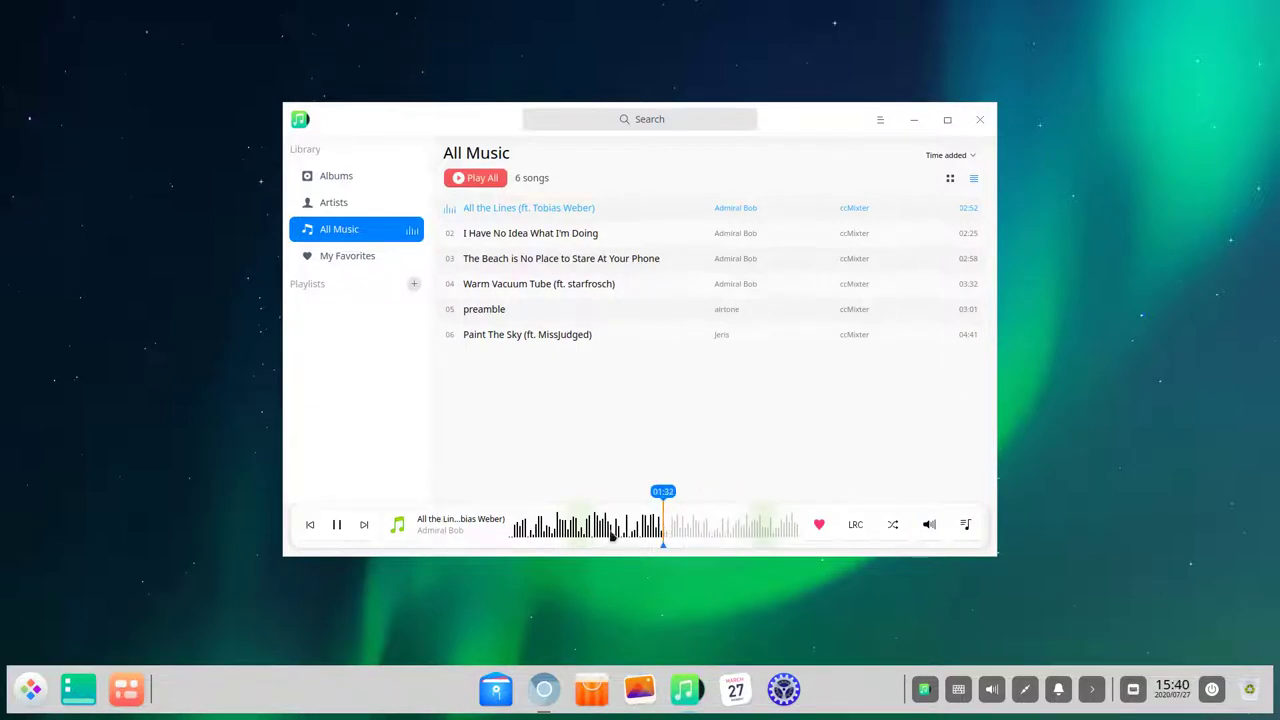
click(659, 525)
click(338, 526)
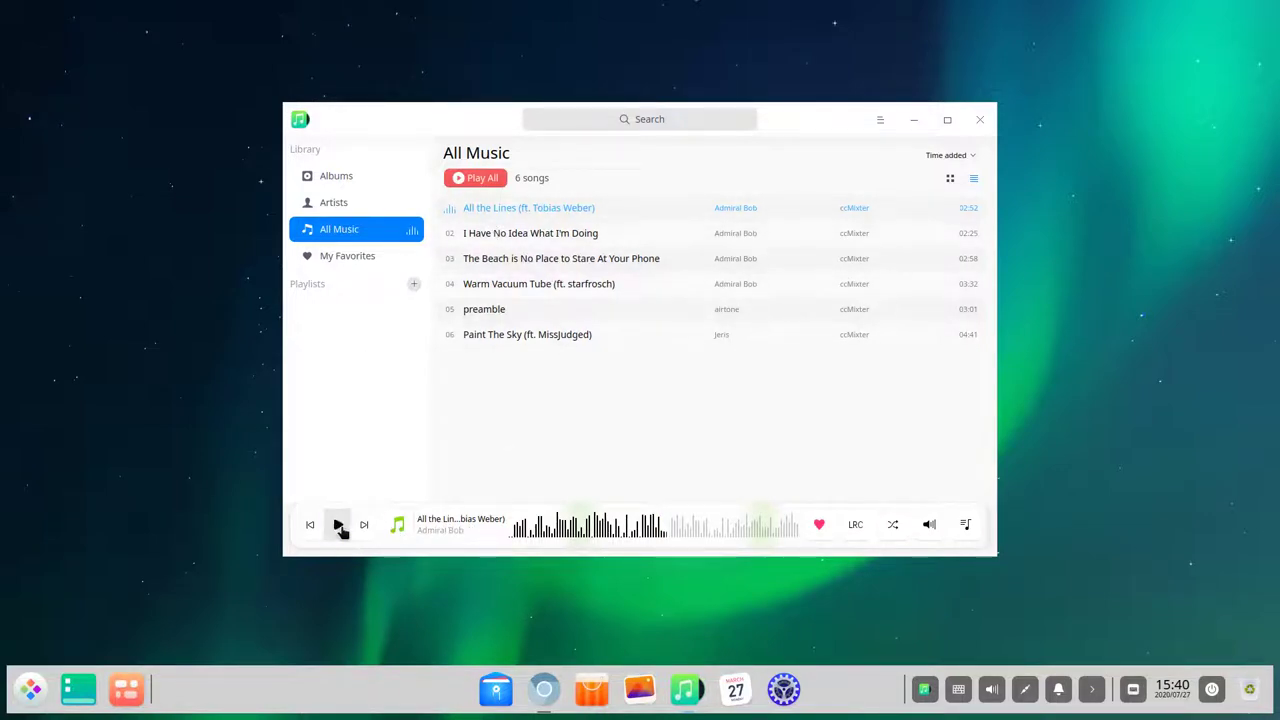
View the song info for All the Lines, then close it.
right_click(516, 211)
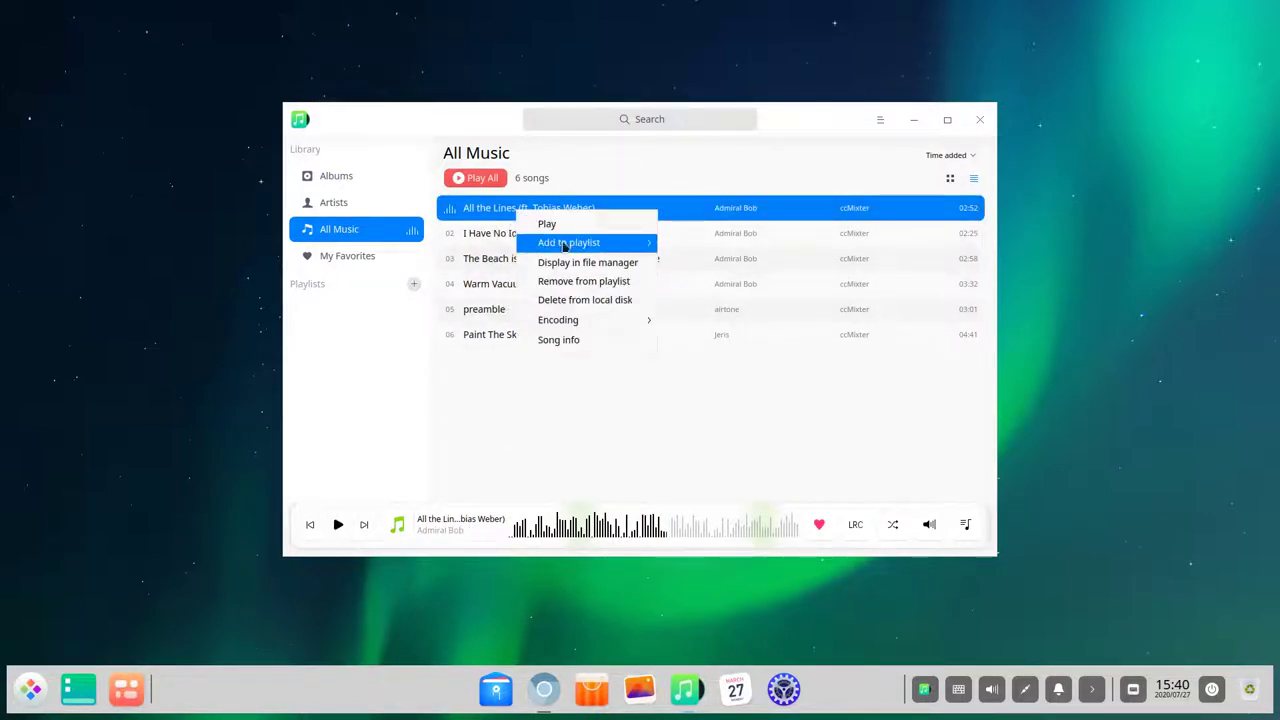
click(604, 342)
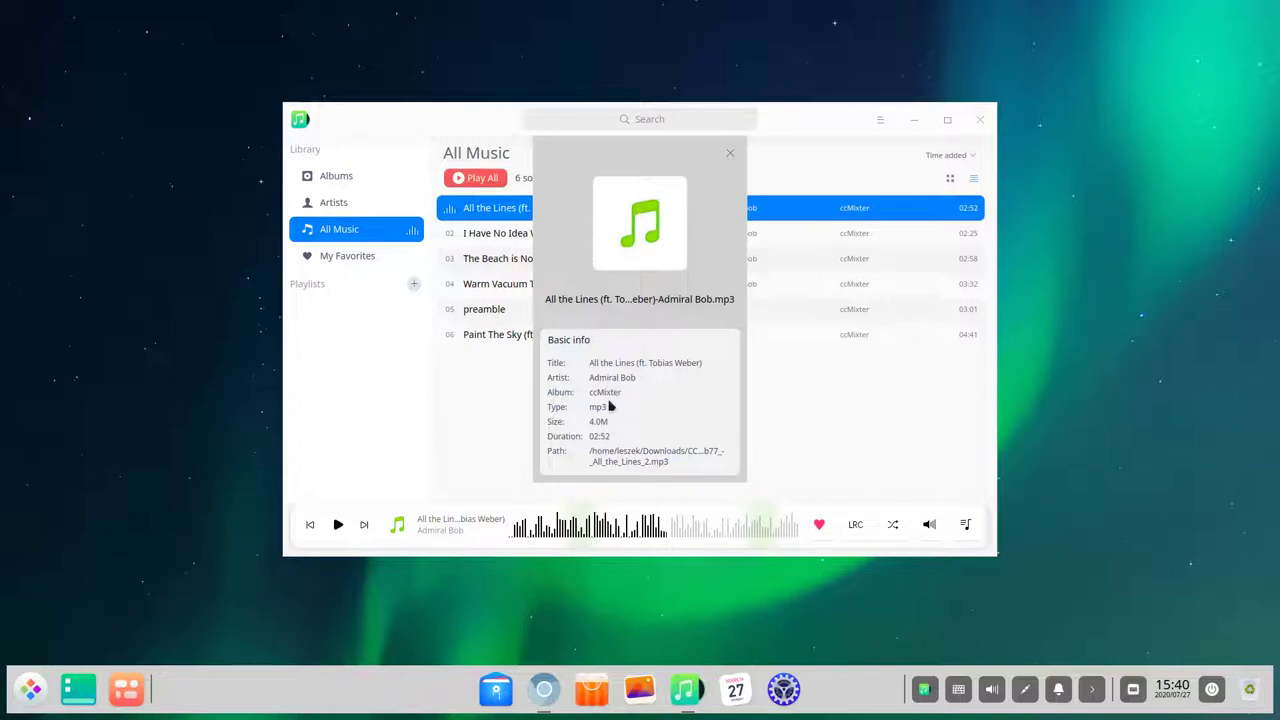
drag(643, 404, 645, 399)
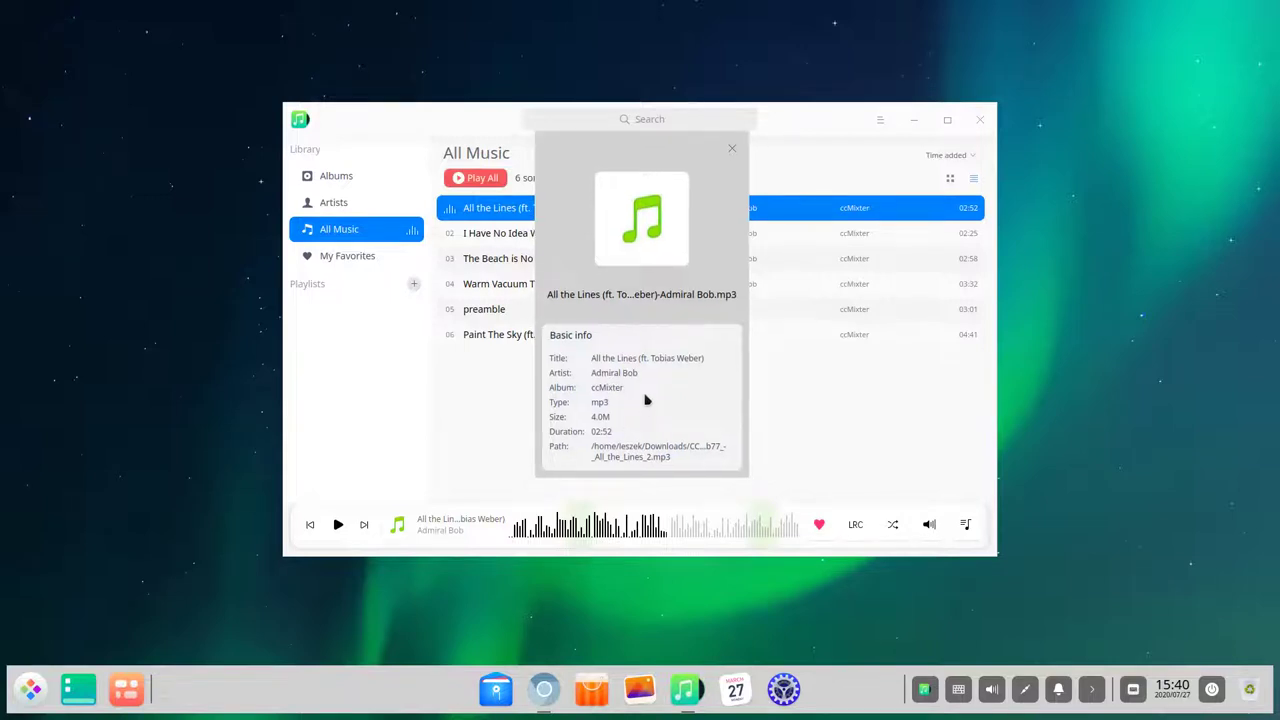
click(732, 148)
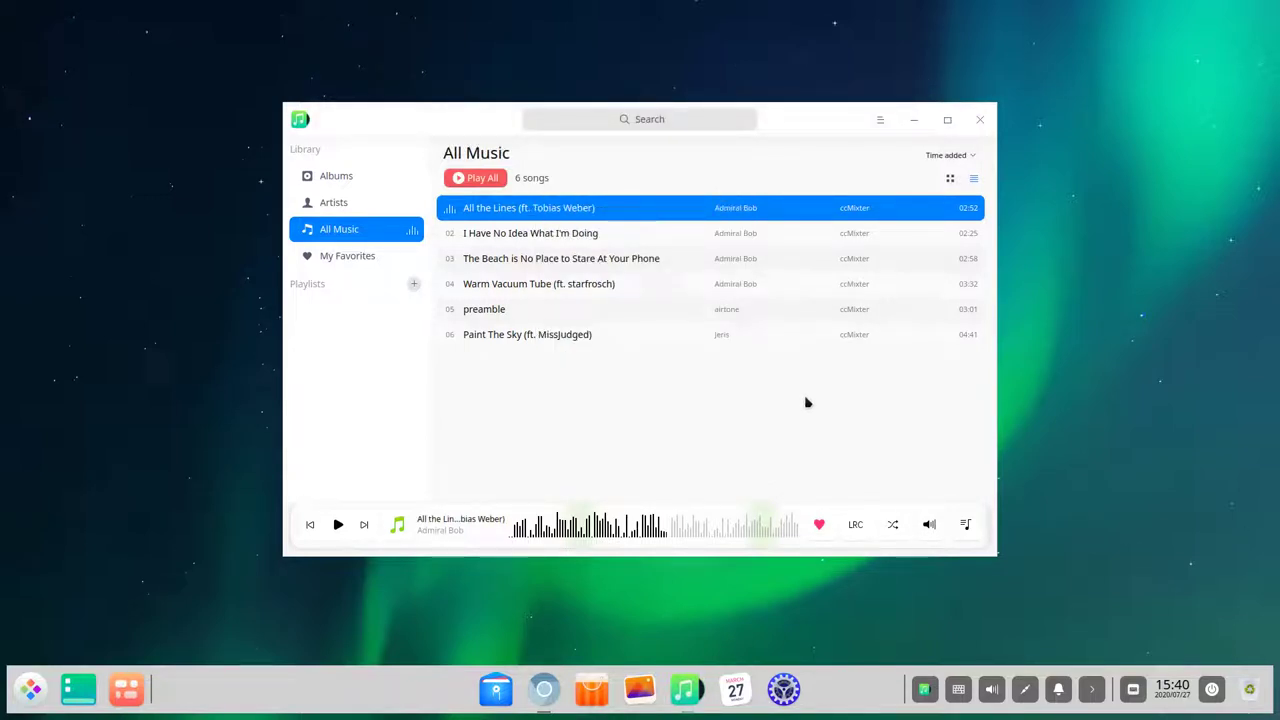
Toggle between grid and list views, ending on list, and keep sort order as Time added.
click(950, 178)
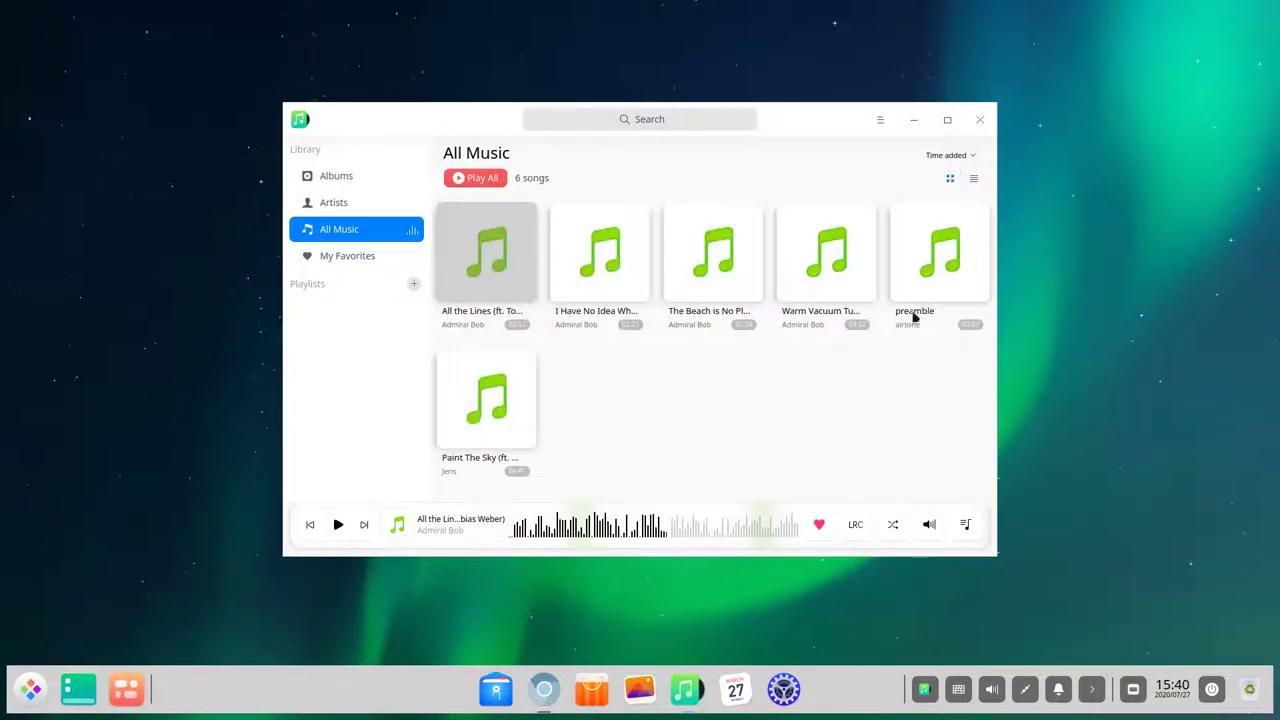
click(973, 178)
click(950, 178)
click(973, 178)
click(948, 180)
click(972, 178)
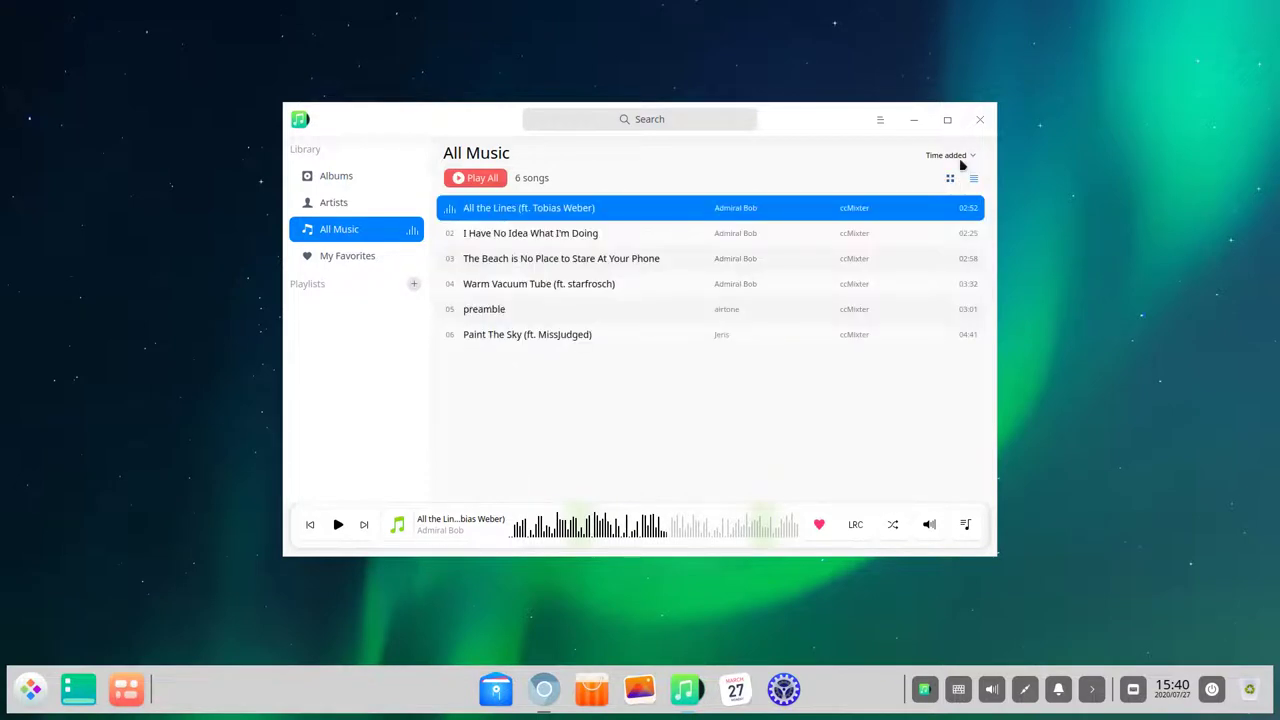
click(955, 156)
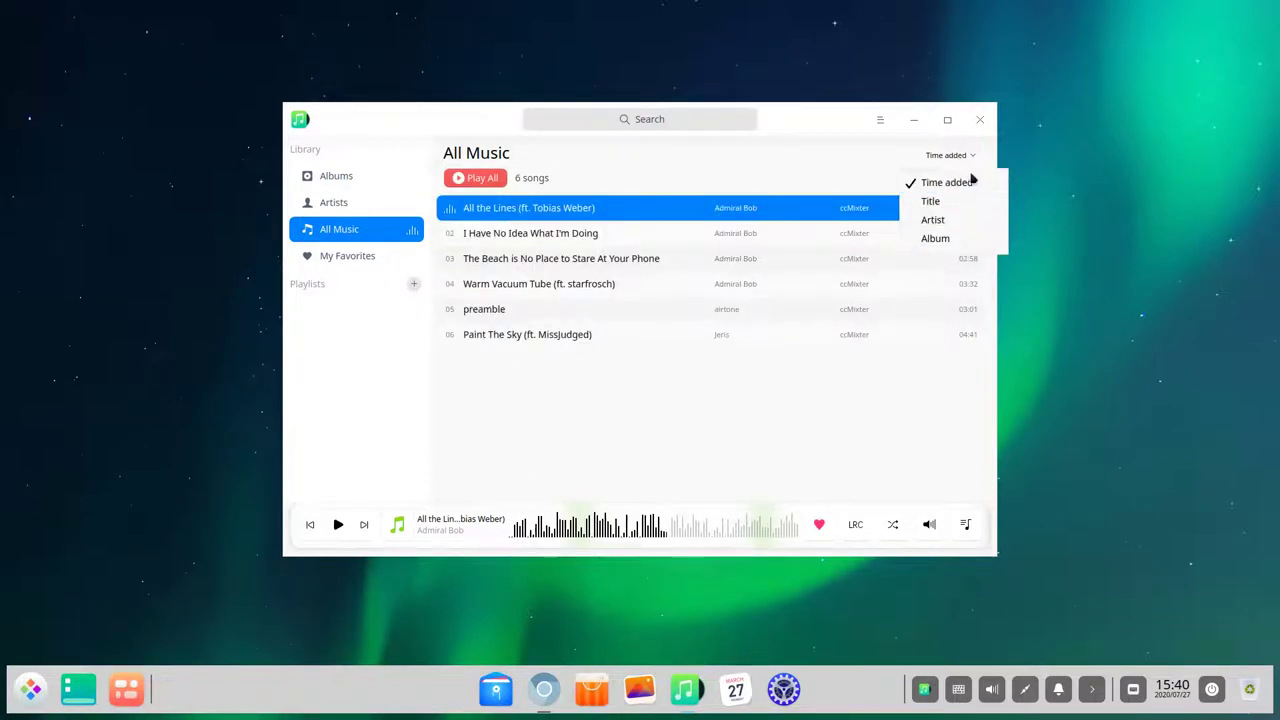
click(836, 177)
click(482, 182)
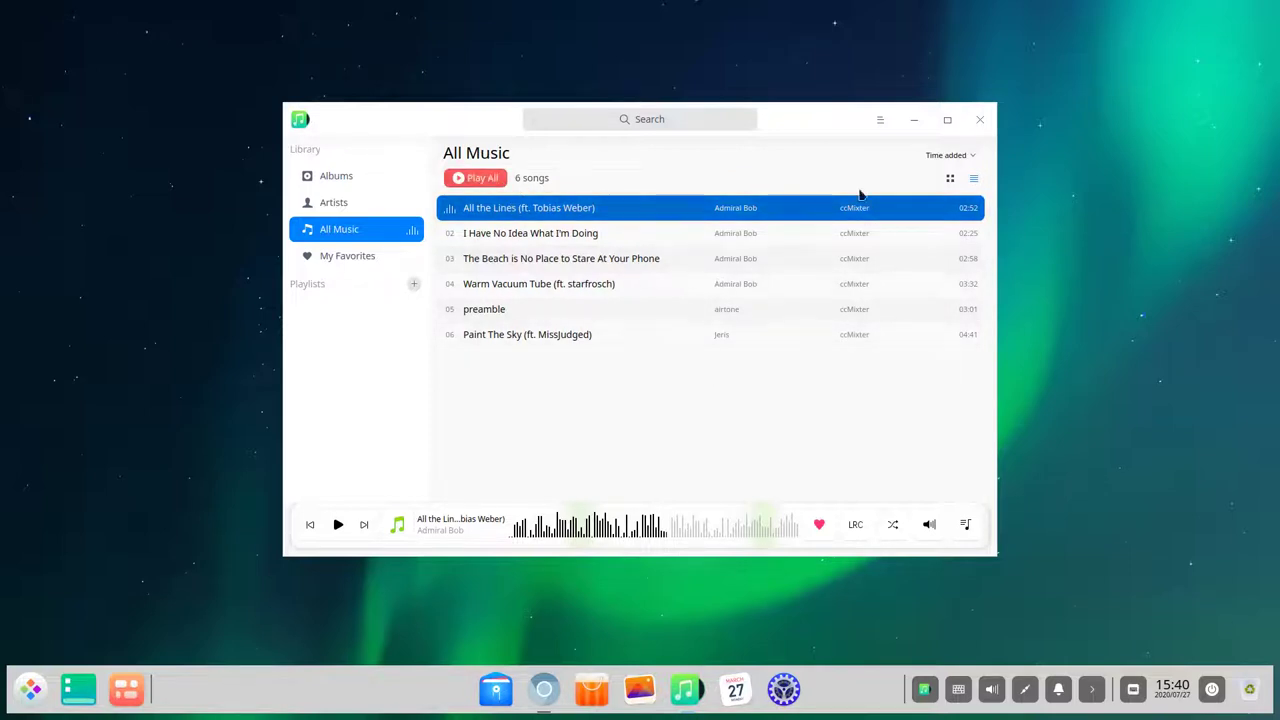
Check Deepin Music's version information, then close the player and confirm.
click(884, 122)
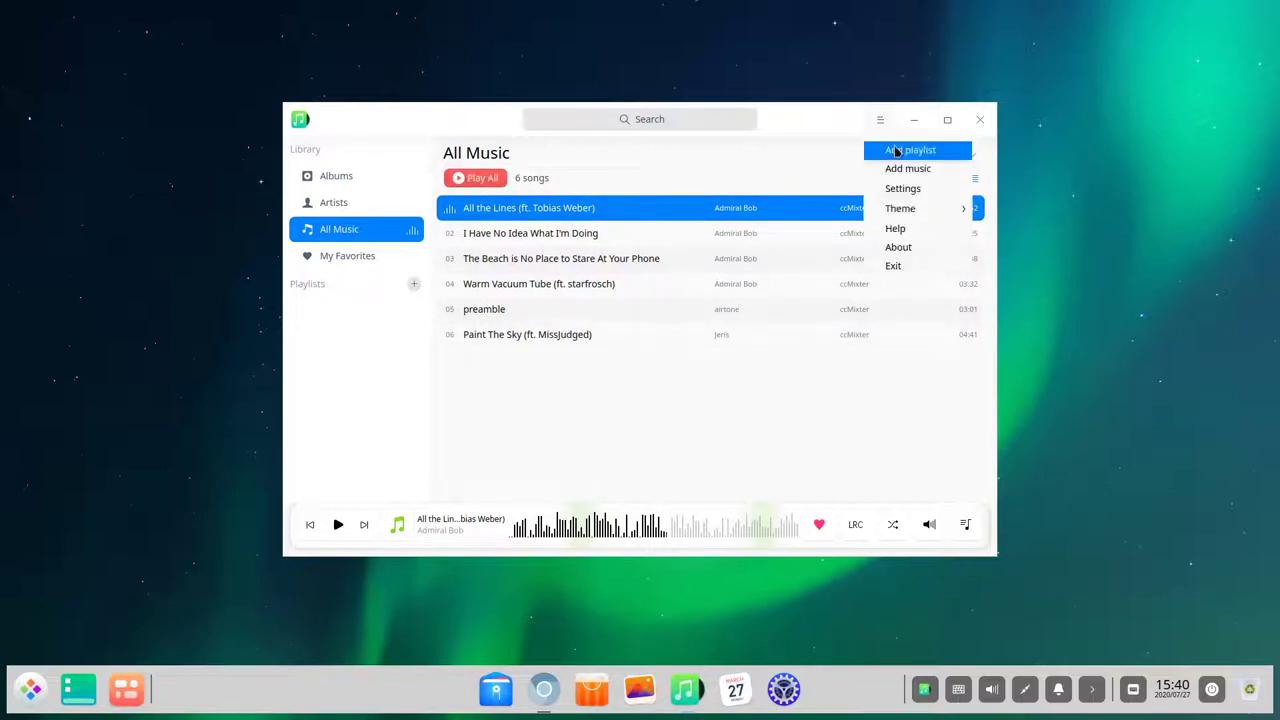
click(900, 247)
click(740, 226)
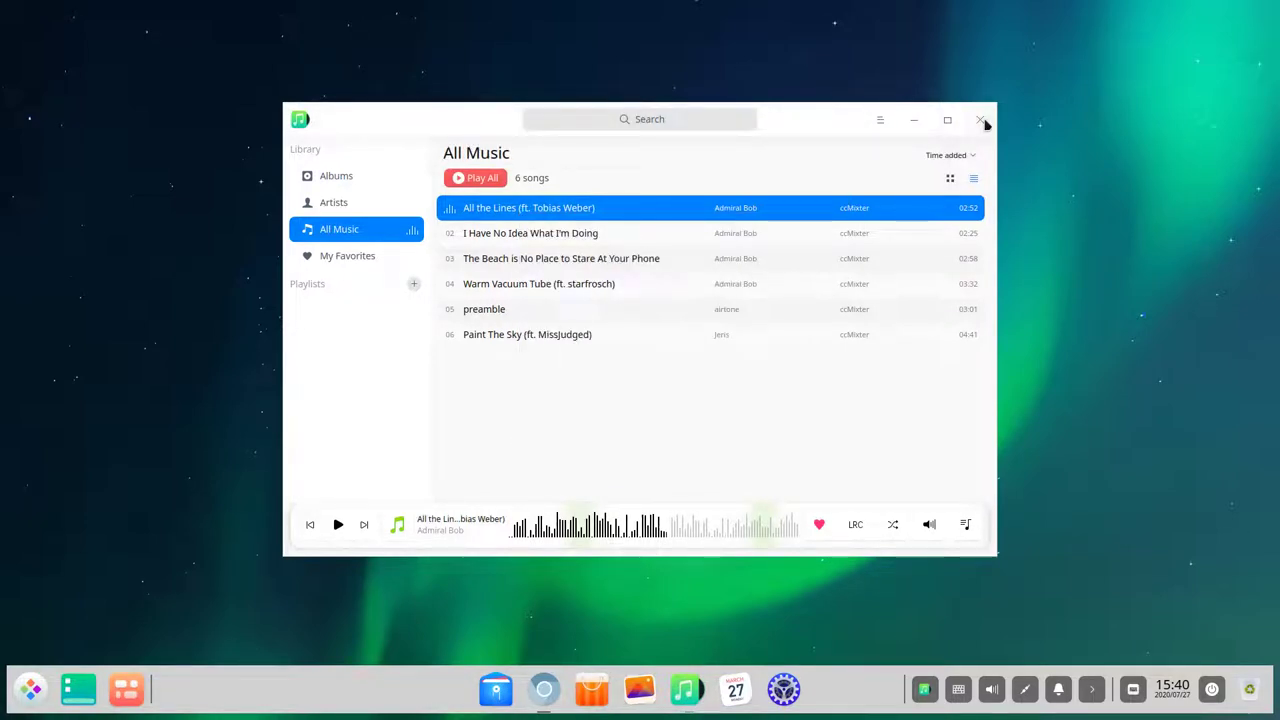
click(981, 120)
click(720, 389)
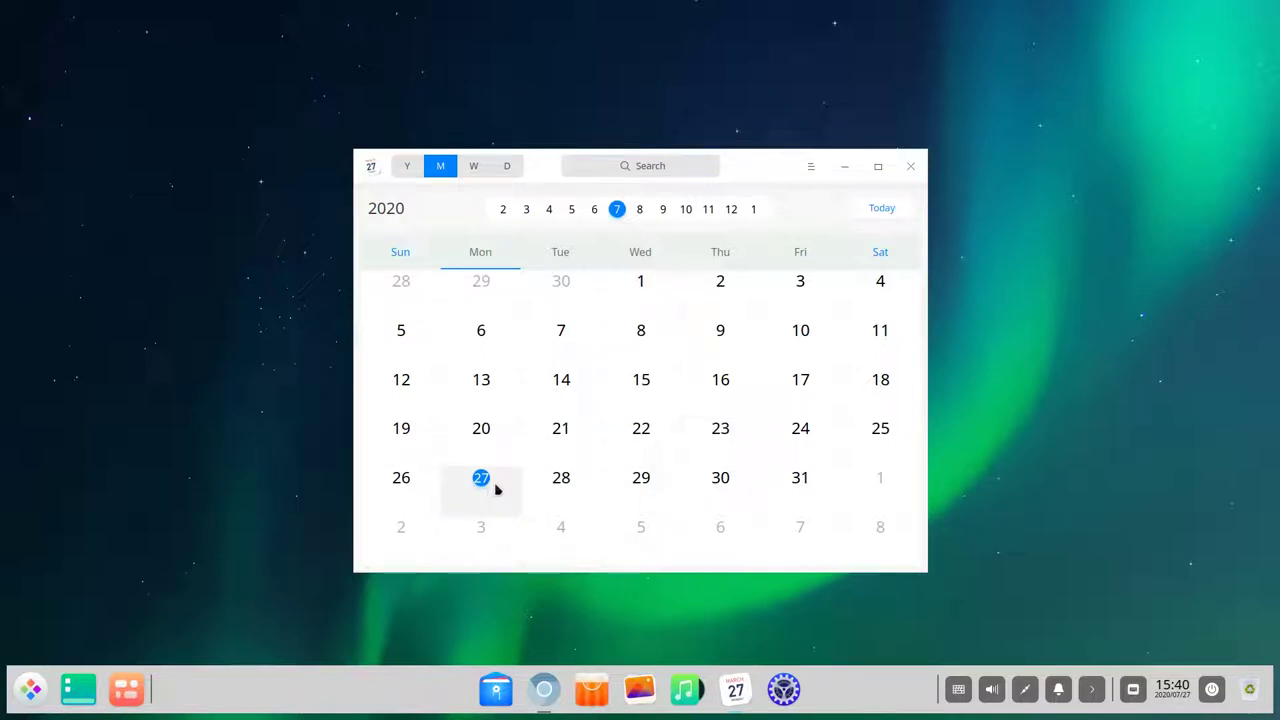
View the calendar's version information from the main menu, then close it.
click(811, 168)
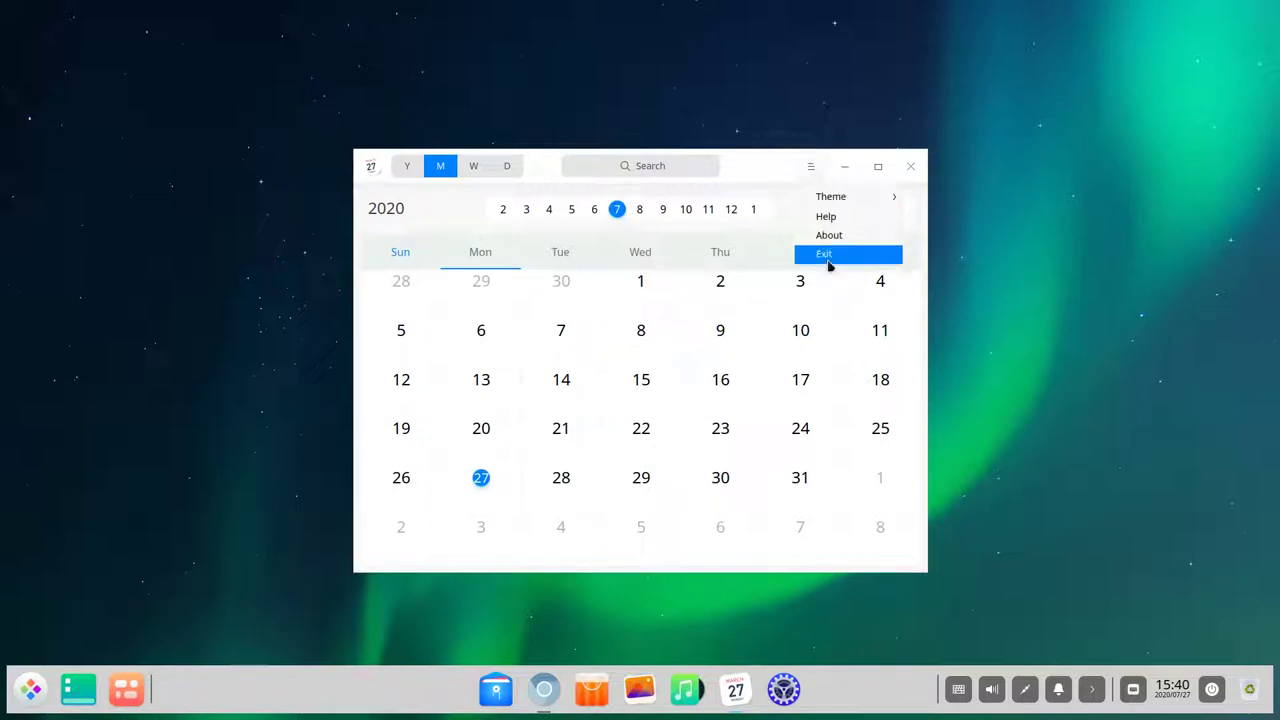
click(830, 235)
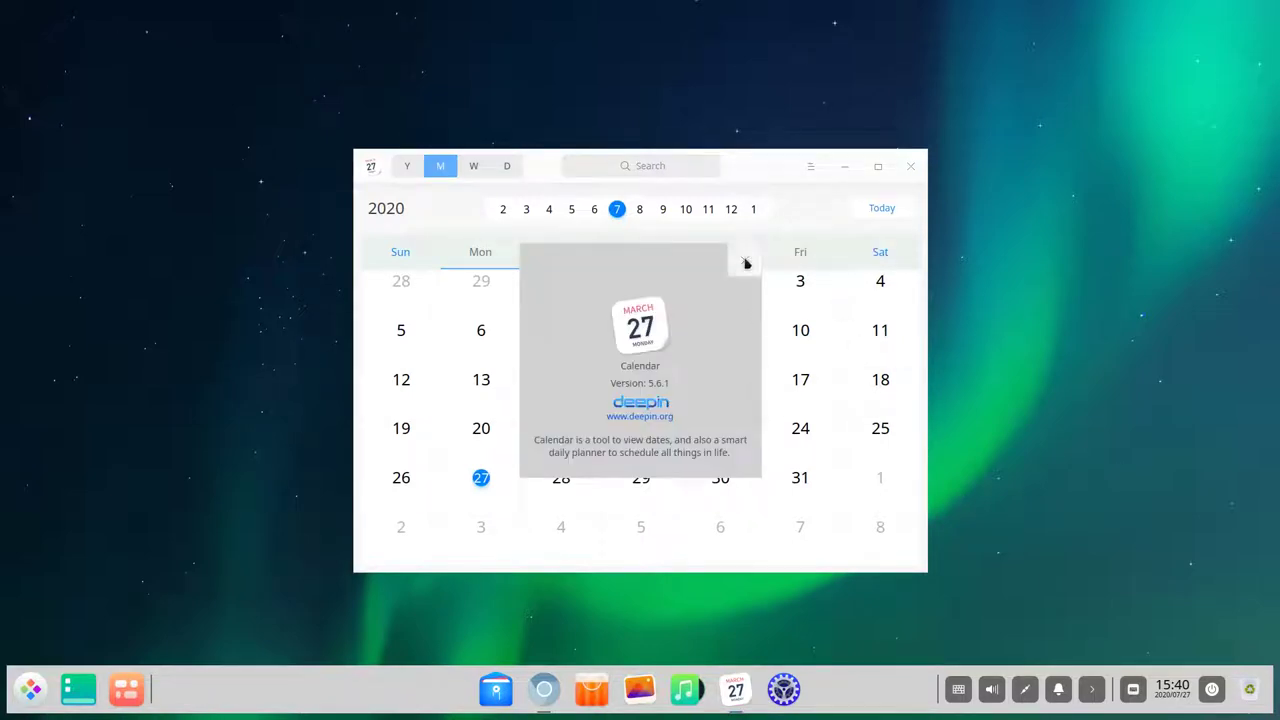
click(493, 488)
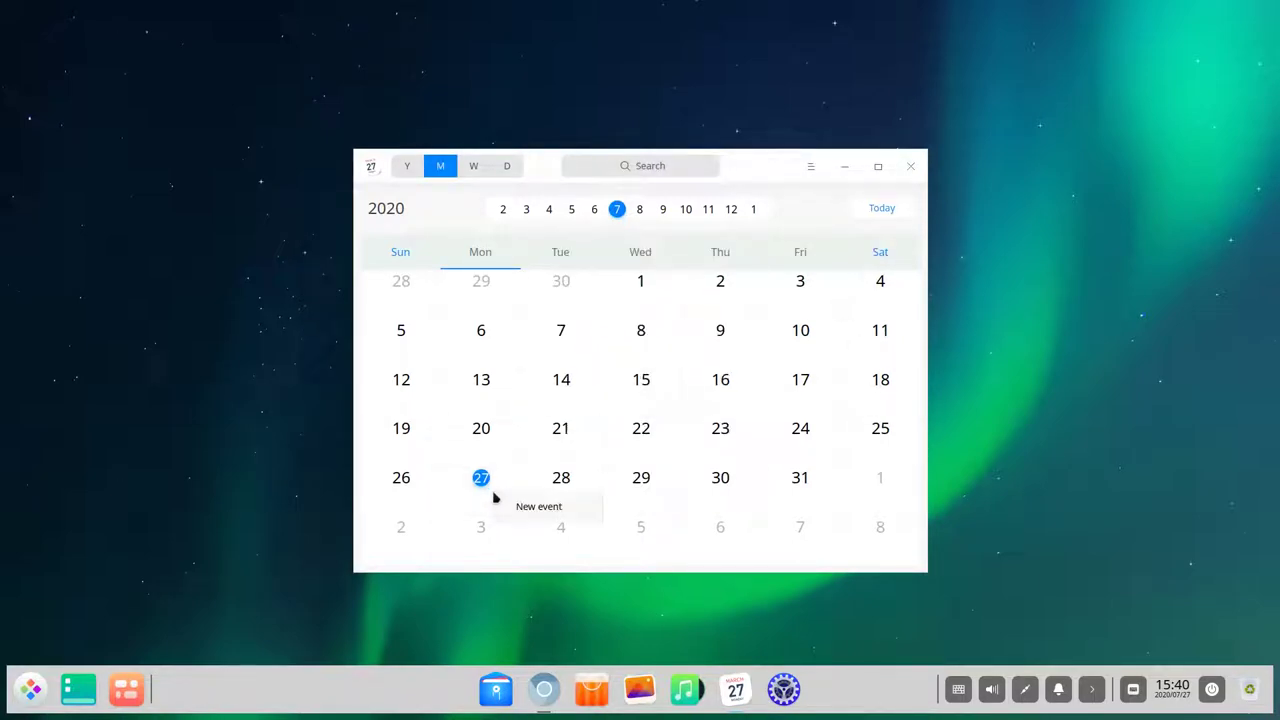
Start a Work event on July 27, discard it unsaved, and switch to week view.
double_click(492, 497)
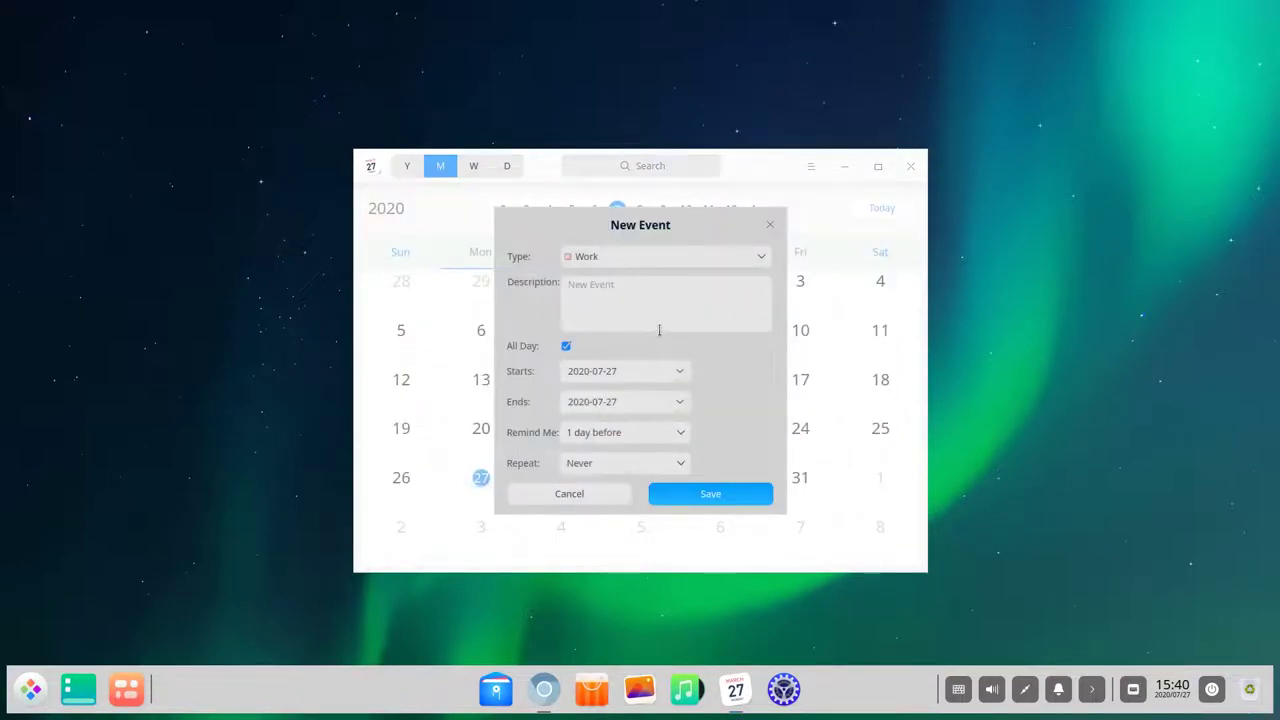
click(666, 258)
click(531, 315)
click(570, 494)
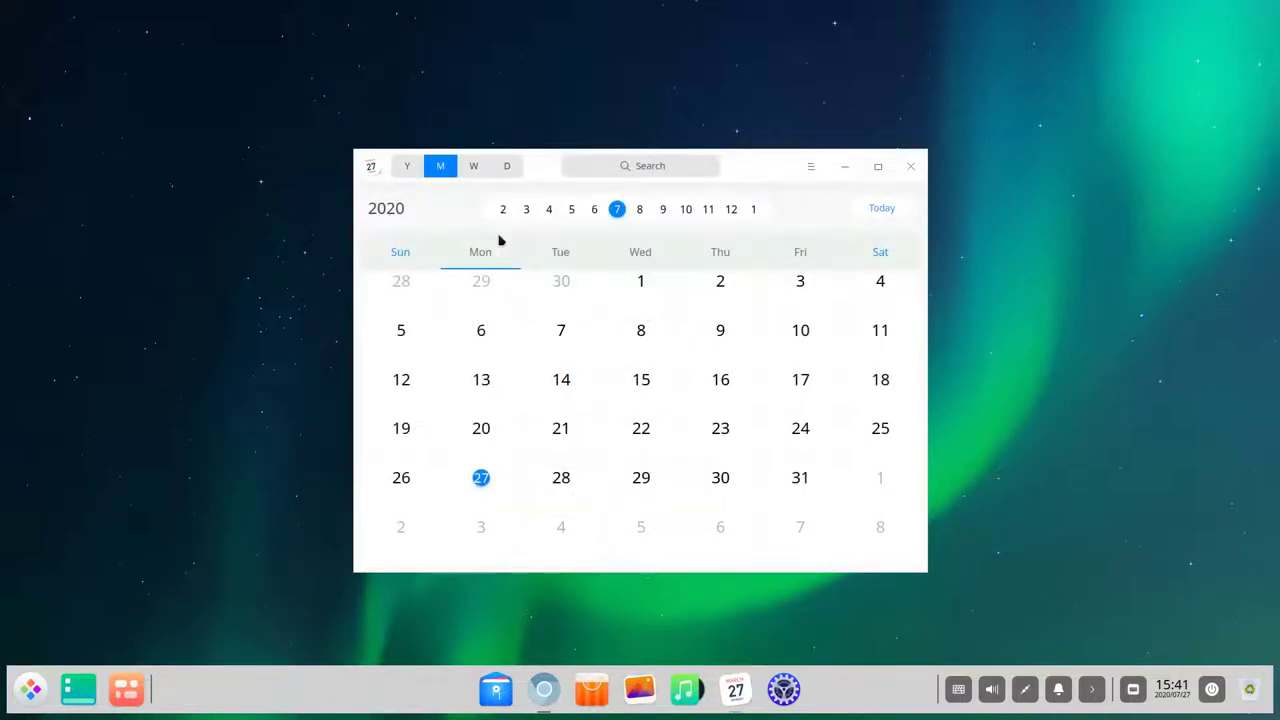
click(473, 167)
Cycle through day, week, month and year views, then open July 2020 month view from July 27.
click(507, 168)
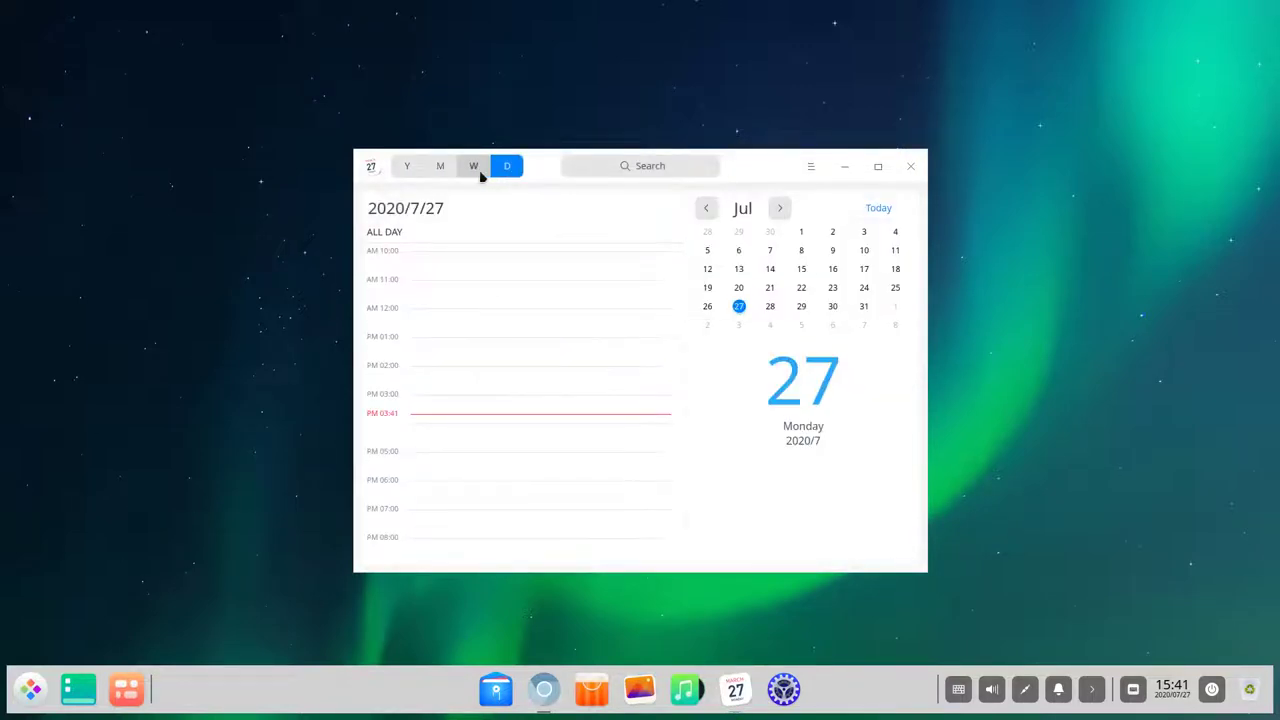
click(477, 168)
click(439, 169)
click(408, 170)
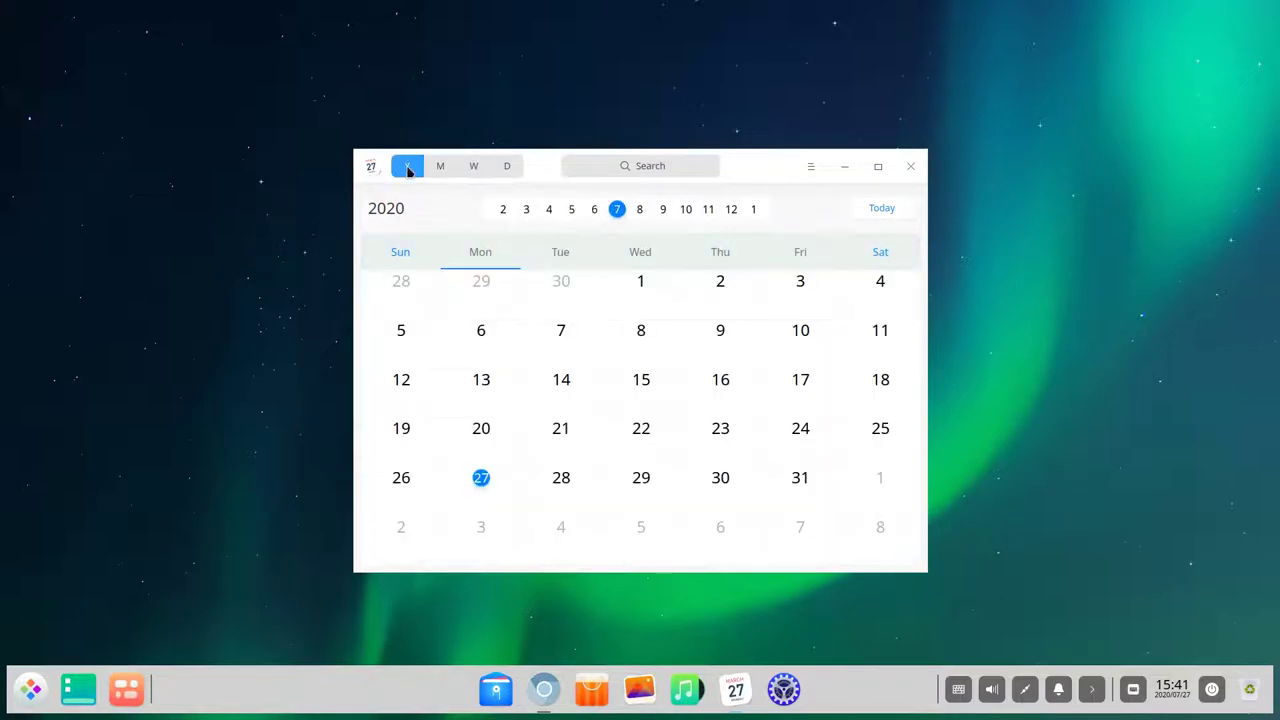
click(440, 167)
click(409, 168)
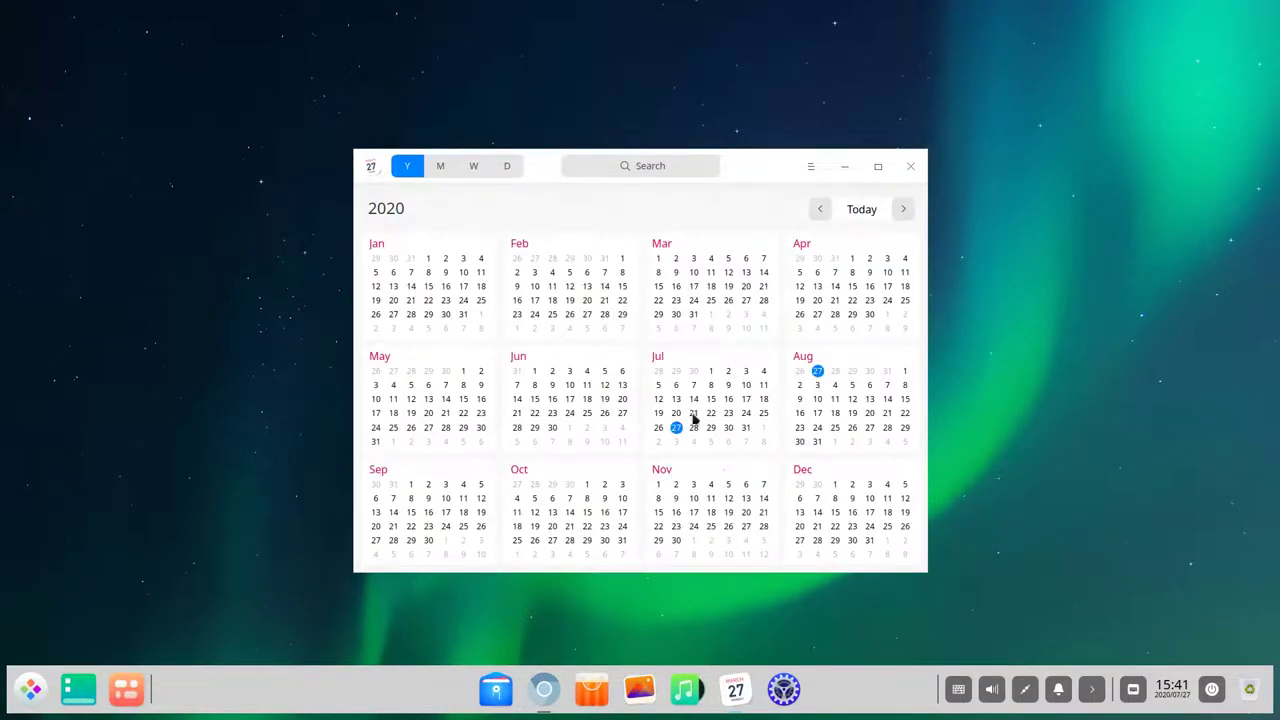
click(676, 428)
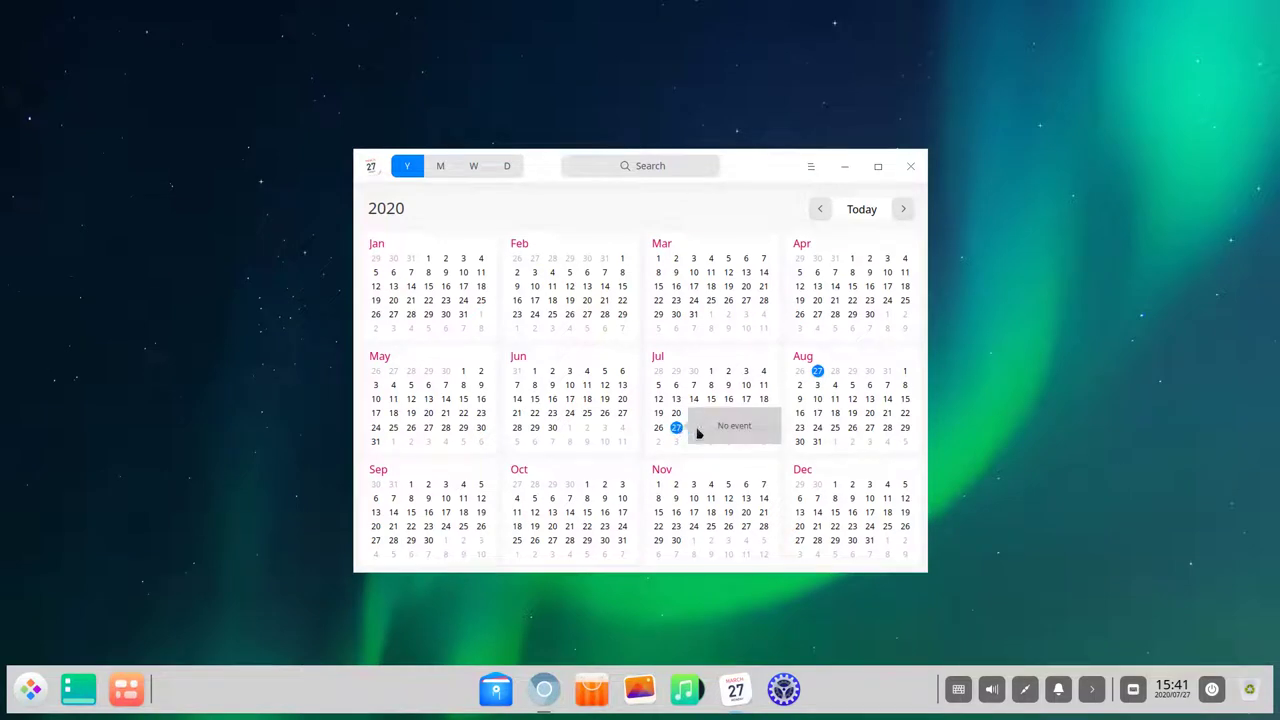
click(818, 372)
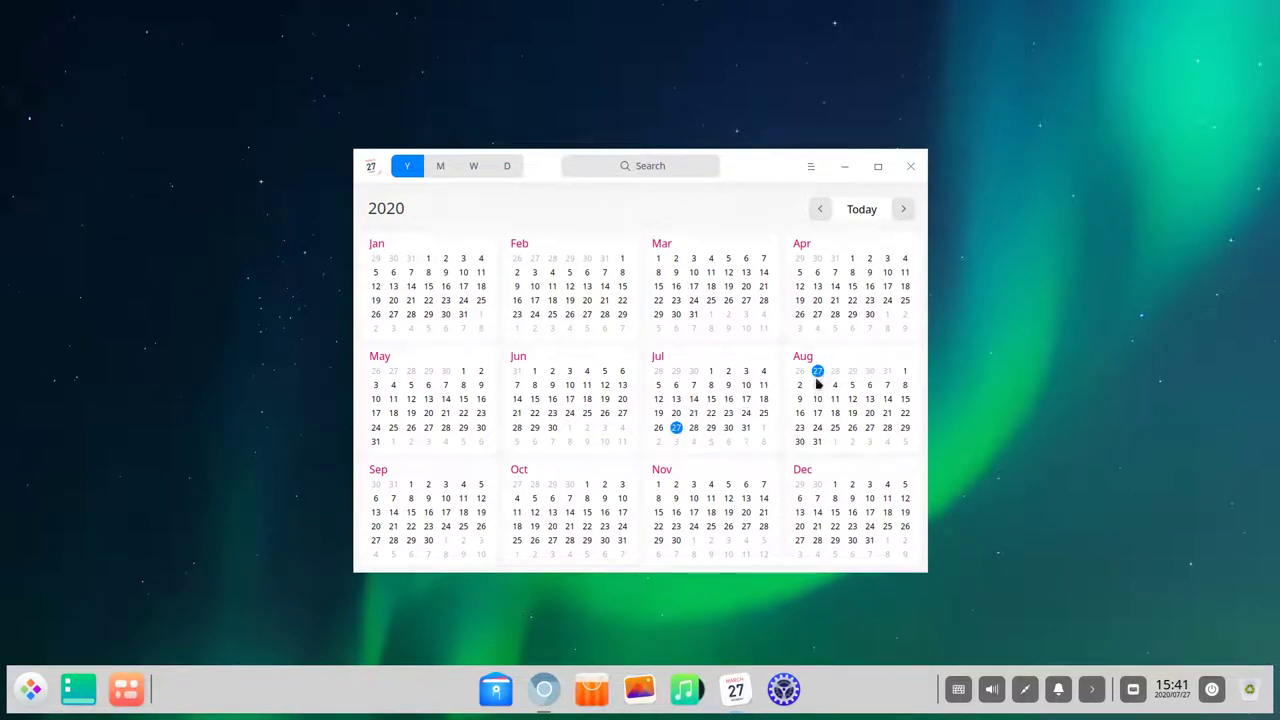
double_click(820, 376)
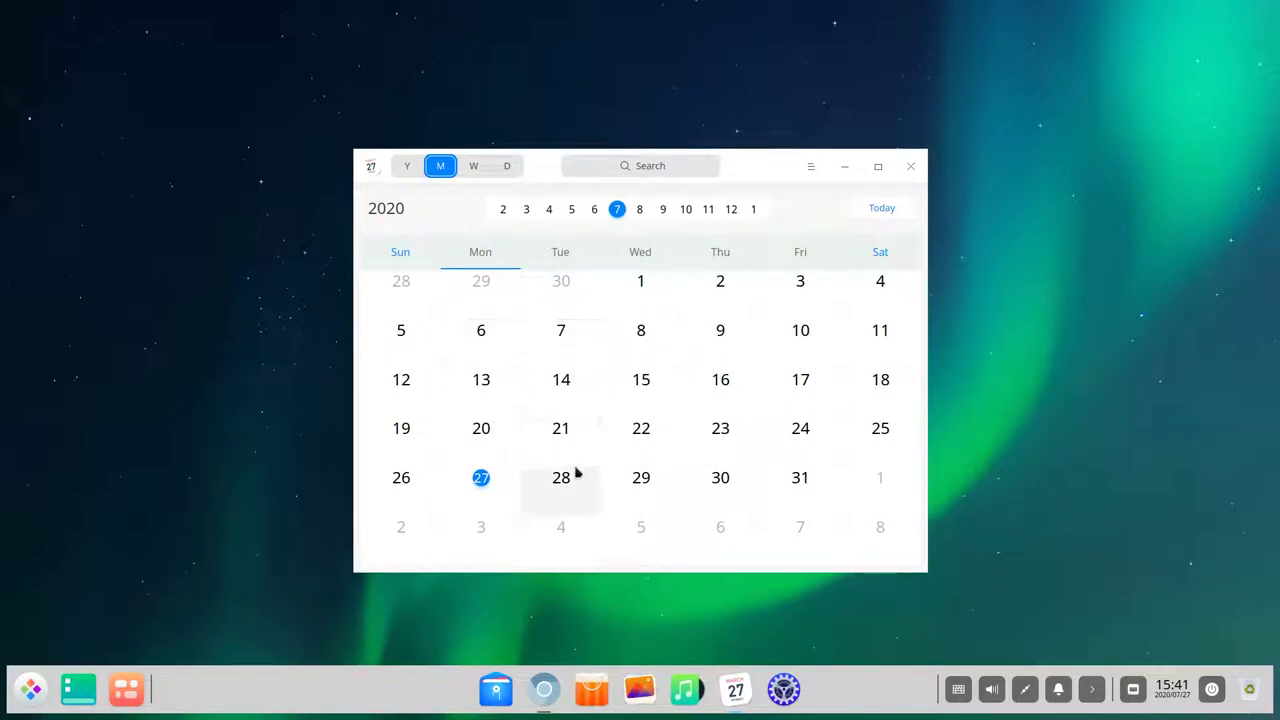
Cancel a new event on July 27, check the main menu, and reposition the calendar window.
double_click(500, 497)
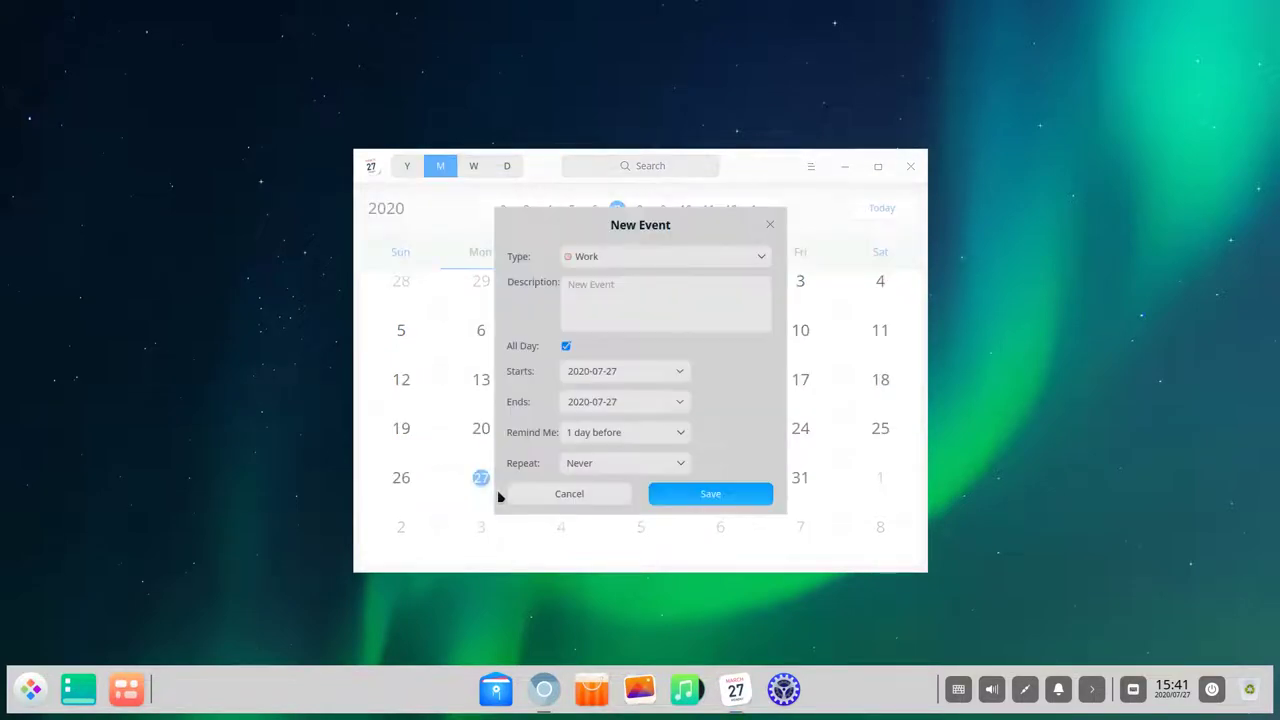
click(603, 483)
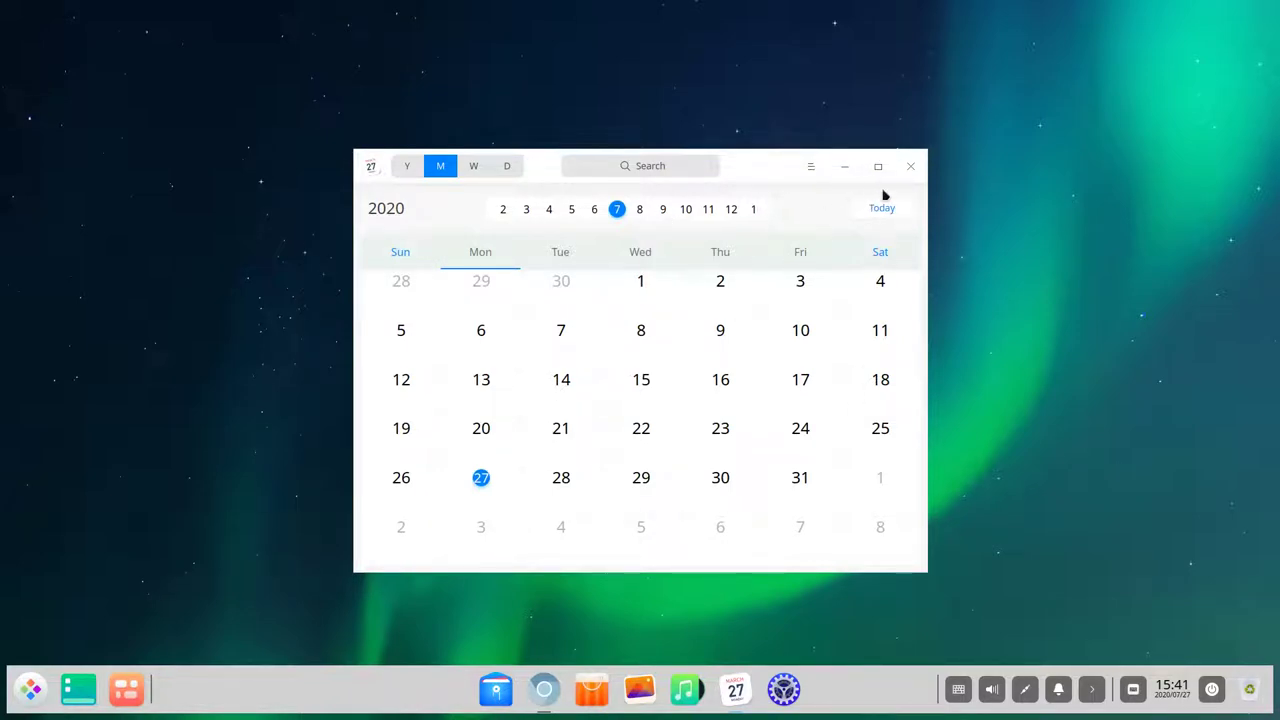
click(811, 168)
mouse_move(818, 200)
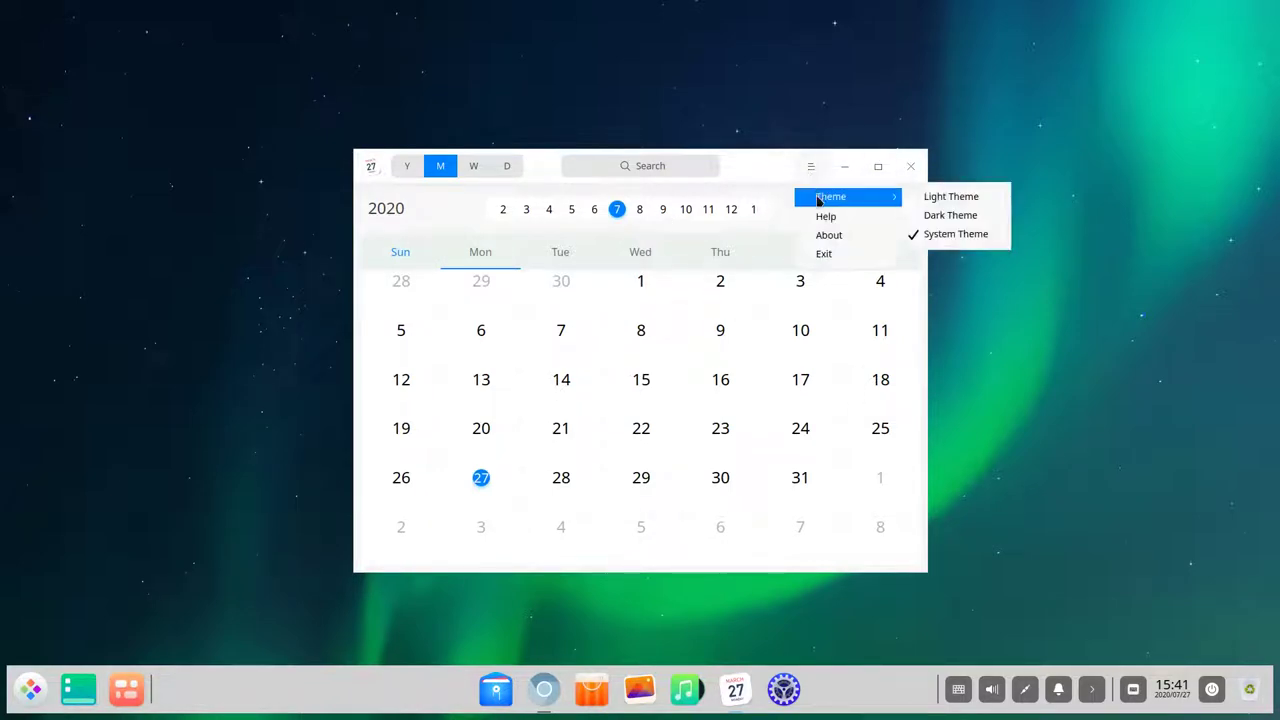
click(809, 168)
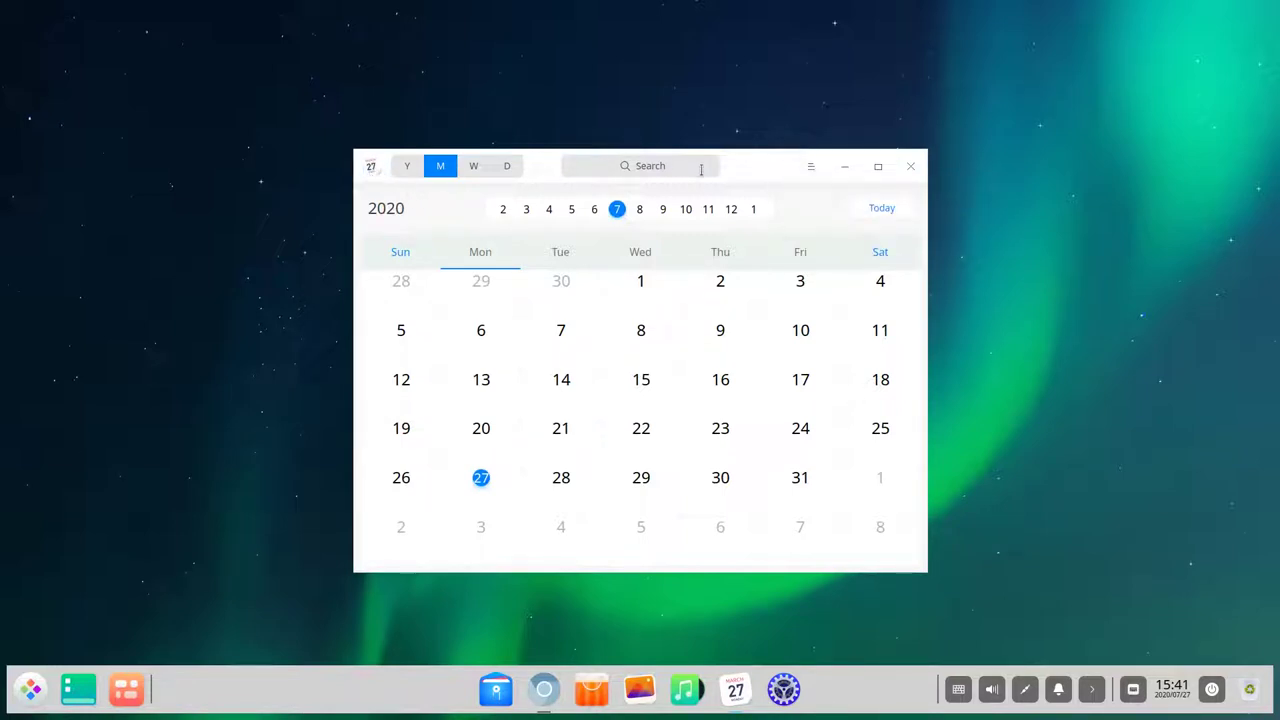
drag(368, 164, 329, 161)
drag(426, 180, 426, 178)
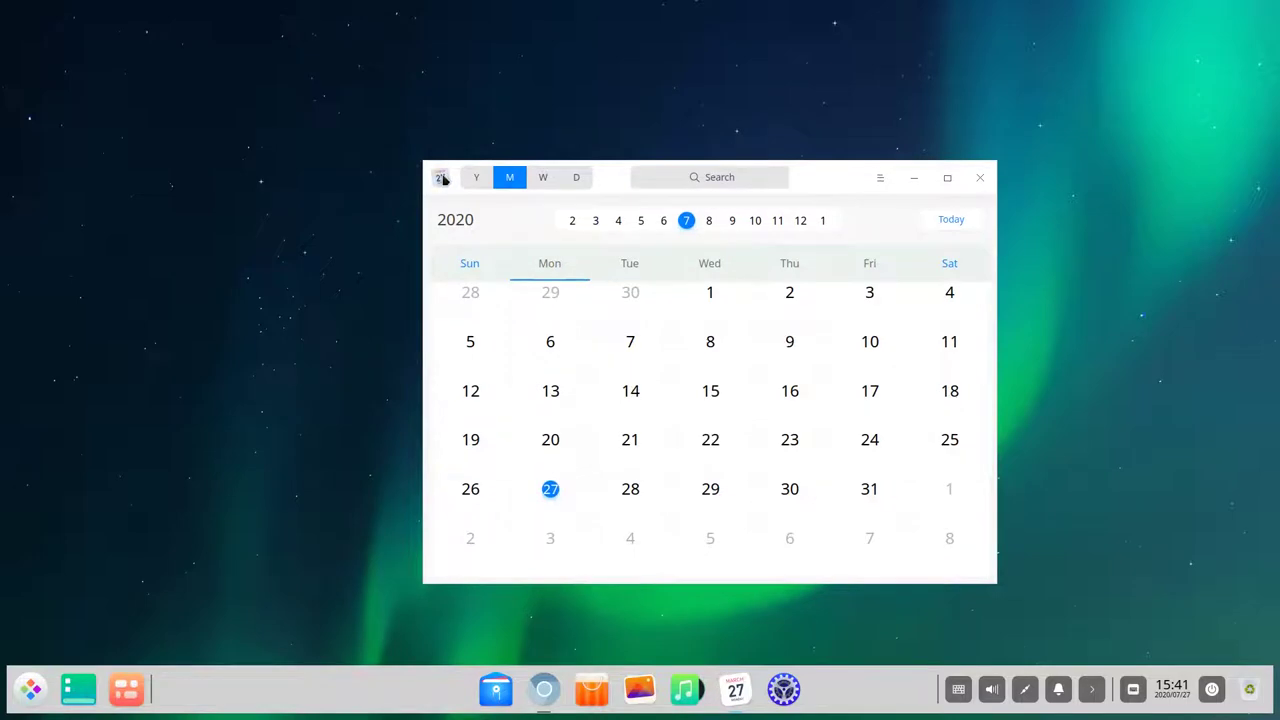
right_click(444, 179)
click(440, 178)
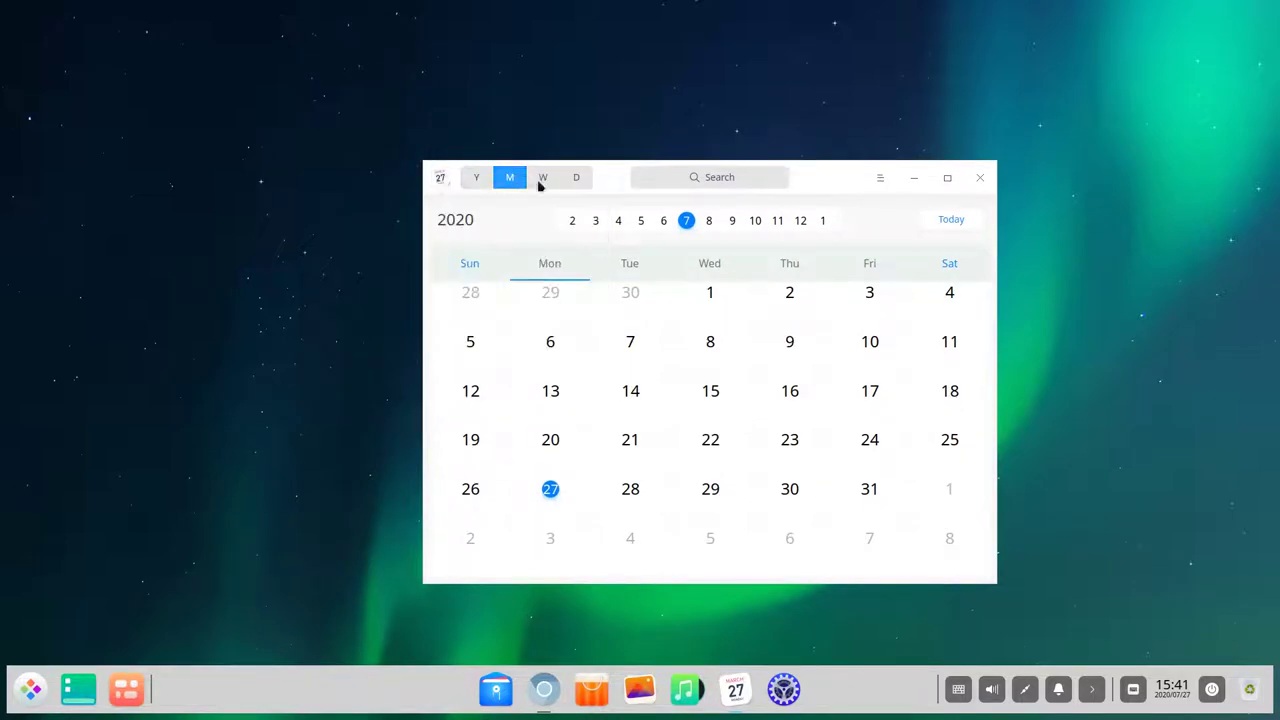
Look over the main menu's theme choices, move the window higher, then close Calendar and open Control Center.
click(878, 177)
click(845, 177)
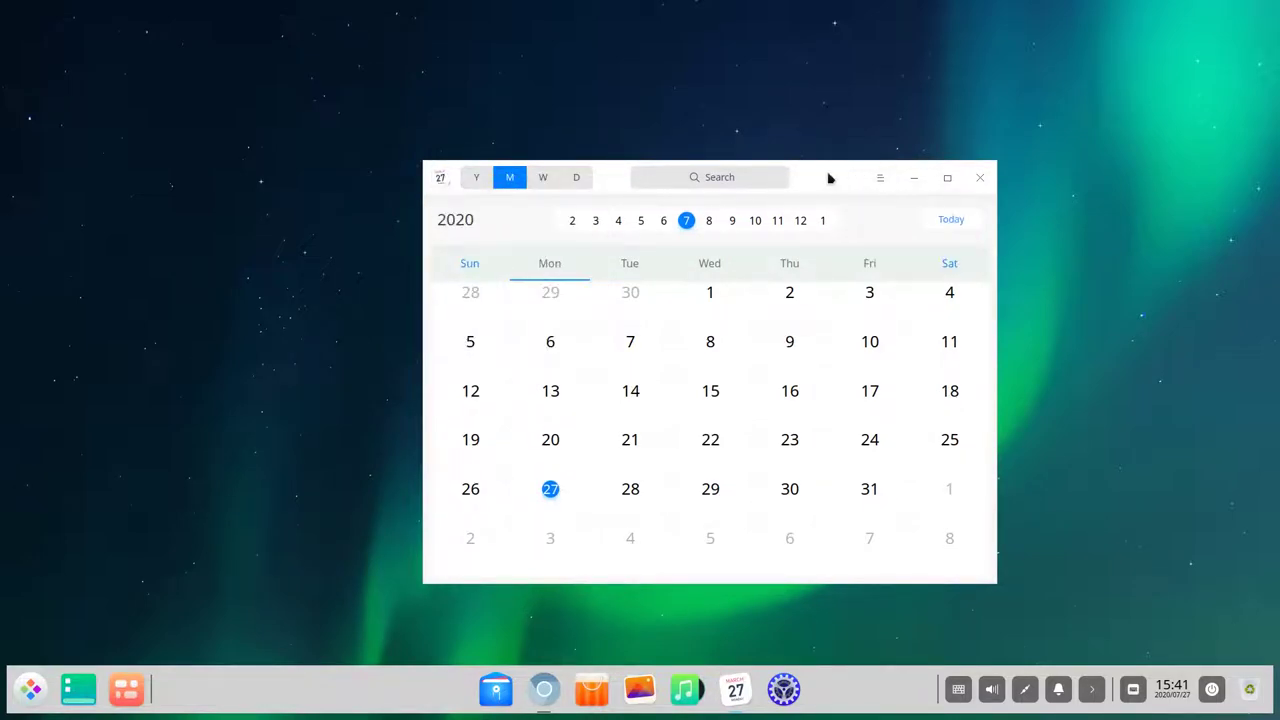
drag(829, 177, 788, 156)
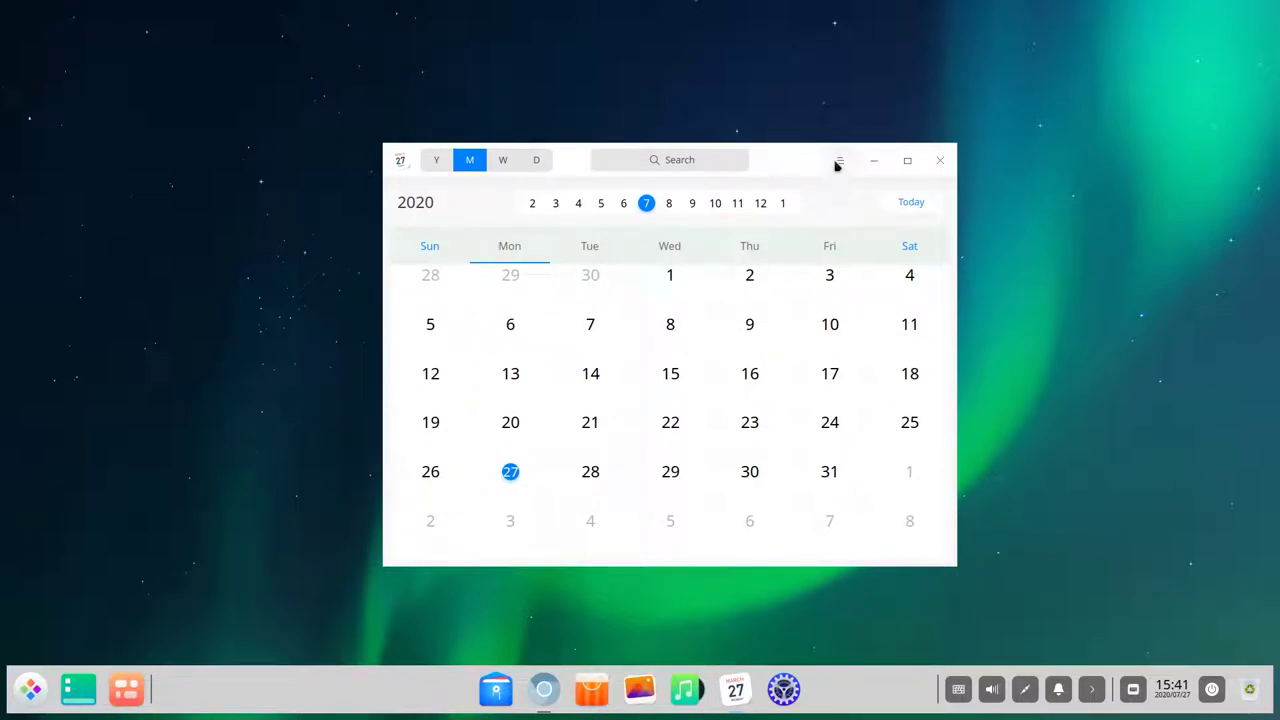
click(838, 162)
mouse_move(855, 200)
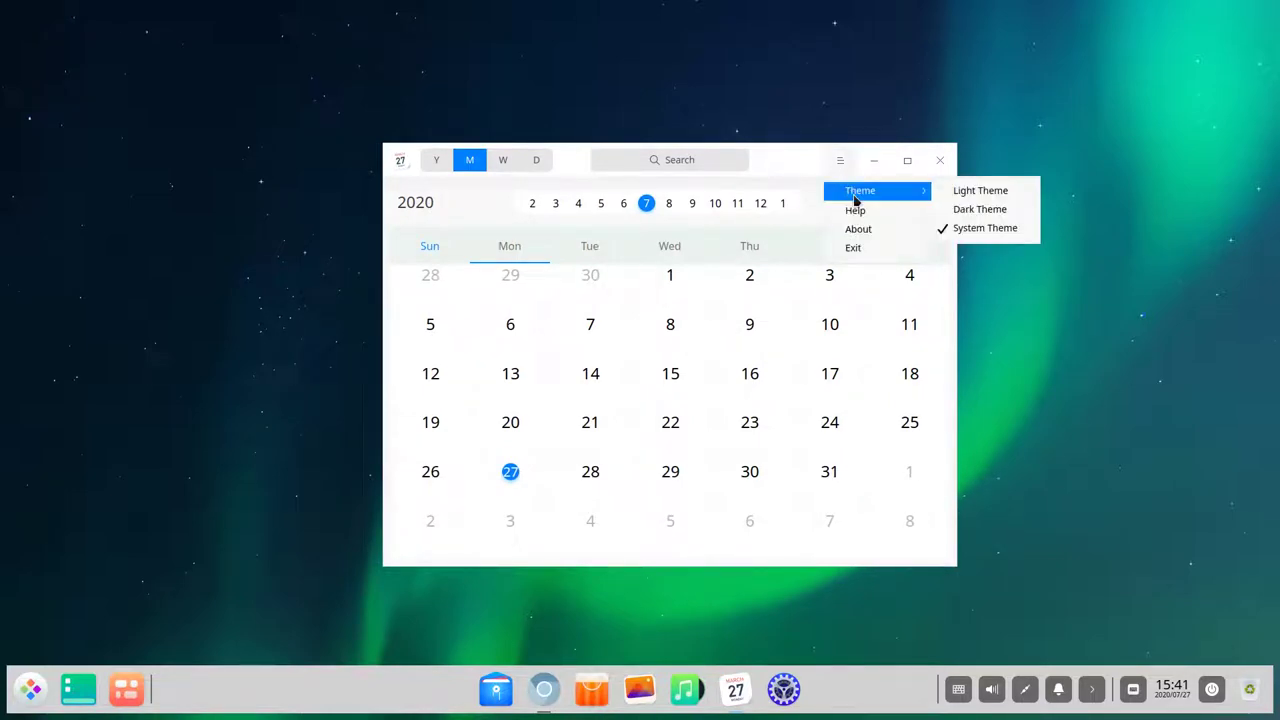
click(751, 171)
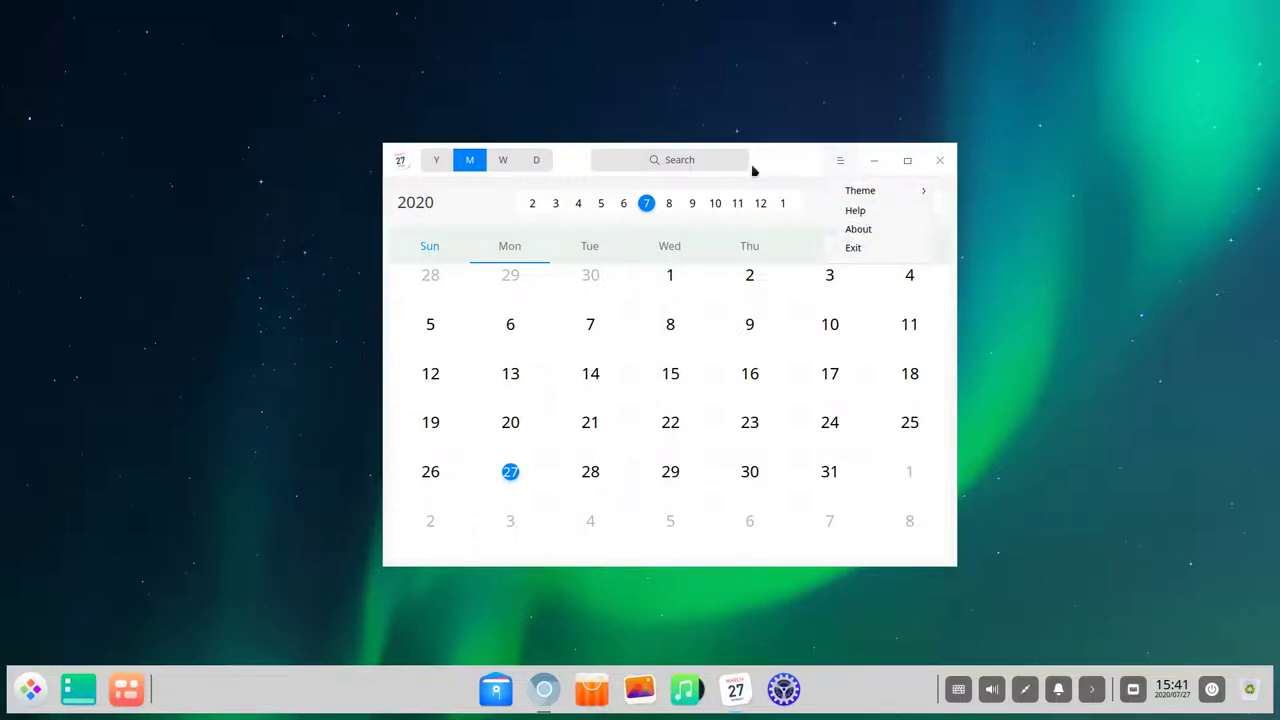
drag(790, 168, 788, 135)
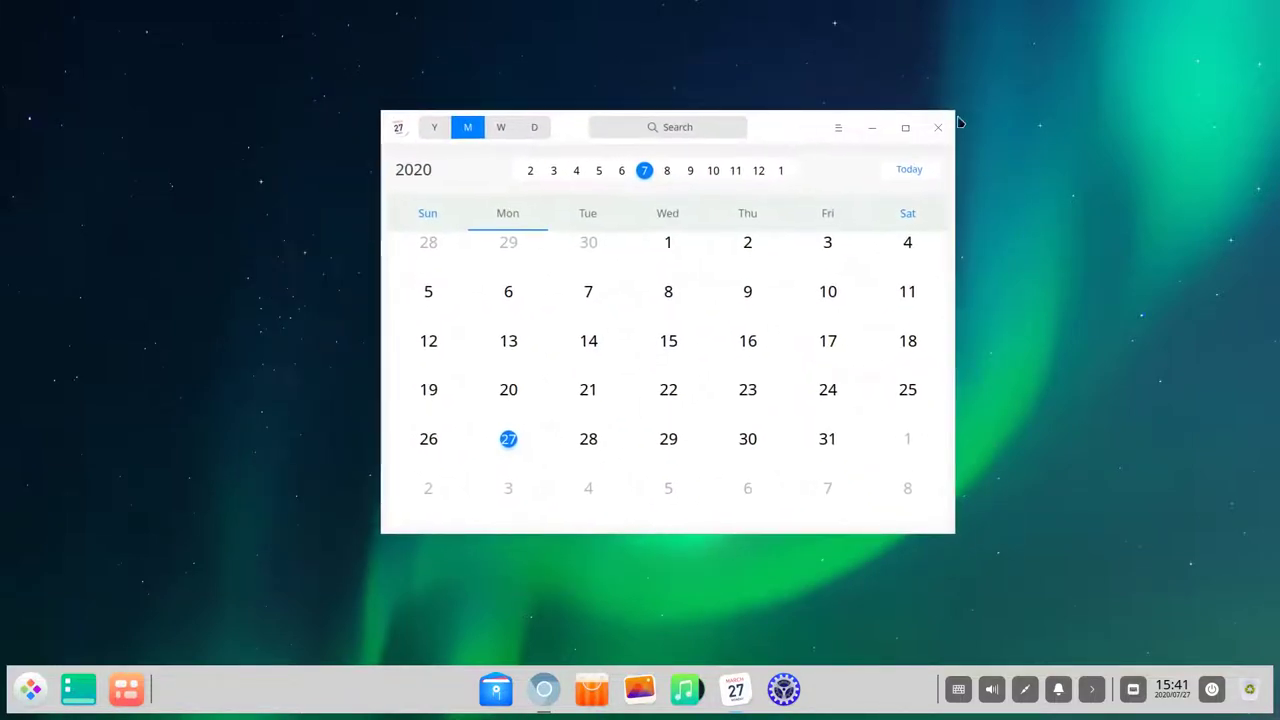
click(939, 127)
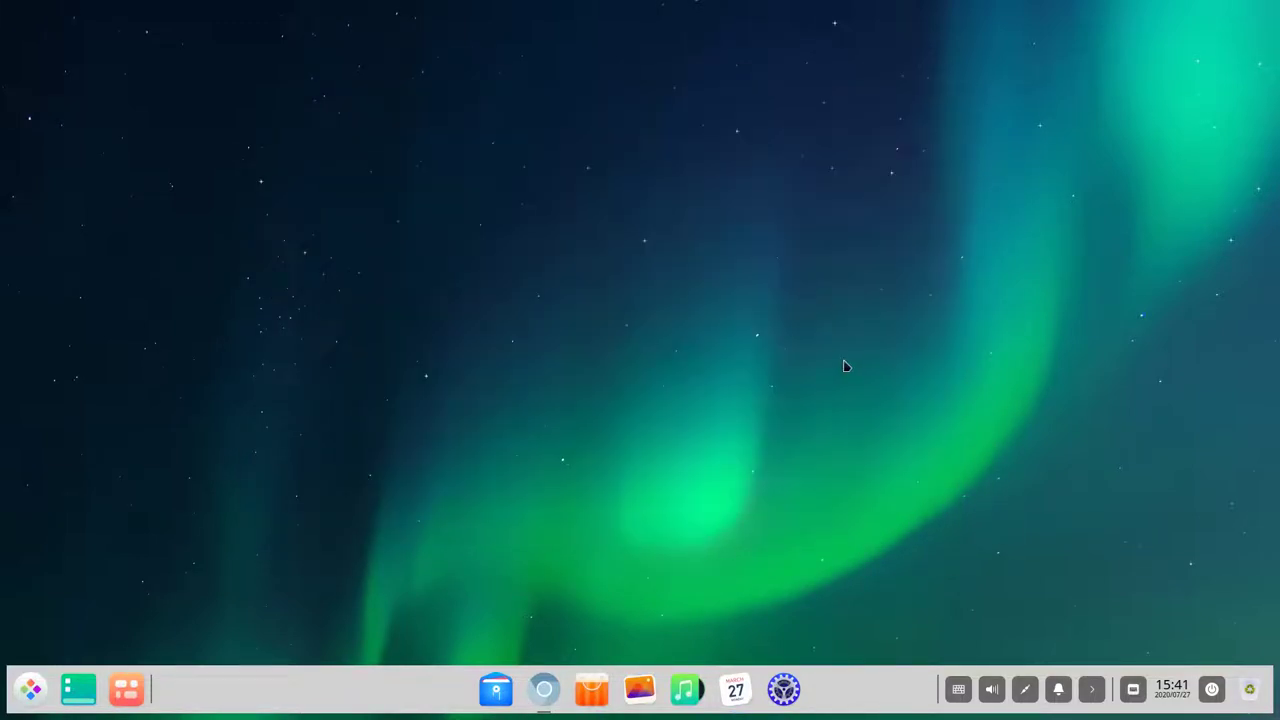
click(793, 688)
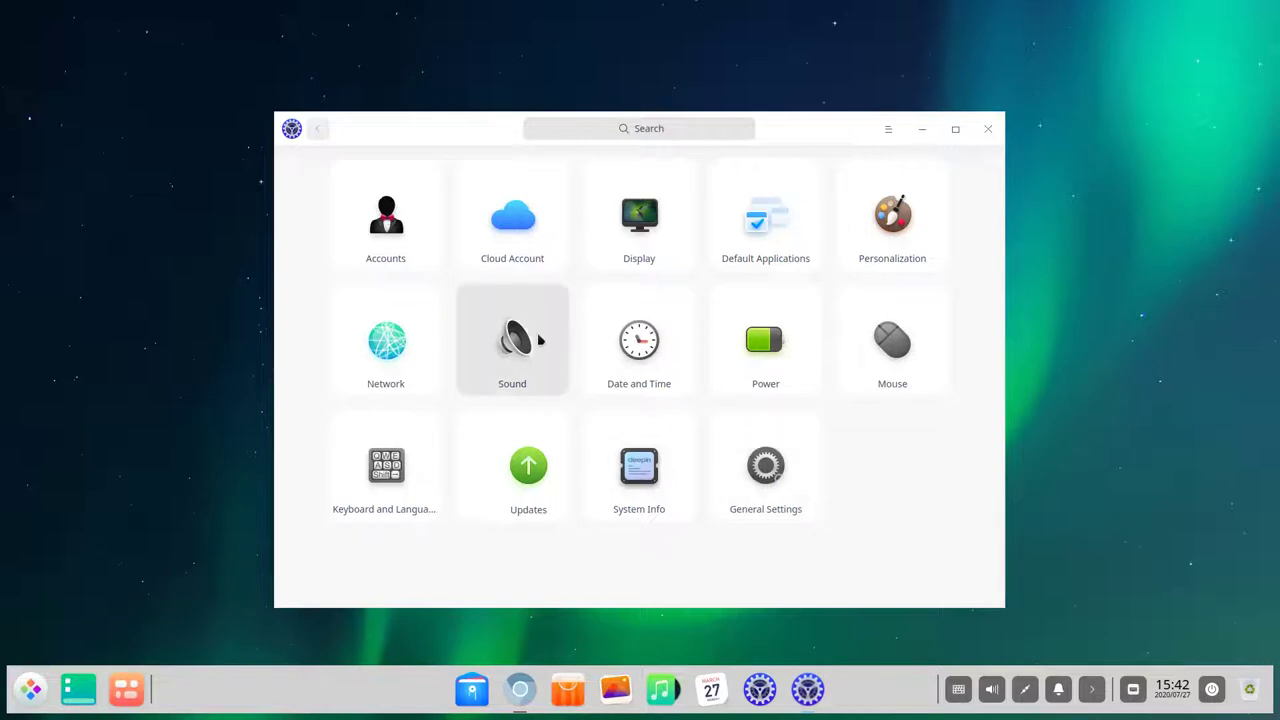
Browse Accounts, Cloud Account, Display brightness, scaling and refresh rate, then Default Applications showing Chromium.
click(372, 224)
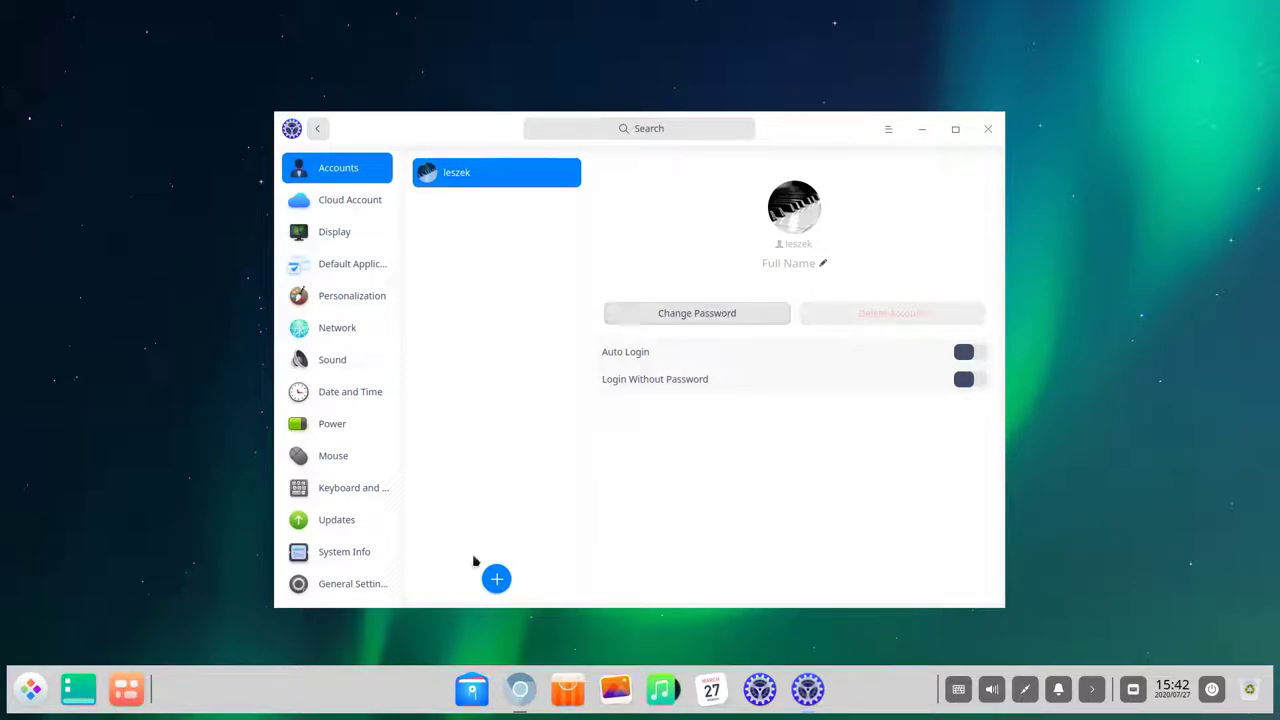
click(355, 206)
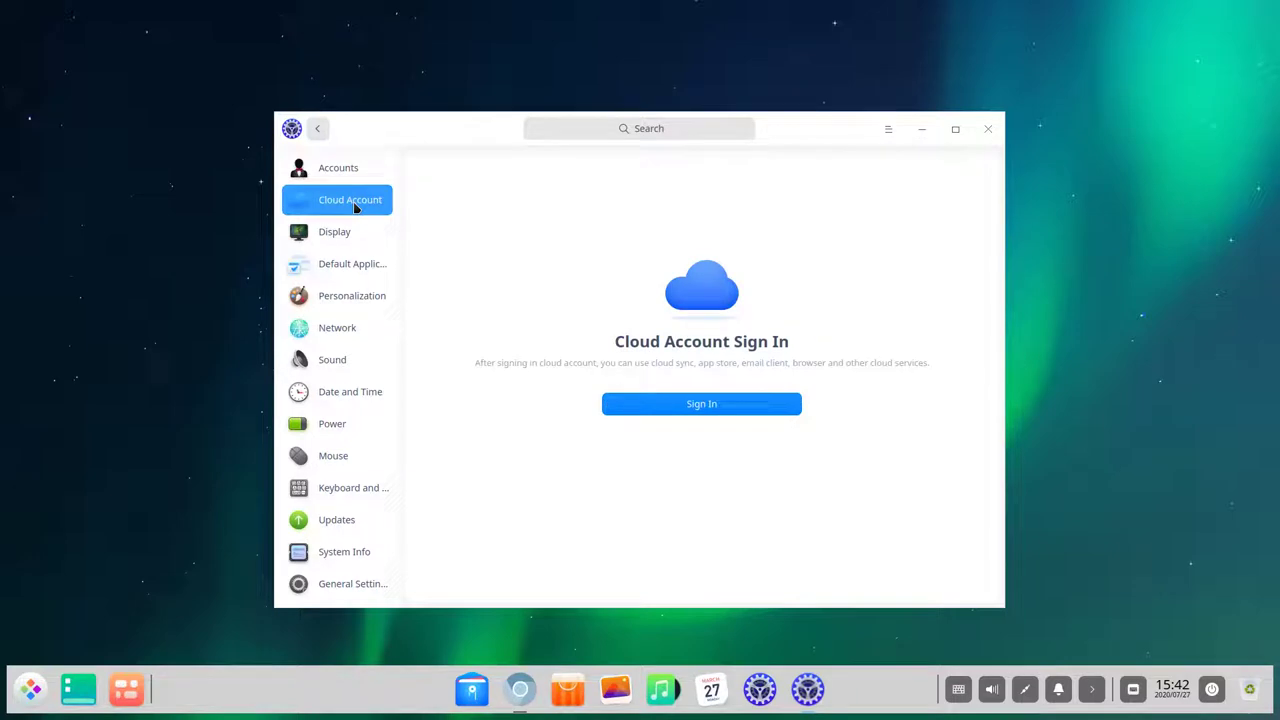
click(352, 235)
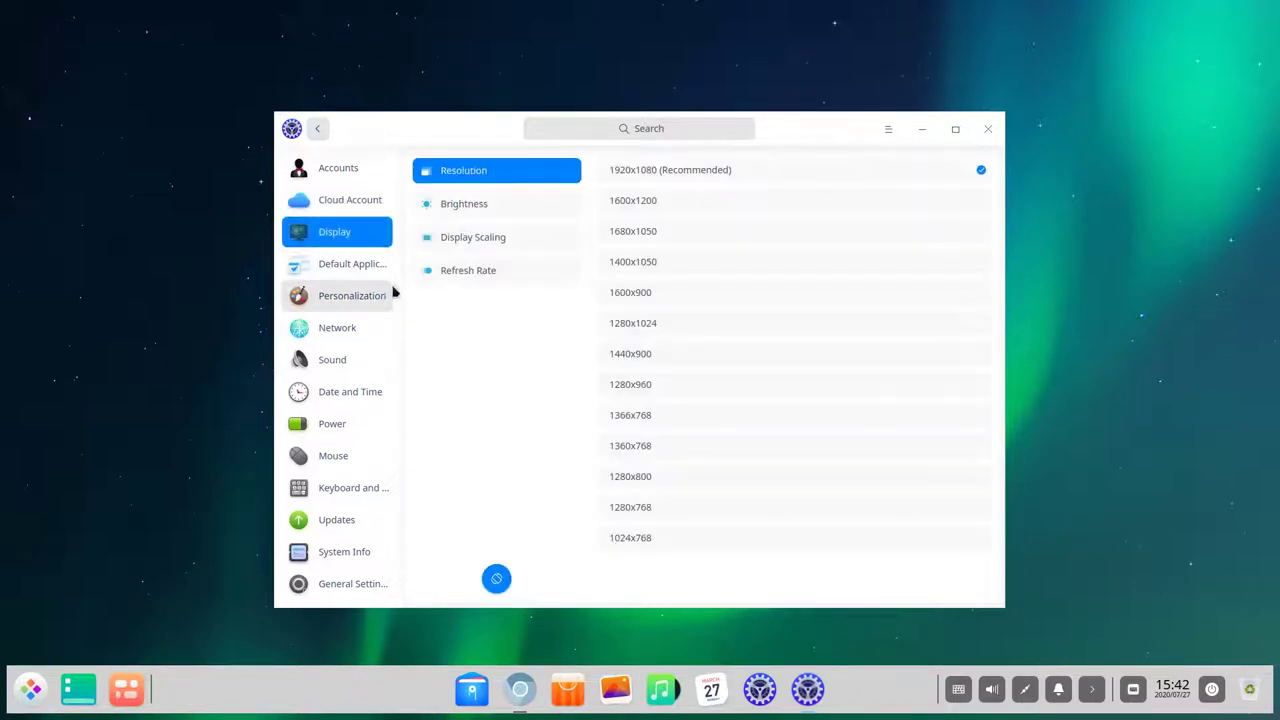
click(456, 212)
click(471, 238)
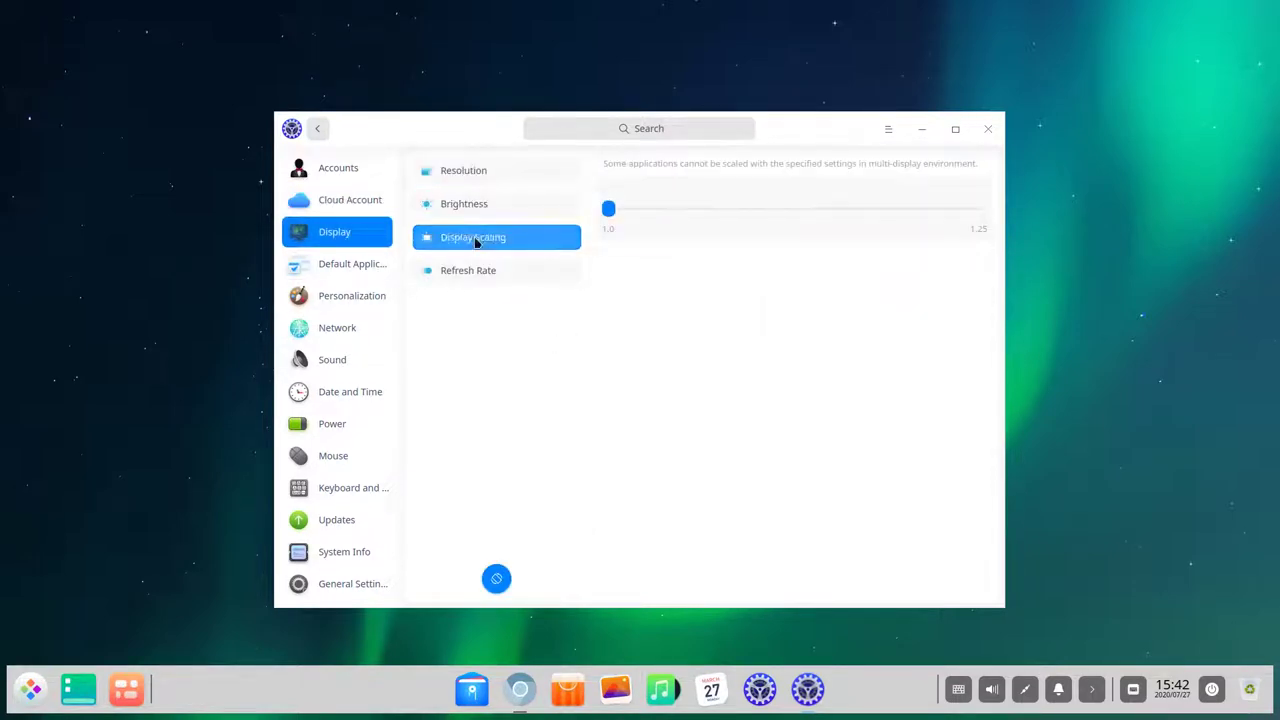
click(487, 274)
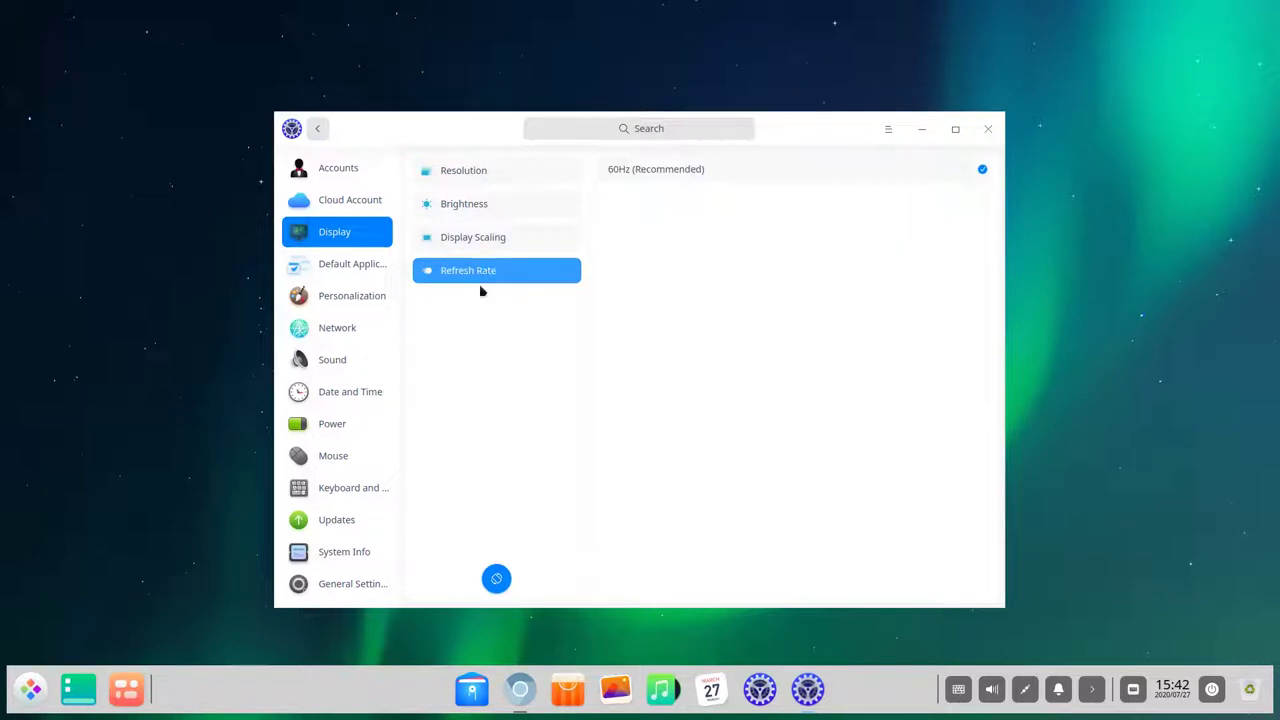
click(357, 270)
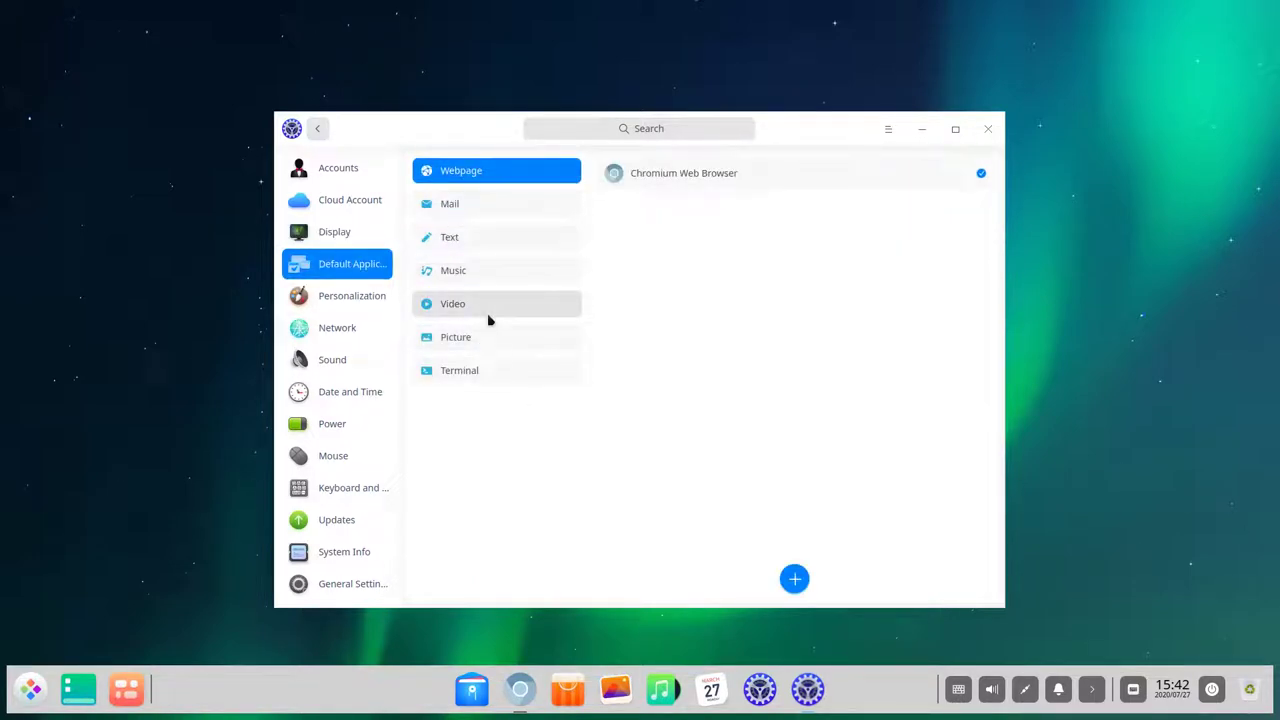
In Personalization, switch the accent to green and back to blue, then pick the Auto theme.
click(358, 300)
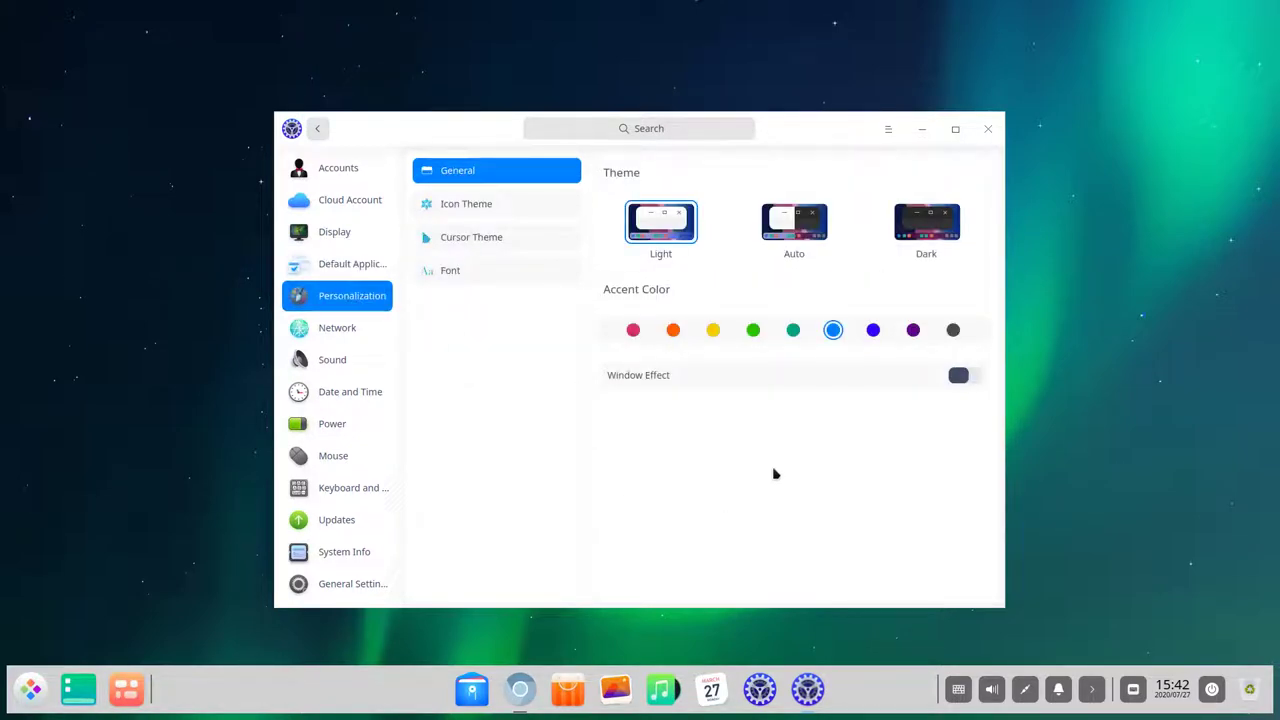
click(753, 331)
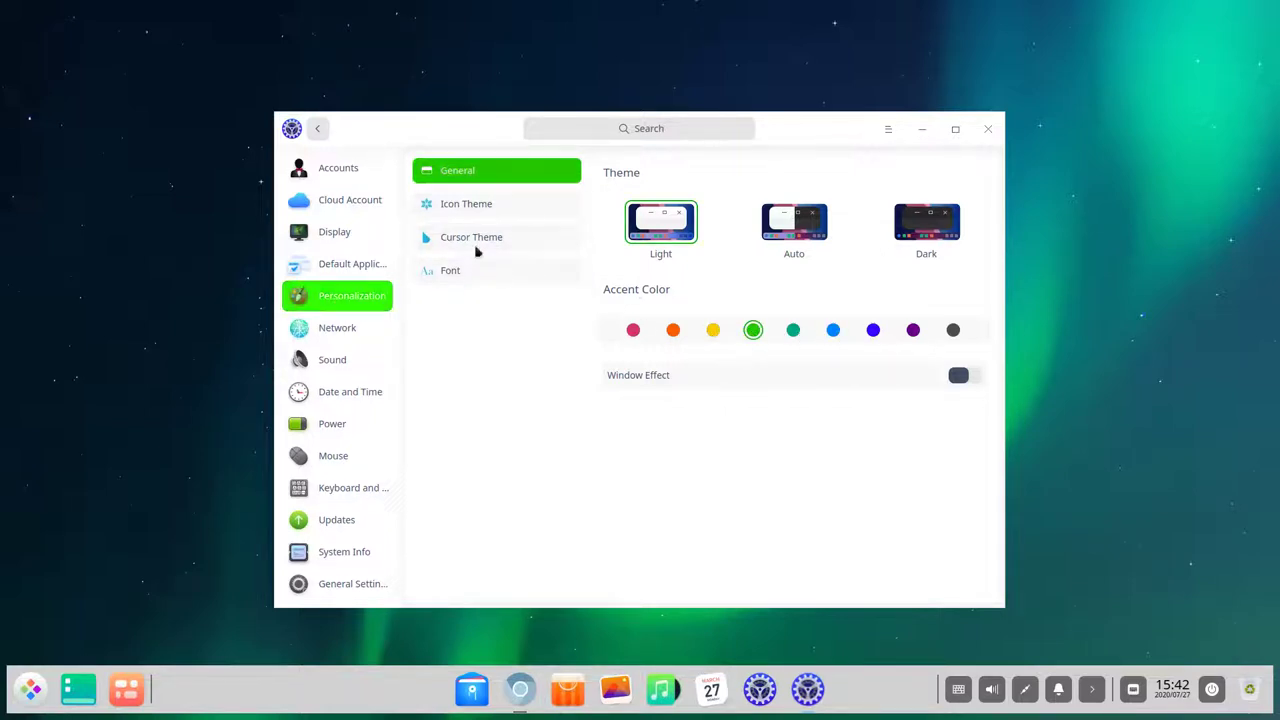
click(833, 330)
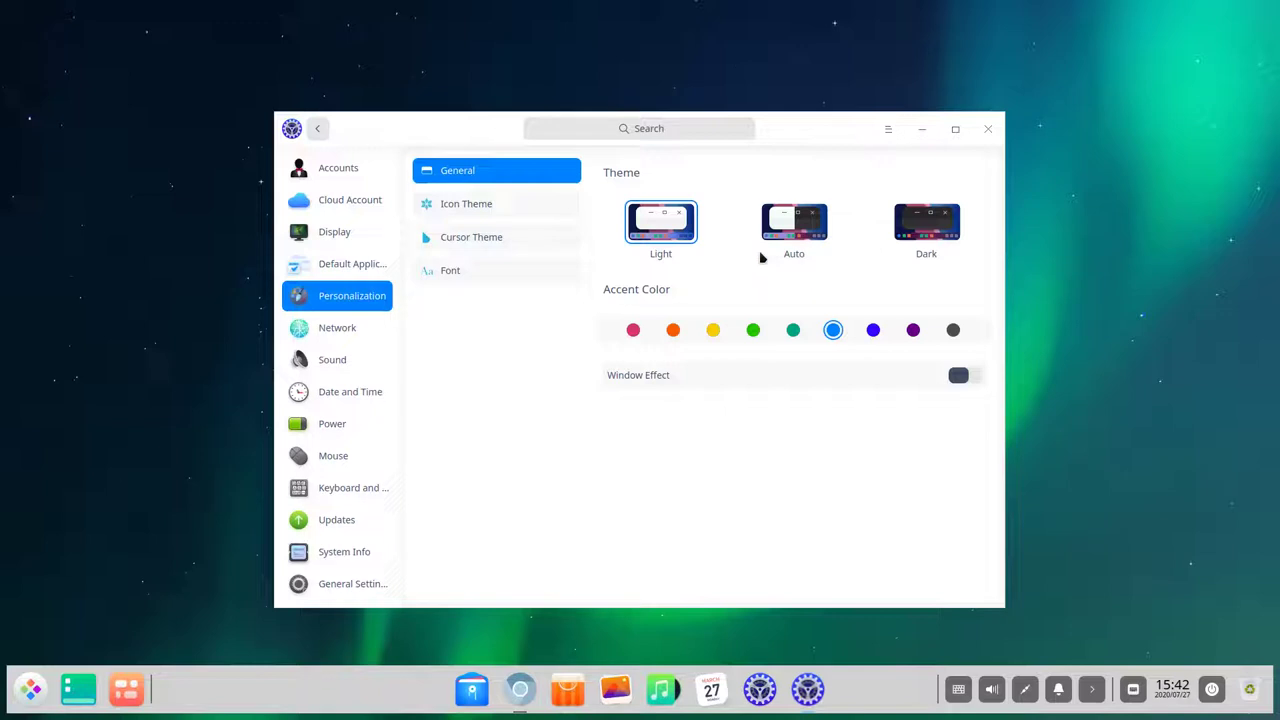
click(790, 236)
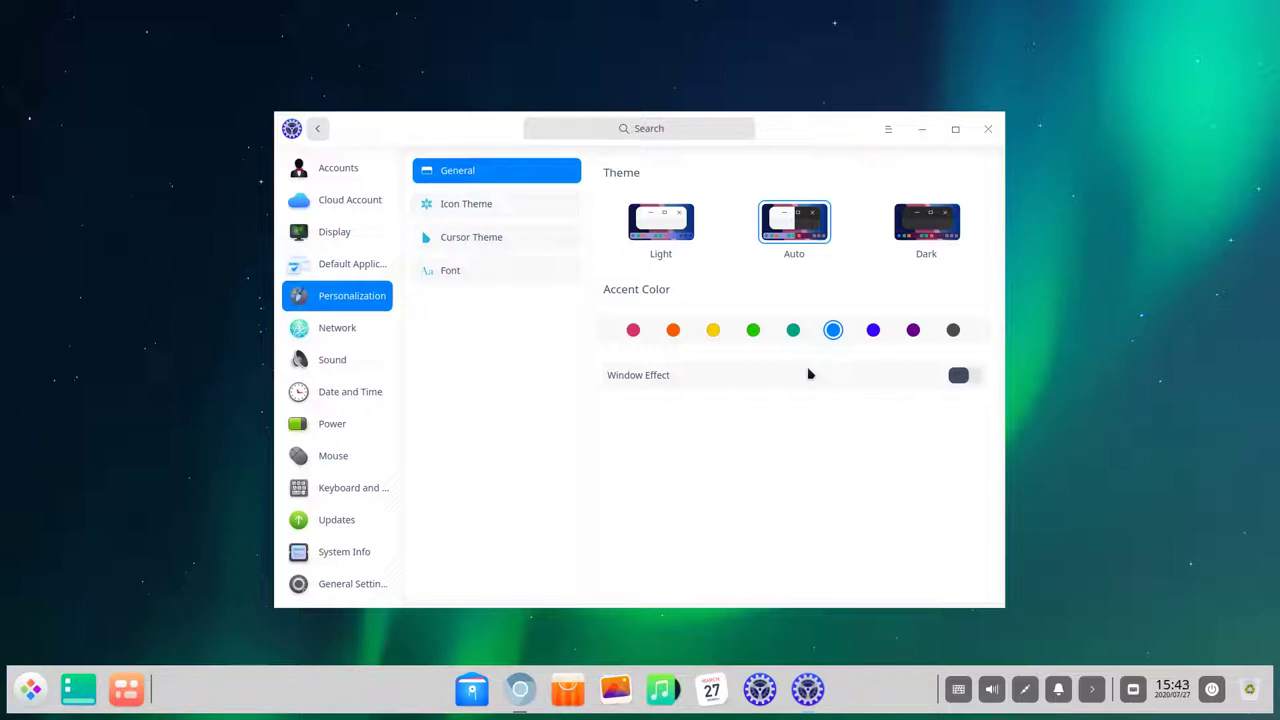
Switch to the Dark theme, then open, move and close the file manager.
click(930, 229)
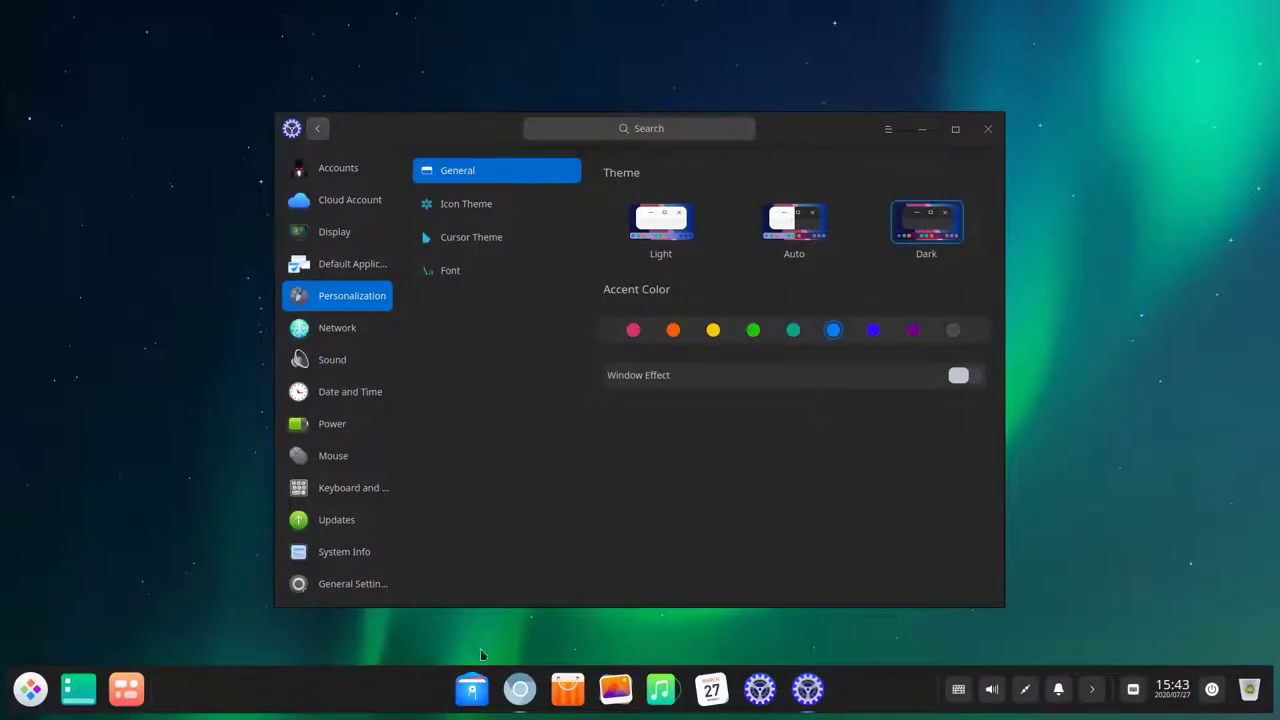
click(476, 680)
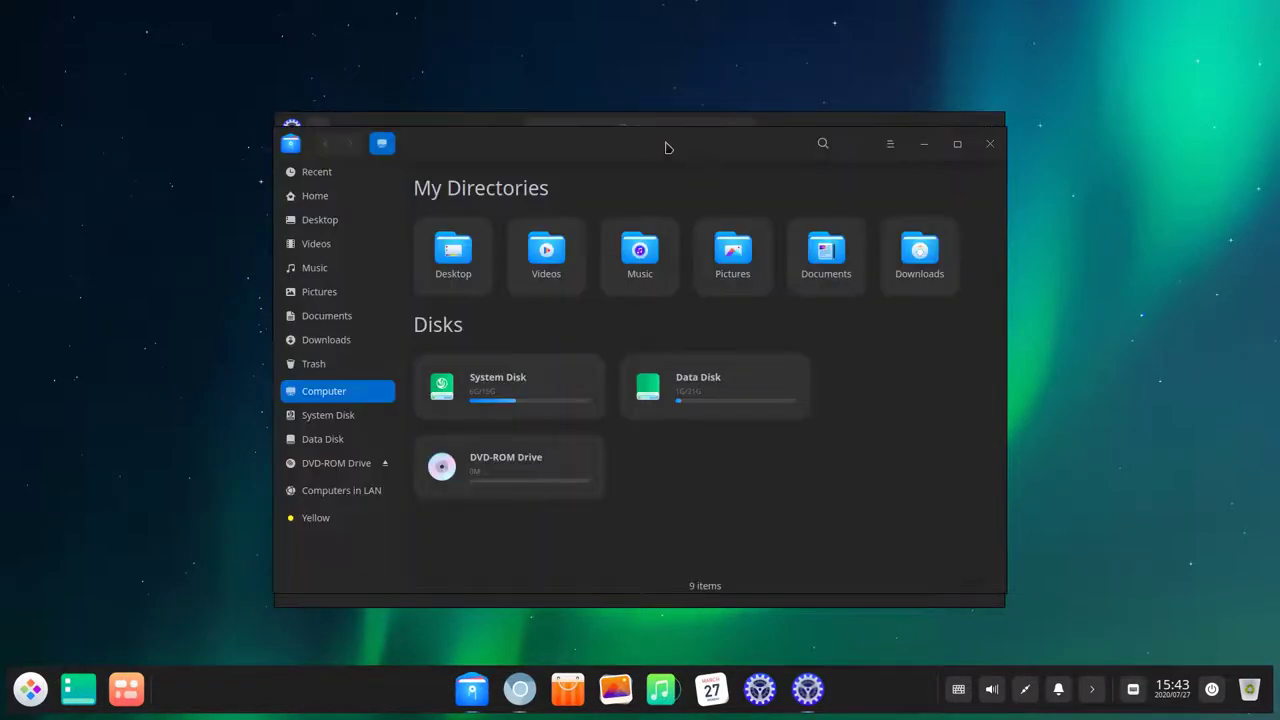
drag(666, 143, 745, 173)
click(1069, 173)
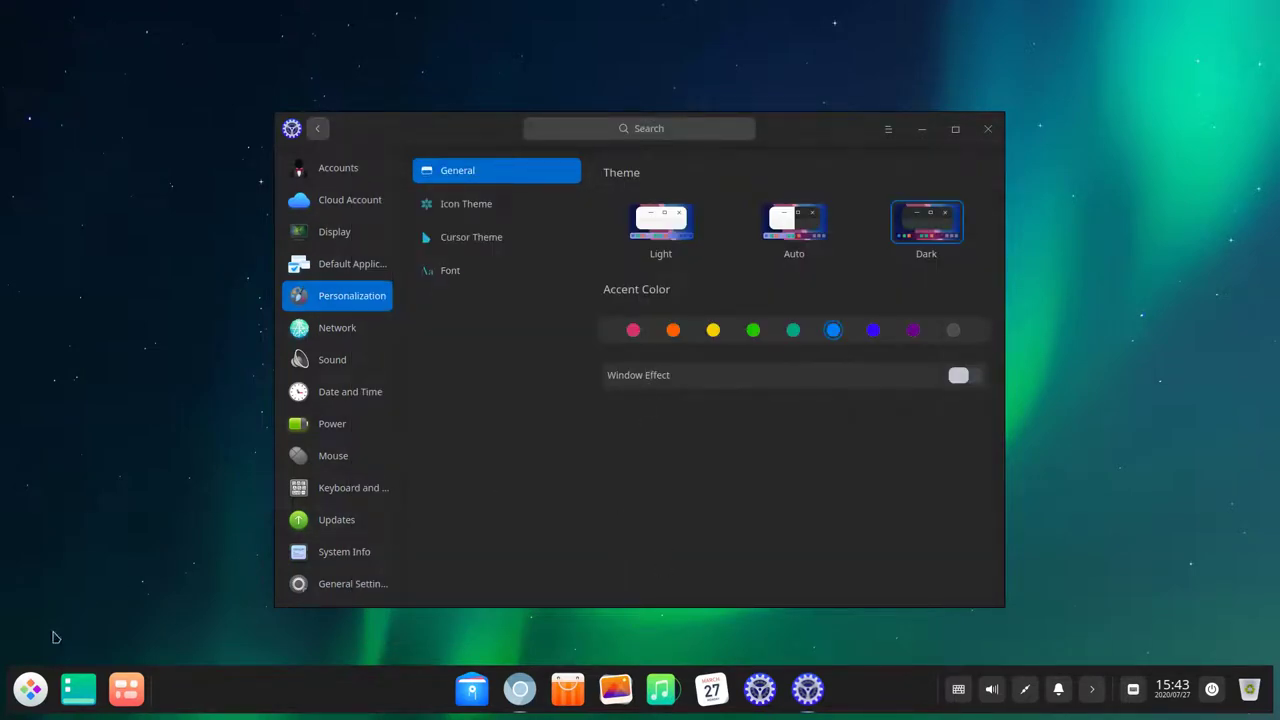
Launch Chromium from the launcher, close it, and set the desktop theme to Light.
click(30, 688)
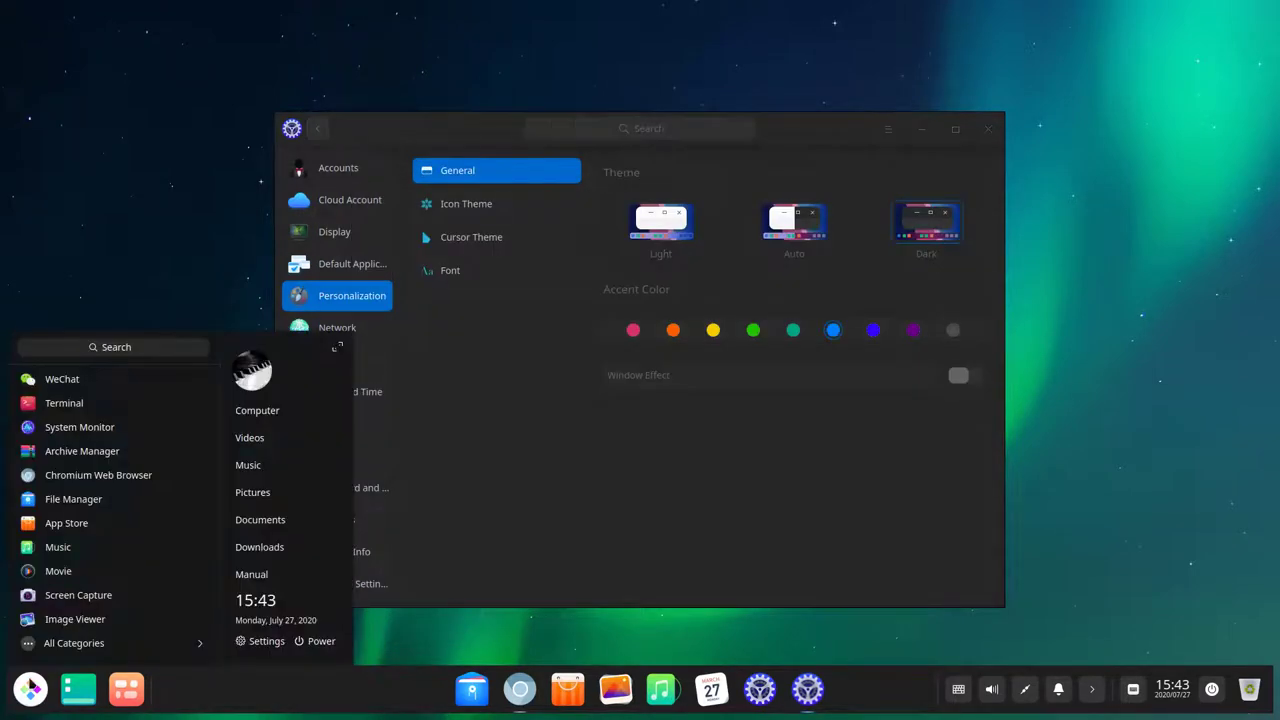
click(92, 477)
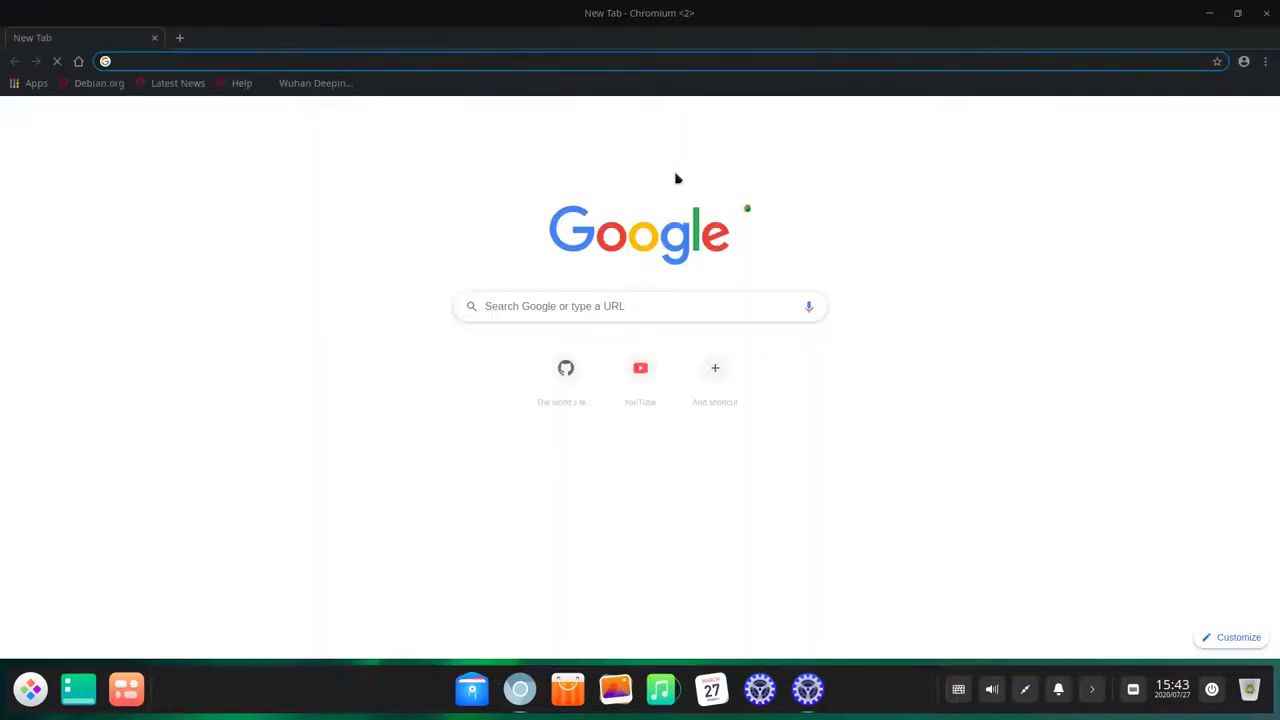
click(1266, 13)
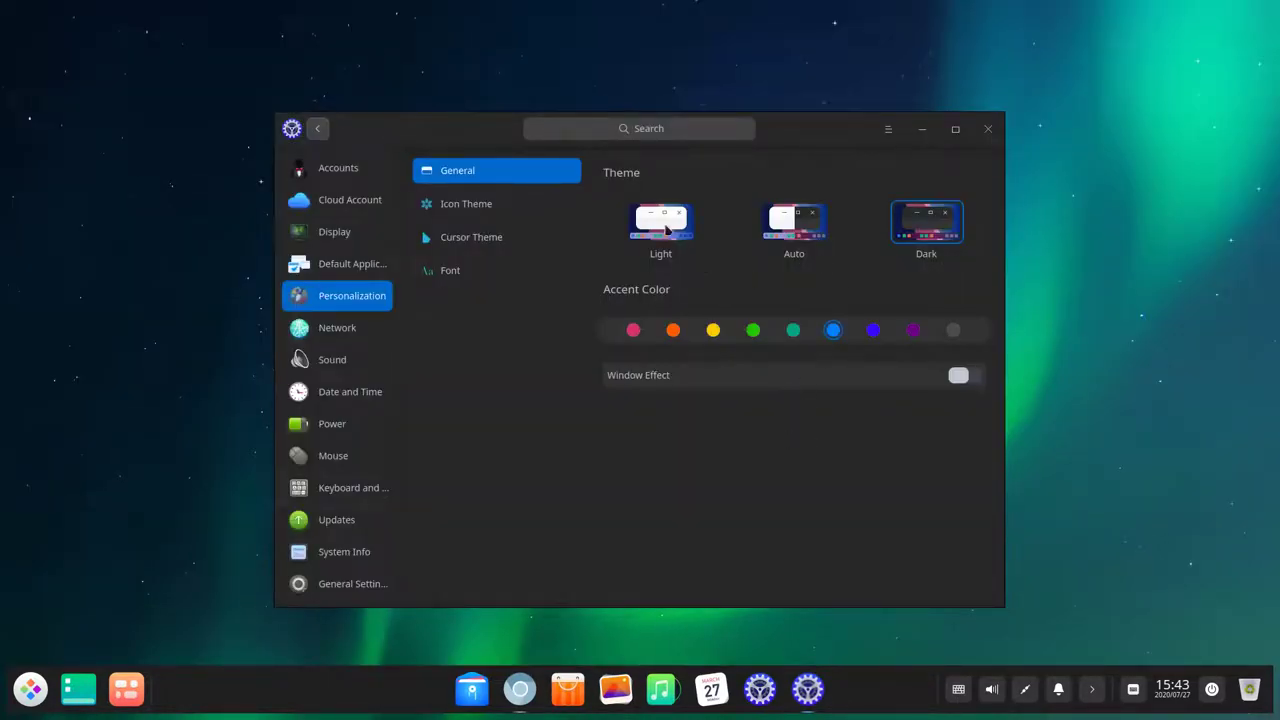
click(665, 228)
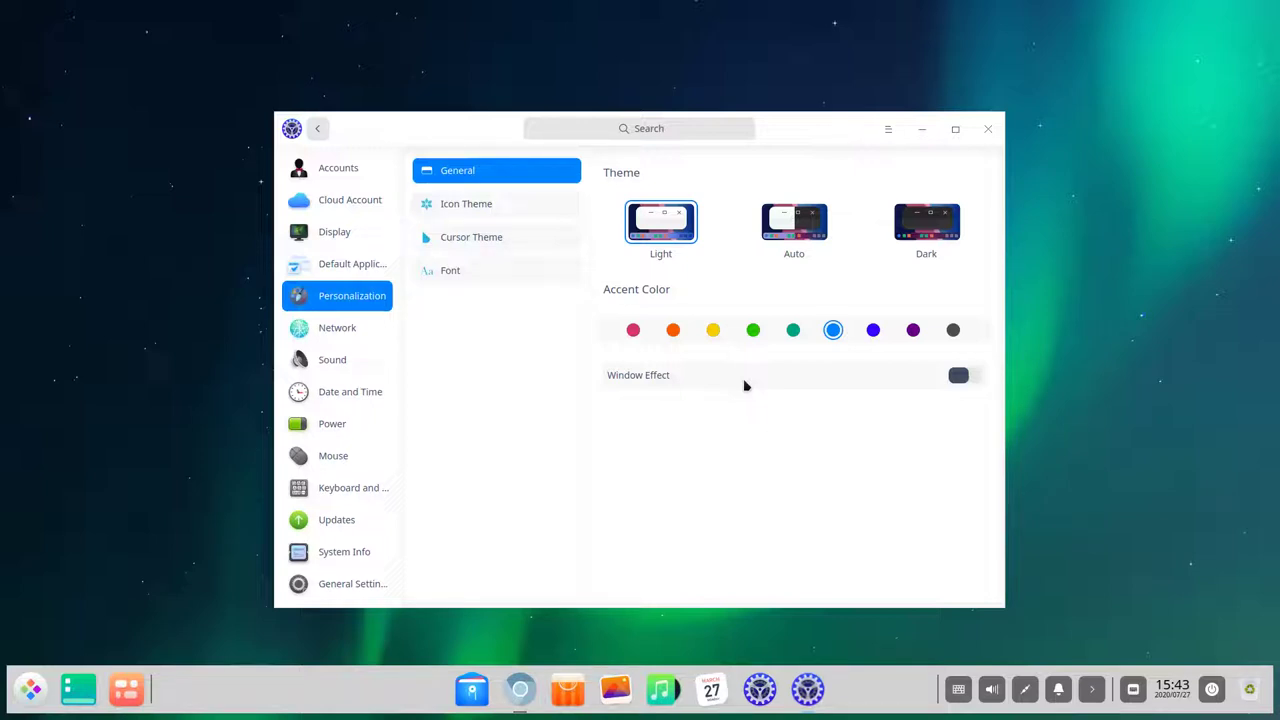
Browse the Icon Theme, Cursor Theme and Font pages, then the Network settings.
click(529, 208)
click(530, 245)
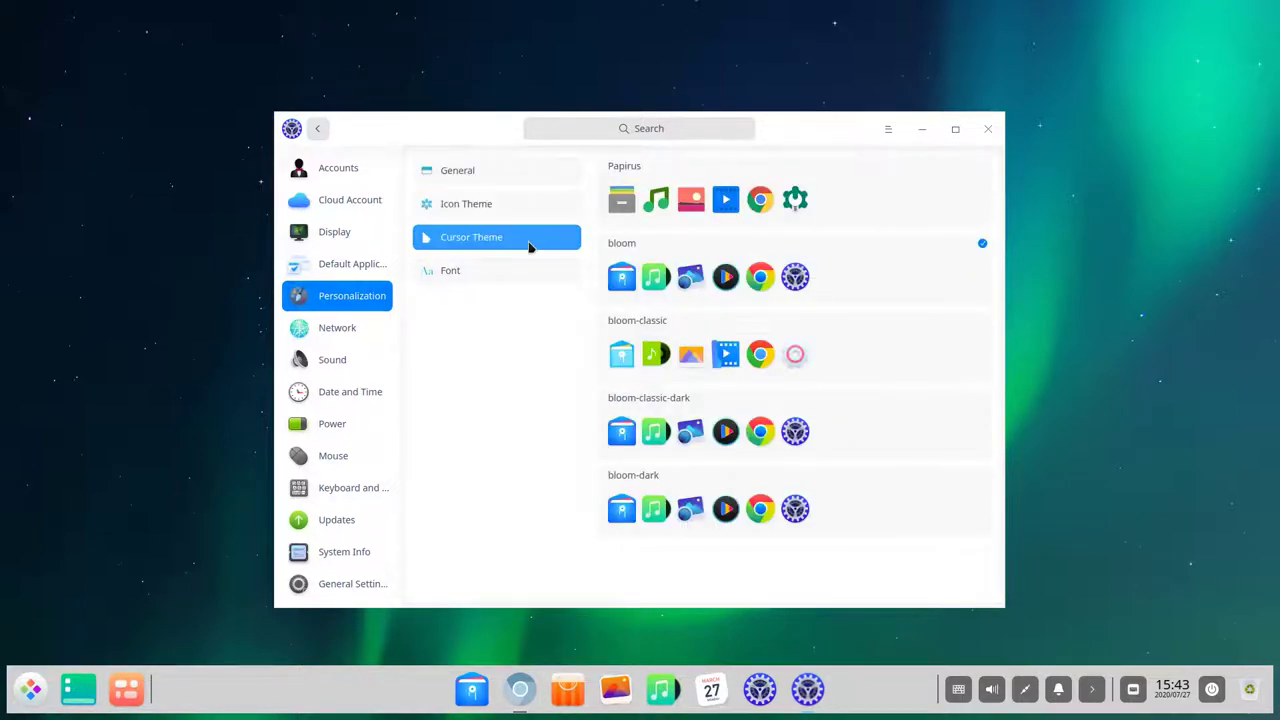
click(515, 274)
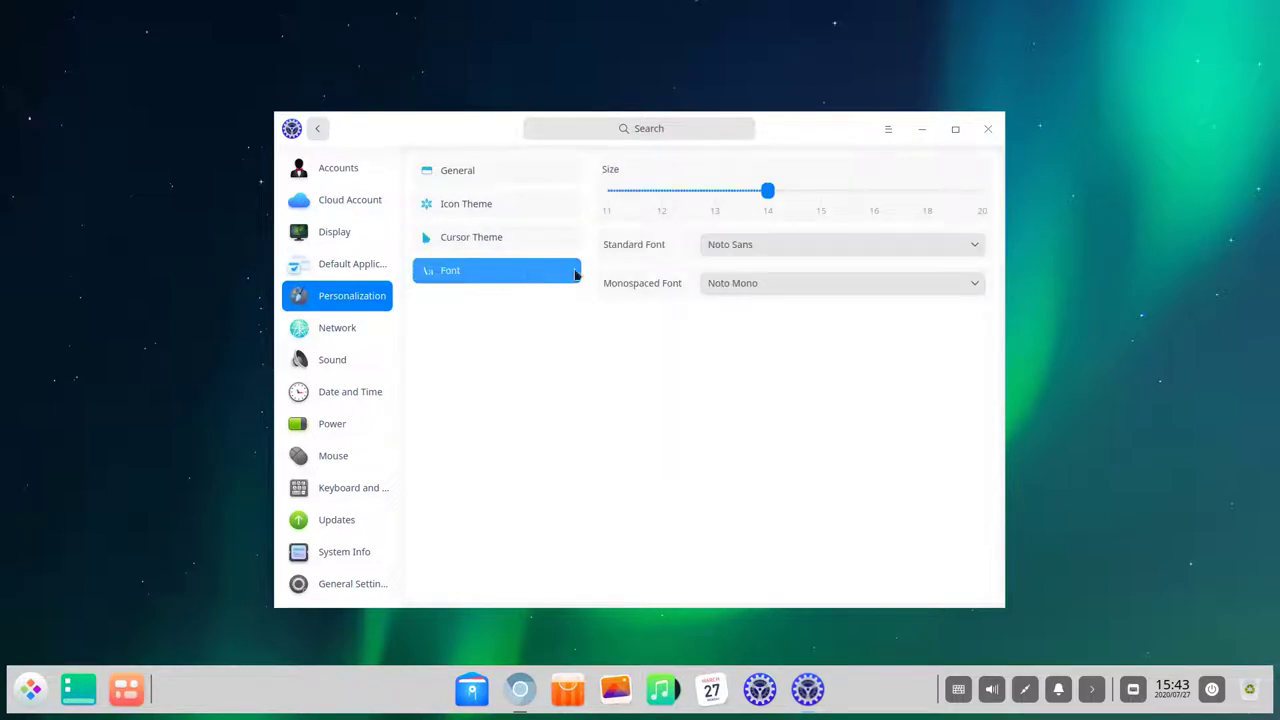
click(342, 336)
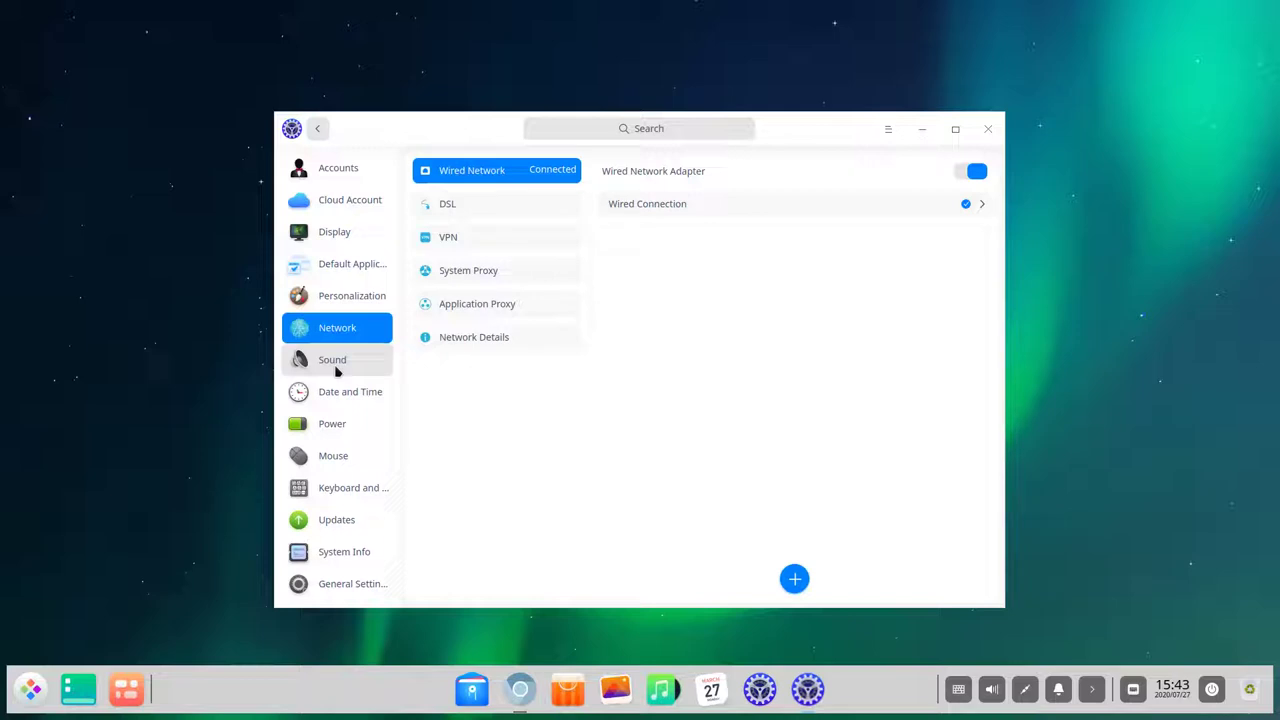
In Sound, toggle the speaker off and back on, then view Input, Advanced and Sound Effects.
click(337, 365)
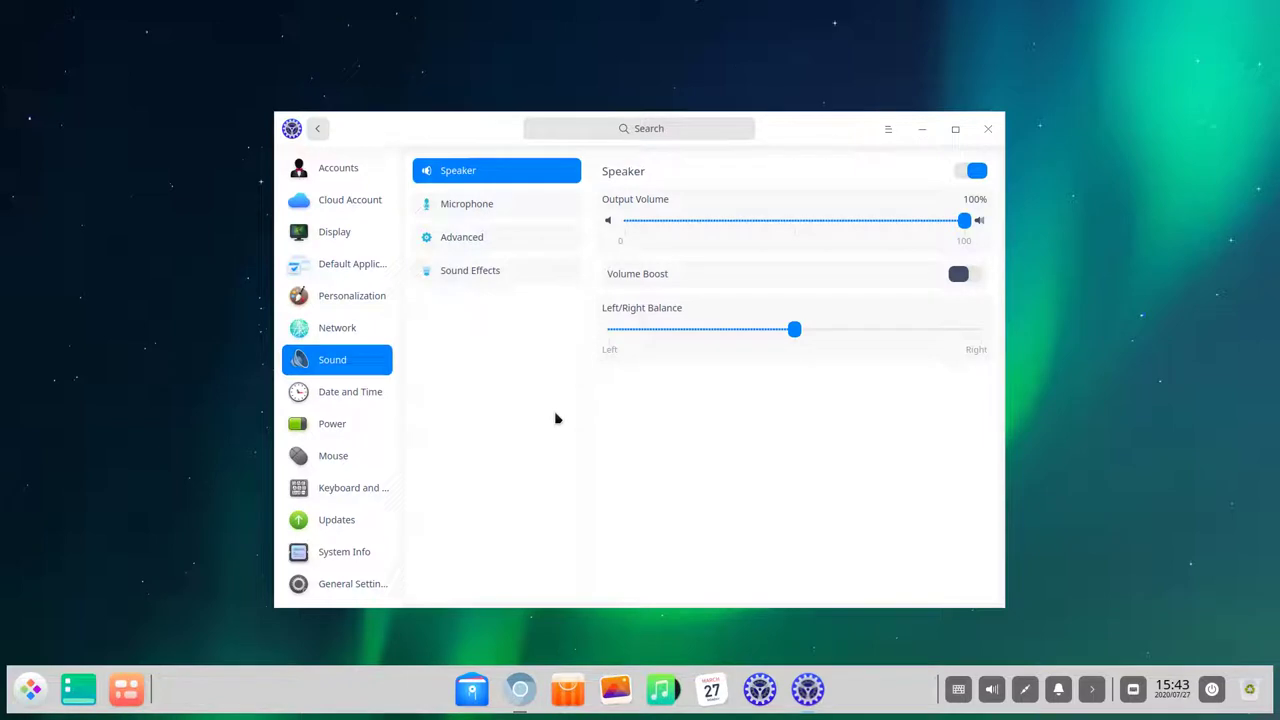
click(970, 170)
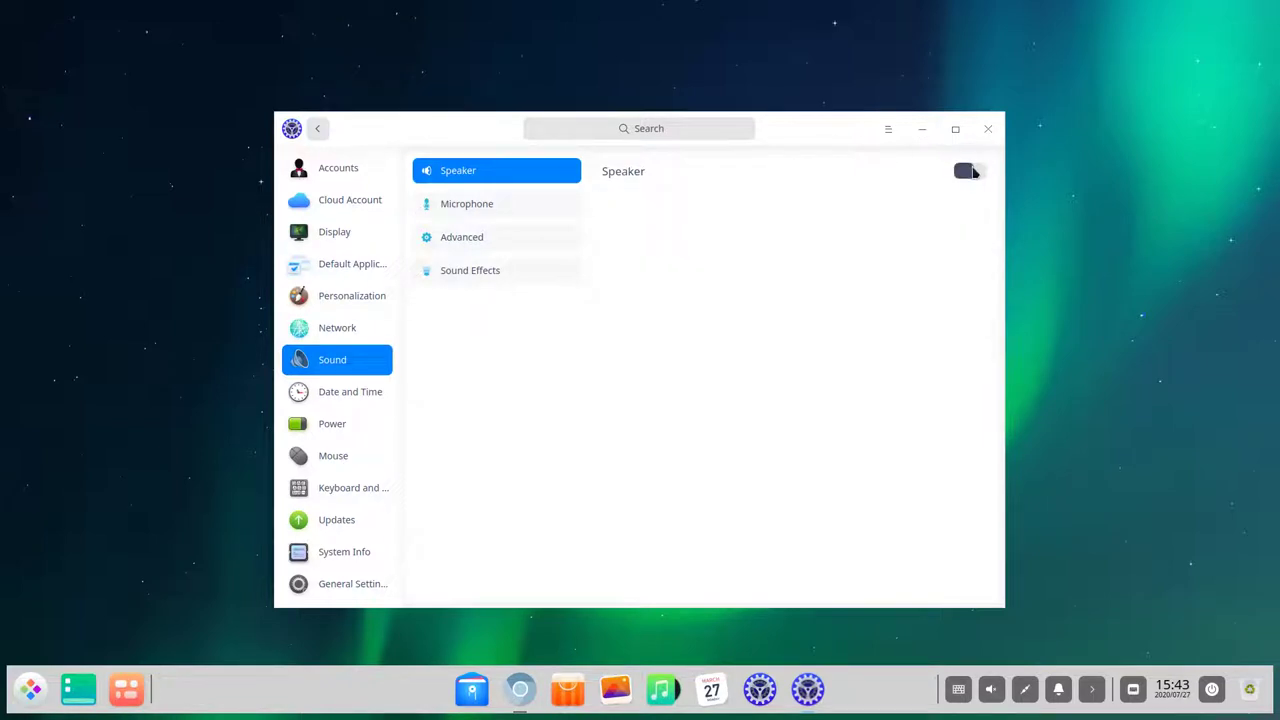
click(970, 171)
click(530, 208)
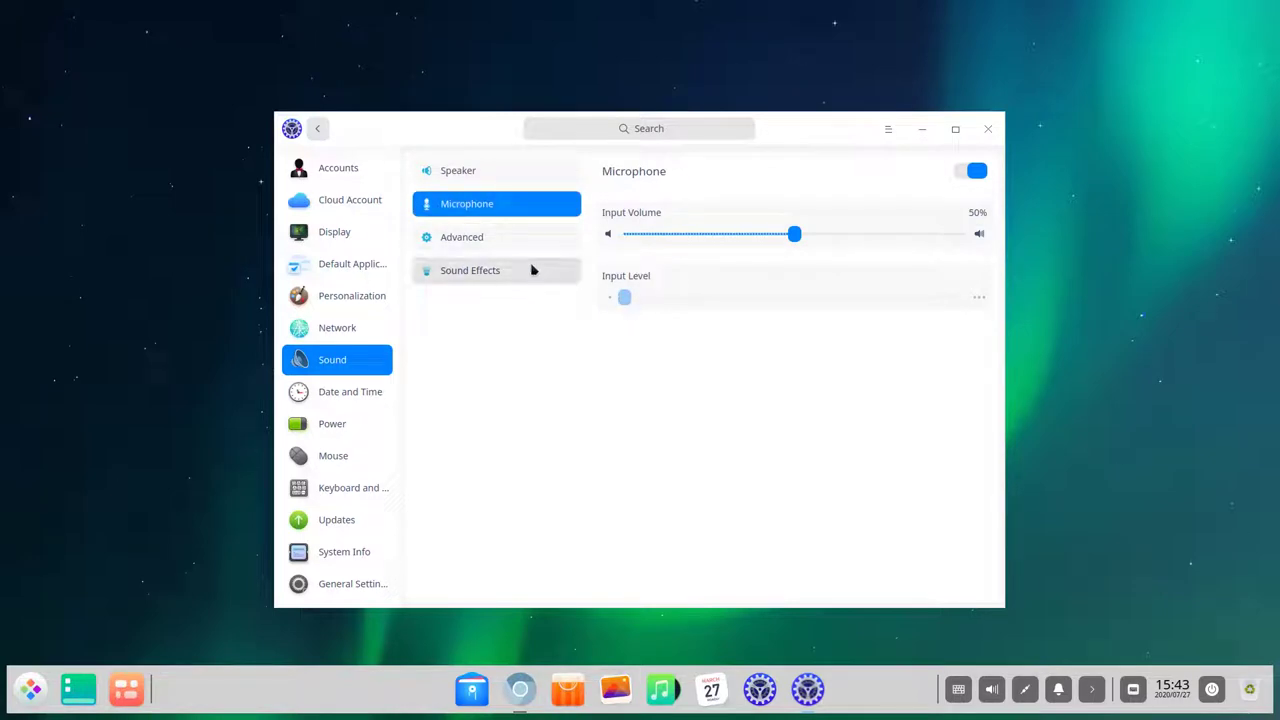
click(530, 243)
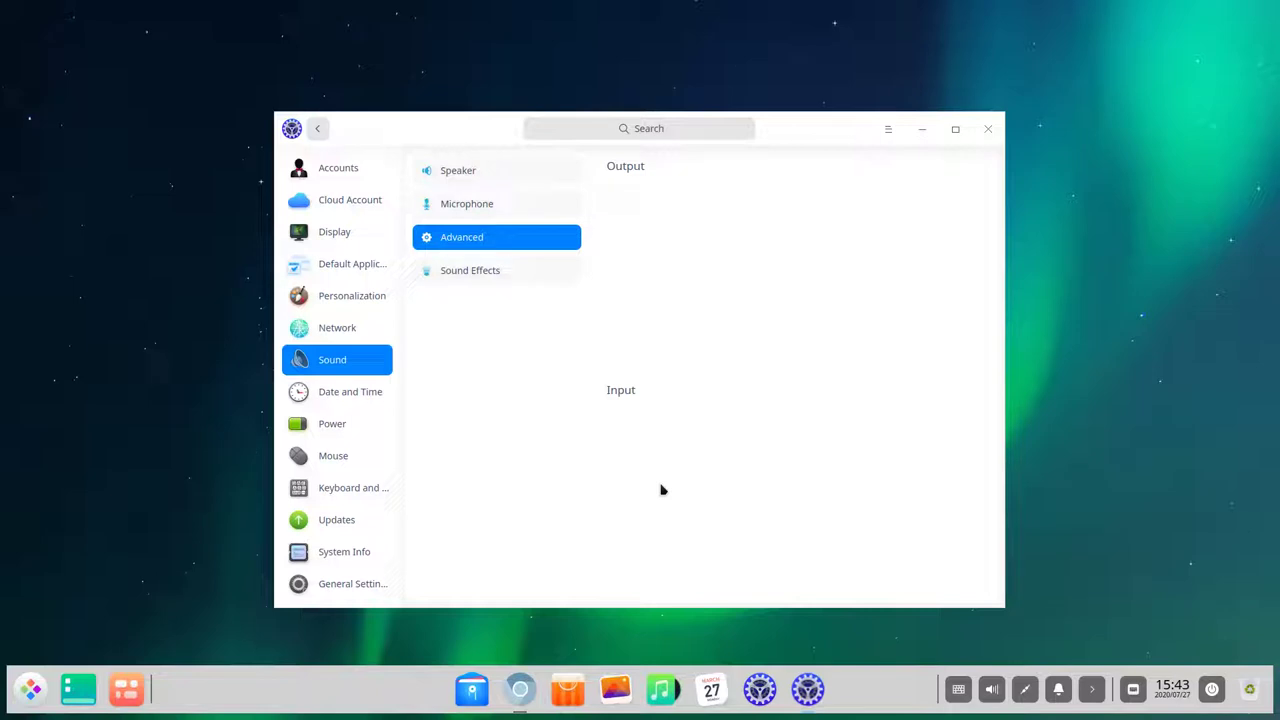
click(510, 278)
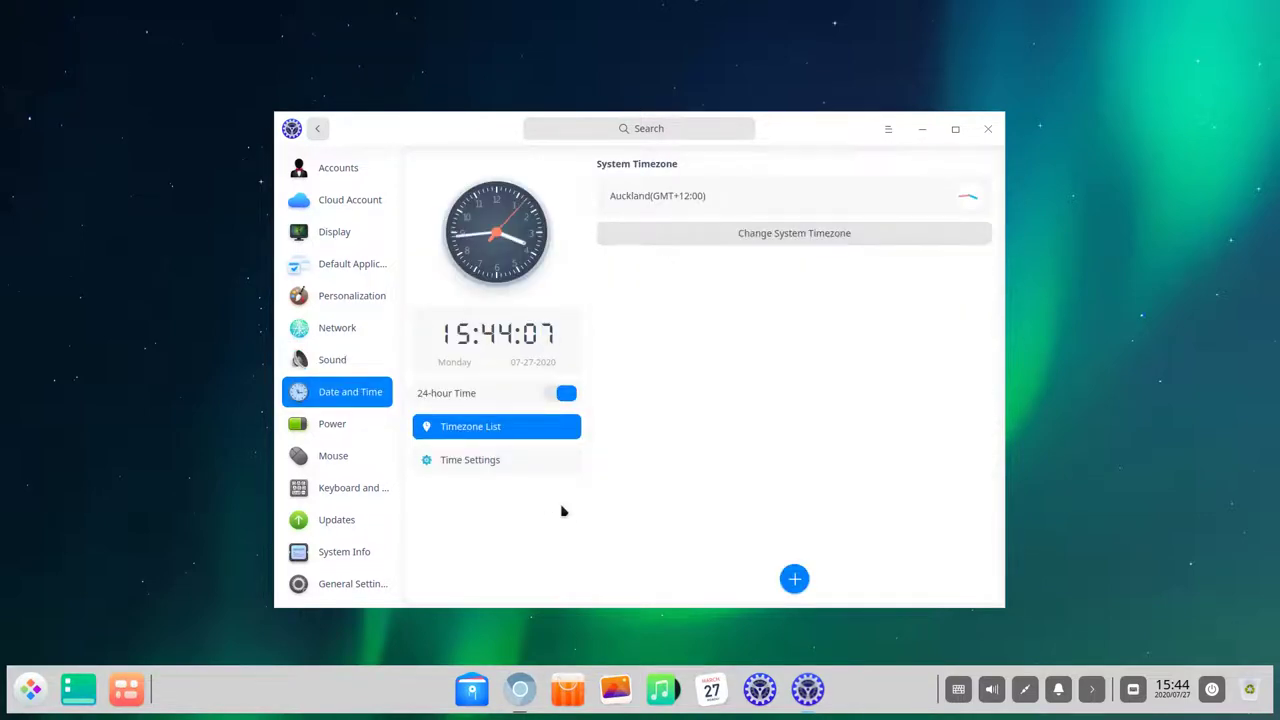
Check time auto-sync and Power's Plugged In suspend and lock timings, then show Mouse settings.
click(511, 459)
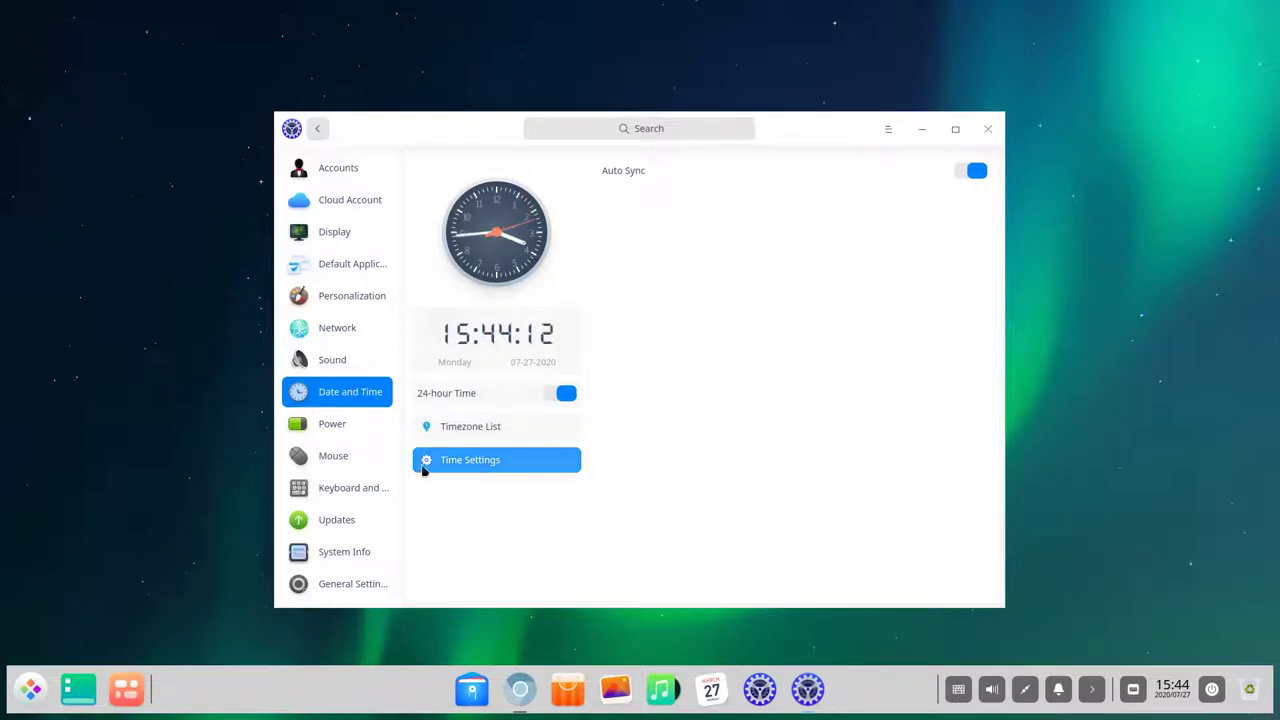
click(345, 436)
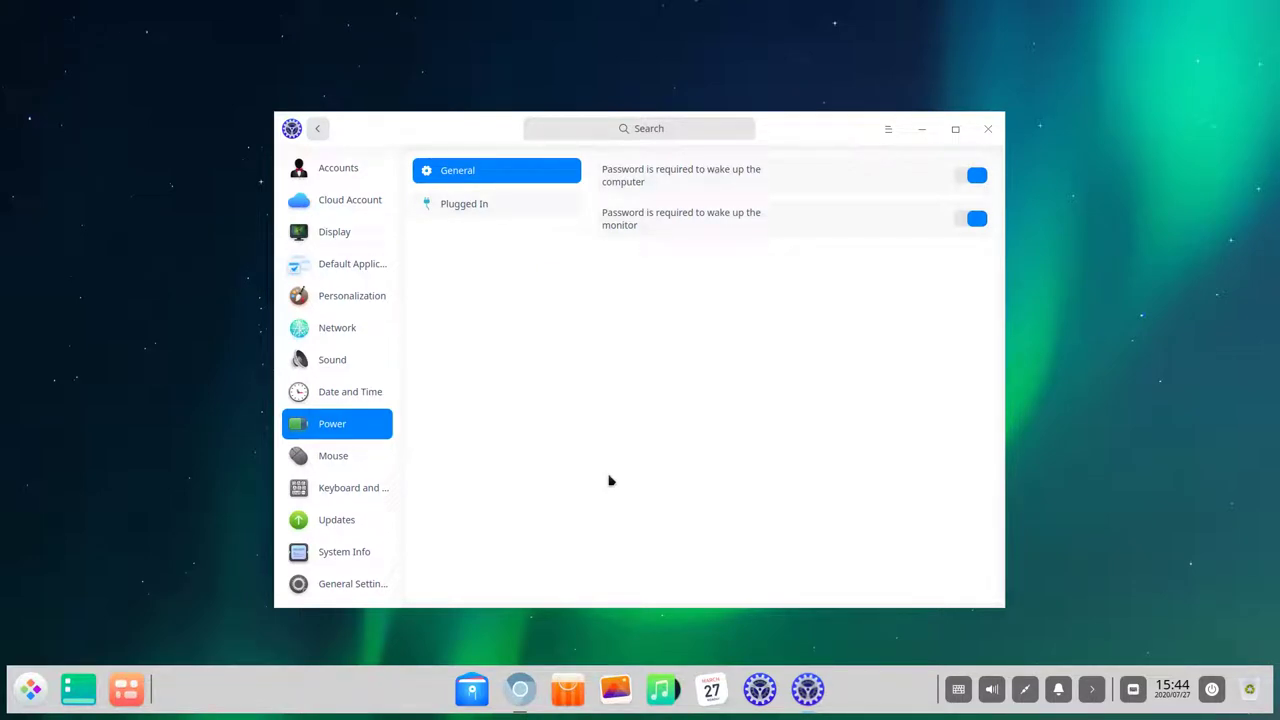
click(497, 207)
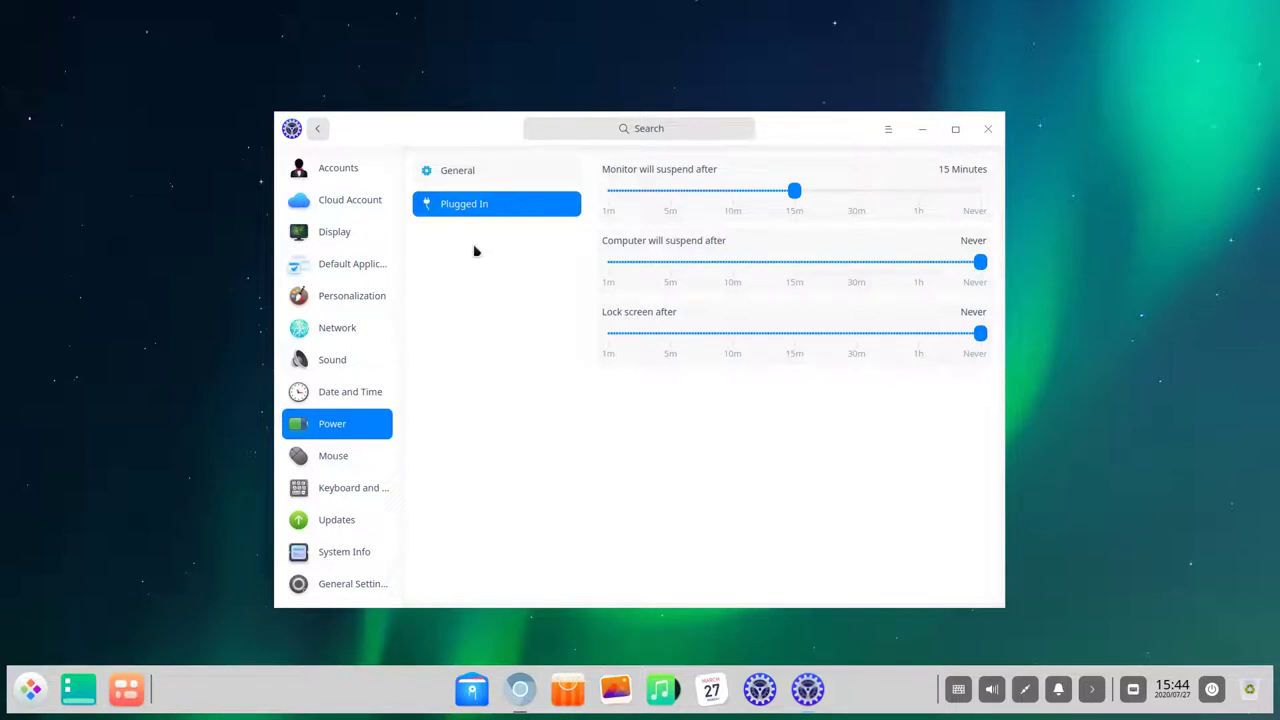
click(370, 464)
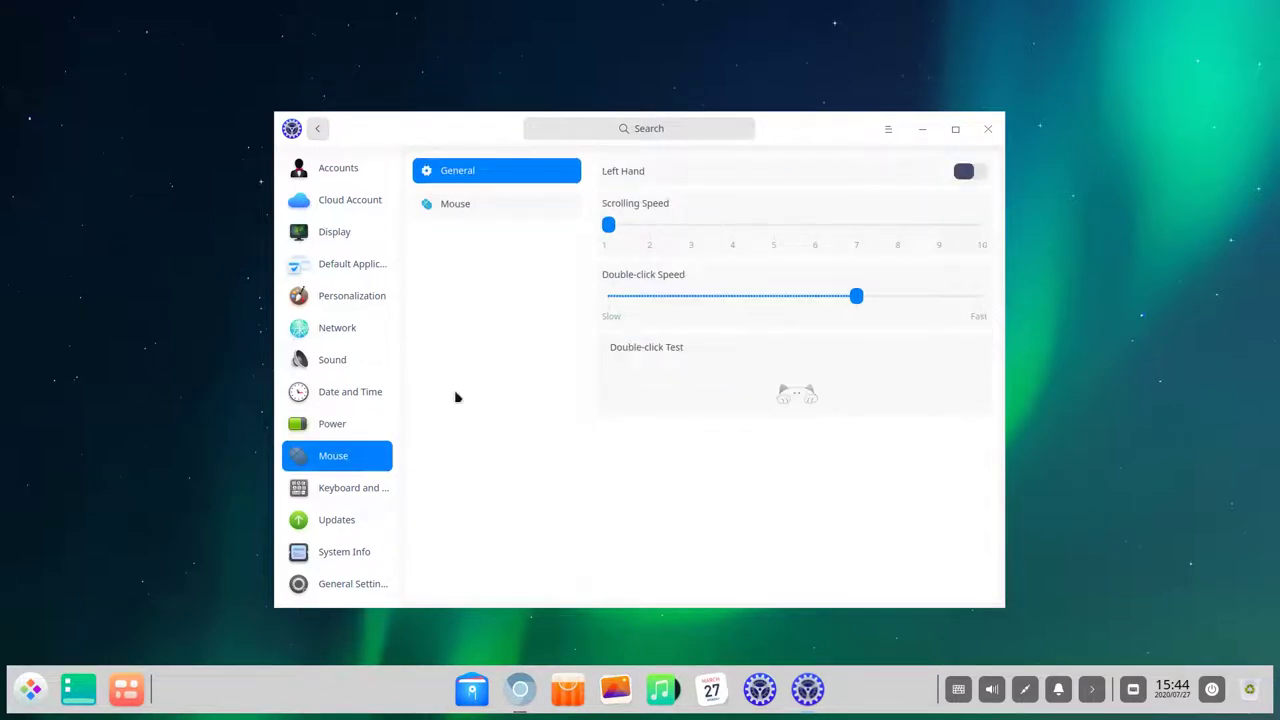
Try the double-click speed test twice, view pointer speed settings, then show Keyboard and Language.
double_click(803, 416)
double_click(801, 390)
click(501, 214)
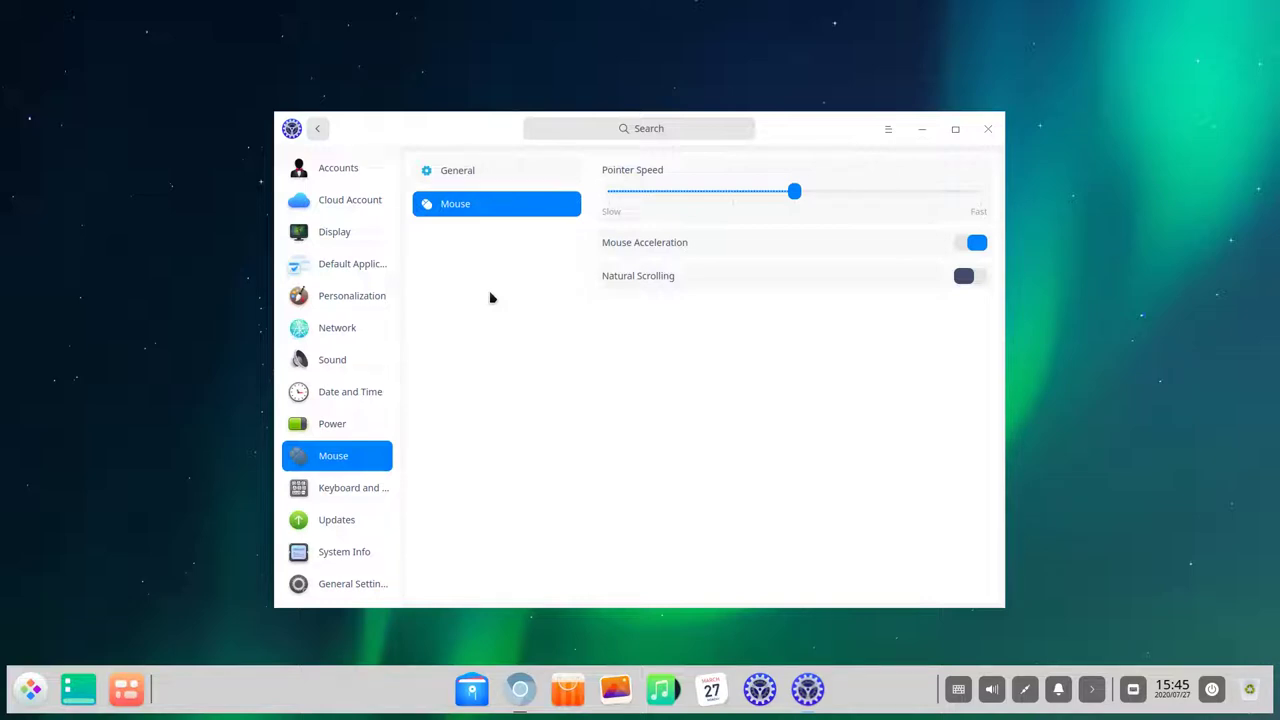
click(365, 488)
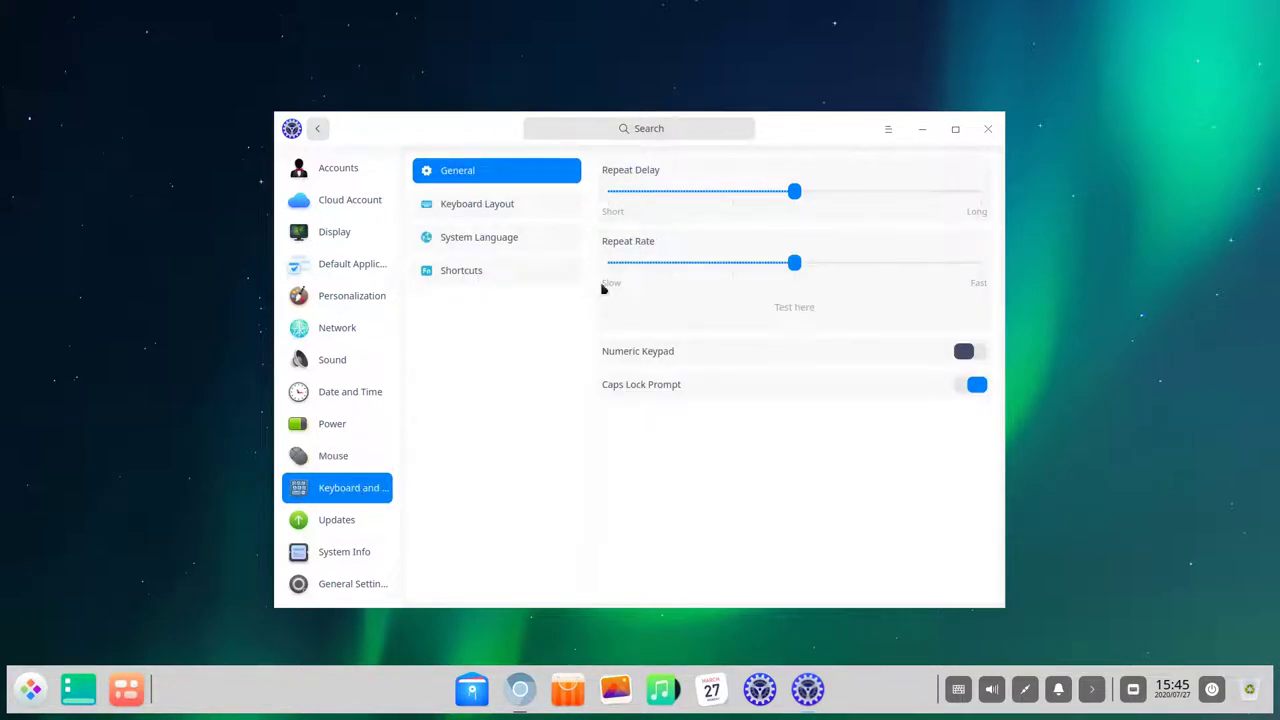
View installed keyboard layouts and browse the add-layout list without adding one.
click(514, 205)
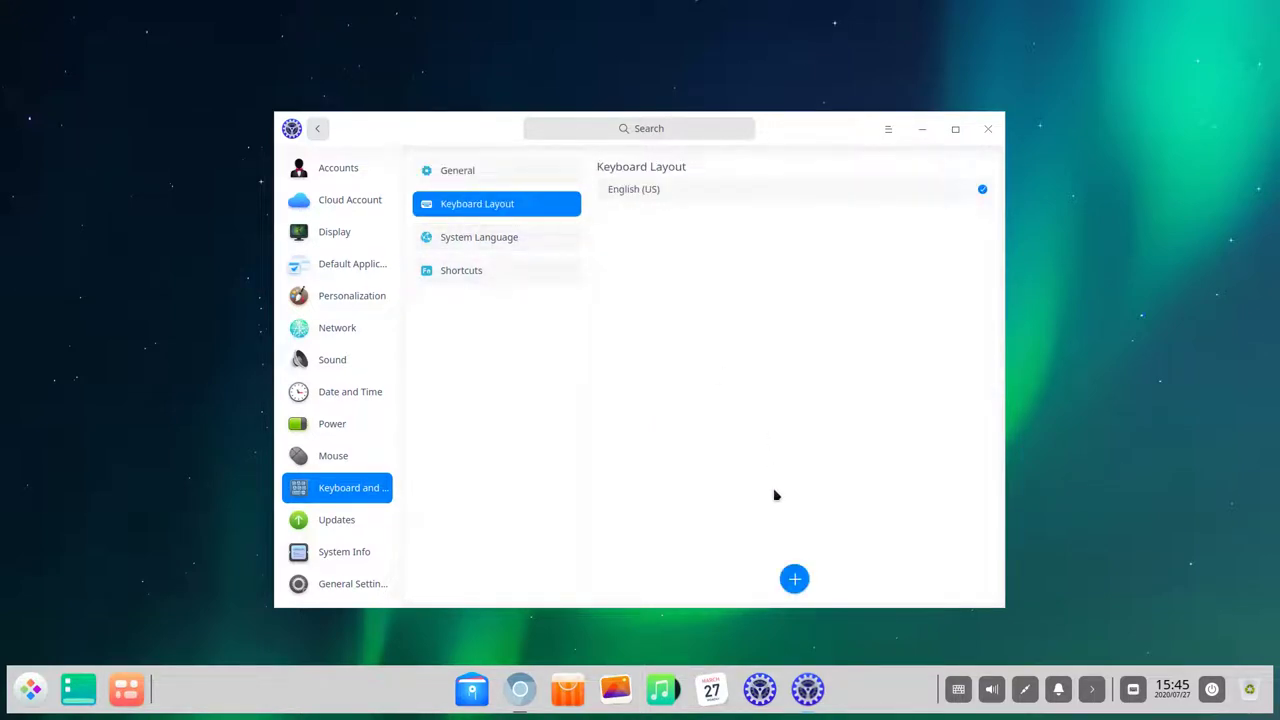
click(794, 579)
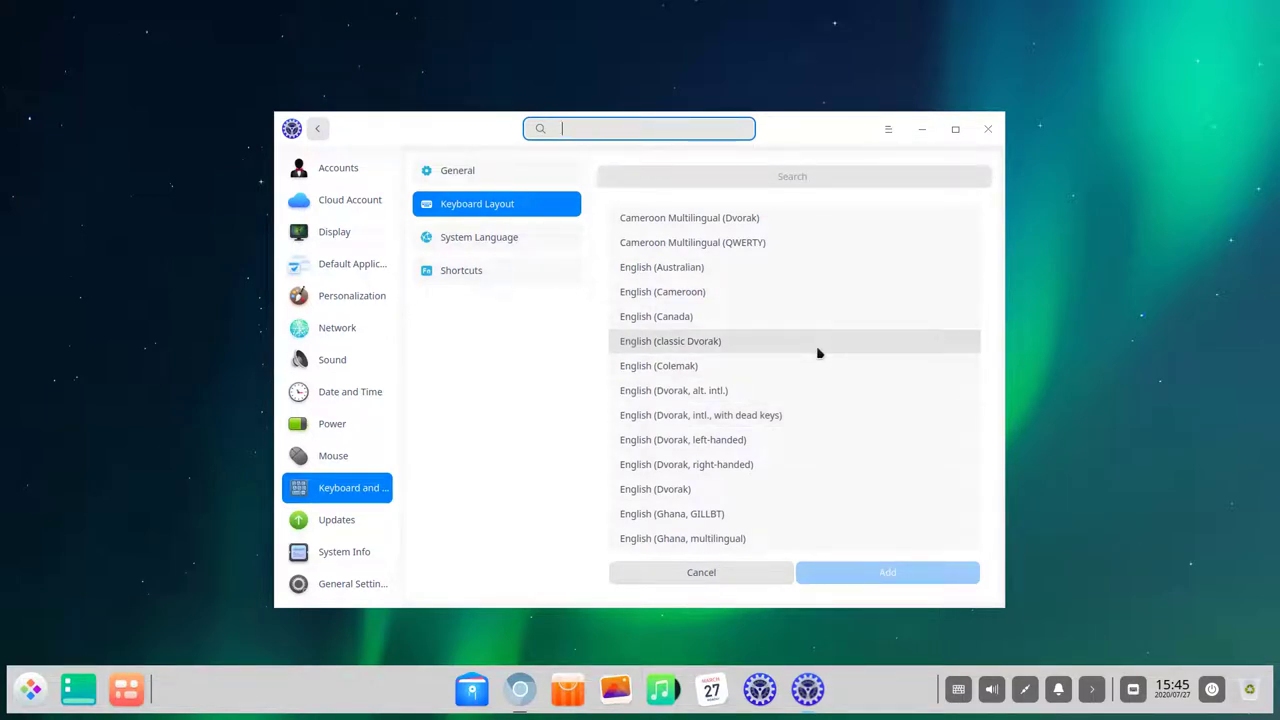
scroll(840, 375, down, 10)
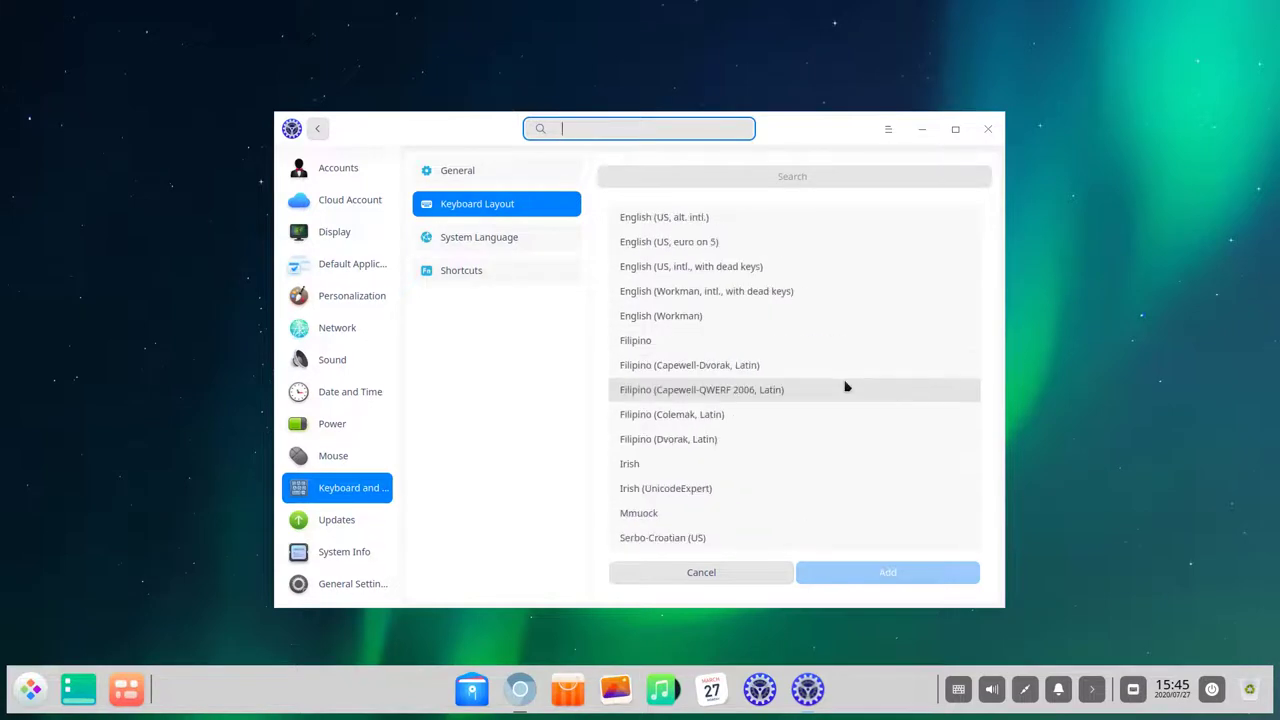
scroll(845, 387, up, 10)
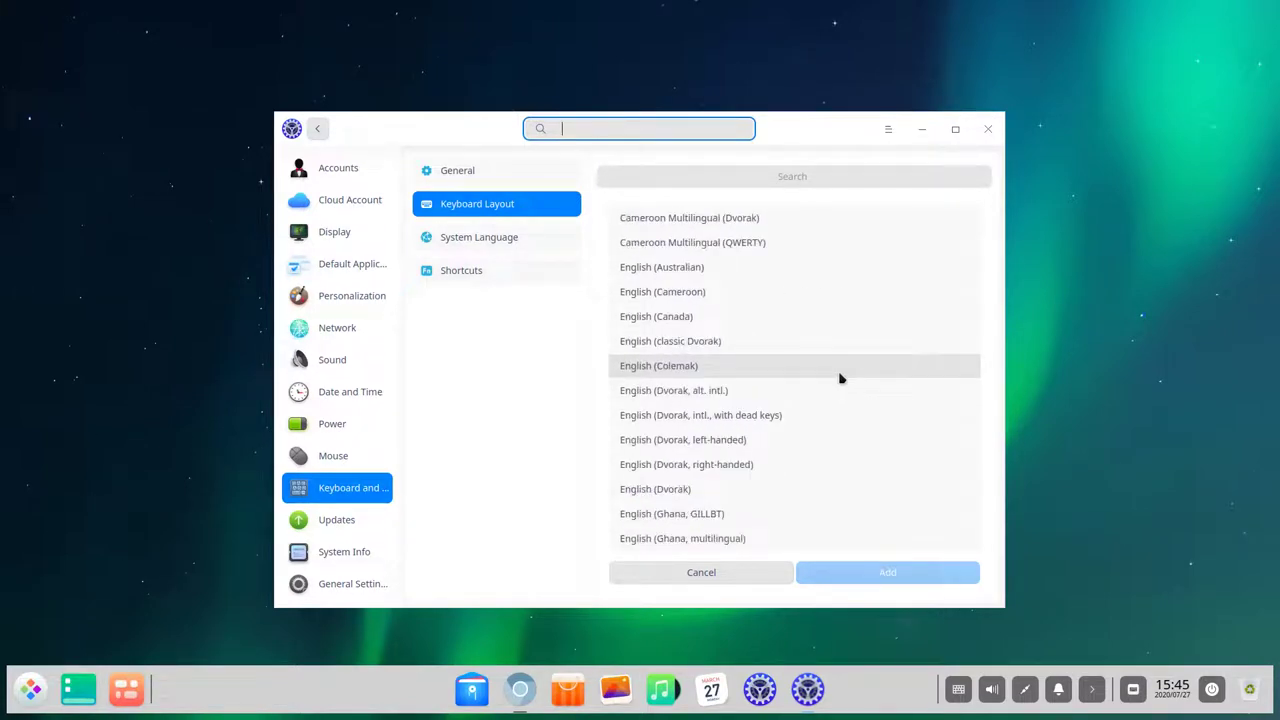
scroll(840, 378, down, 10)
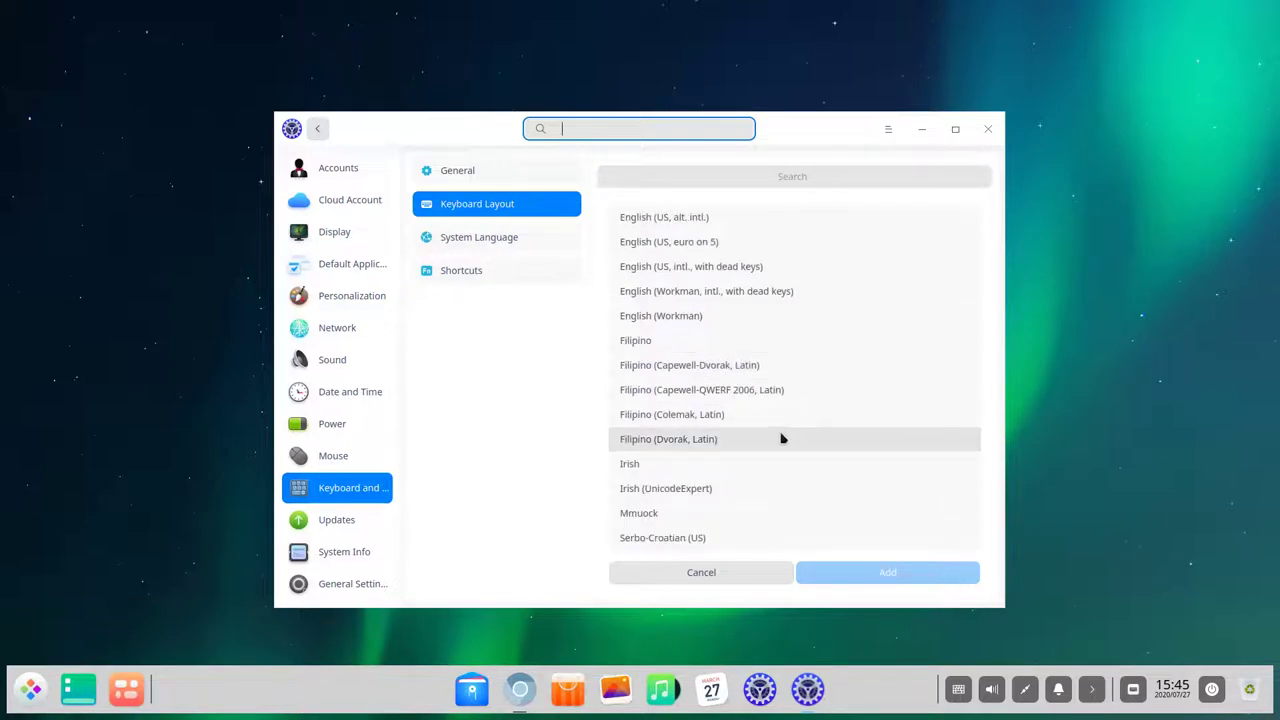
click(712, 584)
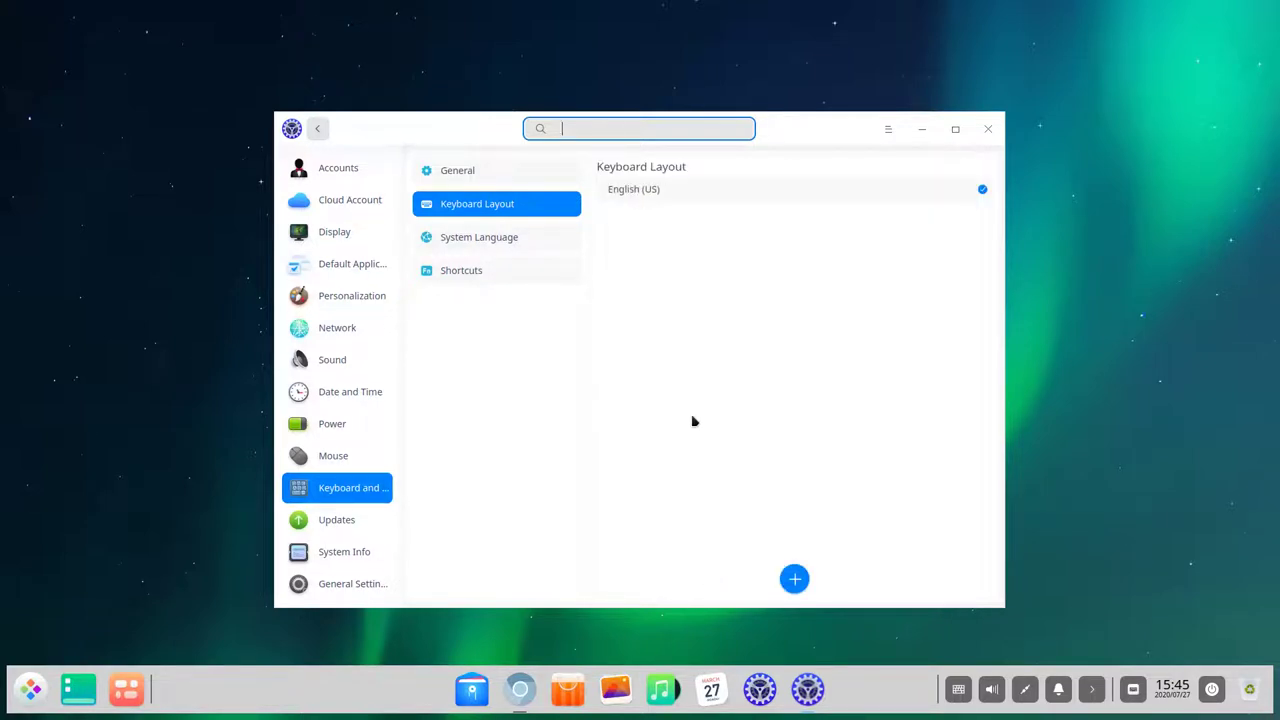
Browse system languages without adding one, view the shortcuts list, then show Updates.
click(514, 249)
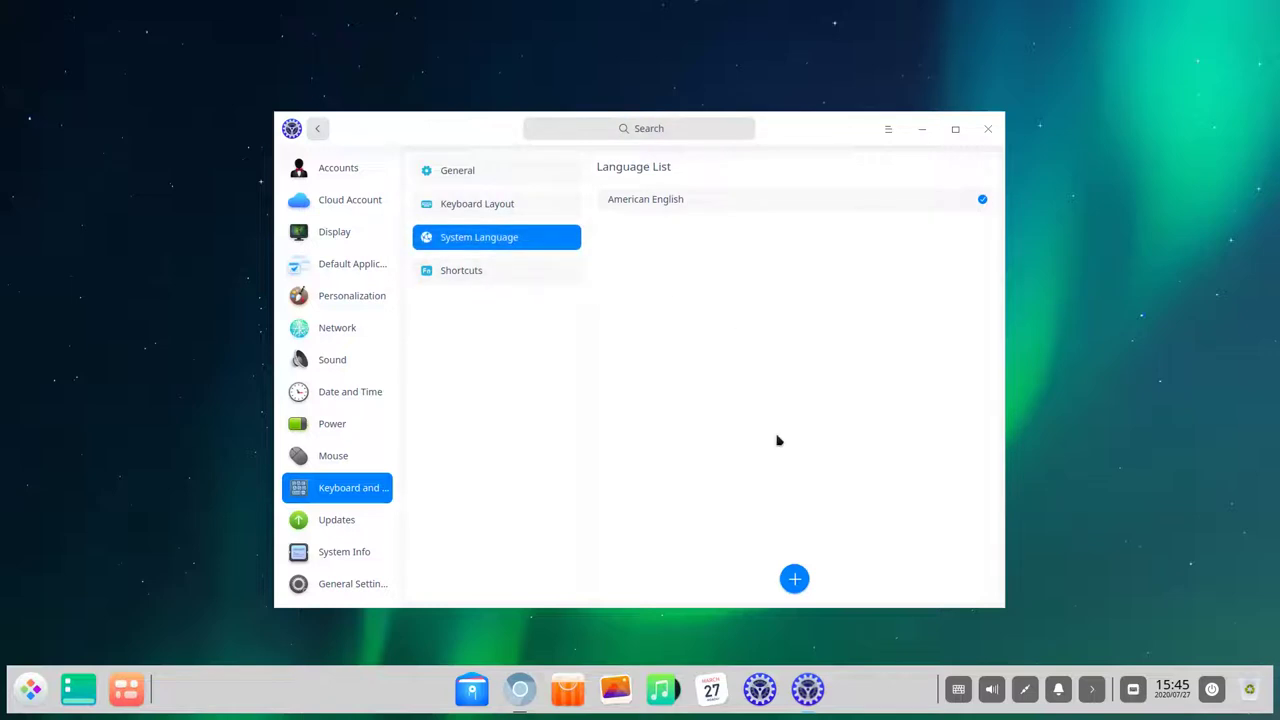
click(794, 578)
scroll(826, 473, down, 15)
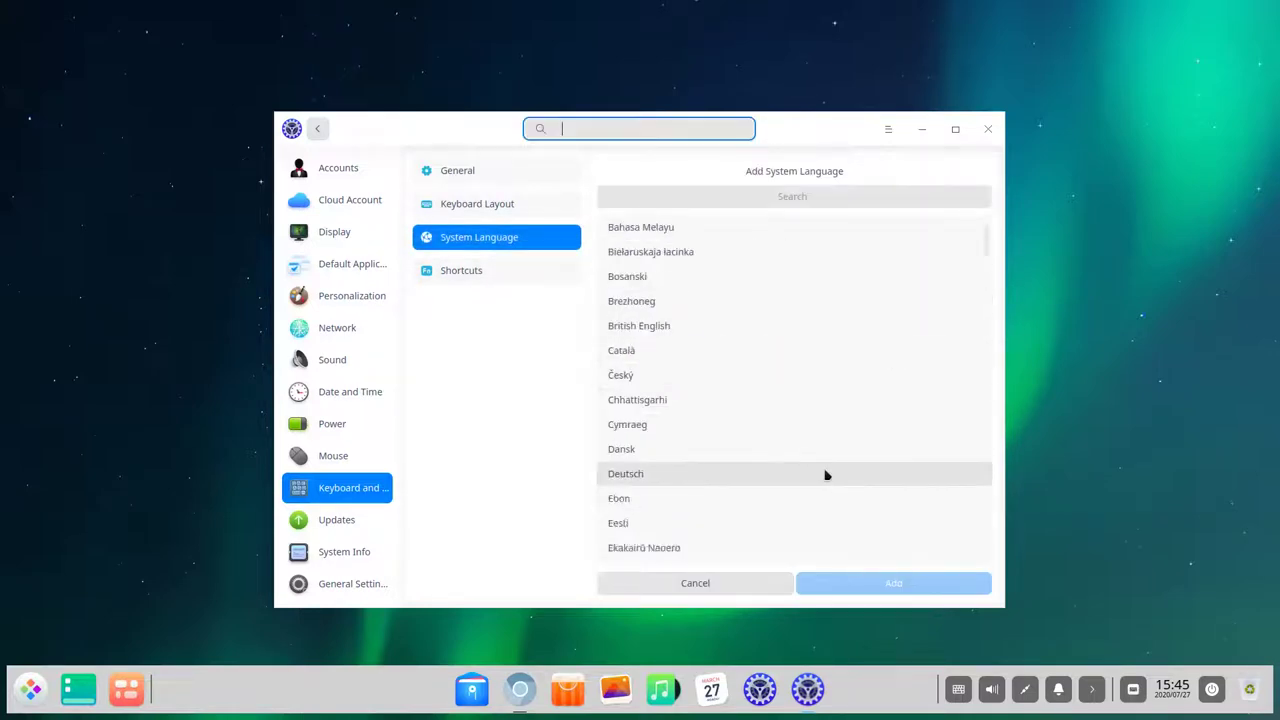
click(717, 586)
click(534, 277)
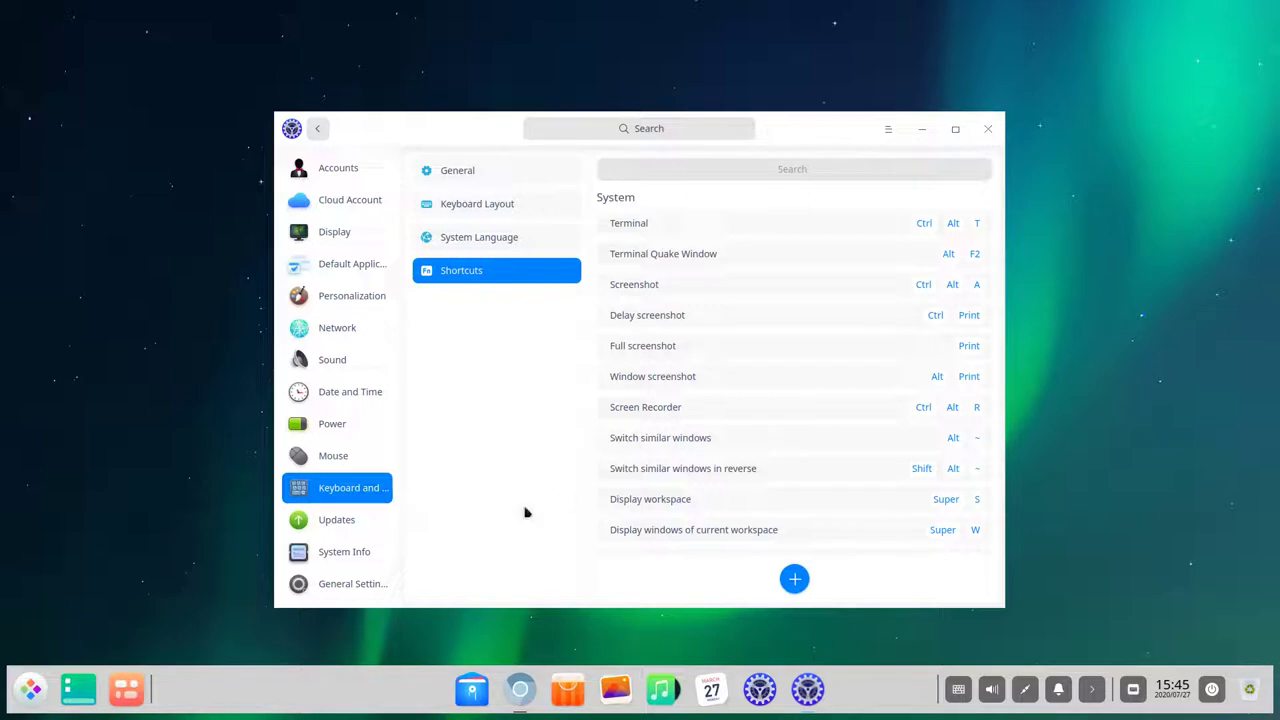
click(366, 520)
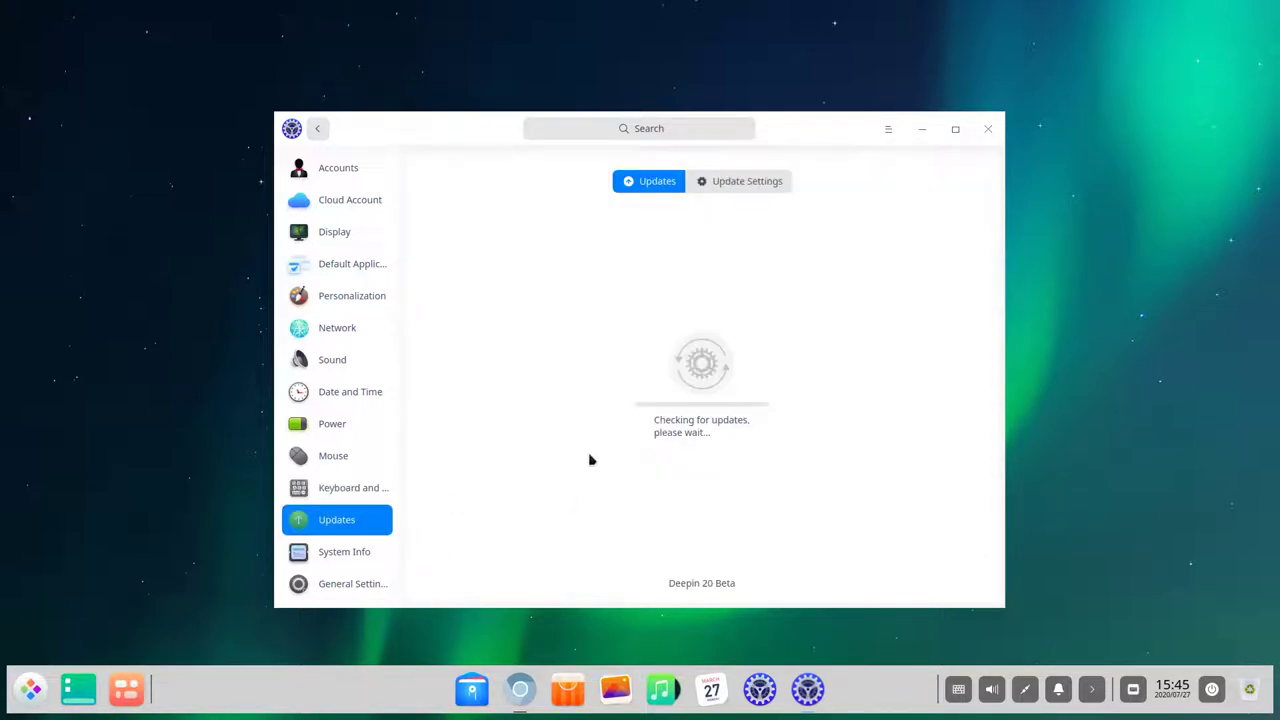
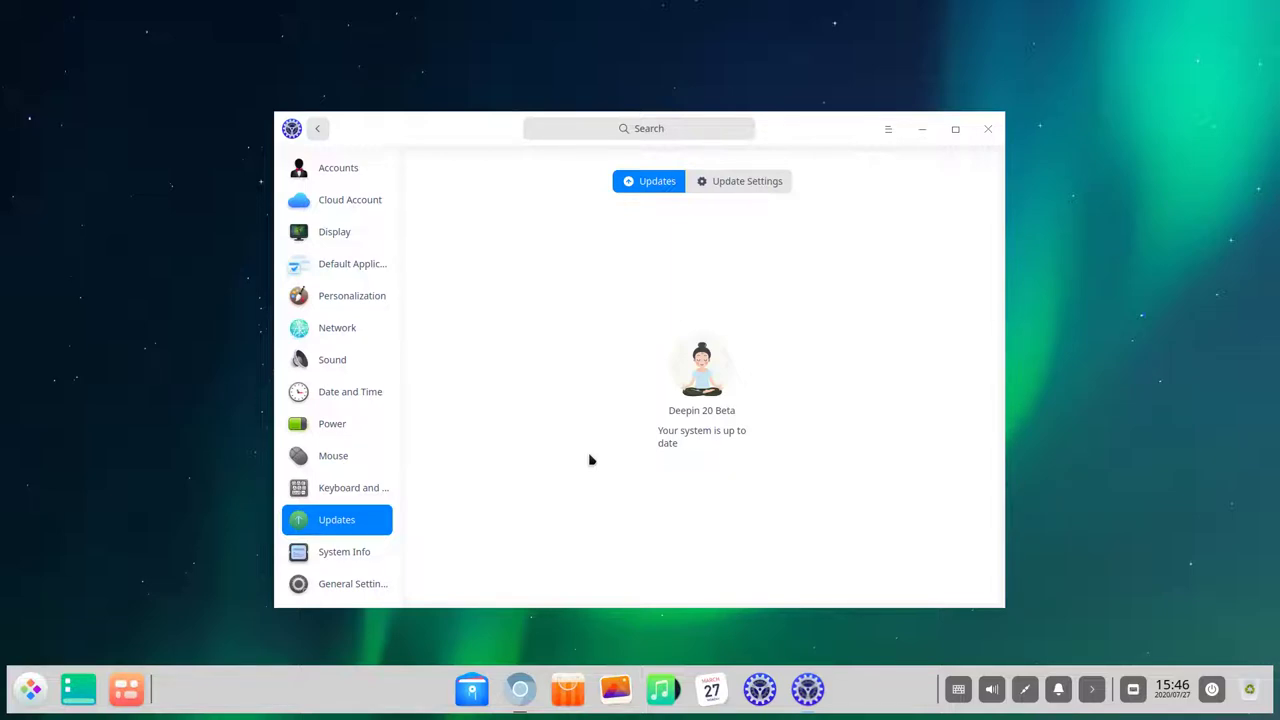
Review Update Settings, then view System Info: Deepin 20 Beta, 64-bit, kernel 5.3.0-3-amd64, 4 GB.
click(734, 182)
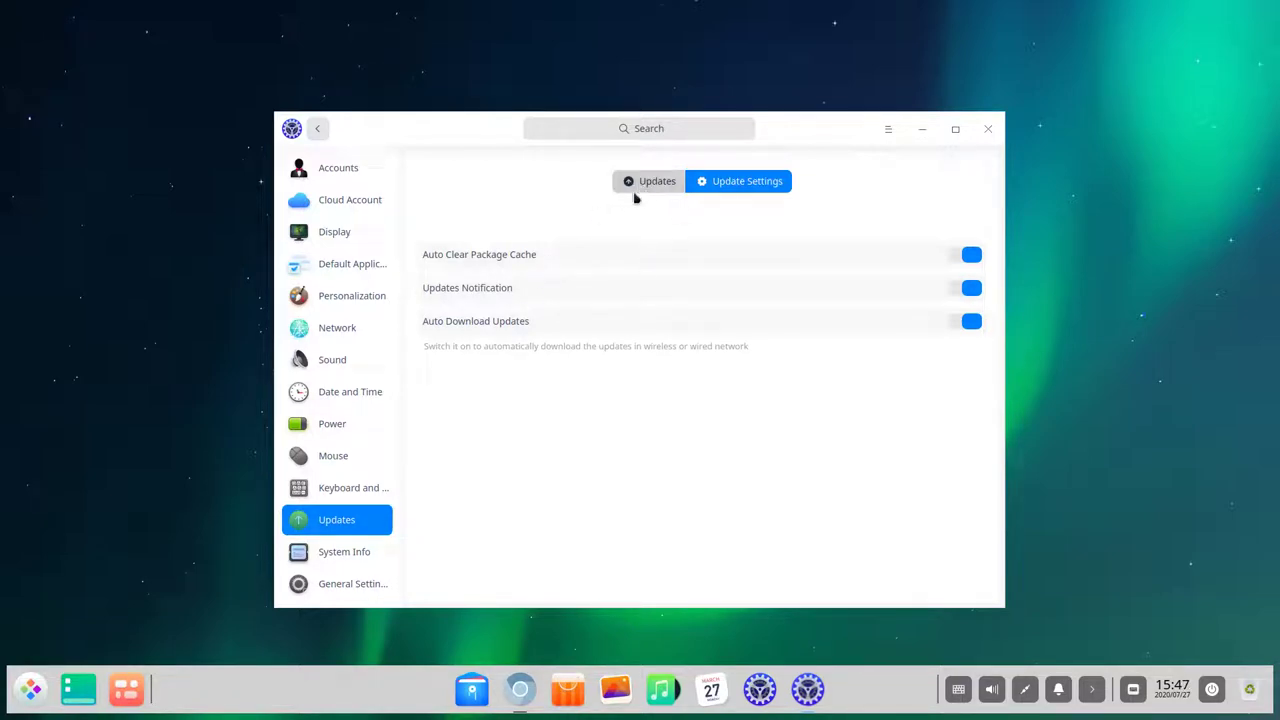
click(370, 554)
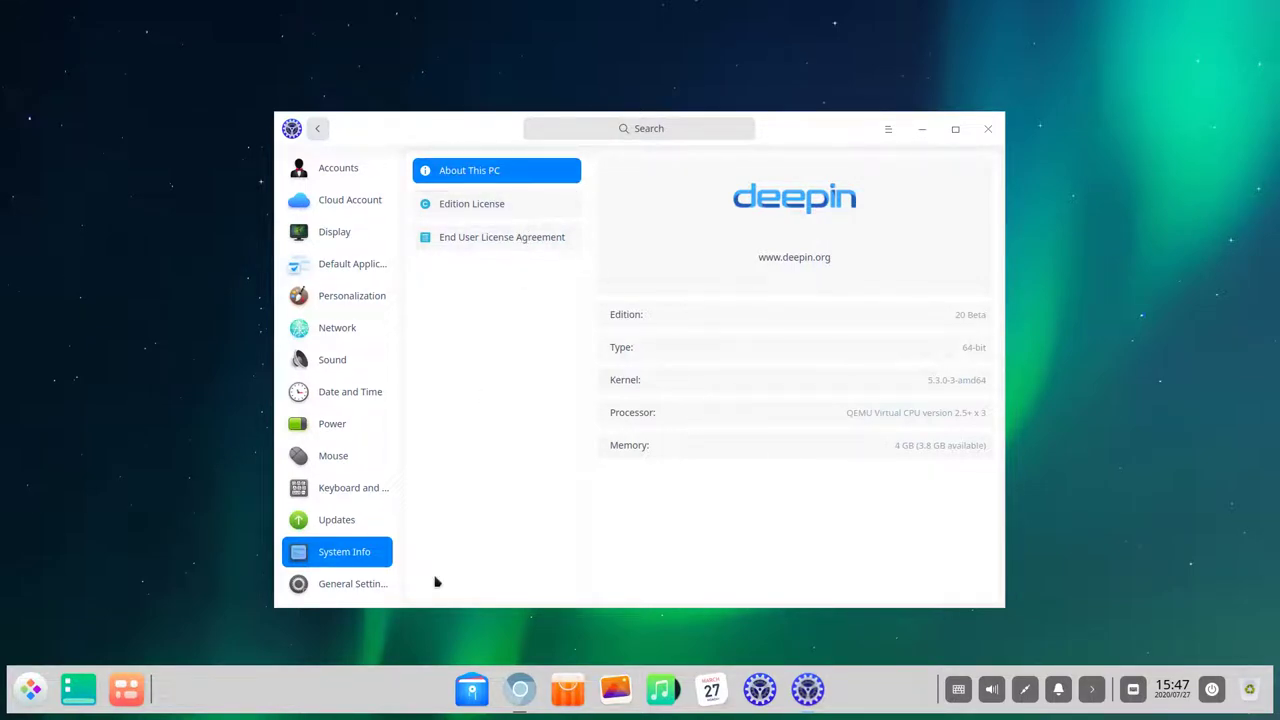
Open the Boot Menu settings and cancel the Theme toggle's authentication so Theme stays enabled.
click(363, 586)
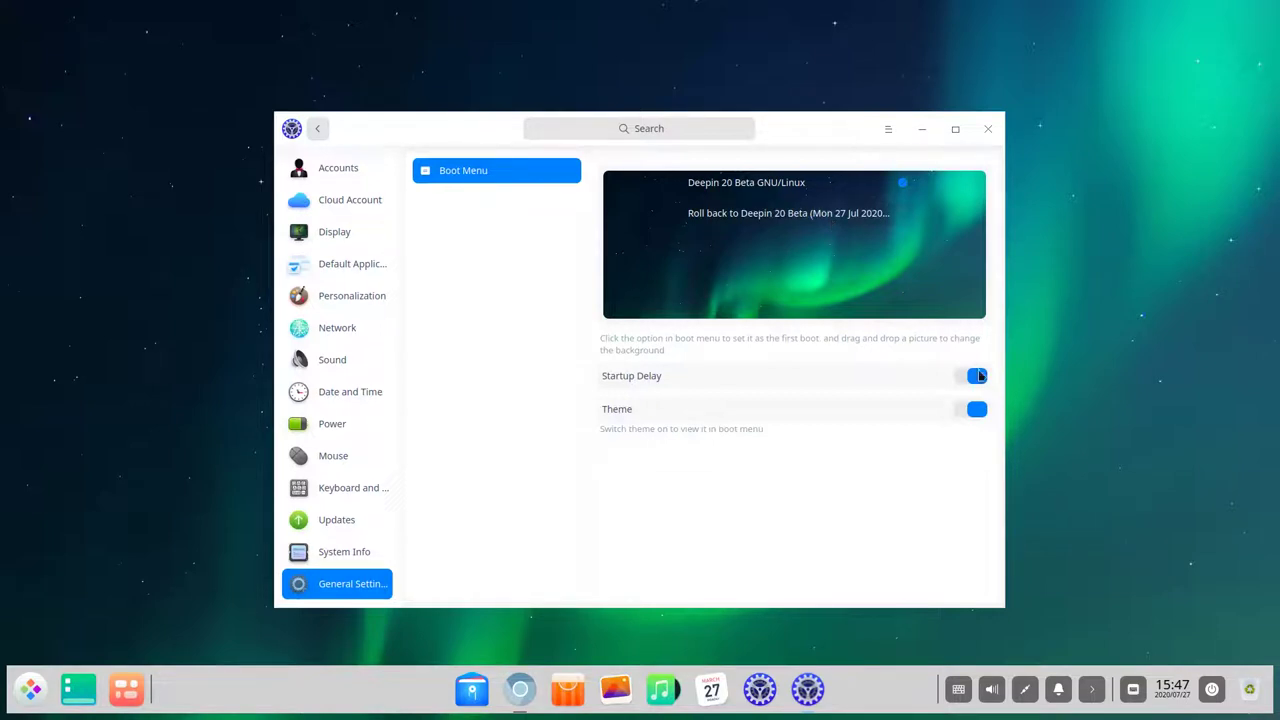
click(977, 411)
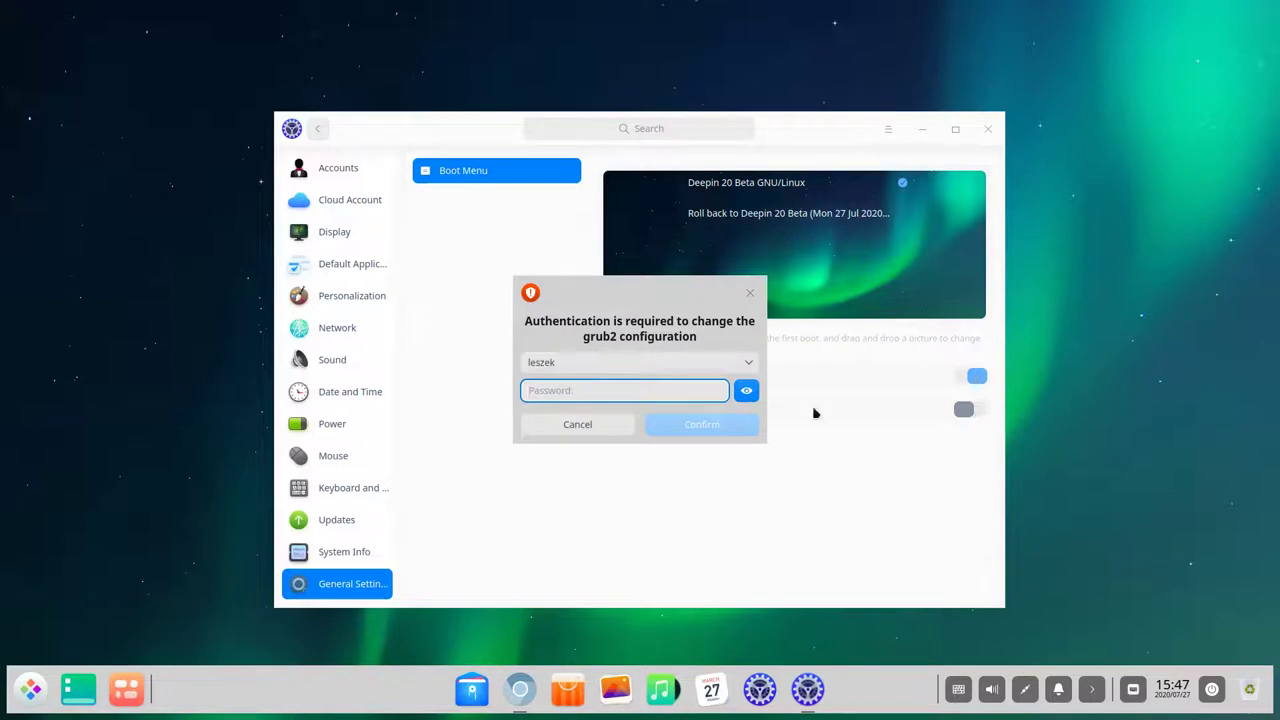
click(622, 431)
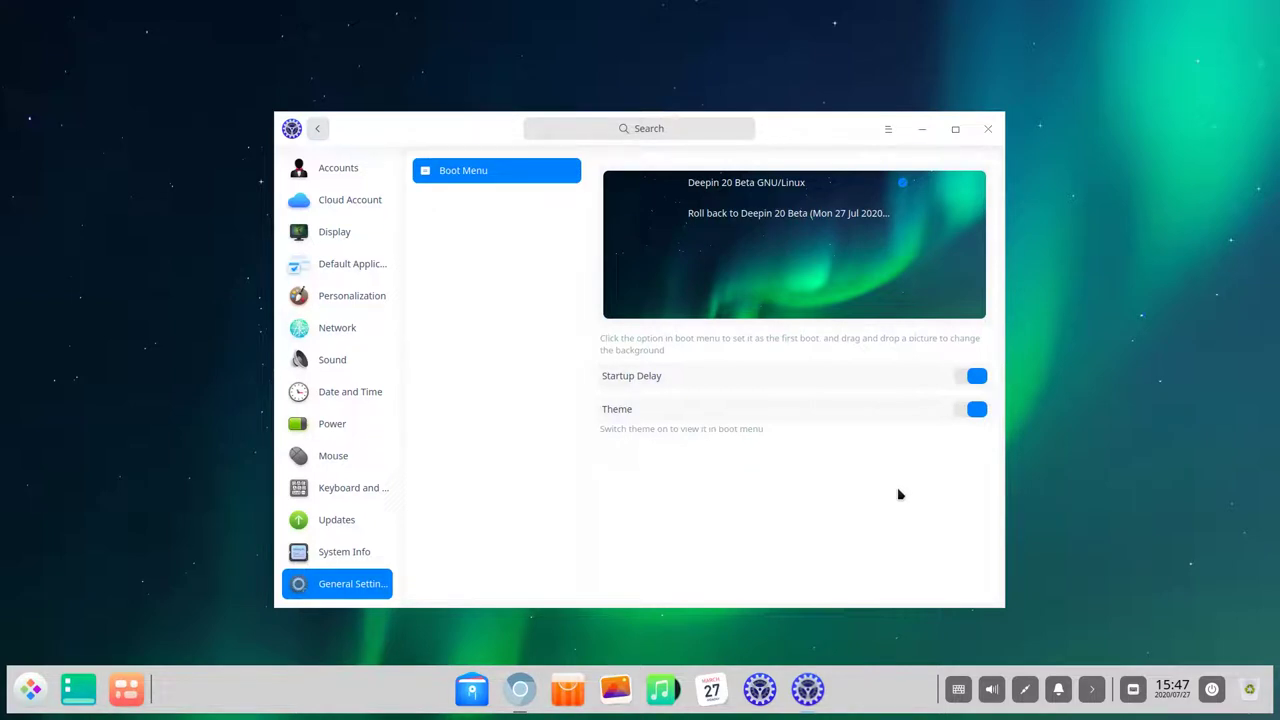
click(634, 129)
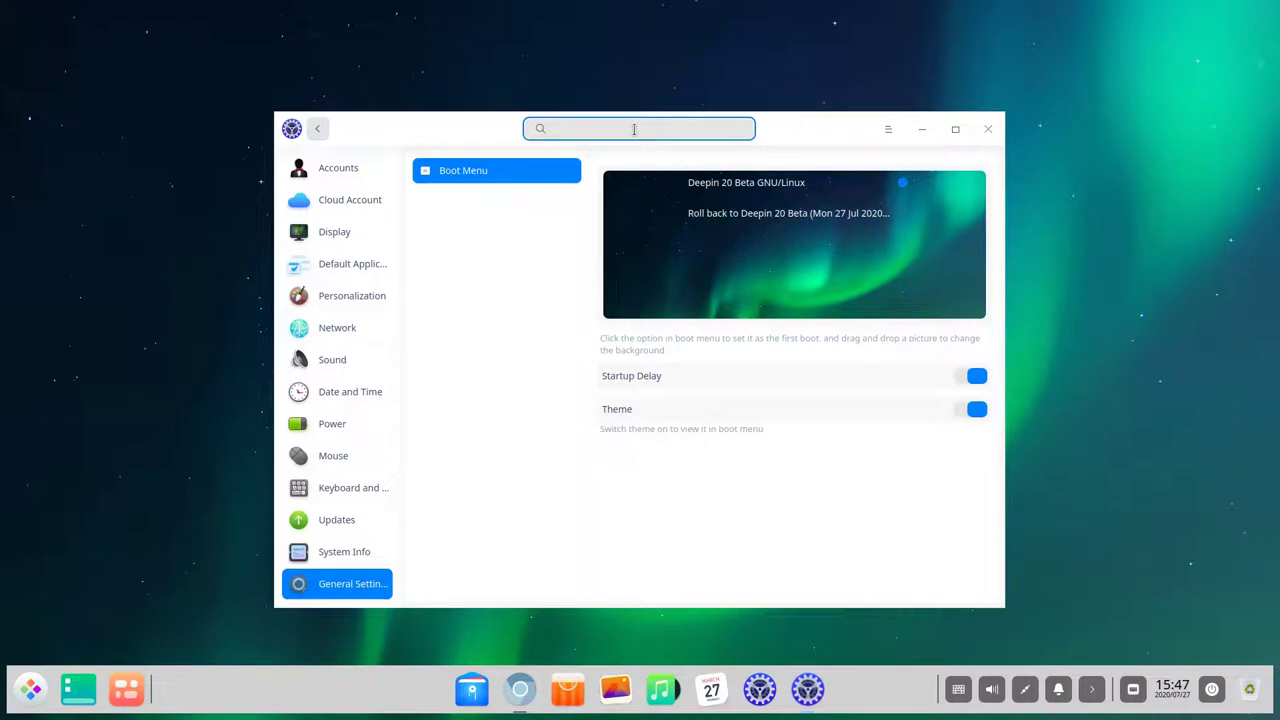
Search settings for 'dark', go to Personalization's dark theme option, then close Control Center.
text(dark)
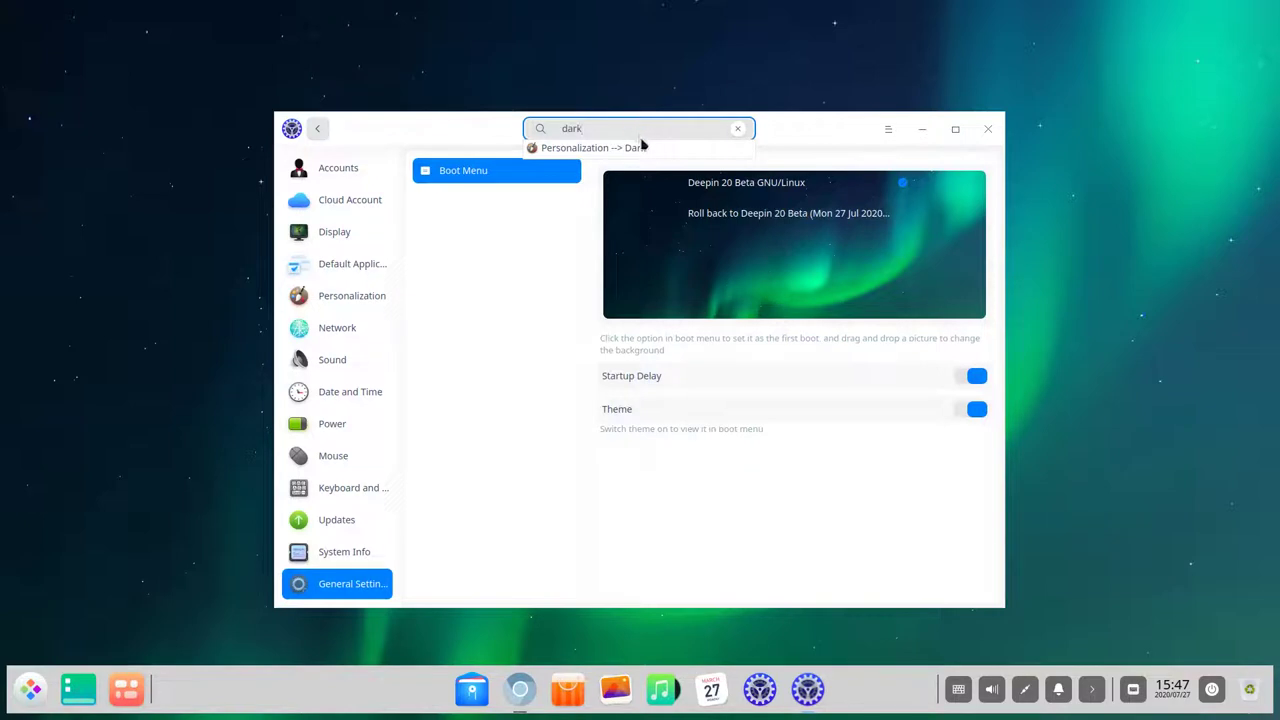
click(640, 150)
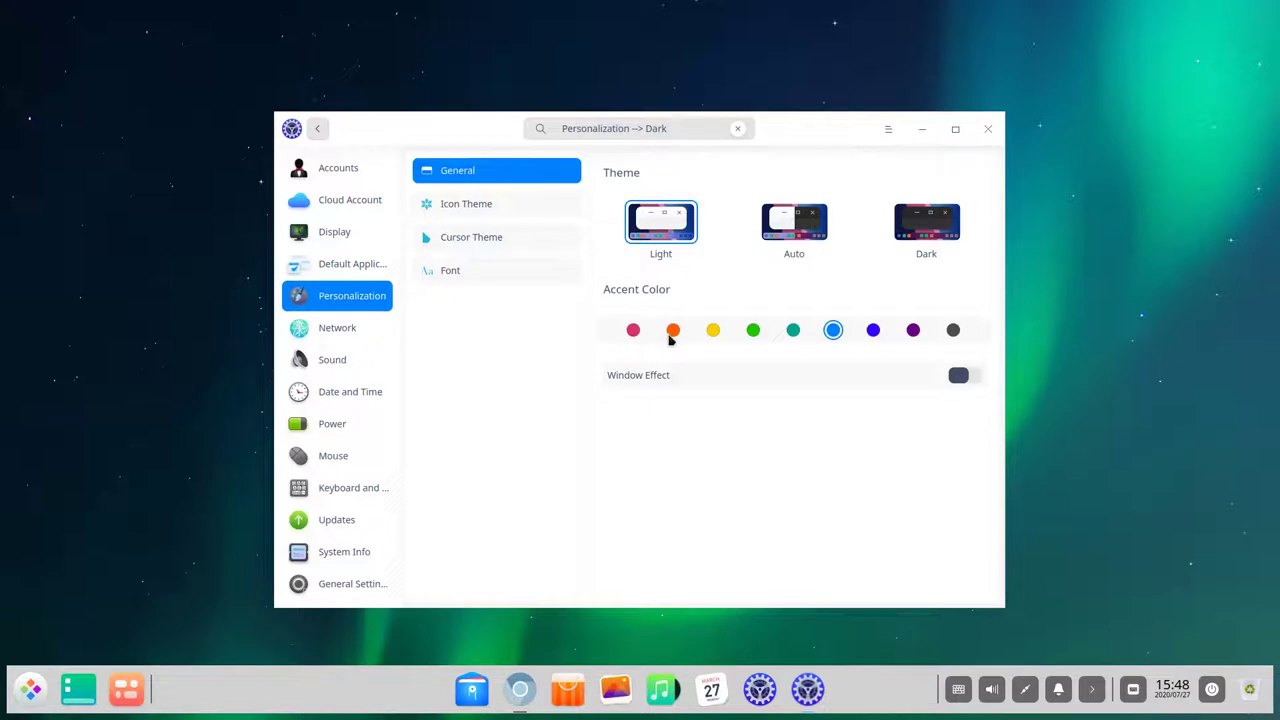
click(988, 130)
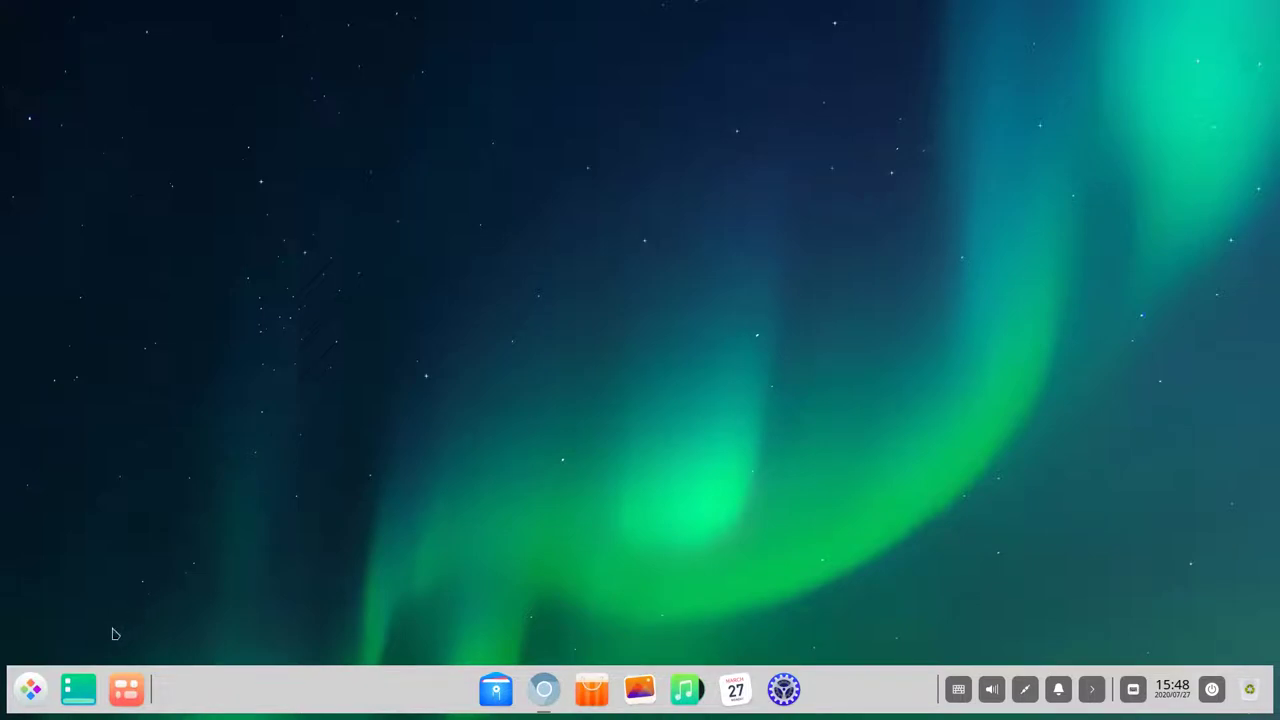
Launch Deepin Movie from the launcher and show its playlist panel.
click(25, 688)
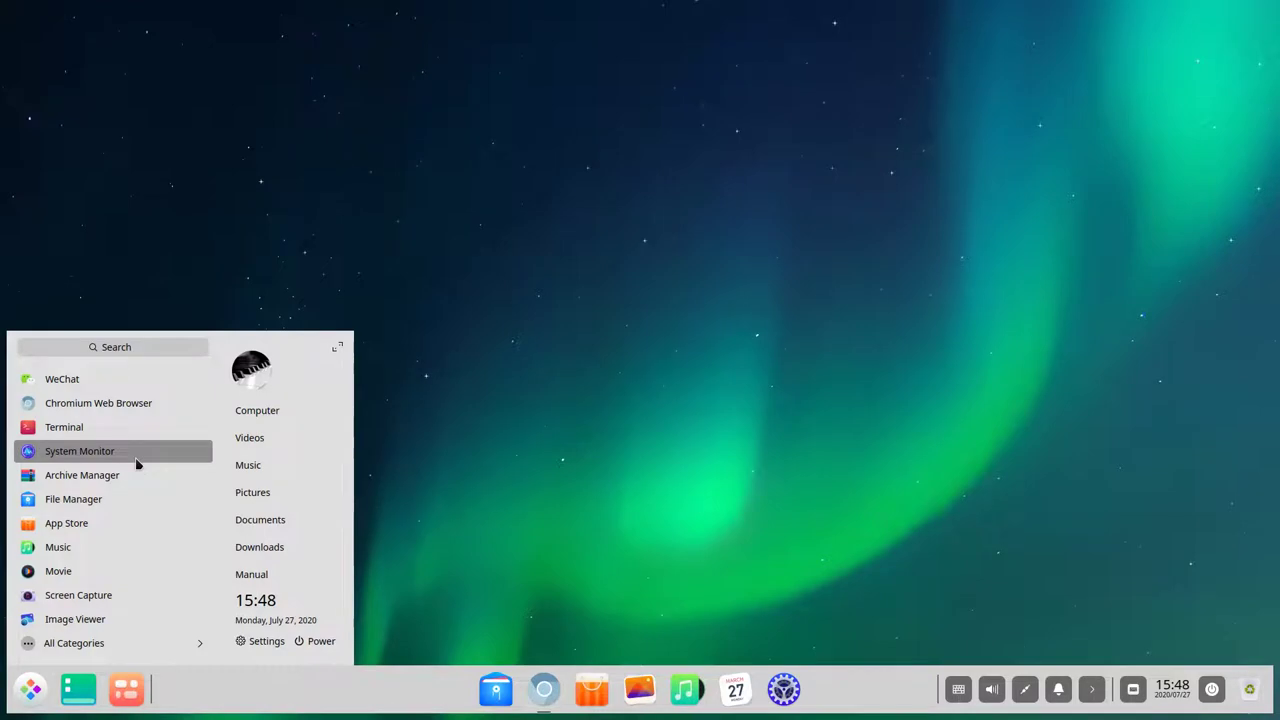
scroll(139, 511, down, 3)
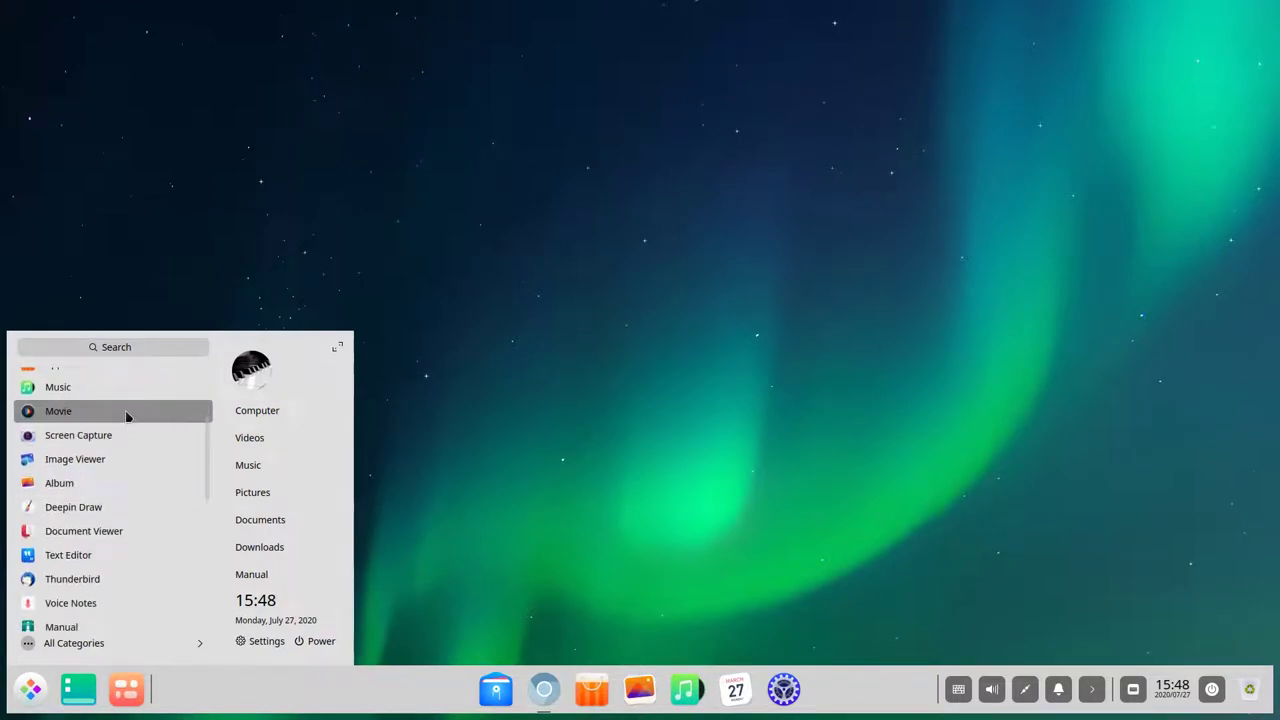
click(126, 414)
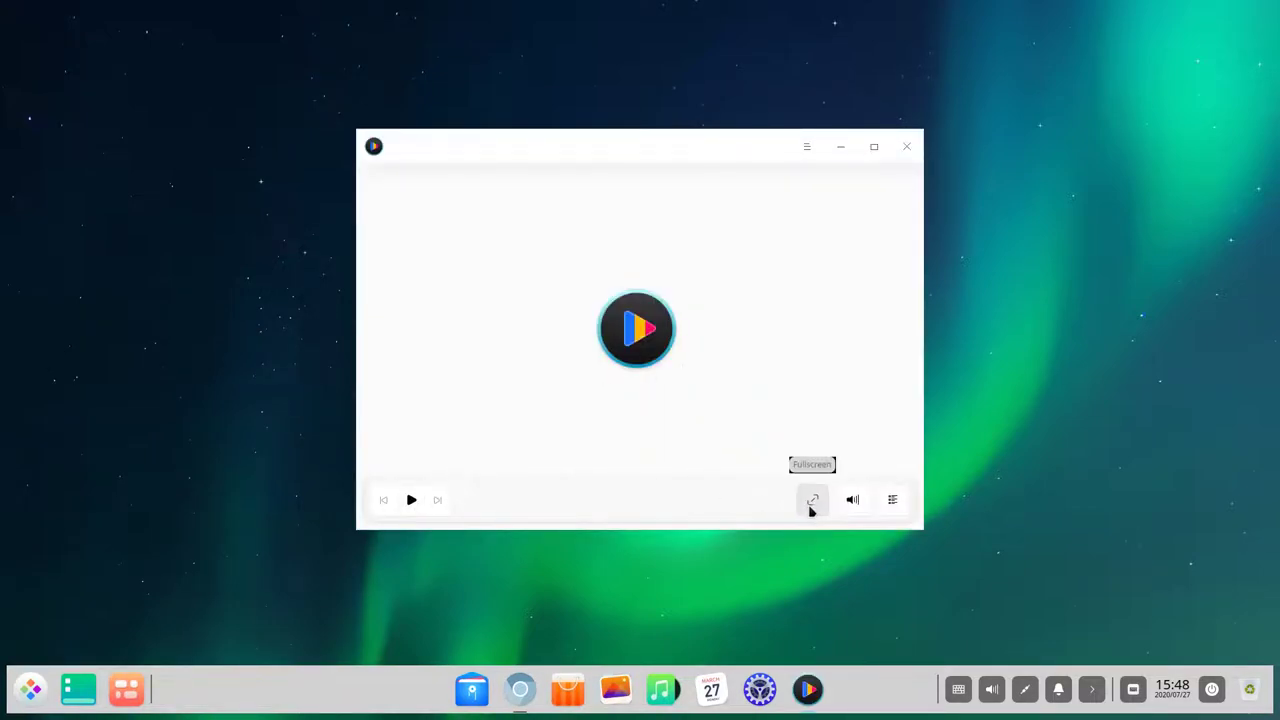
mouse_move(851, 500)
click(894, 502)
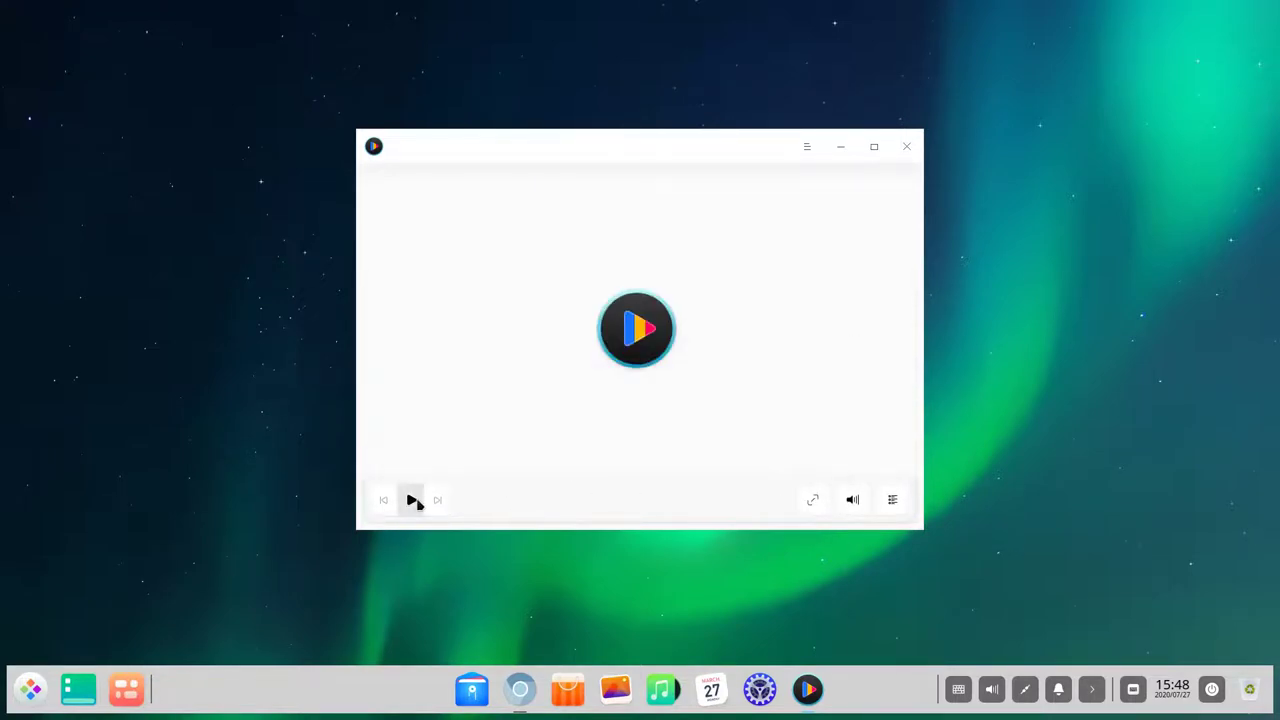
Browse Movie's Settings sections: Screenshot, Subtitle and subtitle Font Style, then close Settings.
click(805, 148)
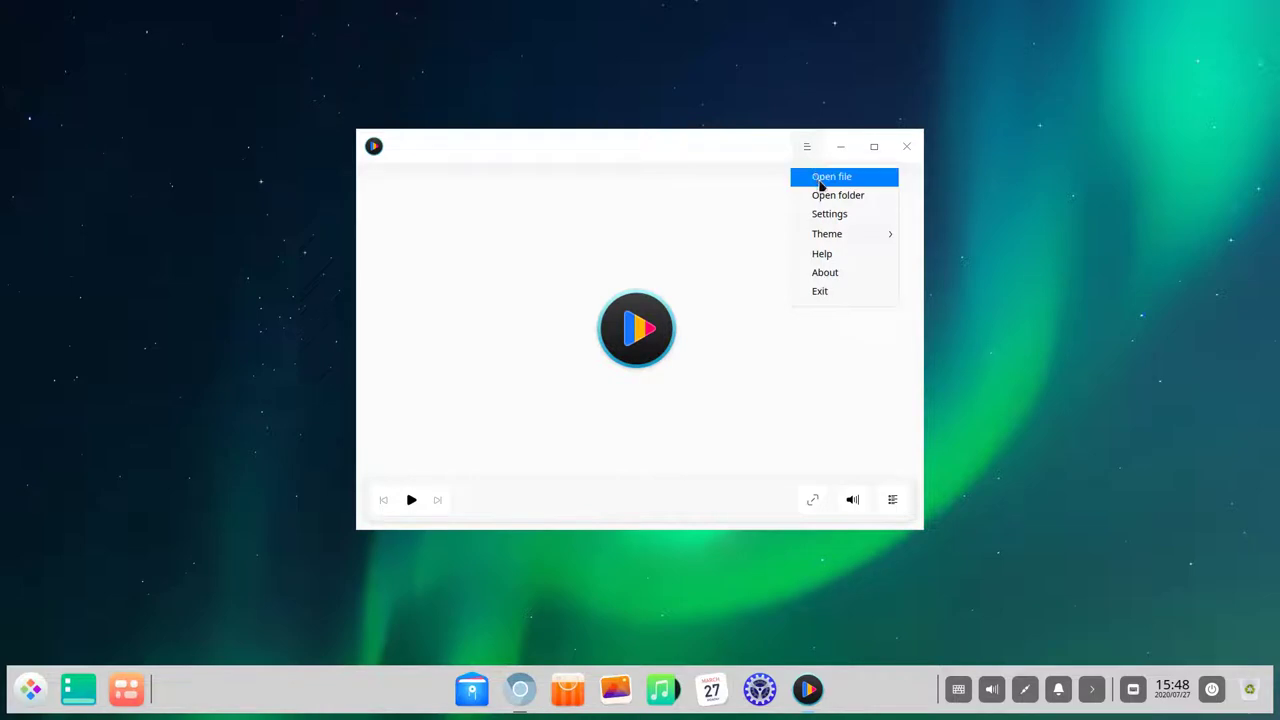
click(859, 216)
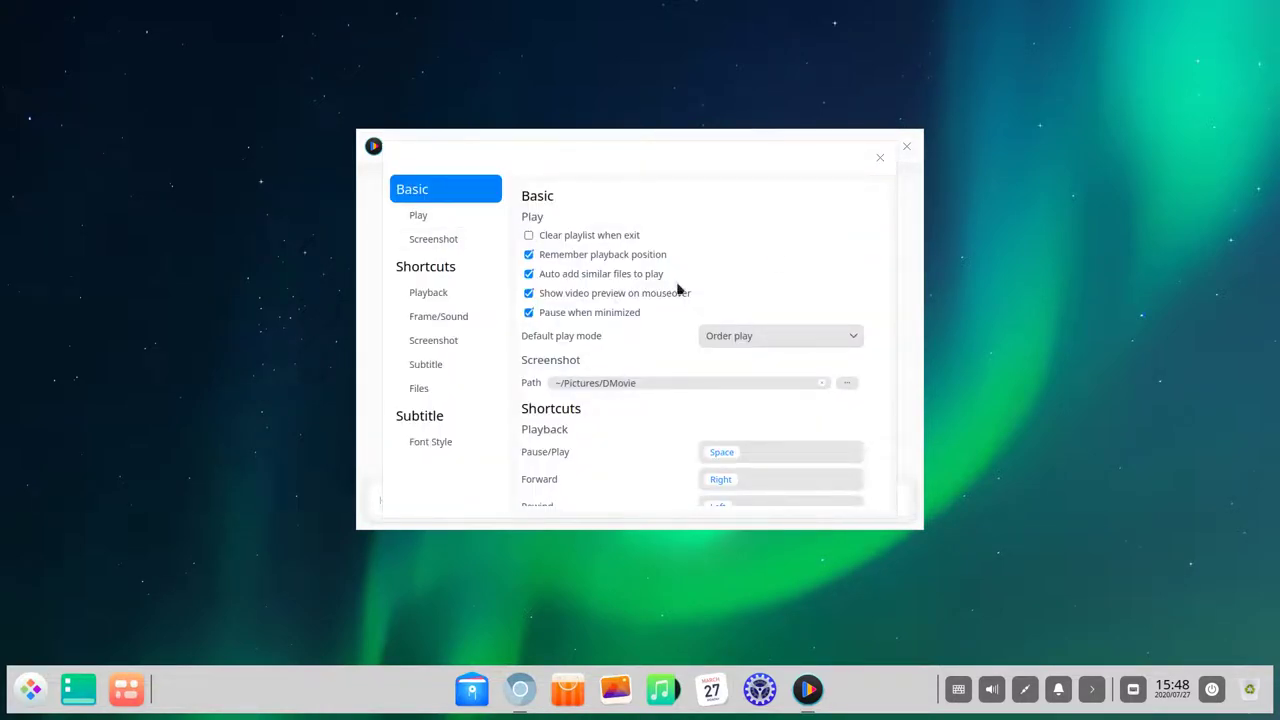
scroll(612, 455, down, 2)
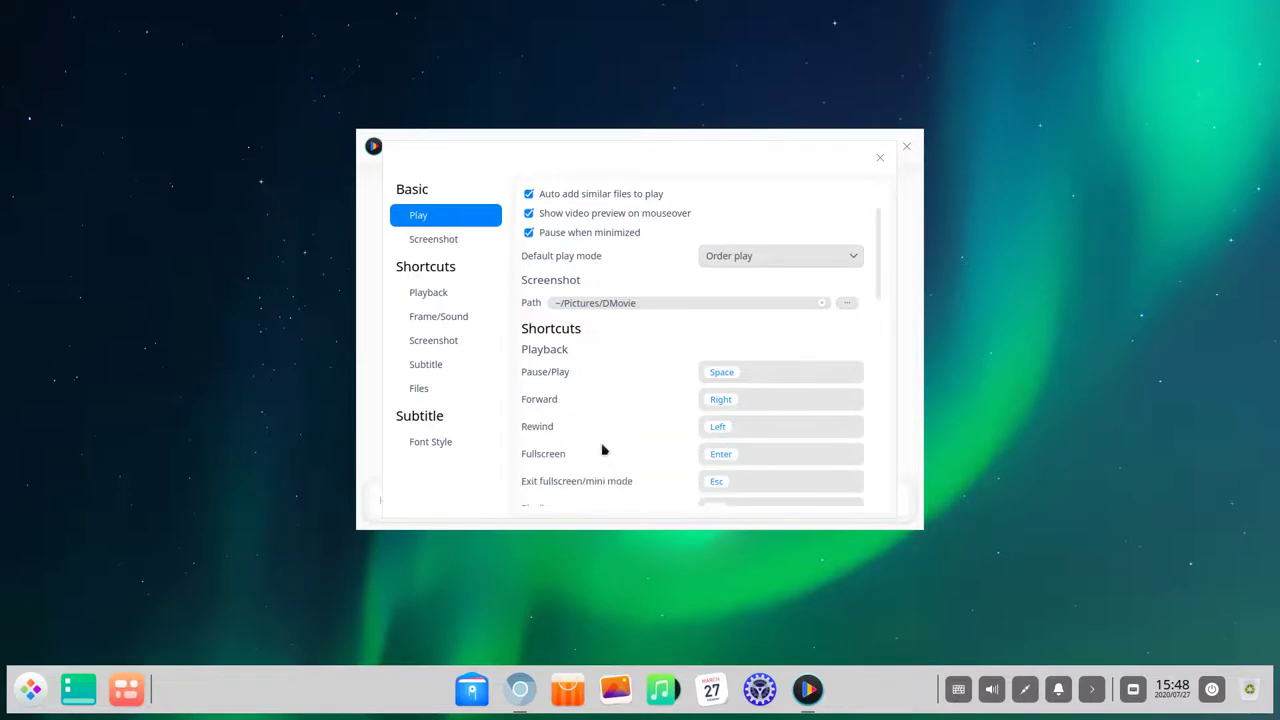
click(451, 245)
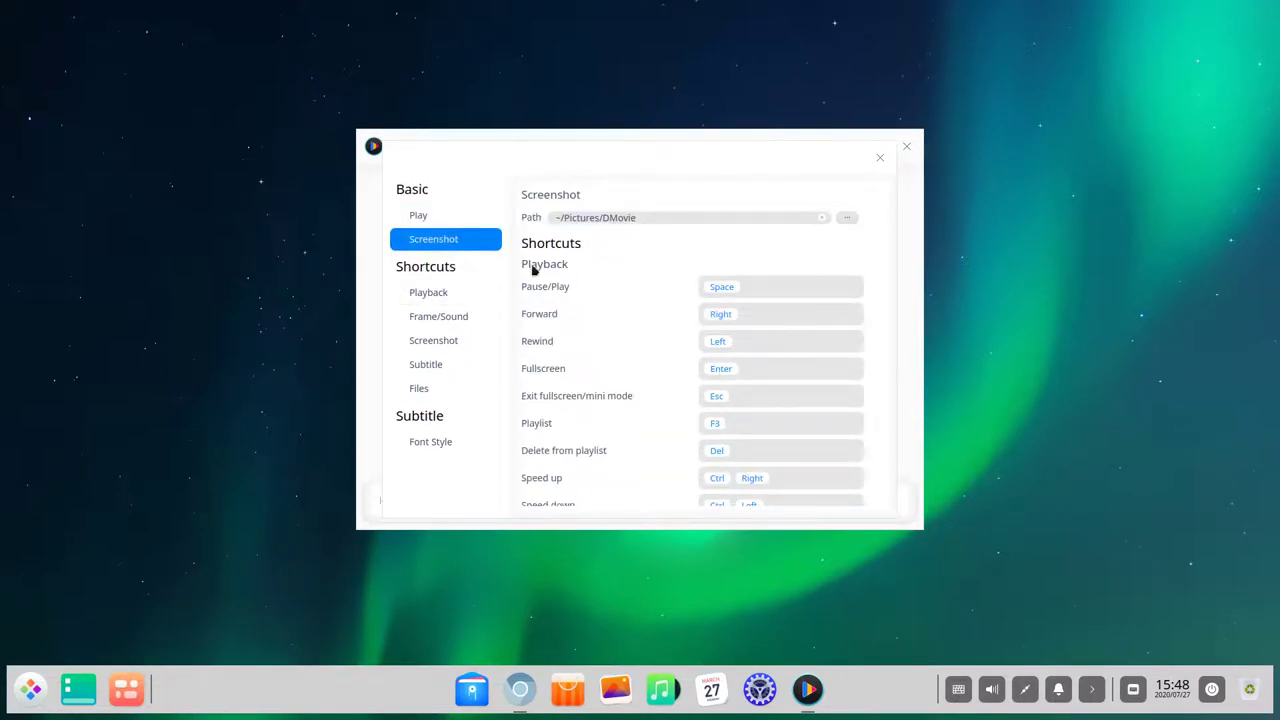
click(446, 420)
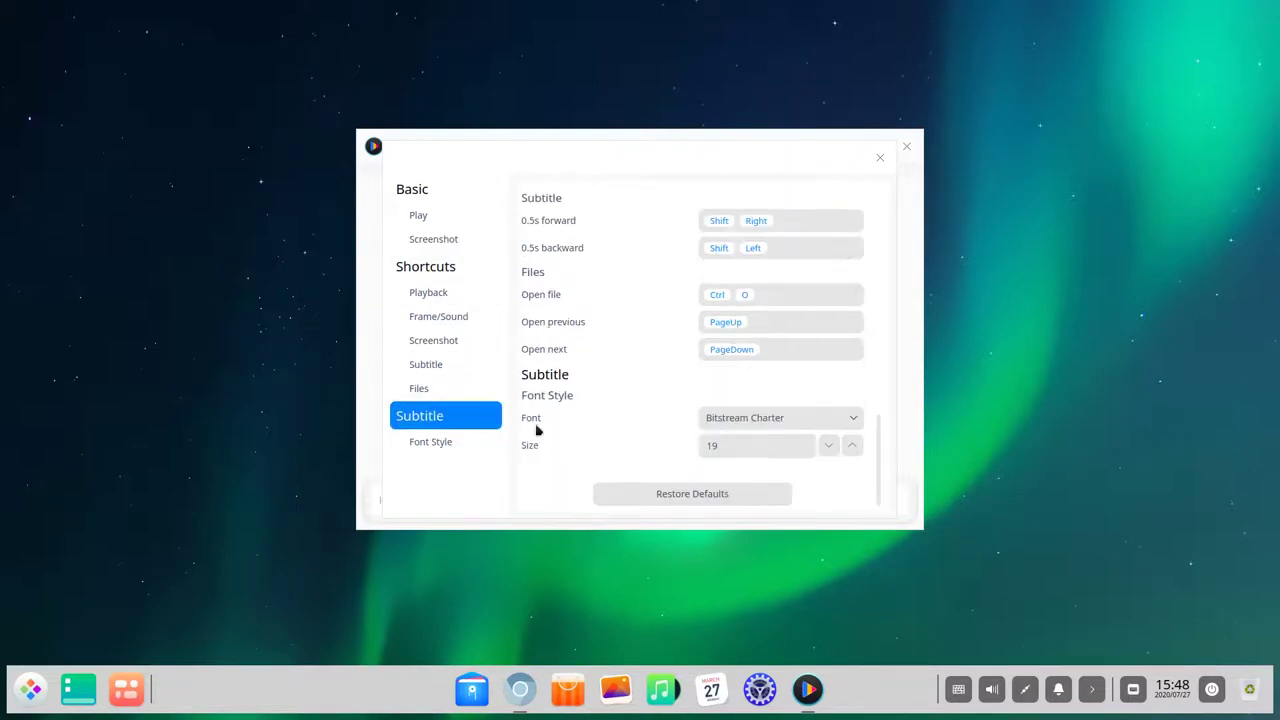
click(478, 444)
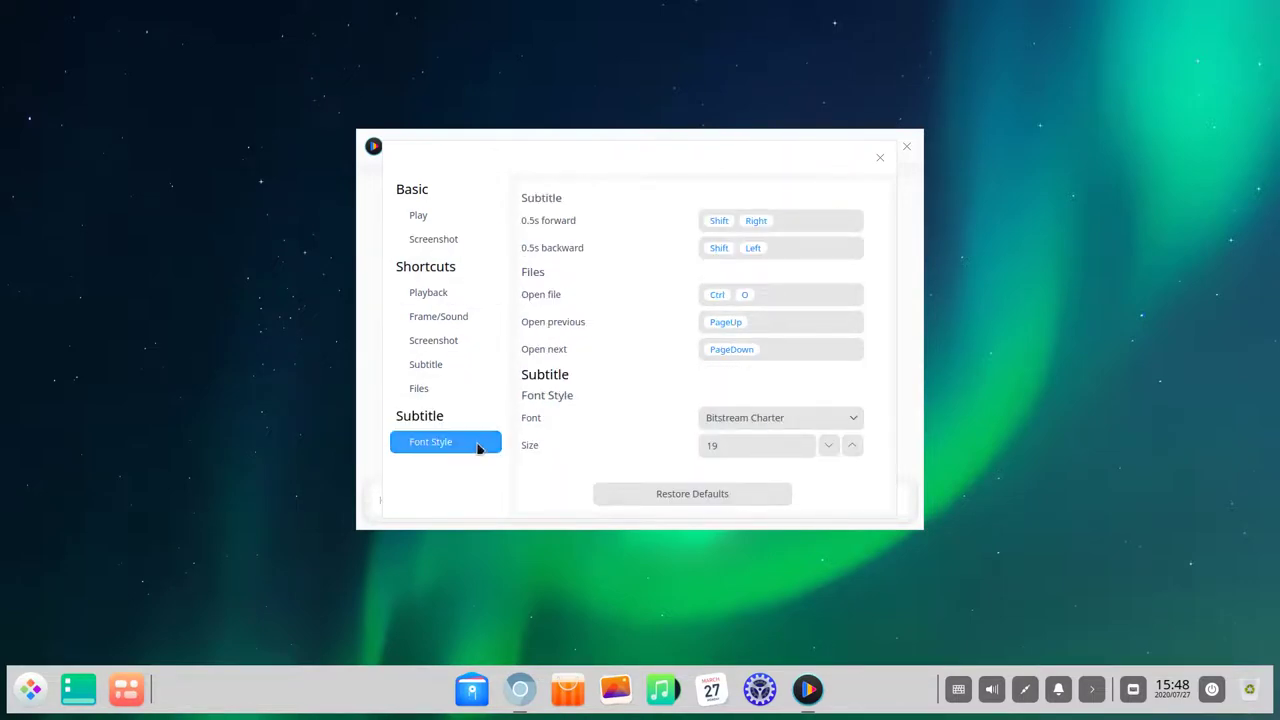
click(883, 158)
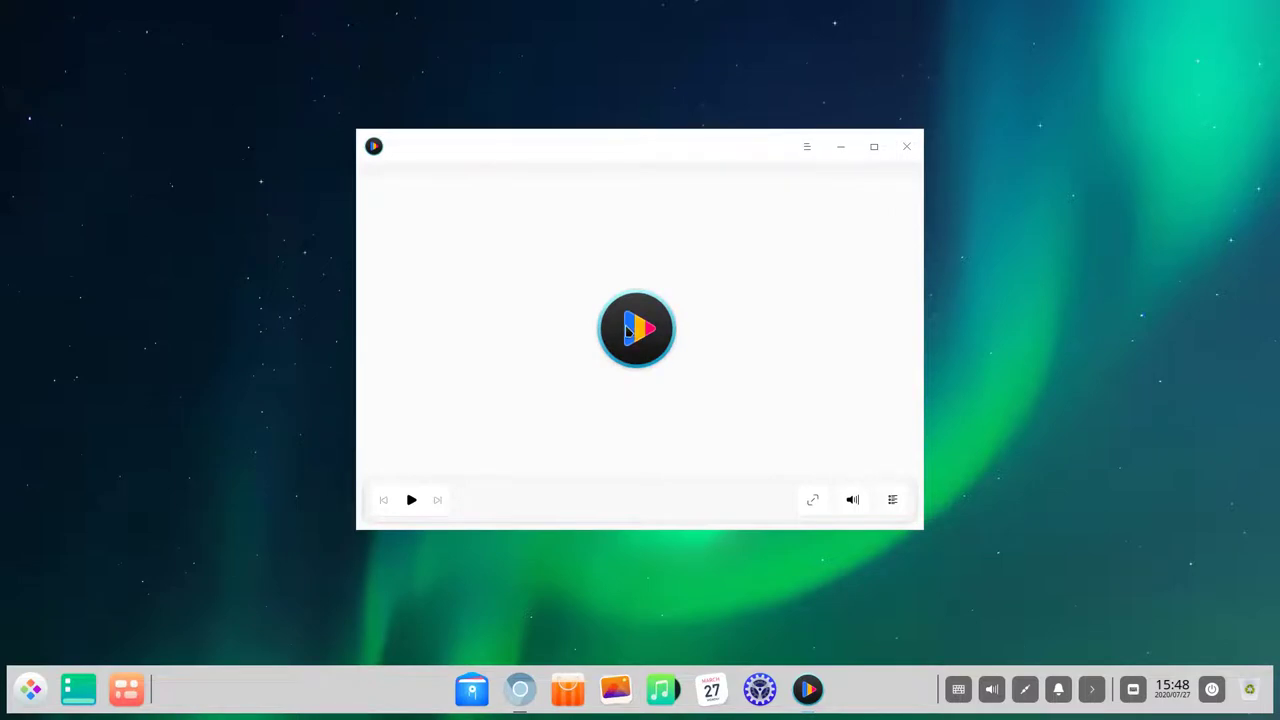
View Movie's About information and close the player.
click(810, 151)
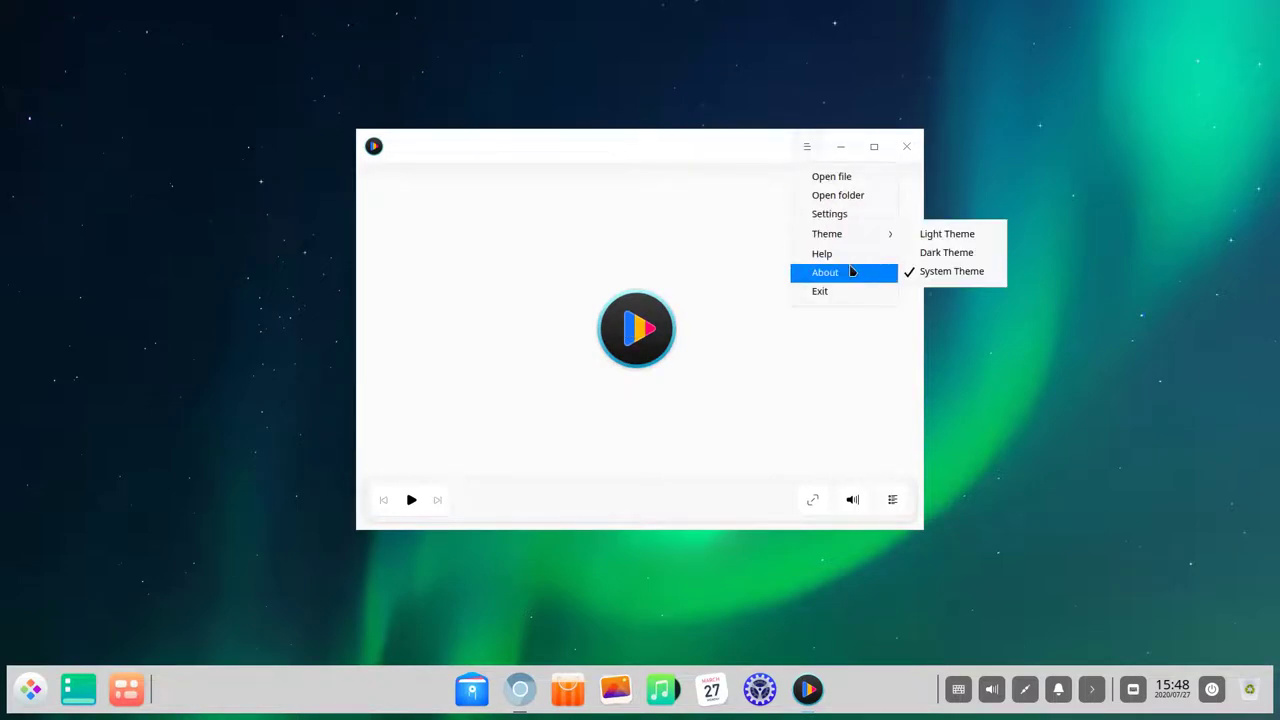
click(851, 272)
click(743, 223)
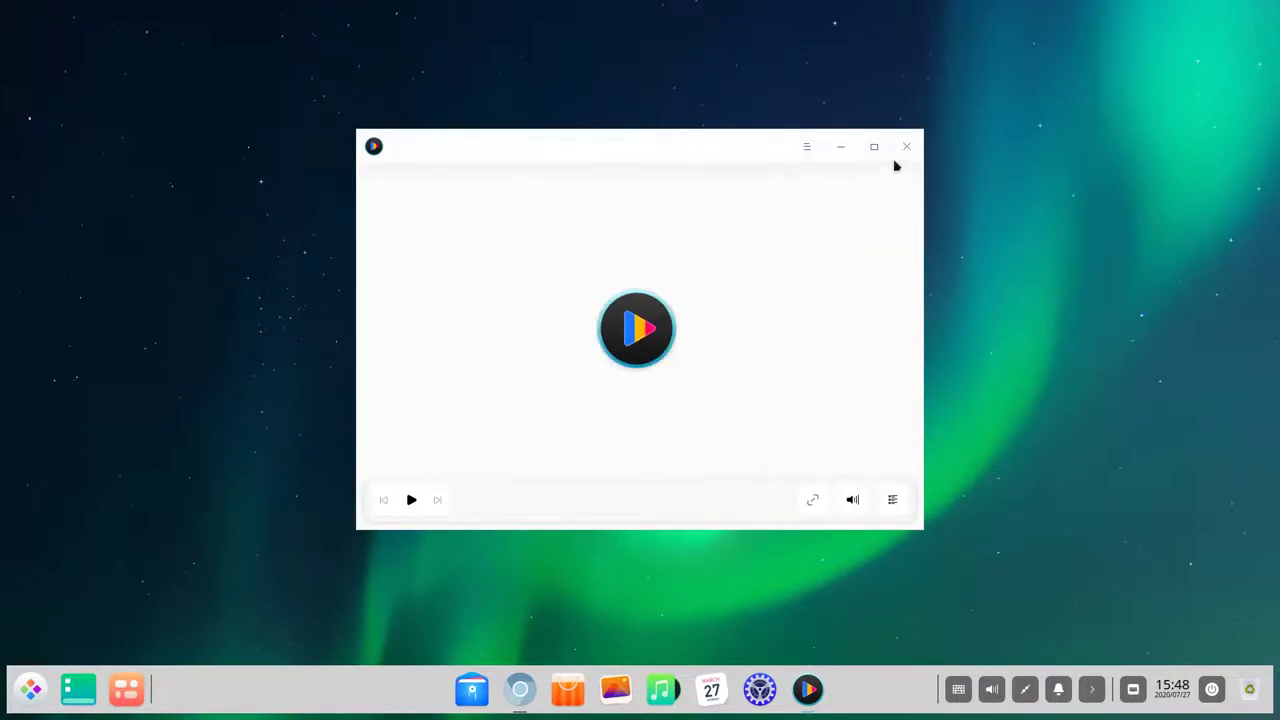
click(906, 147)
click(30, 688)
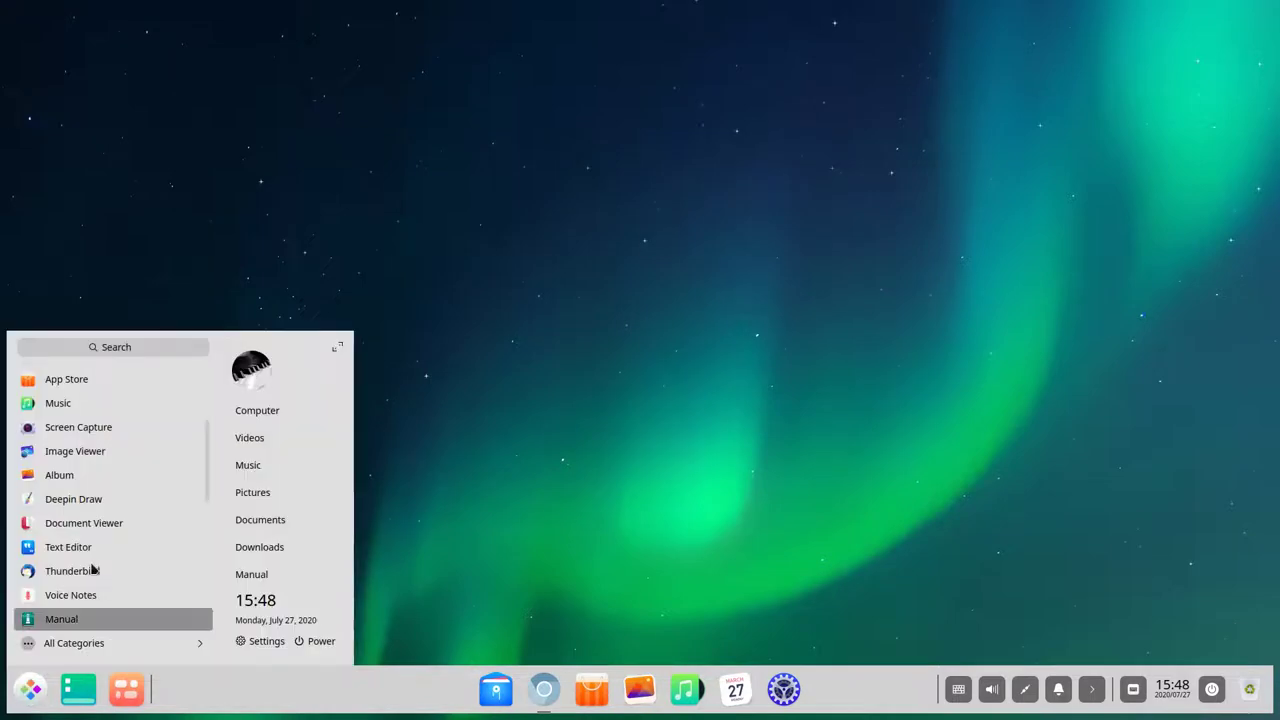
Launch Text Editor and check its About details (version 5.6.5).
click(395, 425)
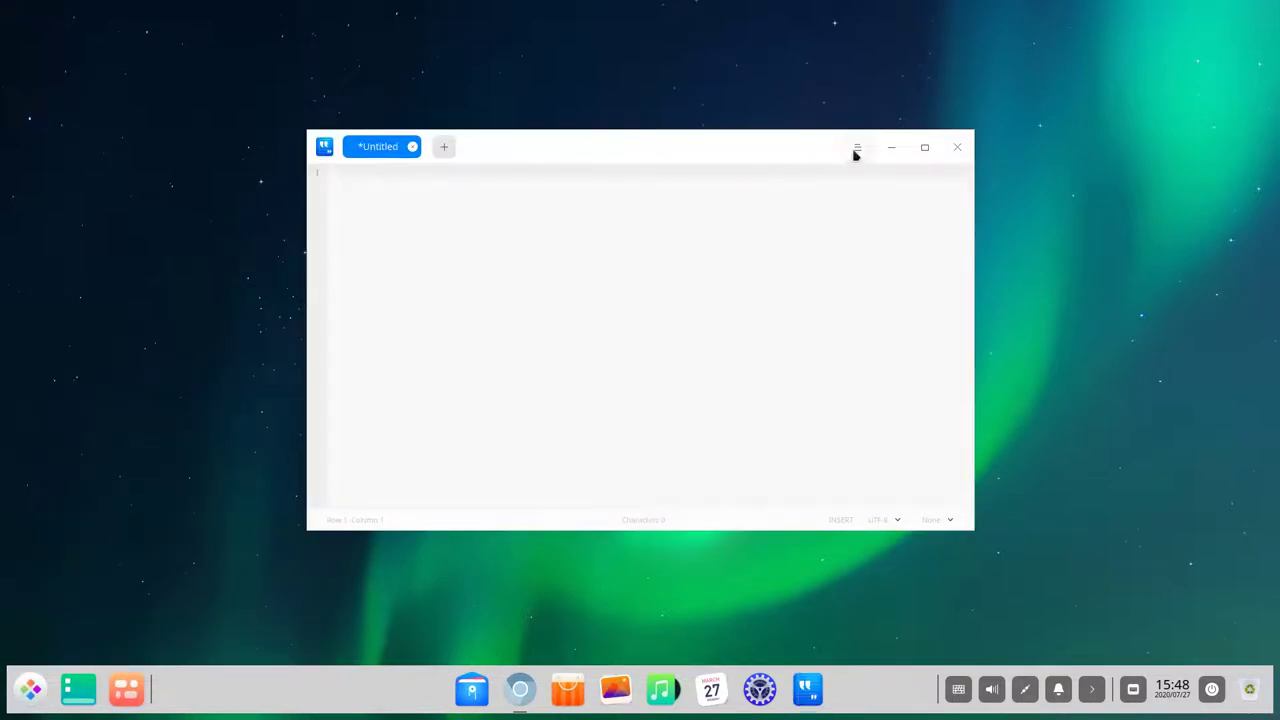
click(857, 147)
click(870, 386)
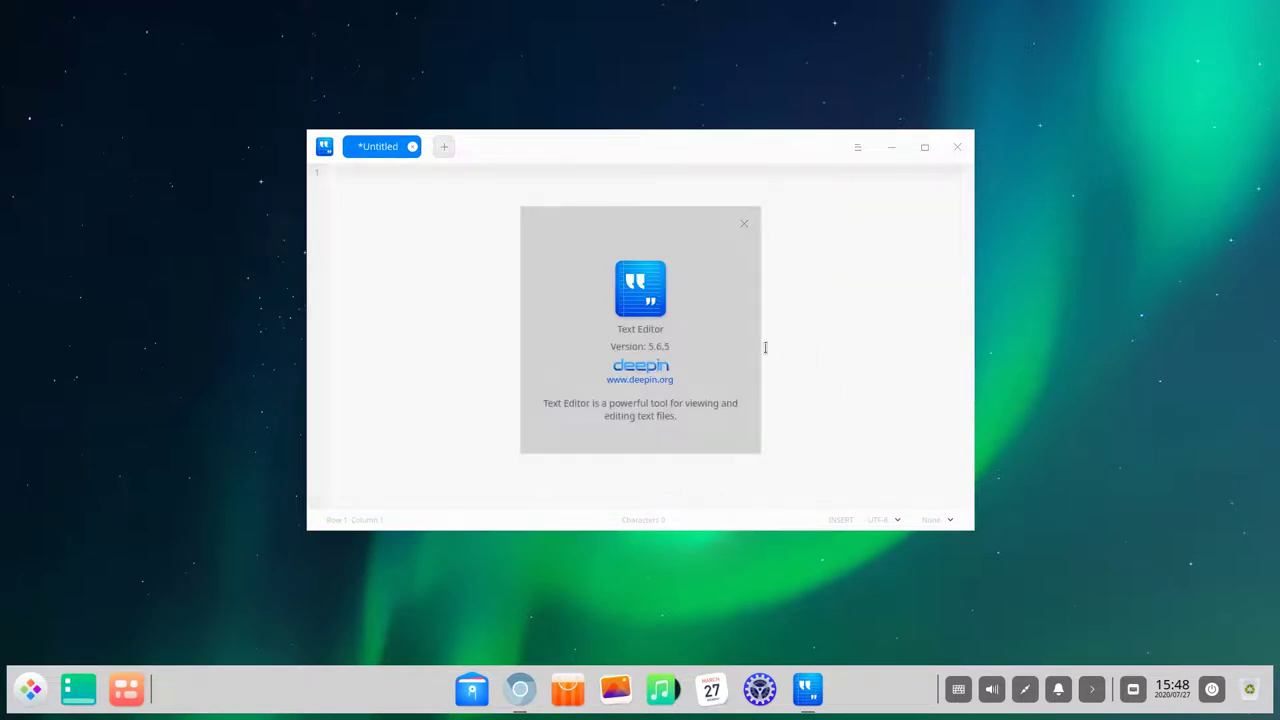
click(745, 229)
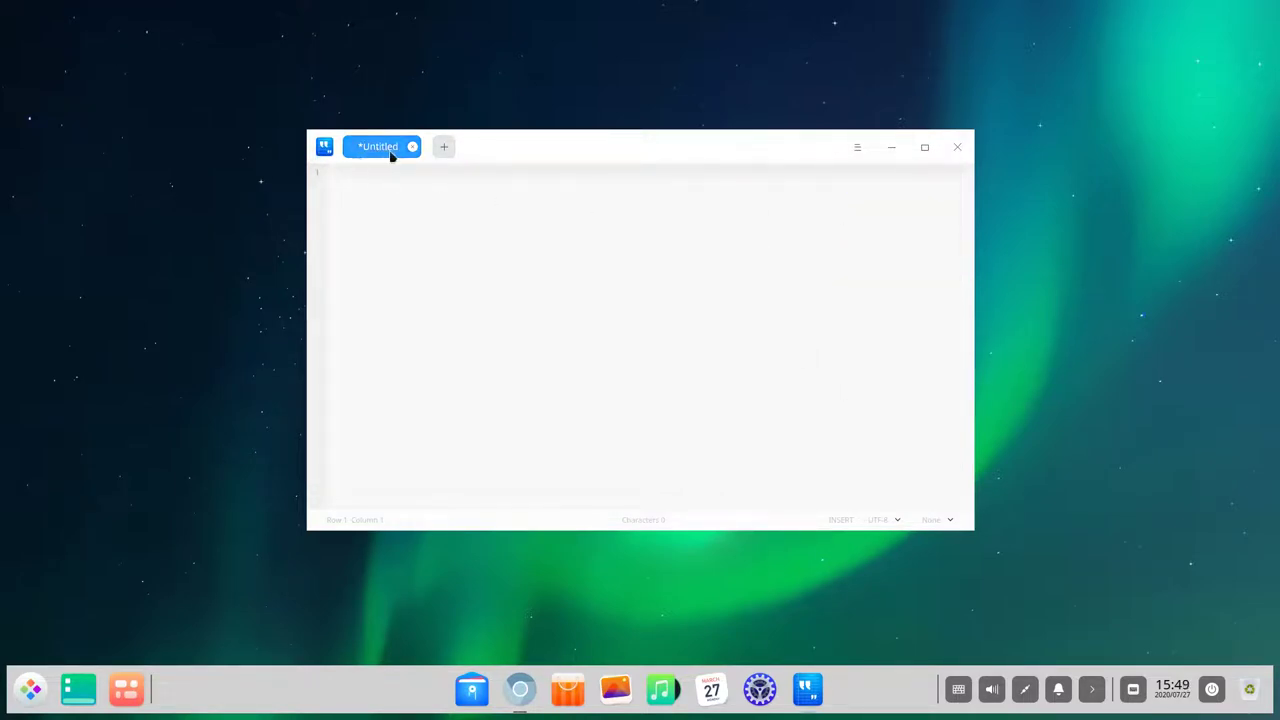
Open and close a blank document tab, check the main menu, then close Text Editor.
click(441, 146)
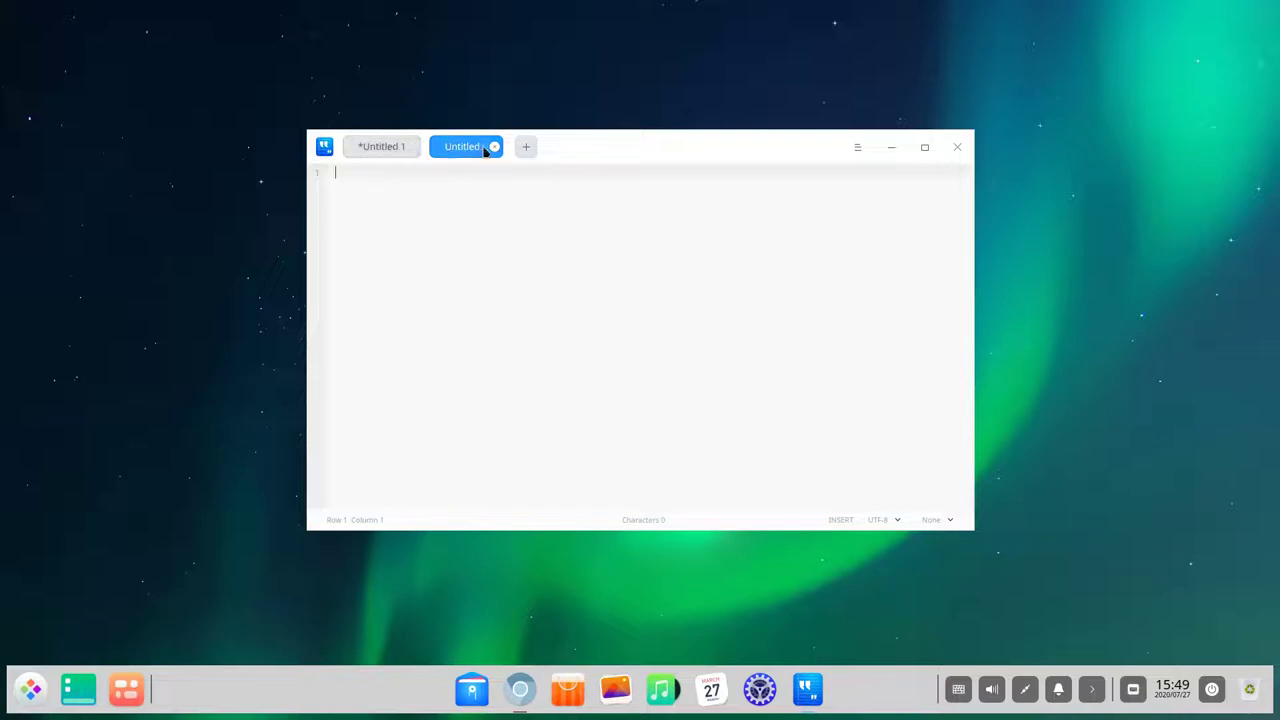
click(494, 147)
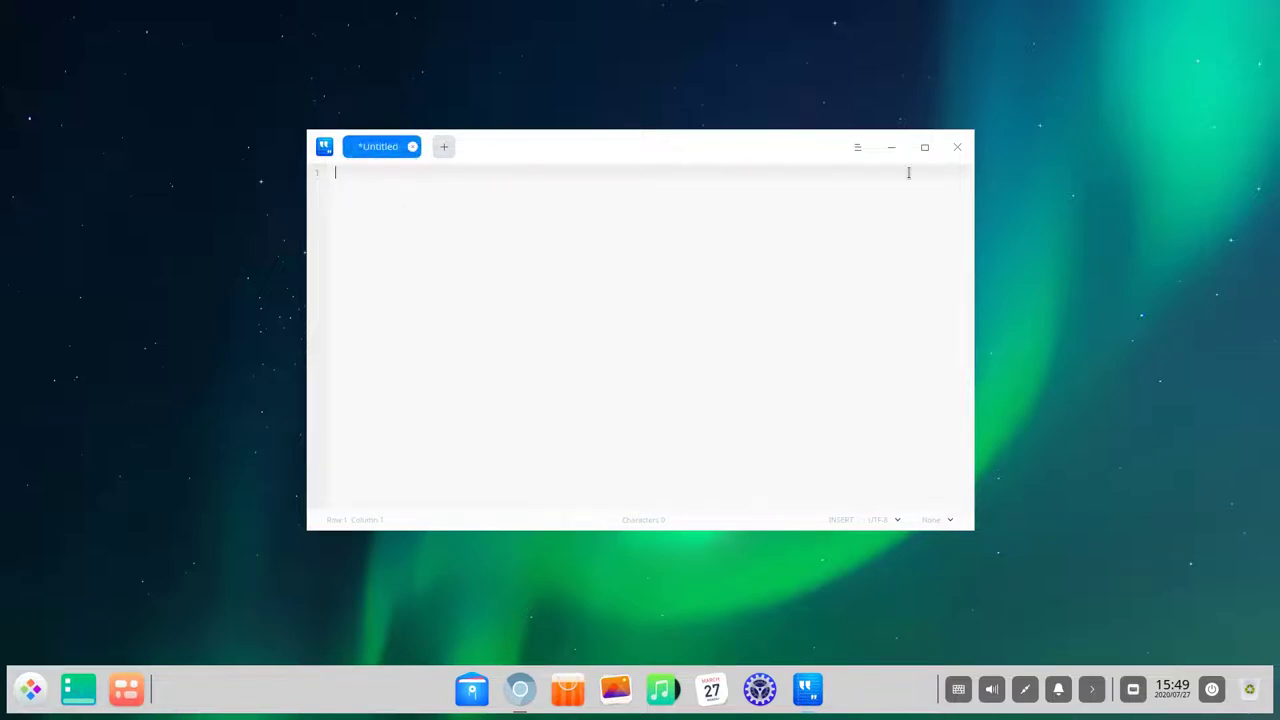
click(856, 147)
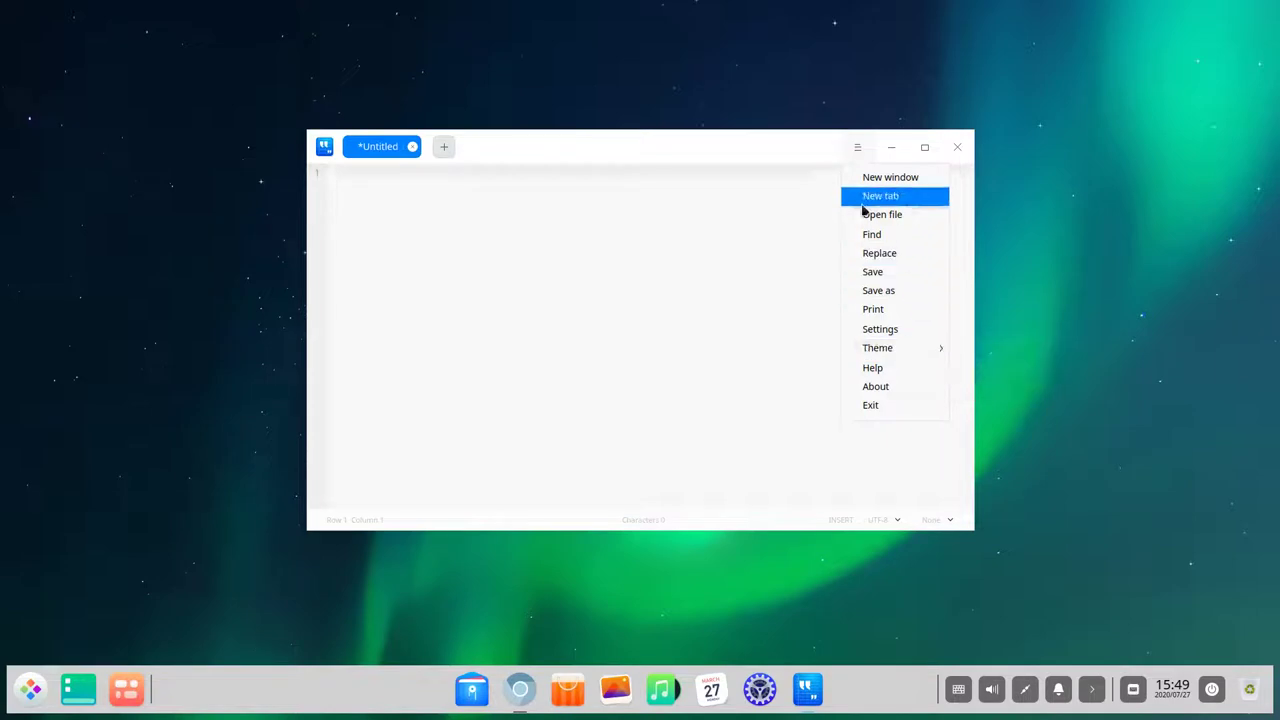
click(934, 145)
click(957, 147)
click(32, 690)
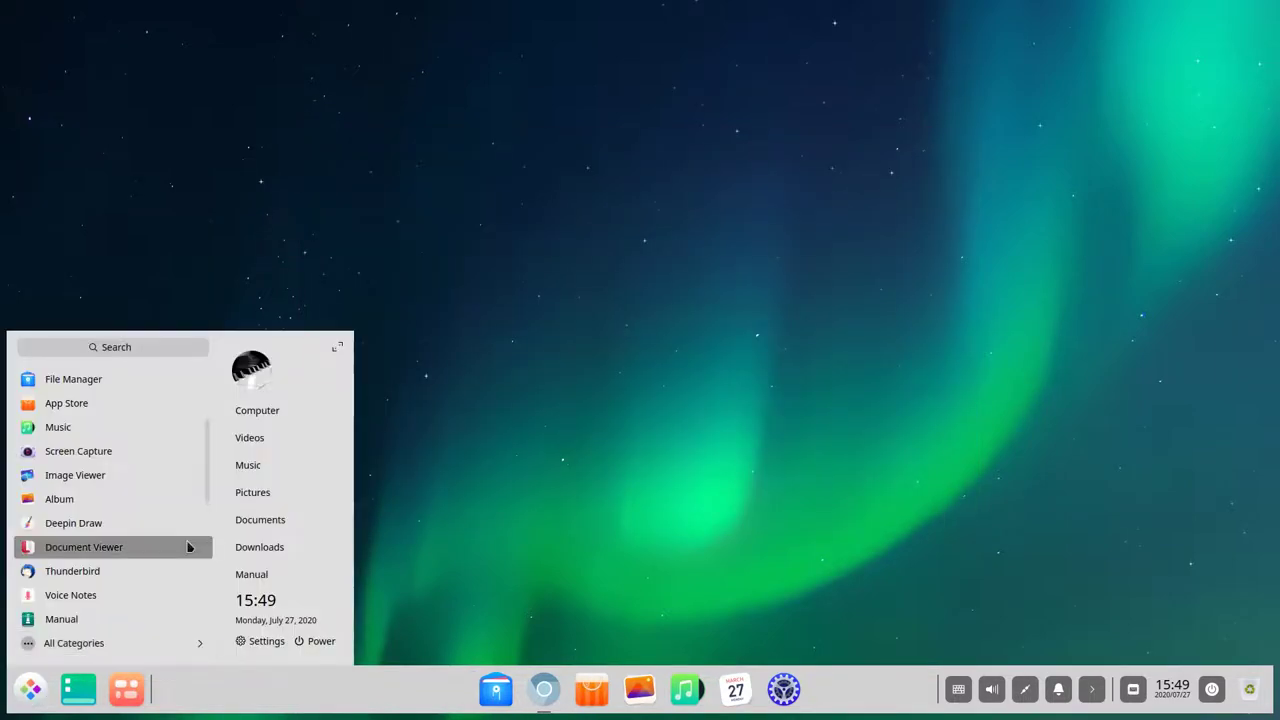
Launch Calculator from the launcher and move its window down and right.
scroll(160, 550, down, 1)
scroll(140, 548, down, 3)
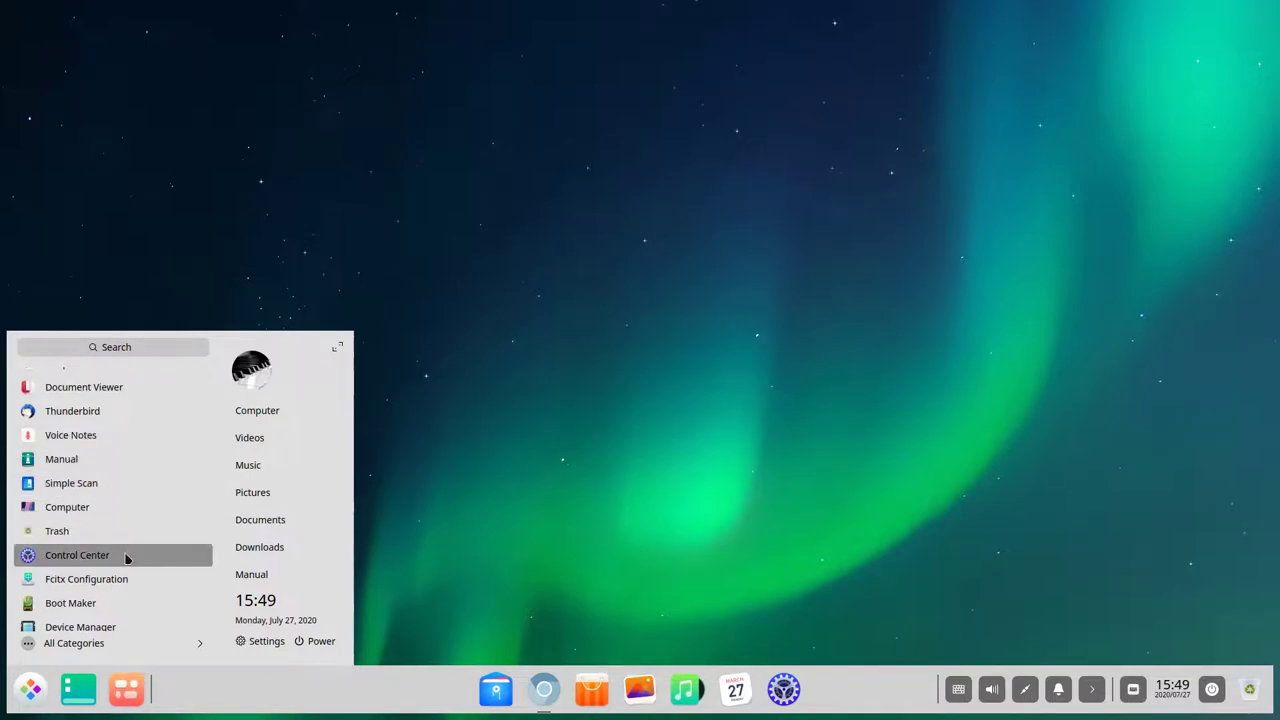
scroll(125, 558, down, 3)
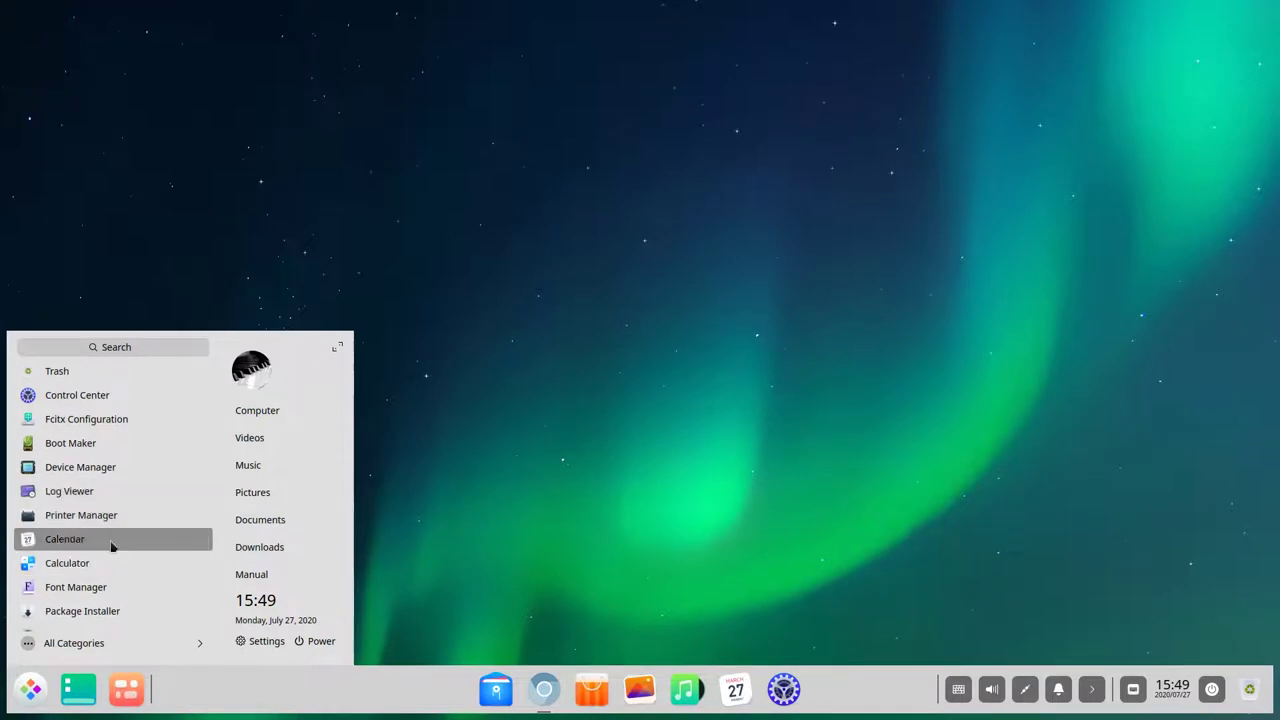
click(103, 563)
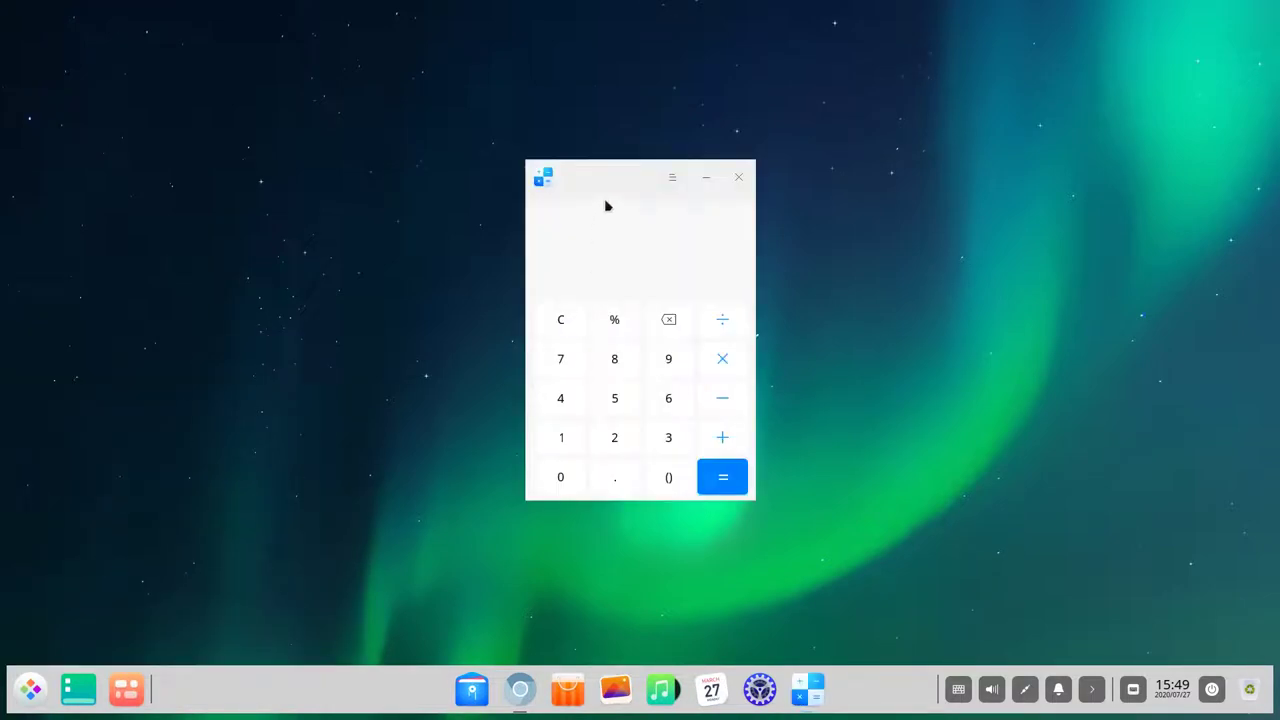
drag(606, 206, 674, 215)
Check Calculator's version (5.5.9-1), close it, and scroll the launcher to GParted.
click(734, 205)
click(750, 272)
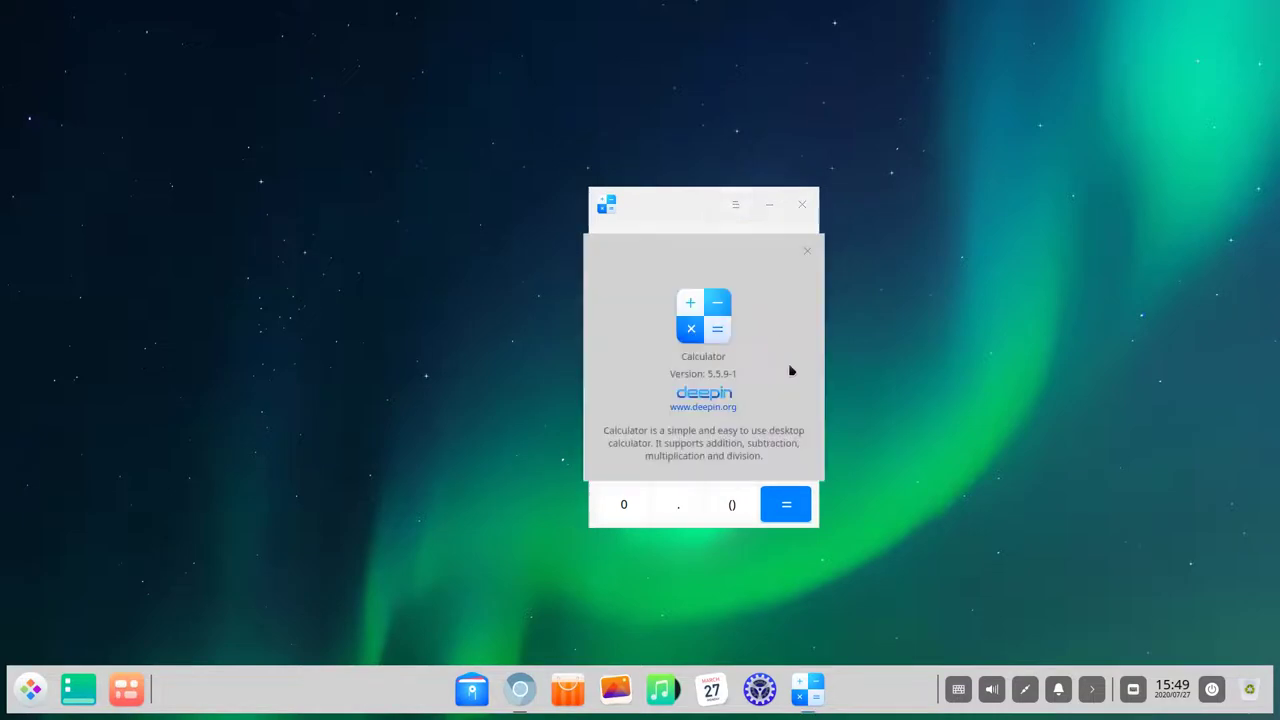
click(807, 251)
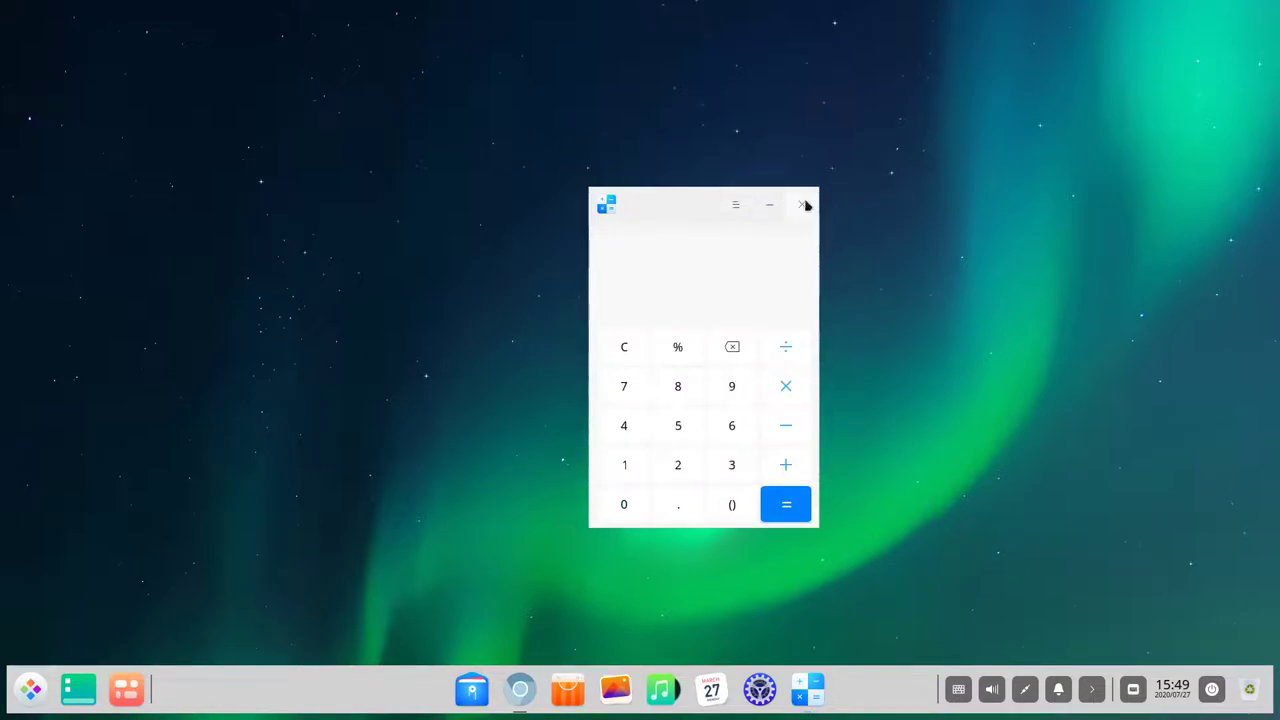
click(804, 205)
click(29, 688)
scroll(124, 574, down, 4)
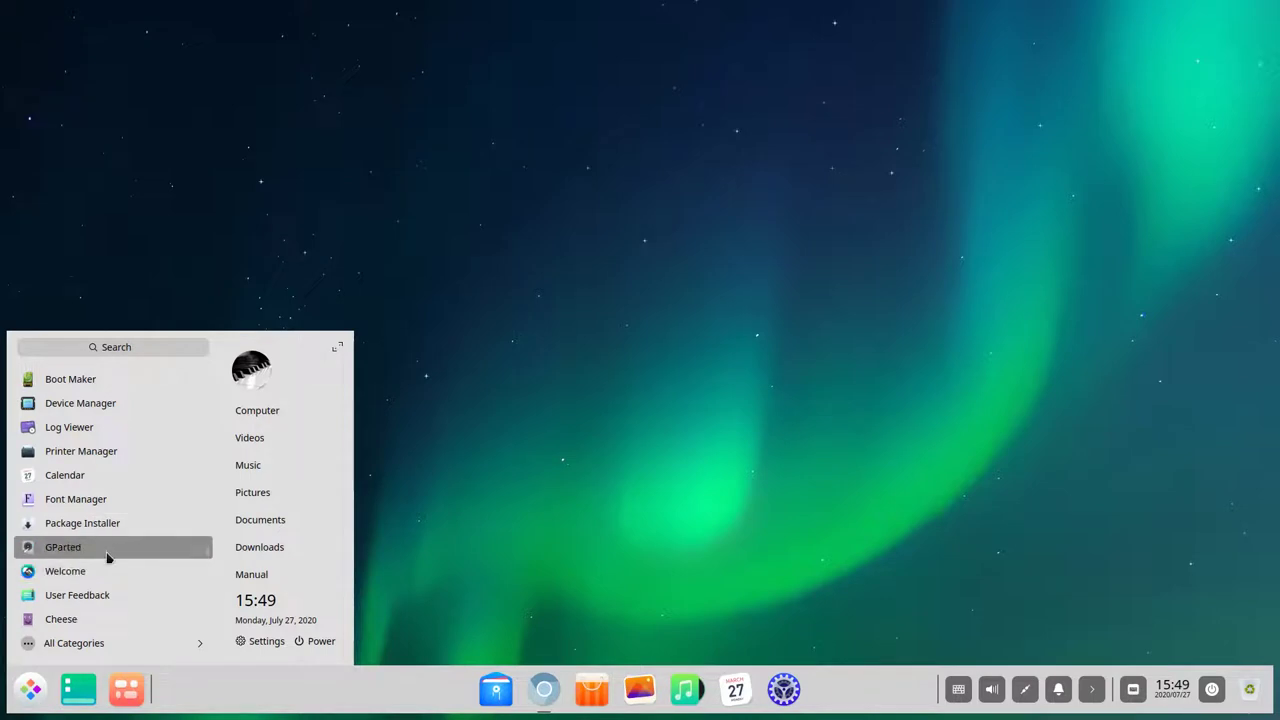
Launch GParted as root with the account password, then enlarge and centre its window.
click(107, 557)
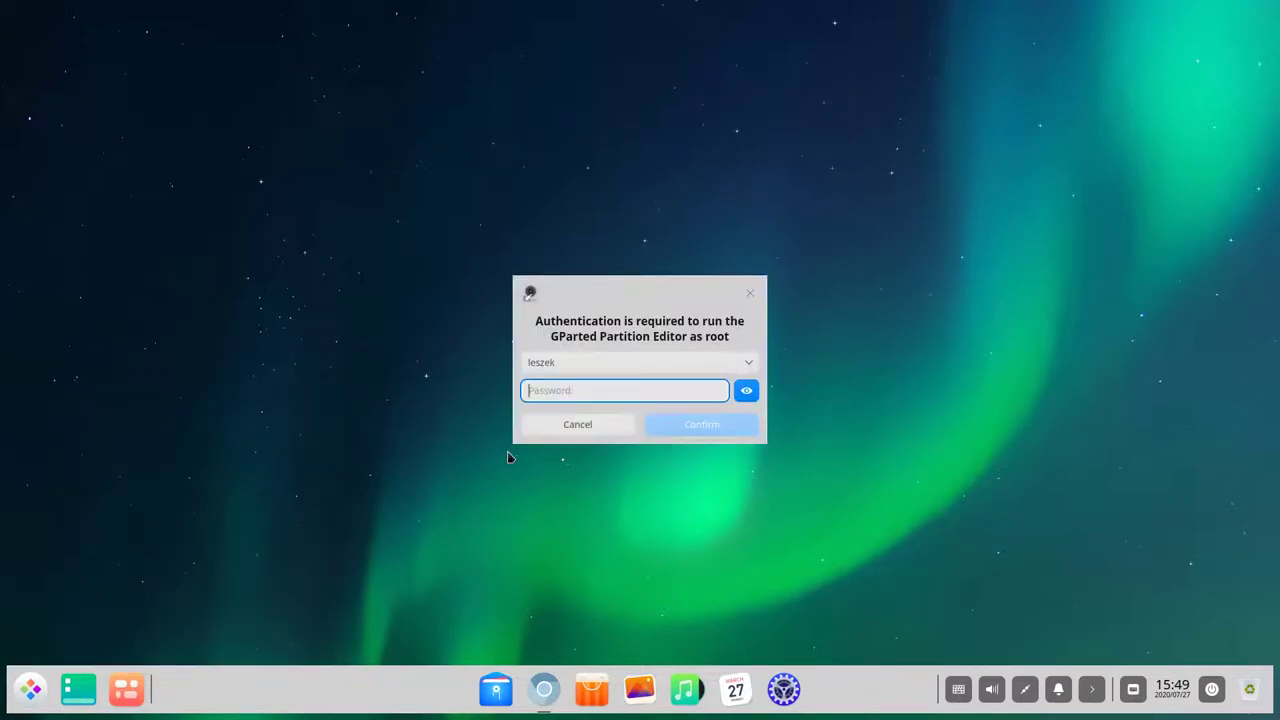
text(••)
key(Return)
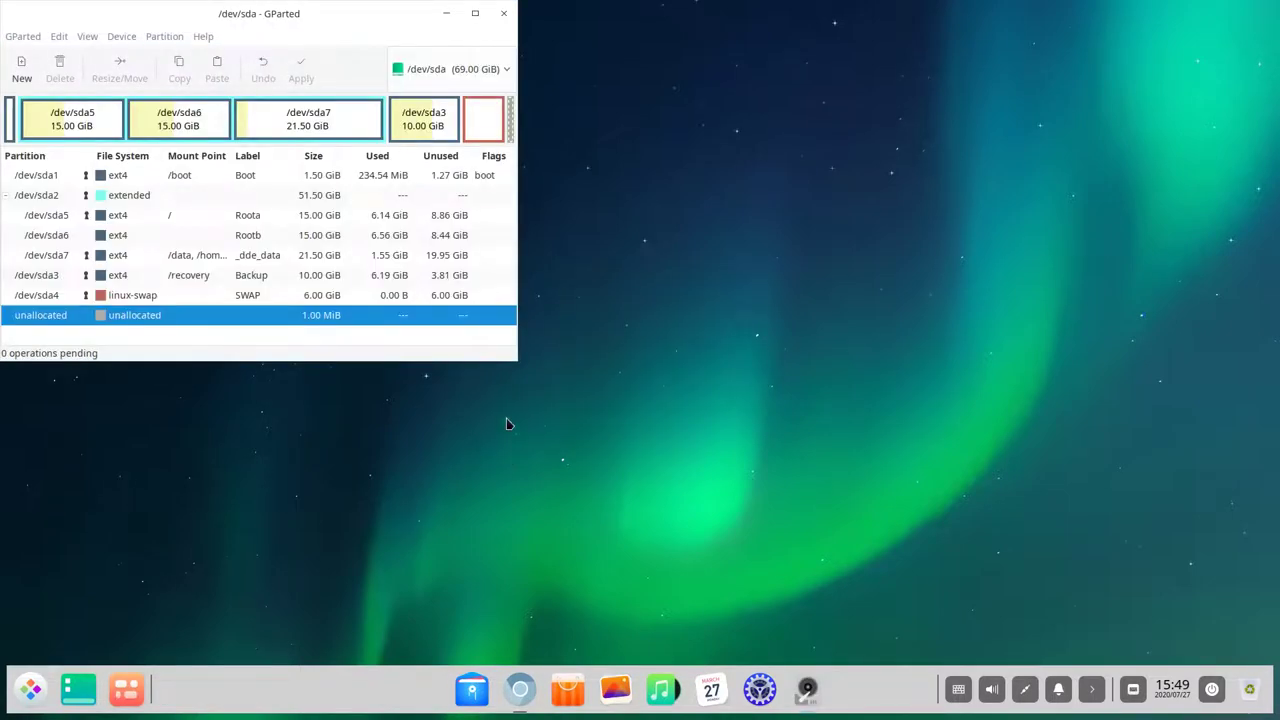
drag(516, 359, 836, 481)
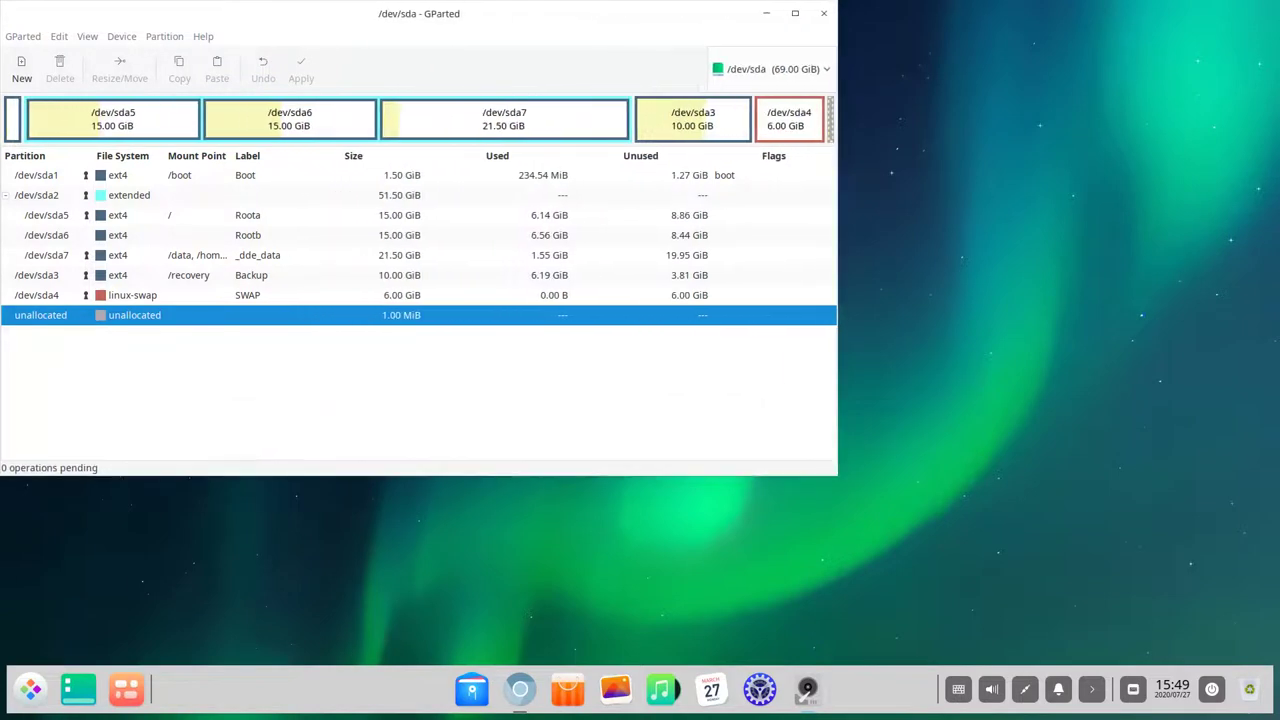
drag(394, 20, 620, 114)
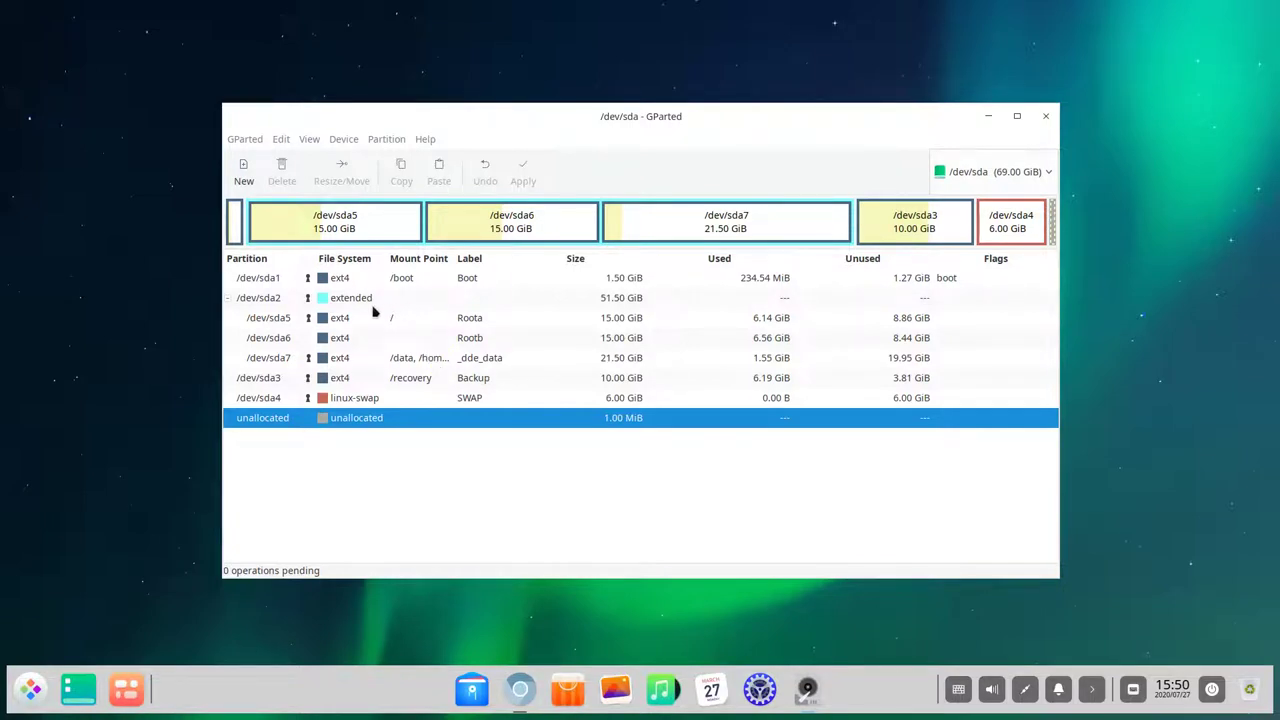
click(422, 322)
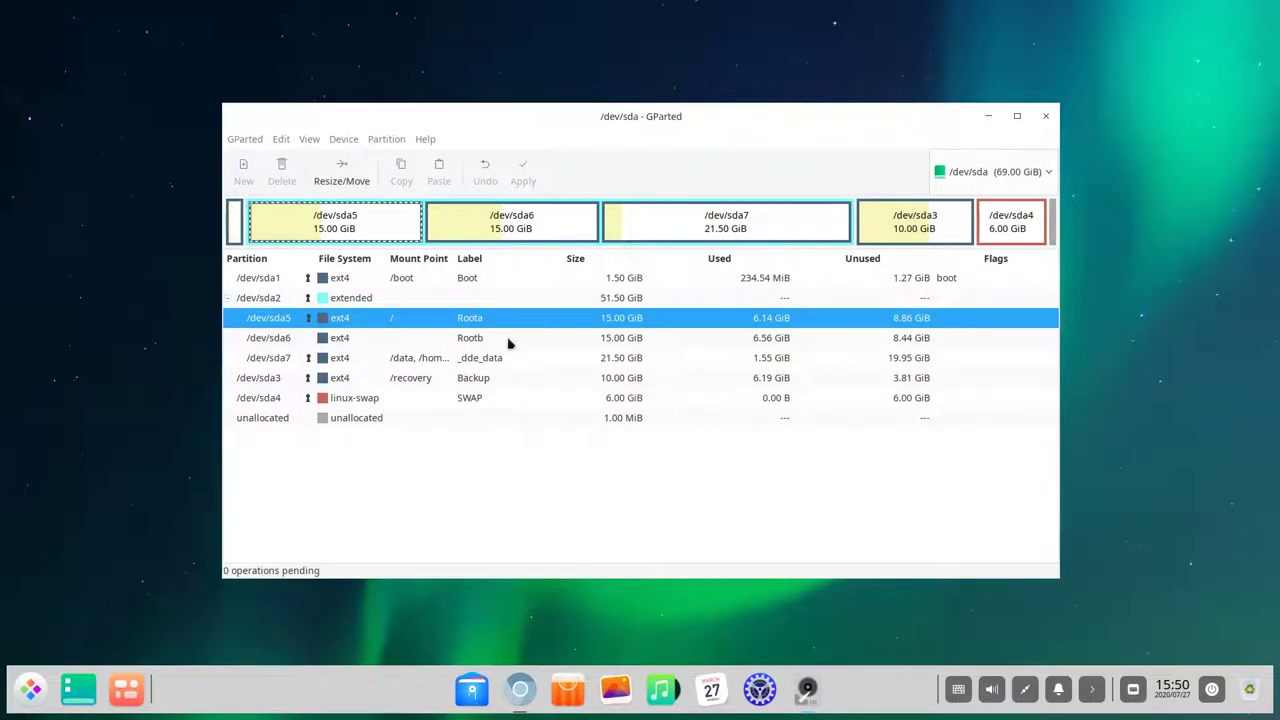
click(508, 343)
click(505, 317)
click(519, 343)
click(510, 323)
click(530, 284)
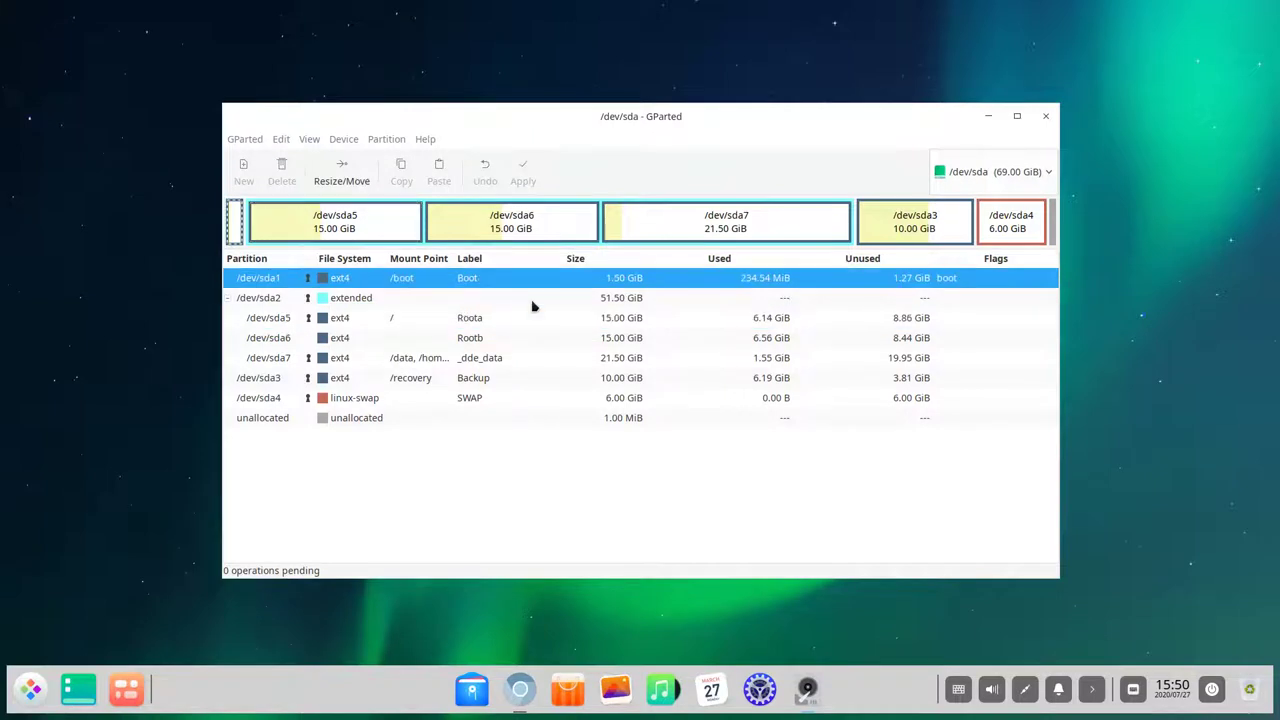
click(548, 320)
click(548, 337)
click(538, 317)
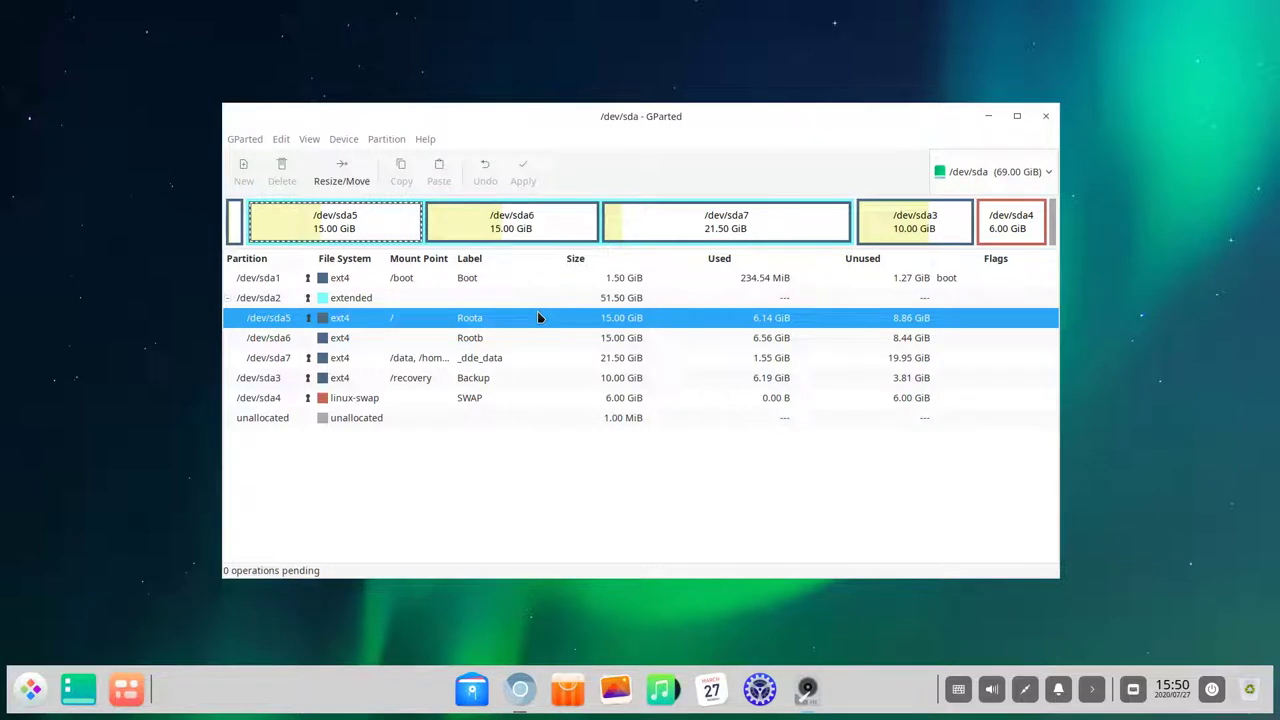
click(536, 340)
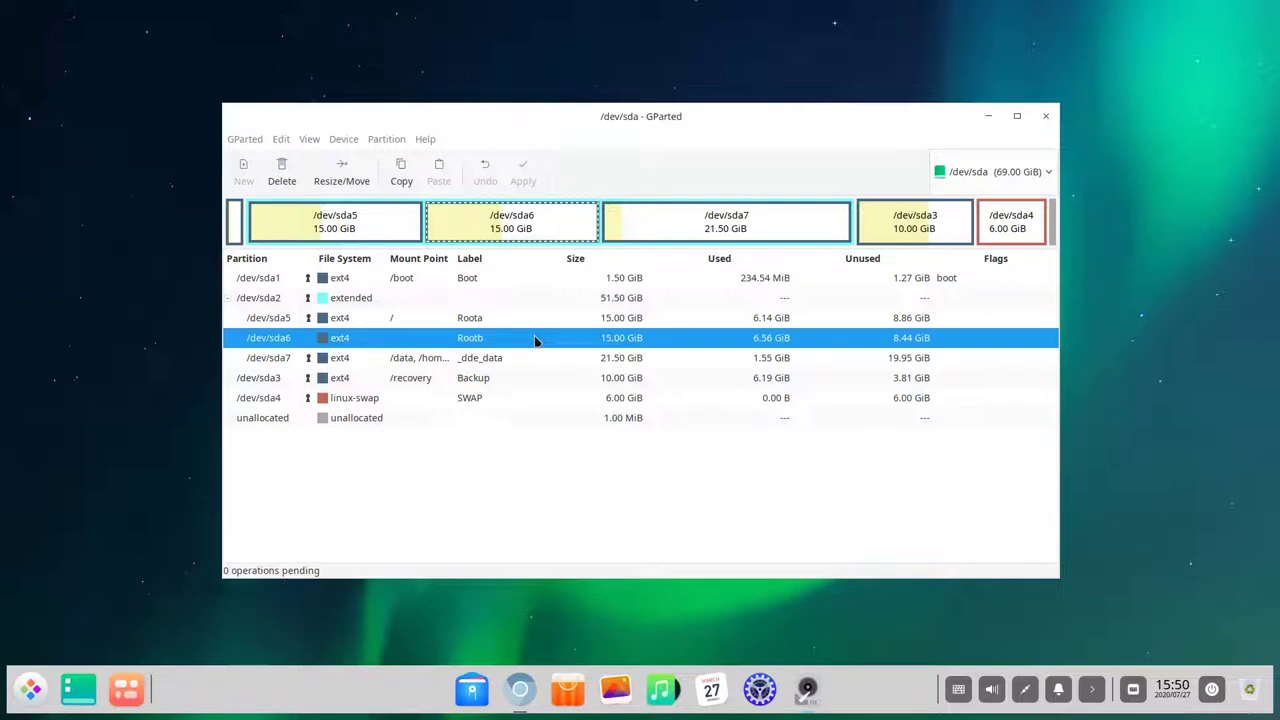
click(518, 357)
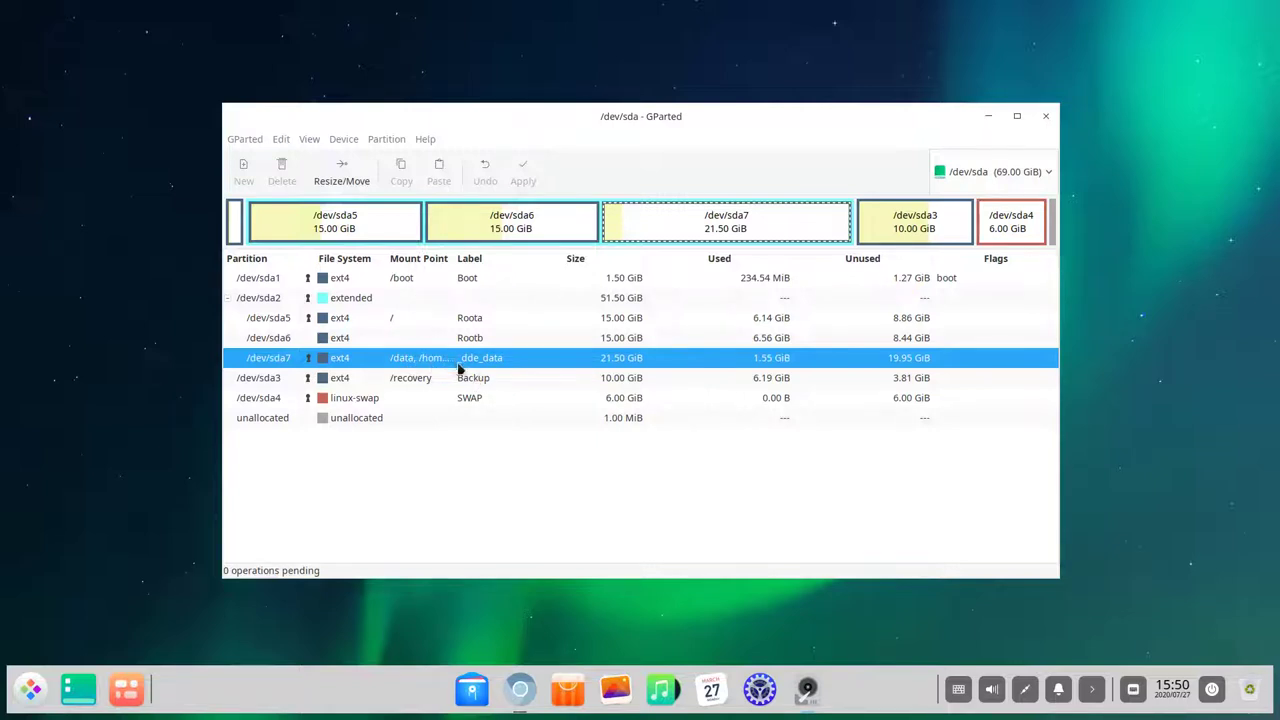
click(382, 378)
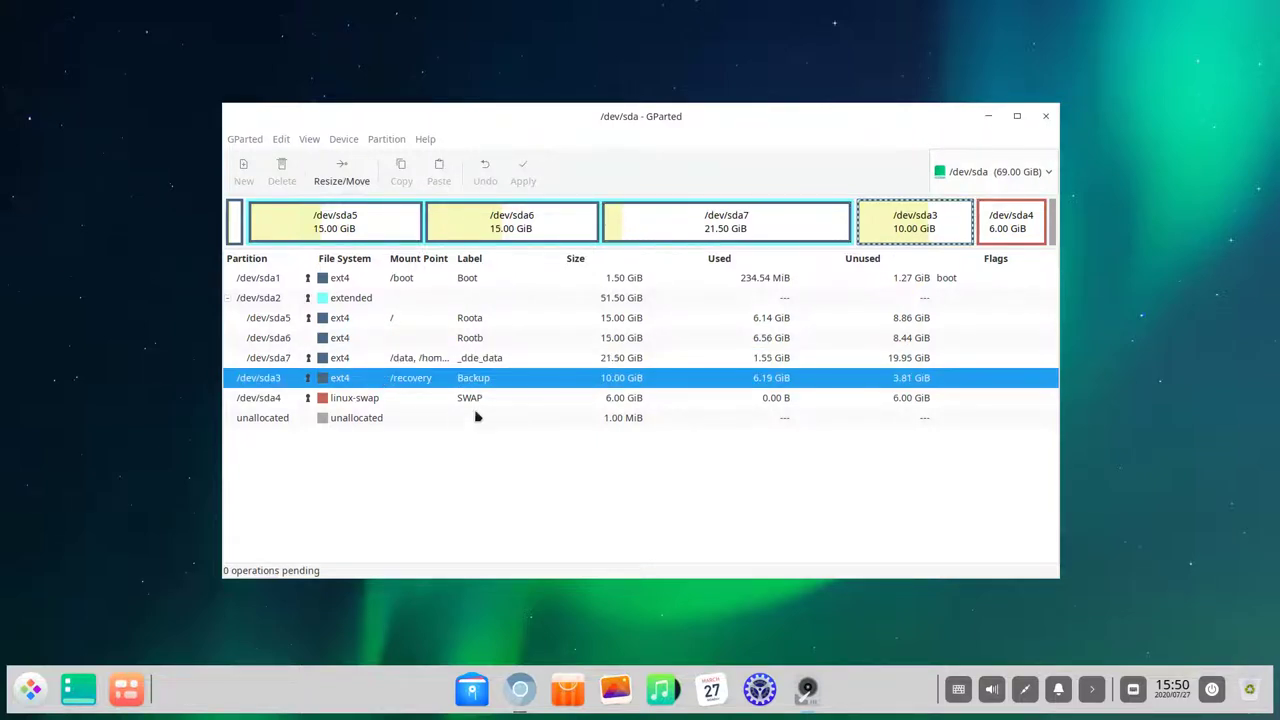
click(526, 403)
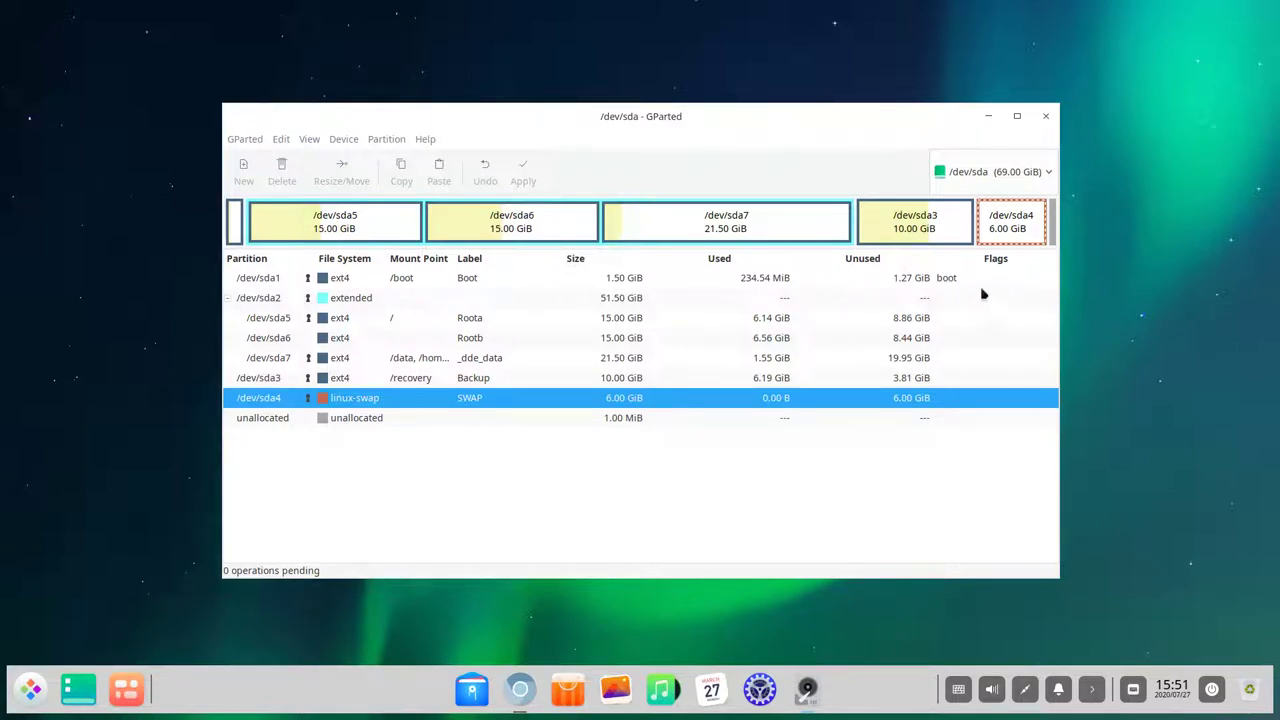
Close GParted and launch Terminal by searching 'ter' in the launcher.
click(1045, 116)
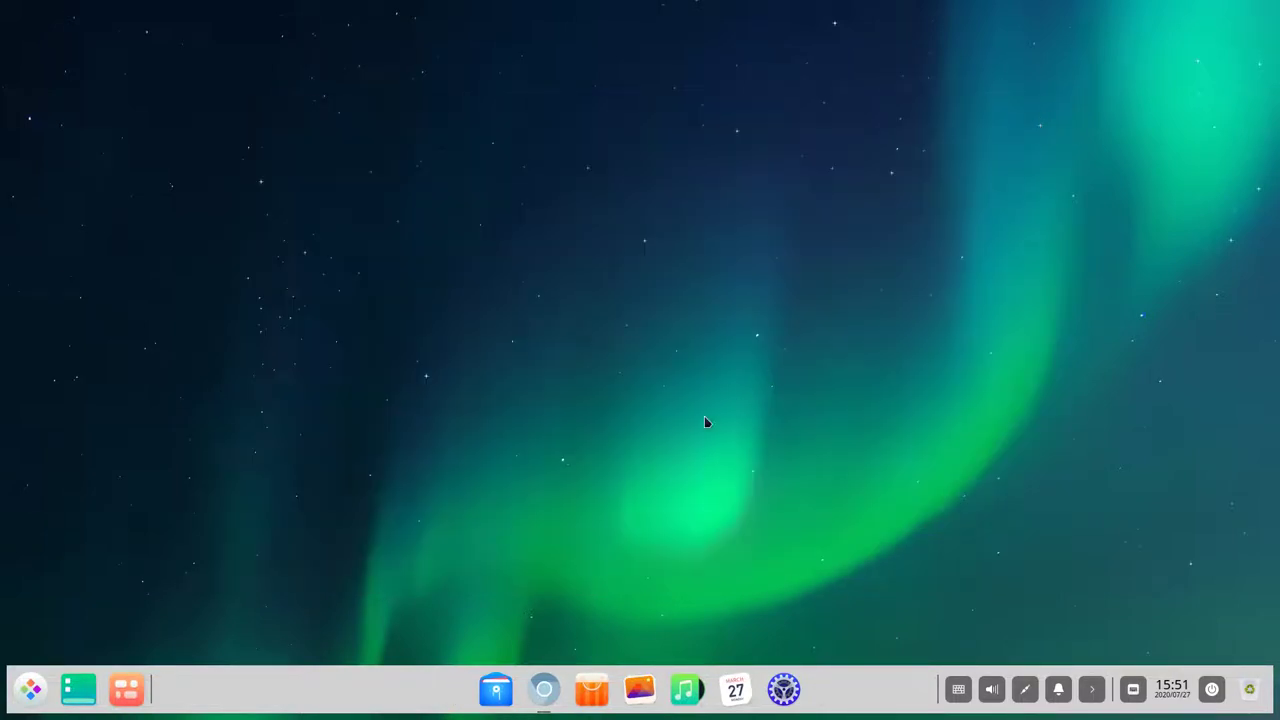
click(24, 689)
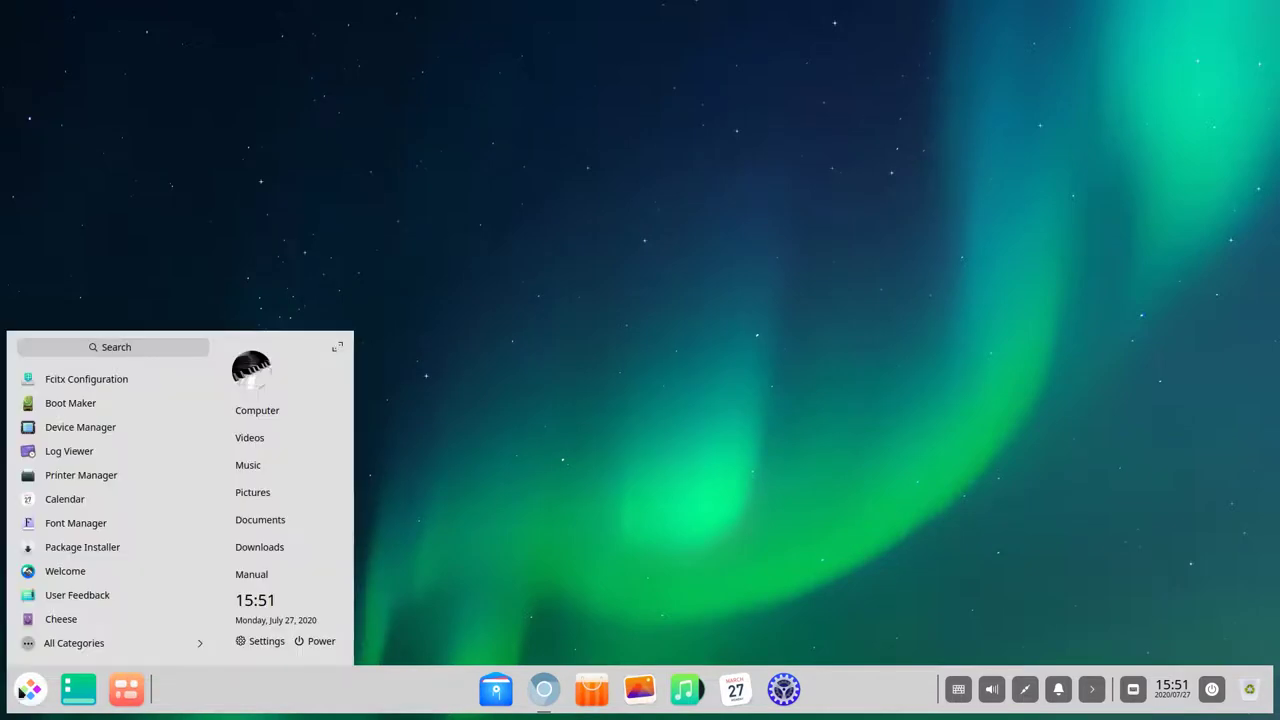
text(ter)
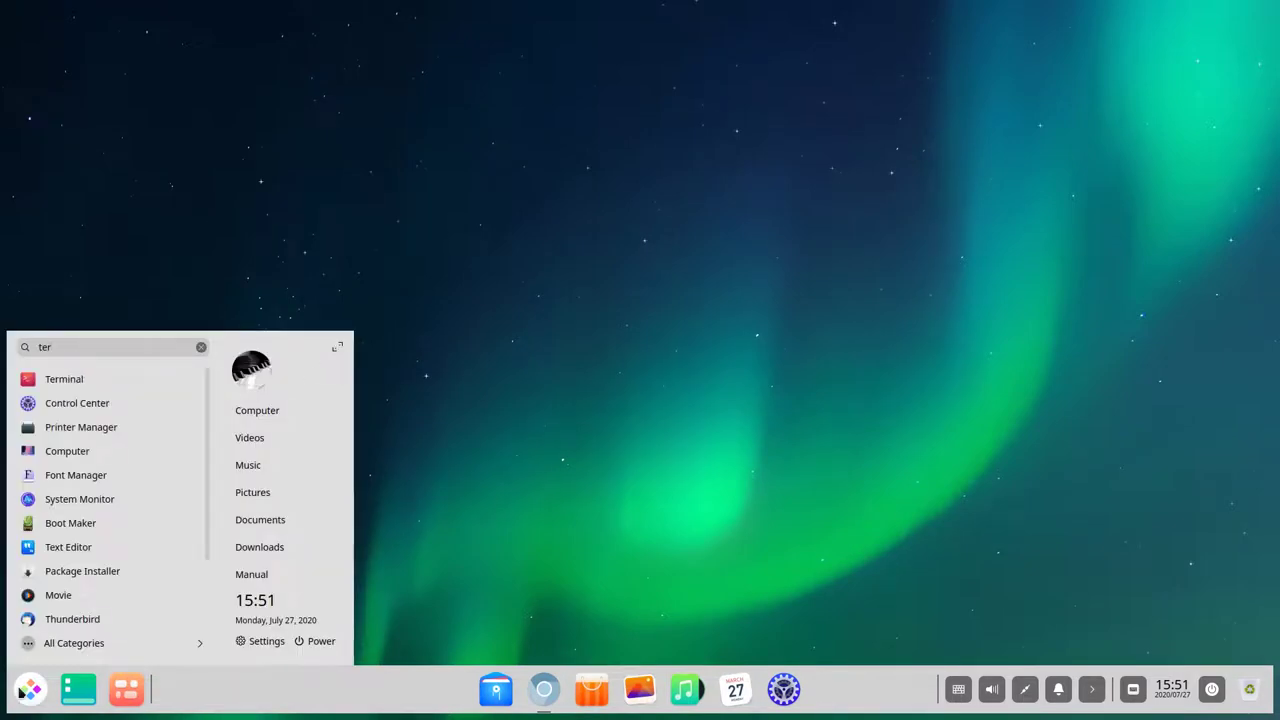
key(Return)
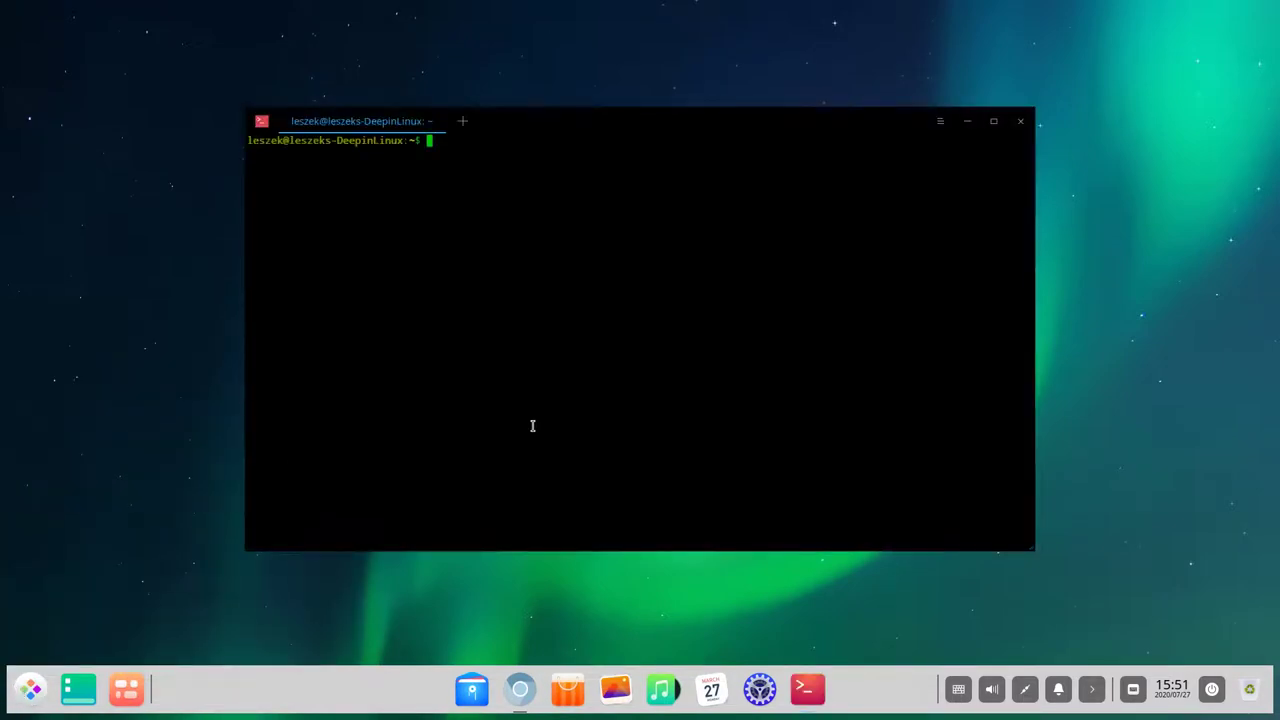
Run cat /etc/fstab and highlight the /data/home, /data/root and /data/var bind mounts.
text(cat &)
text(etc/fstab)
key(Return)
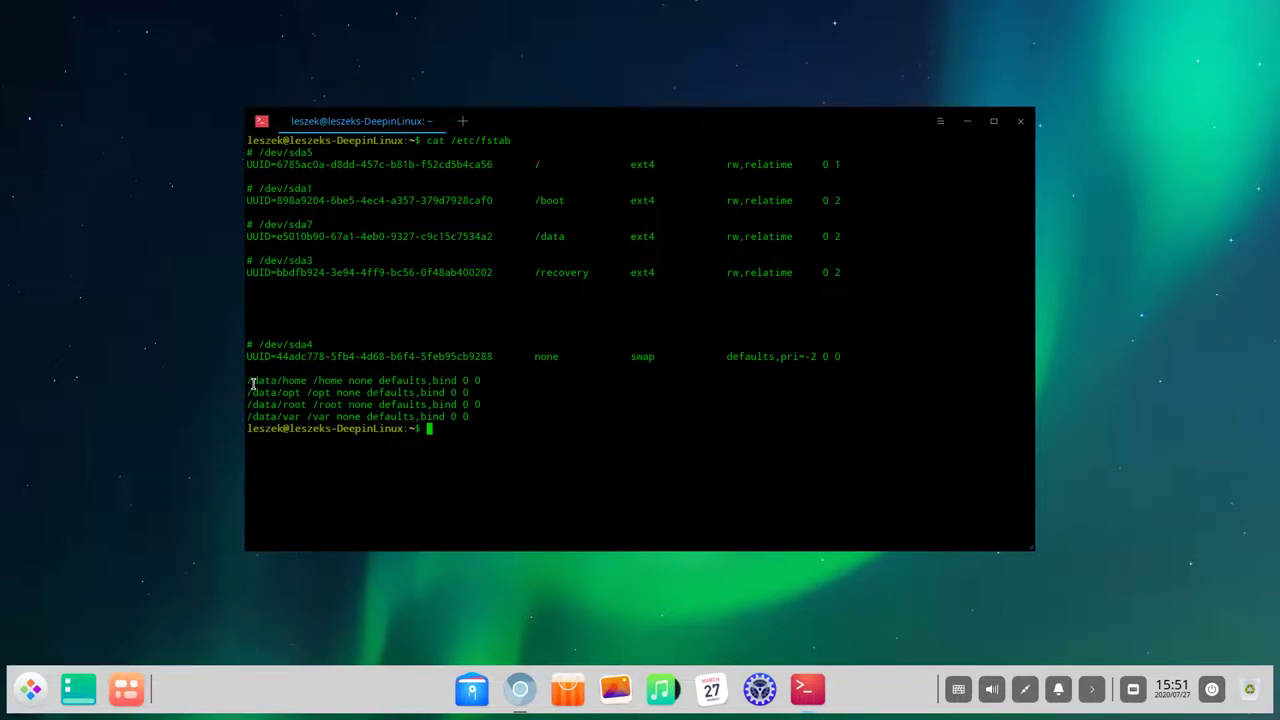
drag(252, 383, 339, 383)
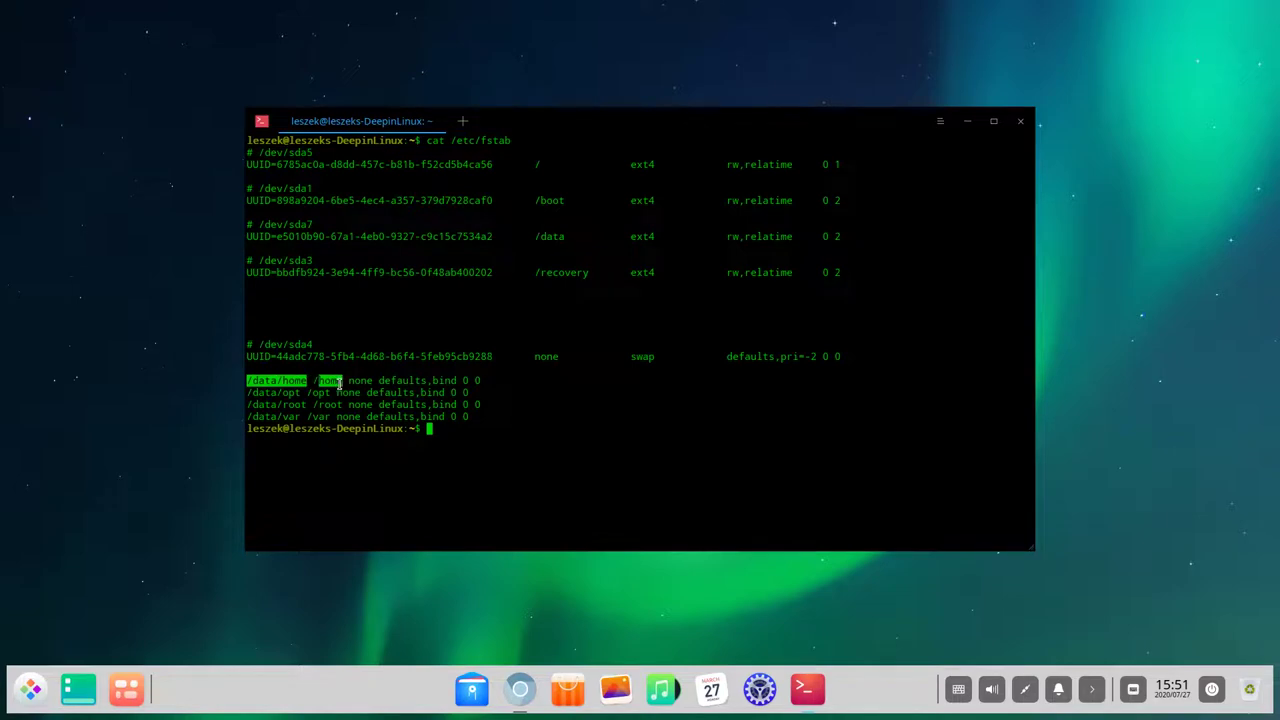
click(264, 404)
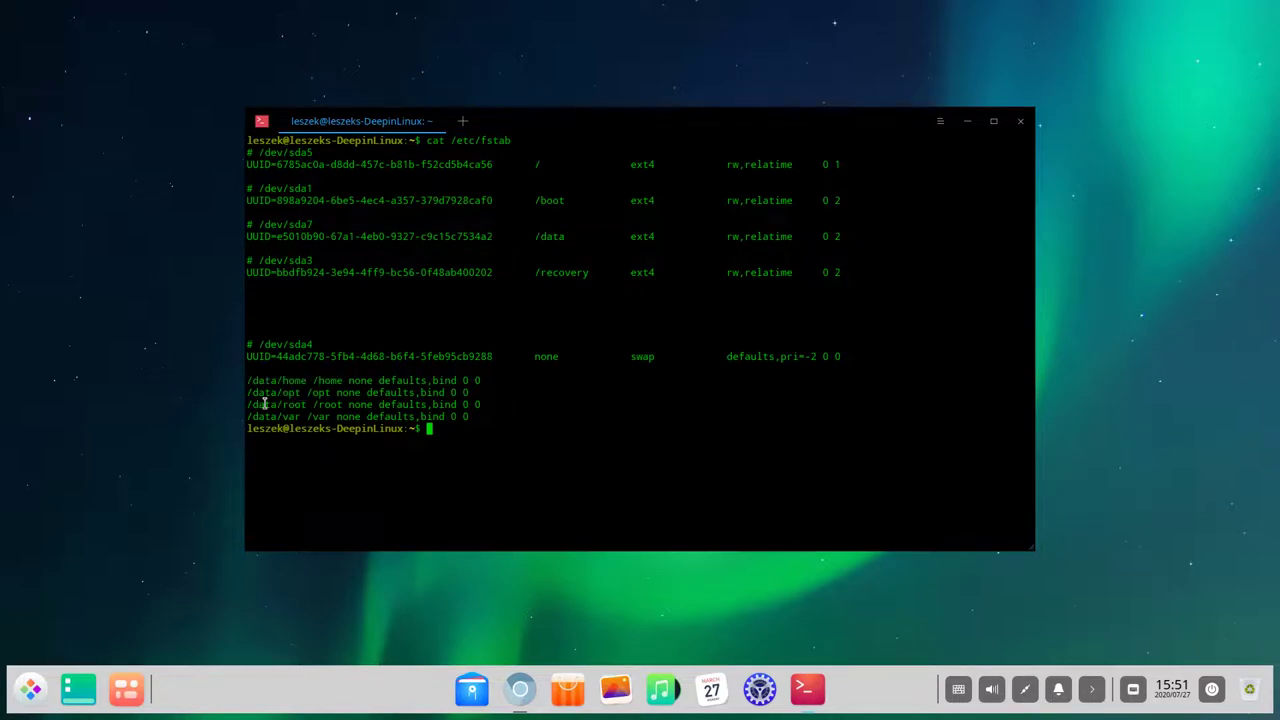
drag(264, 404, 308, 416)
click(335, 409)
click(367, 412)
Run uname -a and highlight 'deepin' and kernel version 5.3.15-6apricot in the output.
text(uname -a)
key(Return)
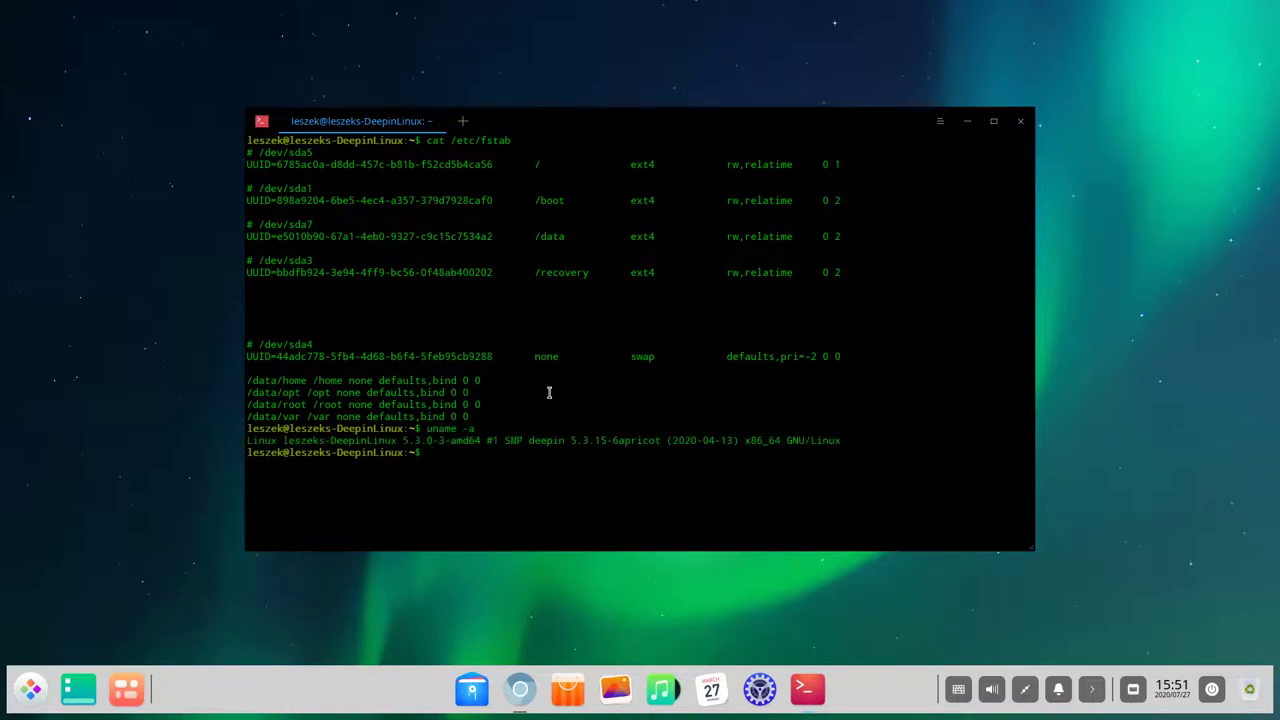
double_click(543, 441)
double_click(628, 441)
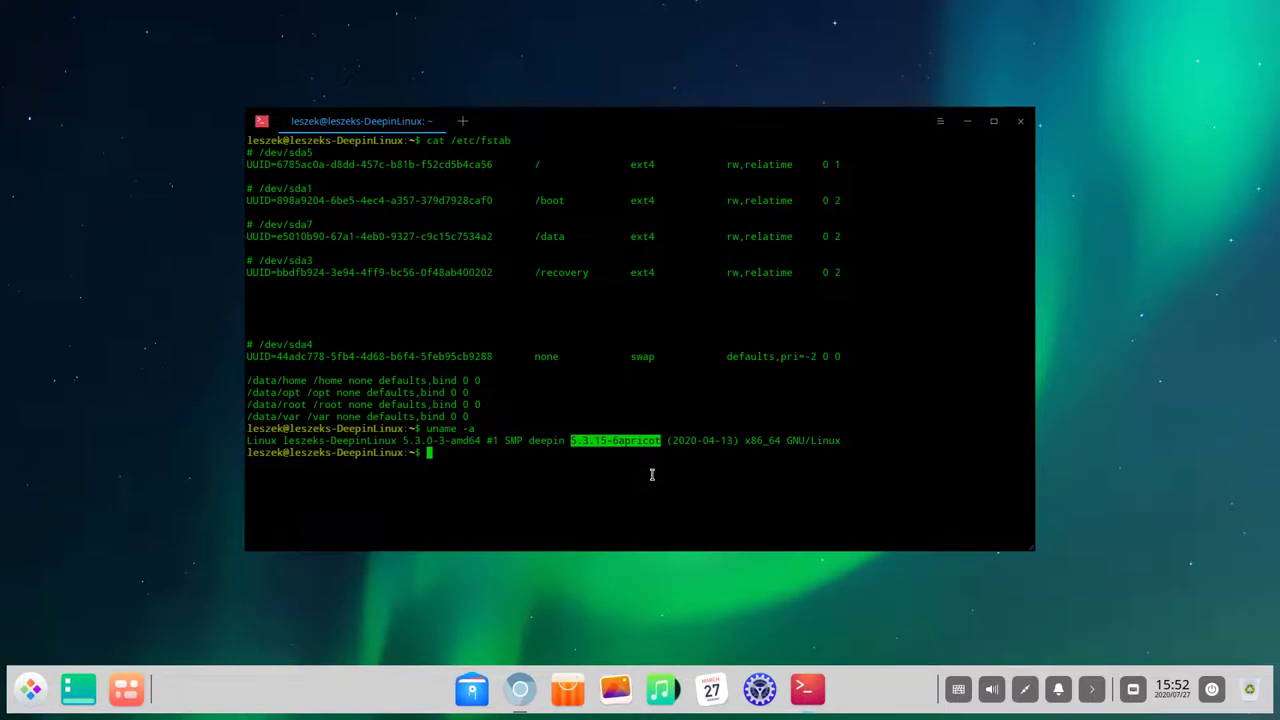
Open /etc/debian_version in vi, quit with :q, and nudge the terminal window slightly.
text(vi /etc/debian_version)
key(Return)
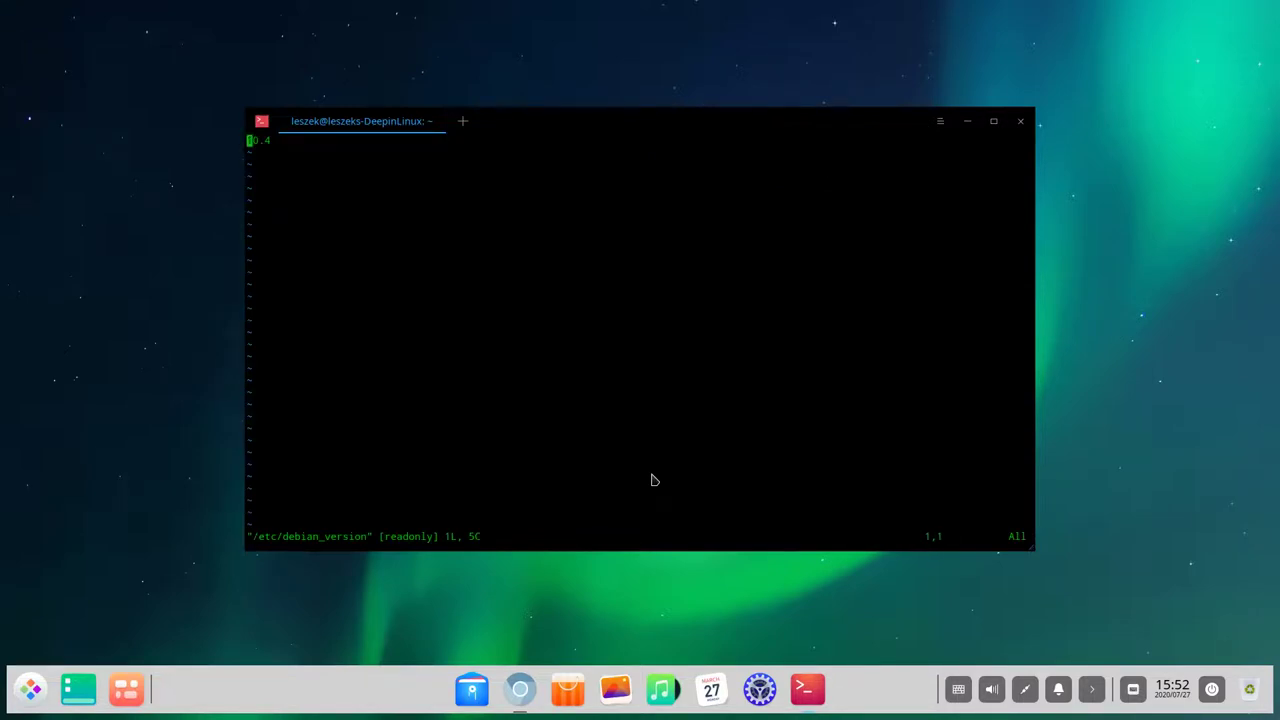
text(:q)
key(Return)
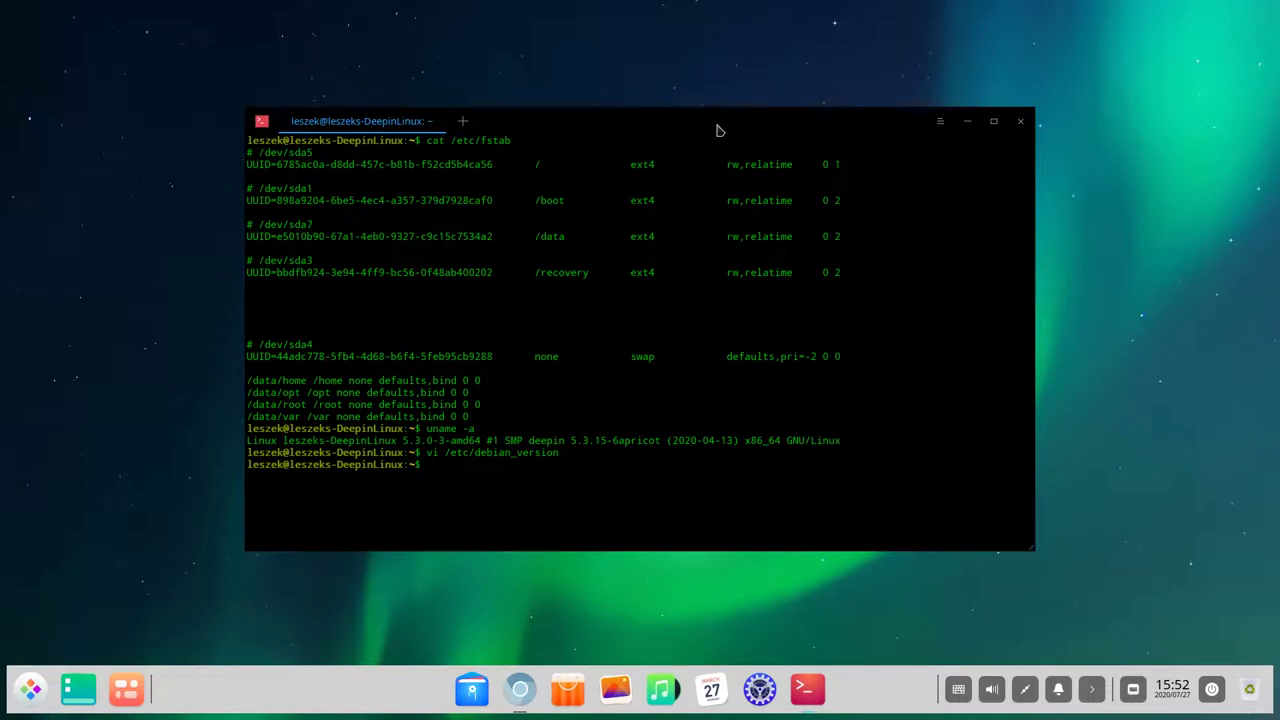
drag(715, 128, 723, 118)
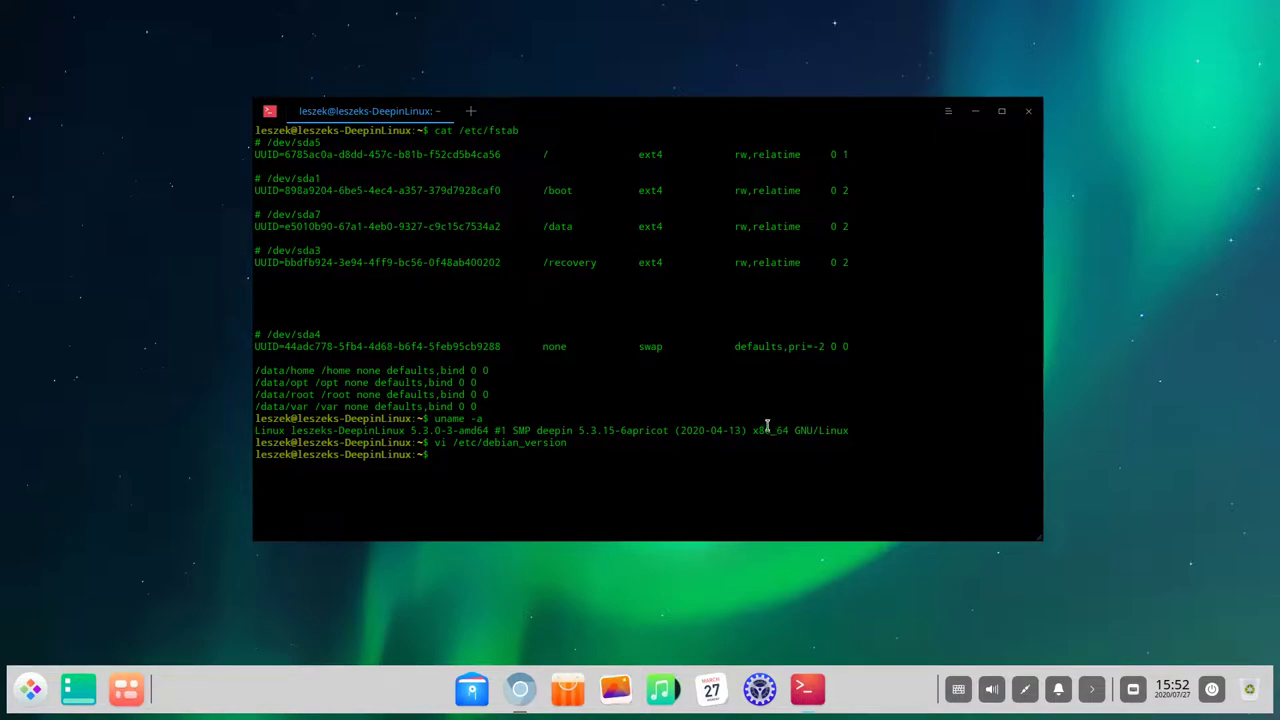
In Chromium, open github.com/linuxdeepin via the Wuhan Deepin bookmark and scroll to its repositories.
click(520, 689)
click(316, 84)
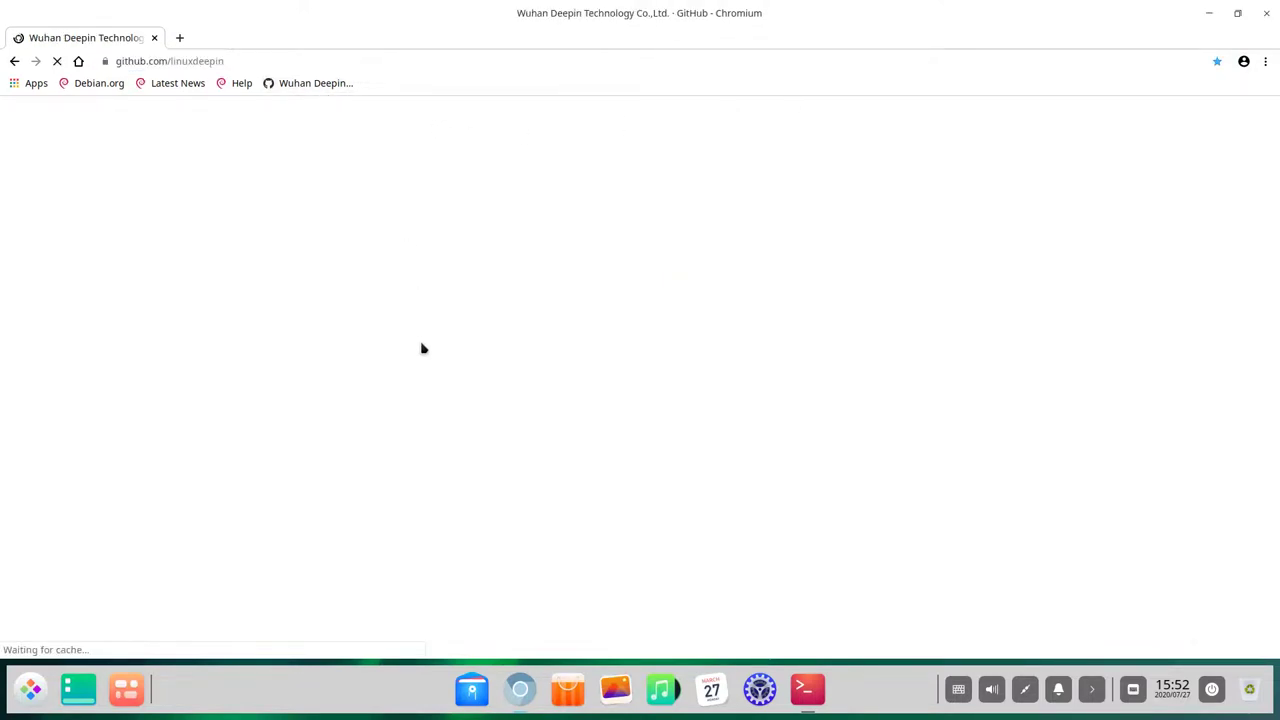
scroll(256, 478, down, 2)
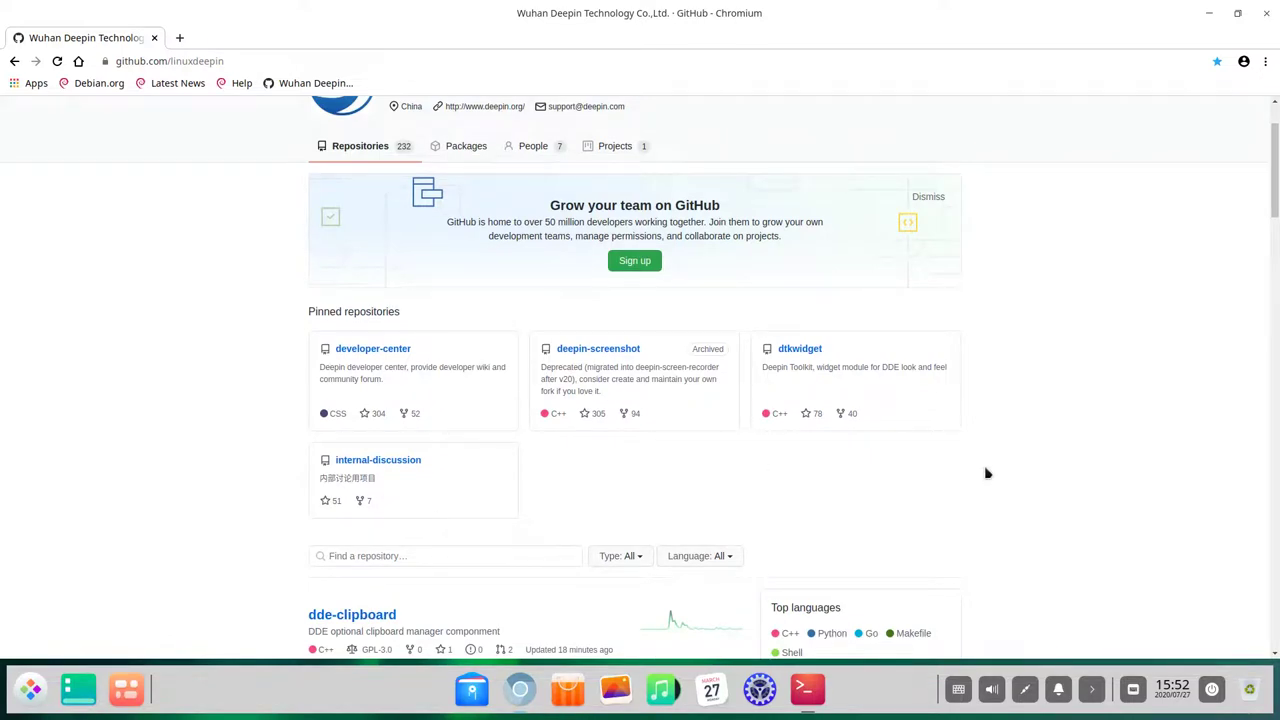
scroll(986, 473, down, 3)
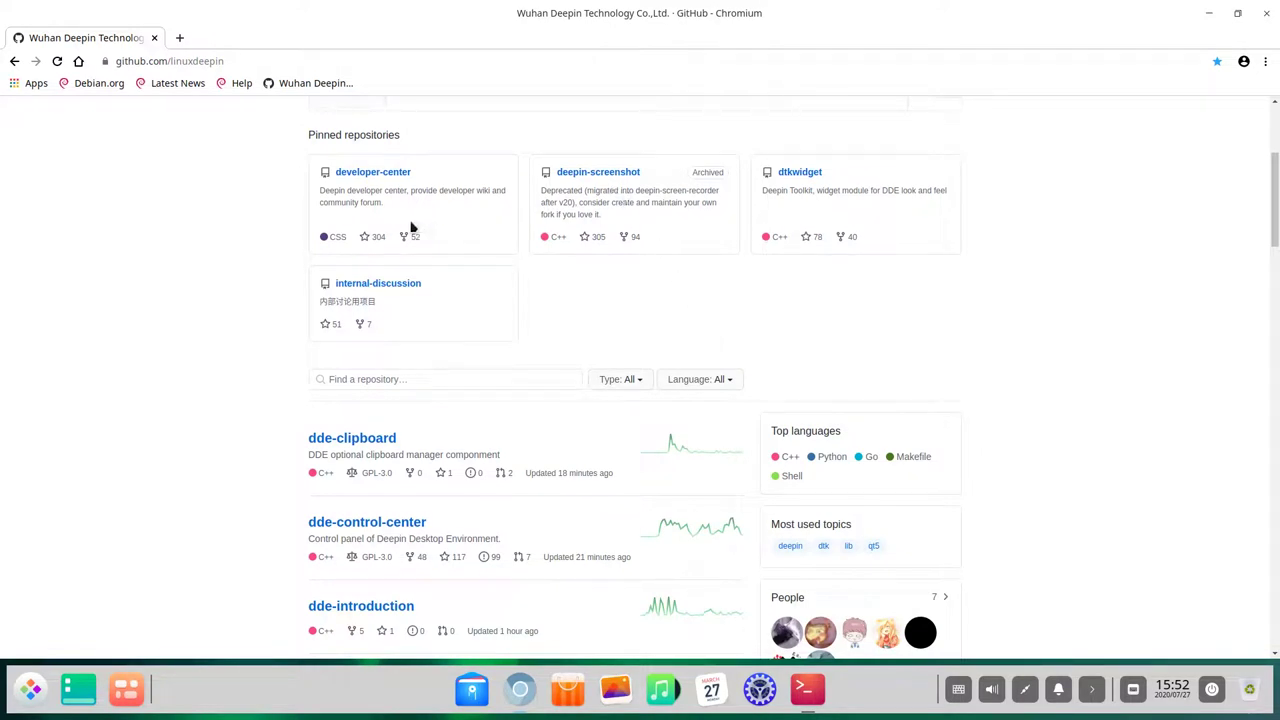
scroll(1051, 400, down, 4)
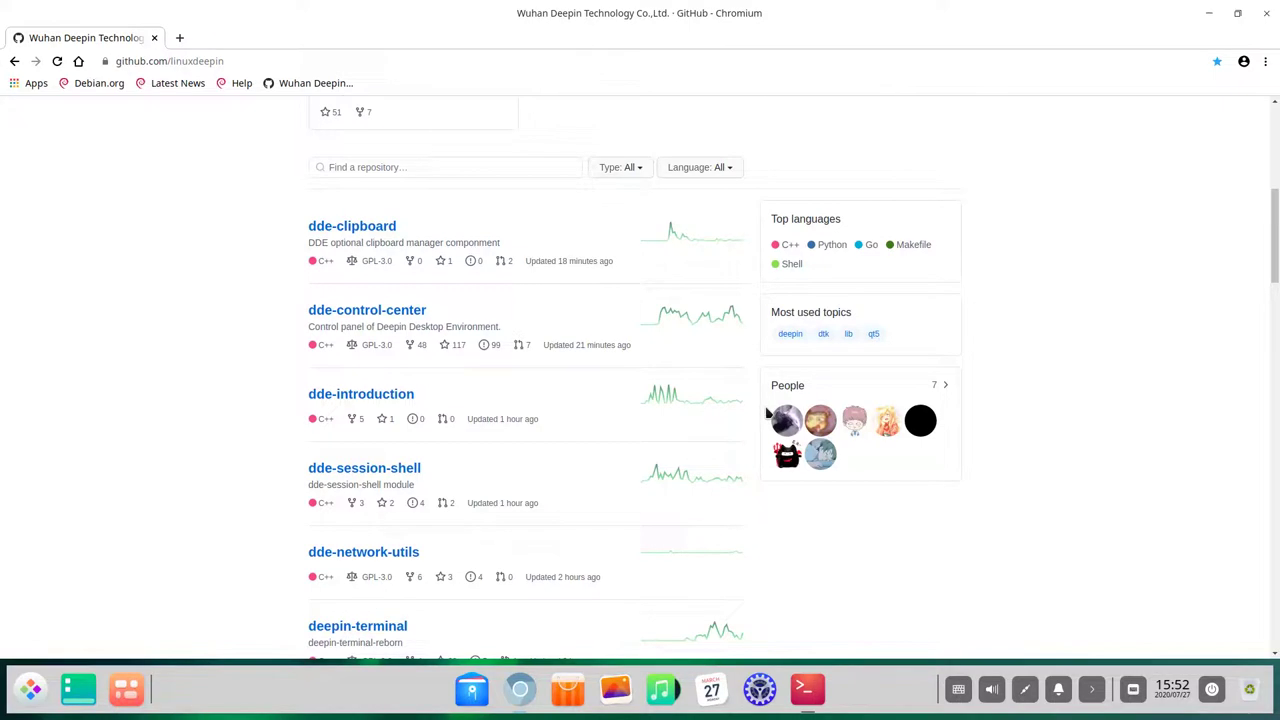
click(665, 697)
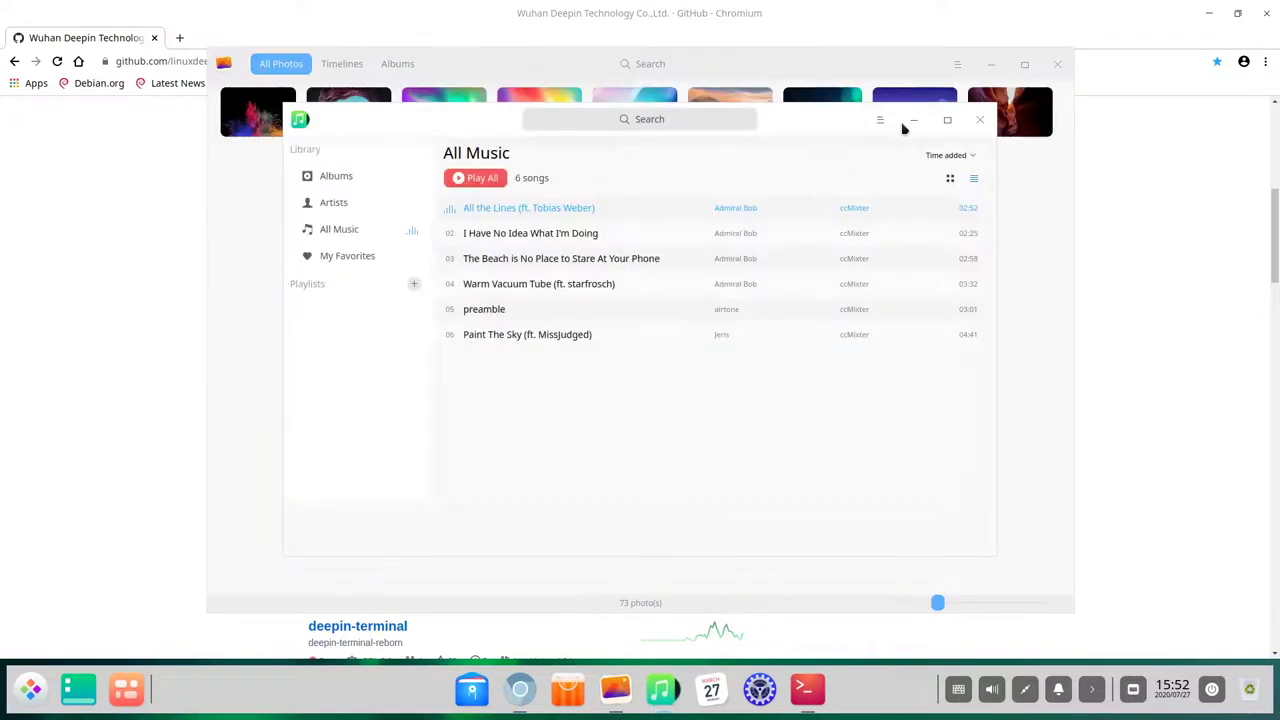
click(880, 120)
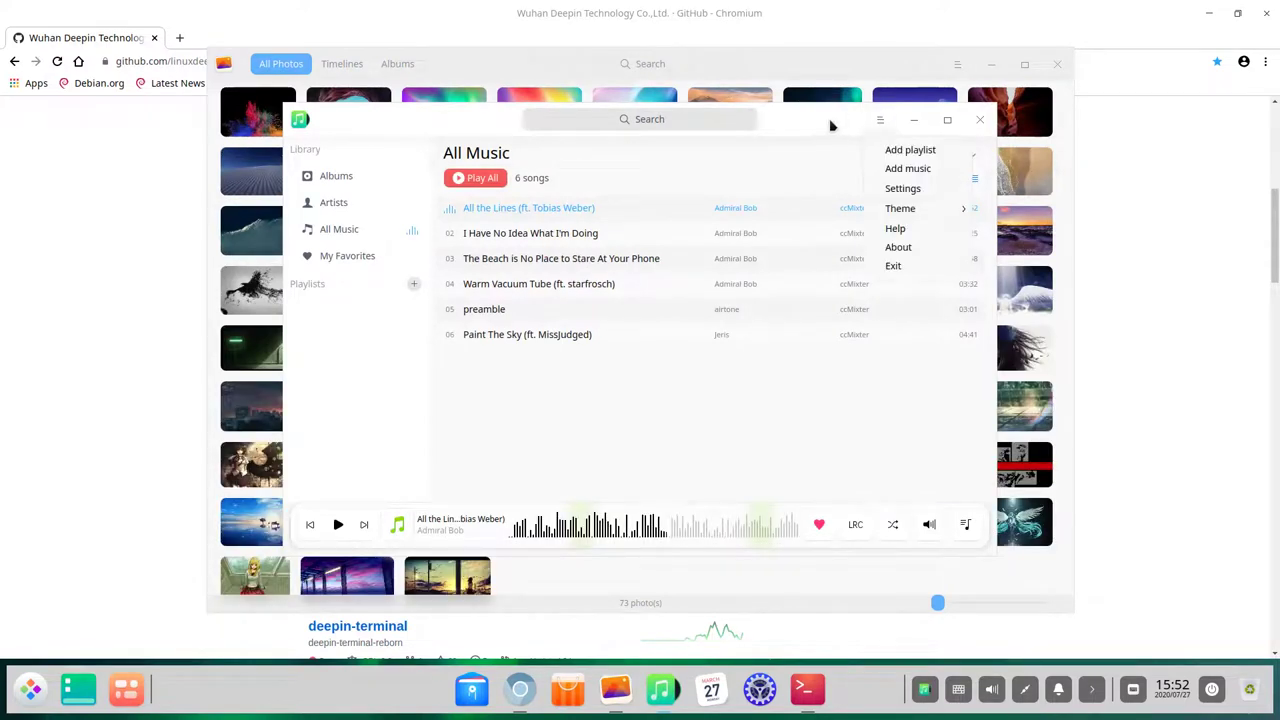
click(840, 124)
click(1004, 133)
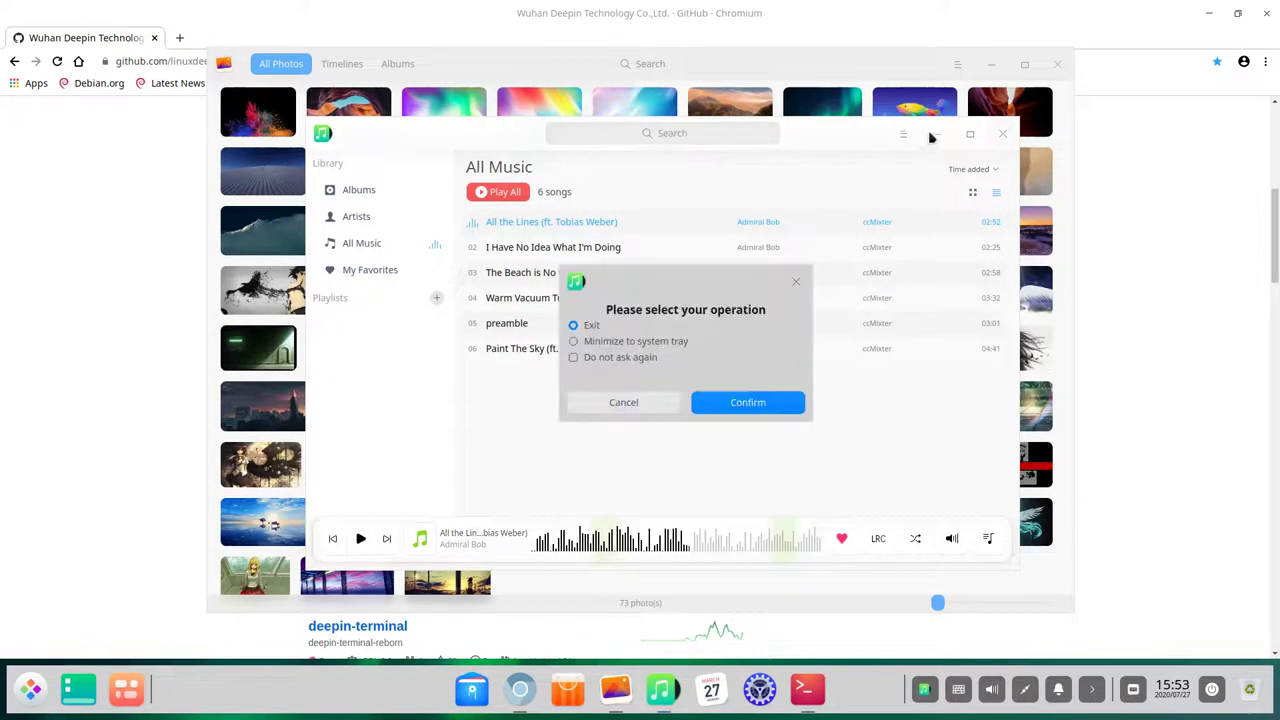
click(748, 402)
click(1057, 64)
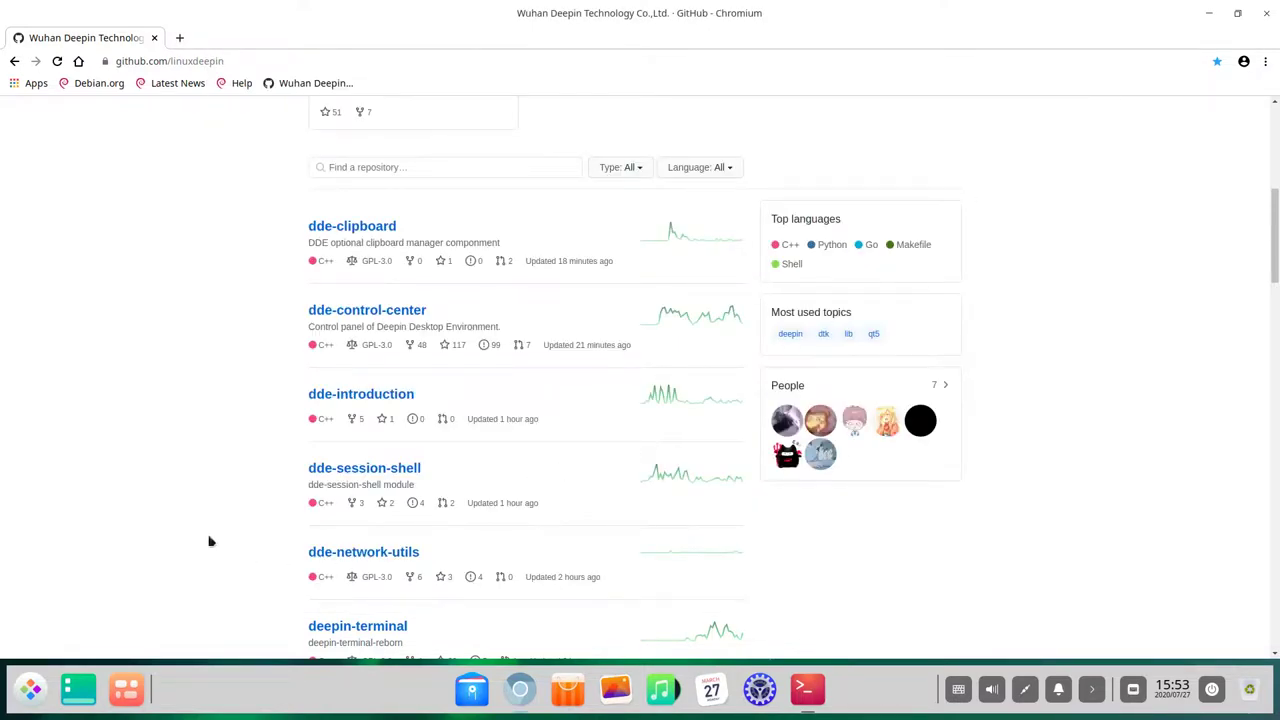
scroll(209, 541, down, 5)
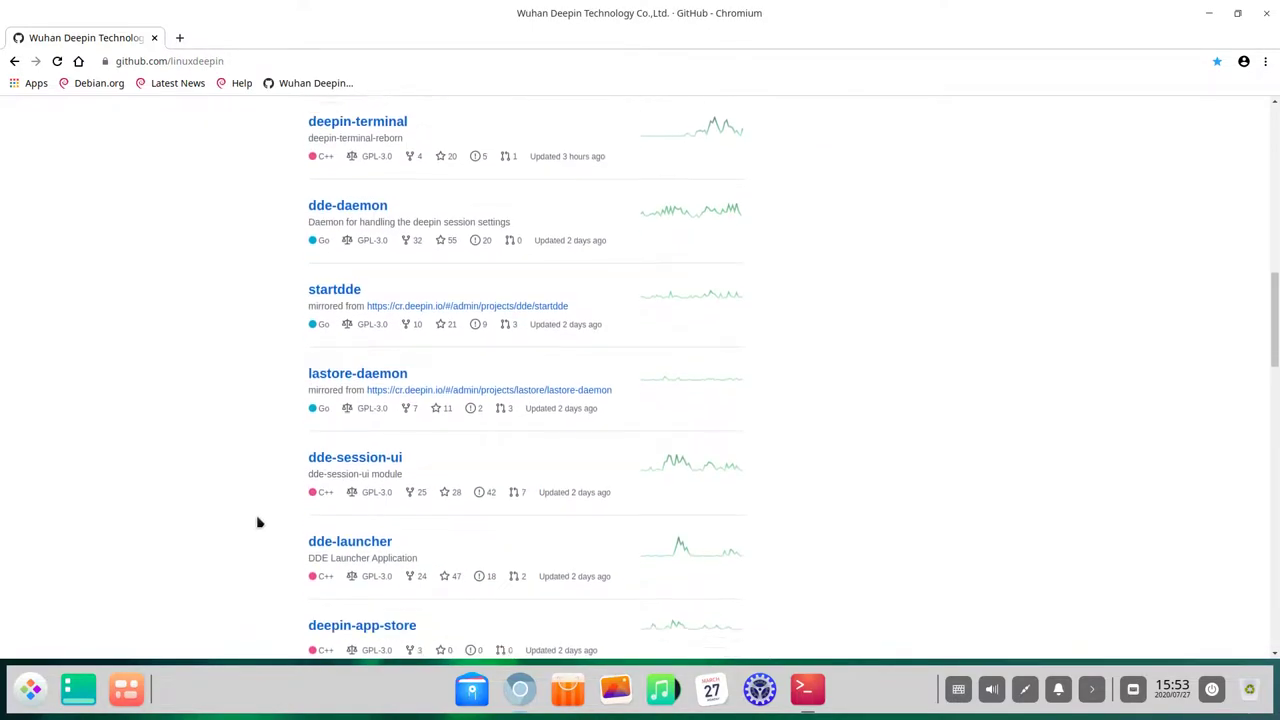
scroll(257, 522, down, 4)
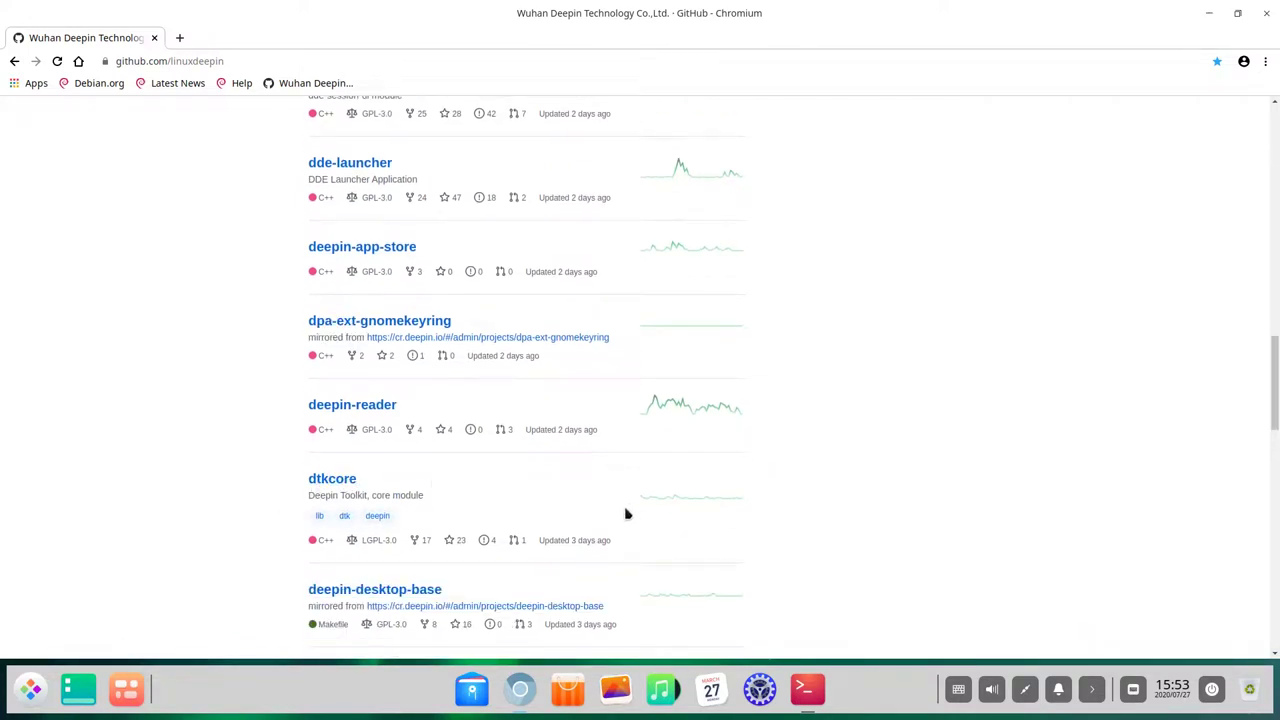
middle_click(328, 482)
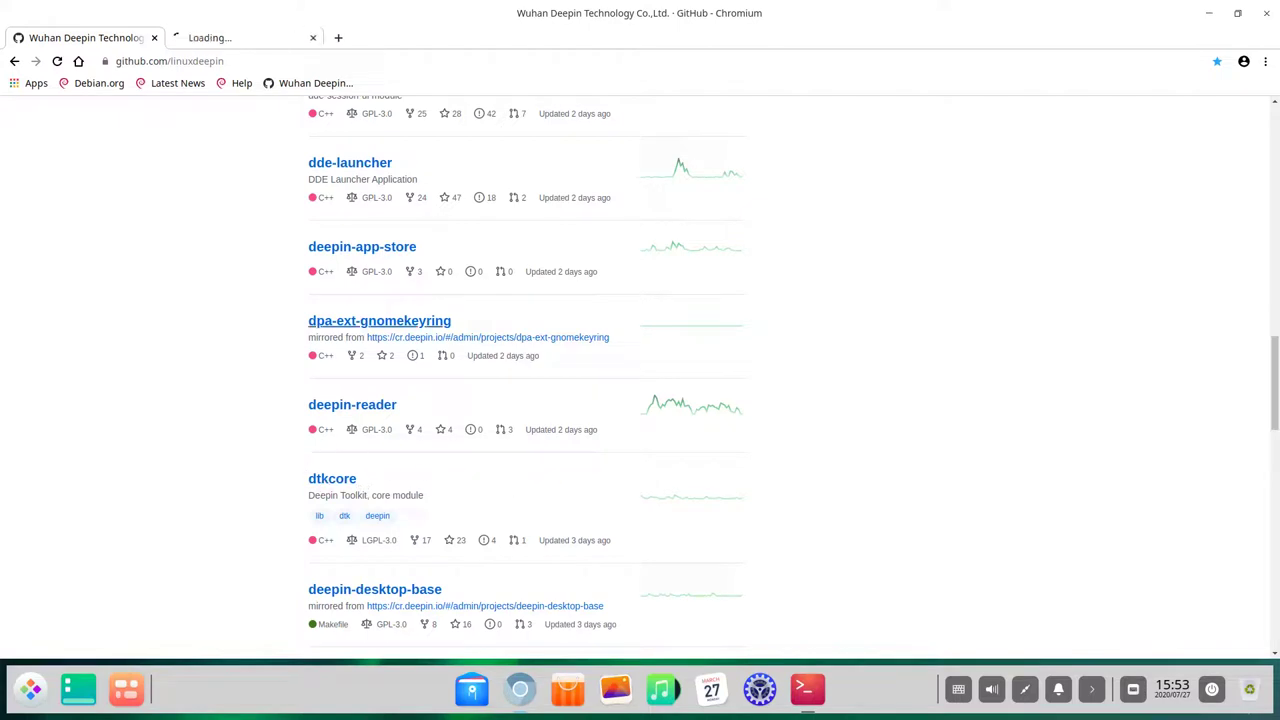
click(213, 38)
scroll(164, 440, down, 2)
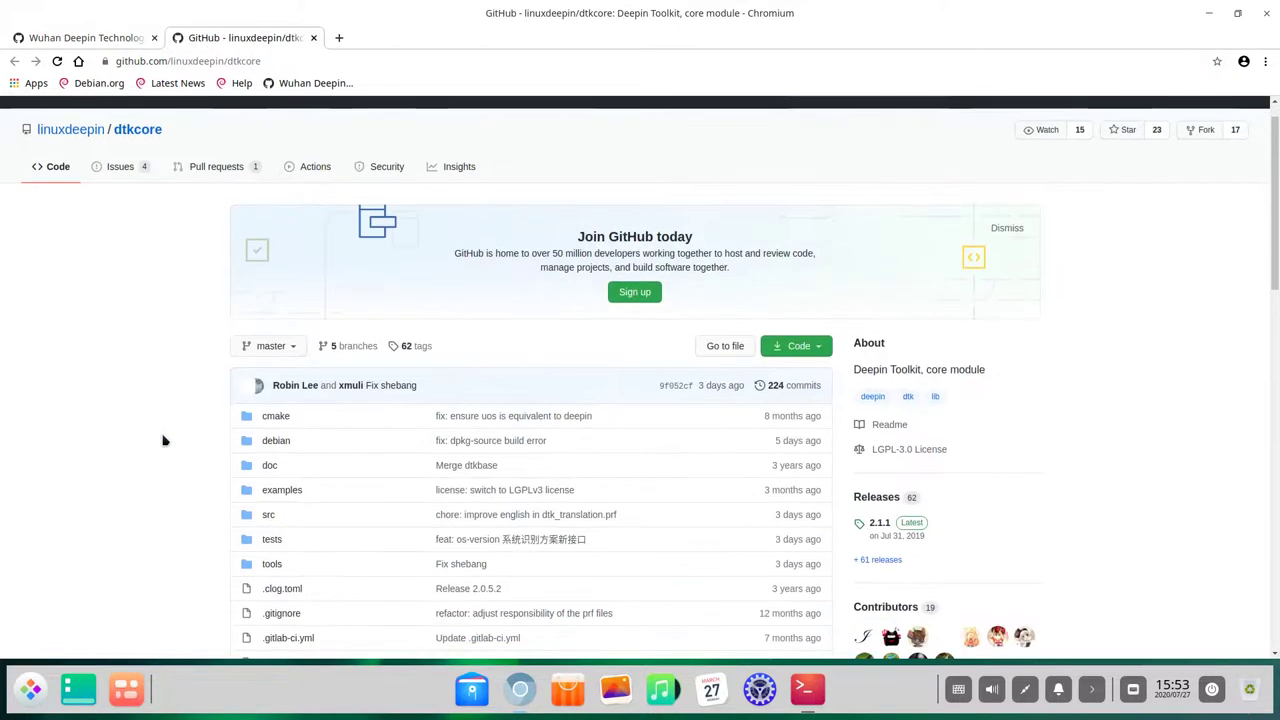
scroll(164, 440, down, 4)
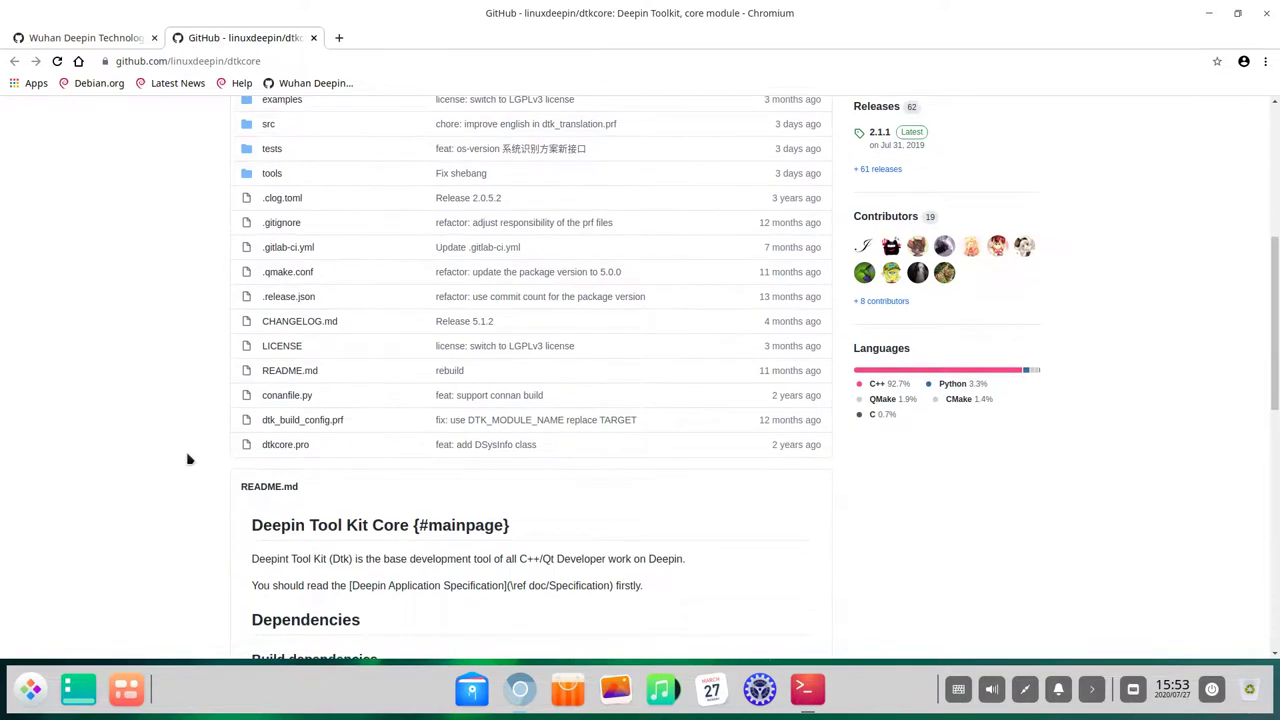
scroll(188, 459, down, 1)
scroll(246, 486, down, 1)
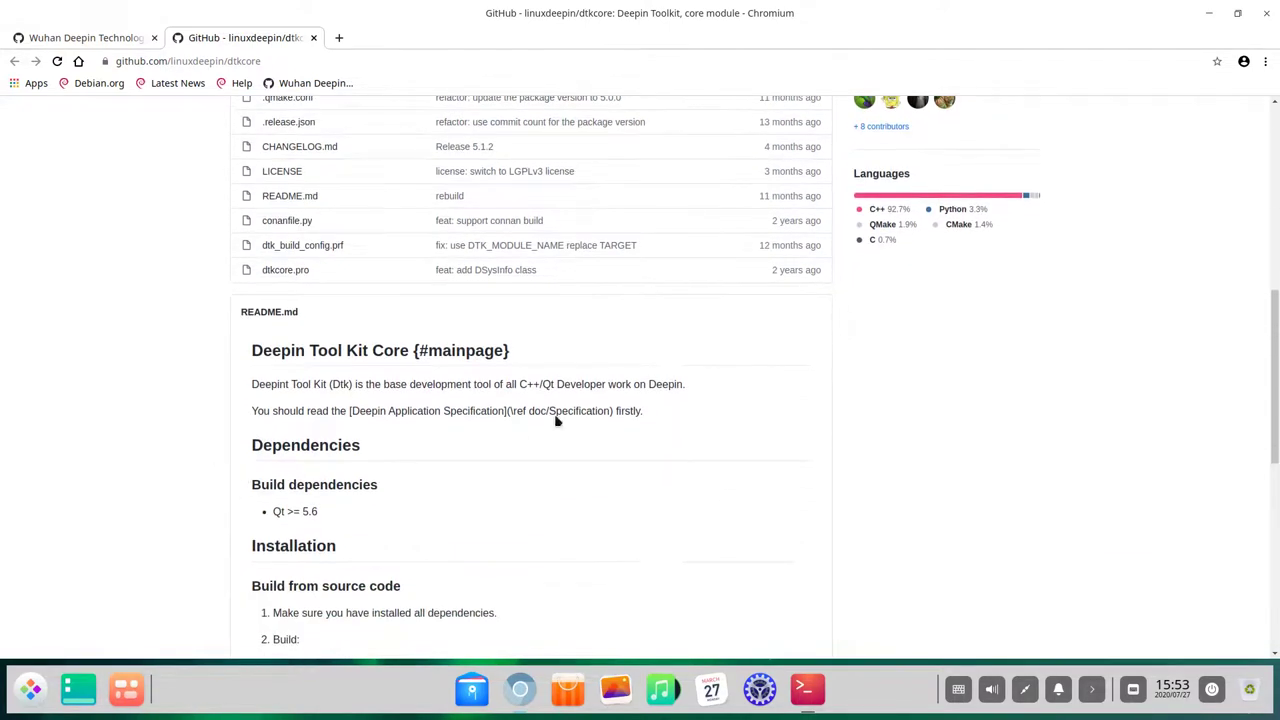
scroll(676, 479, down, 2)
scroll(676, 479, down, 2)
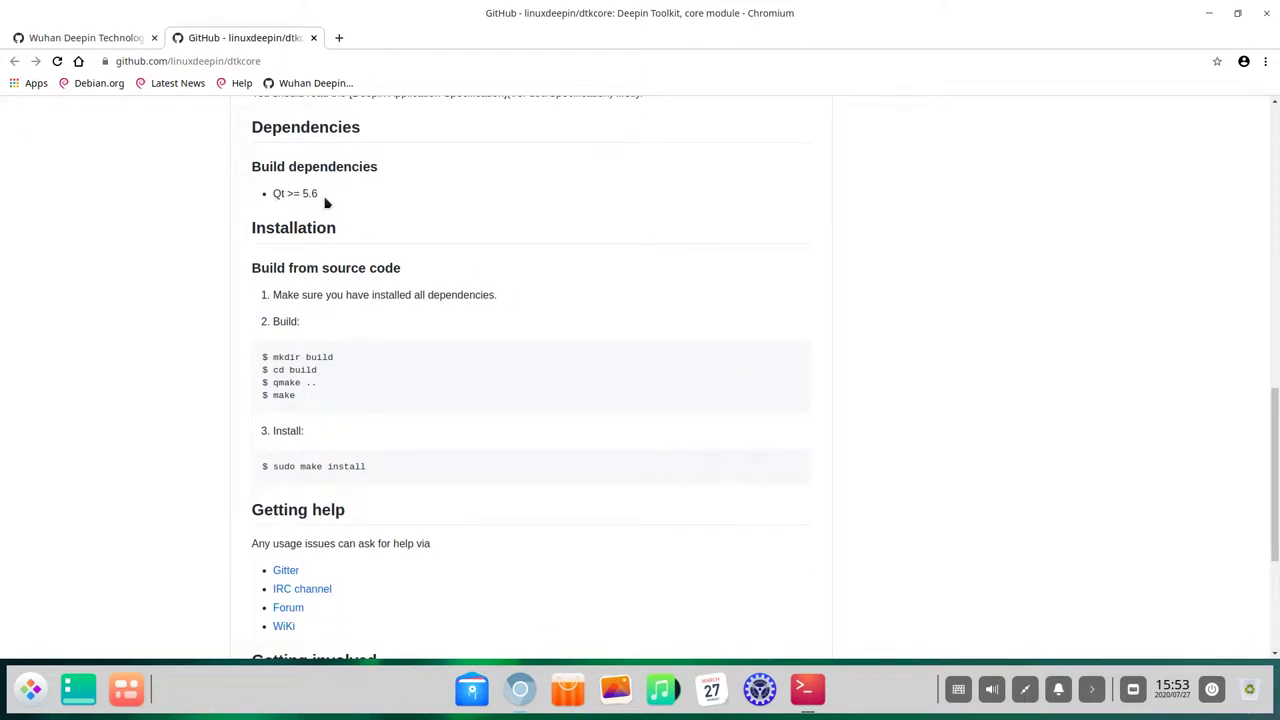
scroll(751, 449, down, 3)
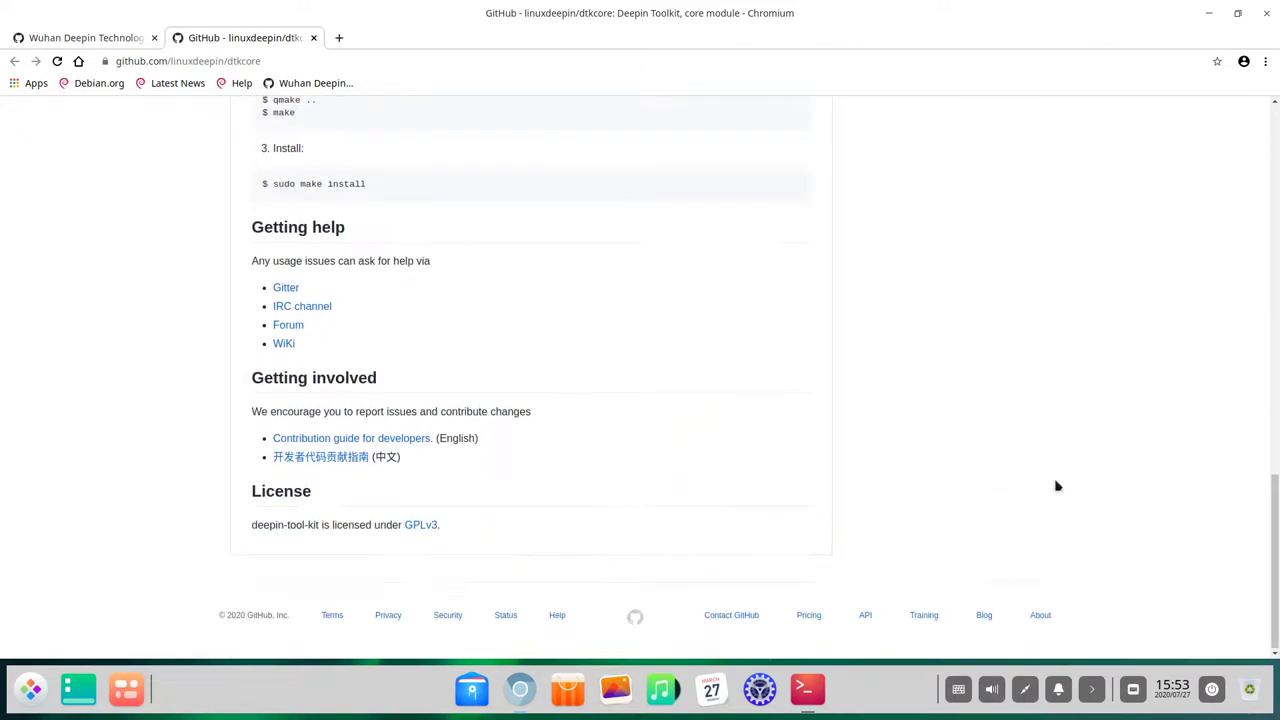
drag(1273, 515, 1250, 278)
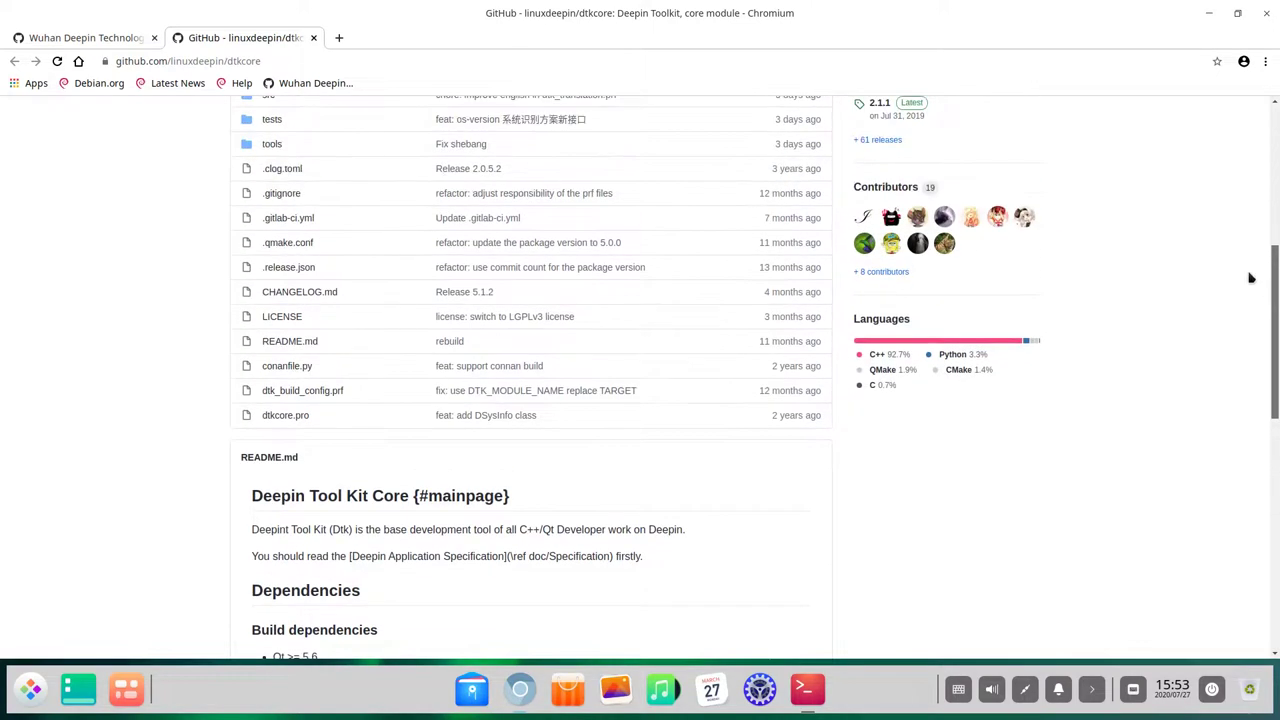
scroll(1250, 278, up, 5)
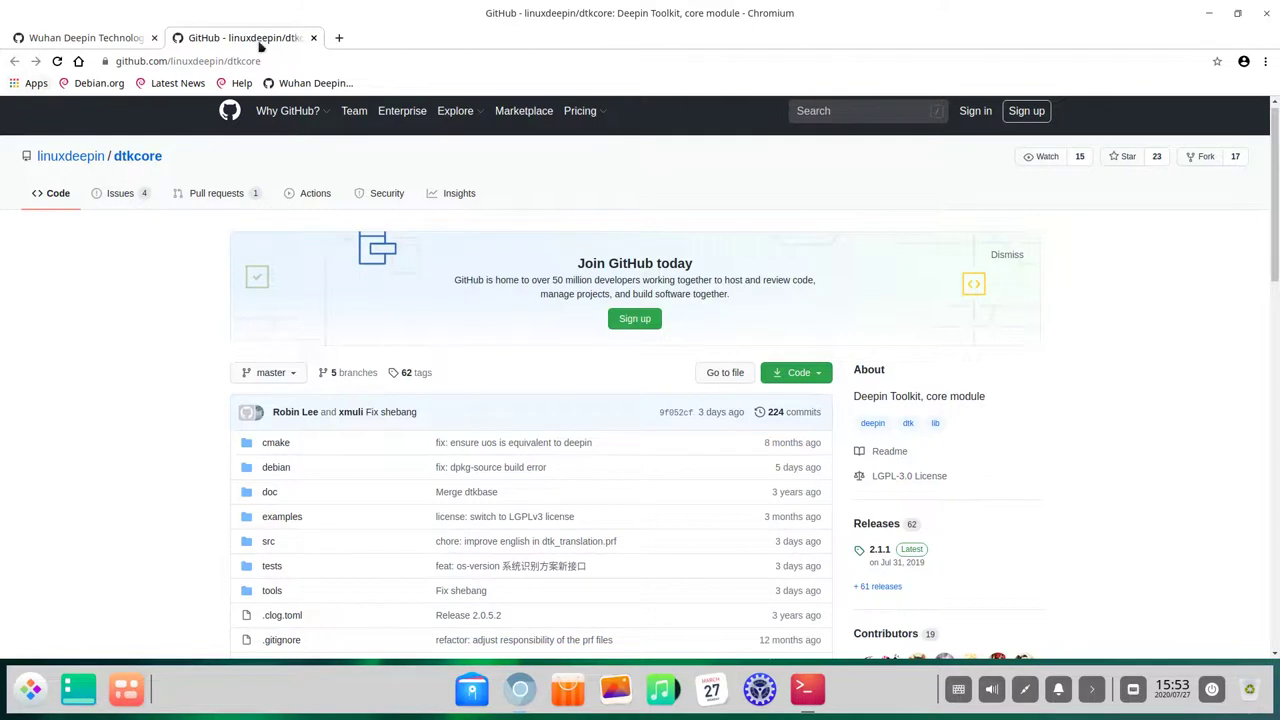
click(313, 37)
scroll(884, 447, down, 4)
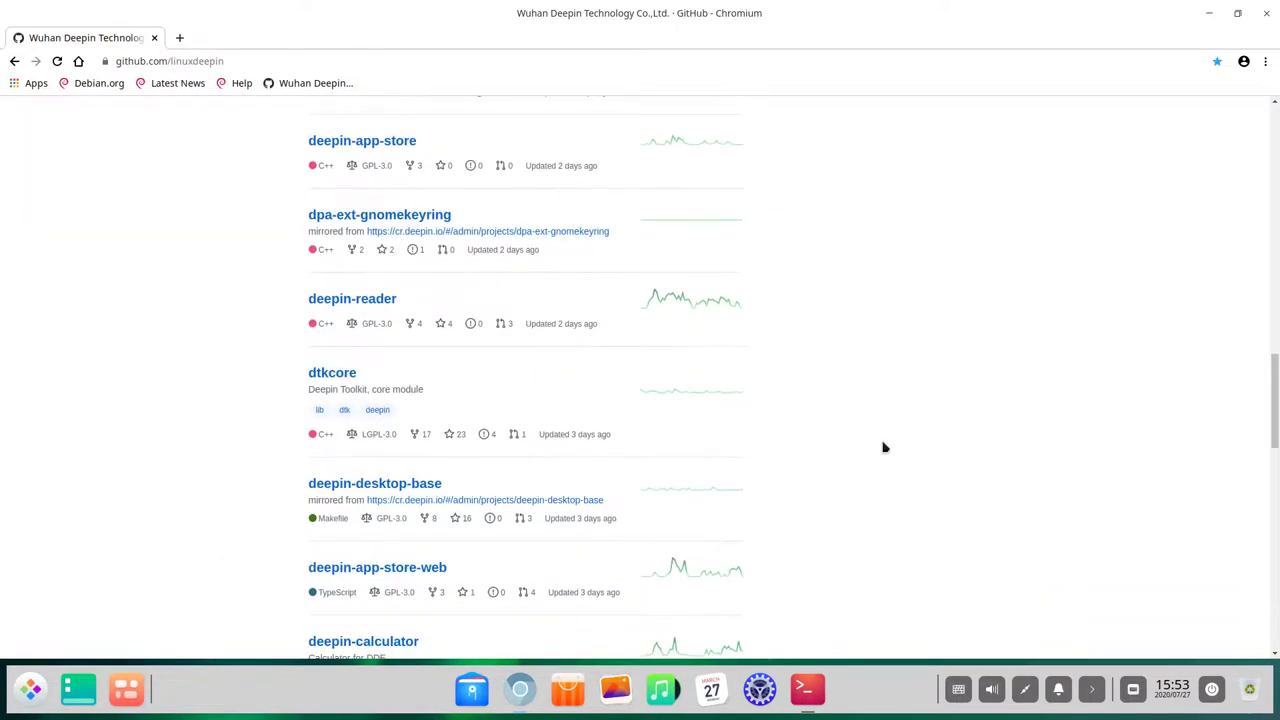
scroll(884, 447, down, 1)
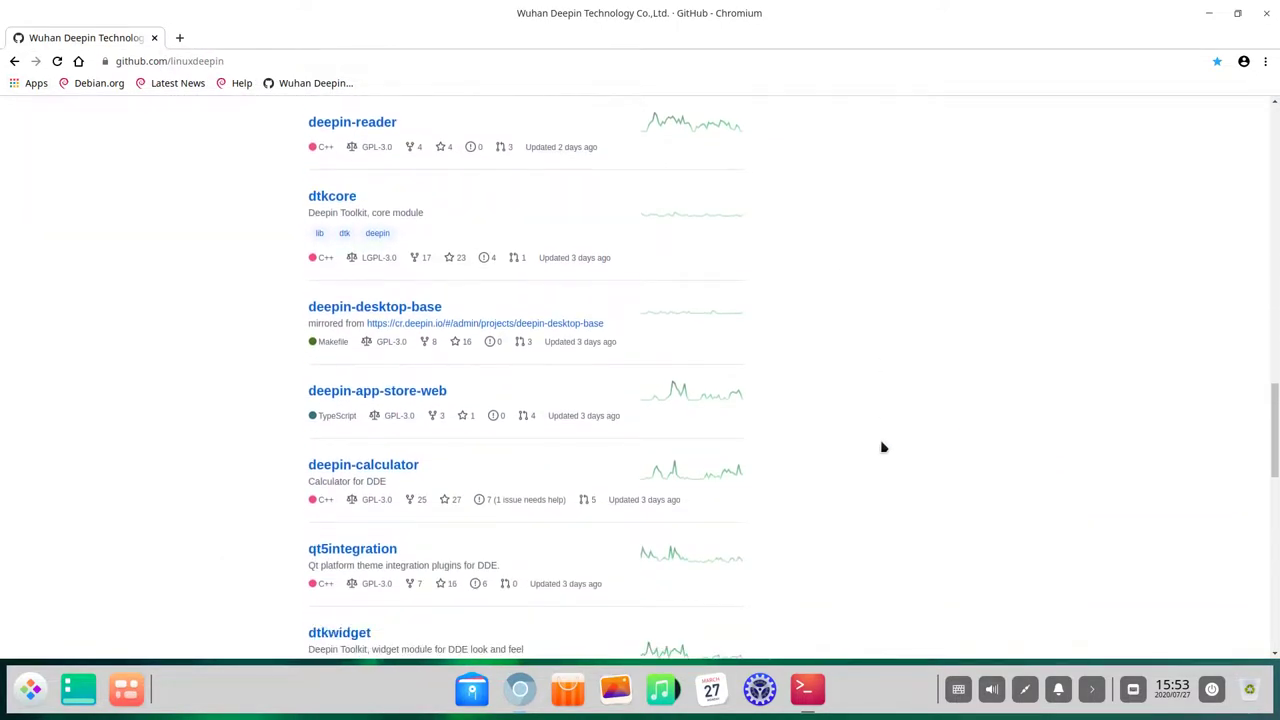
scroll(884, 447, down, 2)
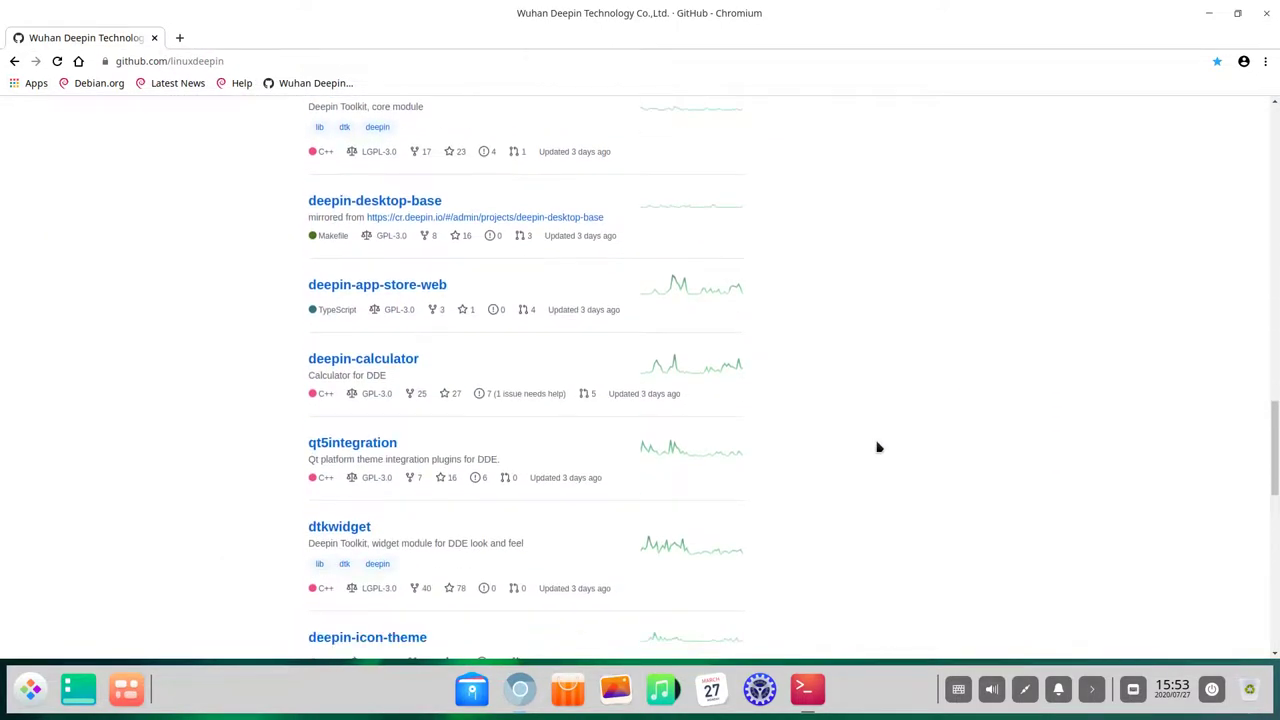
middle_click(337, 536)
click(206, 37)
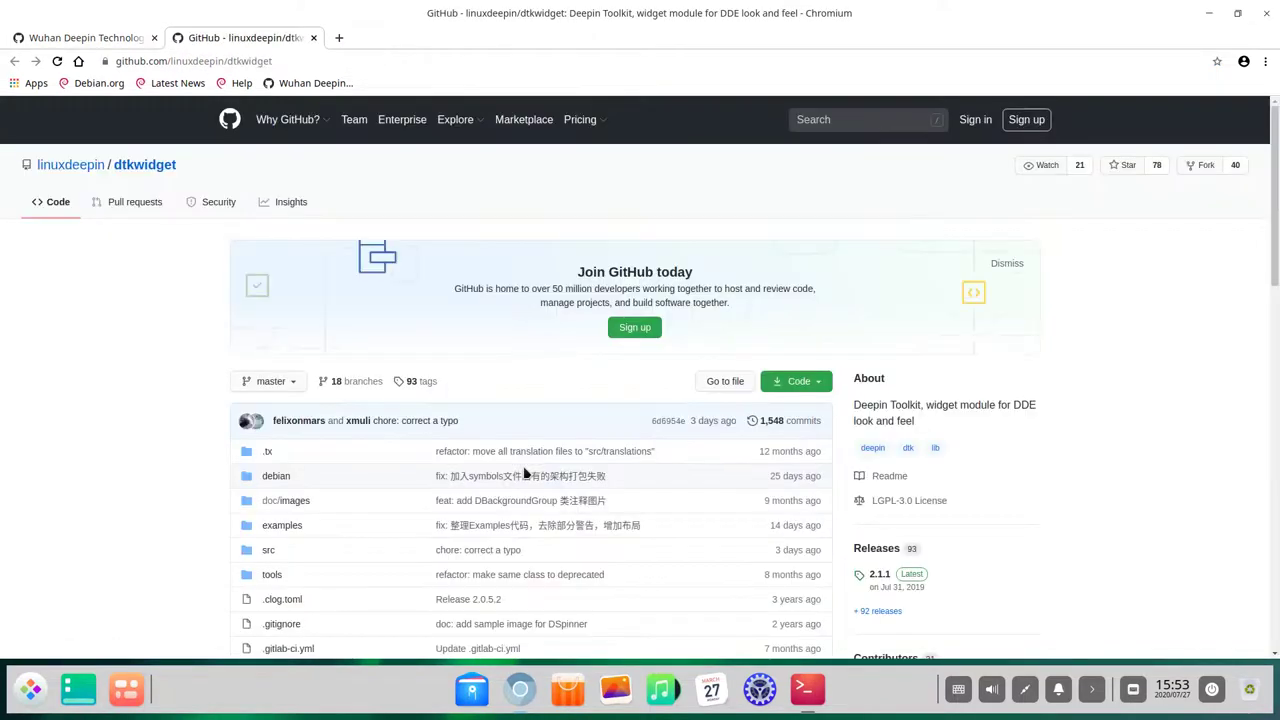
scroll(711, 514, down, 8)
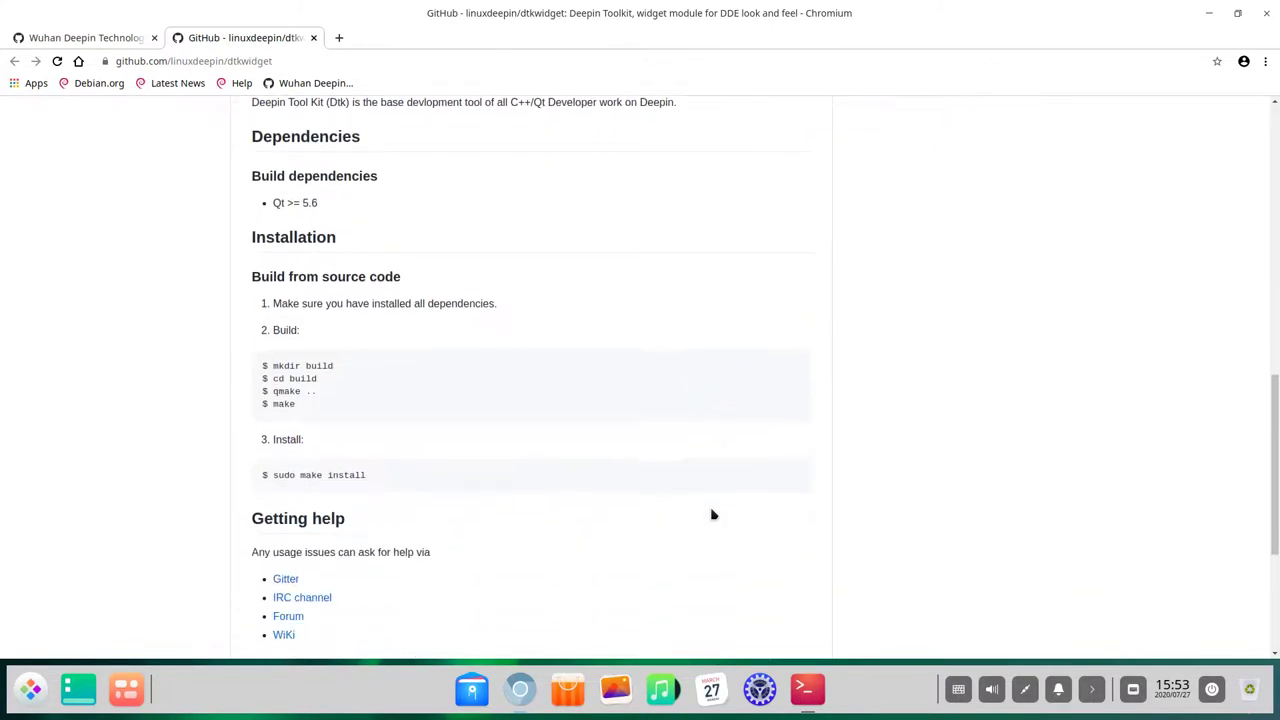
scroll(711, 514, down, 3)
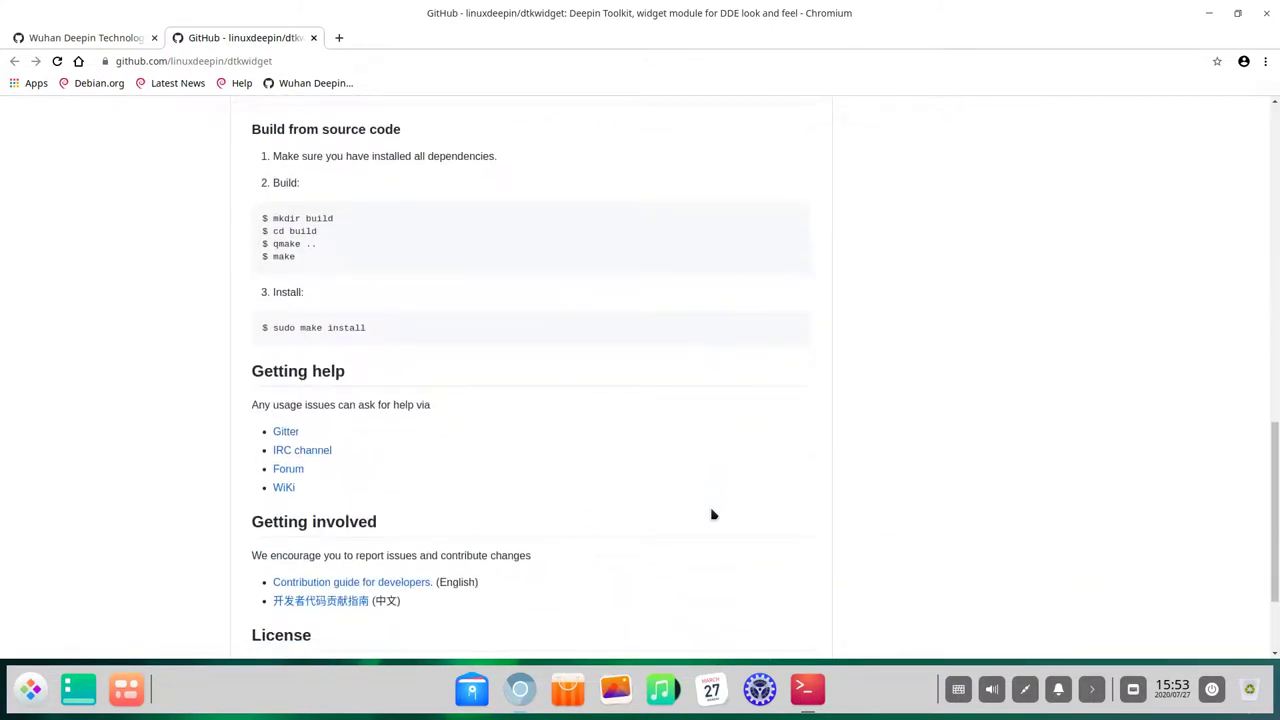
middle_click(240, 38)
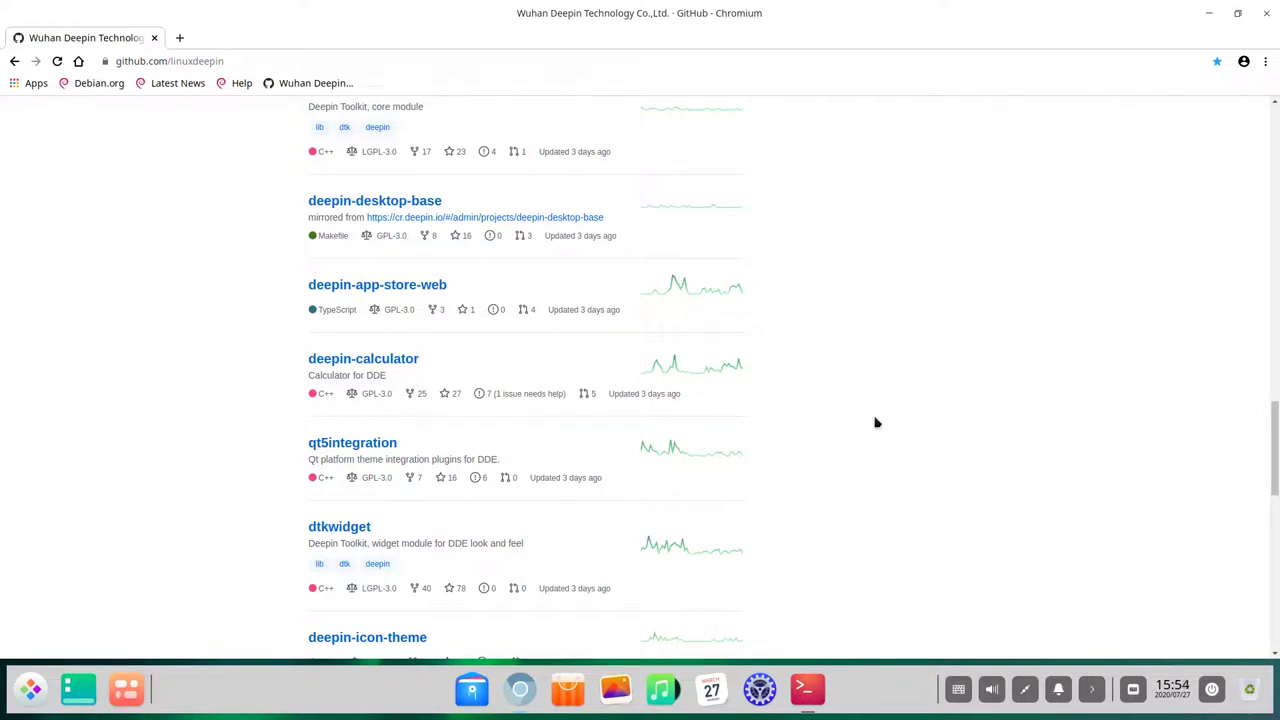
Scroll the linuxdeepin repo list down to deepin-system-monitor and deepin-compressor, briefly browsing the Launcher.
drag(1275, 440, 1276, 542)
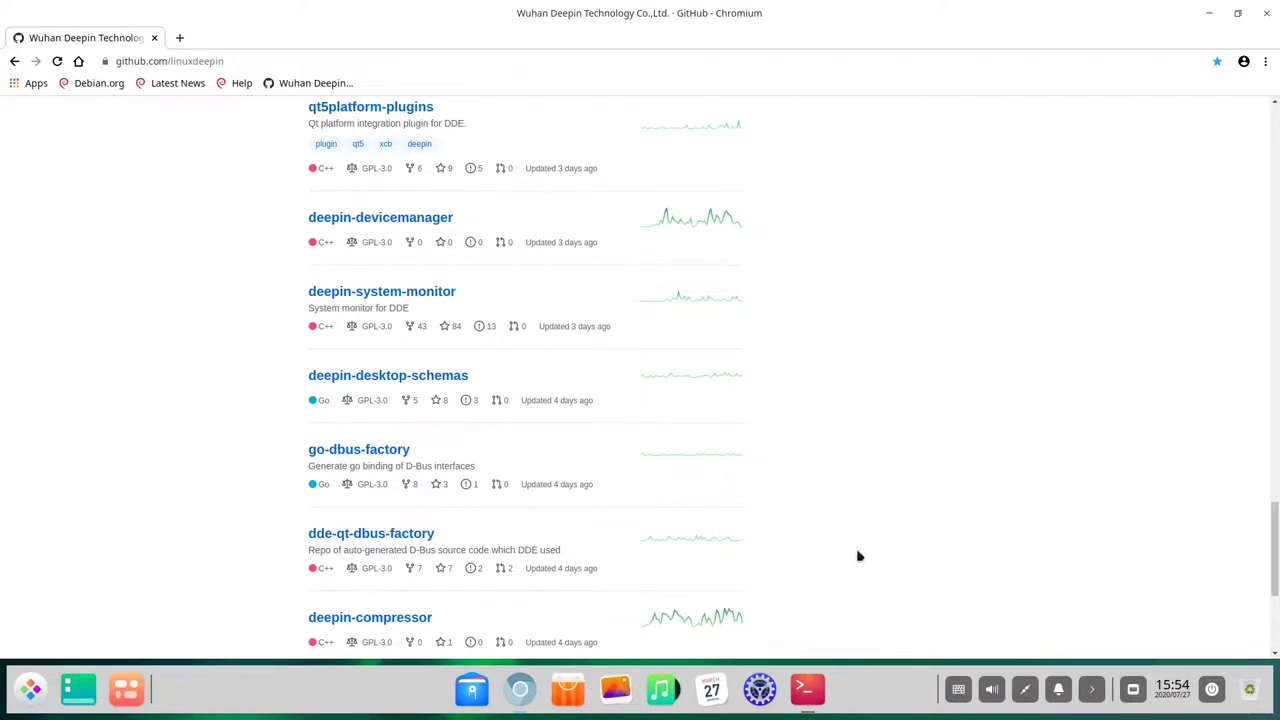
click(32, 689)
scroll(60, 578, down, 10)
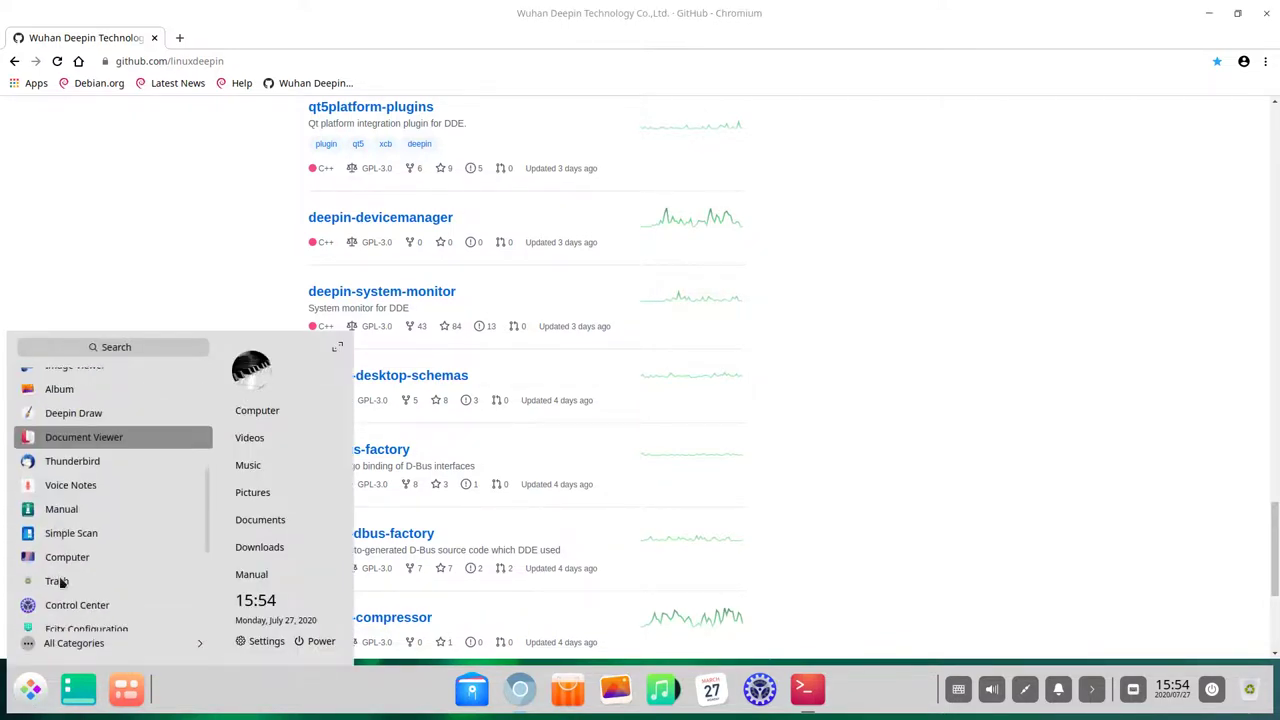
scroll(65, 585, up, 10)
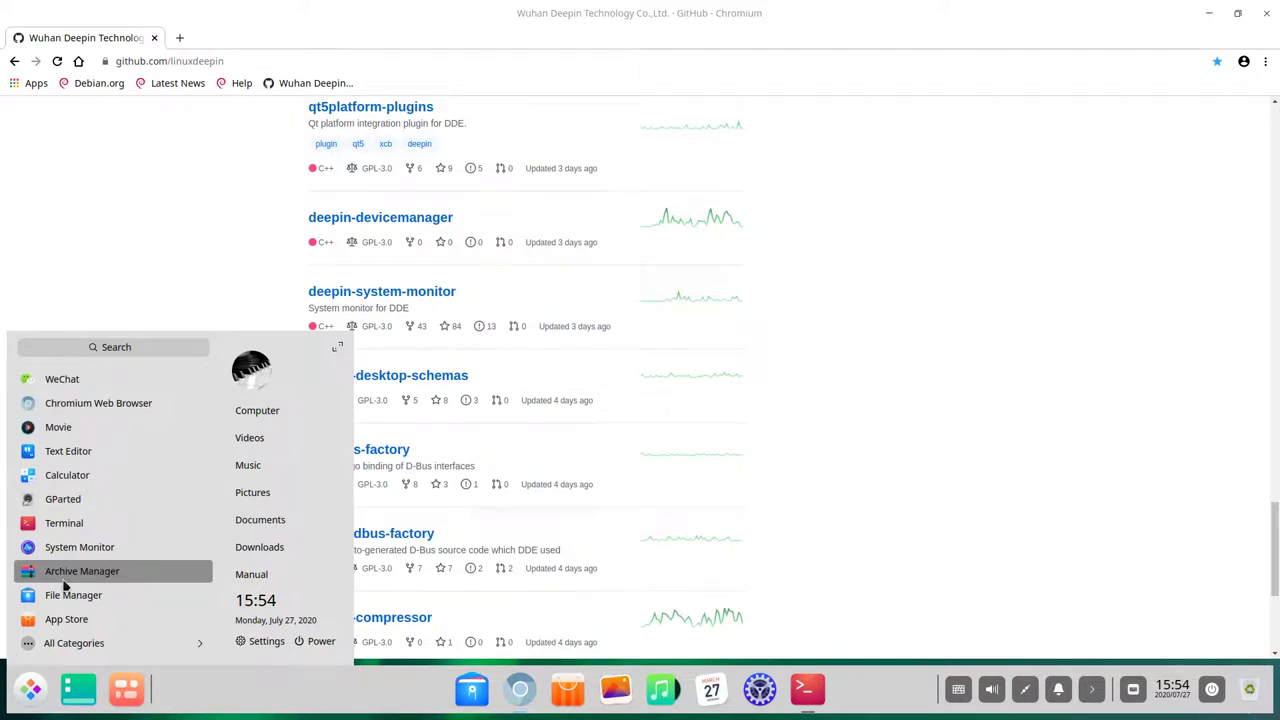
click(30, 688)
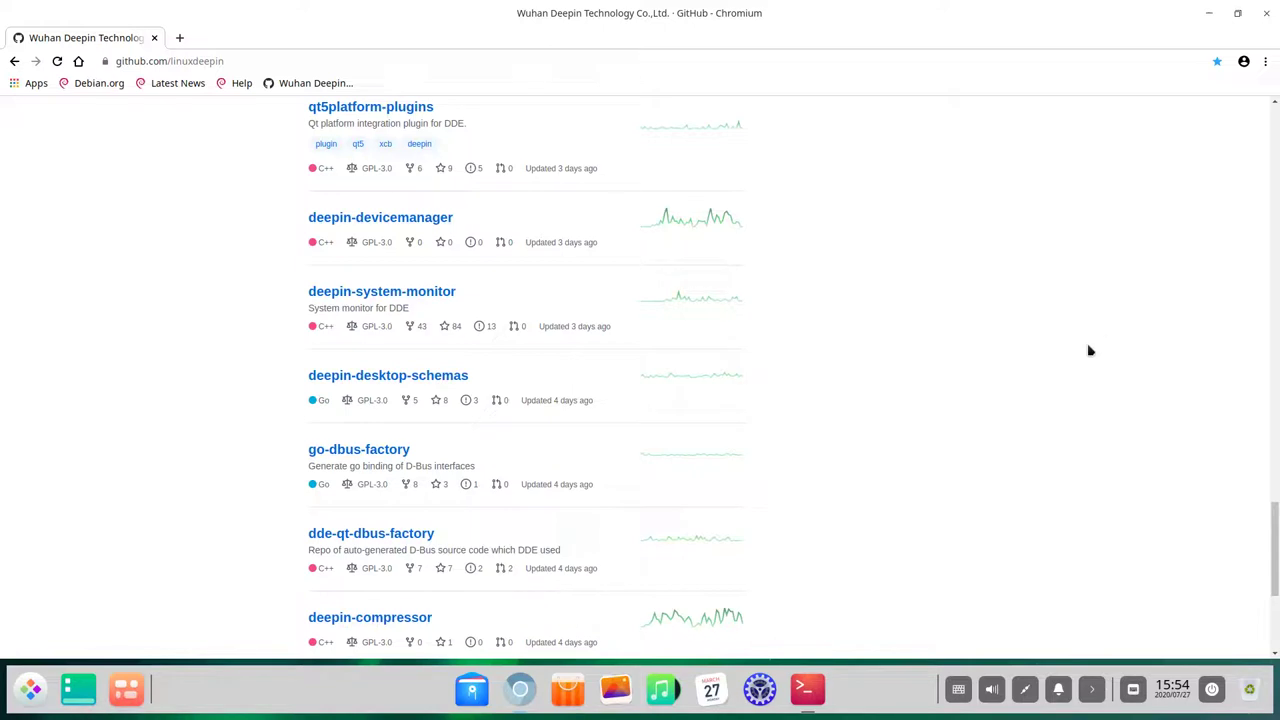
click(1265, 61)
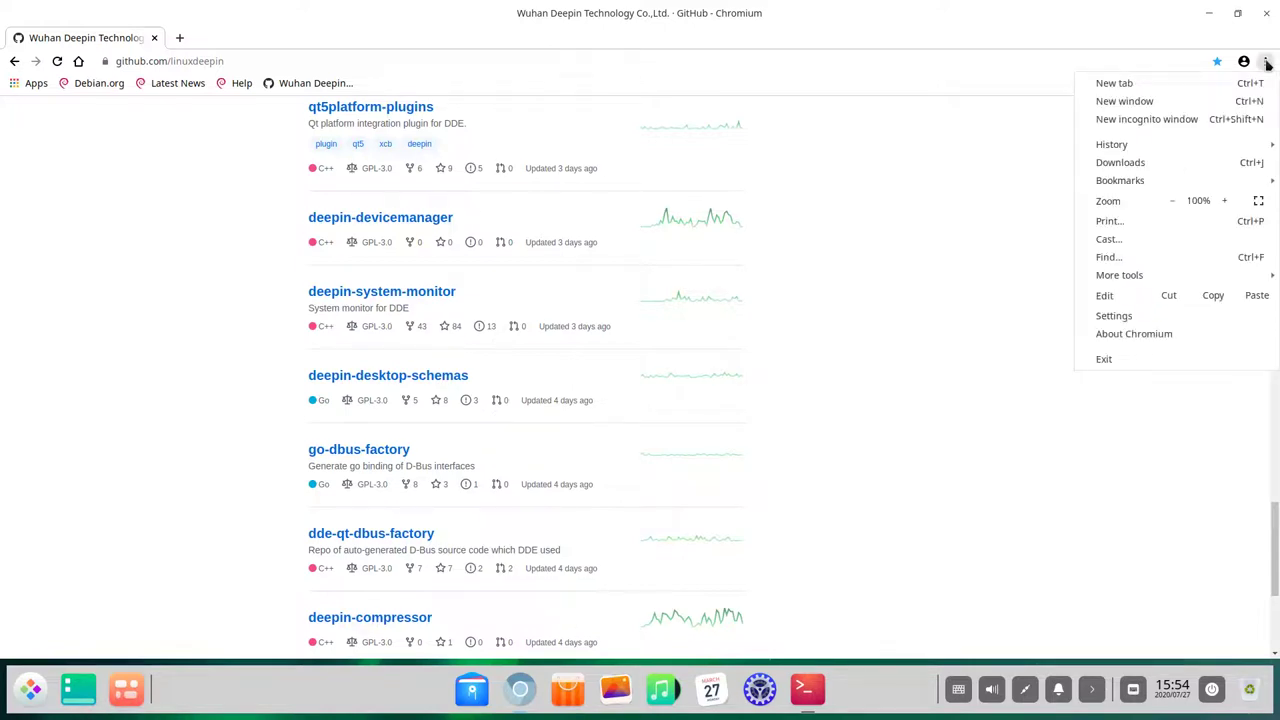
click(1025, 256)
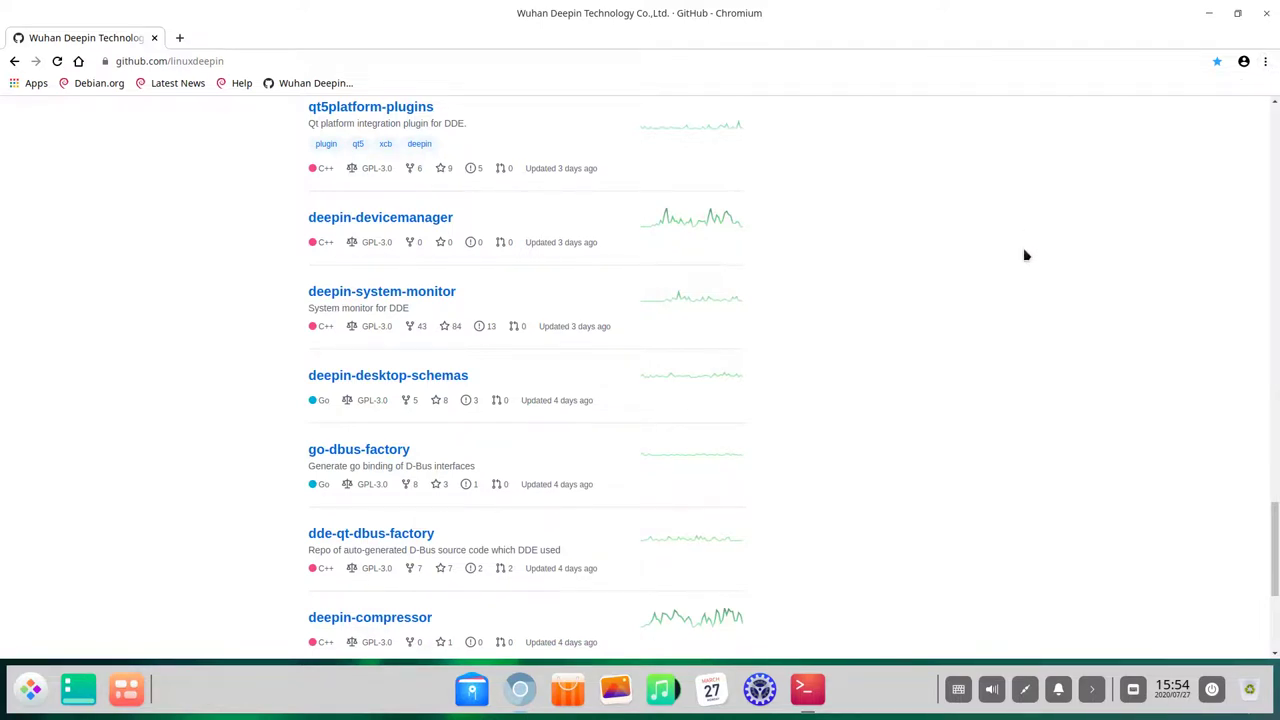
key(ctrl+s)
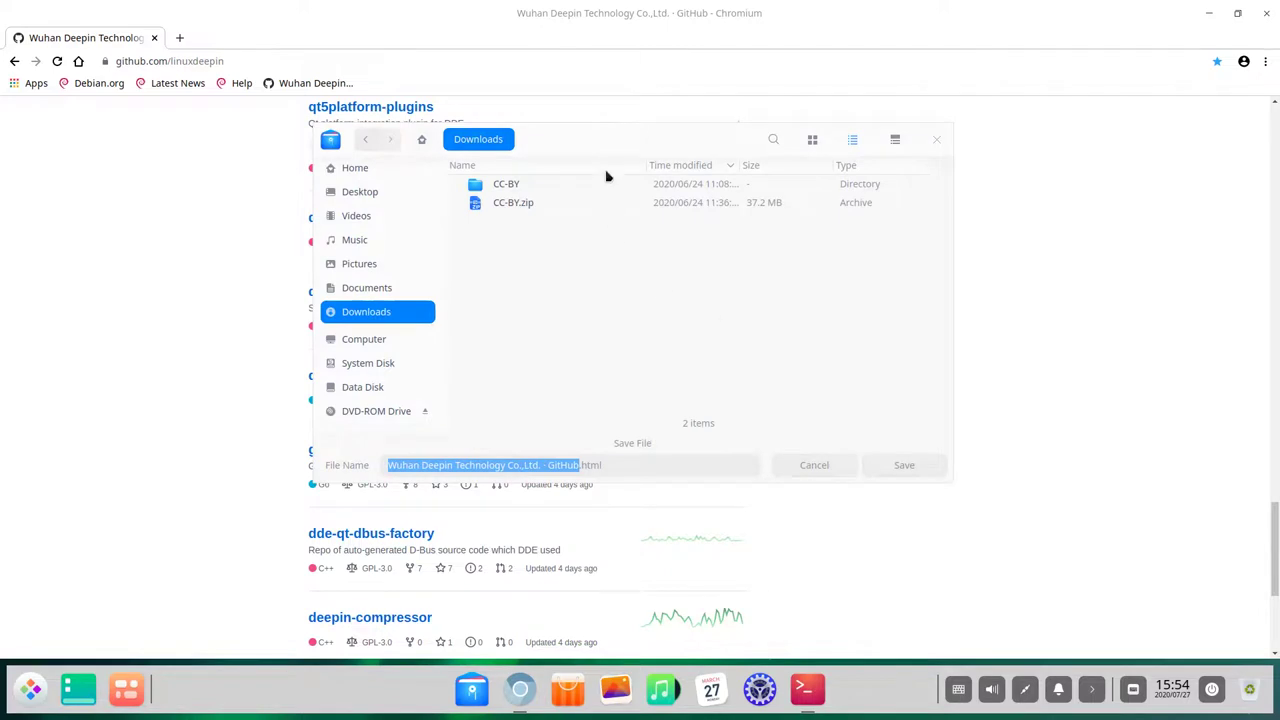
drag(609, 143, 618, 200)
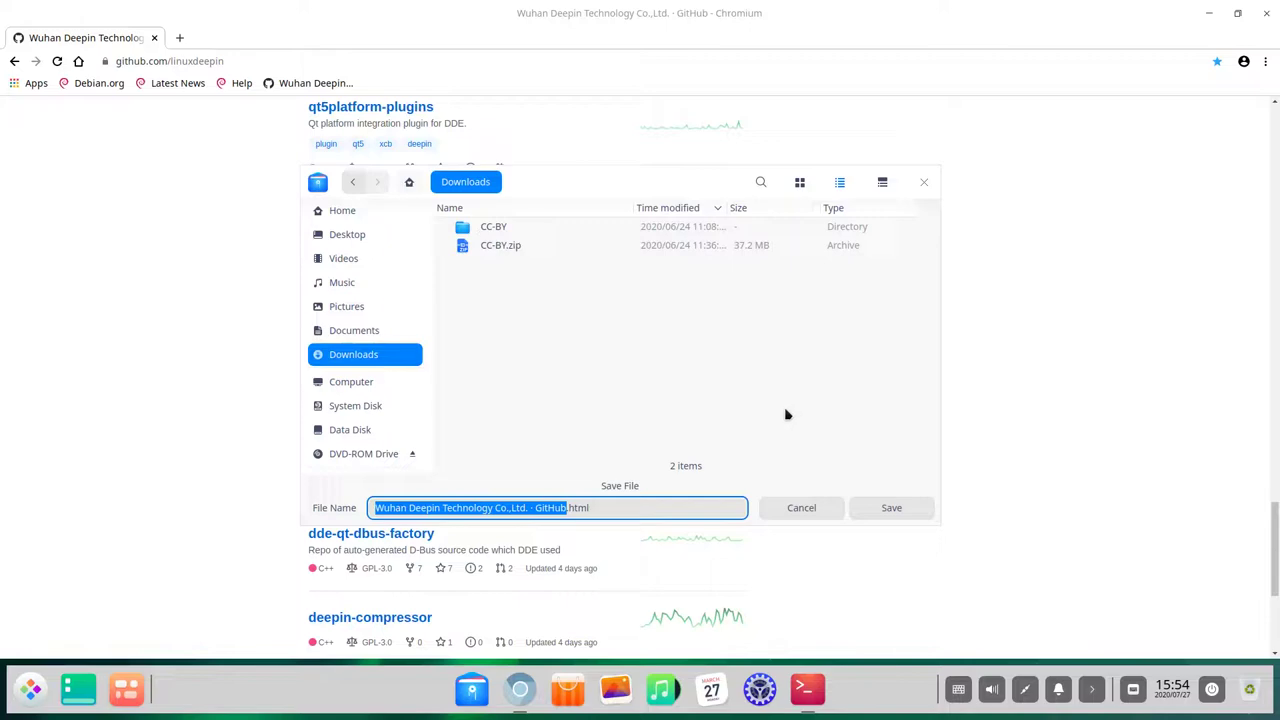
mouse_move(555, 189)
mouse_down()
mouse_move(616, 207)
mouse_move(554, 103)
mouse_move(591, 194)
mouse_move(558, 196)
mouse_up()
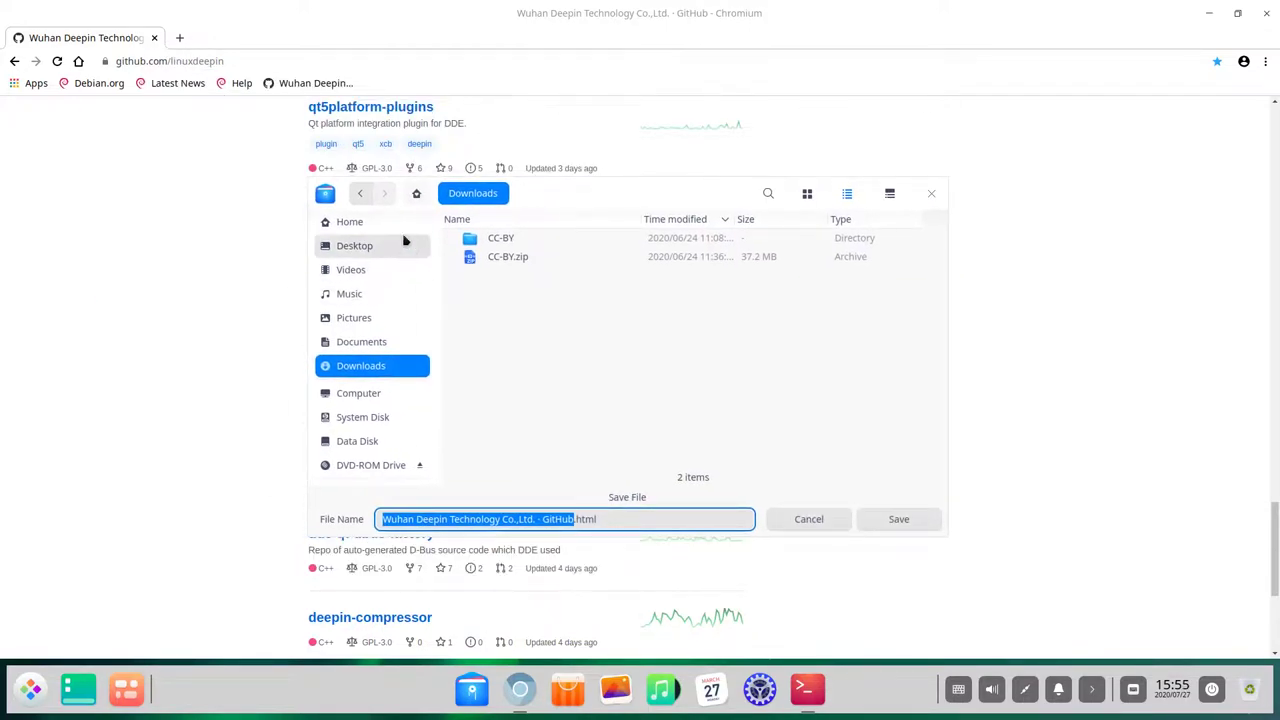
click(797, 526)
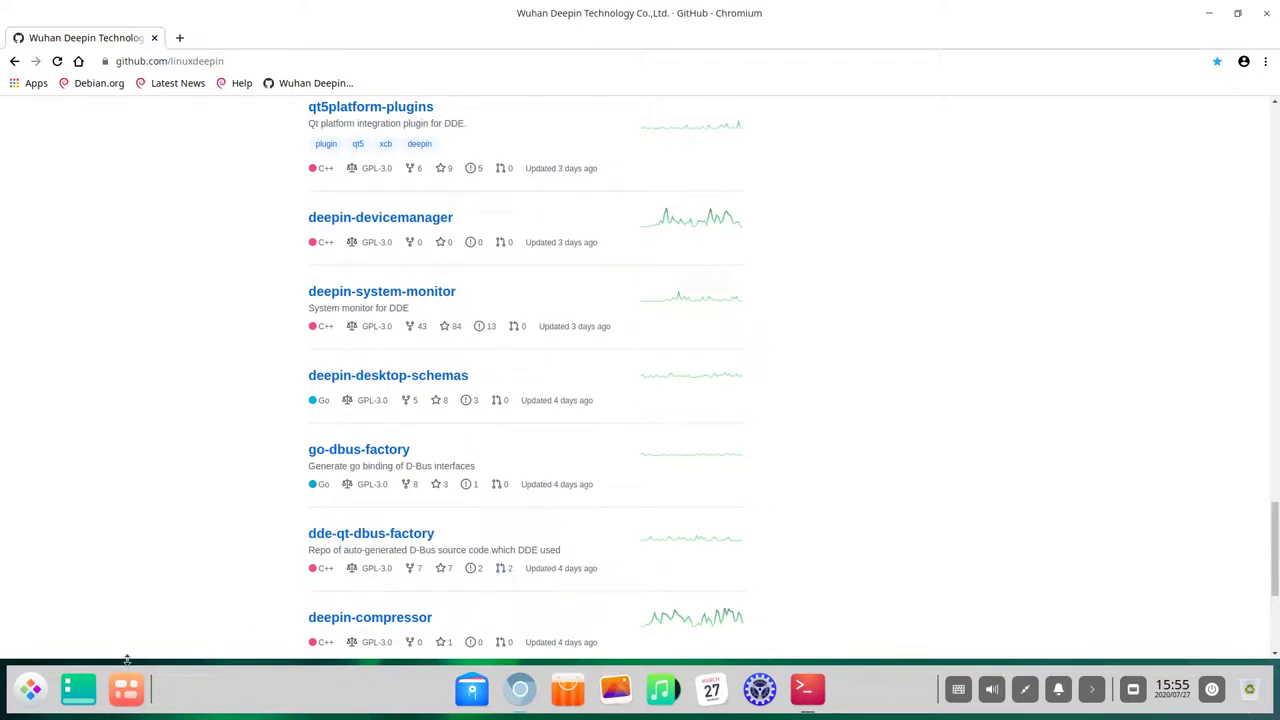
click(32, 688)
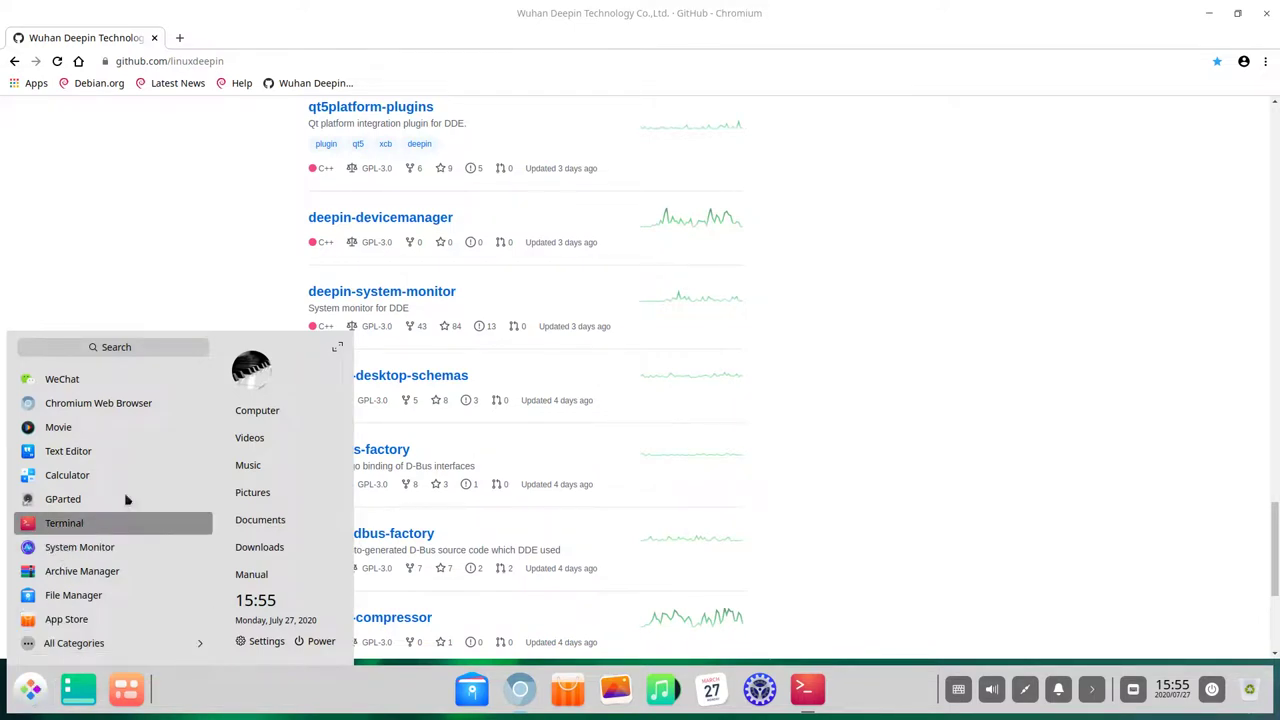
text(office)
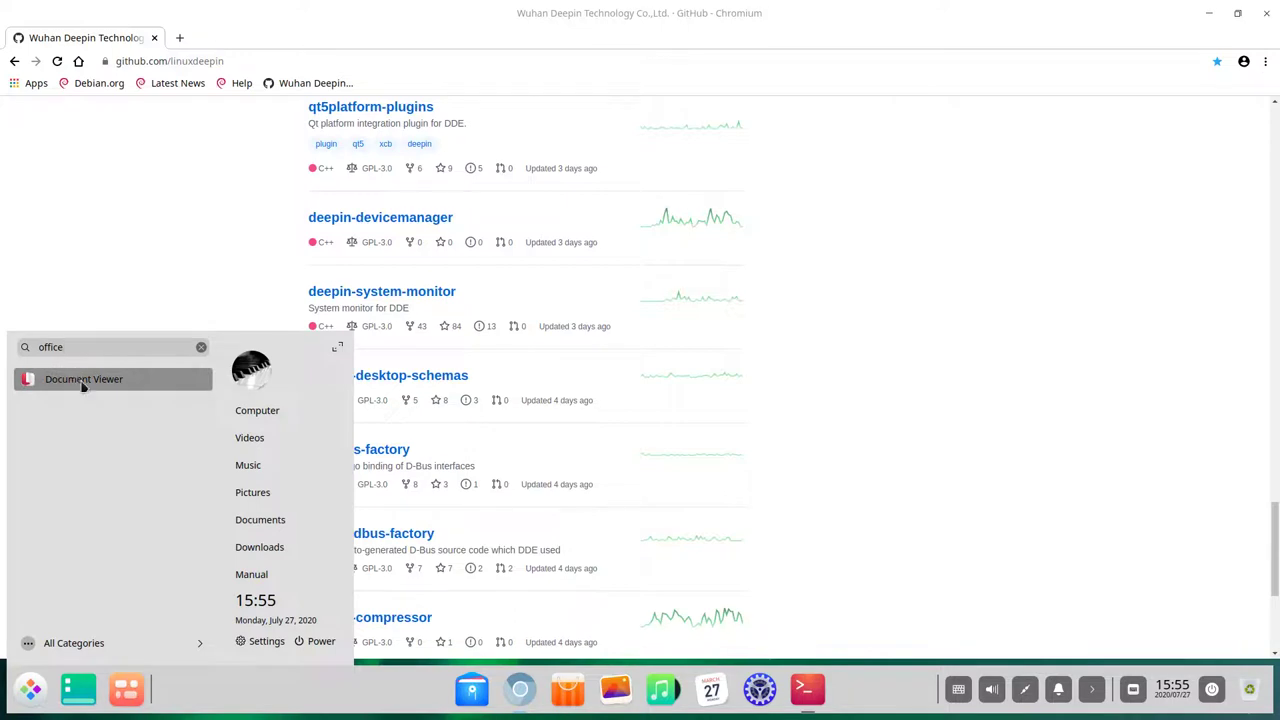
click(83, 380)
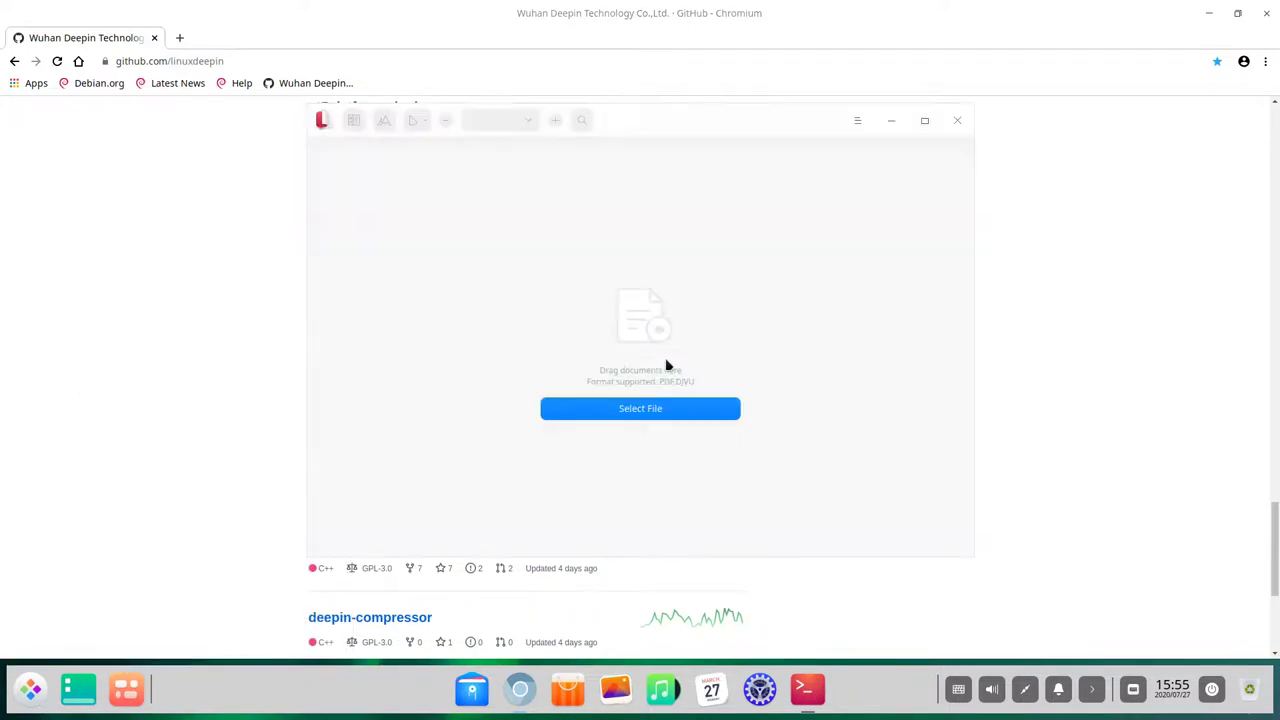
click(857, 120)
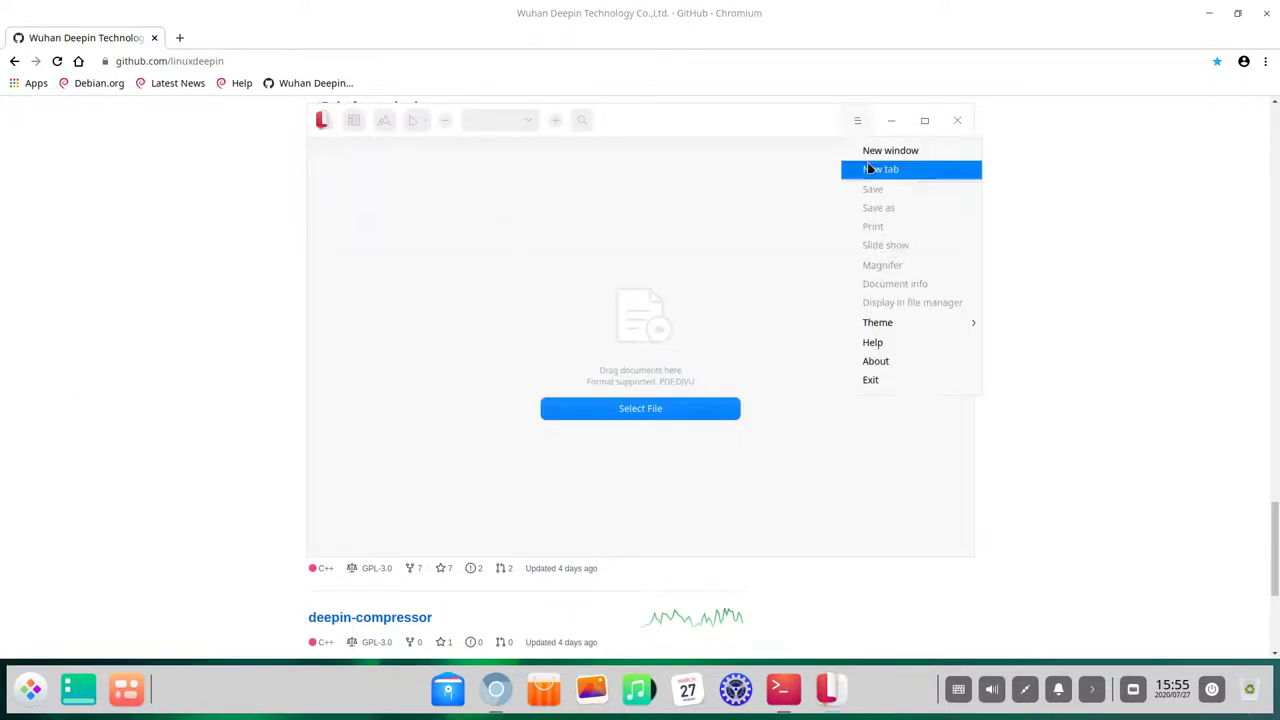
click(890, 361)
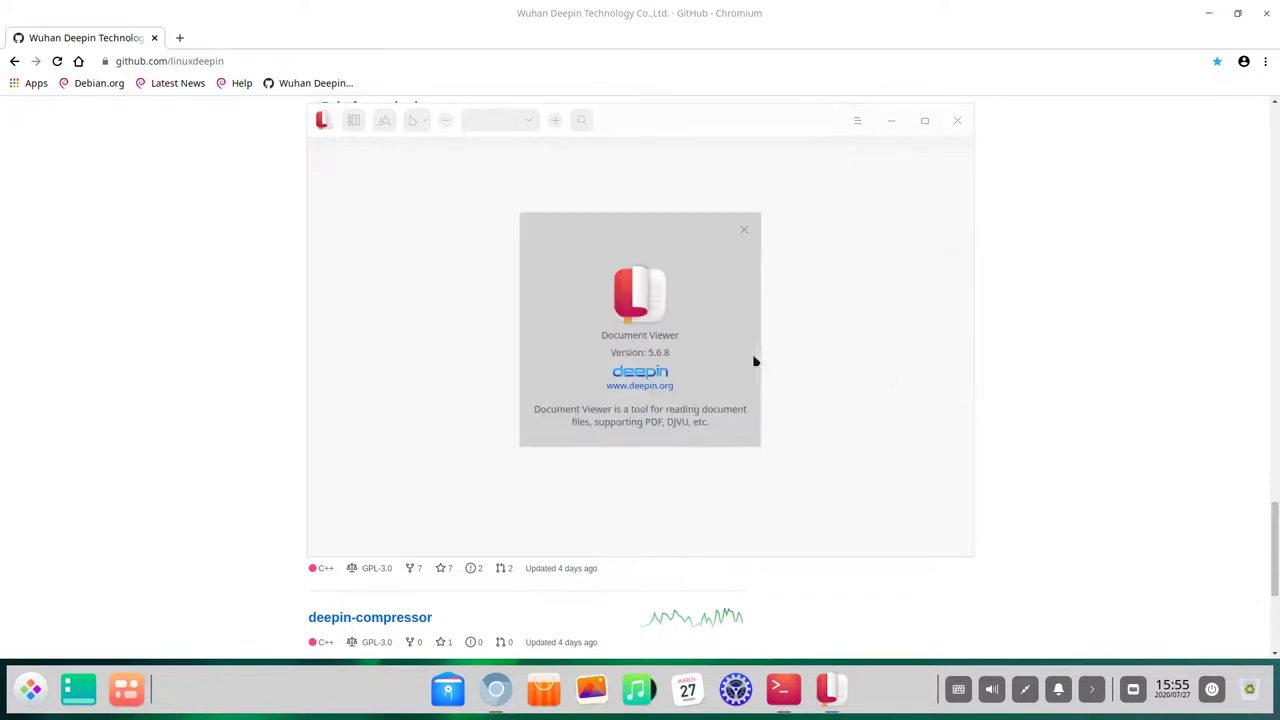
click(743, 230)
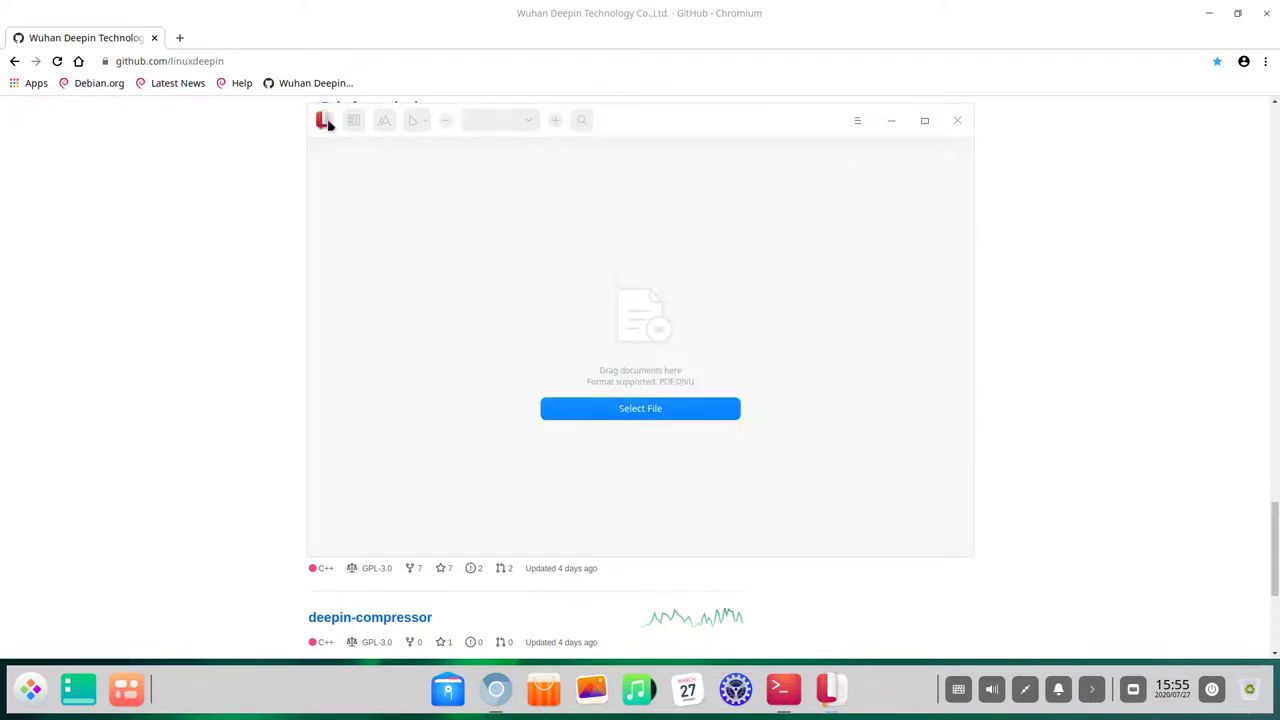
click(958, 121)
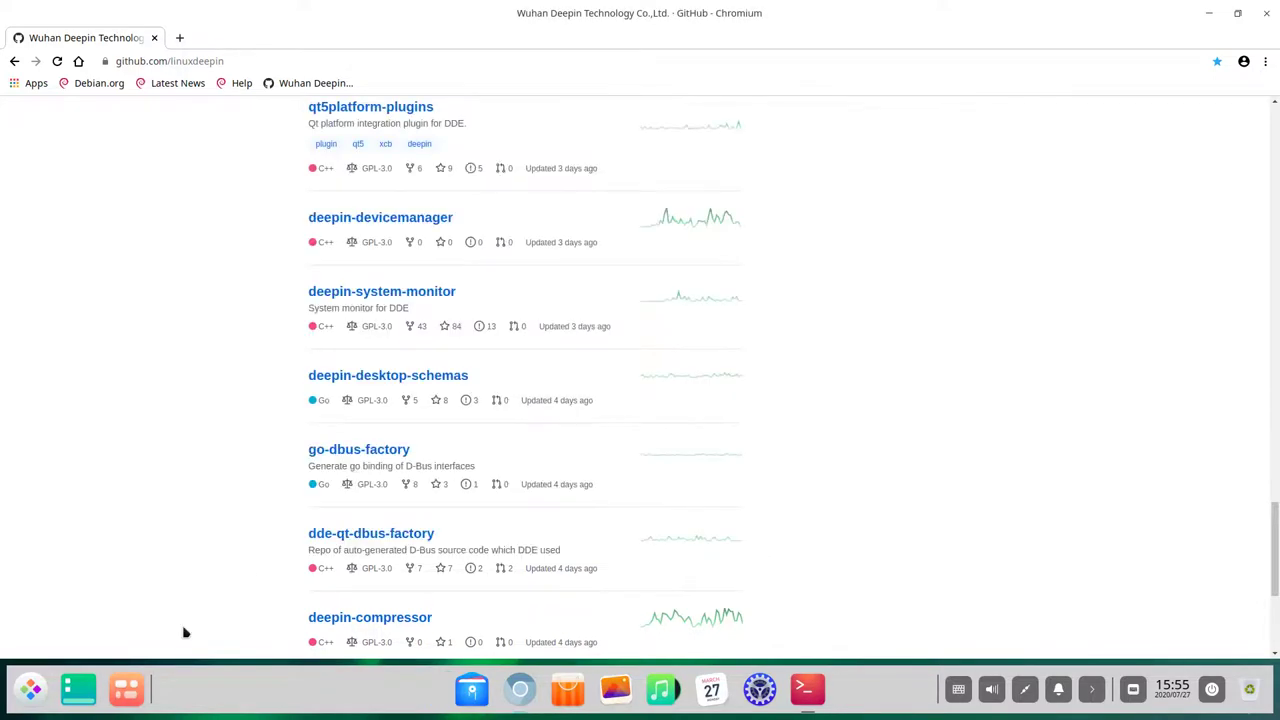
click(30, 688)
scroll(125, 555, down, 3)
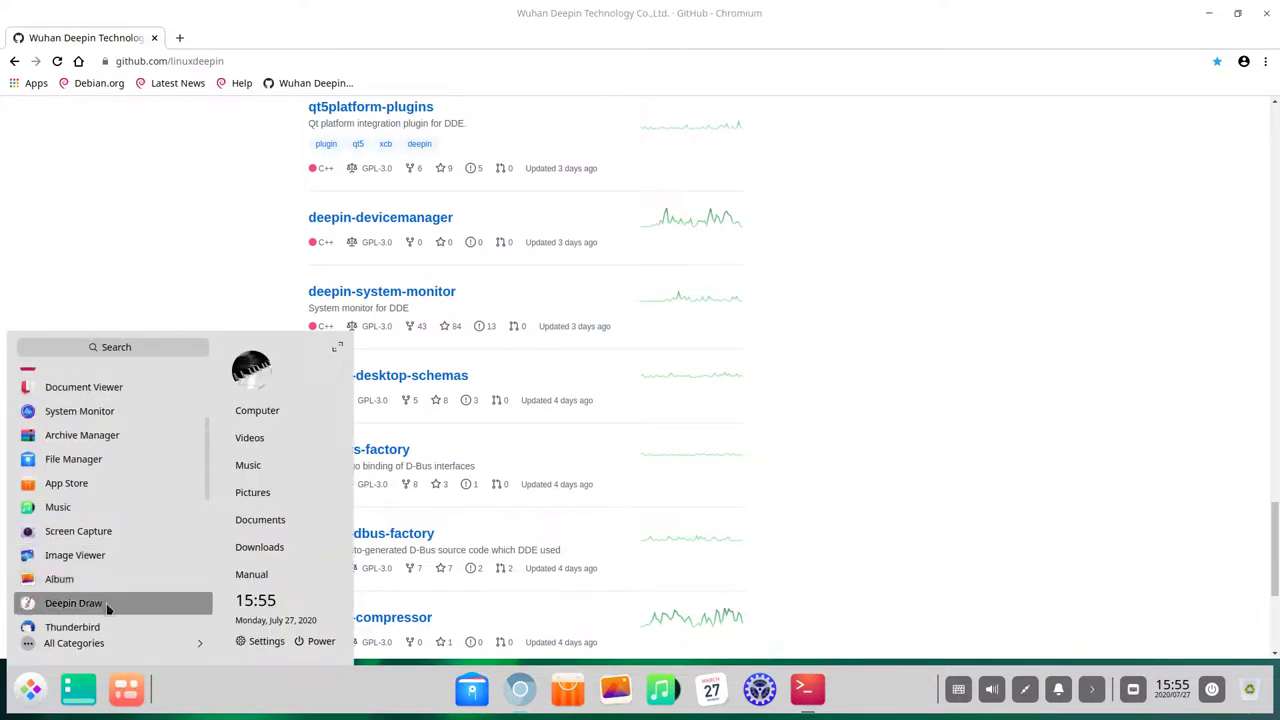
click(108, 605)
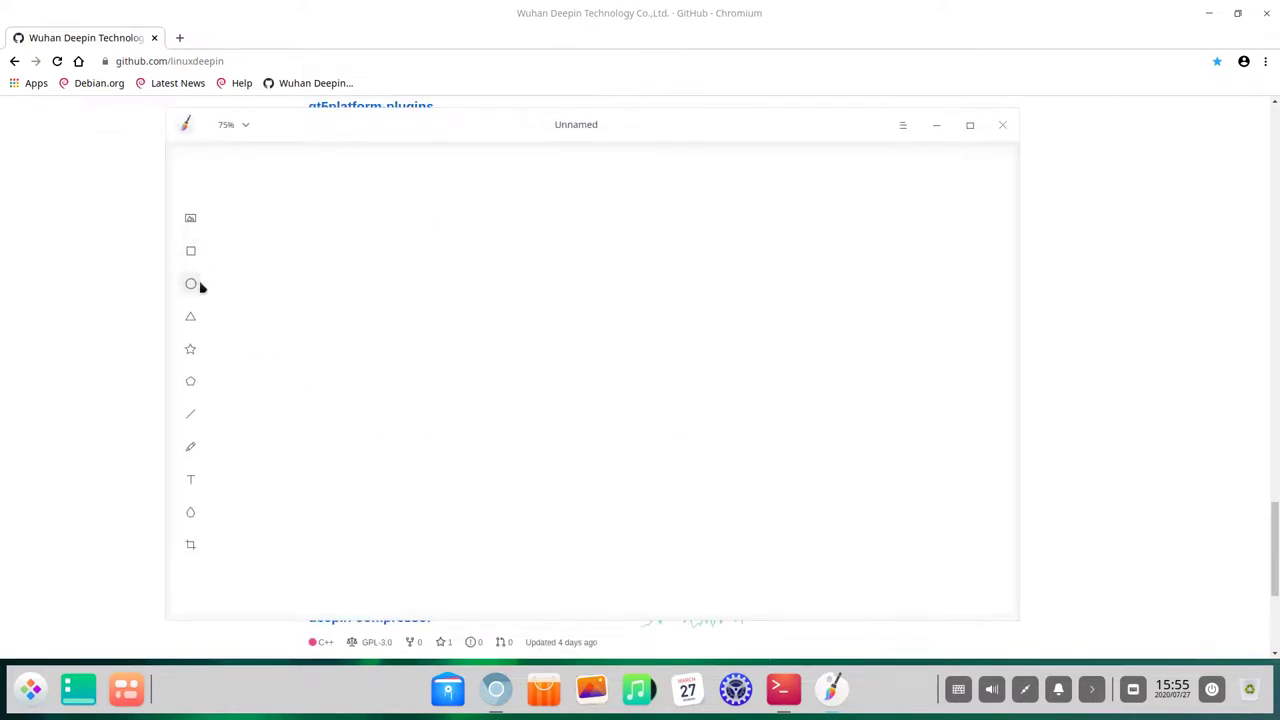
click(192, 444)
mouse_move(332, 362)
mouse_down()
mouse_move(528, 300)
mouse_move(831, 343)
mouse_move(843, 322)
mouse_up()
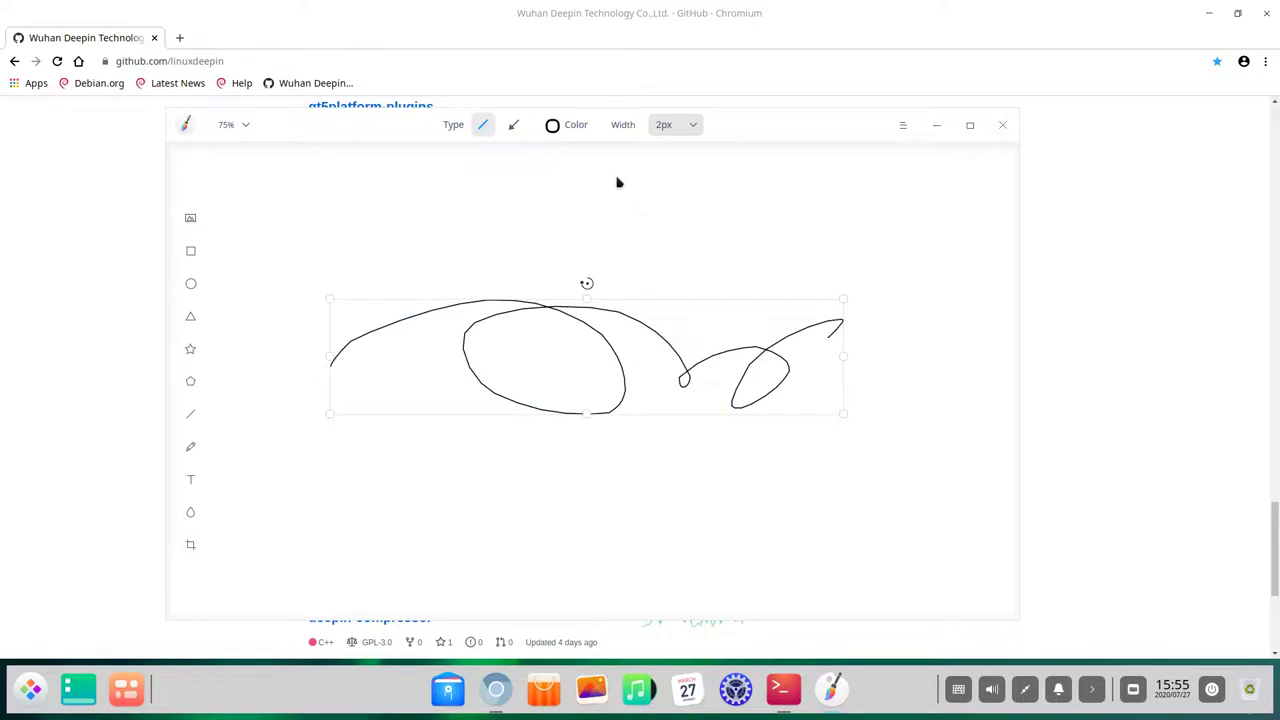
click(1002, 124)
click(662, 395)
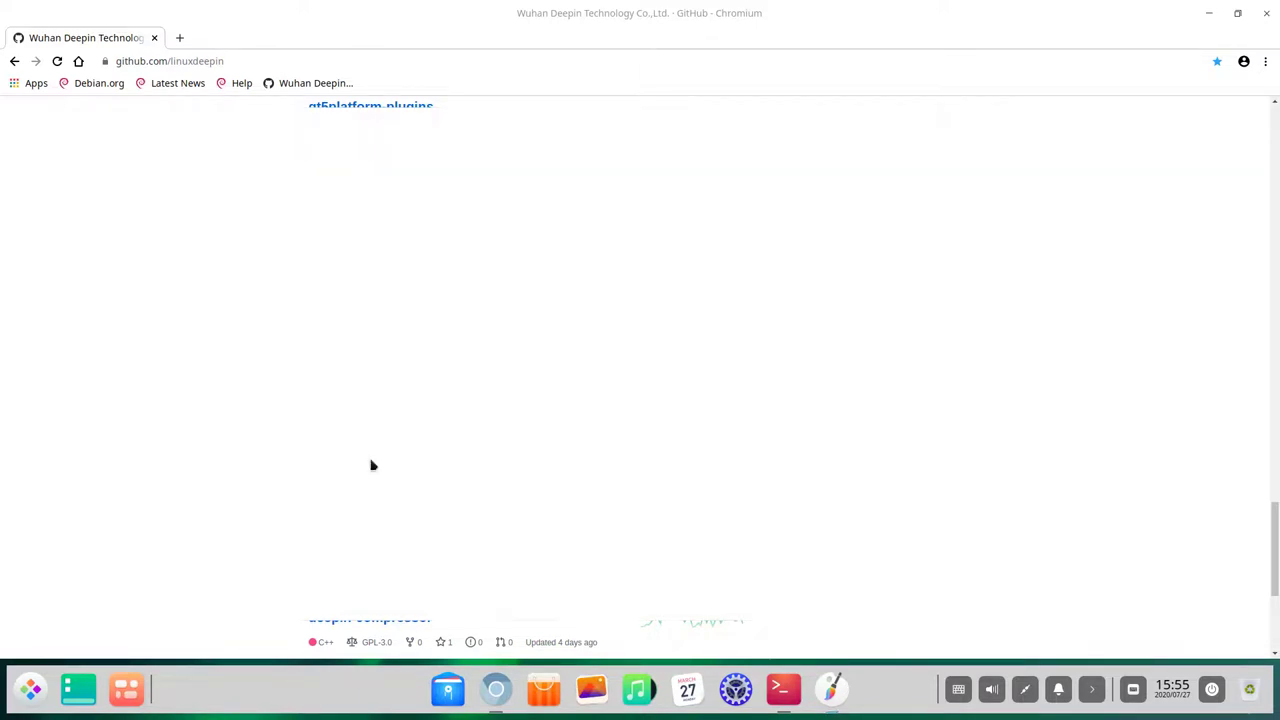
click(28, 690)
Launch Text Editor from the Launcher's Office category.
scroll(110, 590, down, 5)
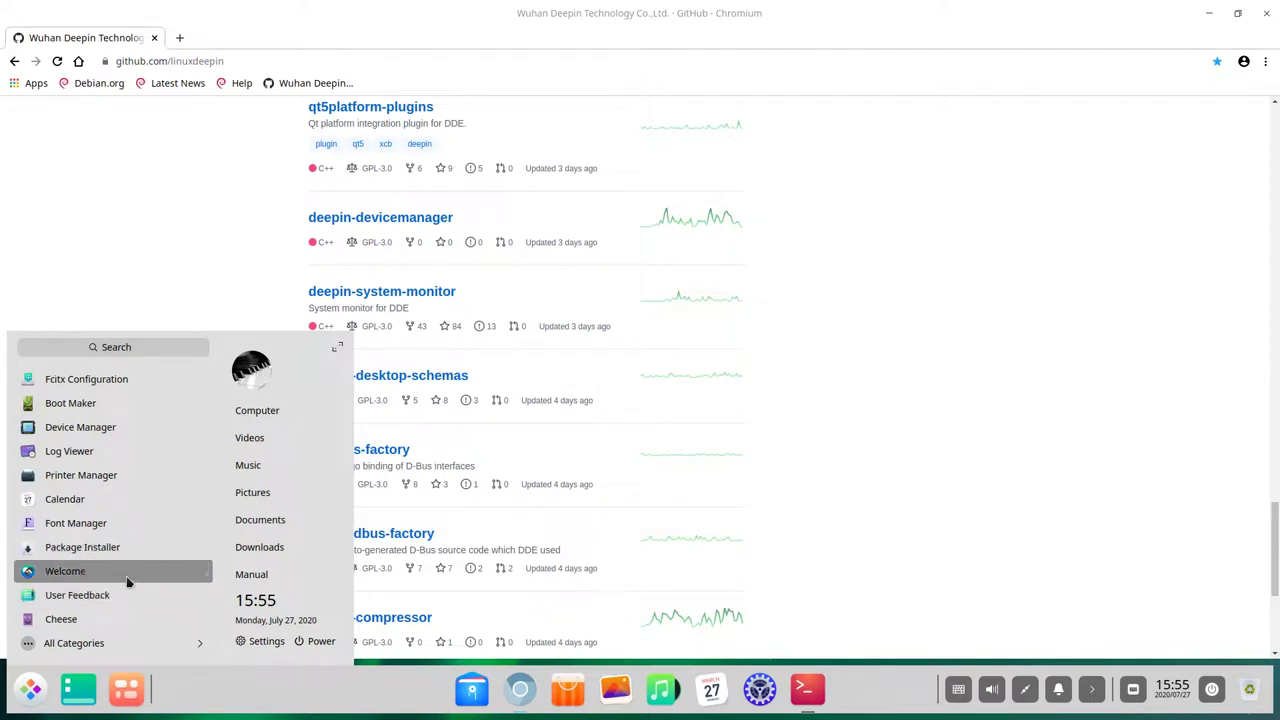
click(75, 643)
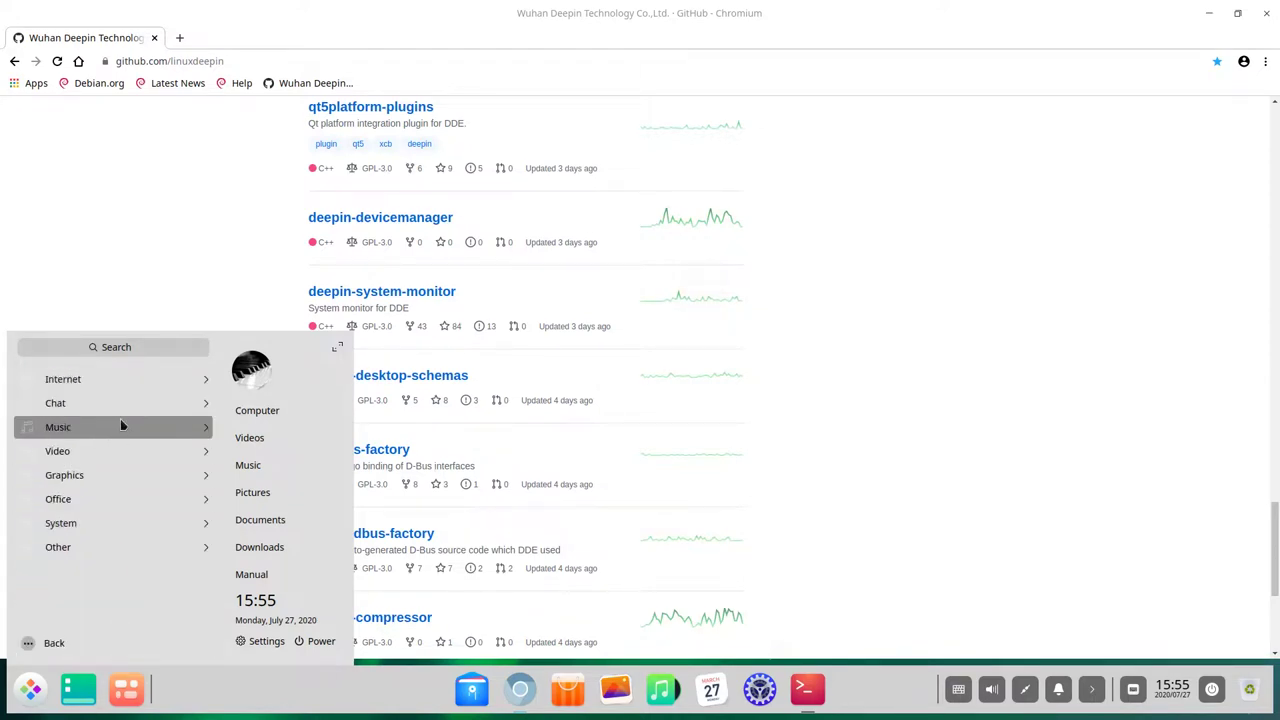
click(133, 499)
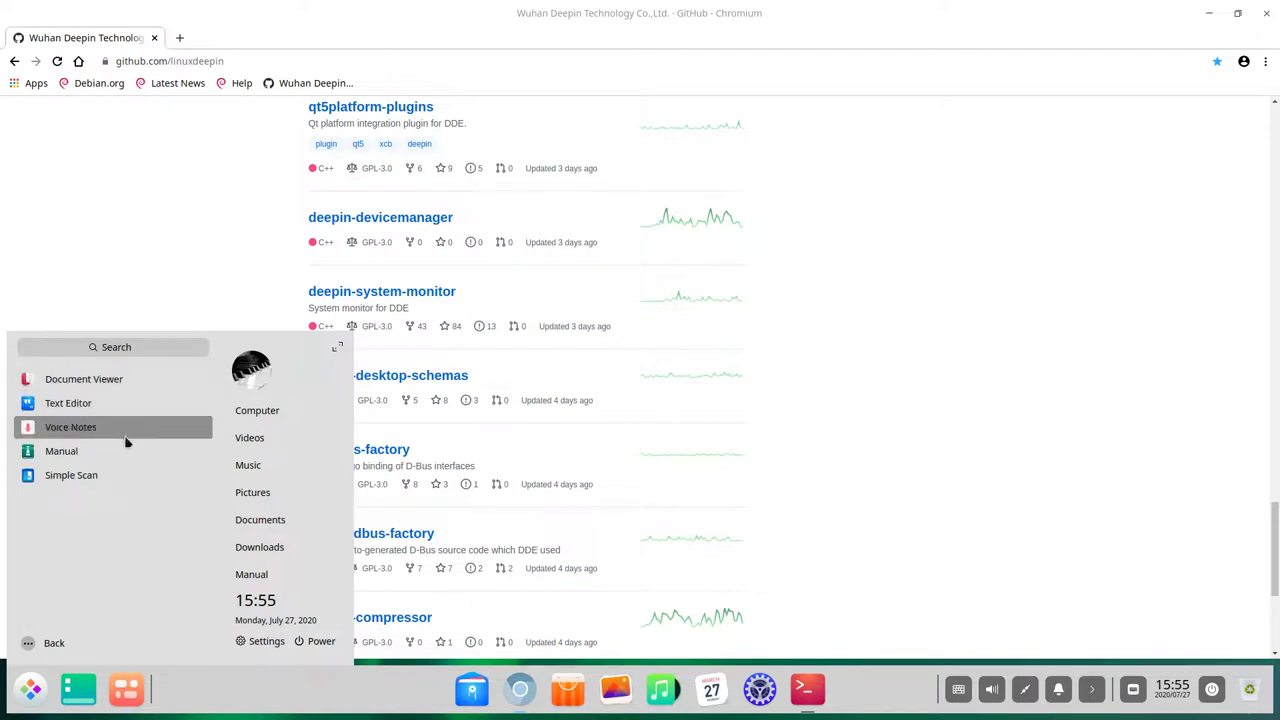
click(100, 403)
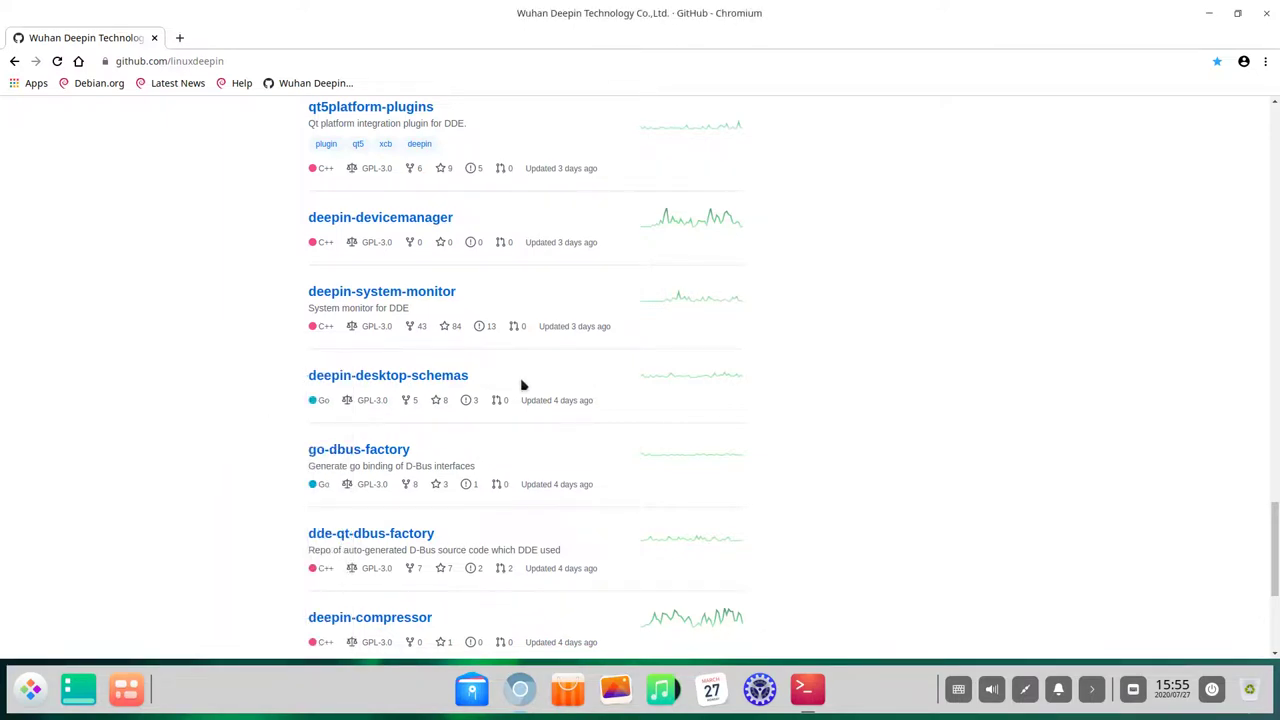
Type 'fafa' into the new Text Editor note and select the word.
text(fafa)
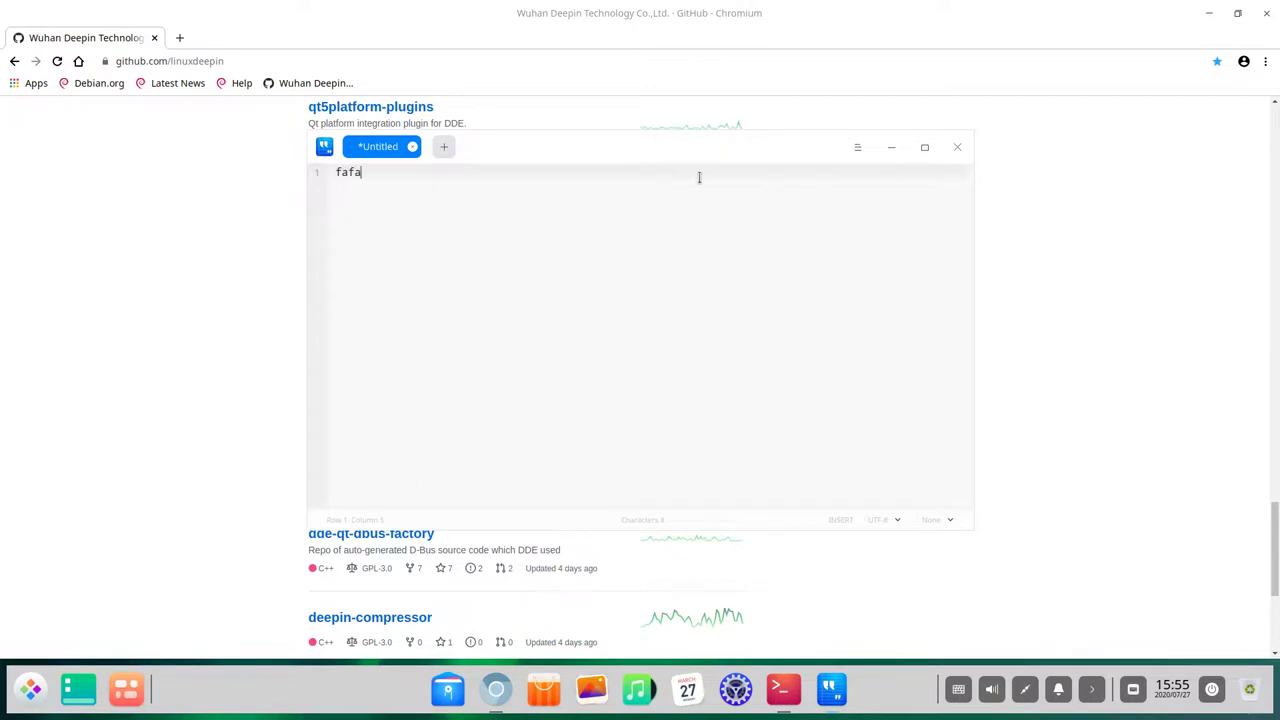
drag(385, 181, 323, 180)
right_click(342, 176)
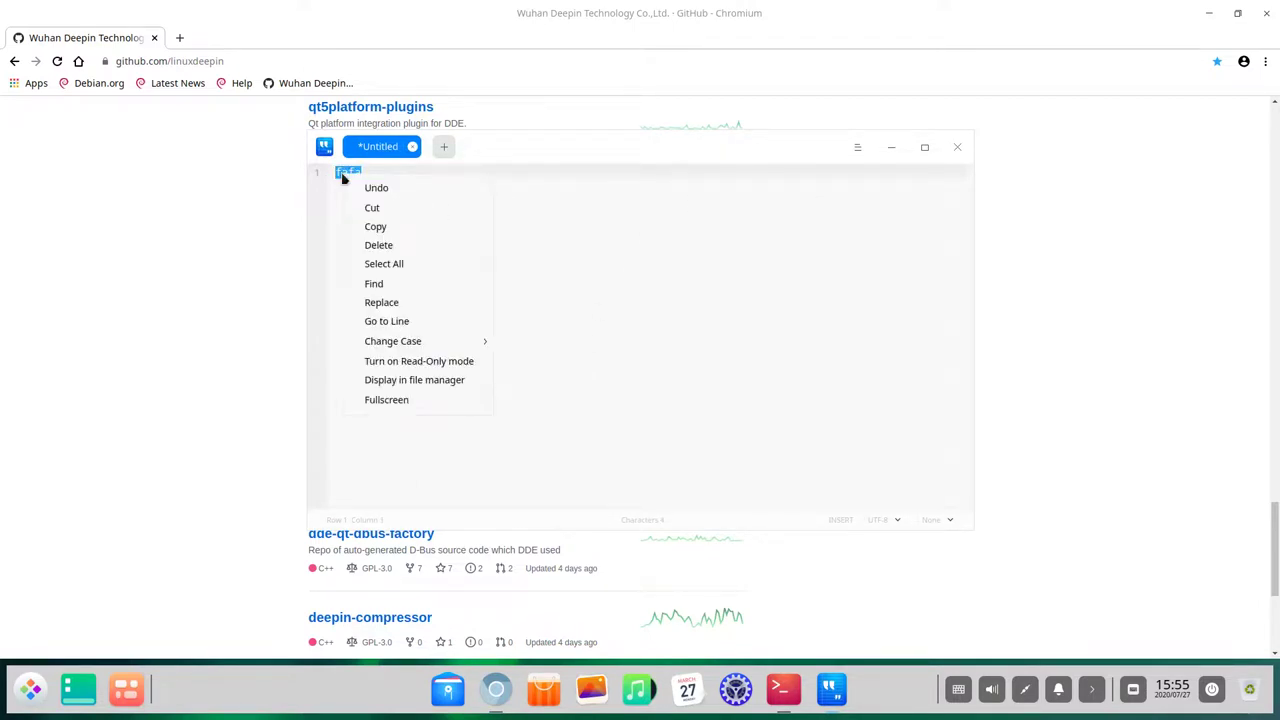
click(630, 262)
Dismiss the context menu without deleting fafa, close the note, and open the file manager.
right_click(342, 179)
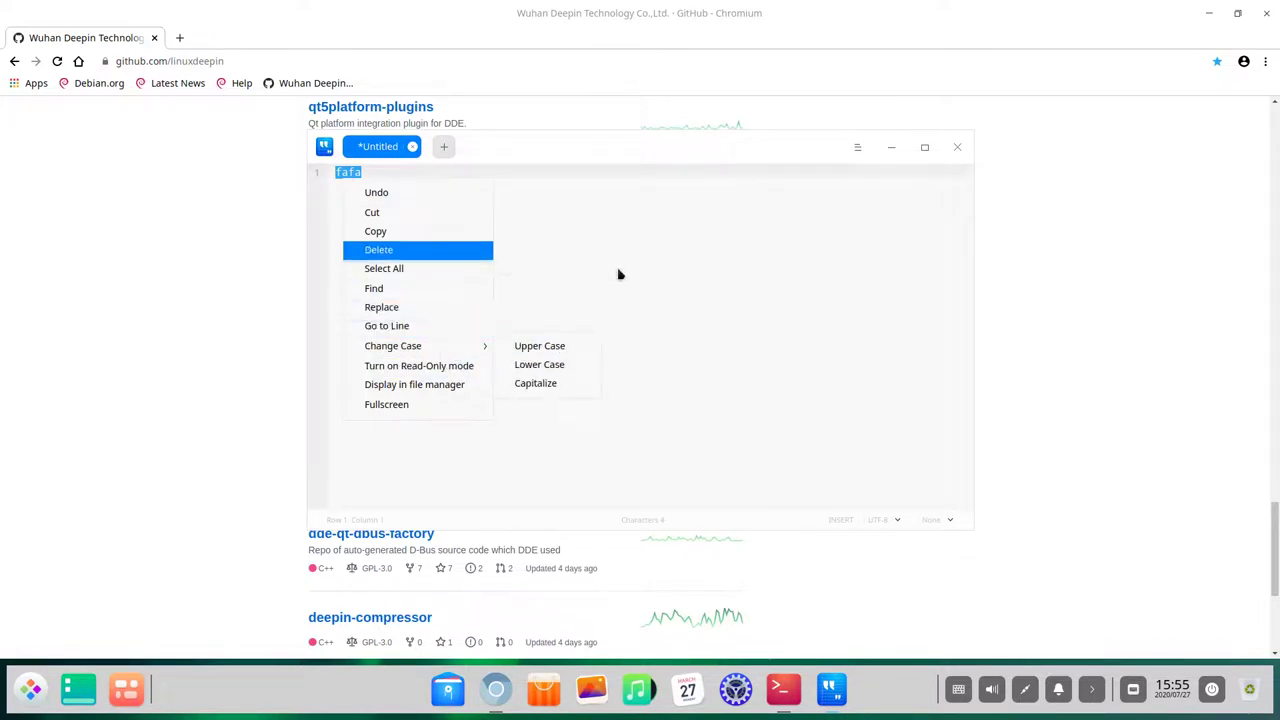
click(618, 272)
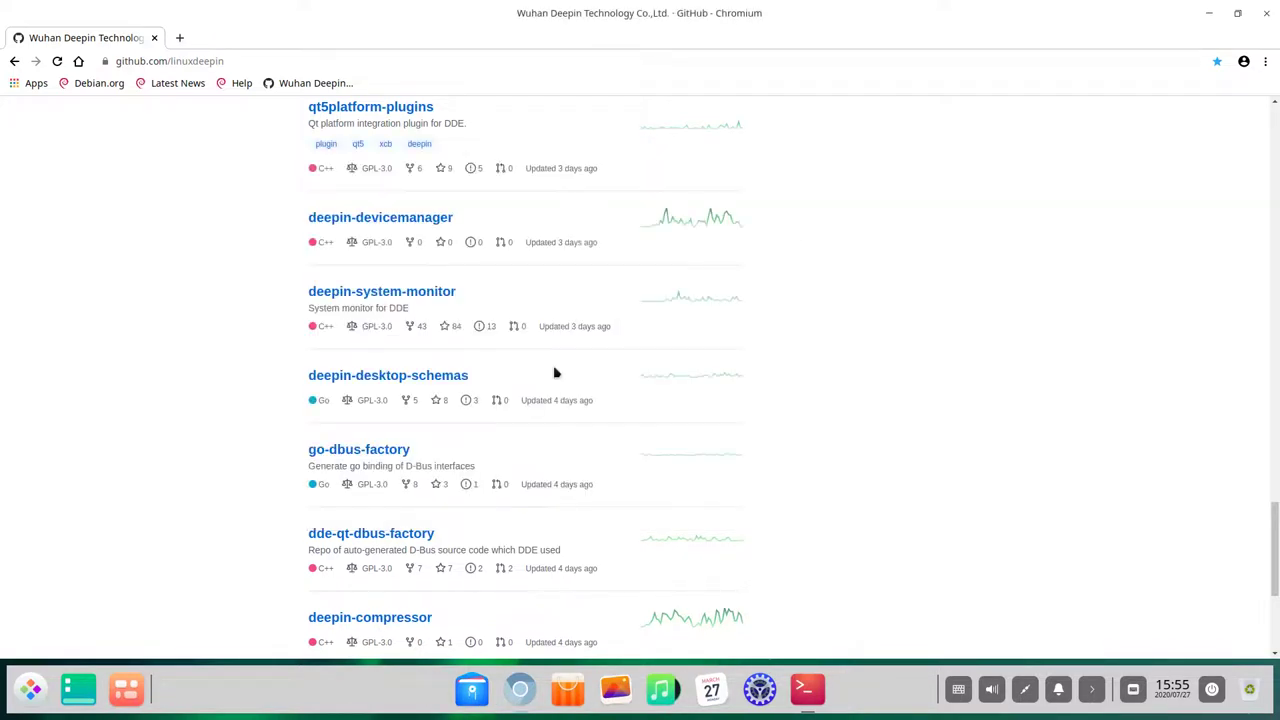
click(957, 148)
key(super+e)
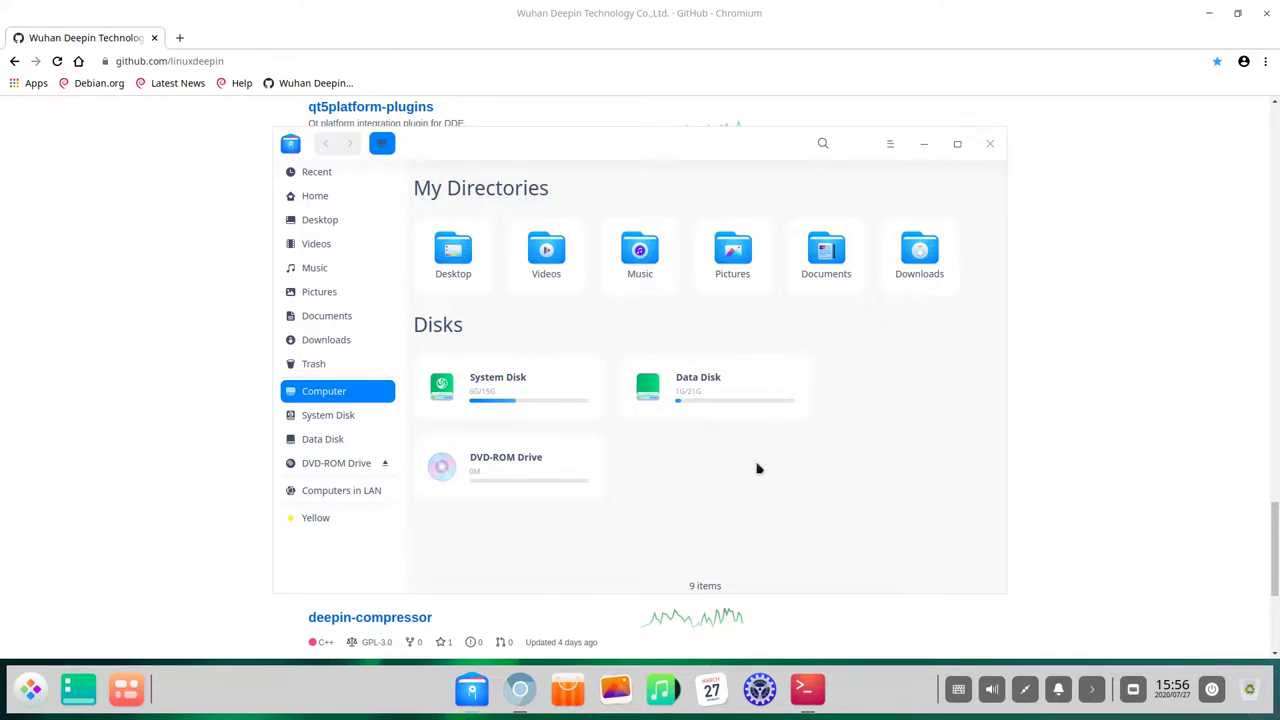
Connect to the server sftp://192.168.1.141 from the file manager's main menu.
click(891, 145)
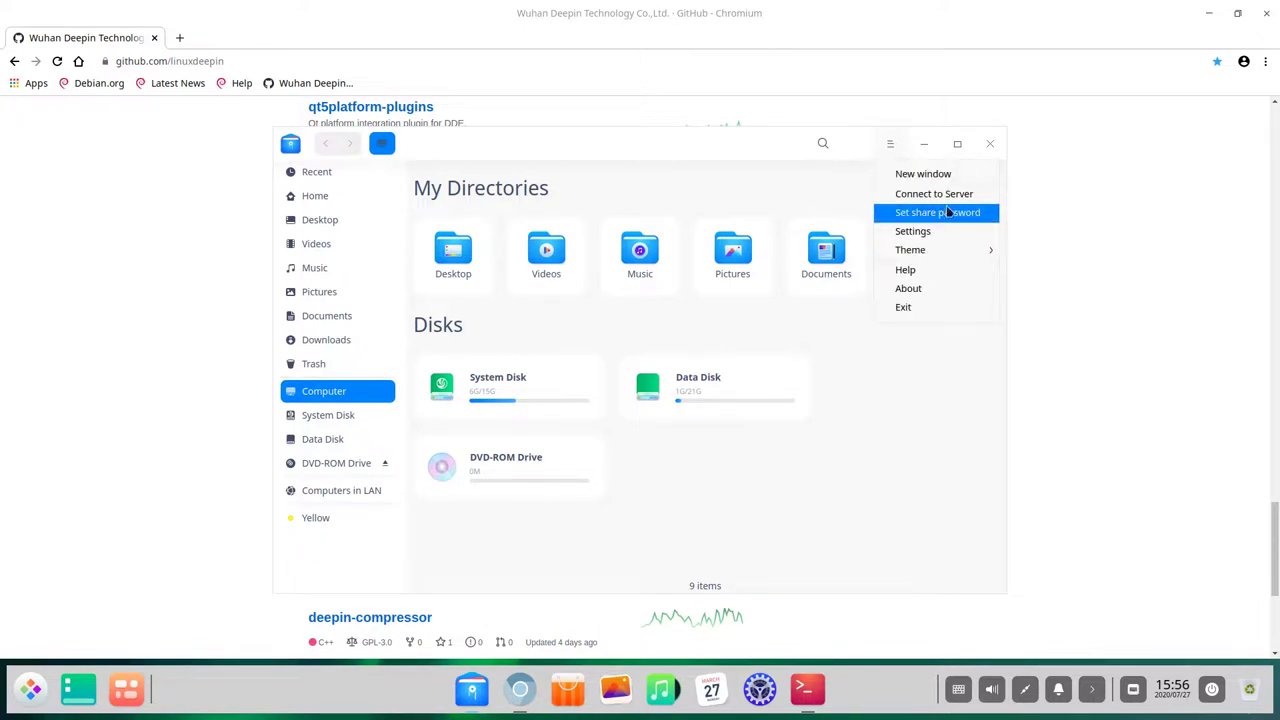
click(933, 194)
click(575, 280)
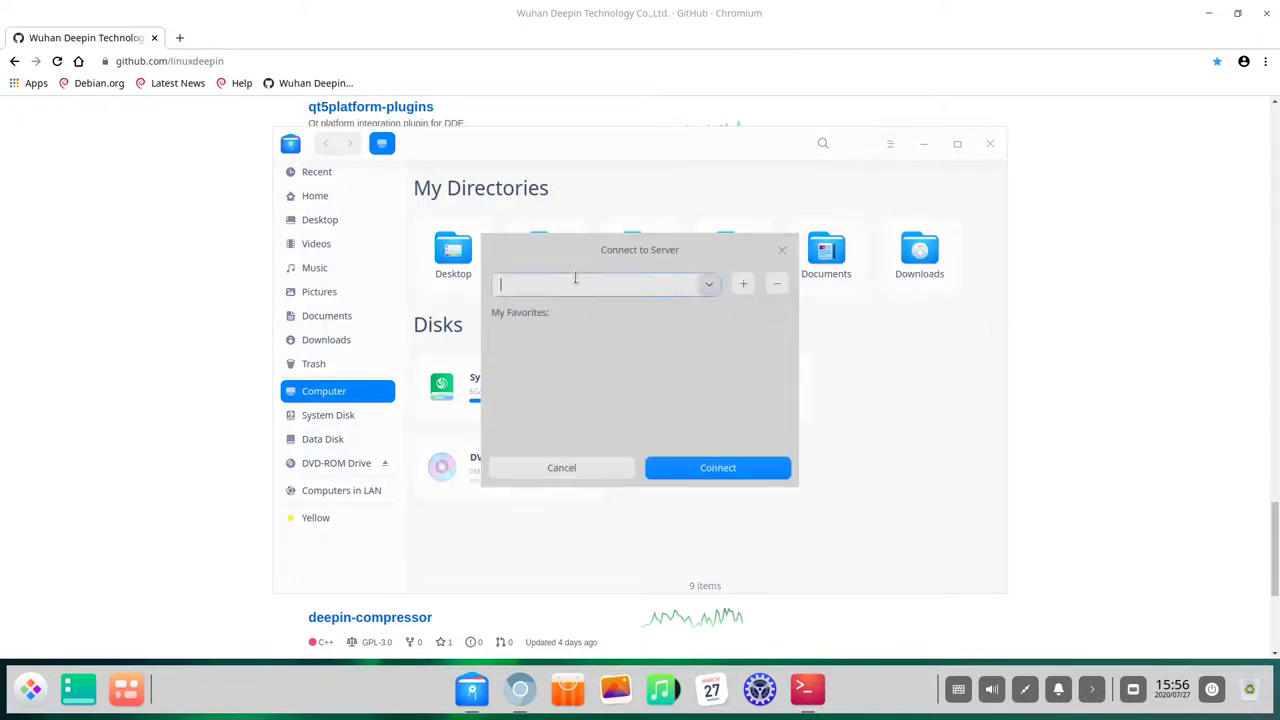
text(sftp)
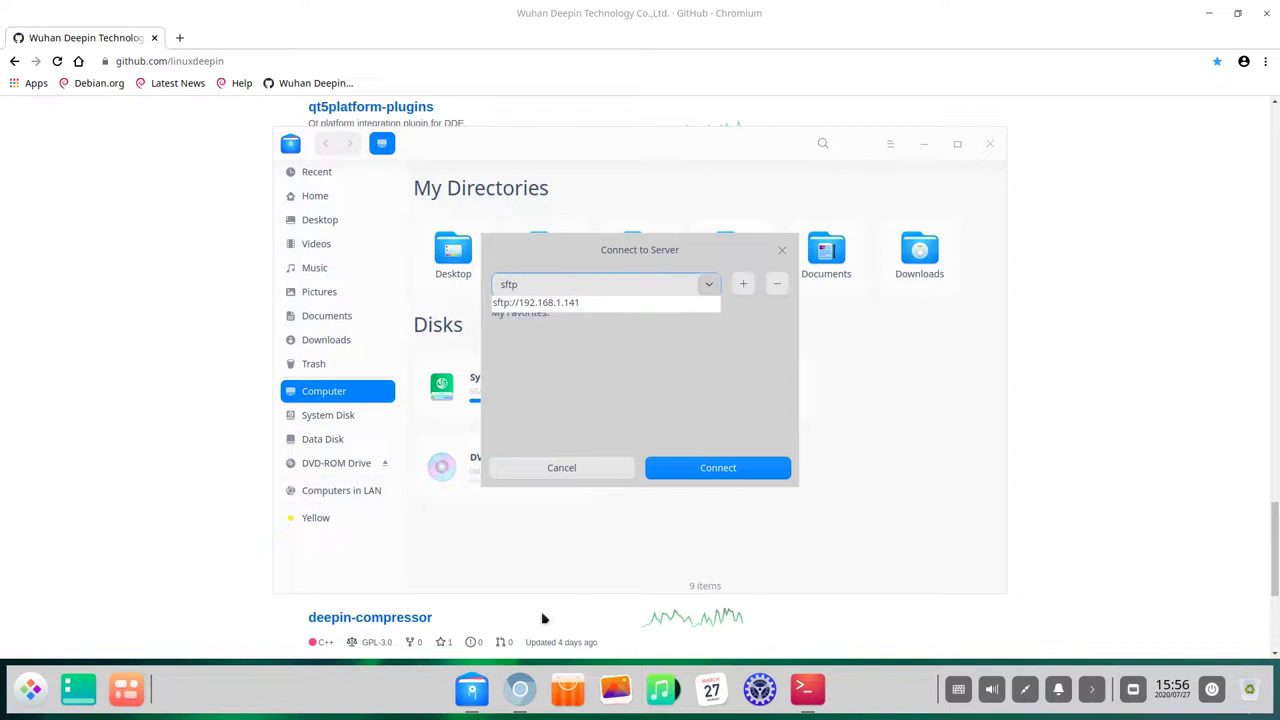
click(632, 303)
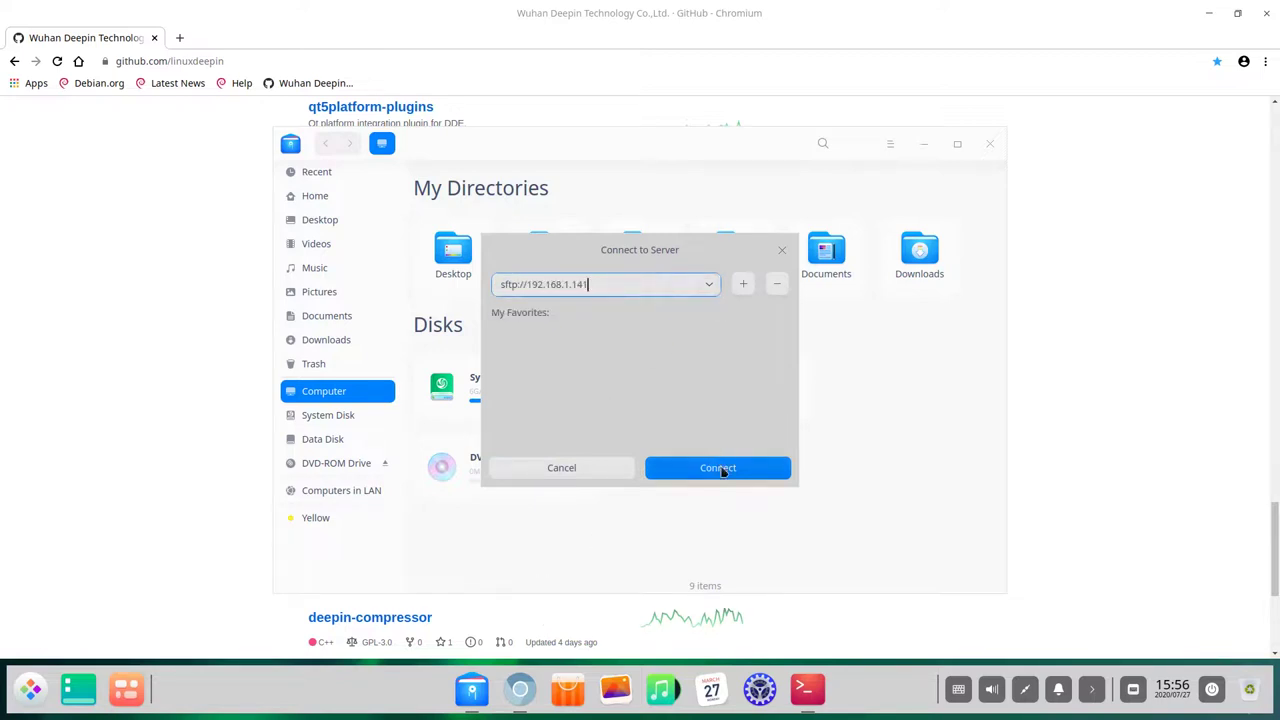
click(726, 469)
Log in with the registered username and password, then scroll the remote root folders.
click(605, 347)
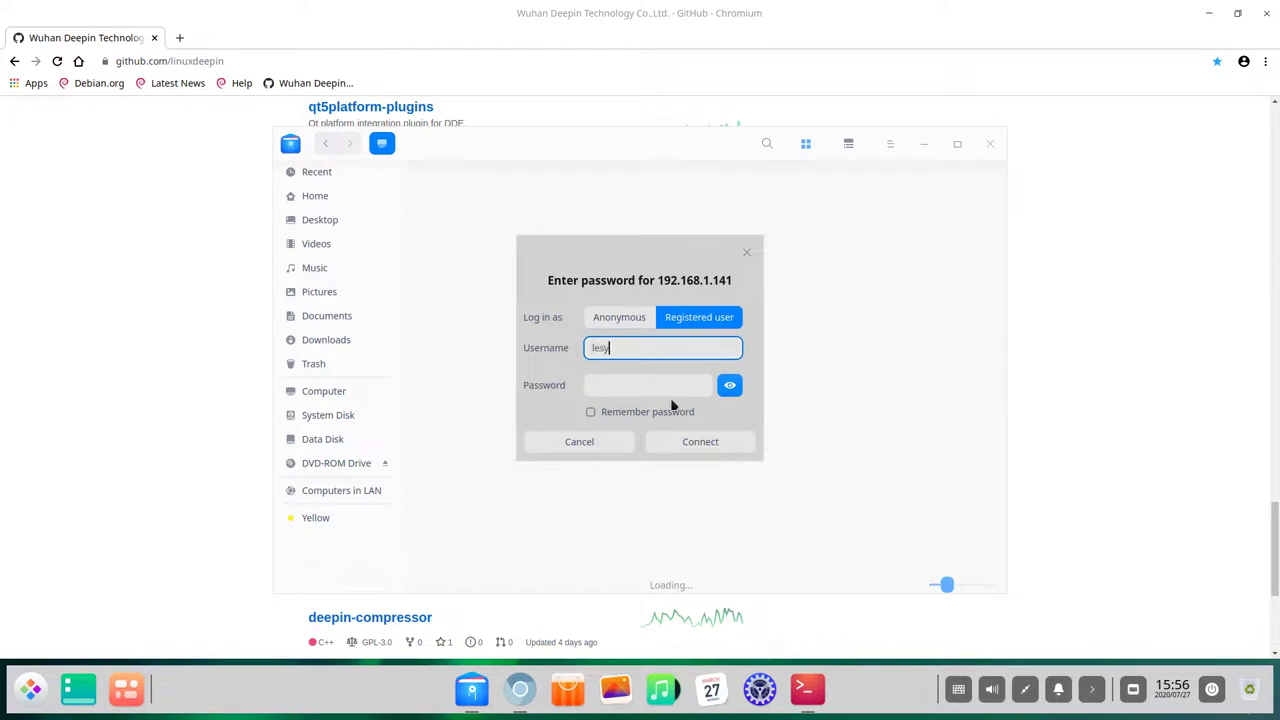
key(Tab)
key(Return)
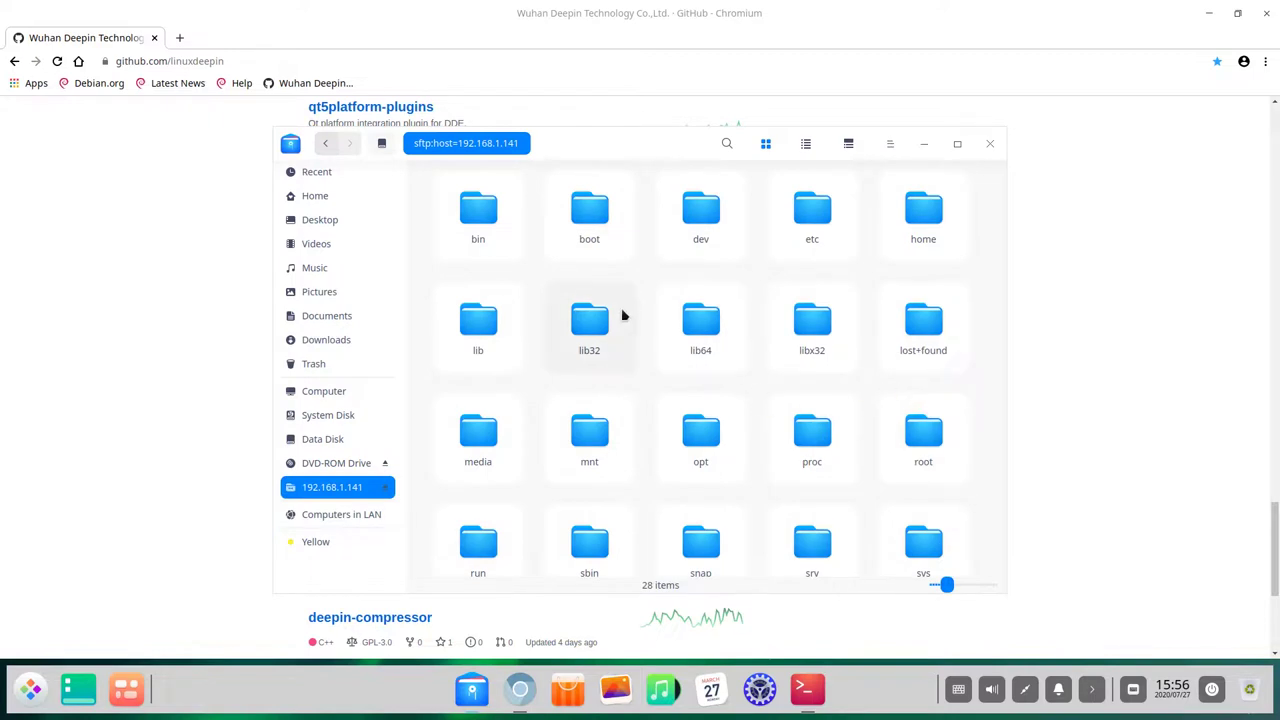
scroll(849, 429, down, 1)
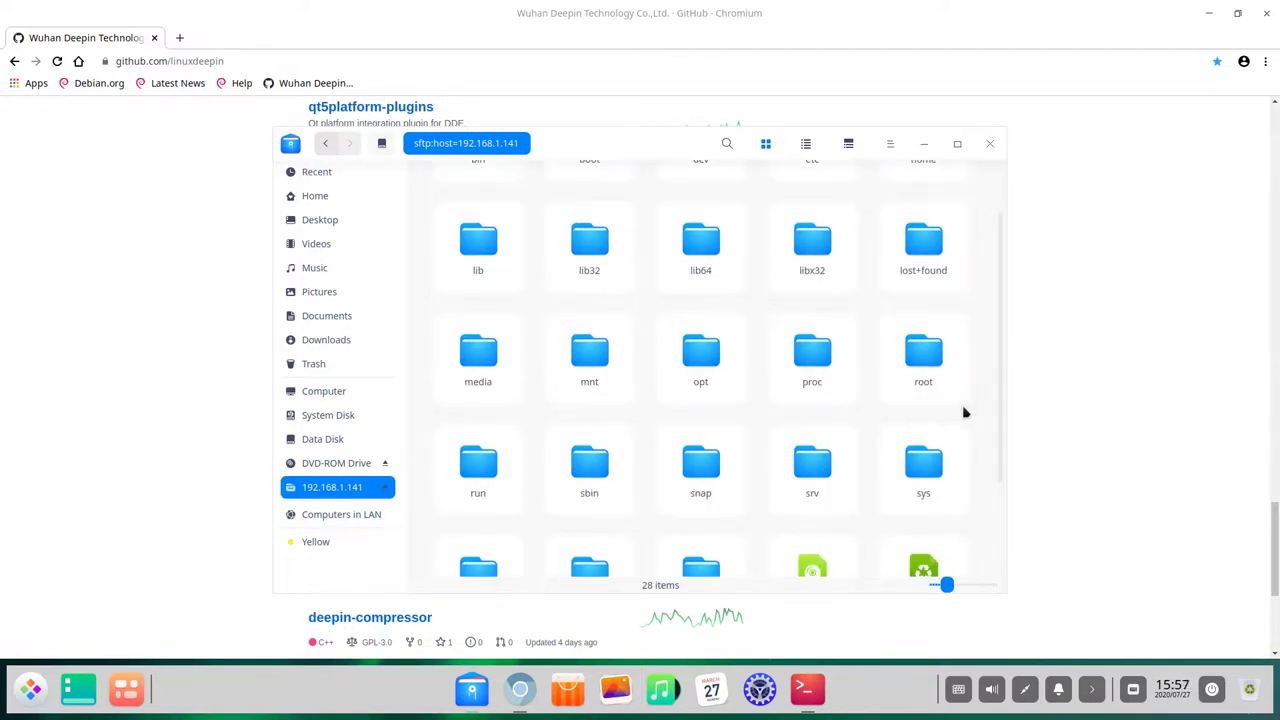
Launch System Monitor via a 'monito' Launcher search, filter to My processes, then show Services.
click(44, 680)
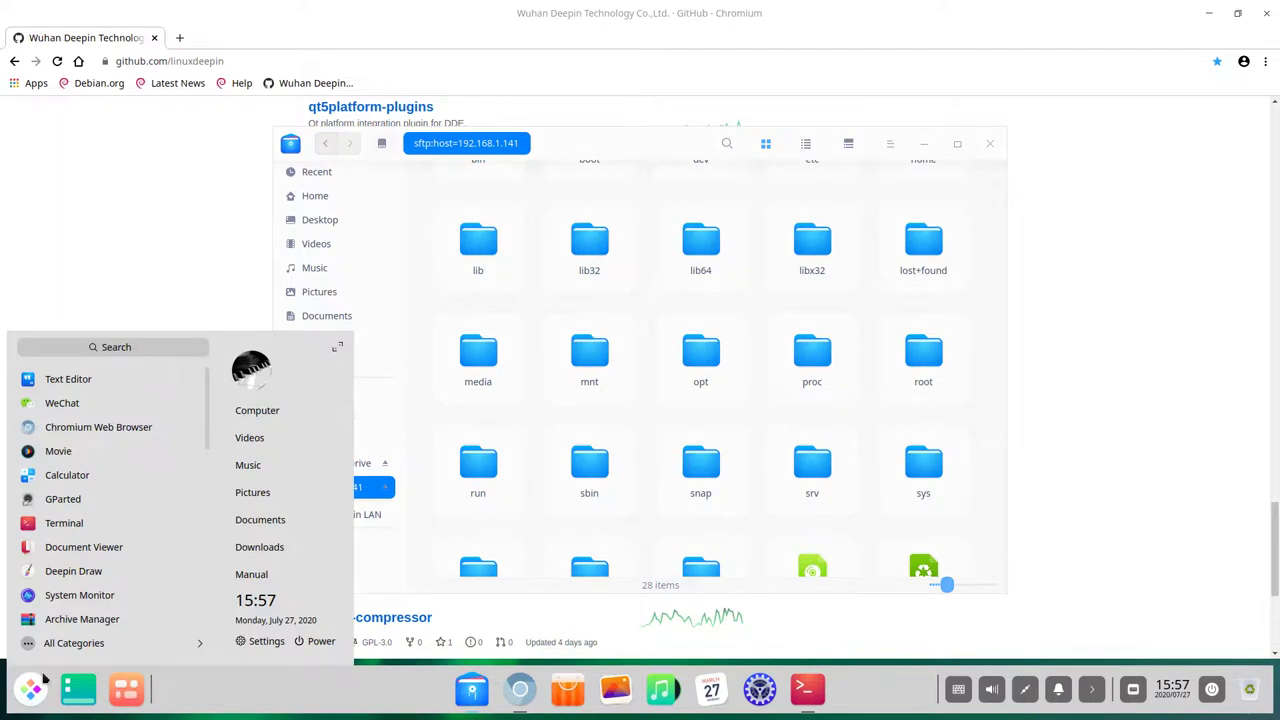
text(monito)
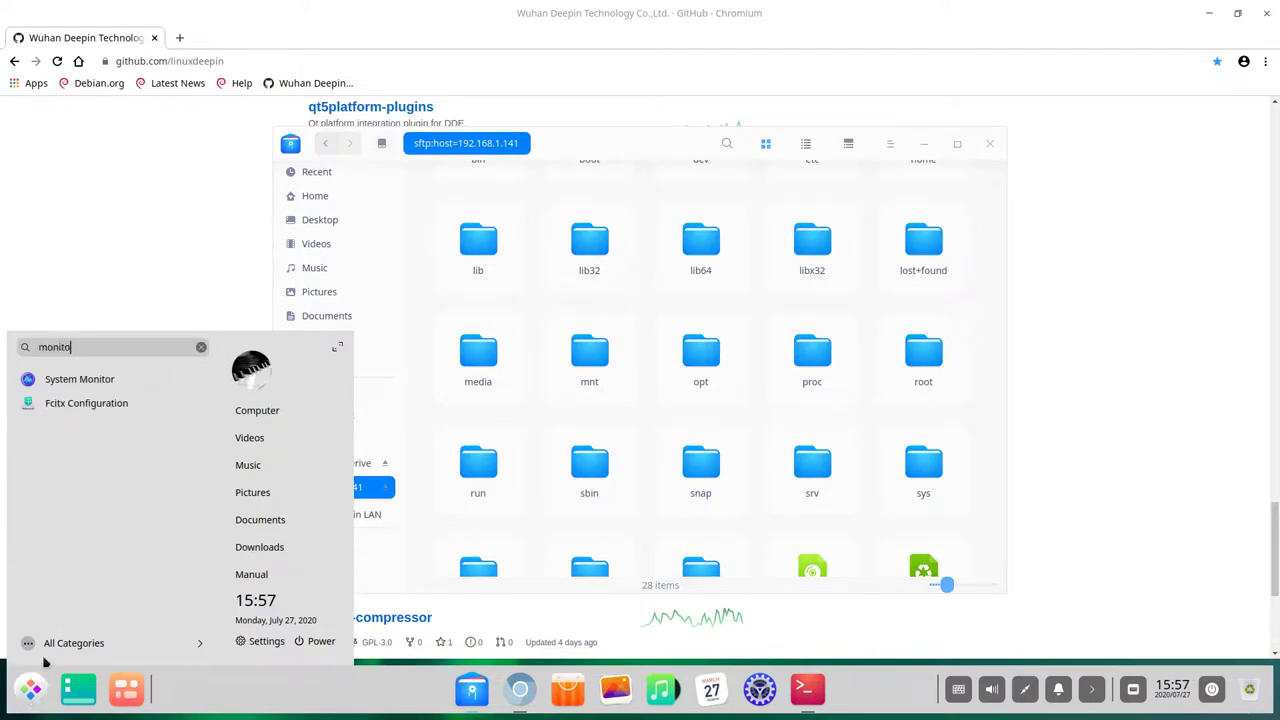
click(96, 382)
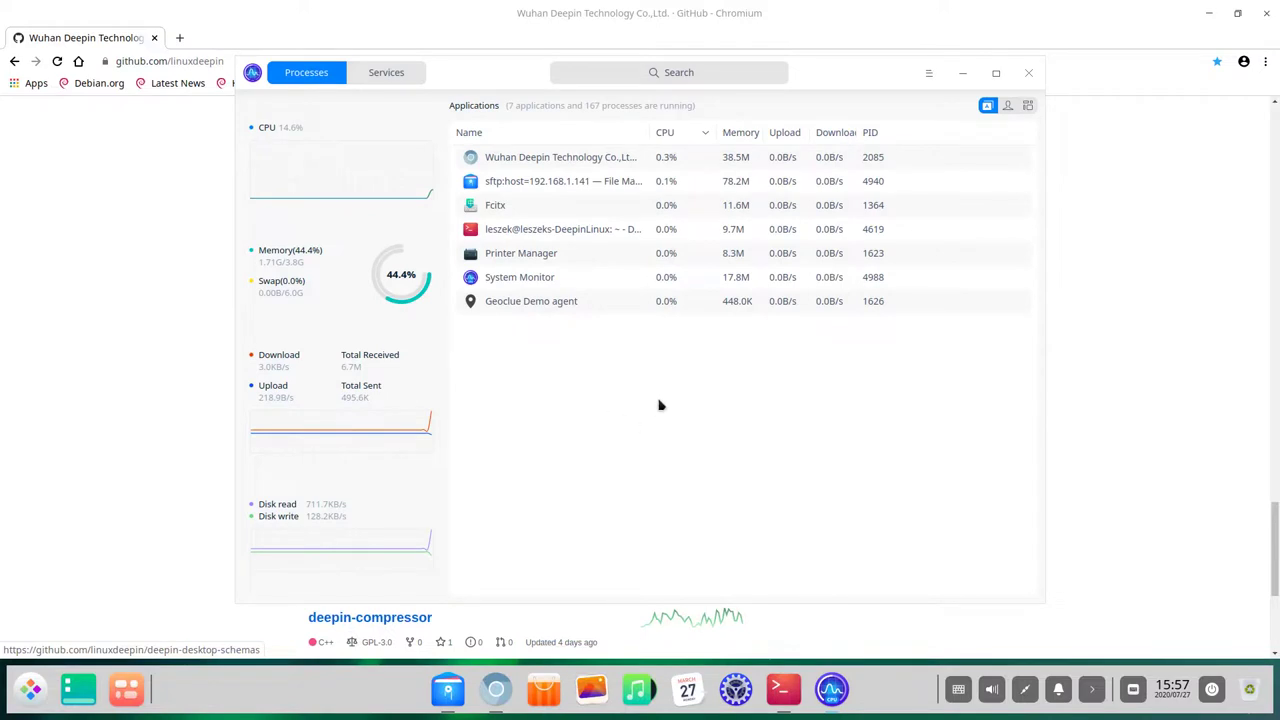
click(1008, 107)
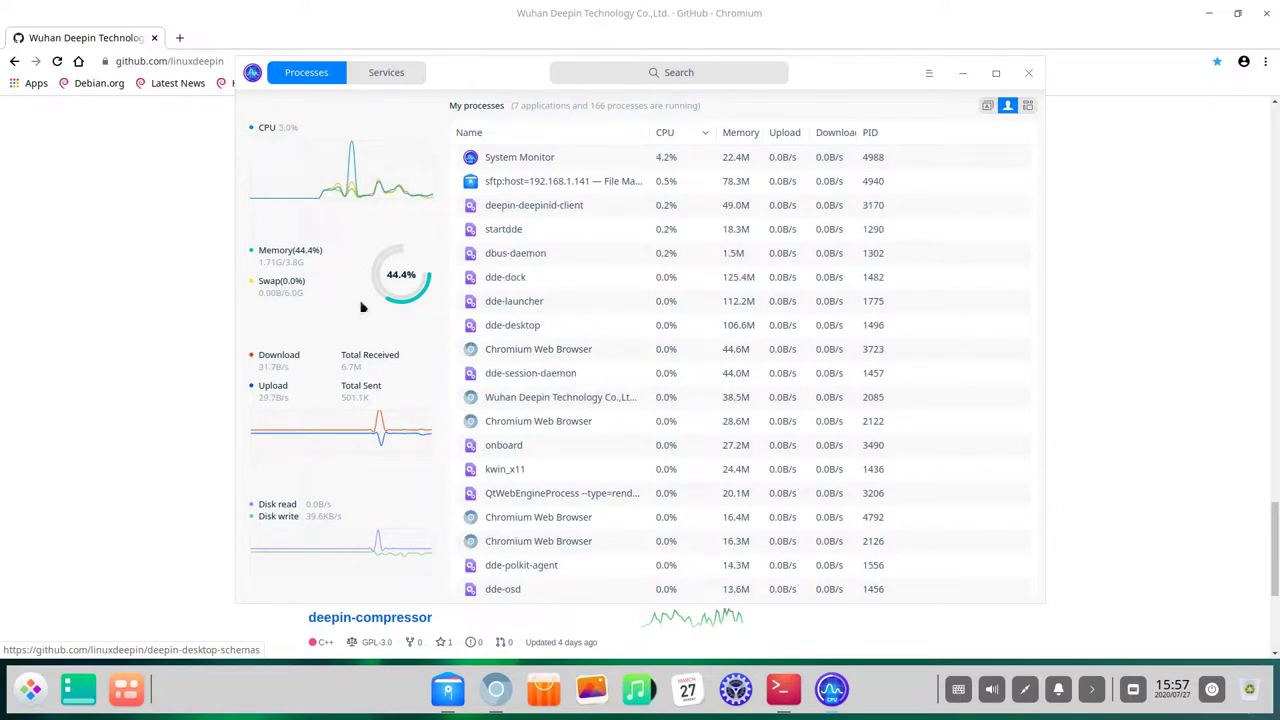
click(380, 80)
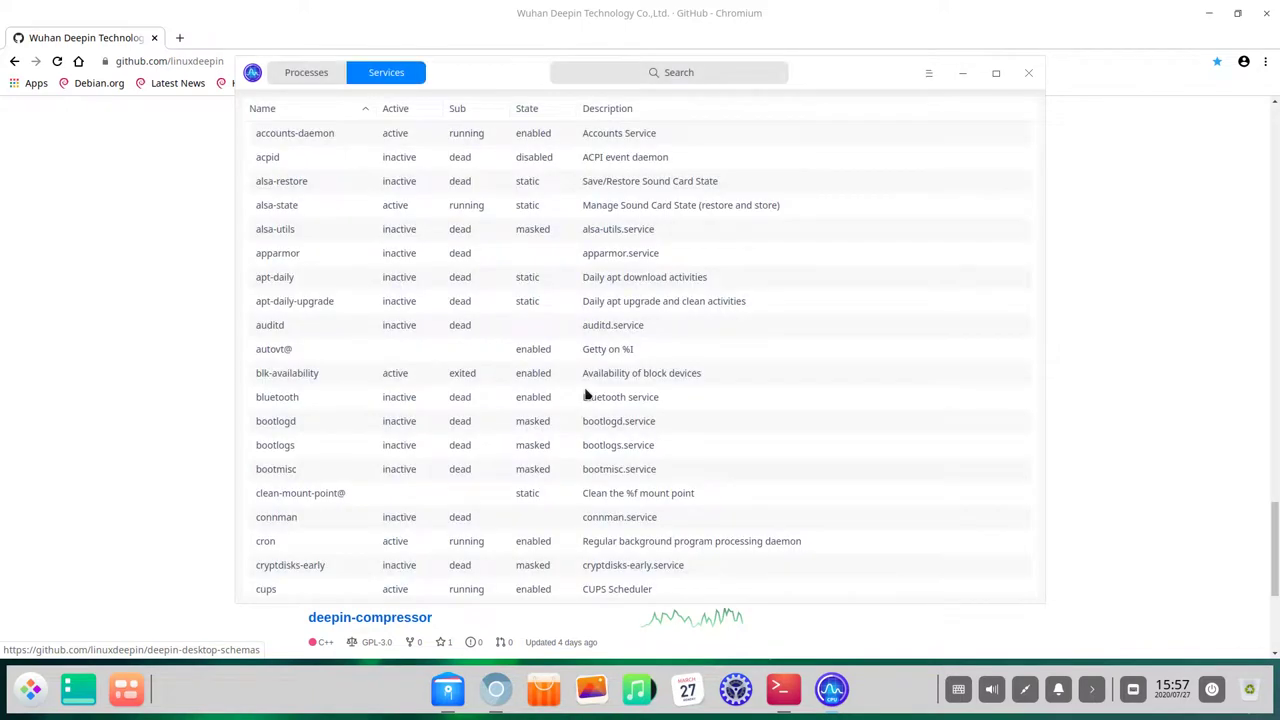
Return to the Processes view, minimizing and restoring System Monitor from the dock.
scroll(606, 424, down, 5)
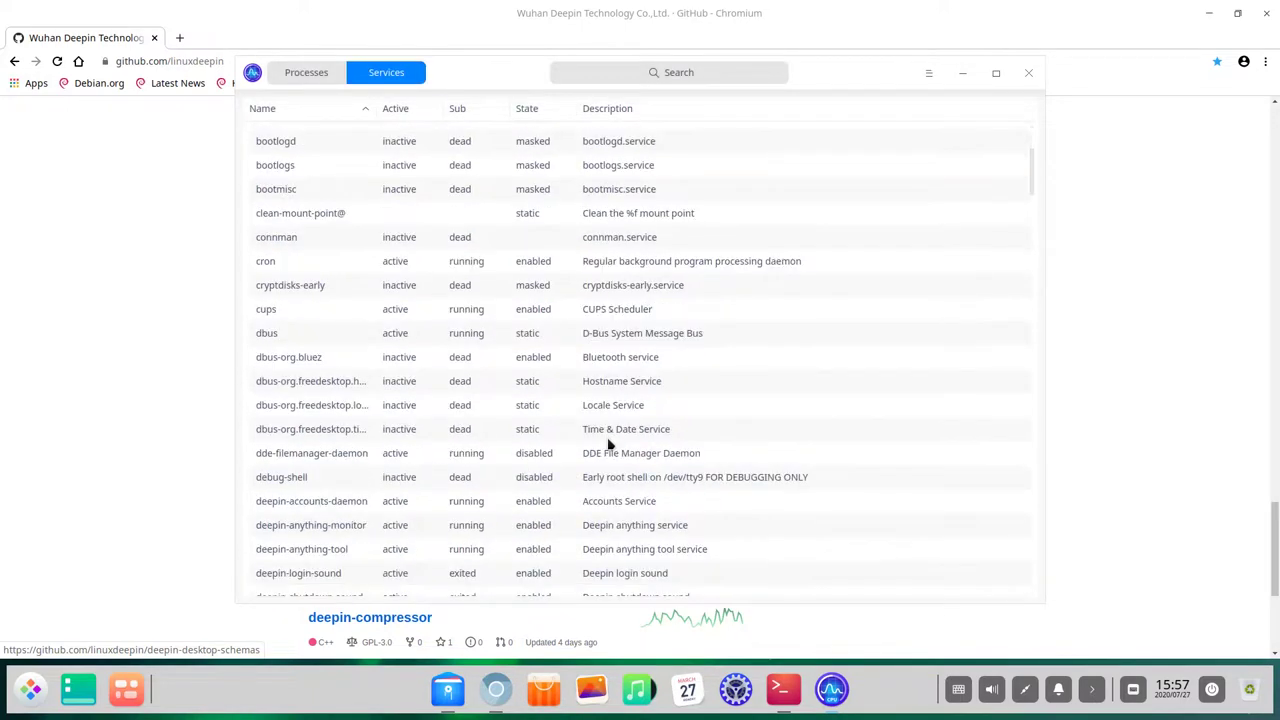
scroll(608, 443, up, 5)
click(284, 77)
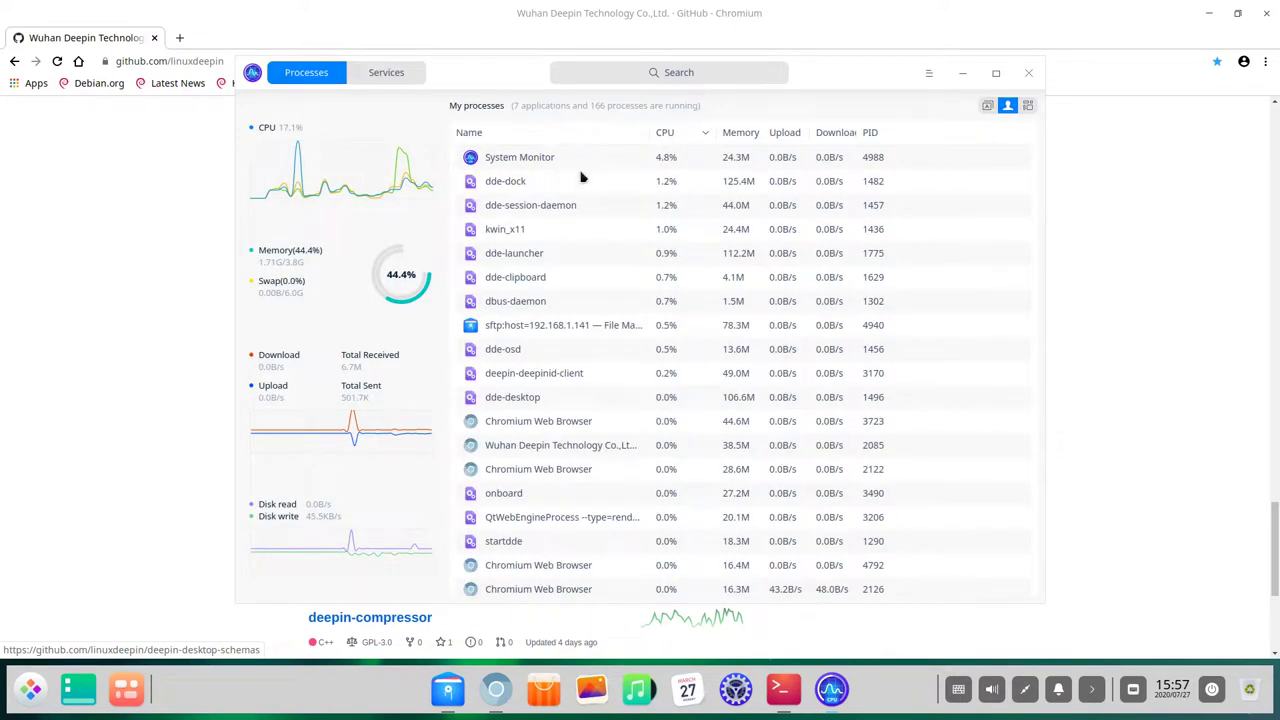
click(961, 73)
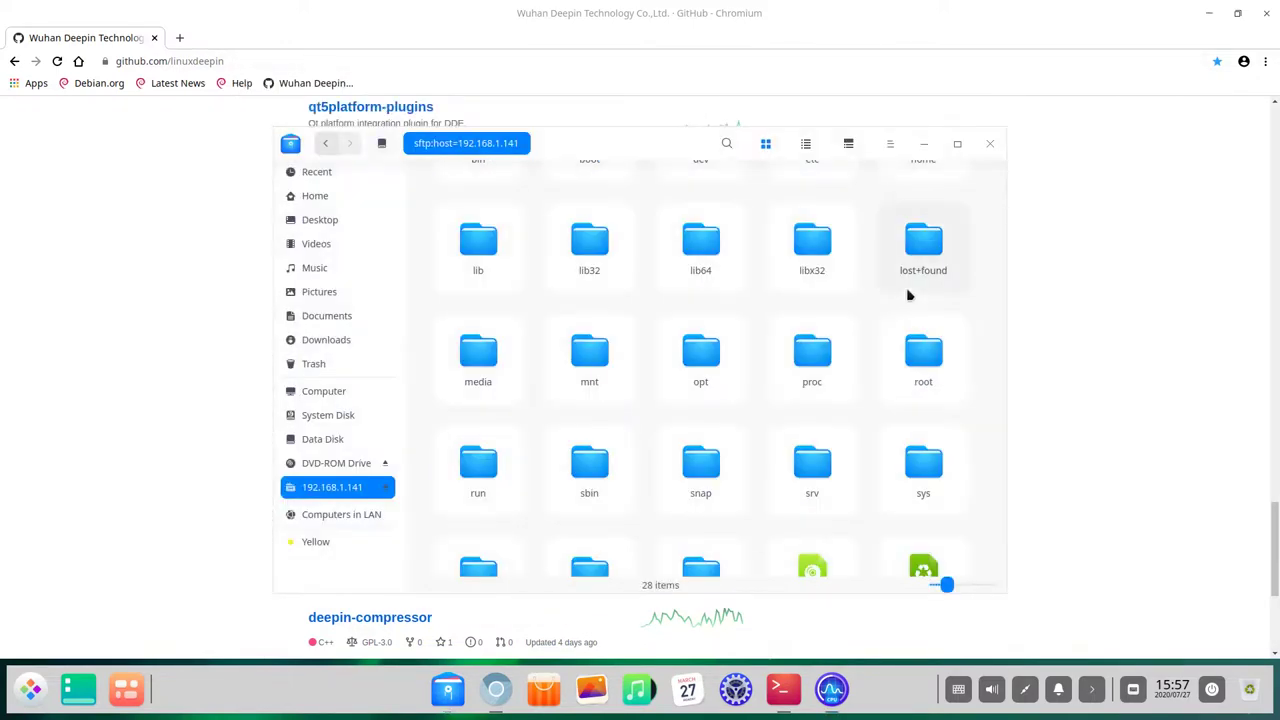
click(834, 705)
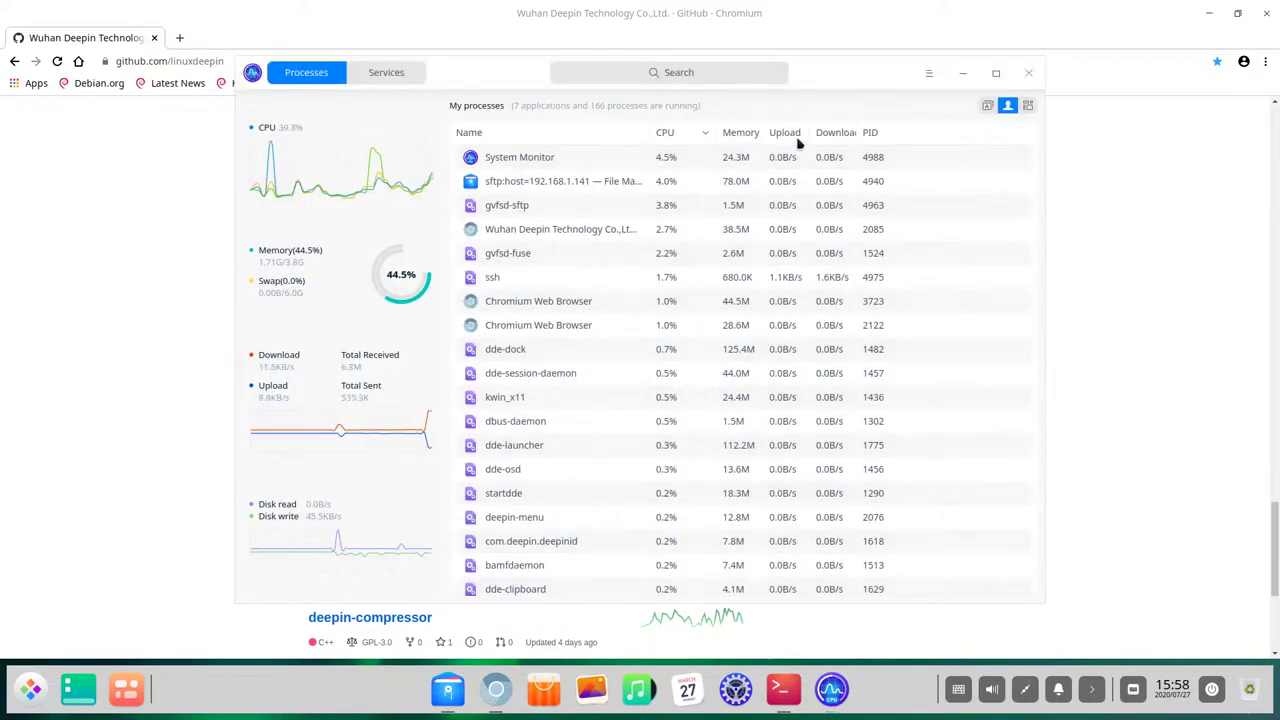
Filter processes by 'gvf', clear the search, and select the kwin_x11 process.
click(636, 73)
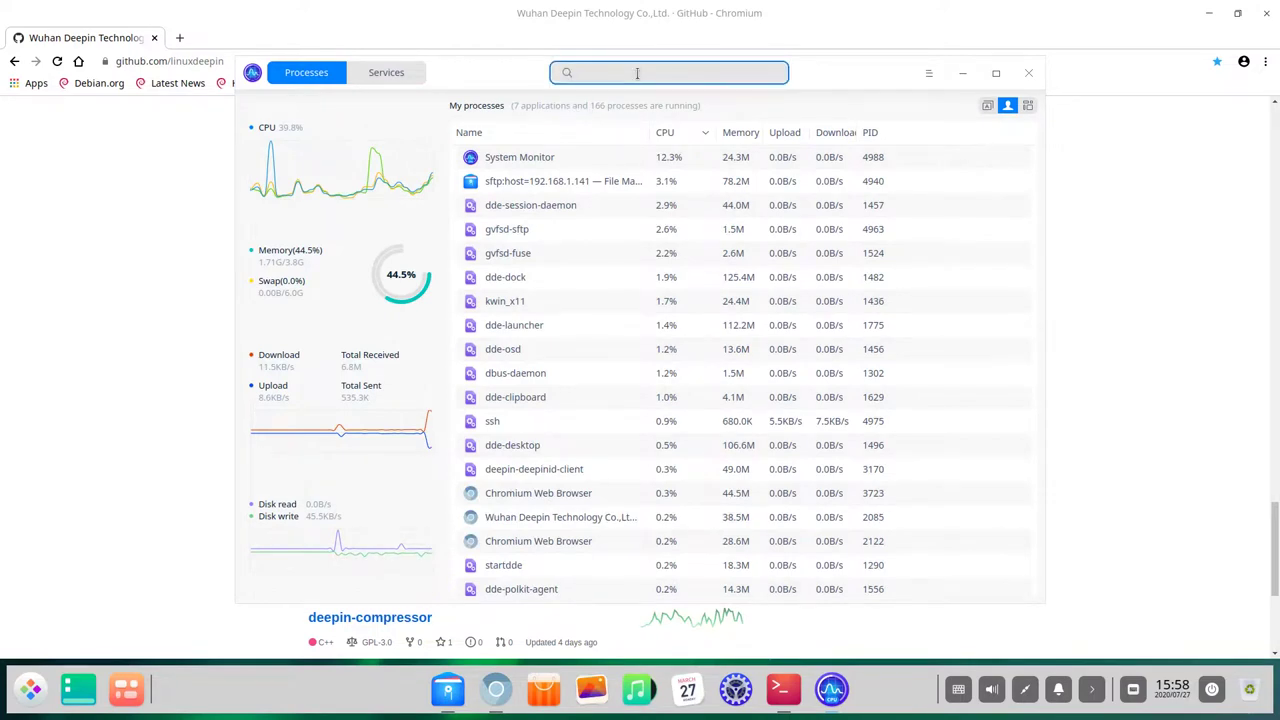
text(gvfs)
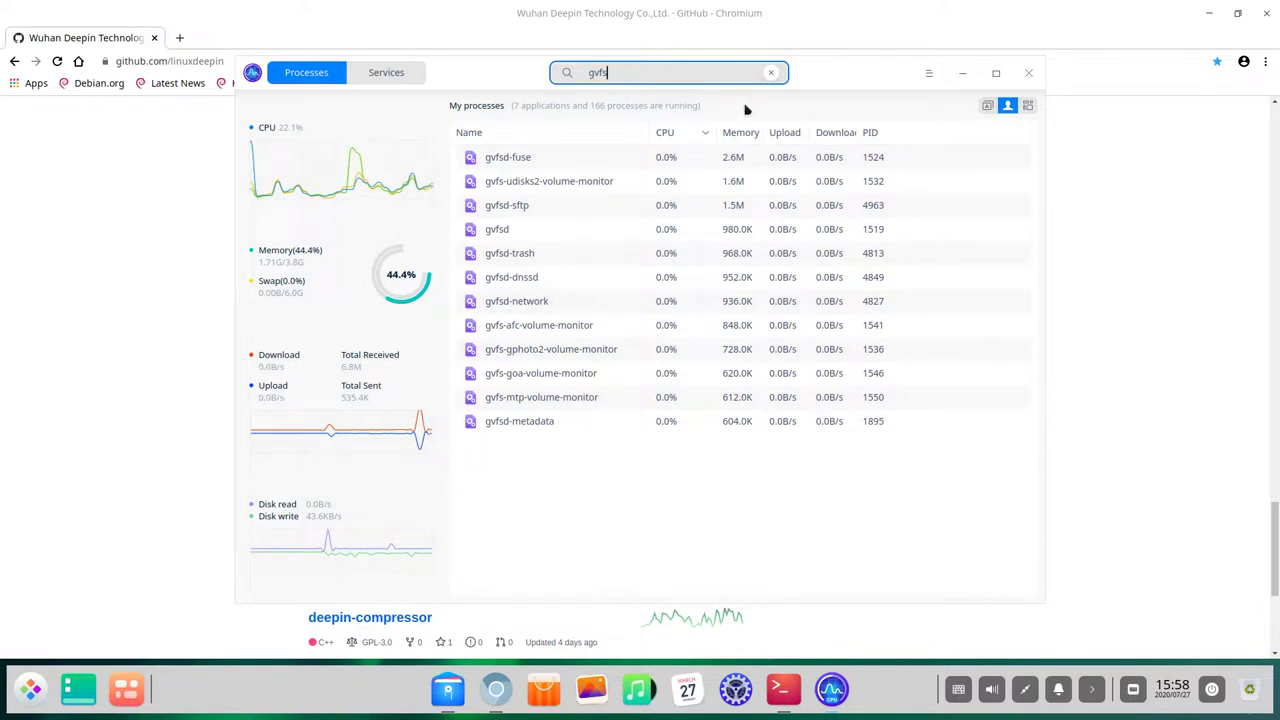
click(771, 72)
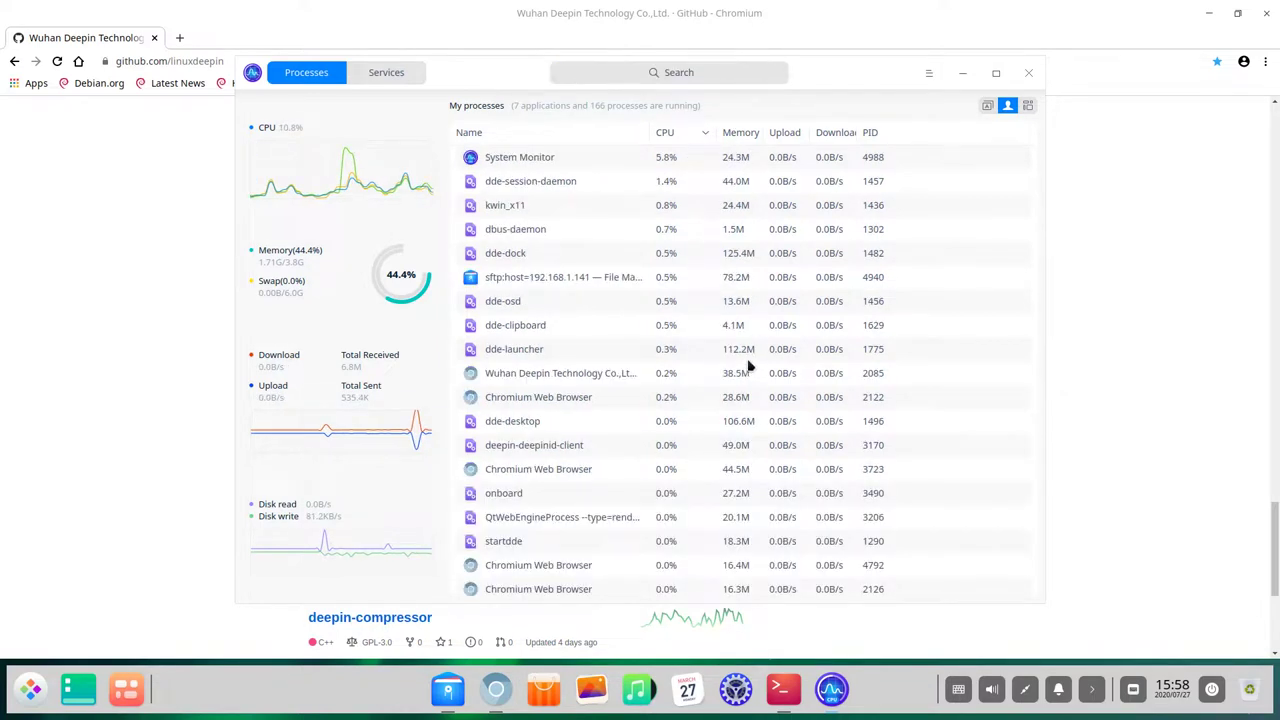
click(508, 257)
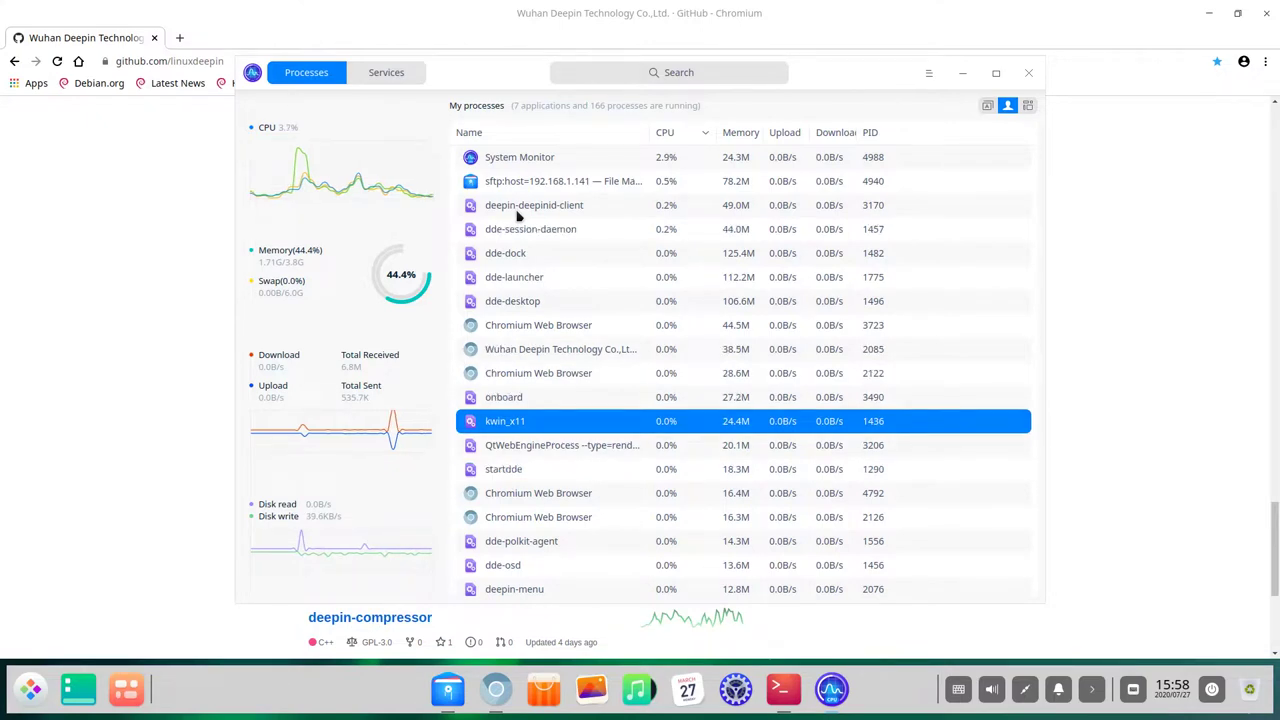
Bring Chromium forward, find 'kwi' on the page, and filter the repositories for kwin.
click(560, 19)
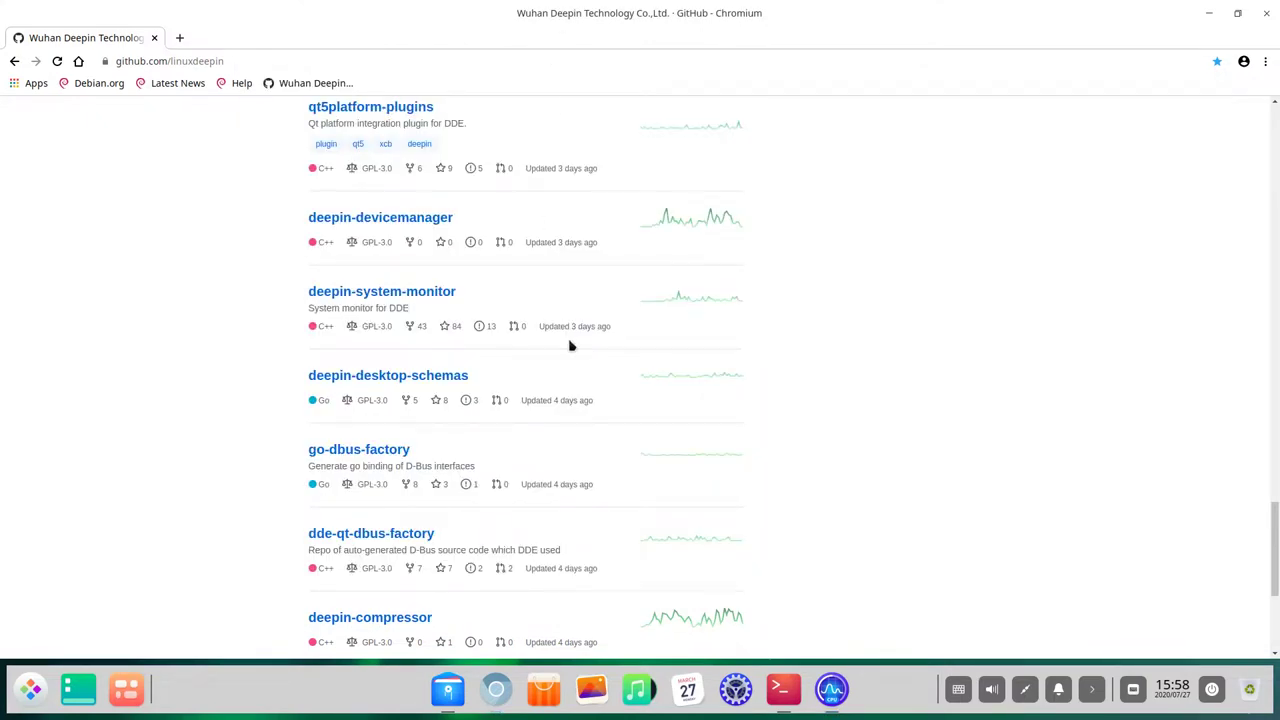
key(ctrl+f)
text(kwin)
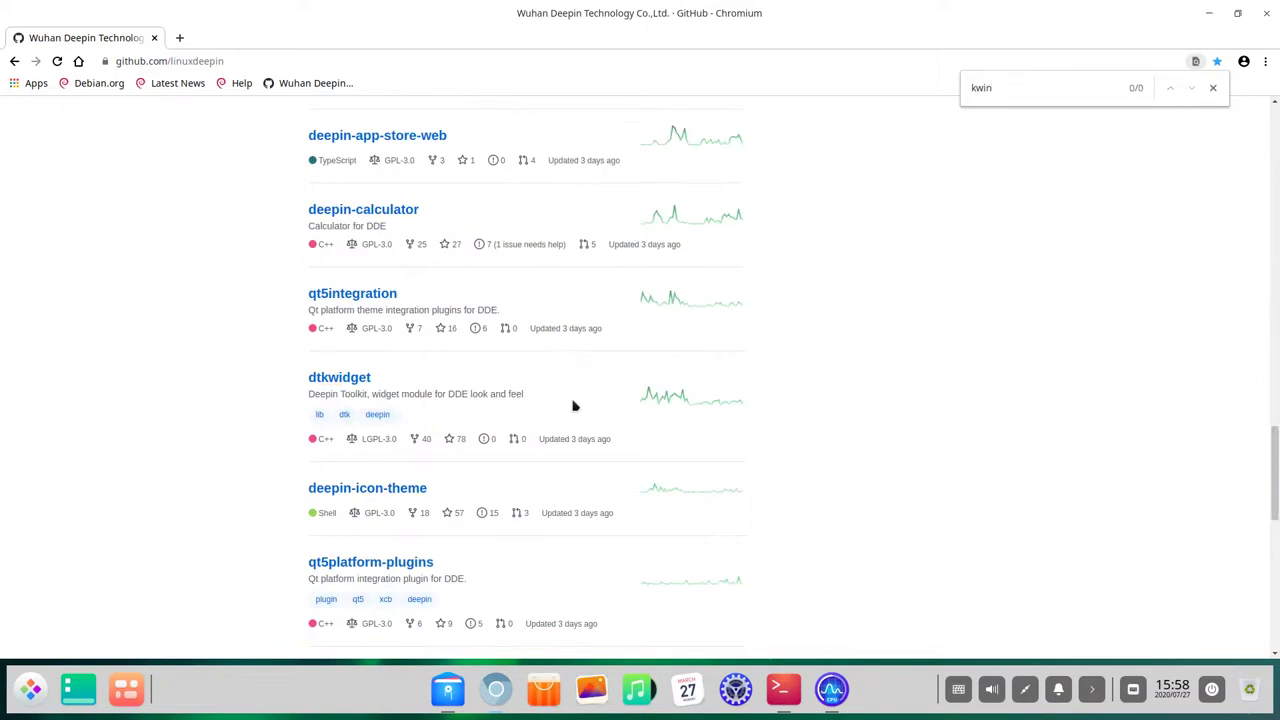
key(Escape)
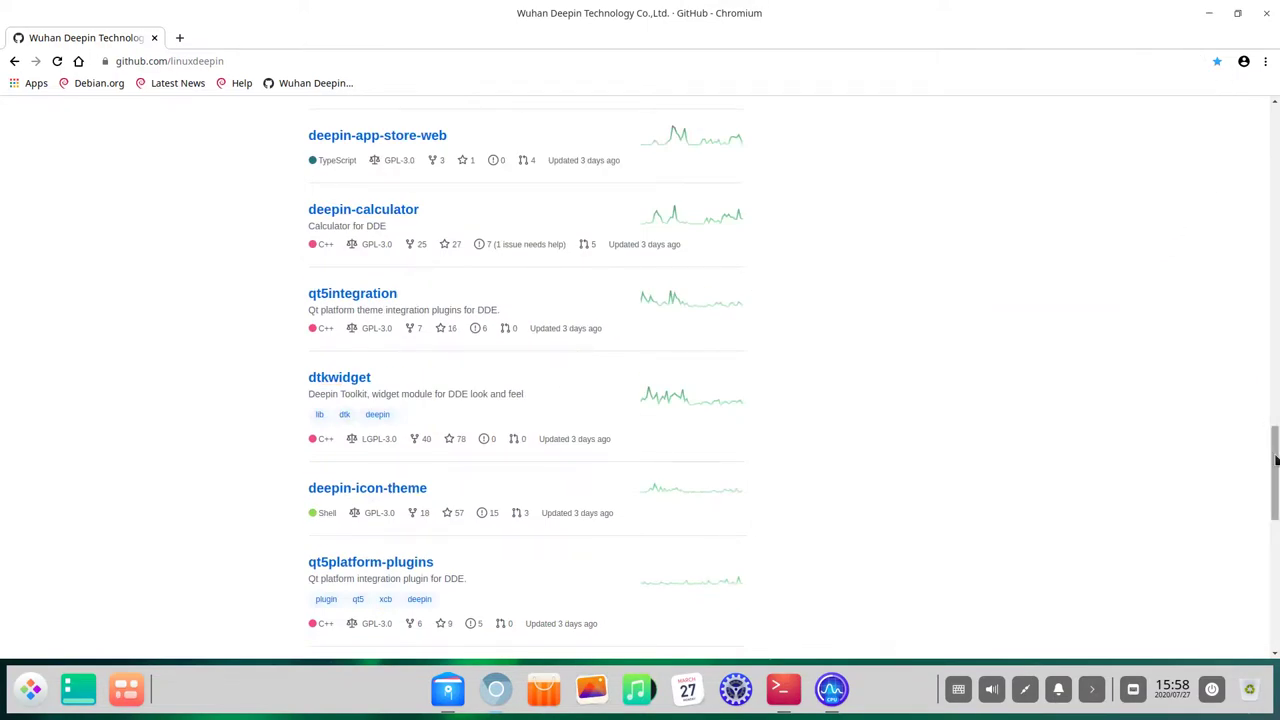
drag(1274, 460, 1276, 190)
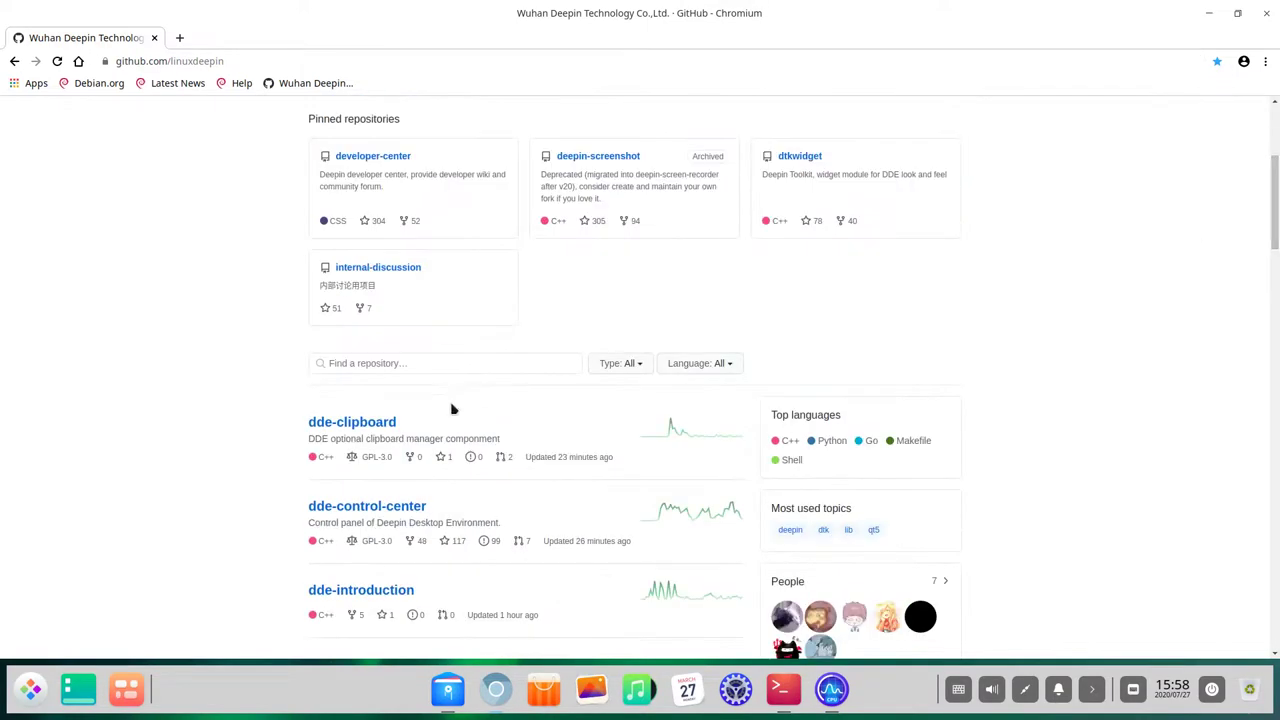
click(425, 363)
text(kwin)
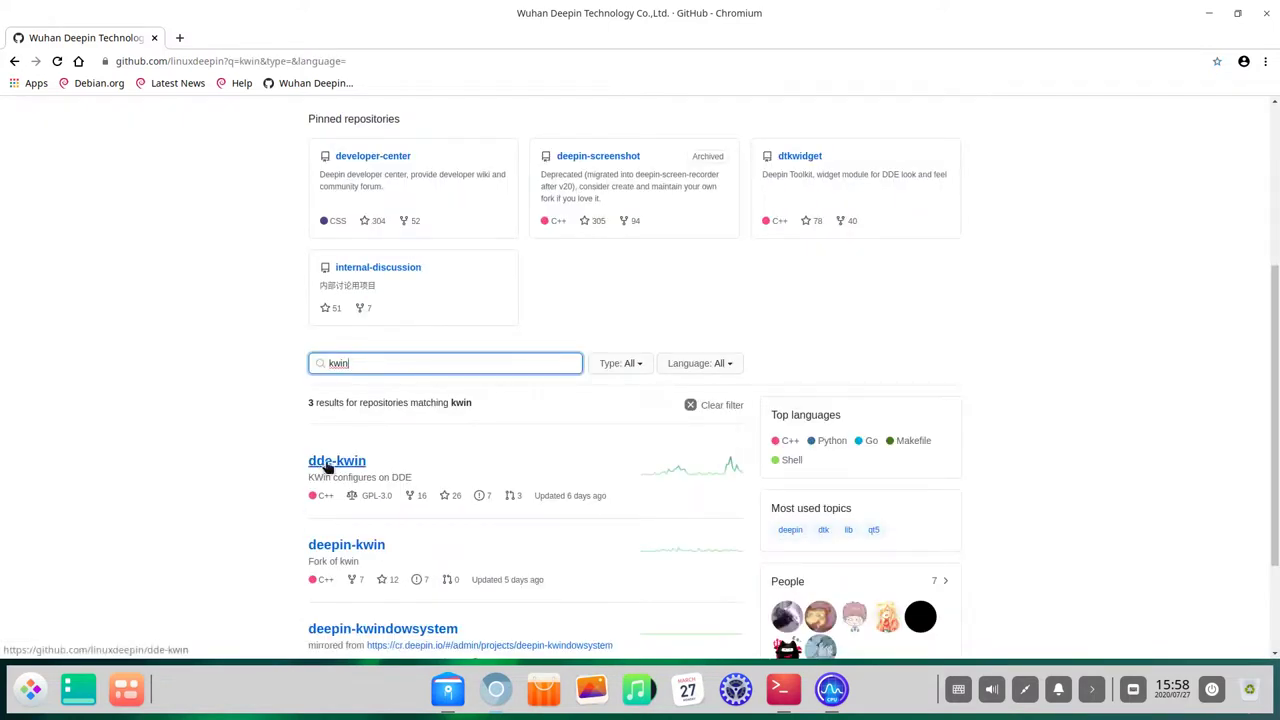
Open the dde-kwin and deepin-kwin repositories, returning to the results after each.
click(330, 462)
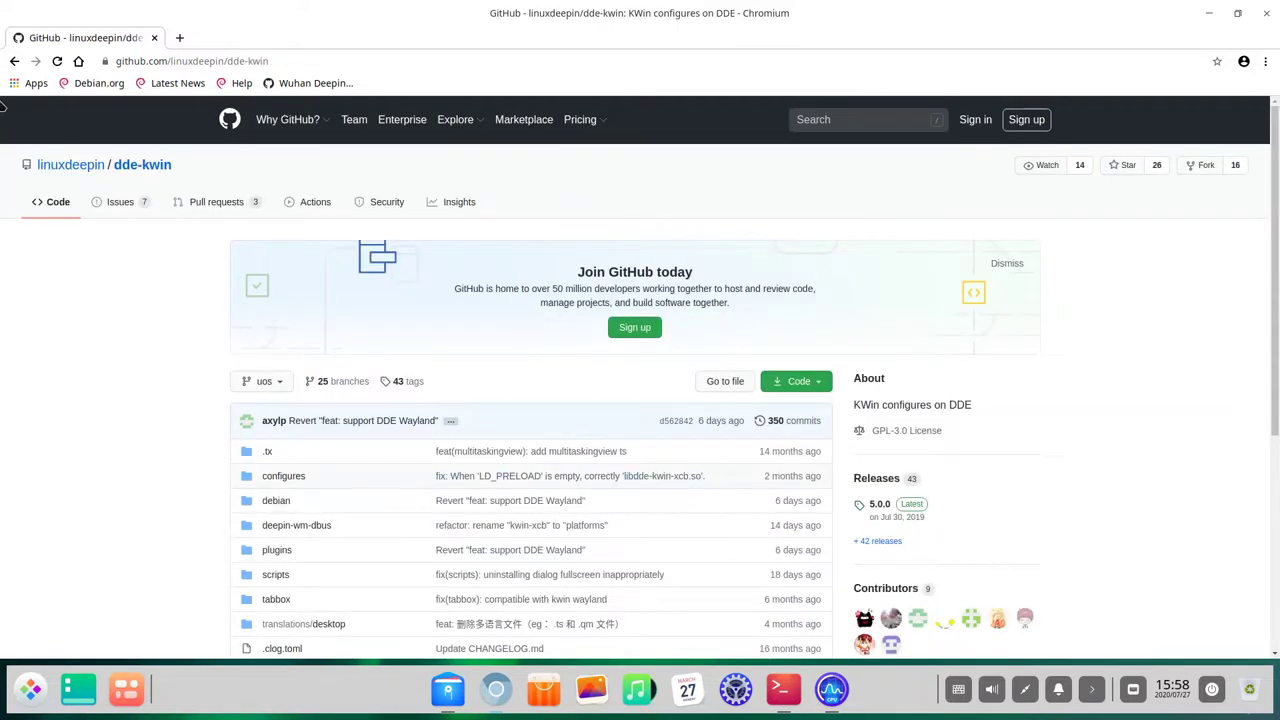
click(14, 61)
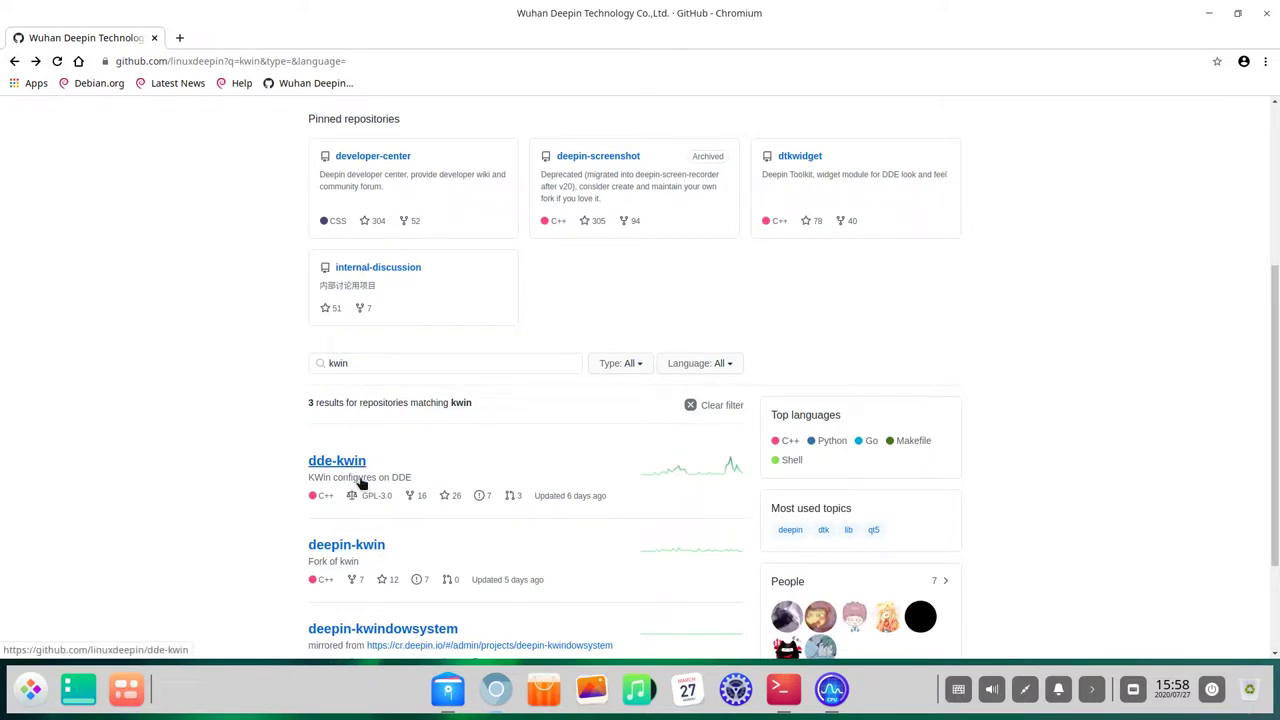
click(376, 552)
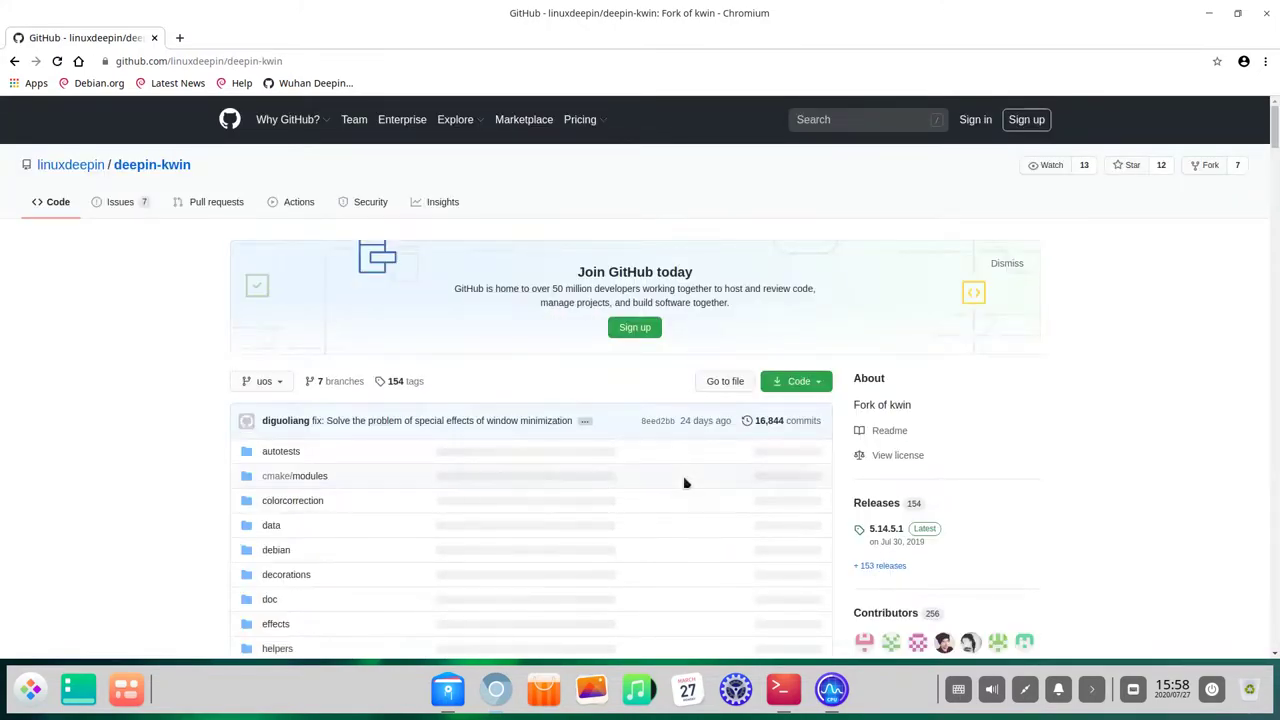
mouse_move(1276, 135)
mouse_down()
mouse_move(1269, 463)
mouse_move(1275, 110)
mouse_up()
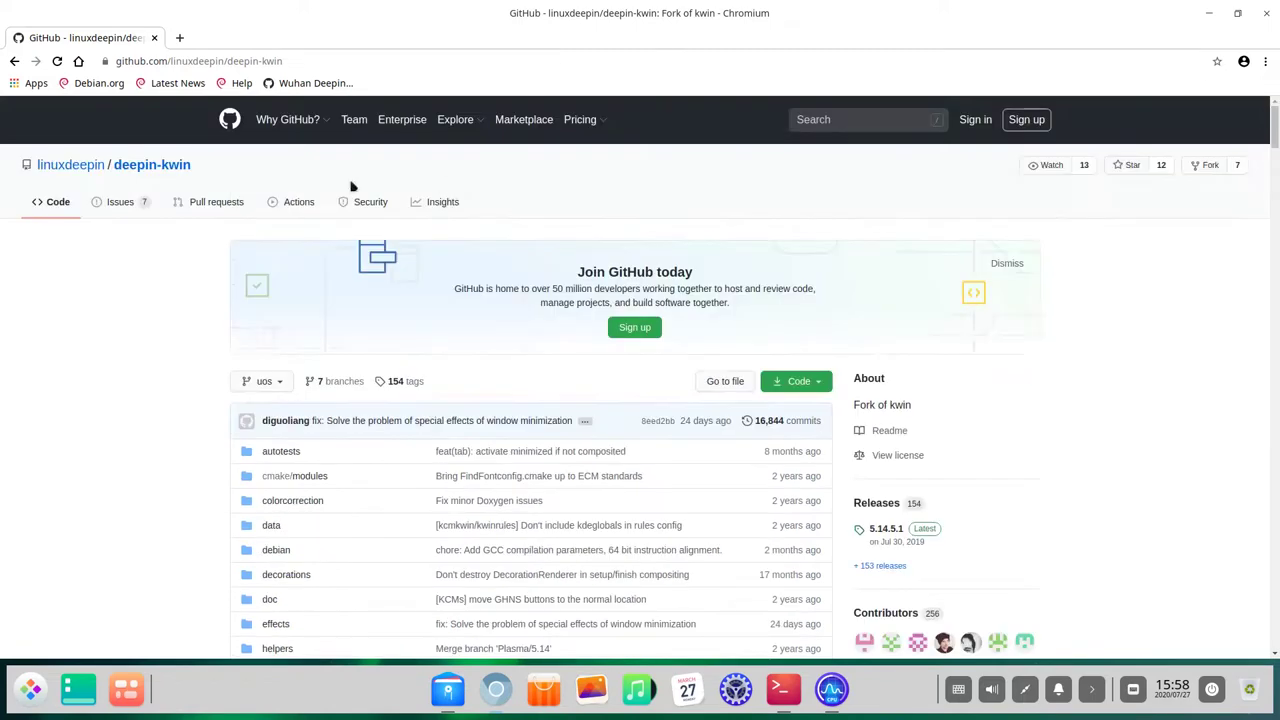
click(14, 61)
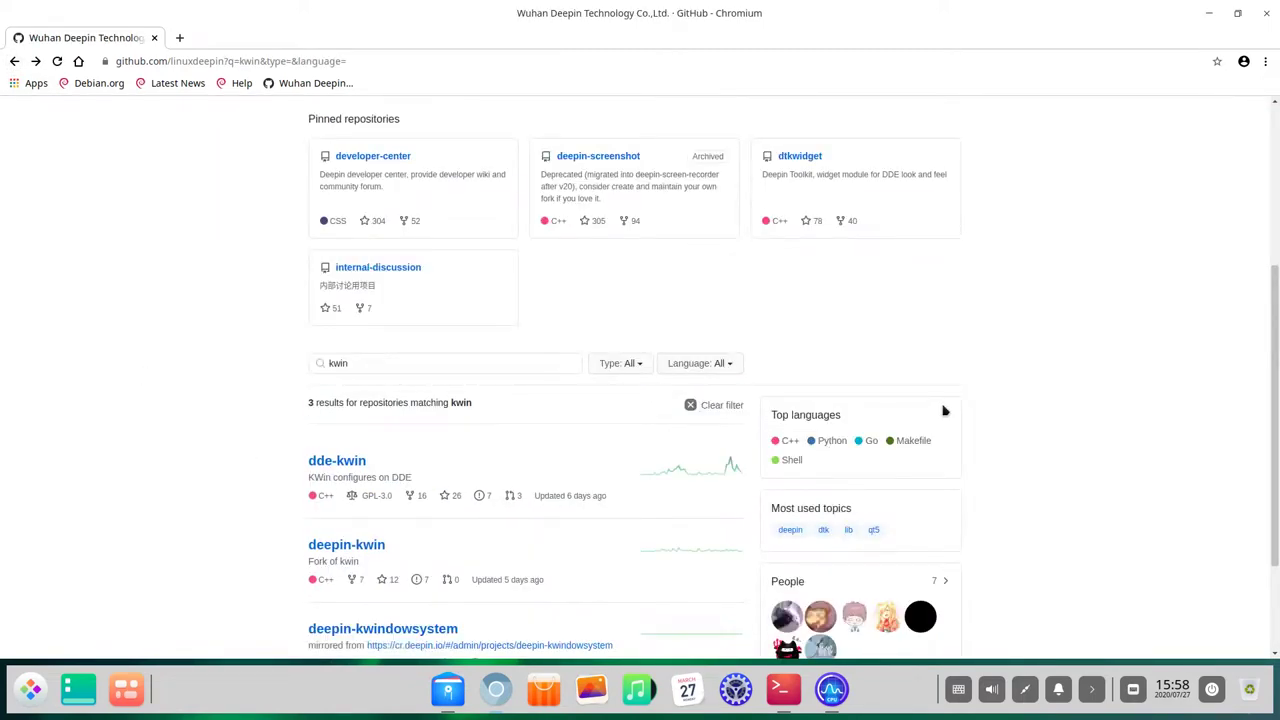
Clear the kwin filter and scroll through the full repository list.
mouse_move(1277, 344)
mouse_down()
mouse_move(1277, 445)
mouse_move(1272, 320)
mouse_up()
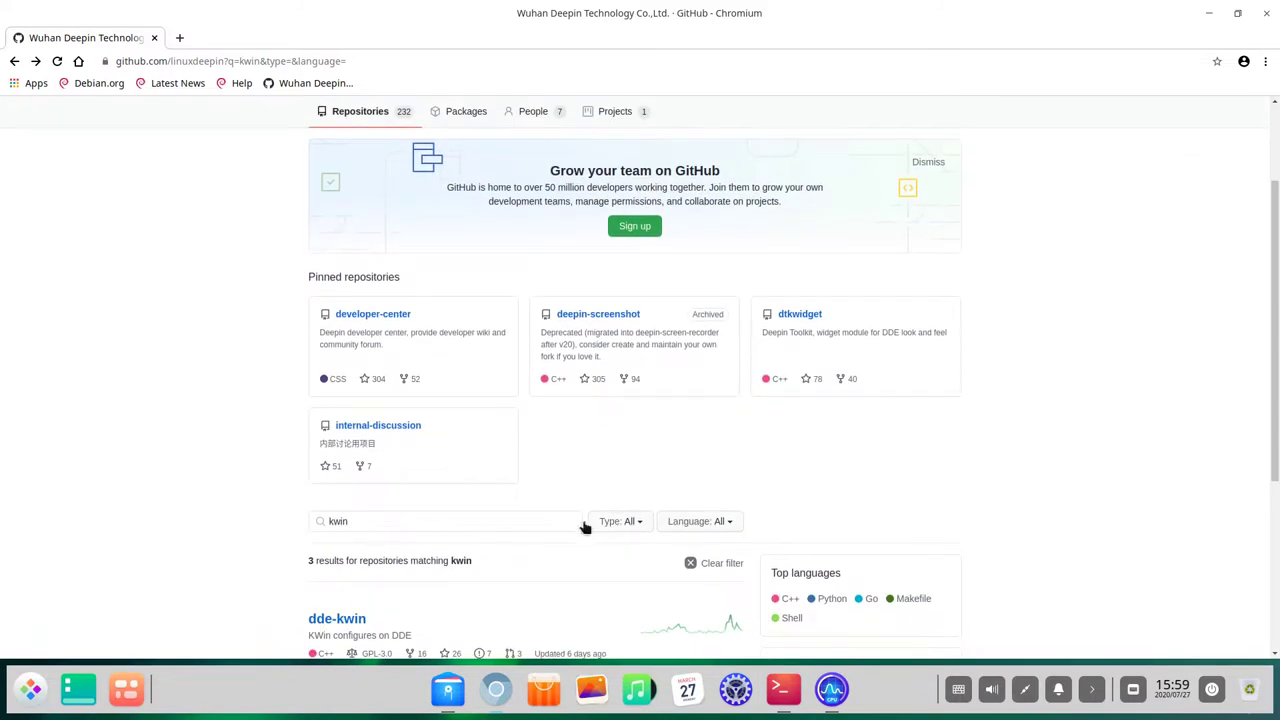
double_click(517, 516)
key(BackSpace)
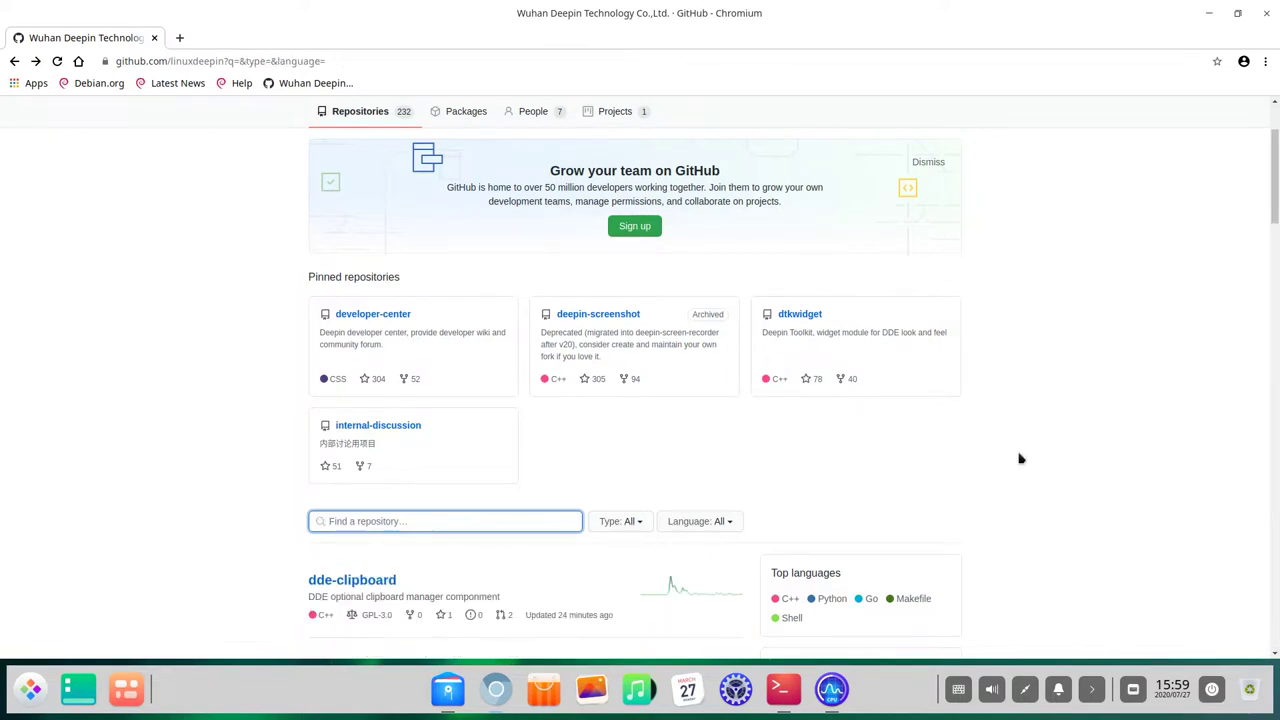
drag(1276, 193, 1272, 400)
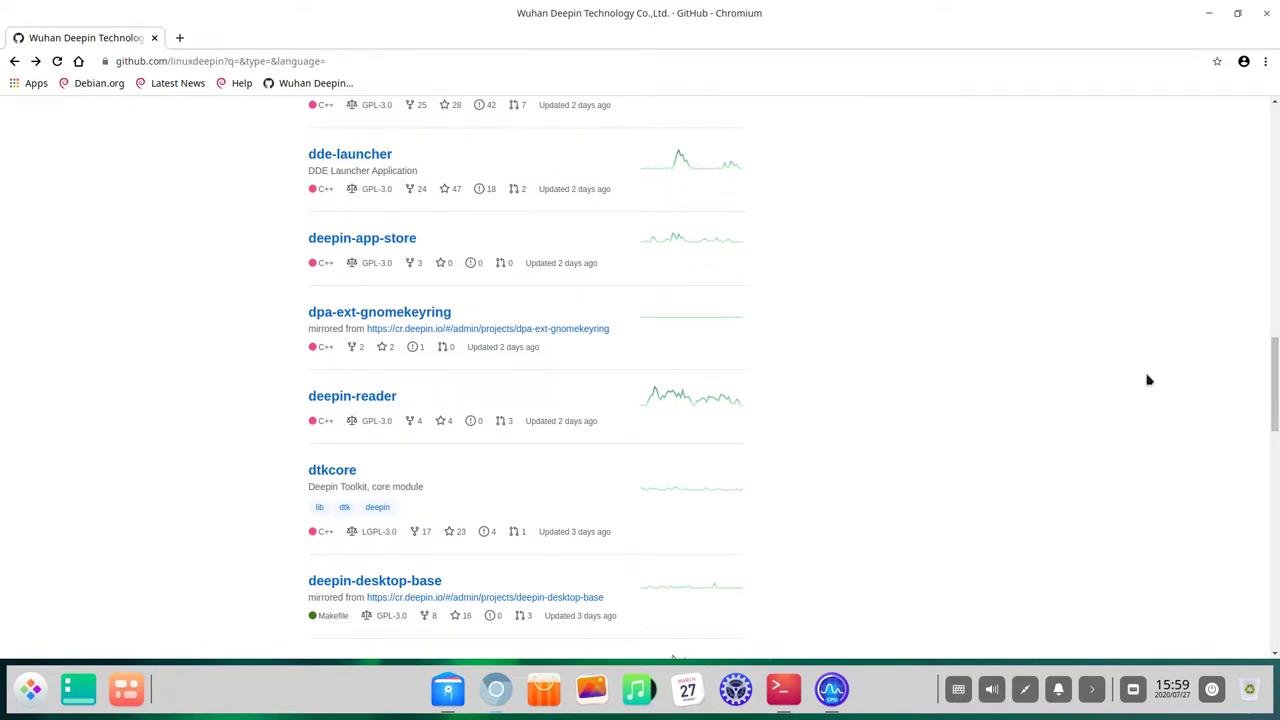
drag(1274, 380, 1229, 536)
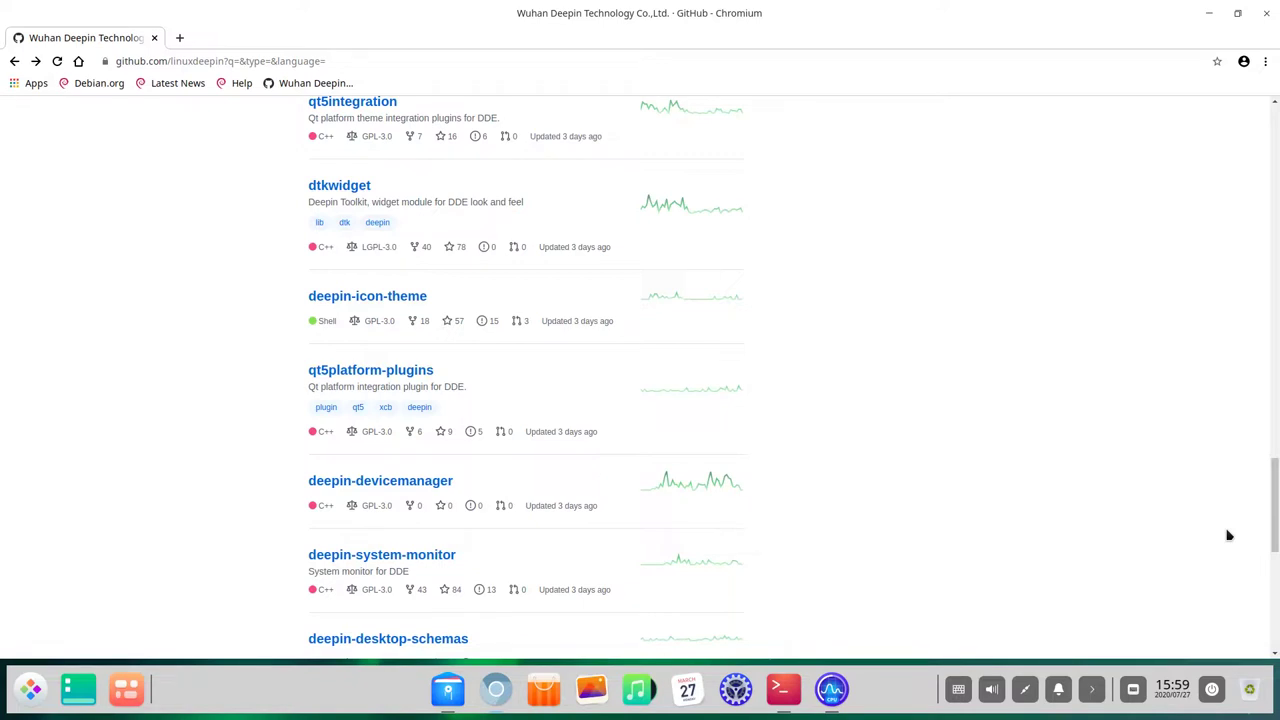
drag(1274, 546, 1240, 166)
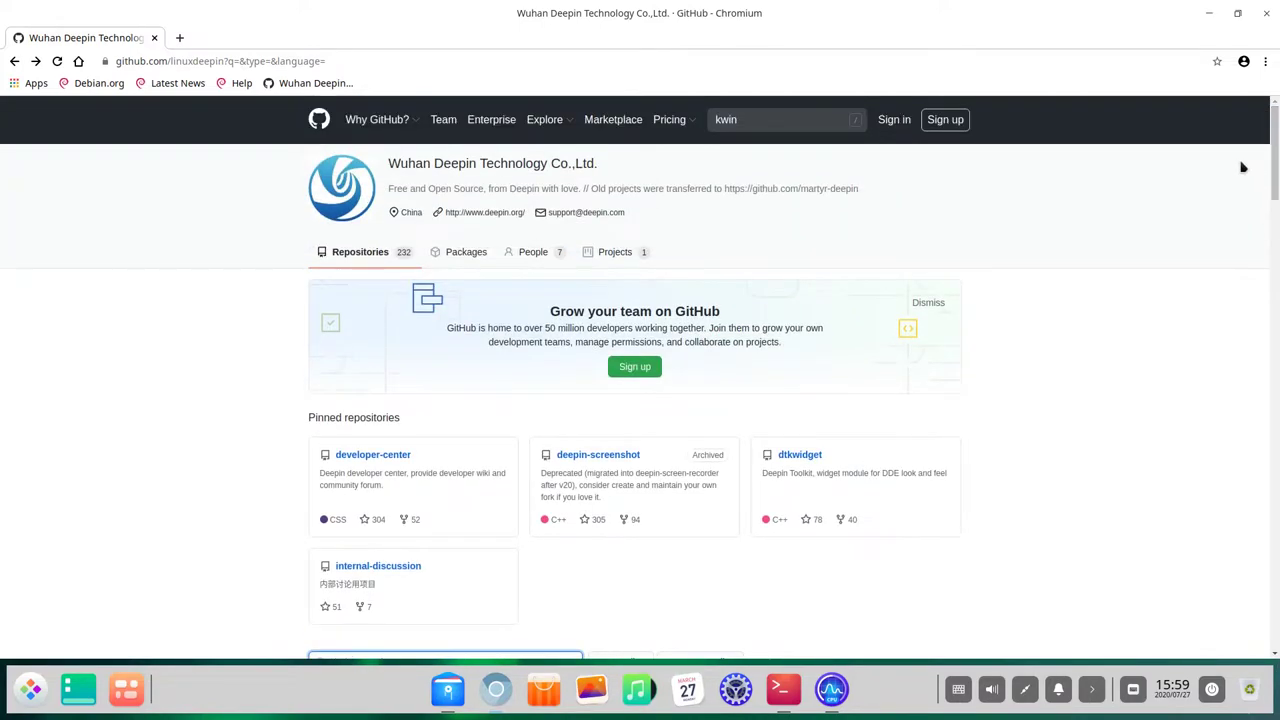
Minimize Chromium and select dde-clipboard, dde-dock, dde-osd and Fcitx in My processes.
click(1210, 14)
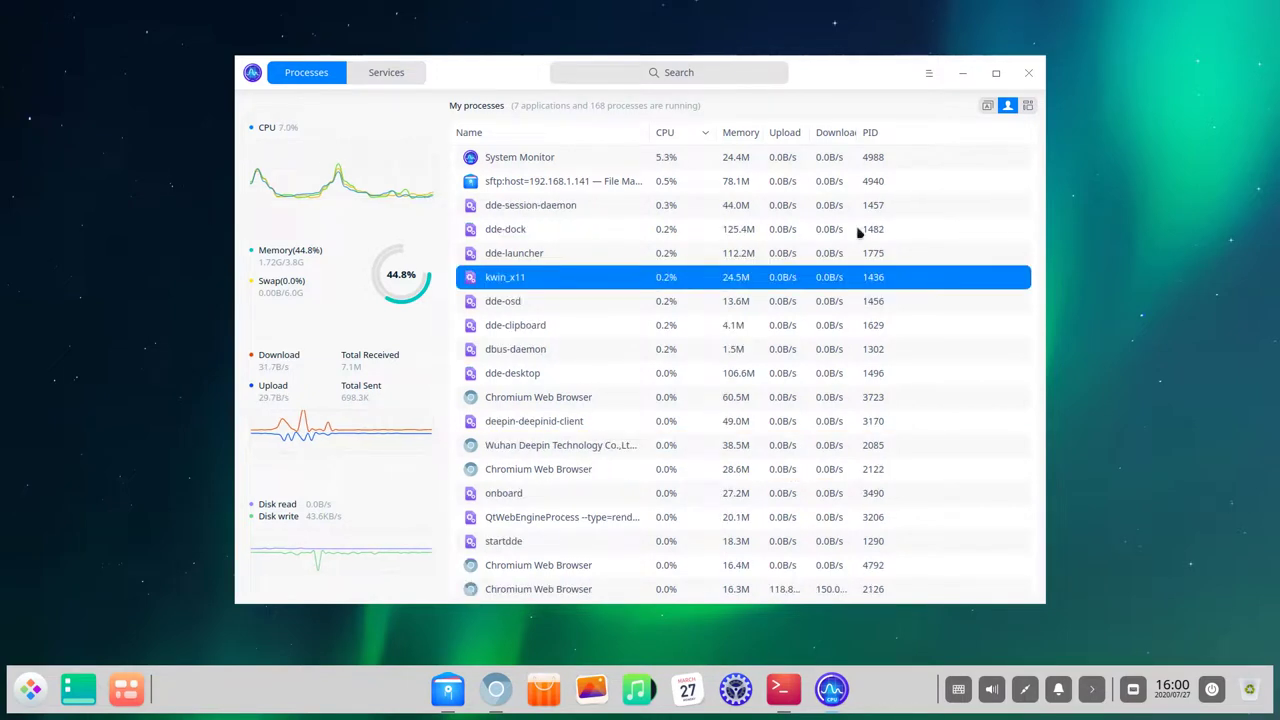
click(545, 334)
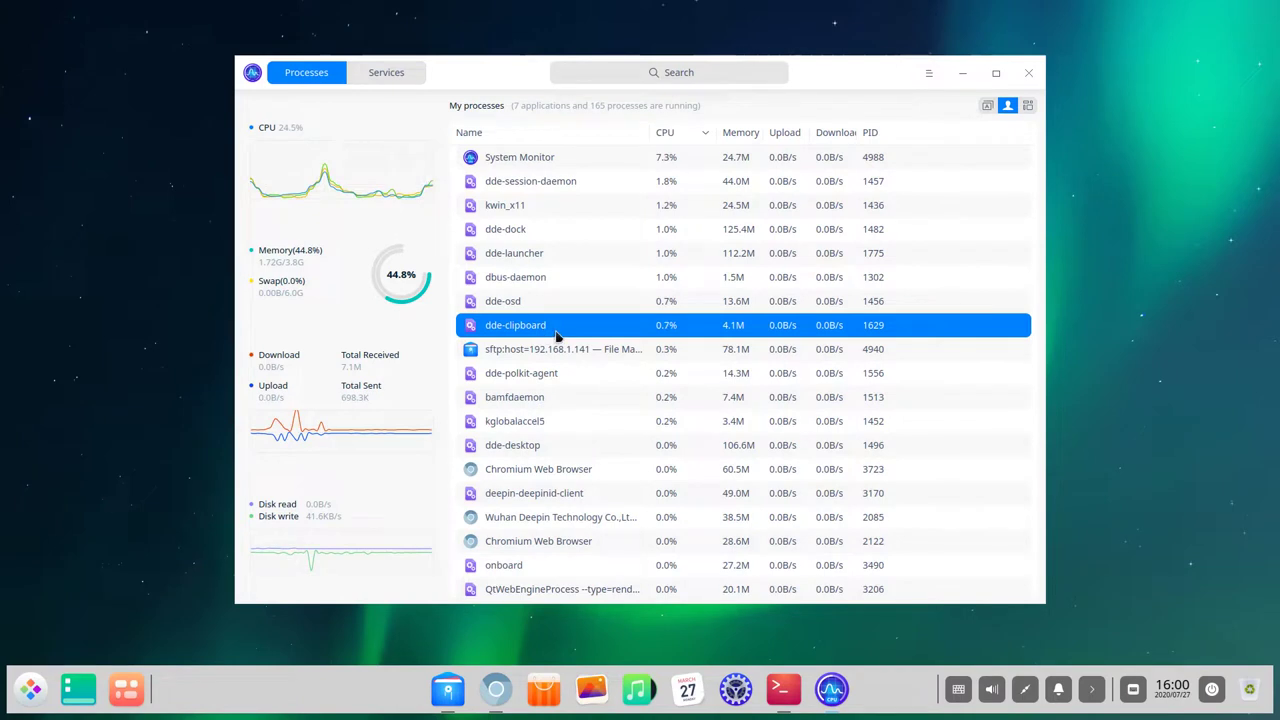
click(536, 300)
click(541, 326)
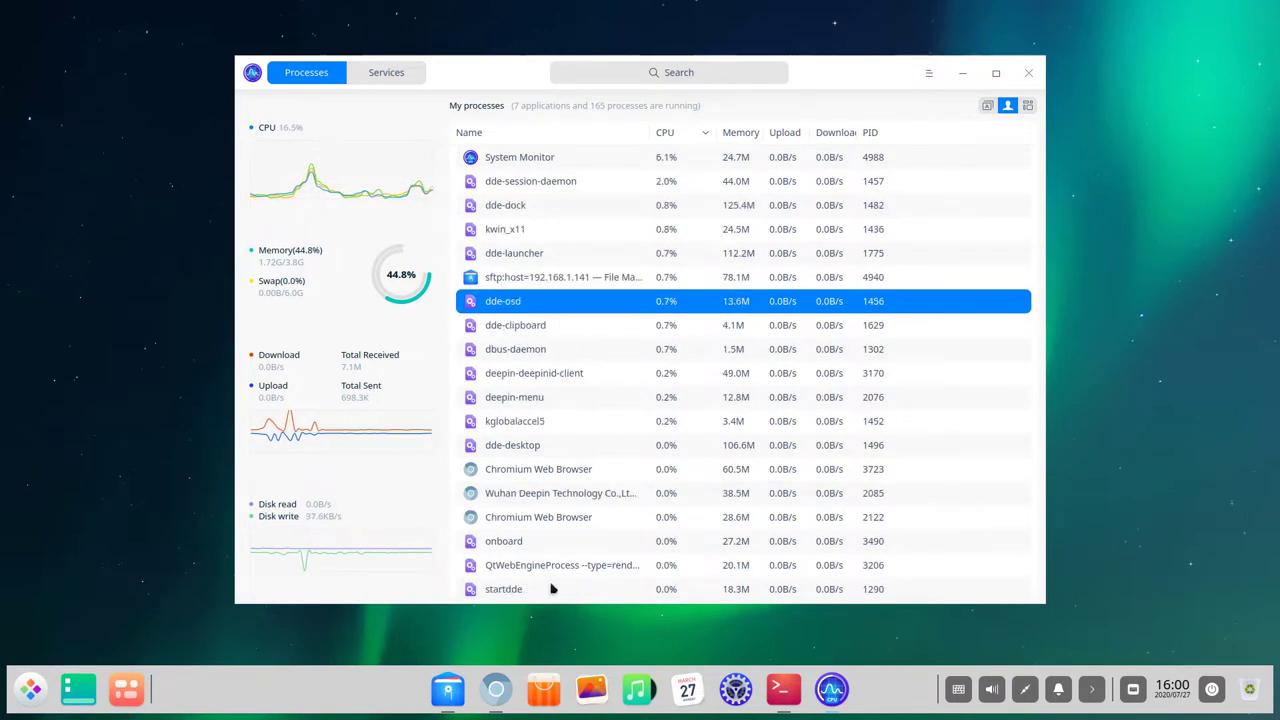
scroll(625, 505, down, 5)
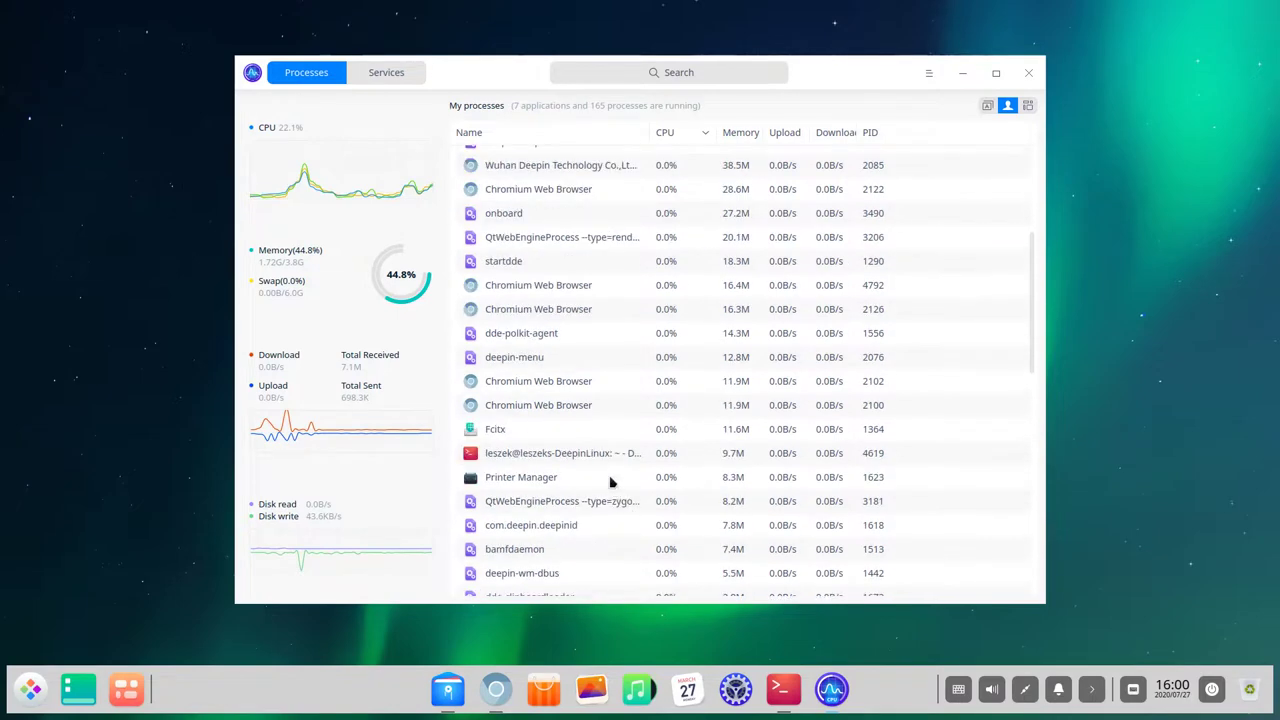
scroll(610, 480, down, 3)
click(524, 276)
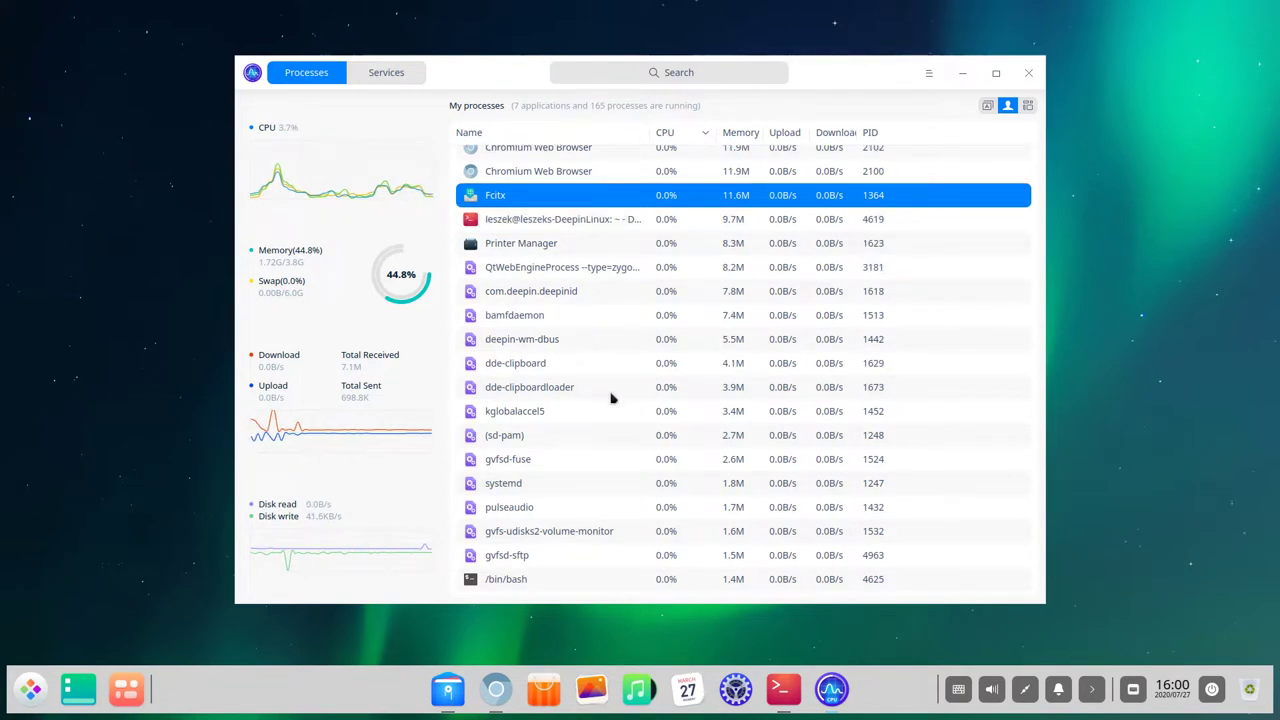
Select pulseaudio, systemd, gnome-keyring-daemon, gvfsd and kglobalaccel5, then close System Monitor.
scroll(610, 410, down, 1)
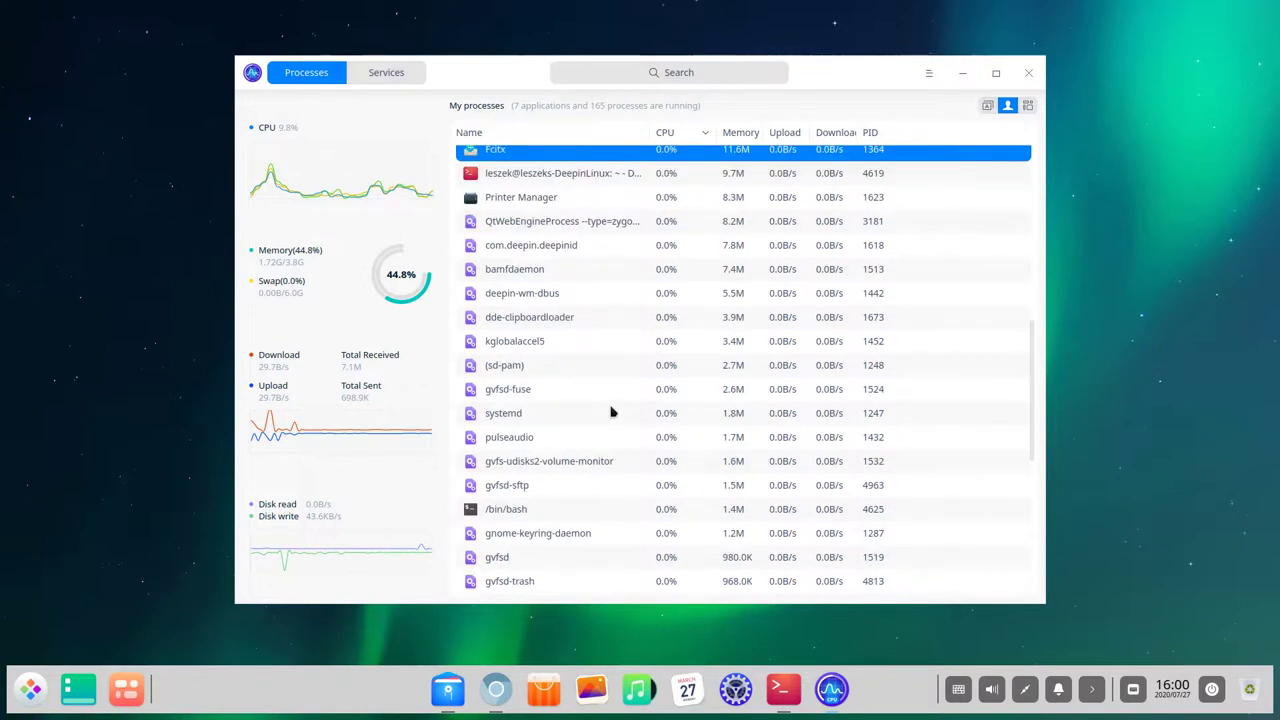
click(550, 439)
click(558, 415)
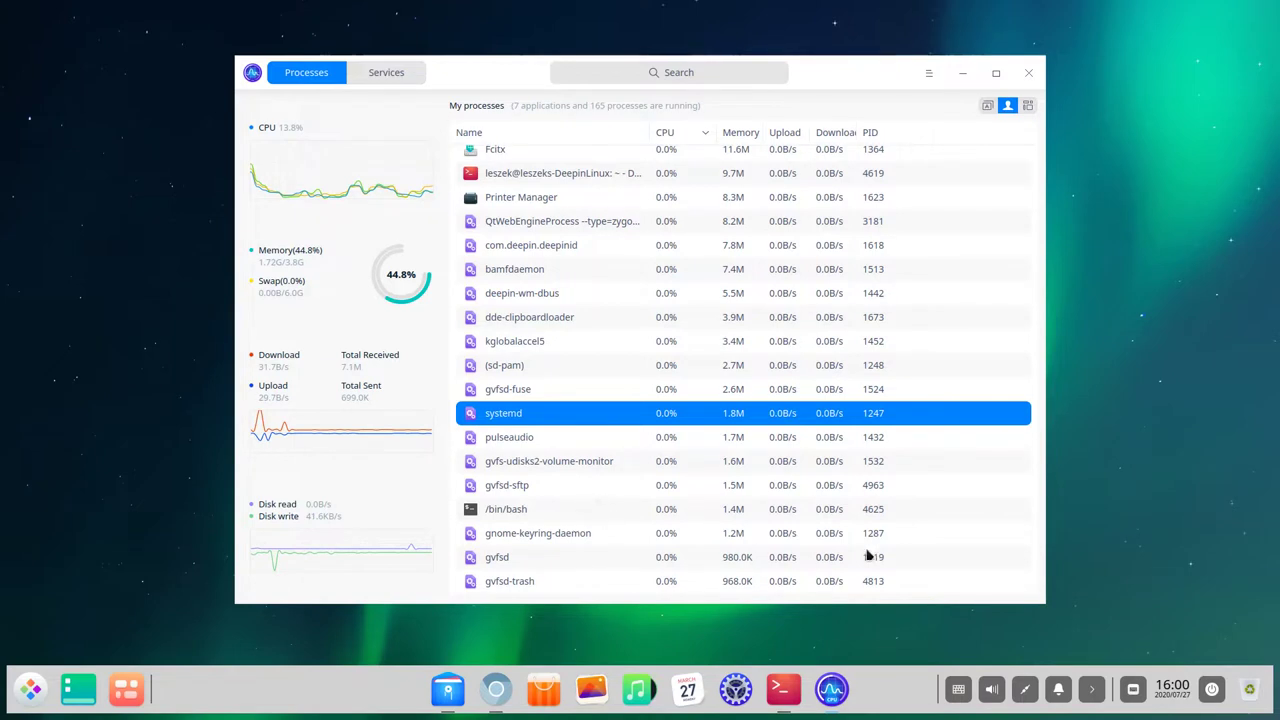
click(590, 538)
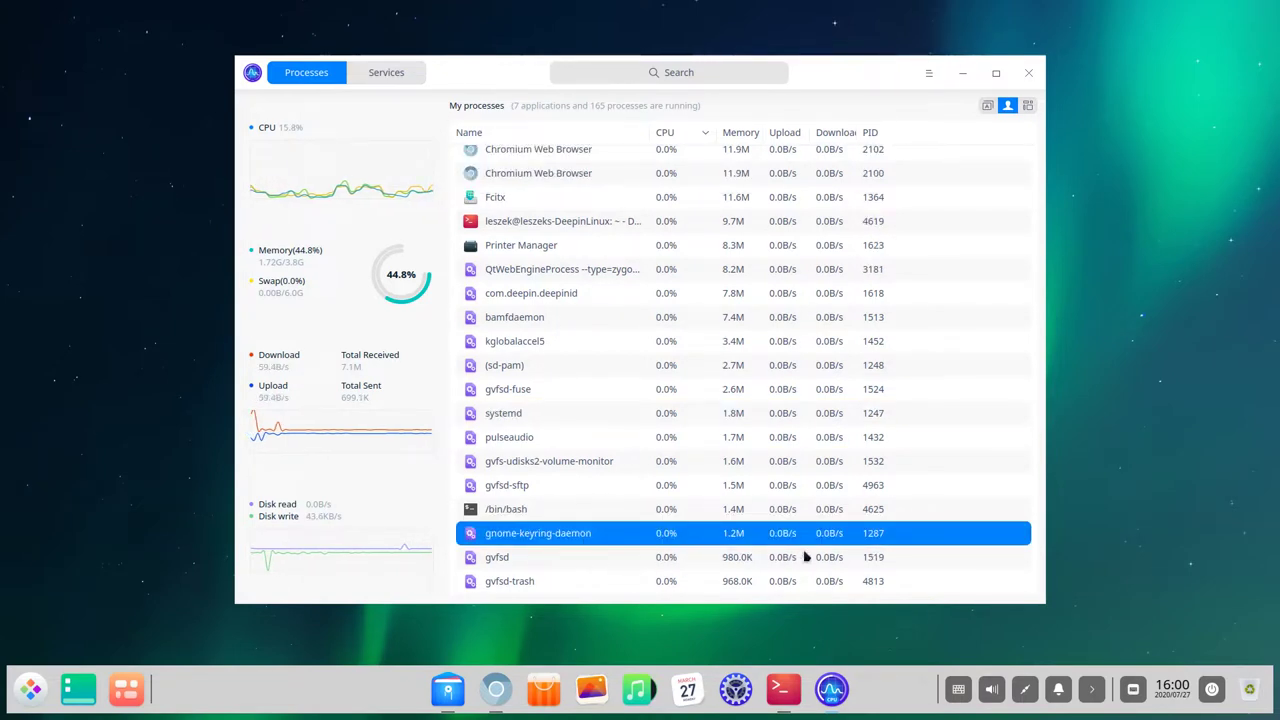
click(555, 559)
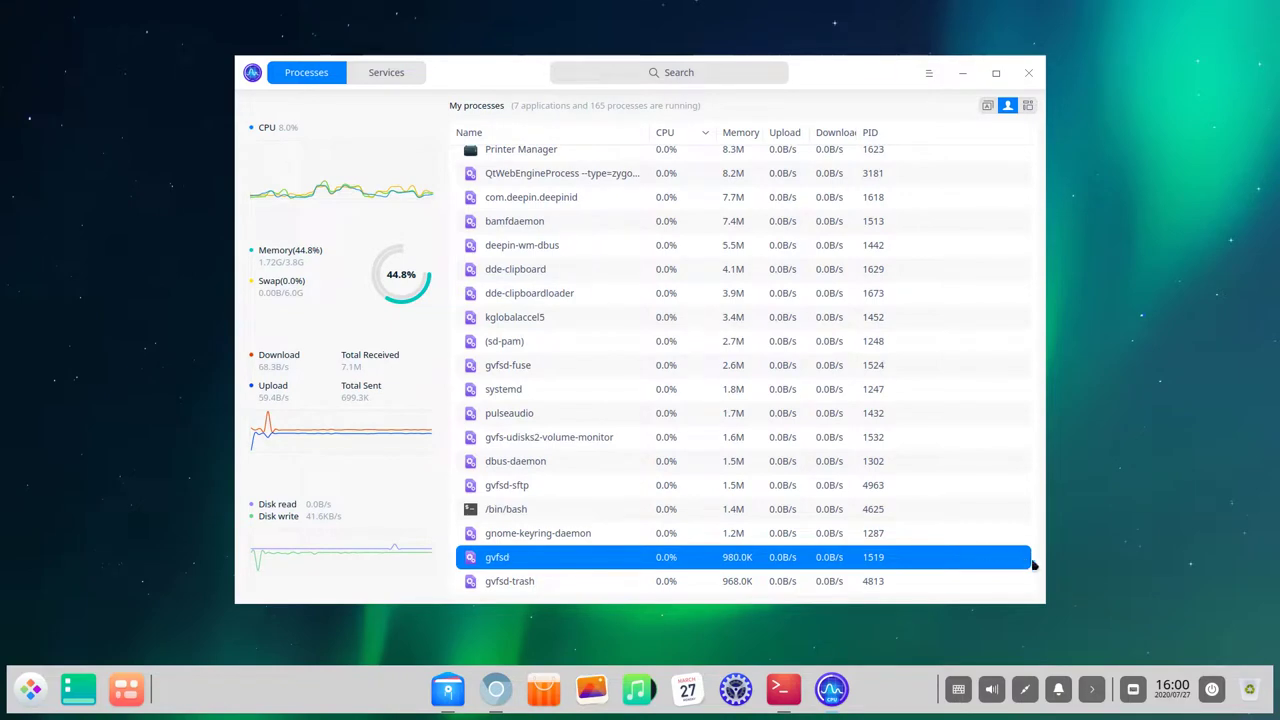
scroll(795, 463, up, 3)
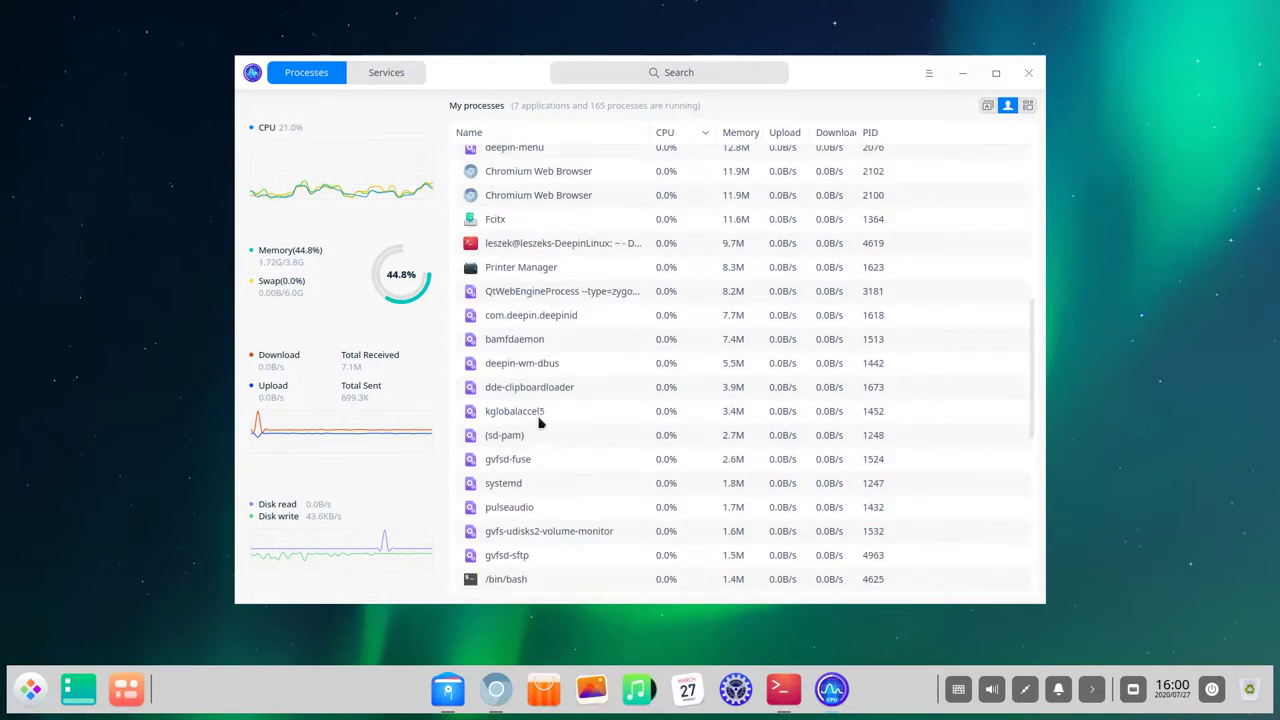
click(537, 416)
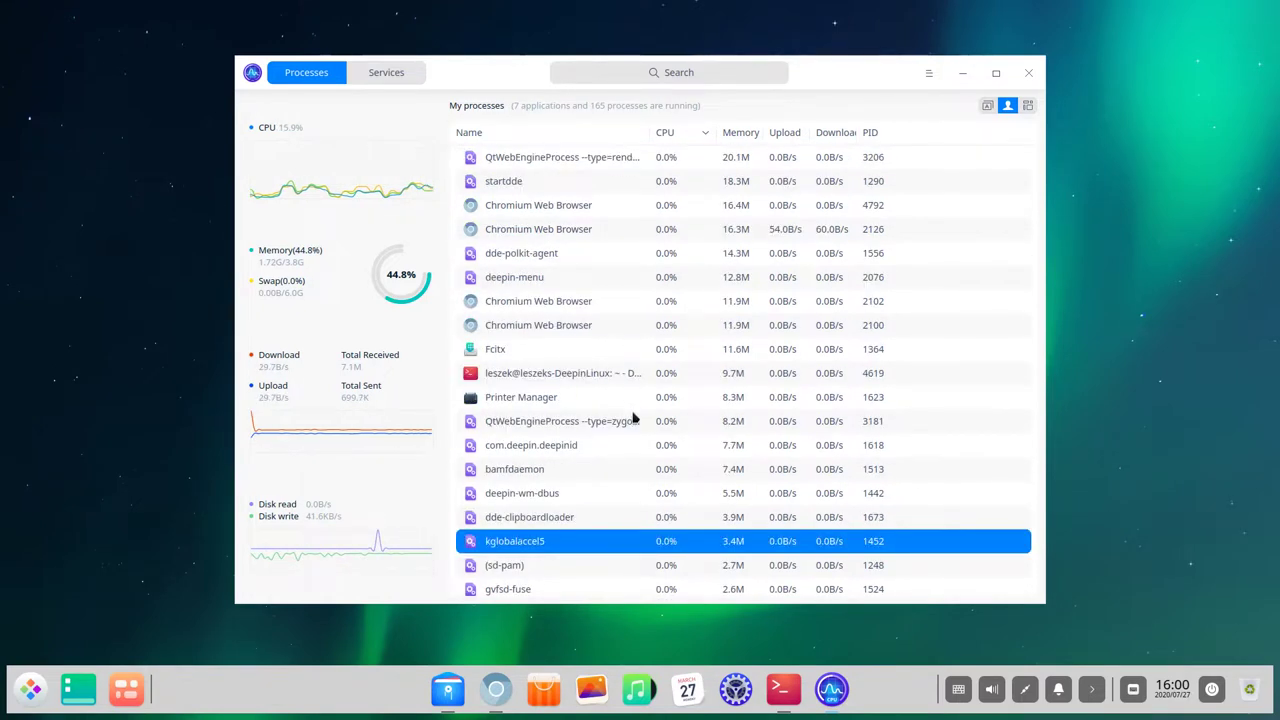
scroll(633, 420, up, 5)
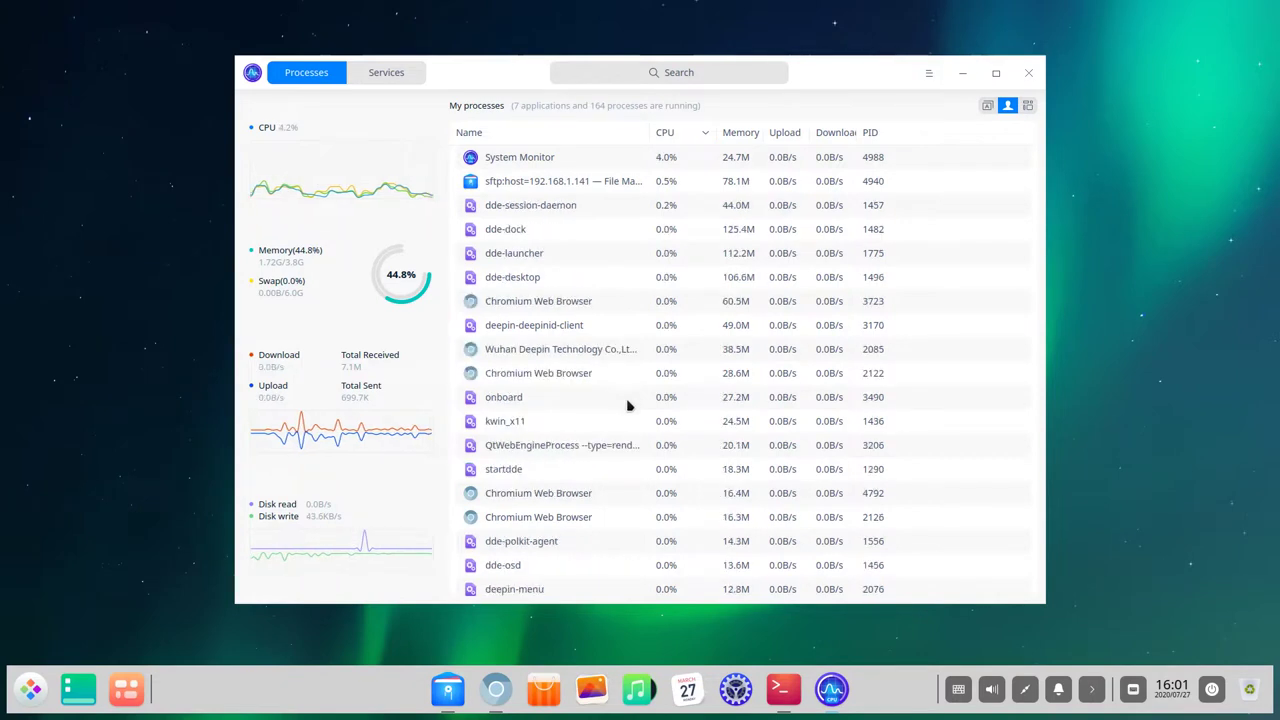
click(1031, 76)
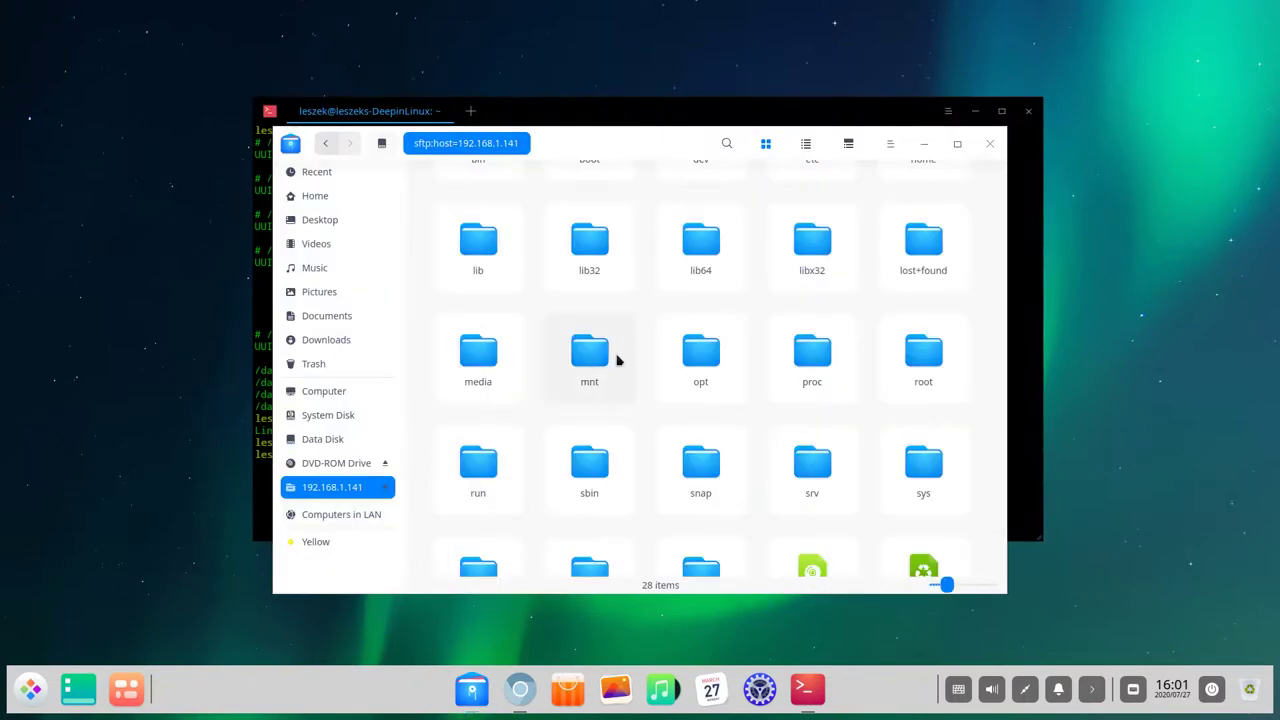
Close the SFTP file manager and terminal, then reopen Computer from the Launcher and close it.
click(984, 145)
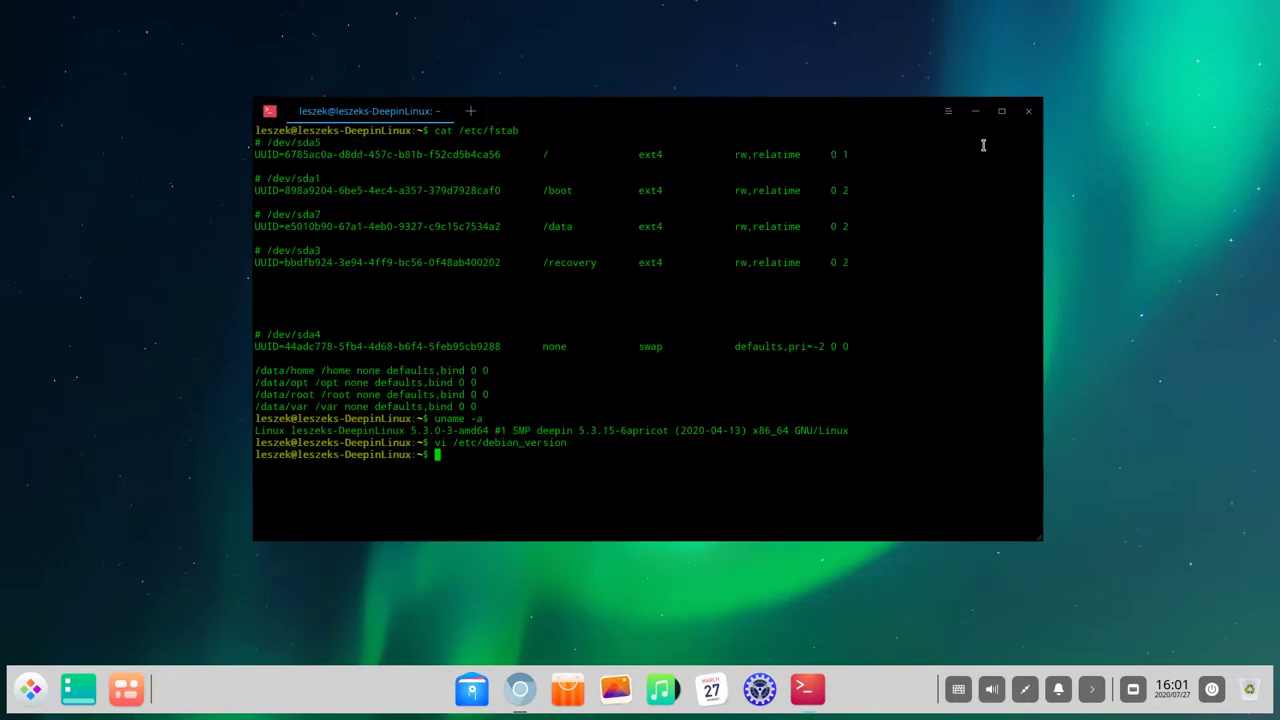
click(1028, 111)
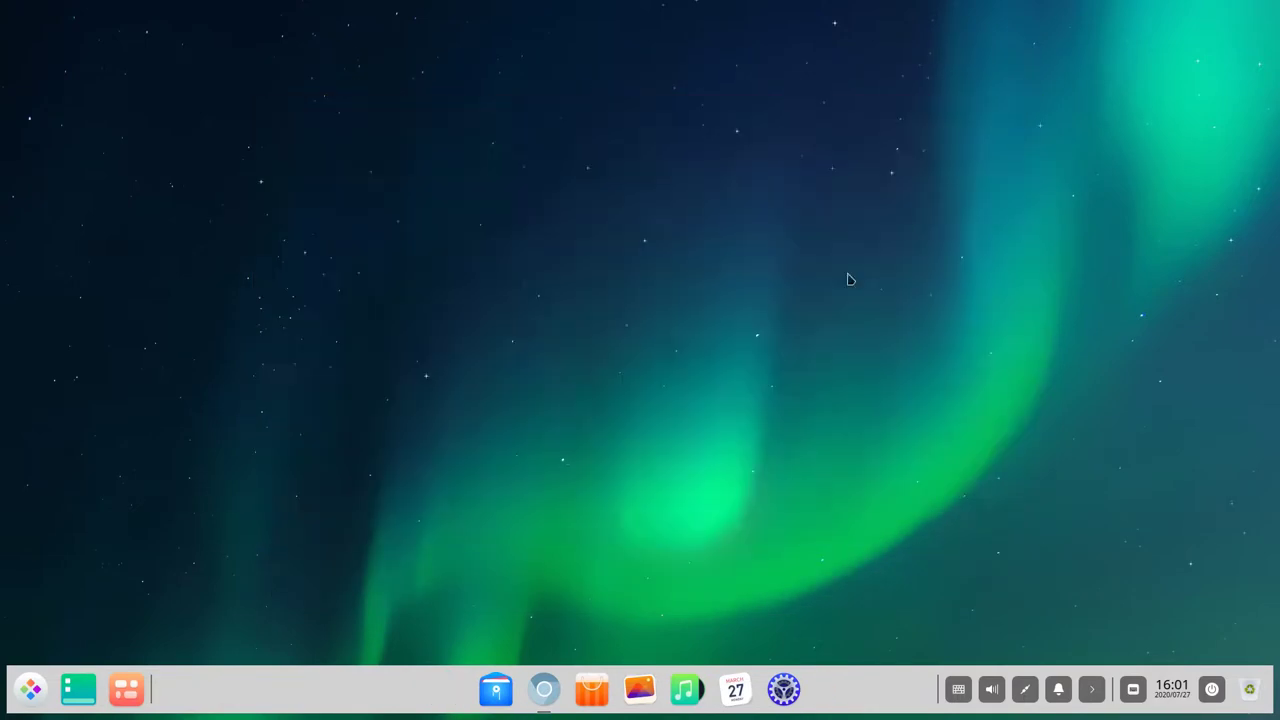
click(28, 687)
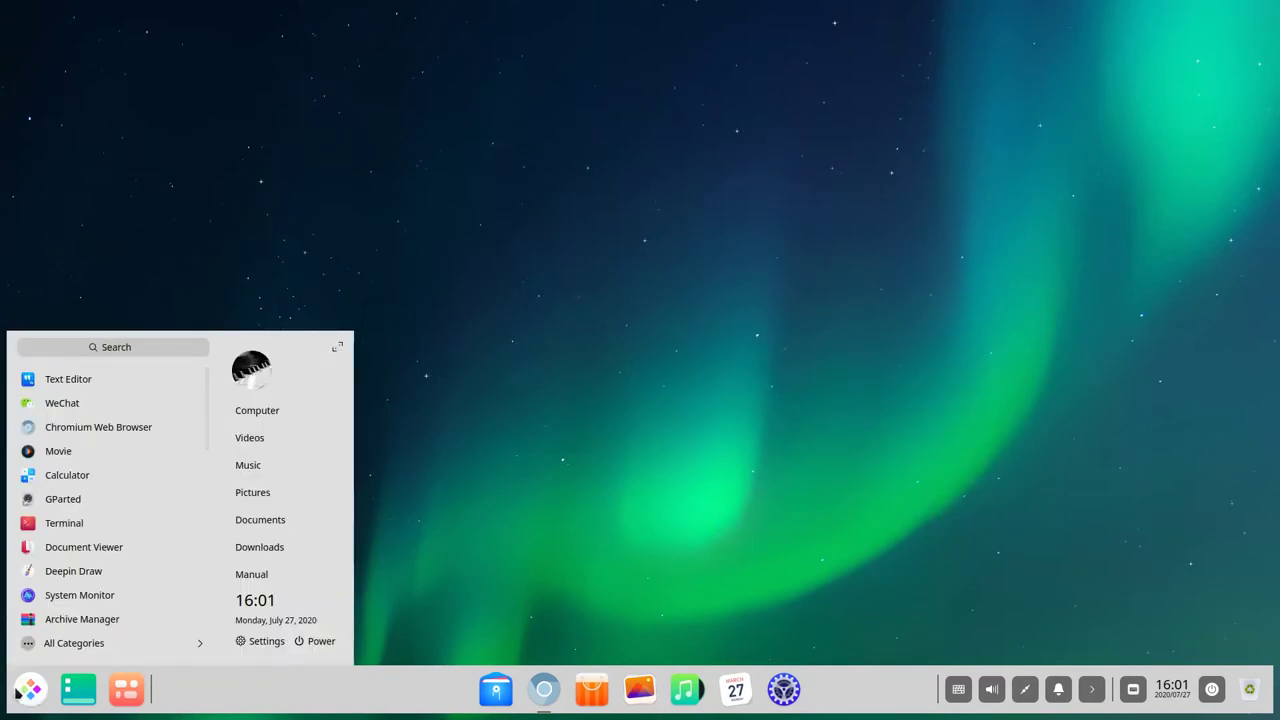
scroll(122, 538, down, 10)
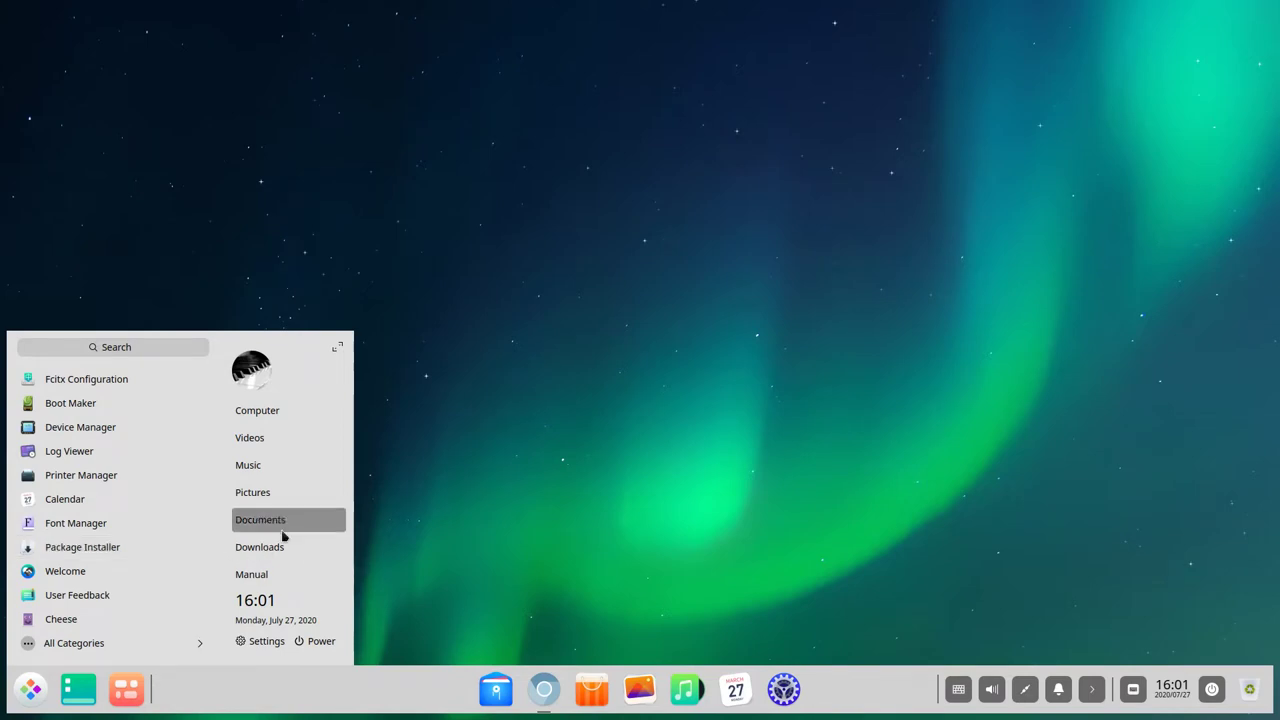
click(396, 436)
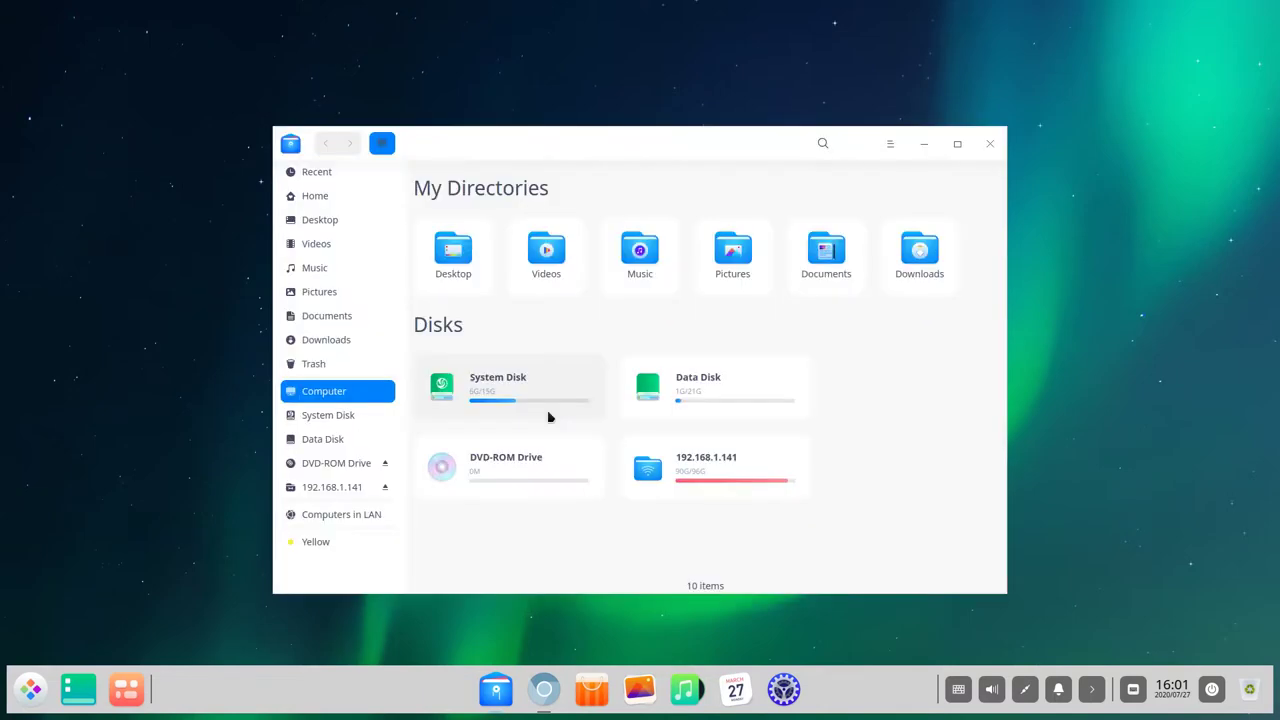
click(990, 144)
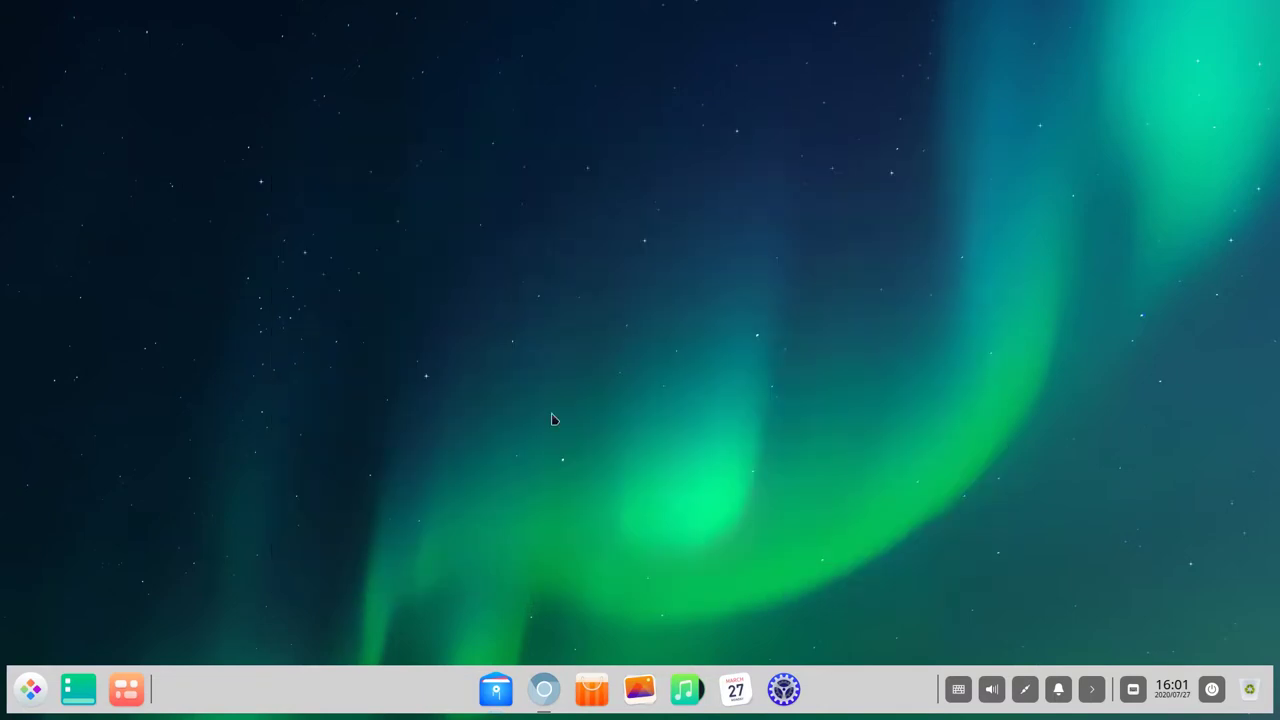
Enable Window Effect in Control Center's Personalization settings, then move and close the window.
click(30, 688)
click(693, 449)
click(783, 688)
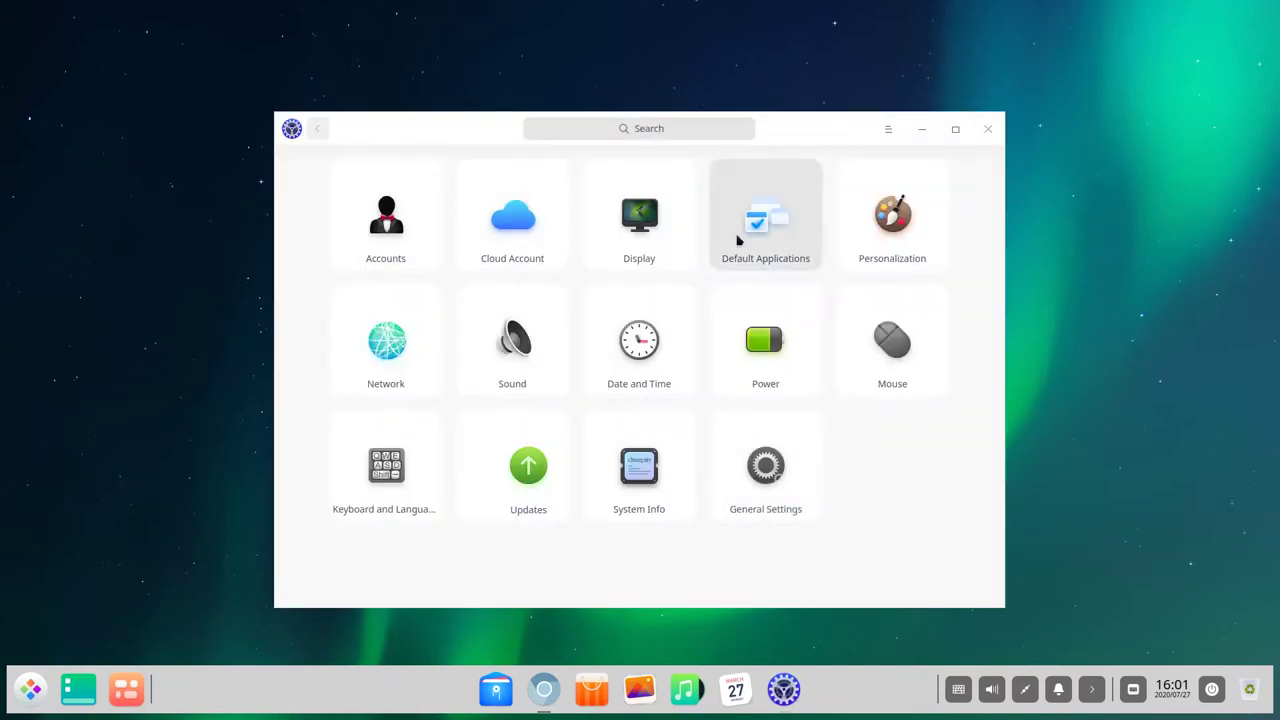
click(634, 232)
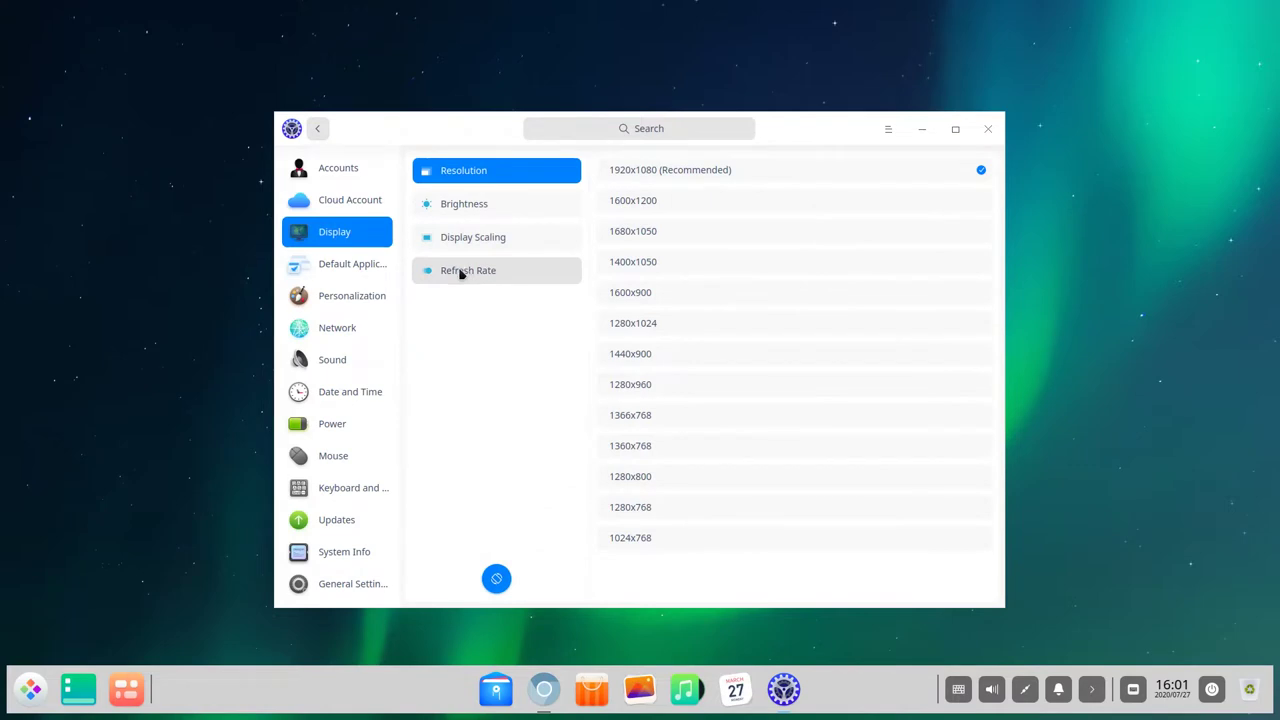
click(341, 303)
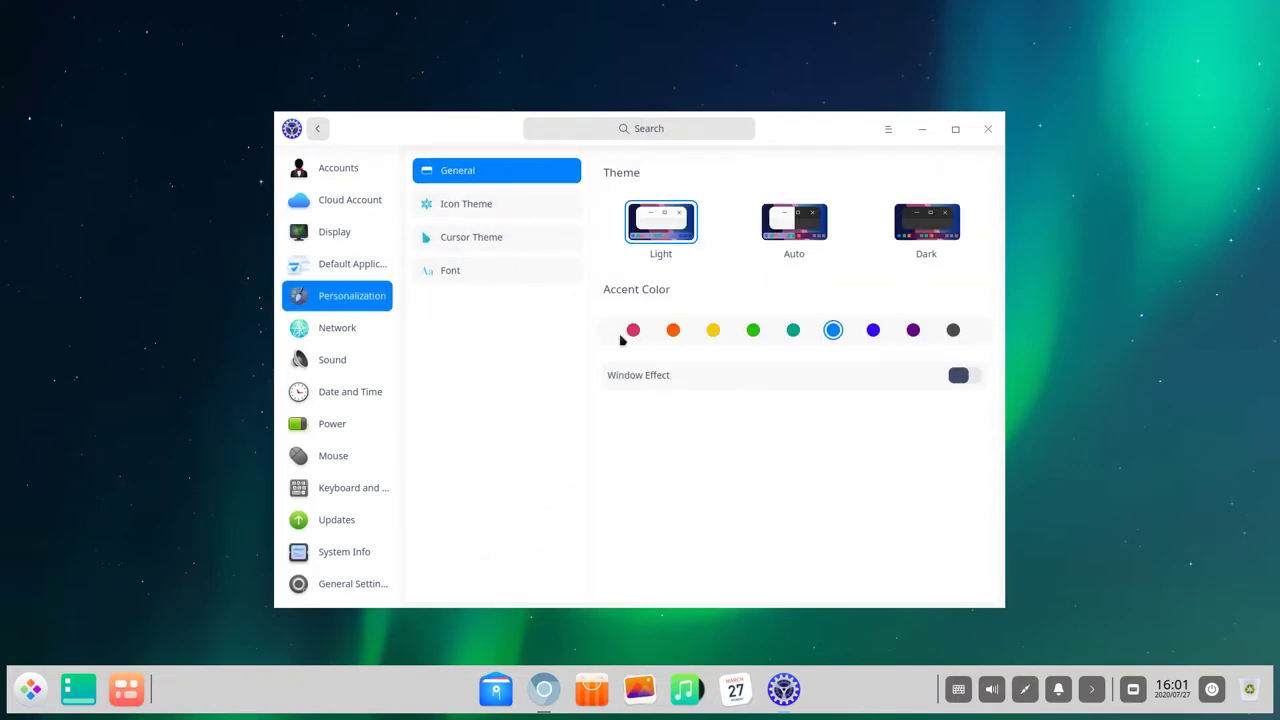
click(963, 381)
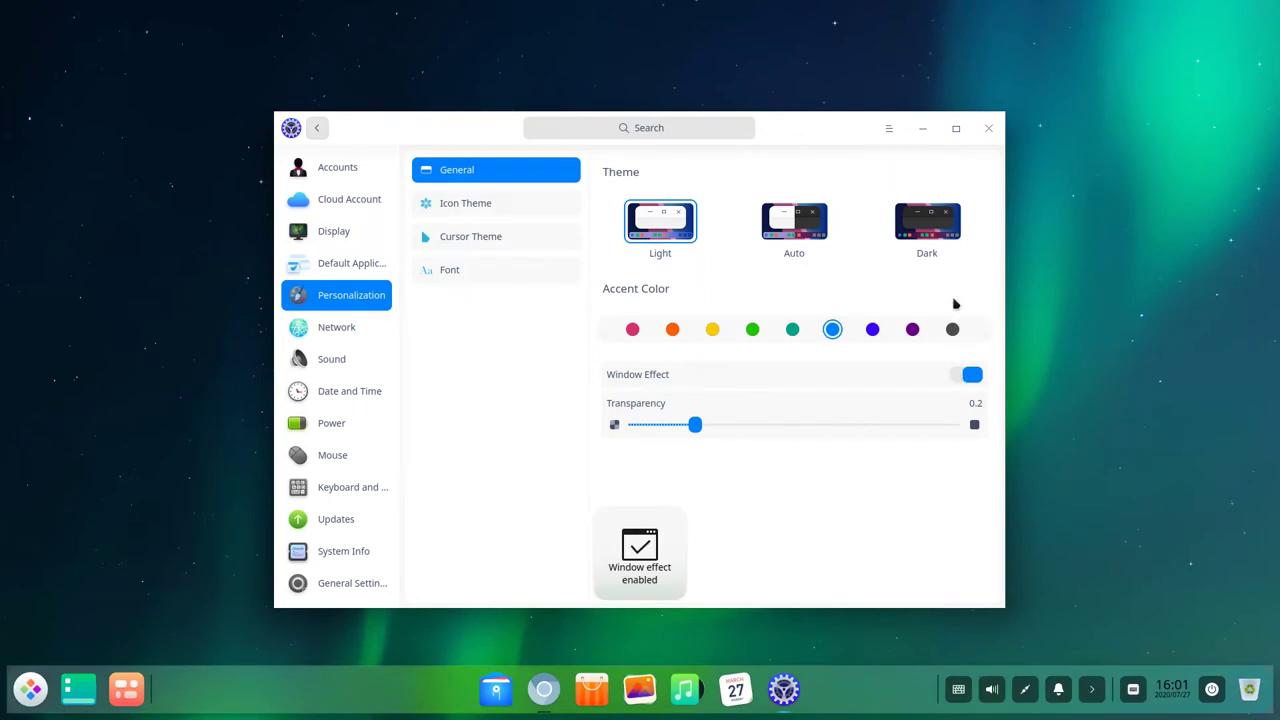
drag(434, 129, 965, 127)
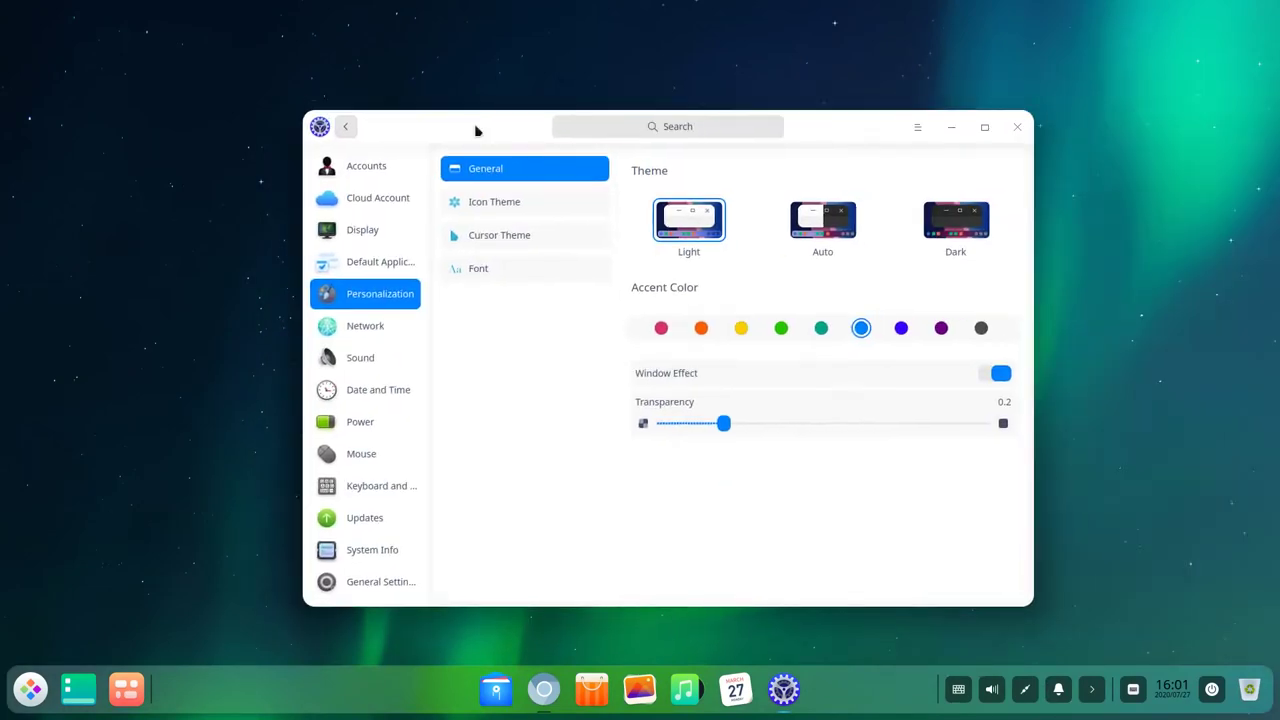
click(1015, 130)
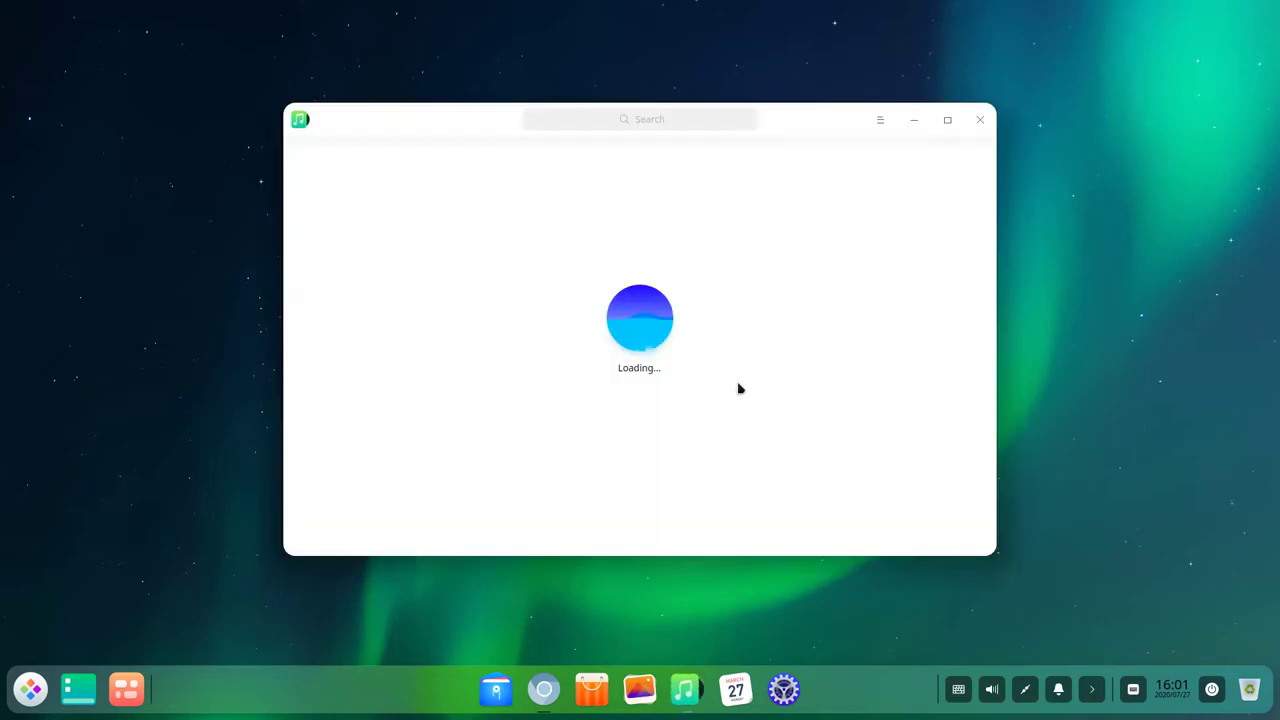
drag(386, 128, 366, 157)
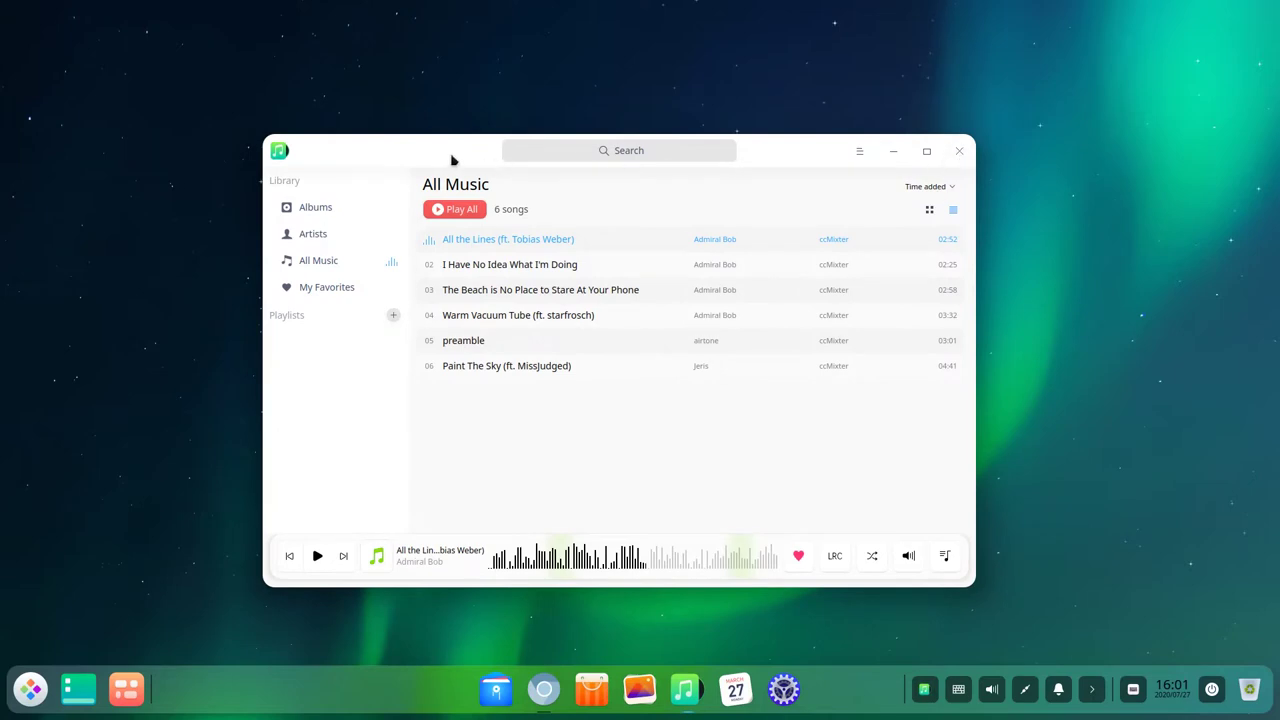
drag(449, 157, 400, 134)
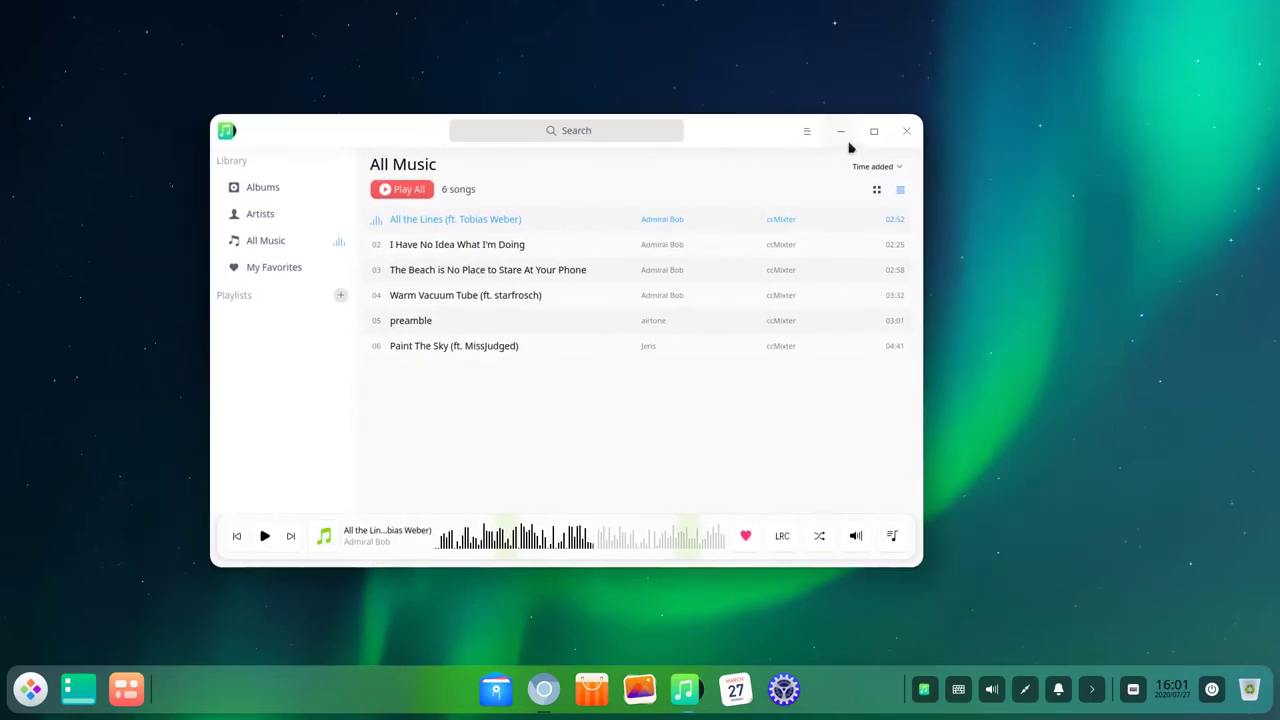
click(905, 132)
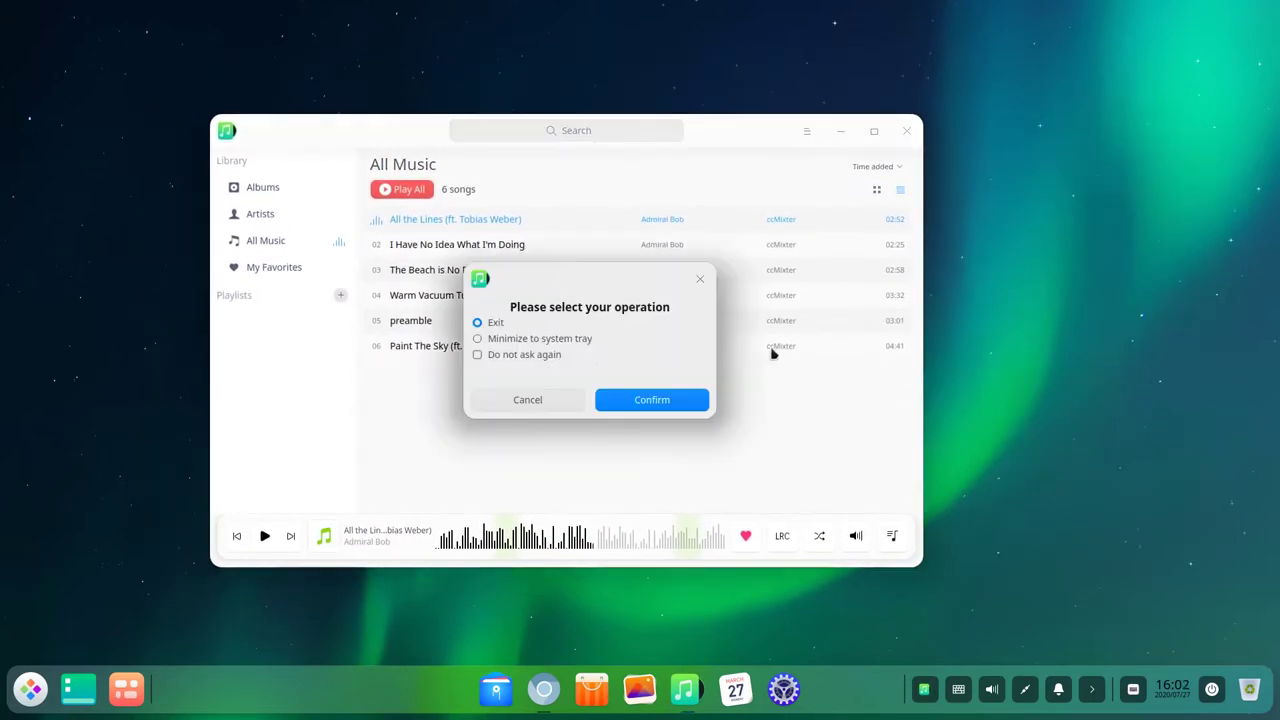
click(650, 404)
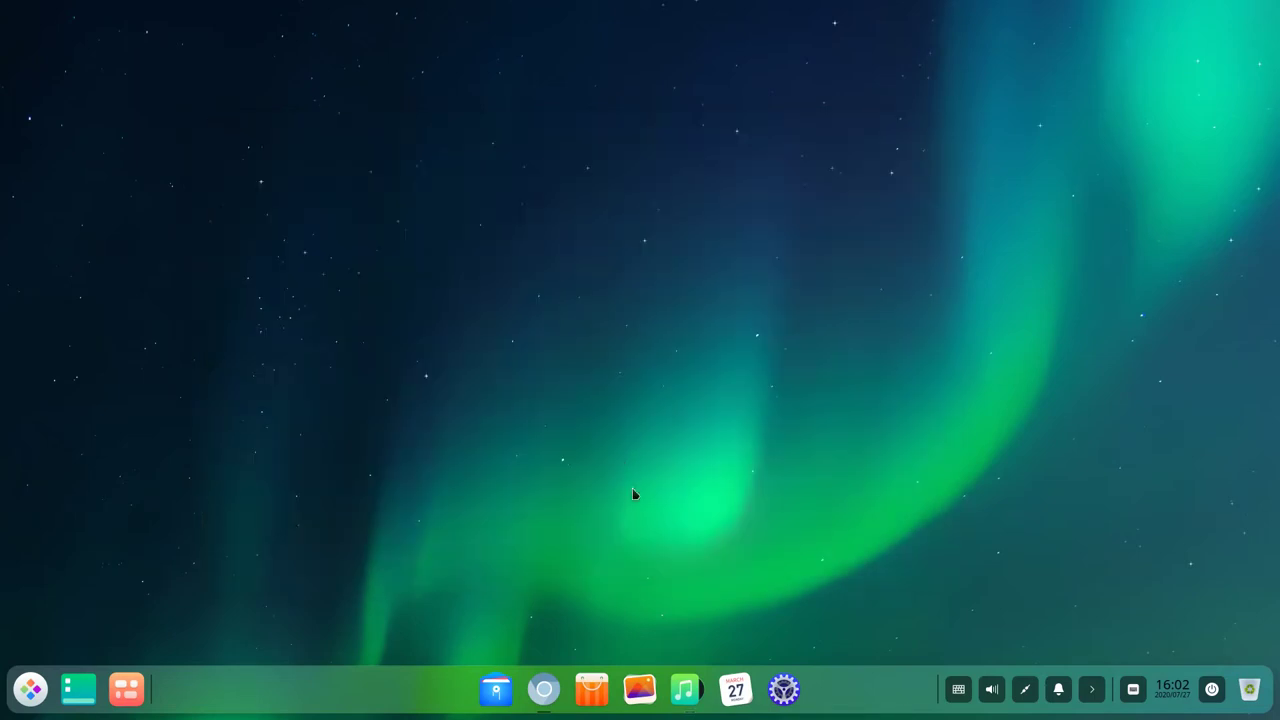
click(31, 689)
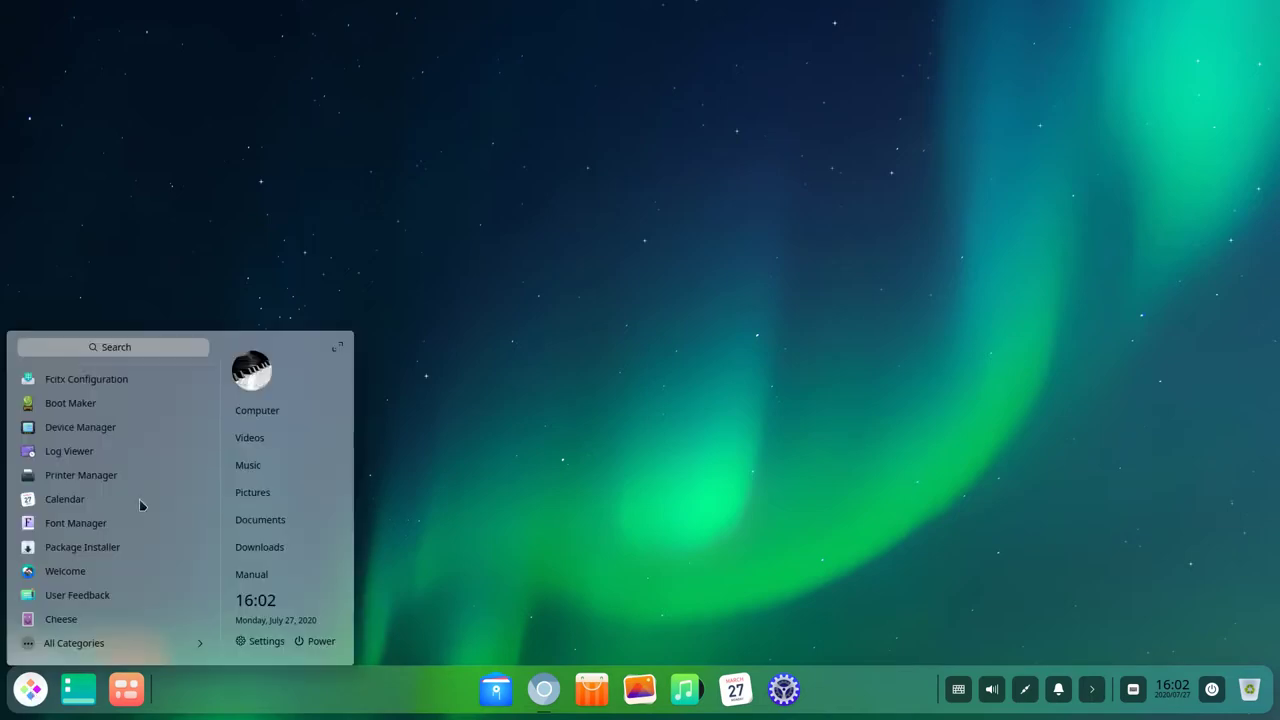
click(337, 347)
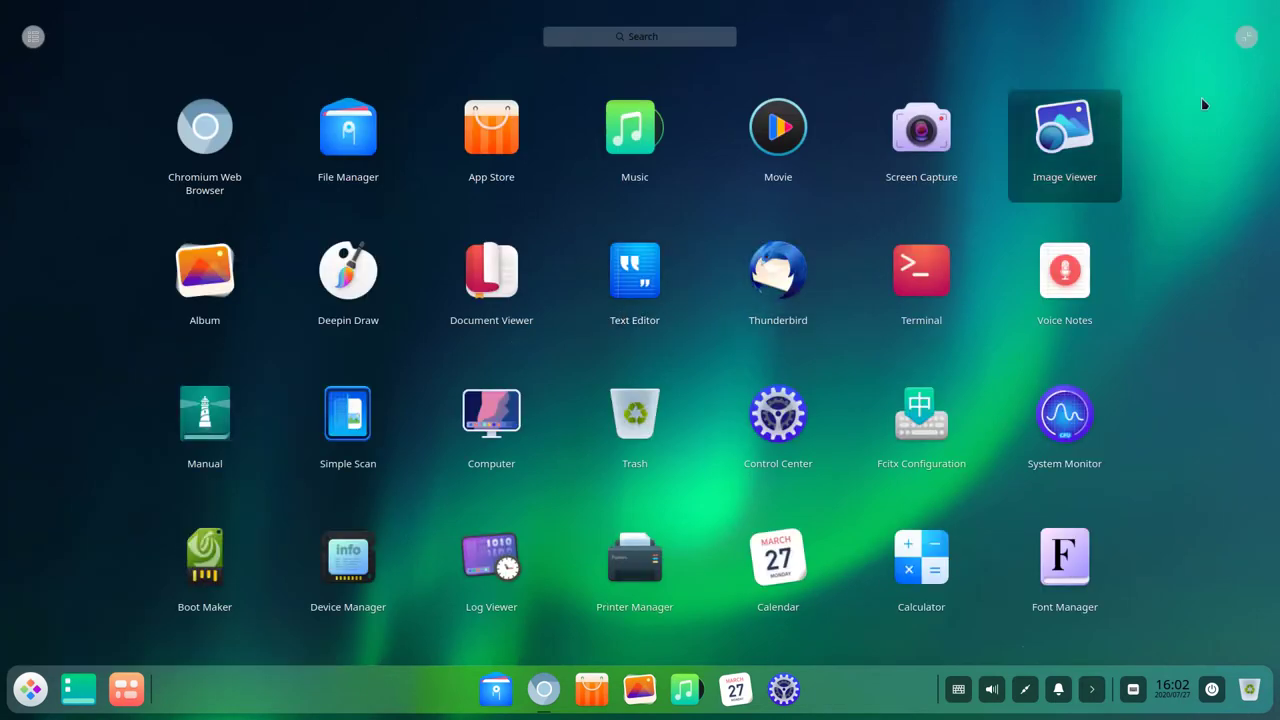
click(1247, 40)
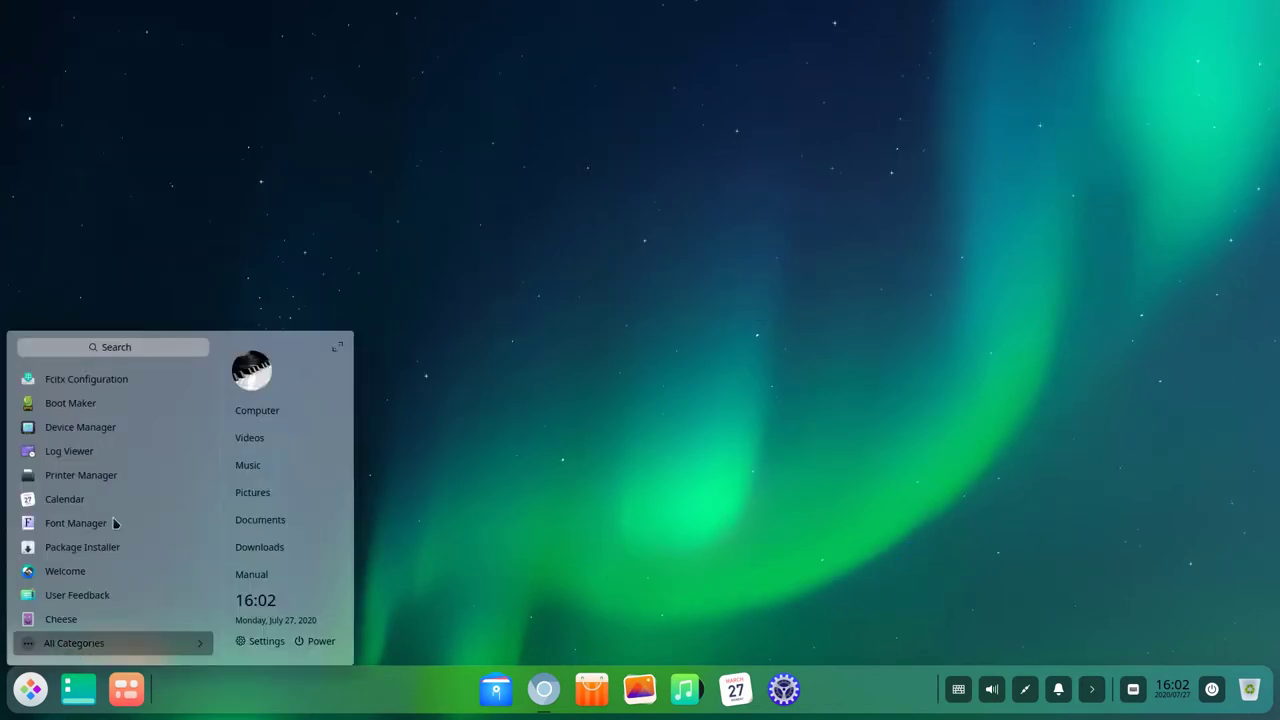
click(77, 645)
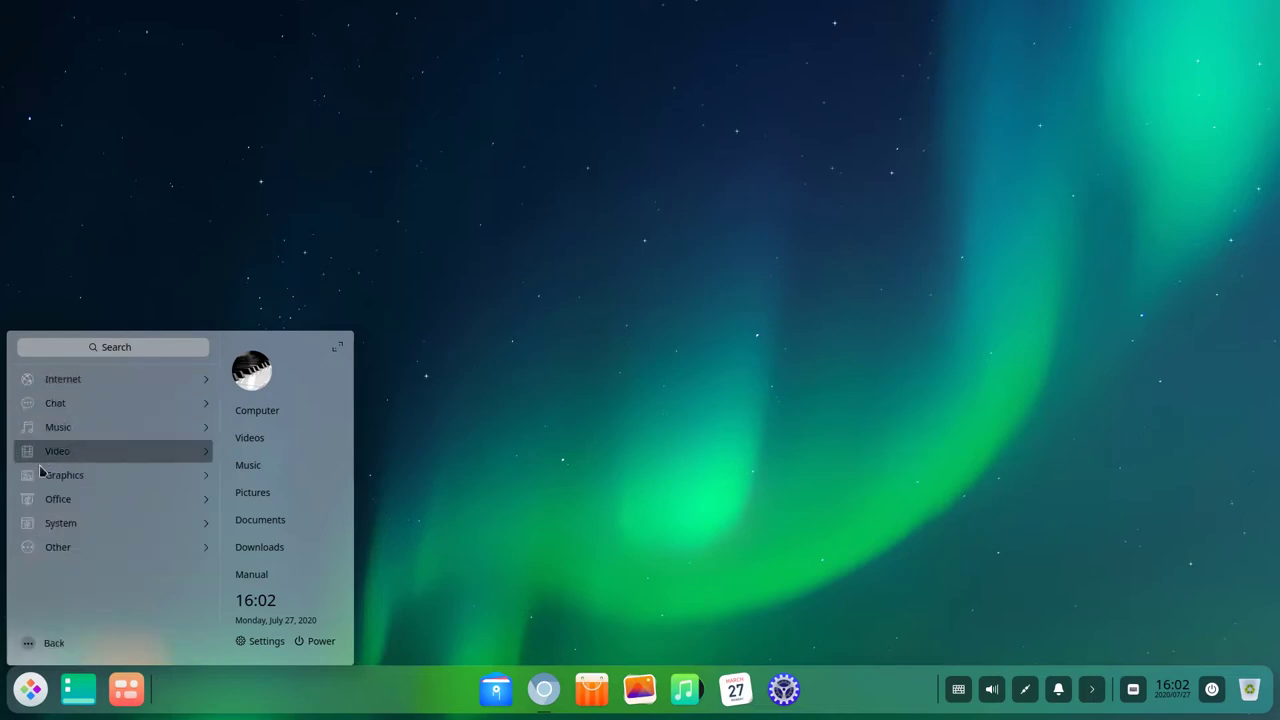
click(60, 643)
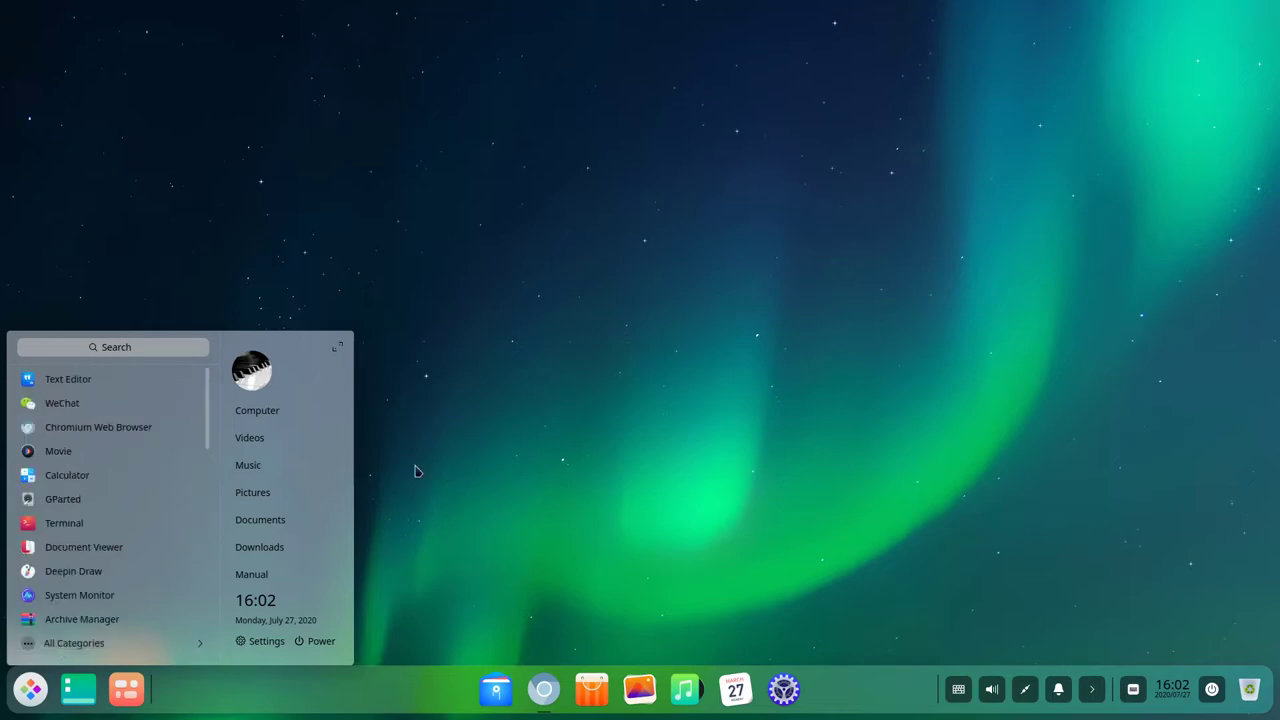
click(387, 506)
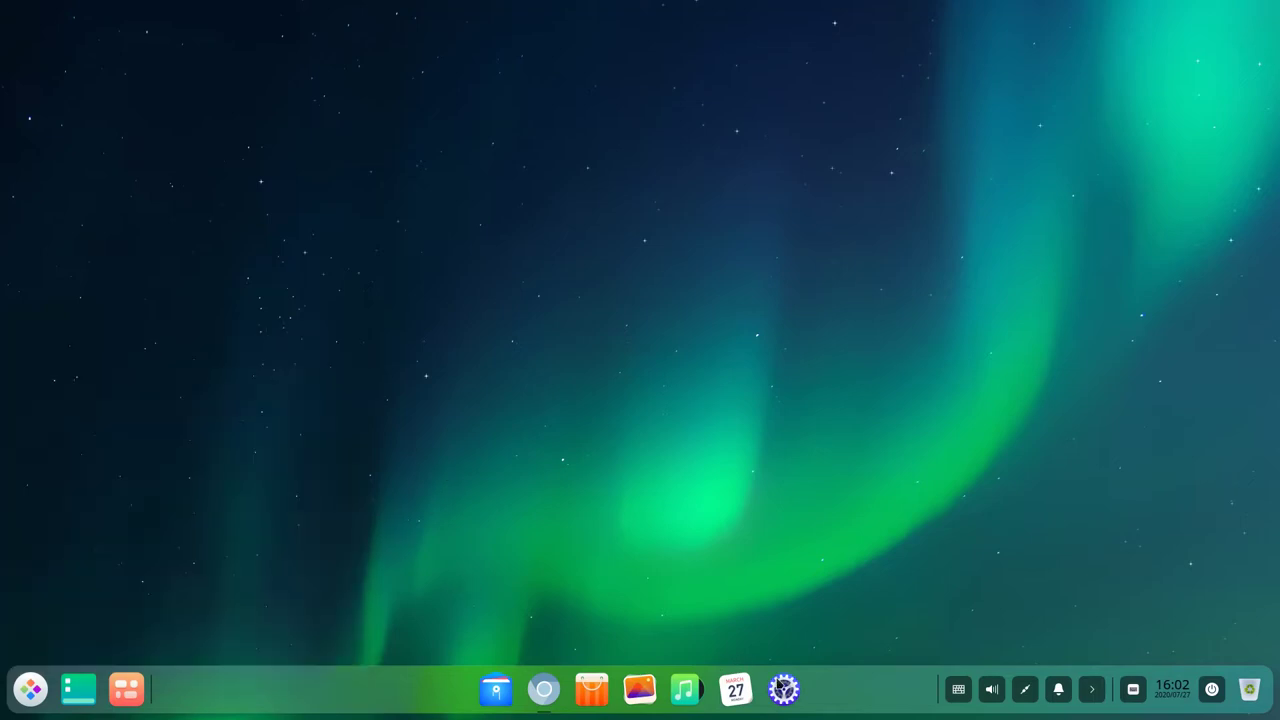
right_click(34, 688)
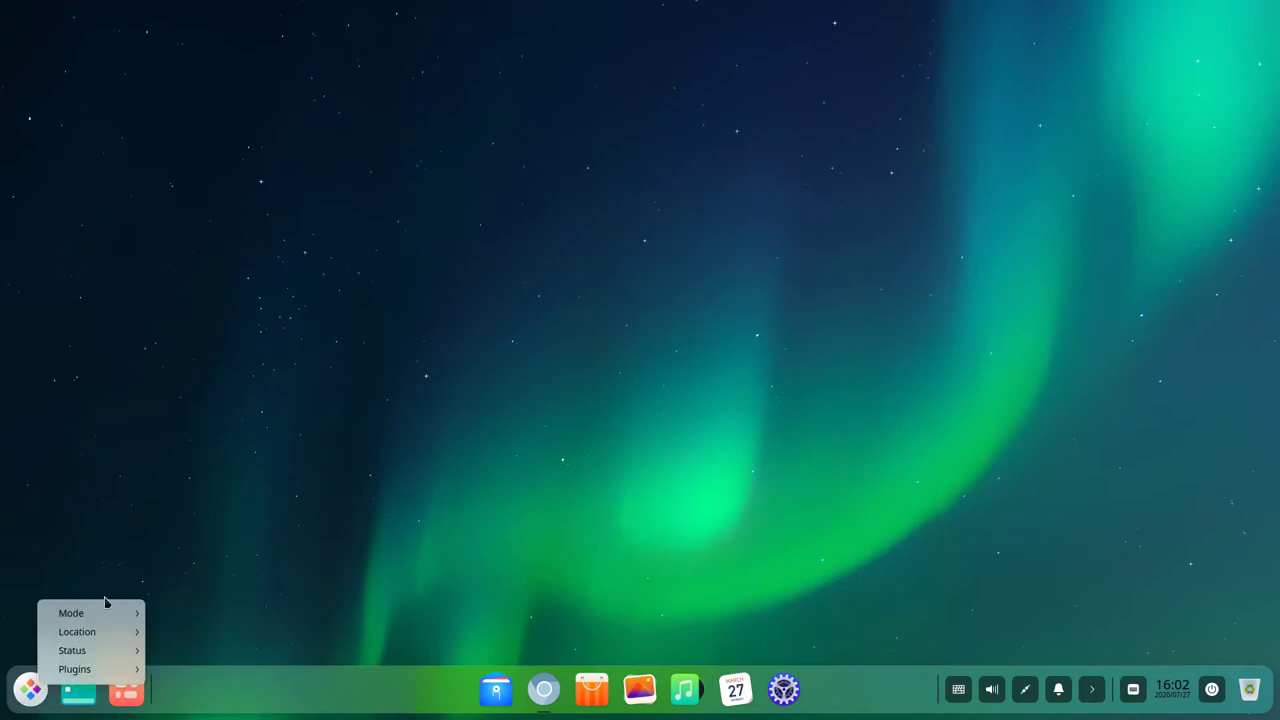
mouse_move(111, 613)
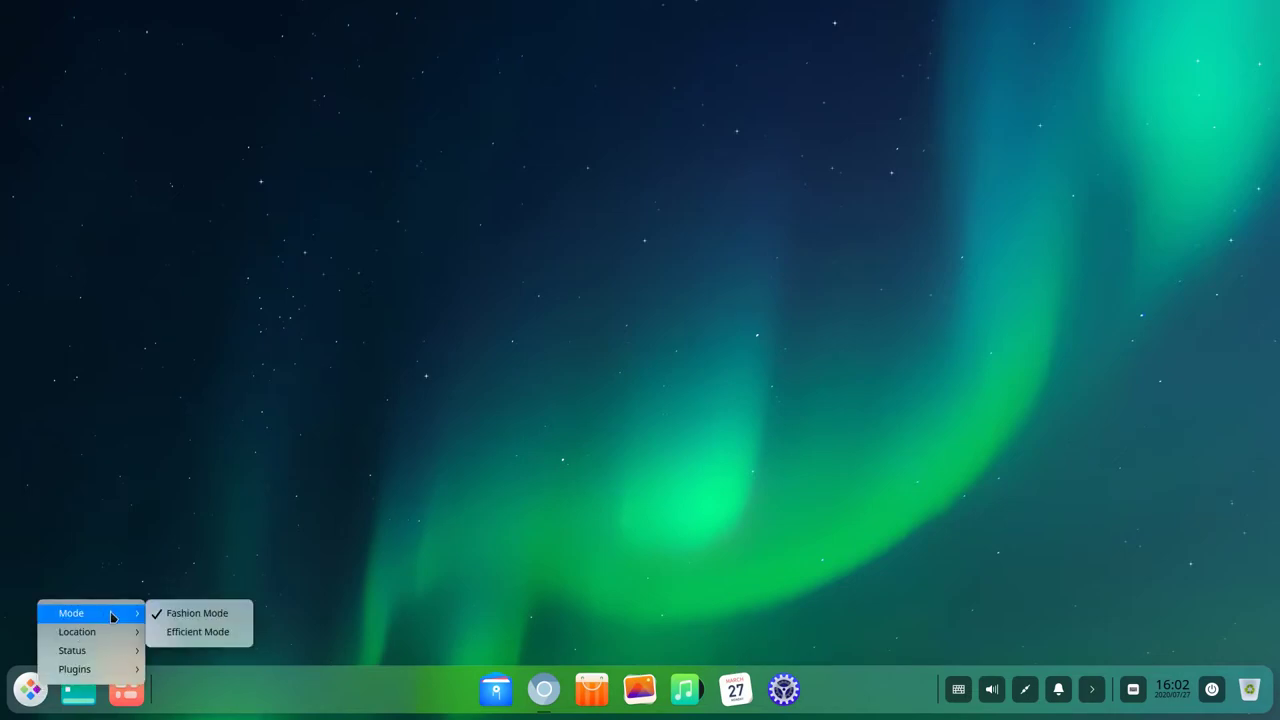
click(200, 634)
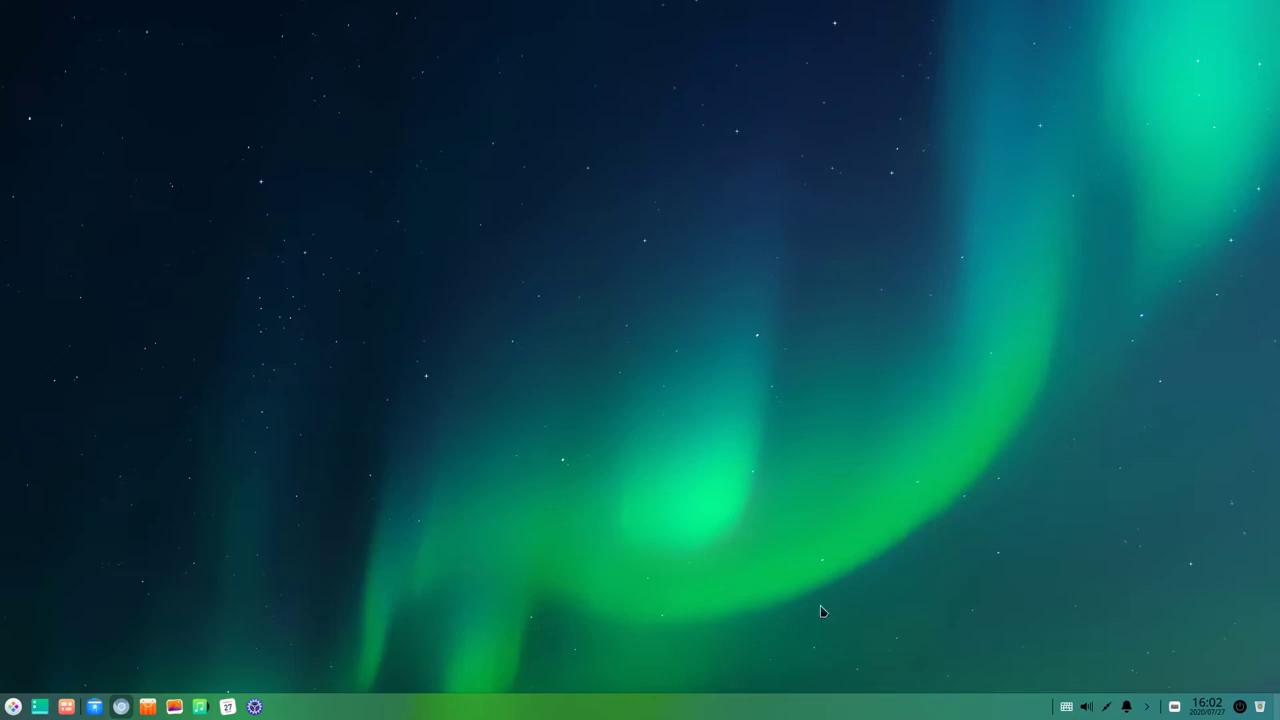
click(1146, 707)
click(1143, 707)
click(14, 707)
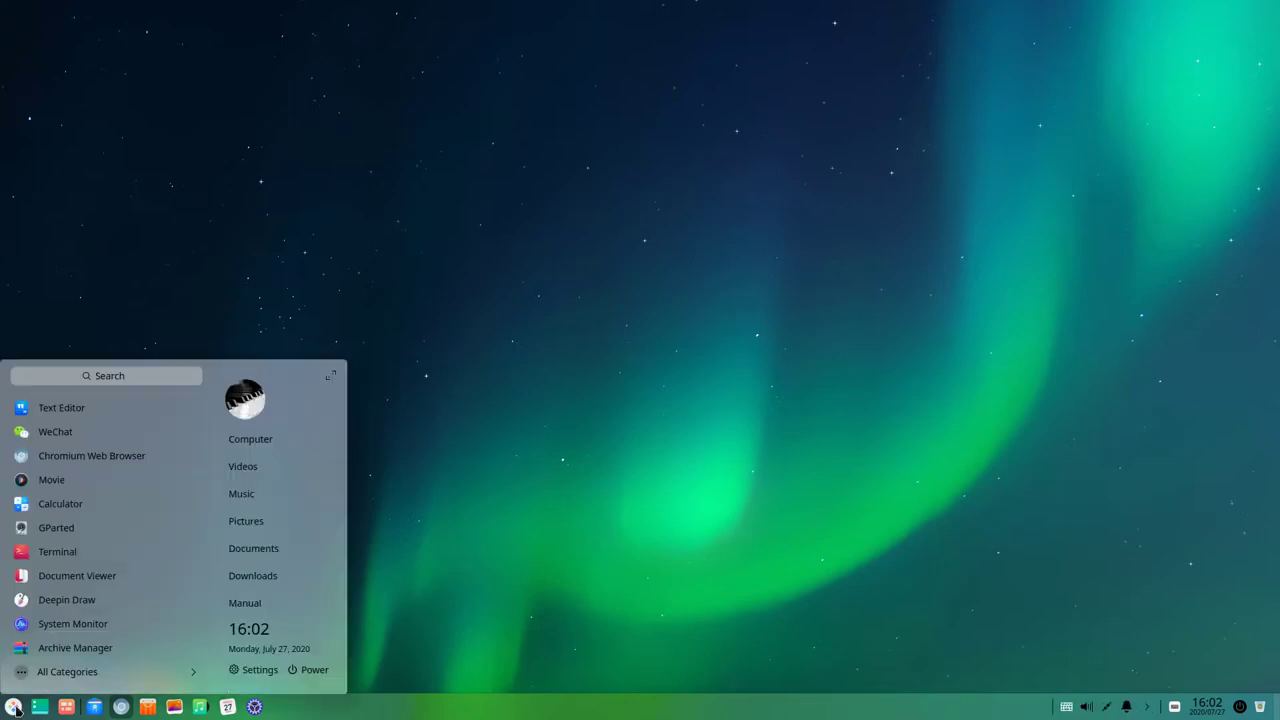
click(250, 333)
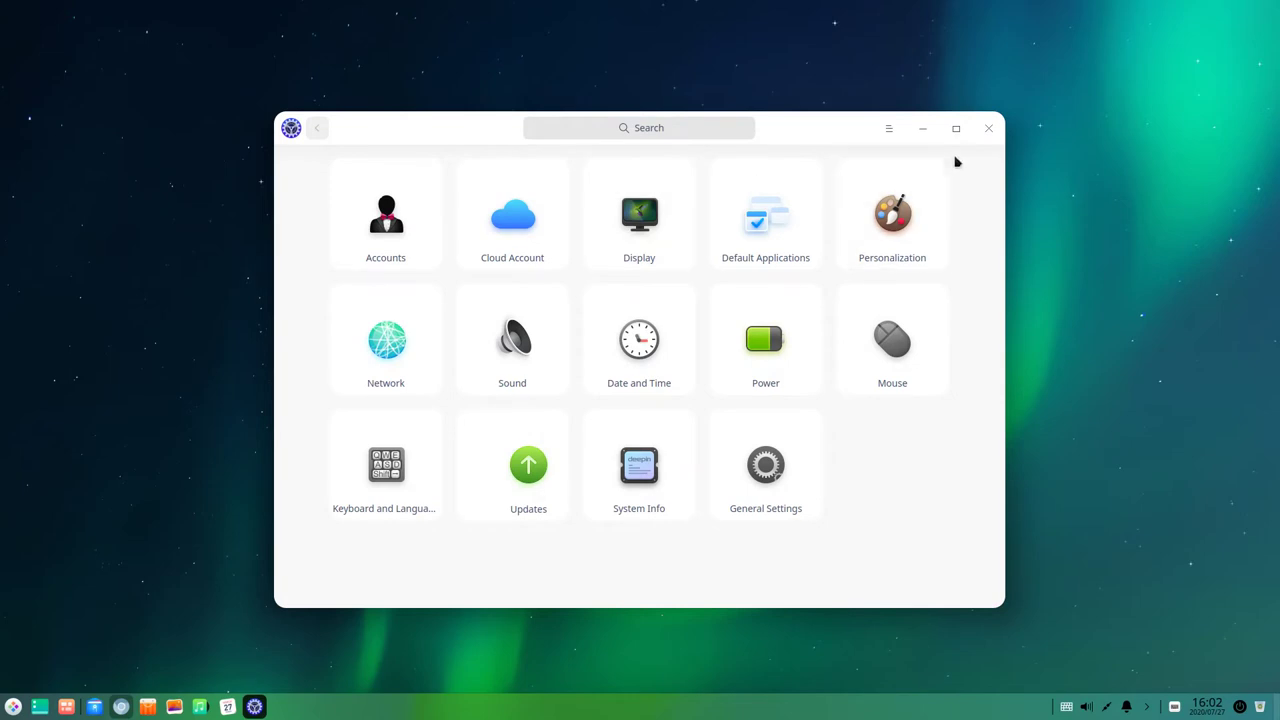
click(922, 128)
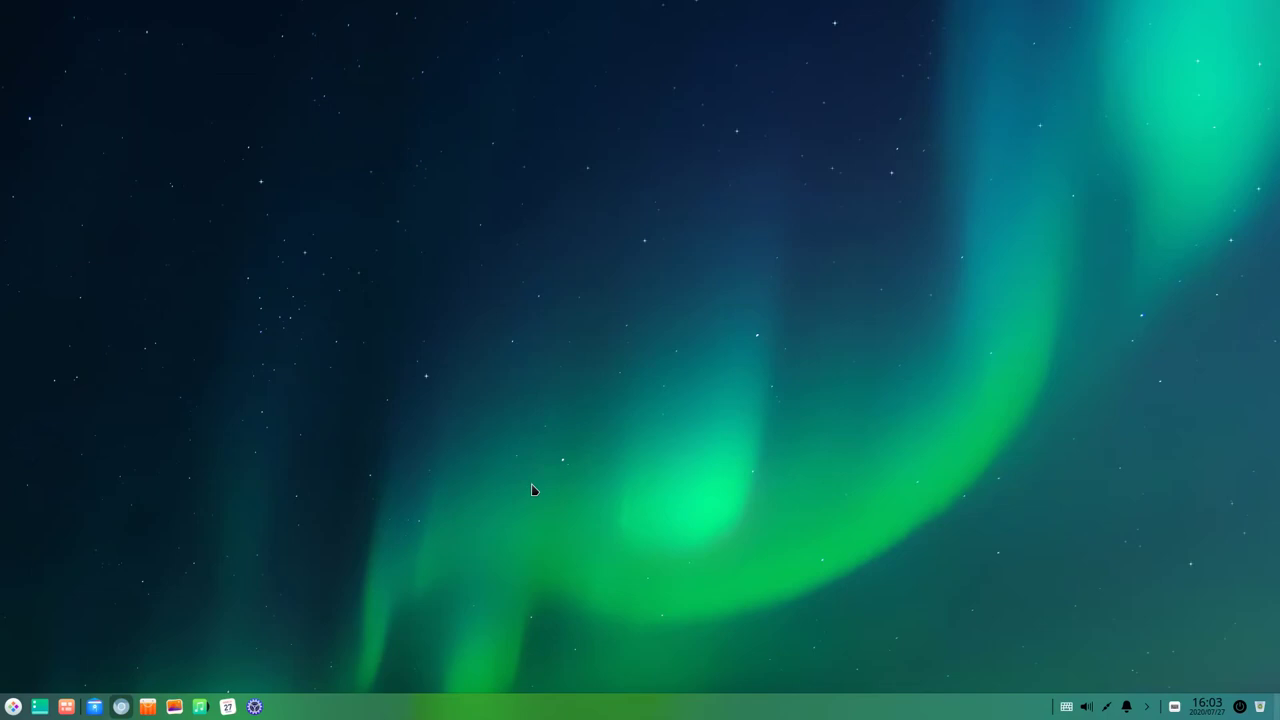
right_click(12, 709)
mouse_move(80, 636)
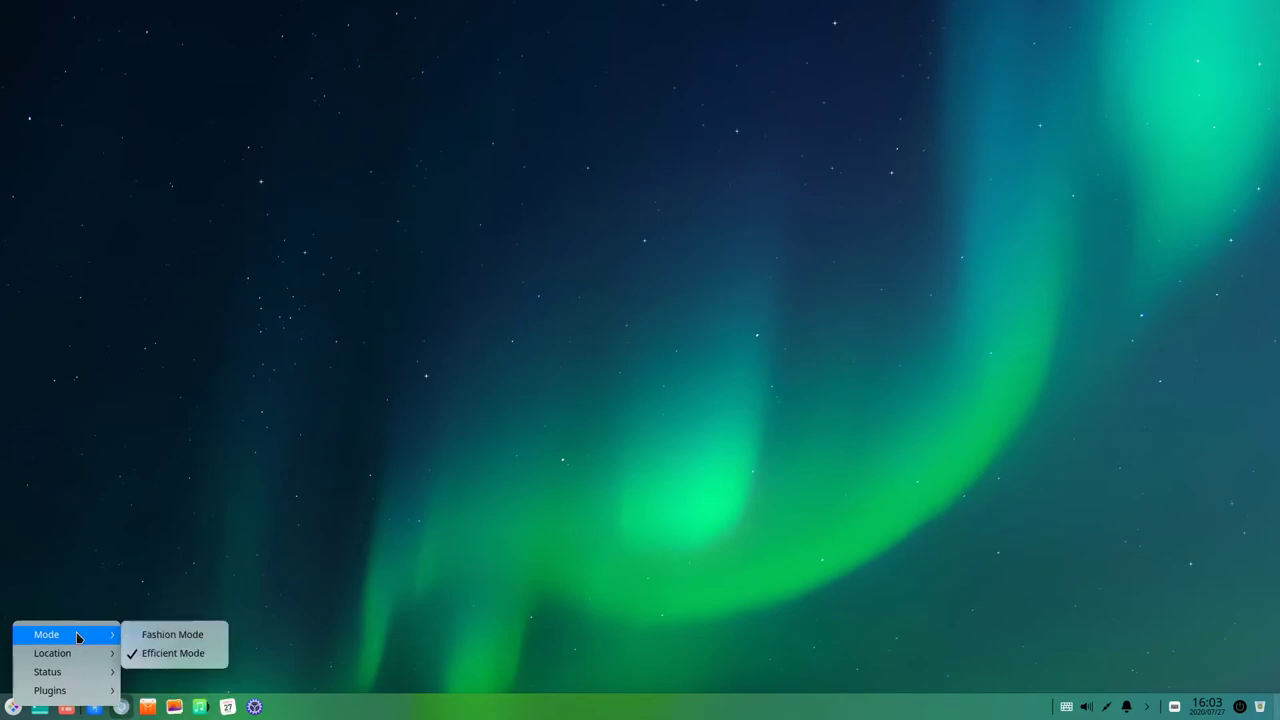
click(172, 634)
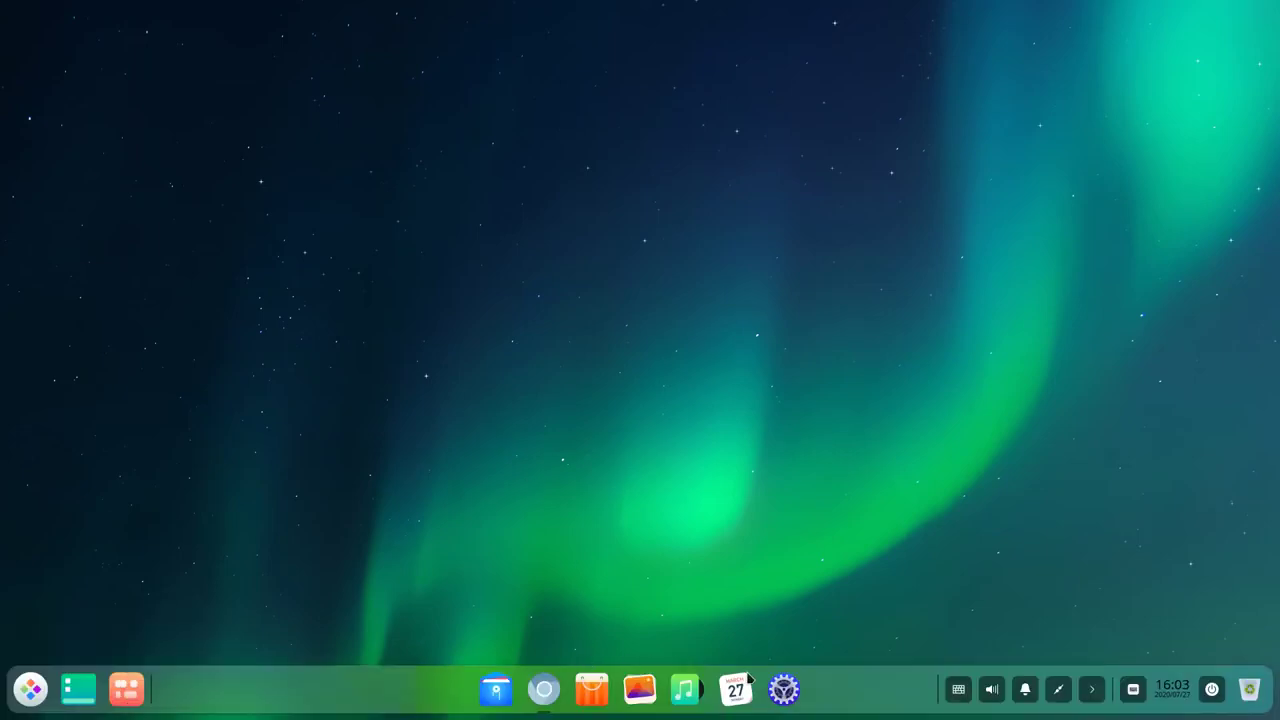